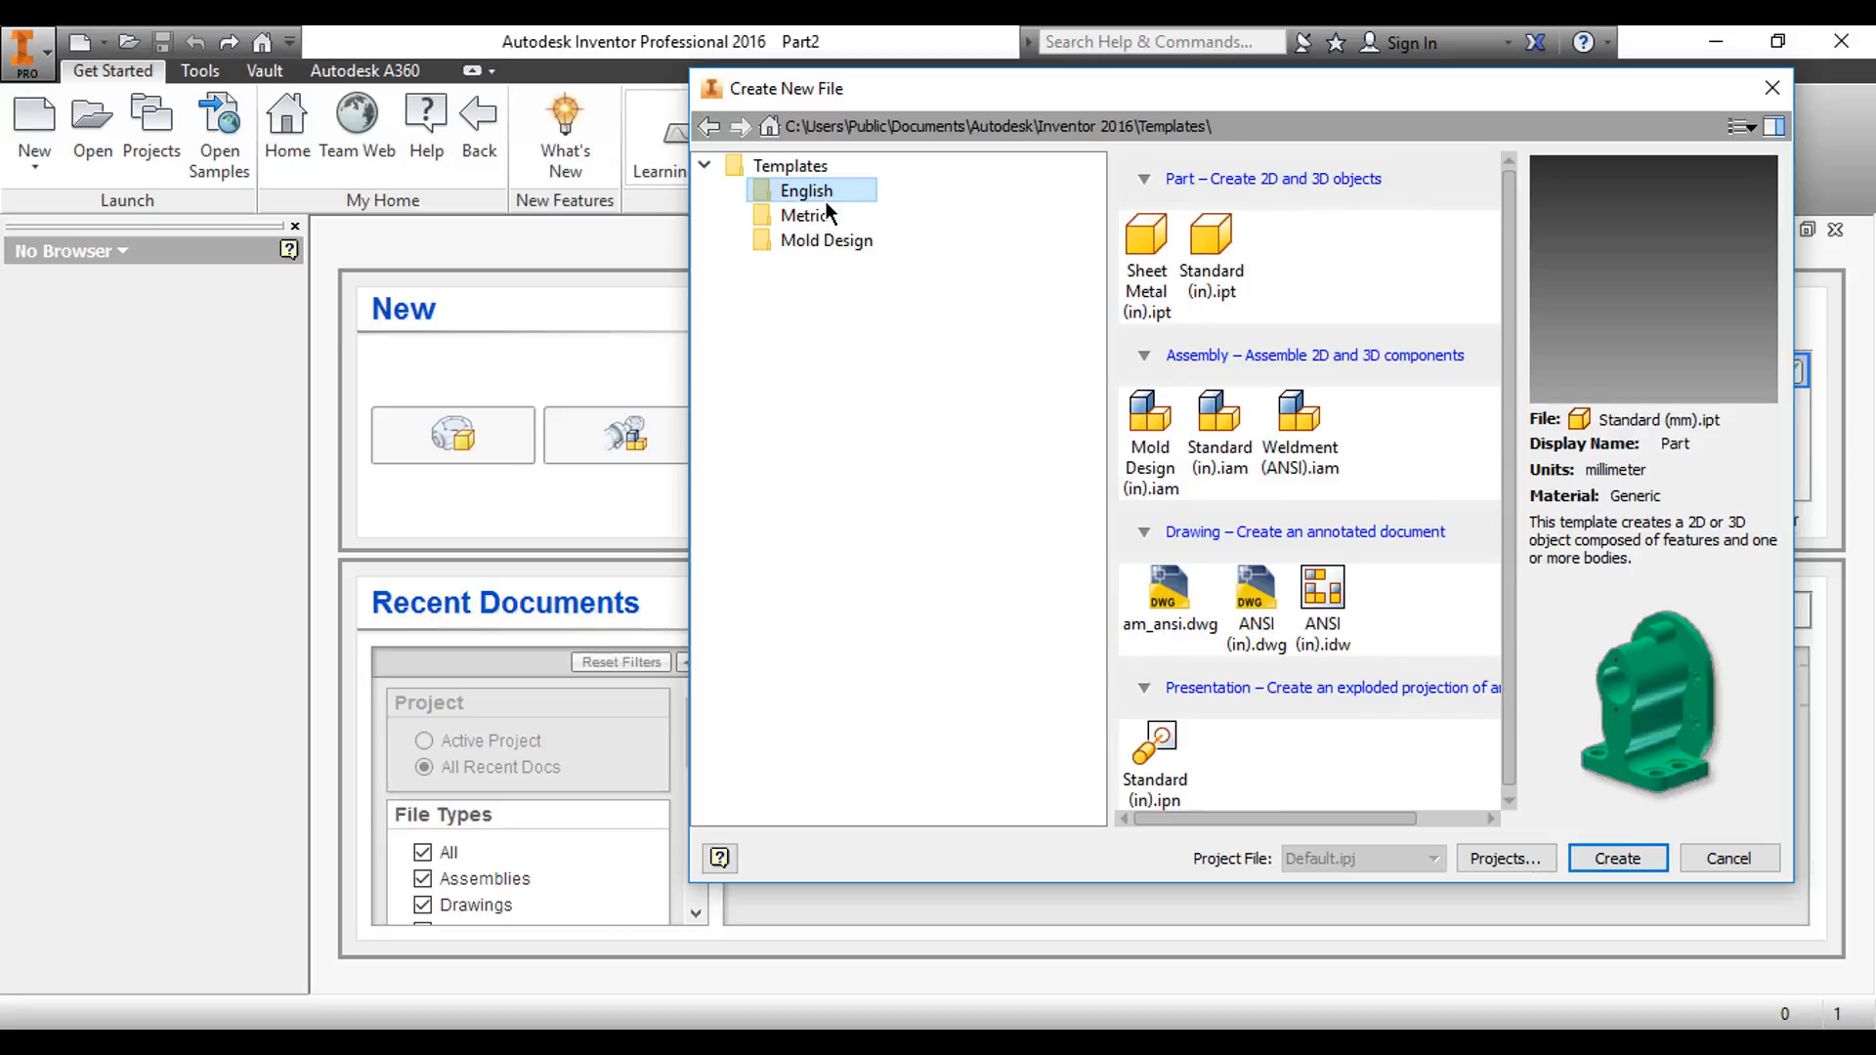
# - Create a new part from the English Standard (in).ipt template and start a 2D sketch on the XY plane
pyautogui.click(1235, 266)
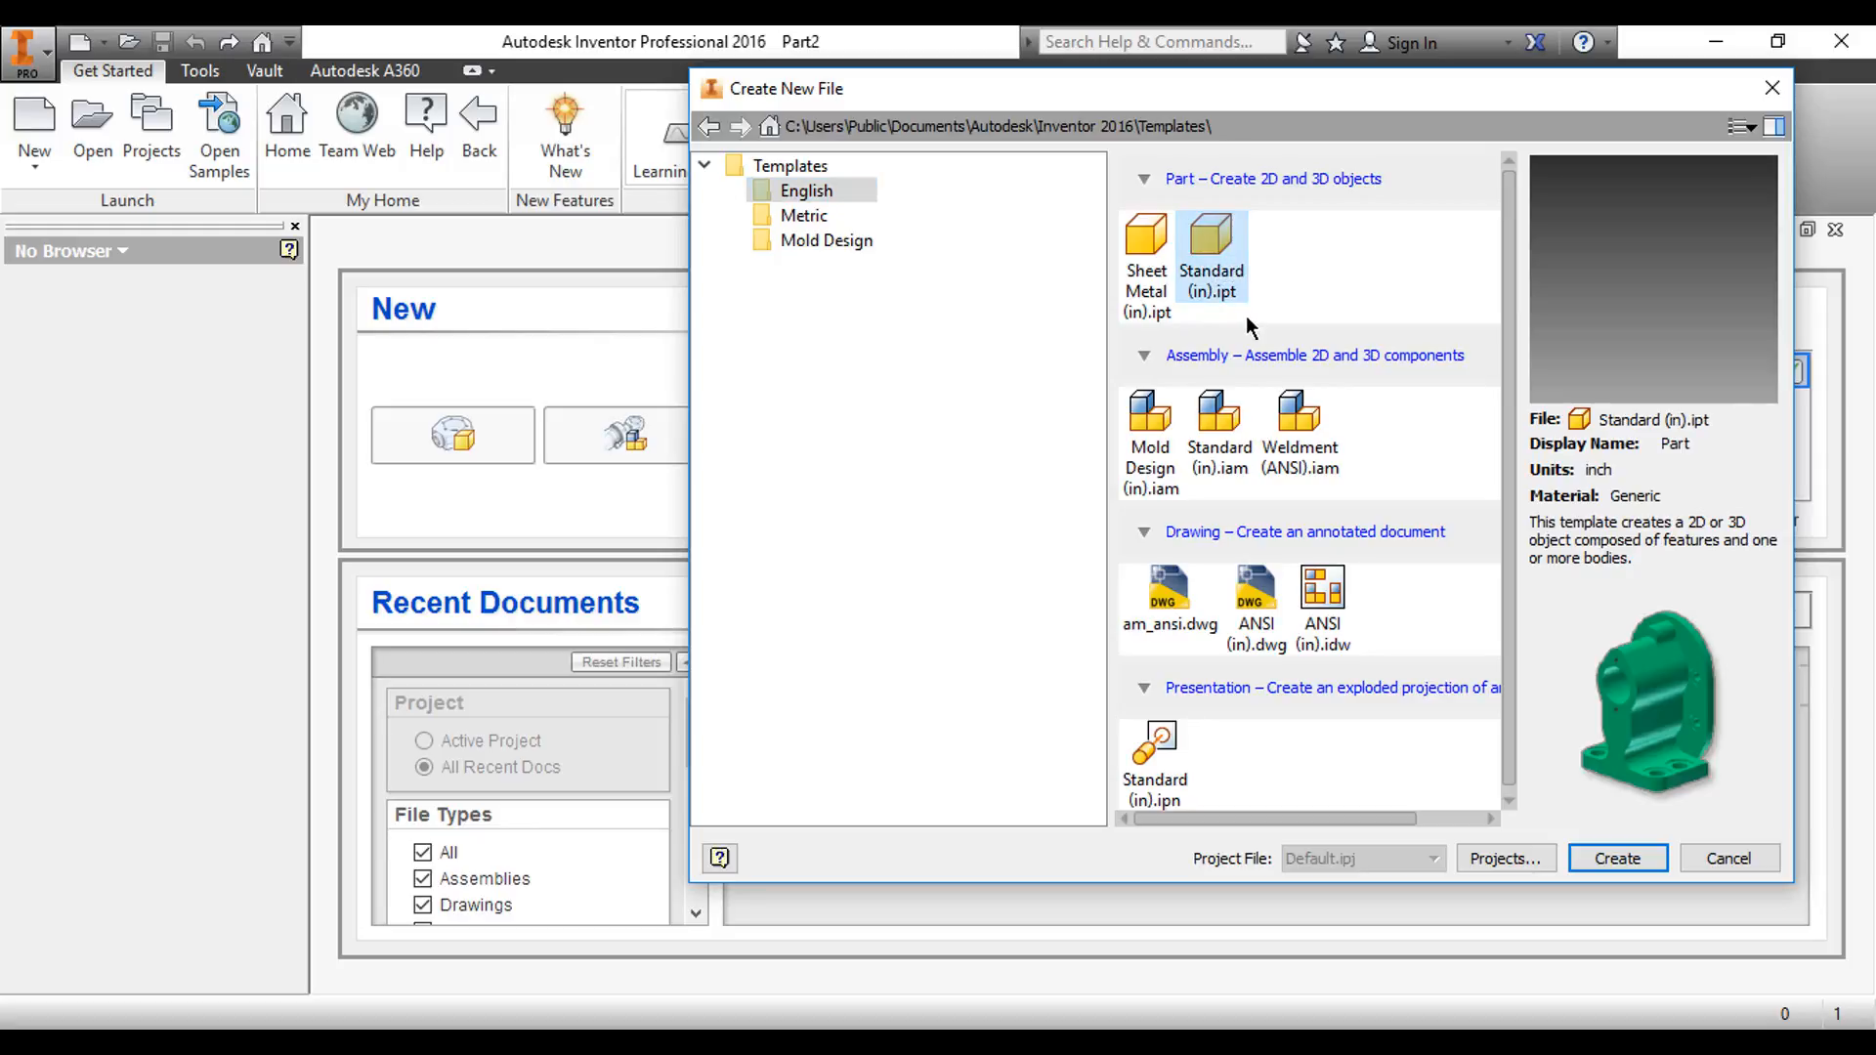
pyautogui.click(1618, 857)
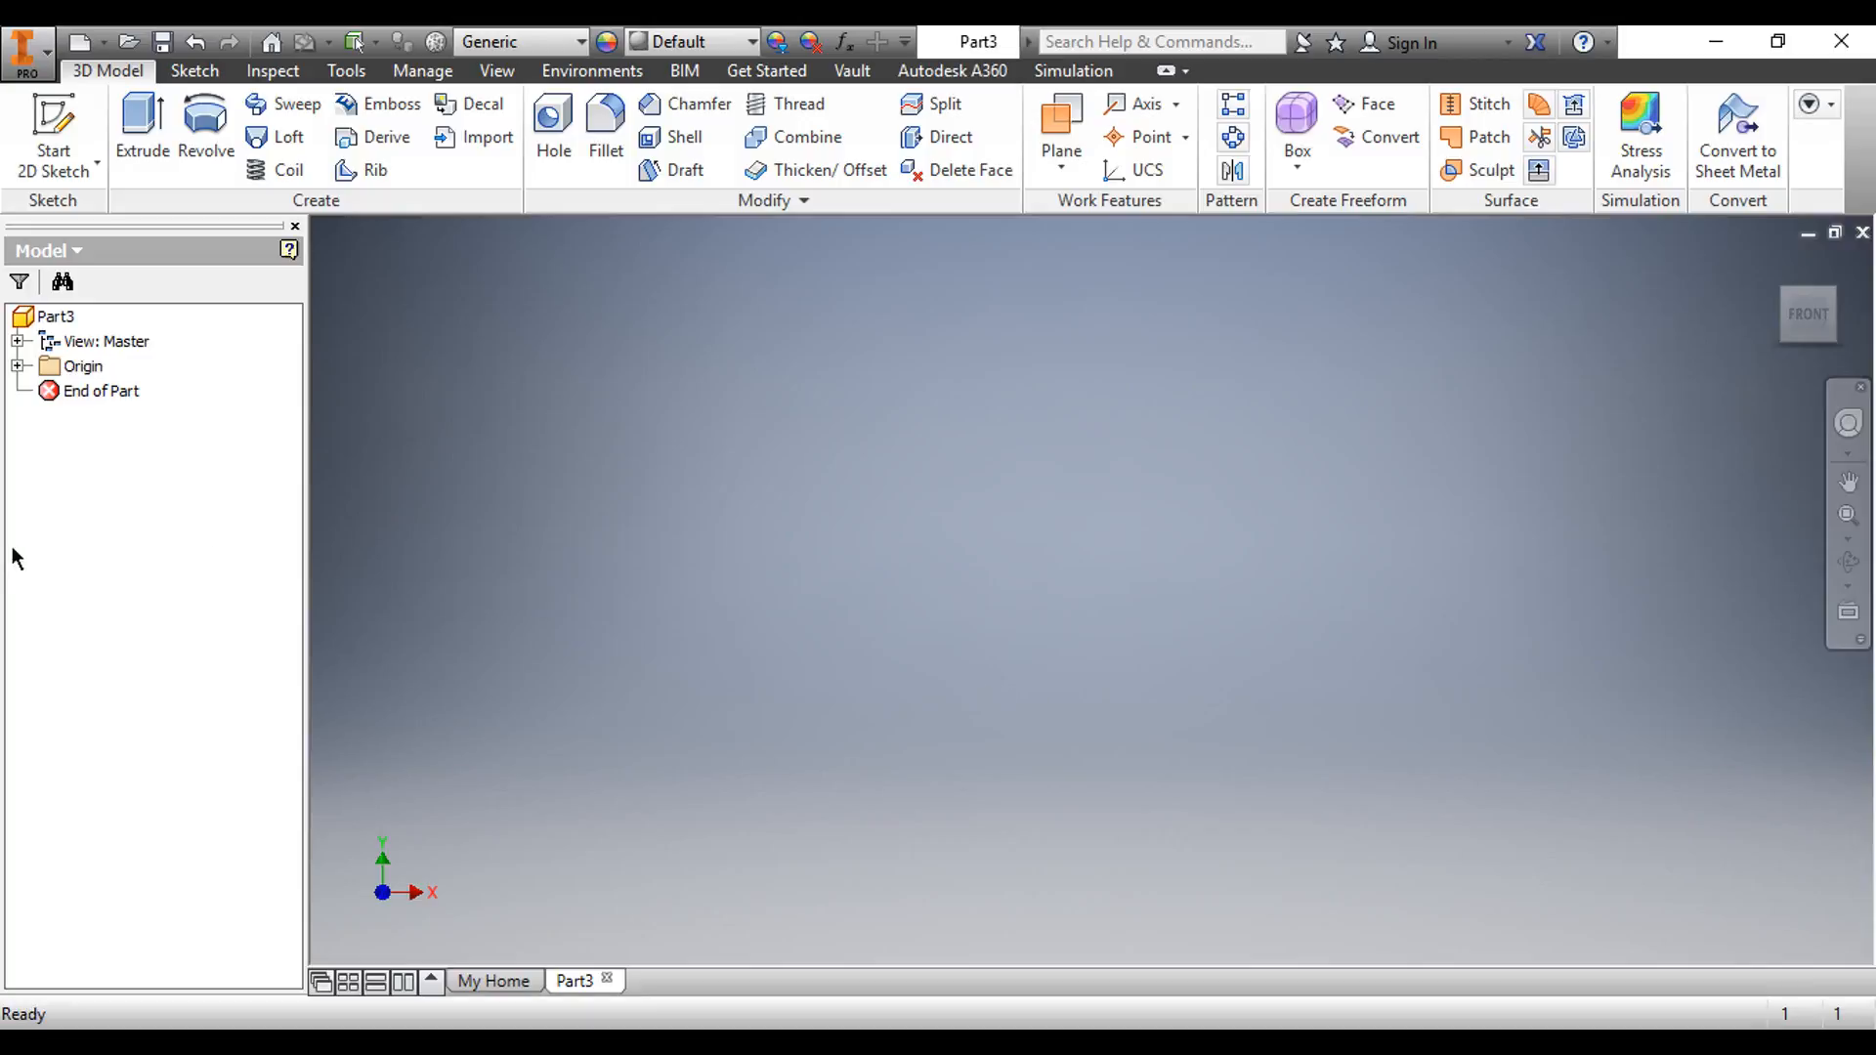
pyautogui.click(67, 128)
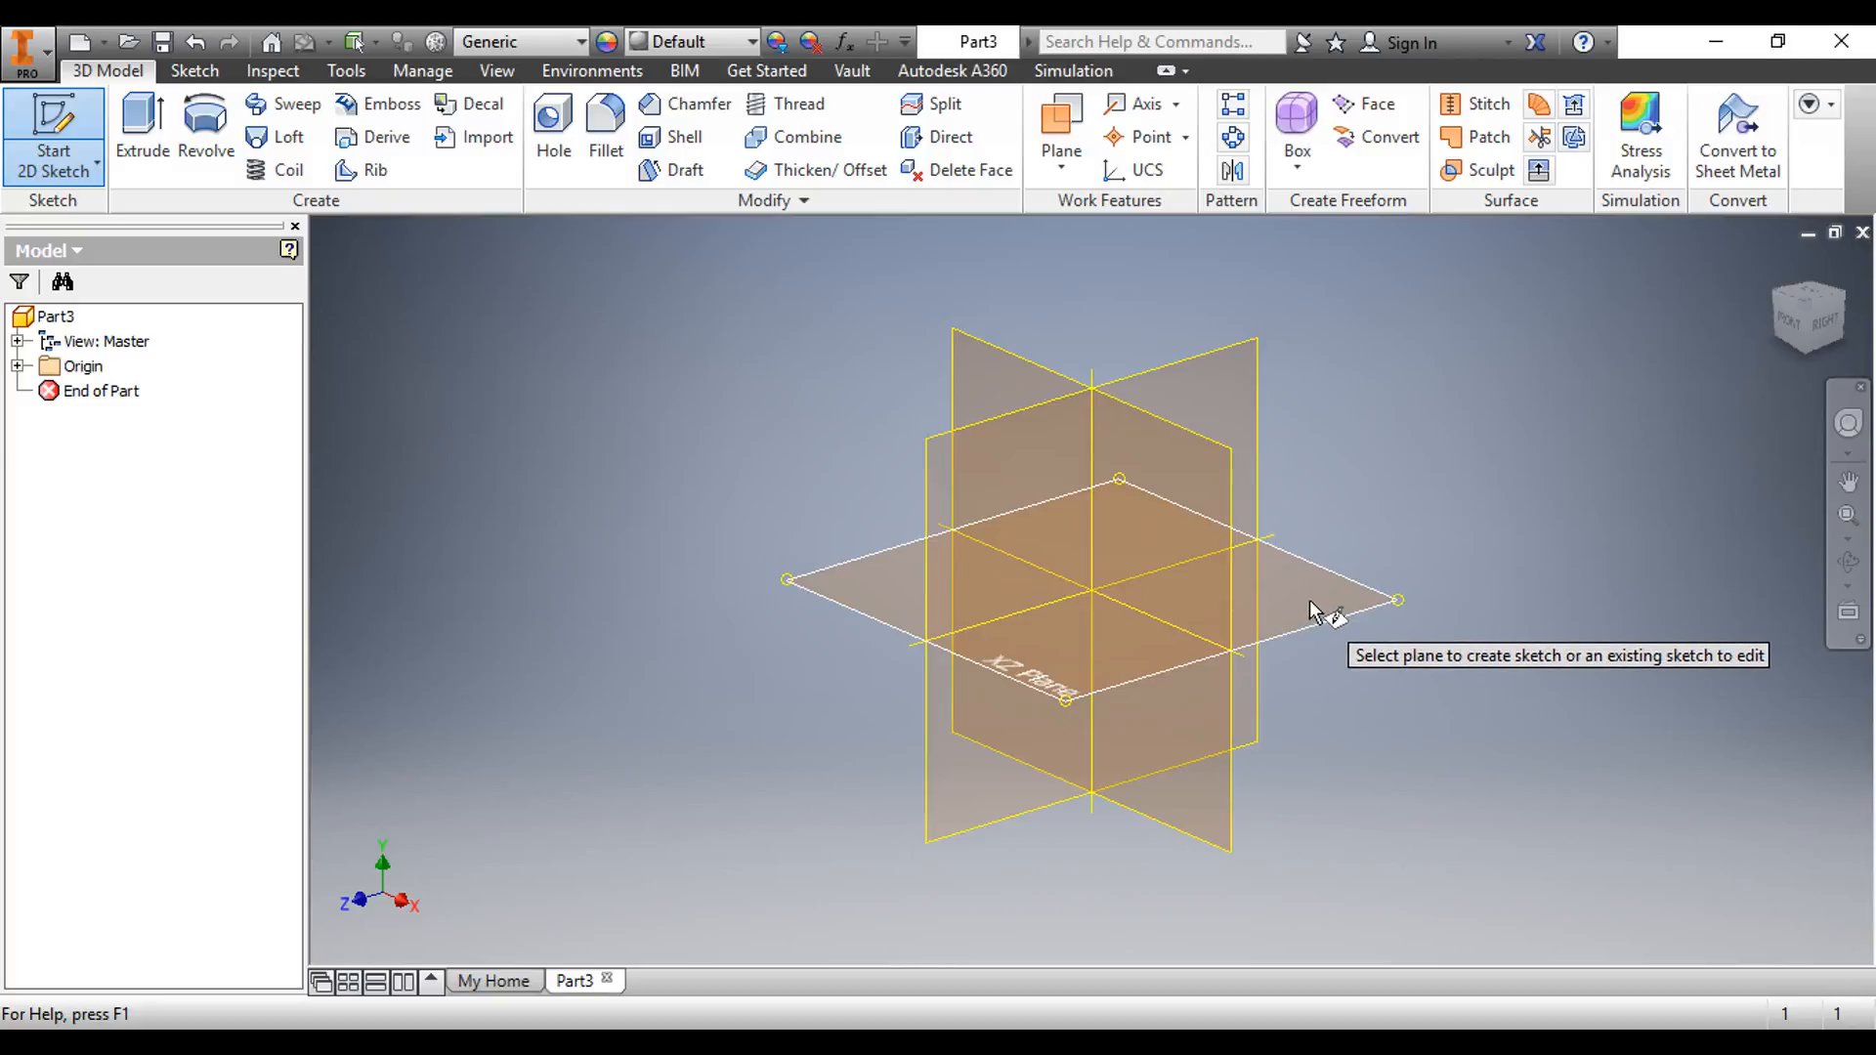
pyautogui.click(1141, 452)
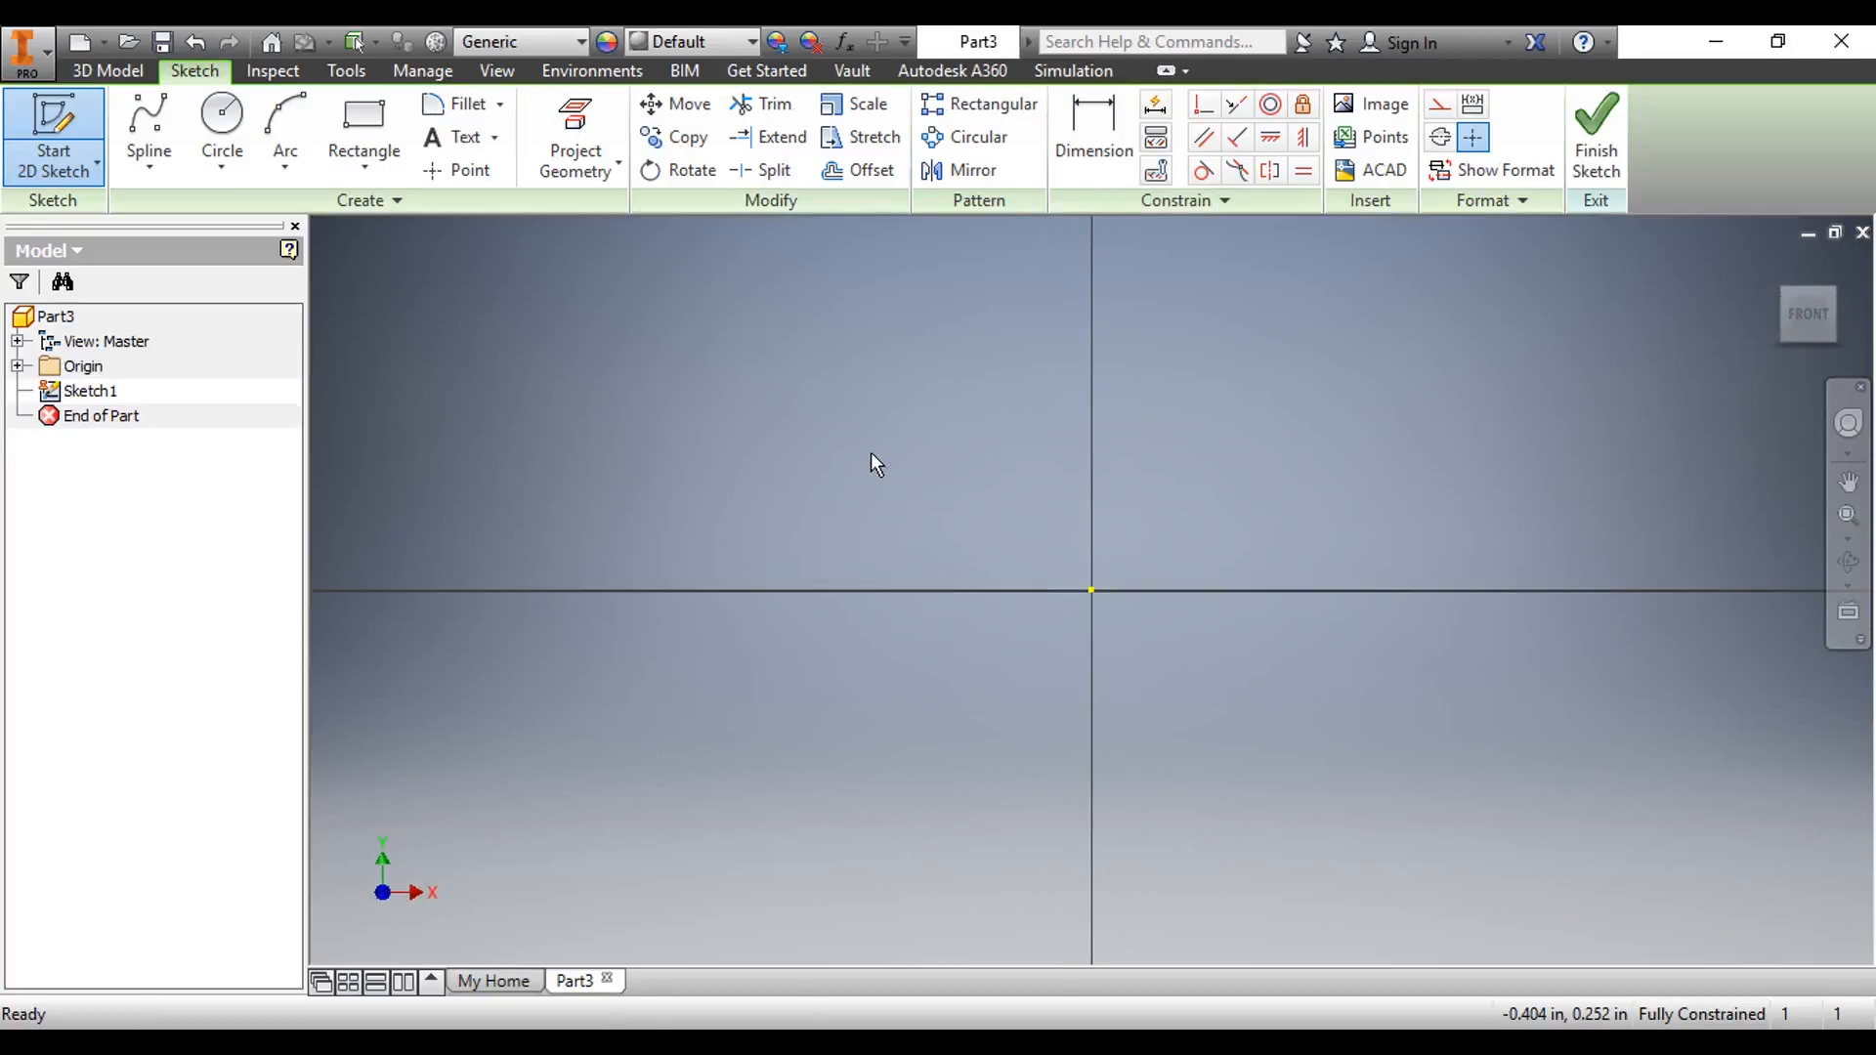
# - Draw a horizontal line 1 in long to the right from the sketch origin
pyautogui.click(184, 179)
pyautogui.click(182, 211)
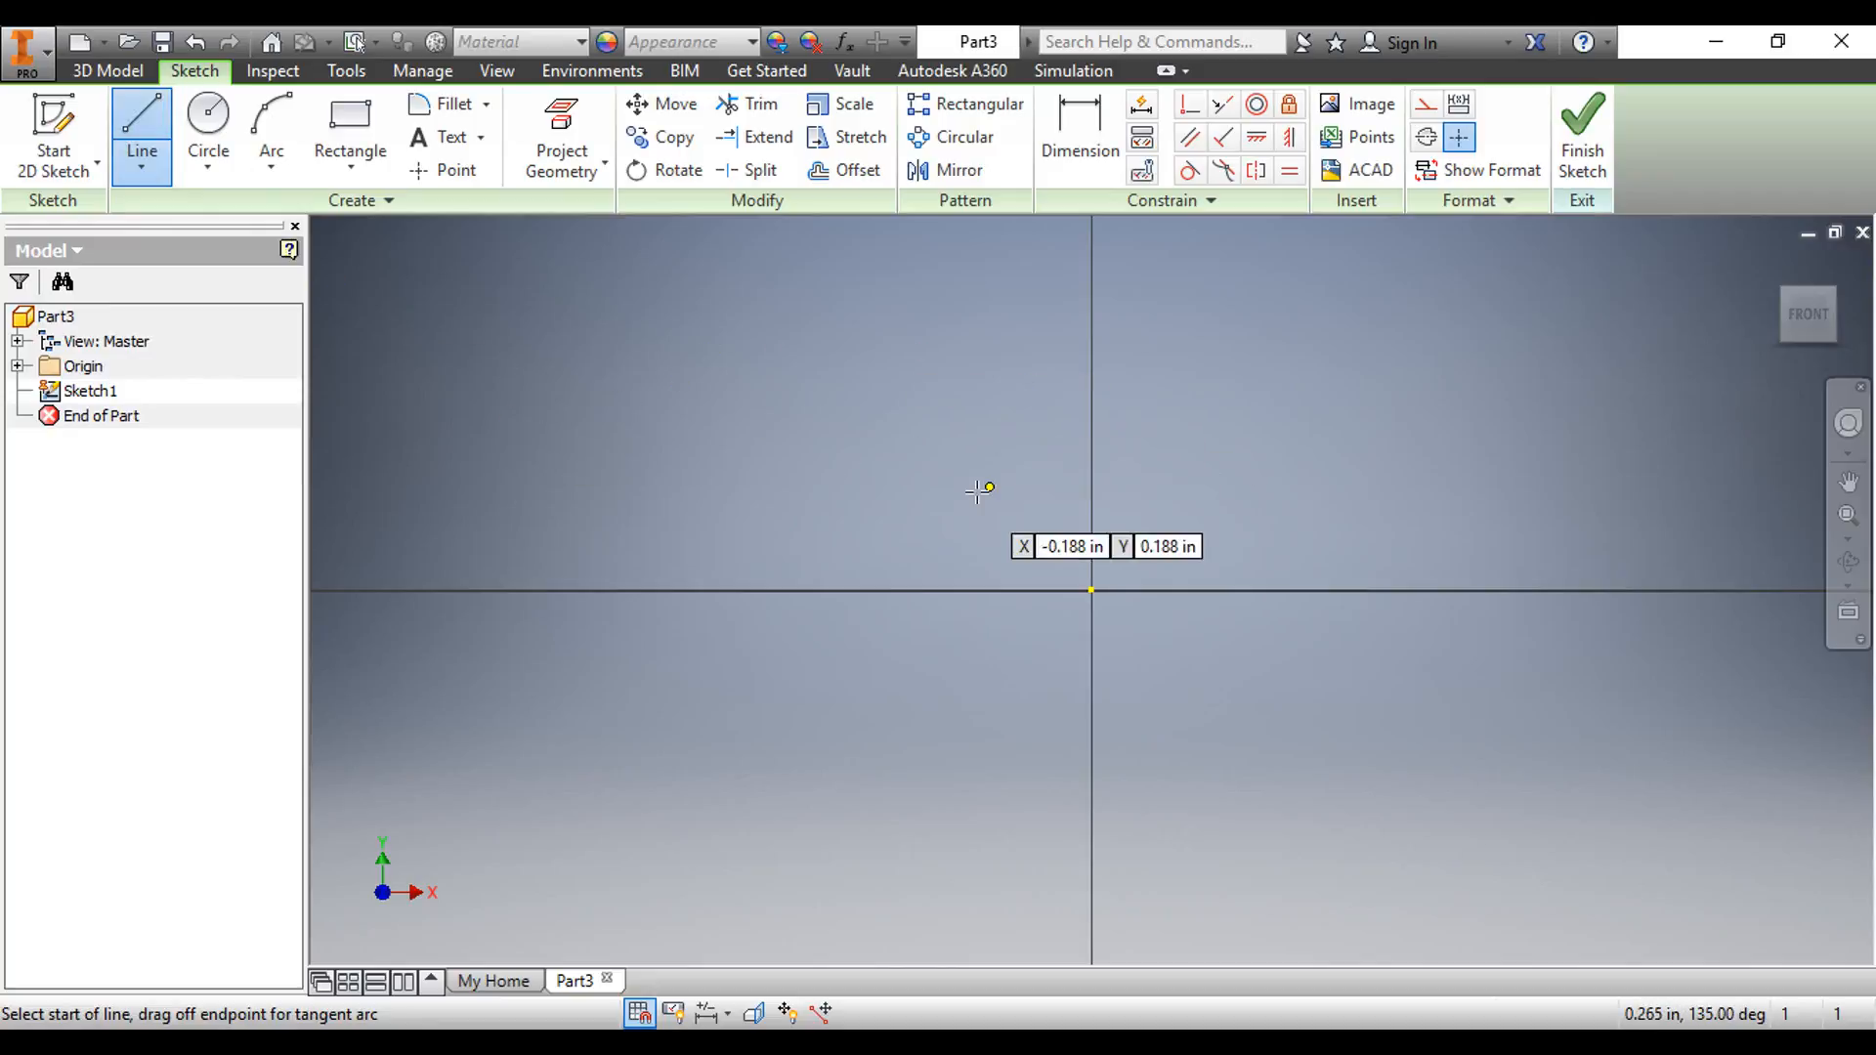
pyautogui.click(1092, 589)
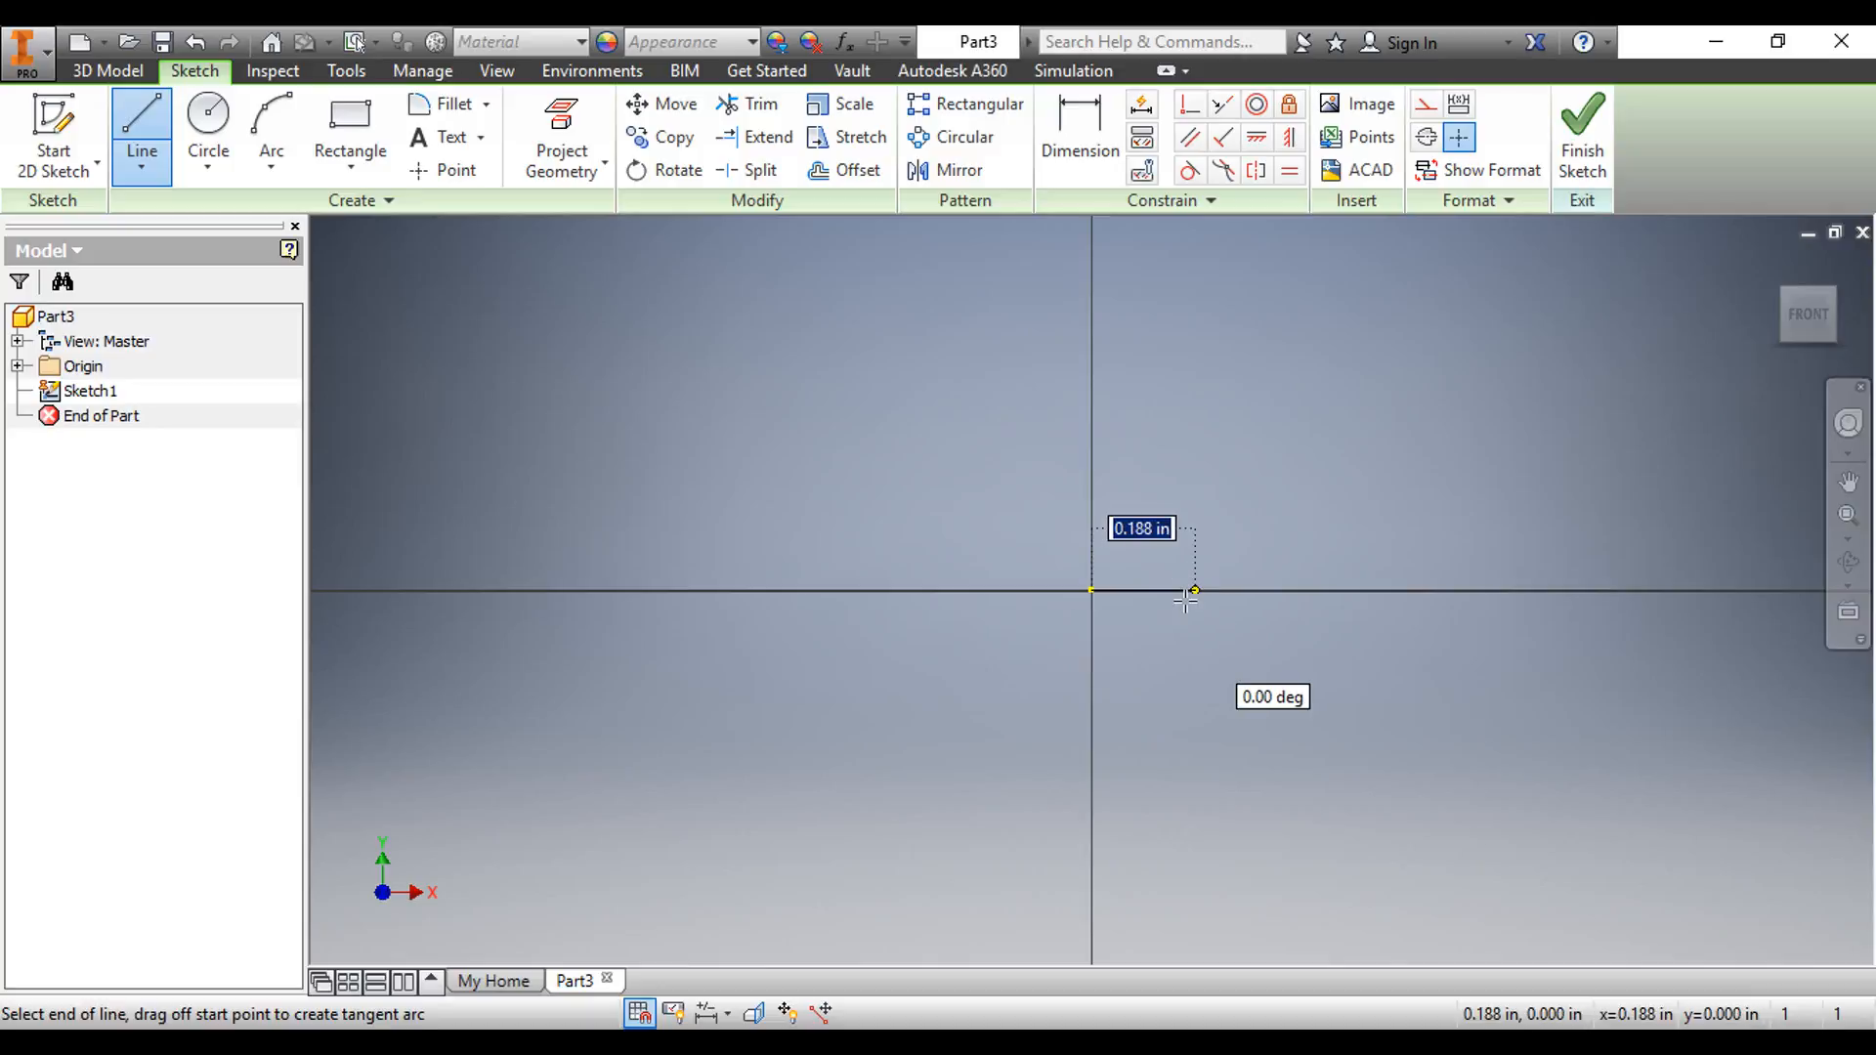
pyautogui.write('1')
pyautogui.press('Return')
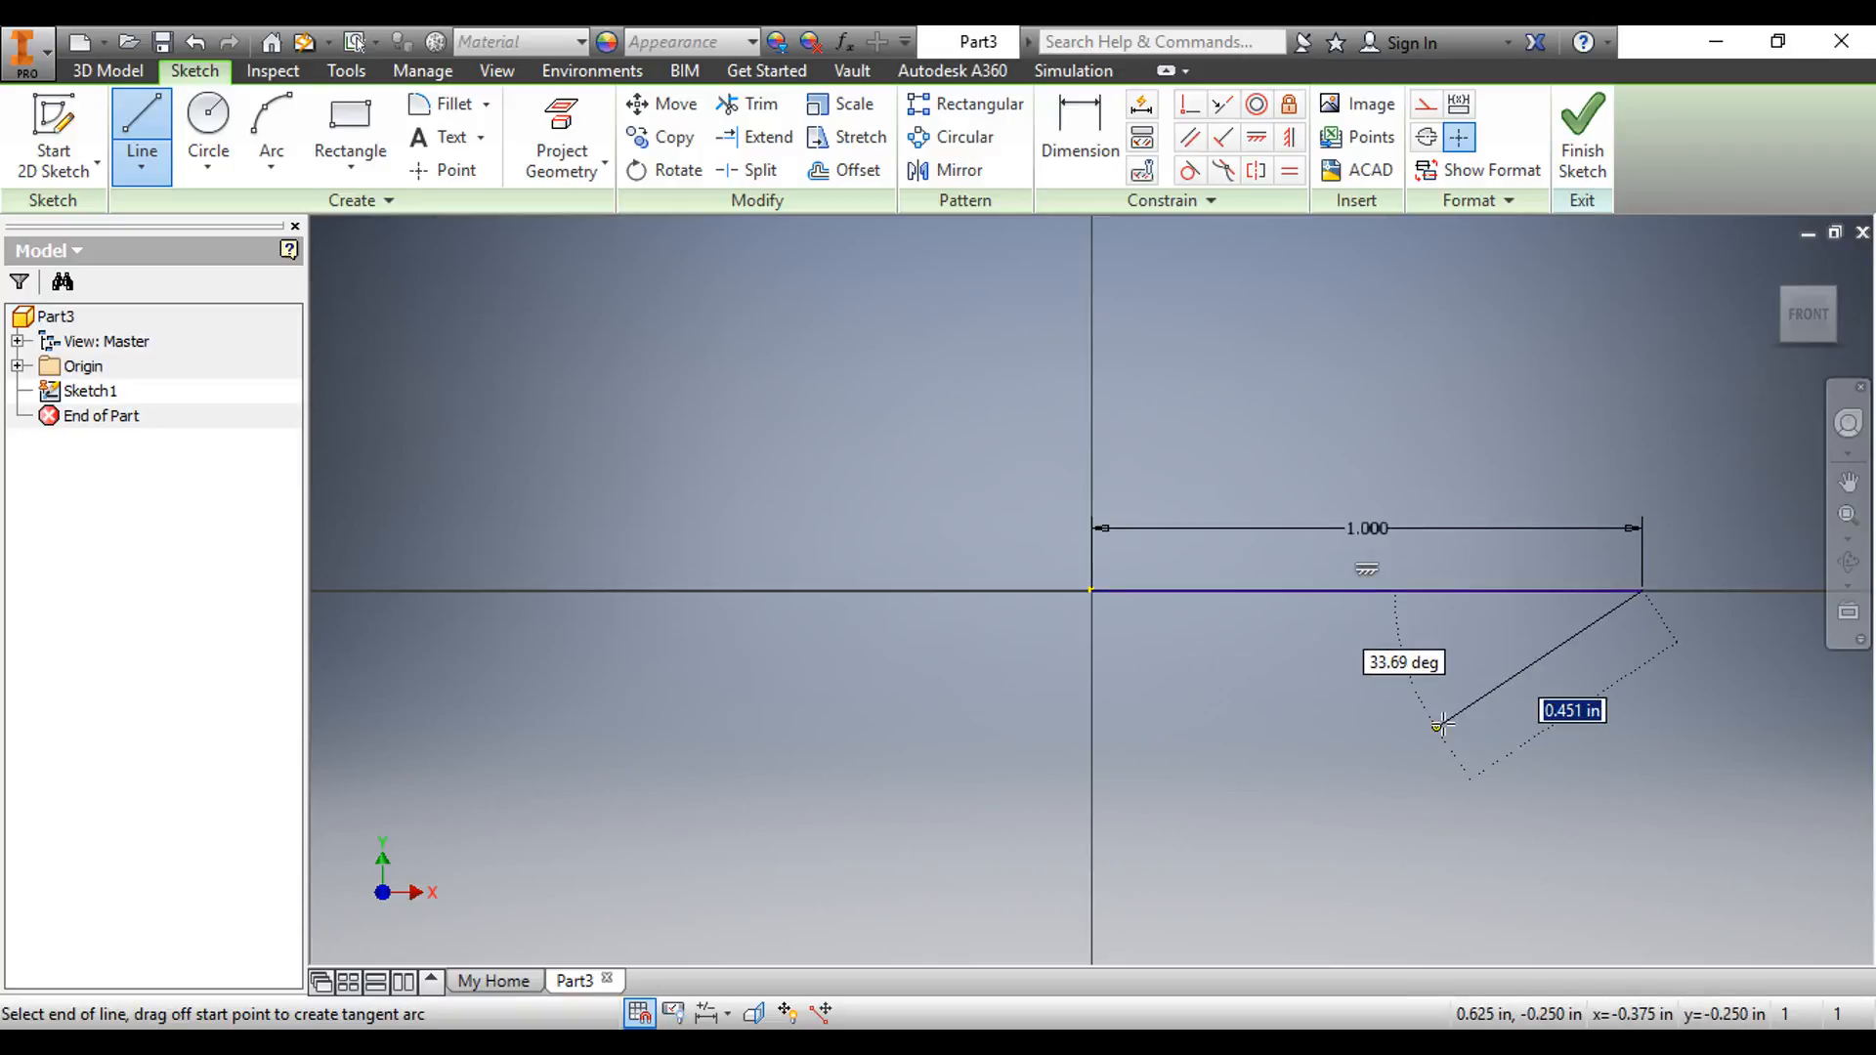
pyautogui.press('Escape')
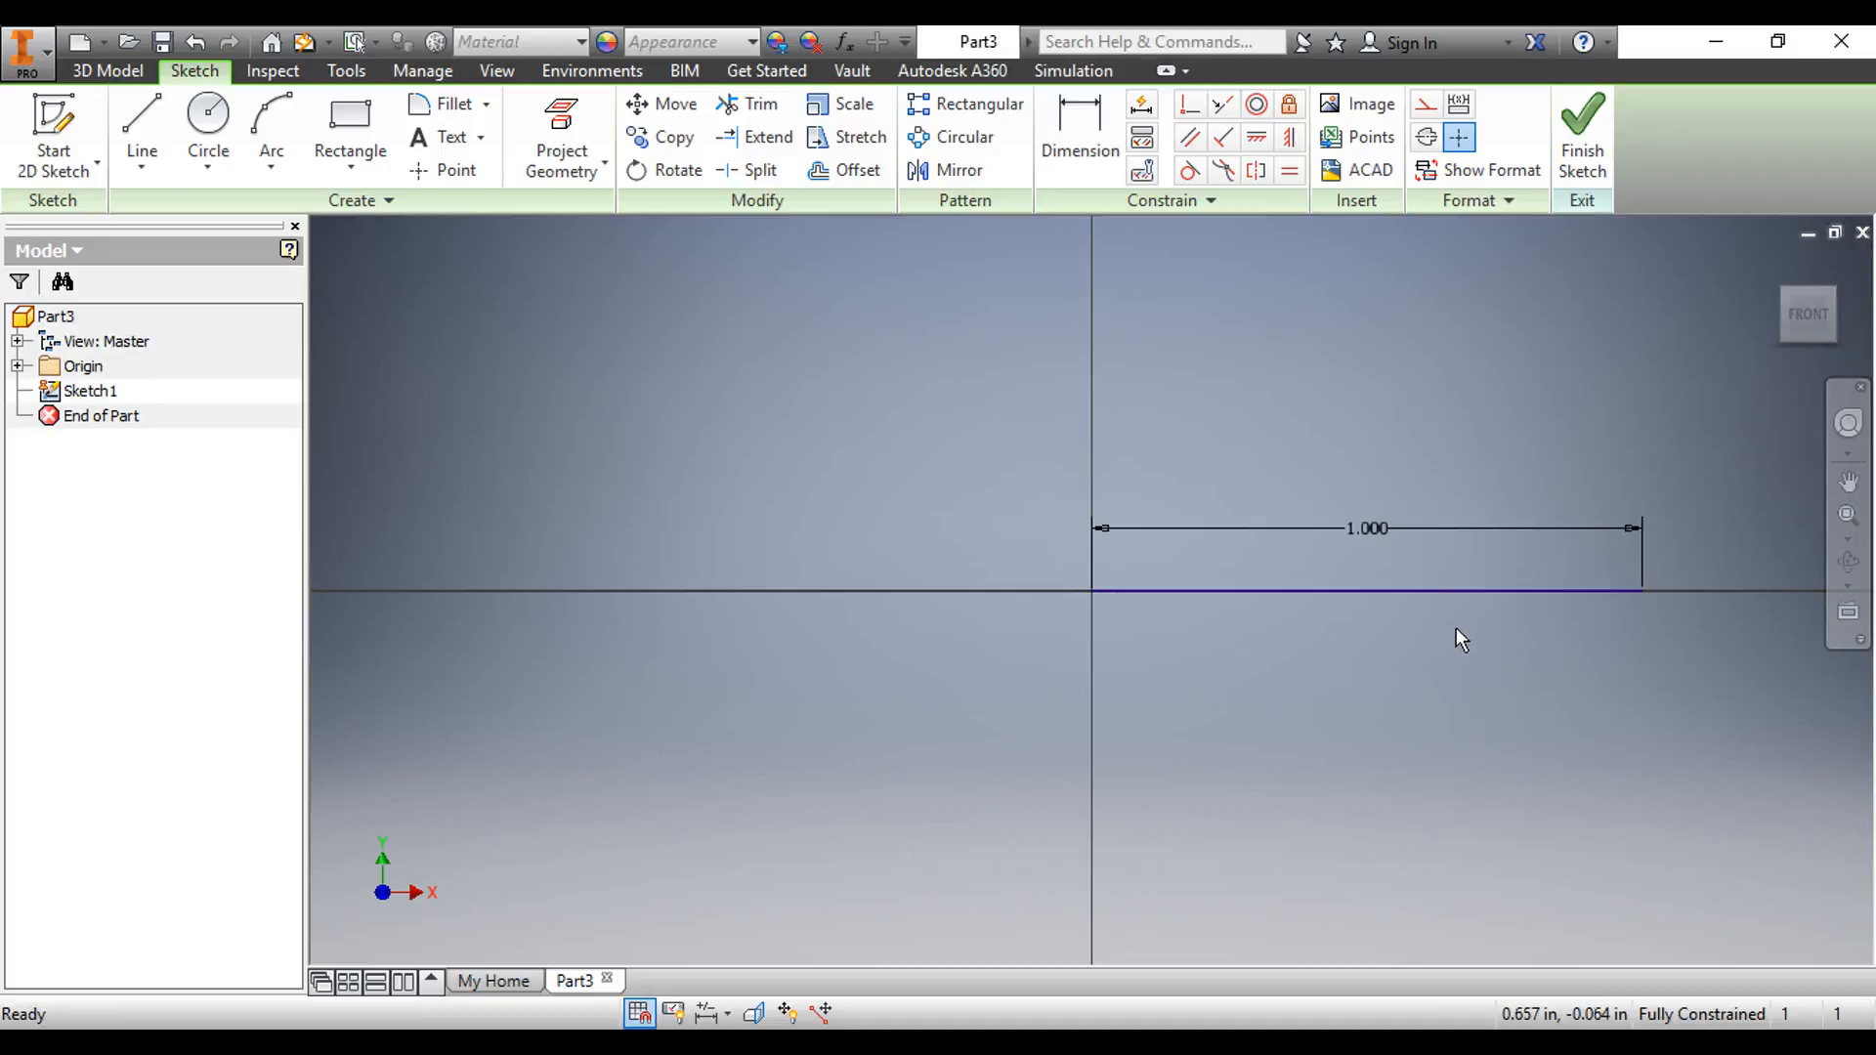
# - Set the horizontal line's length dimension to 1.5 in
pyautogui.scroll(4, 1466, 631)
pyautogui.scroll(-2, 1471, 616)
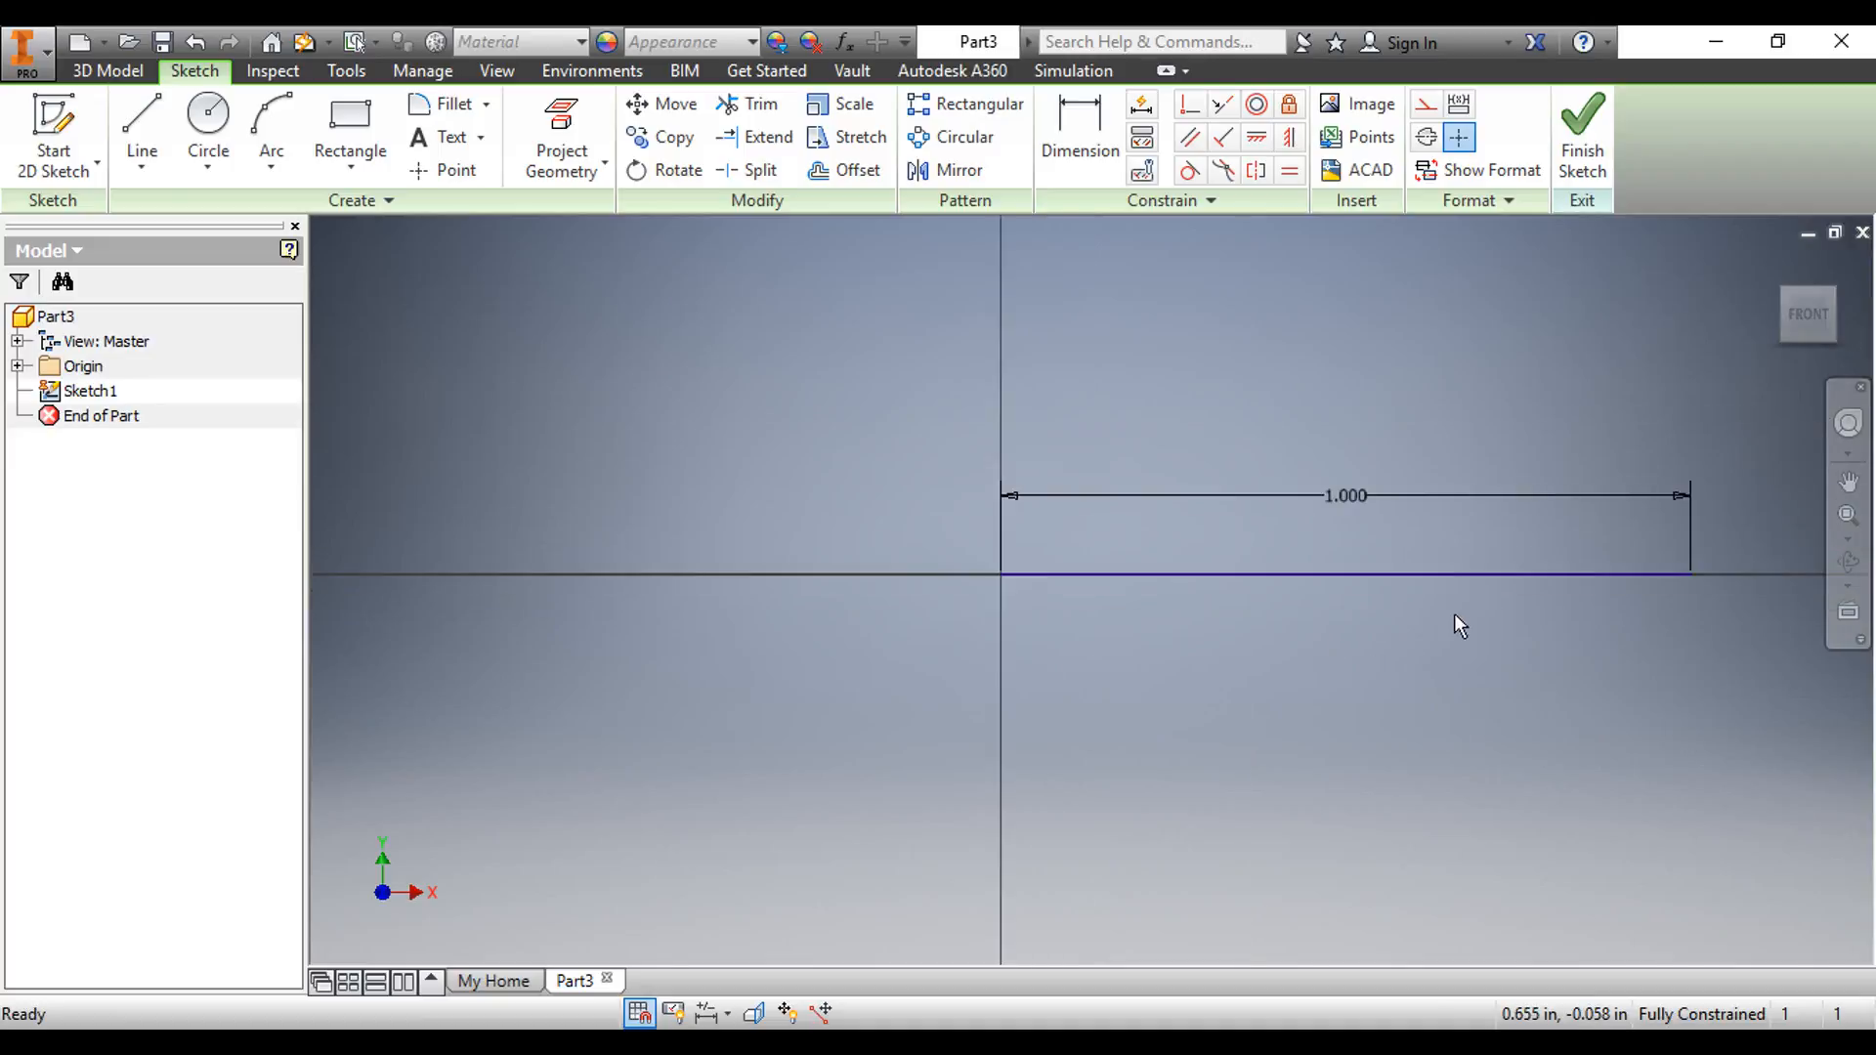
pyautogui.moveTo(1457, 620); pyautogui.dragTo(1153, 754, button='middle')
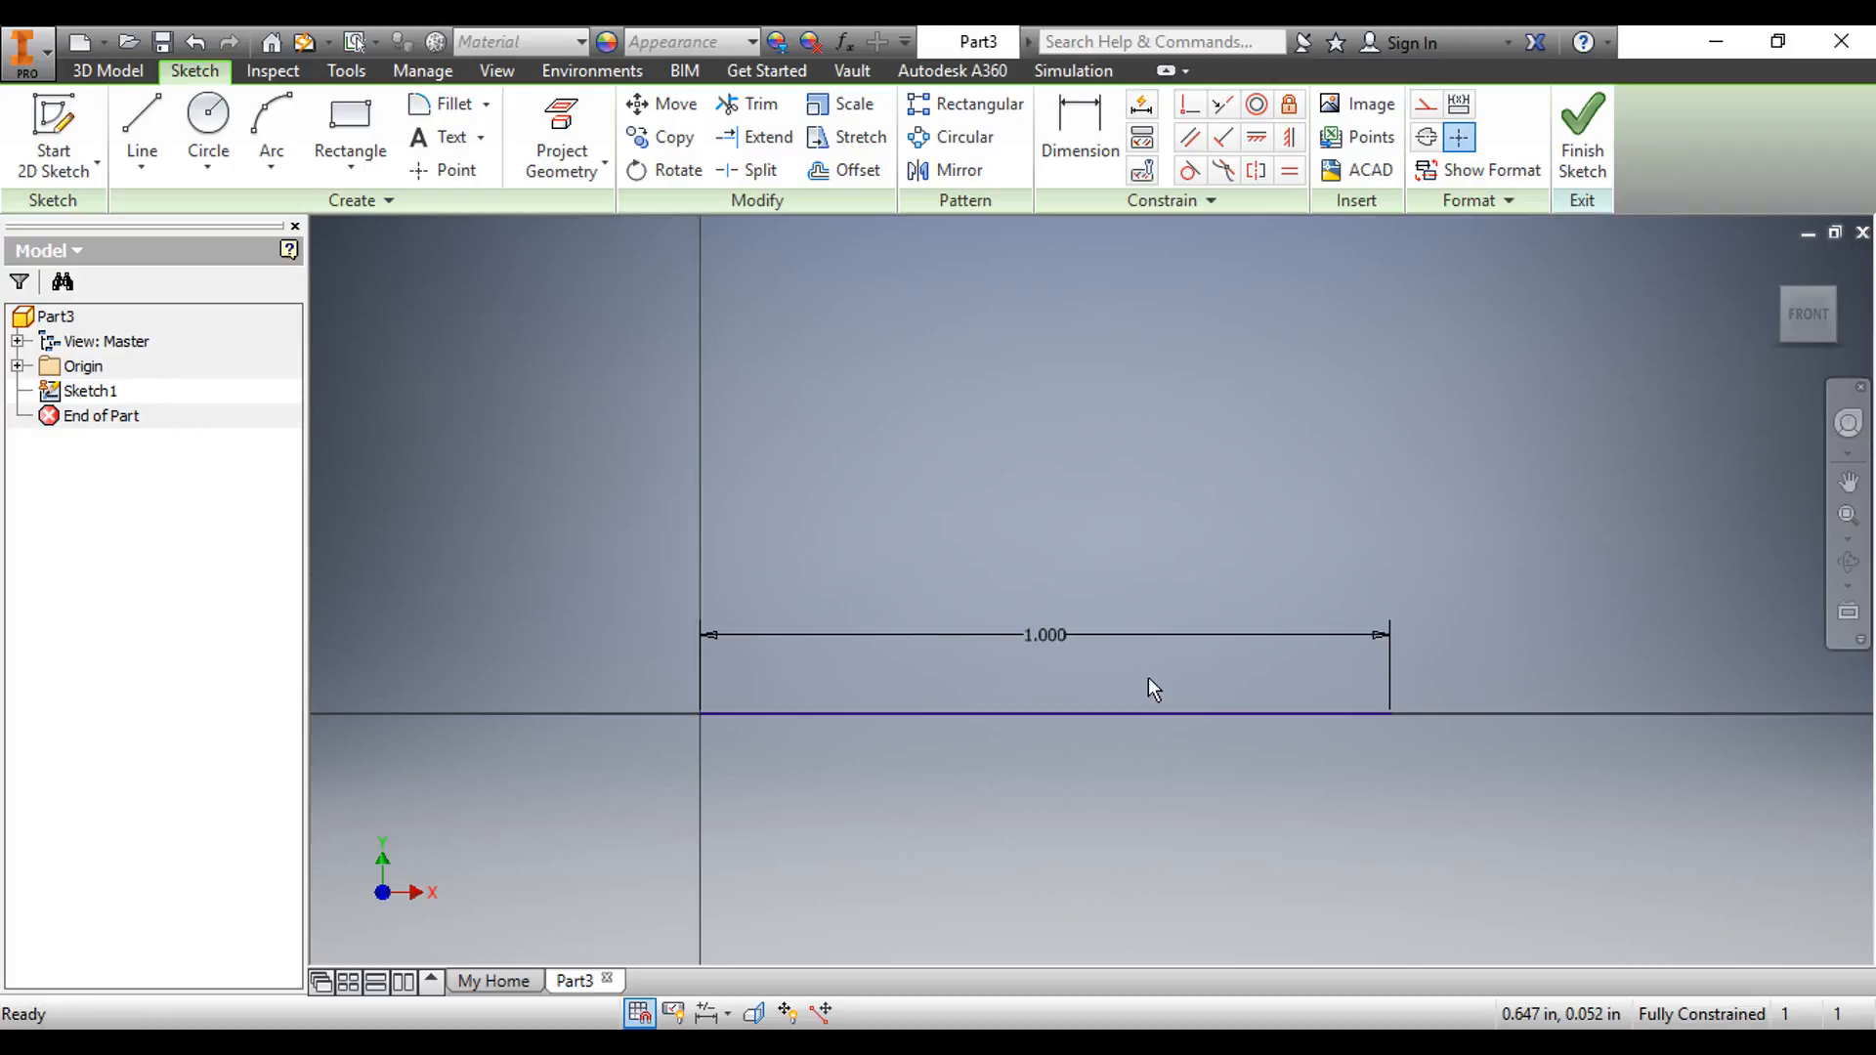
pyautogui.doubleClick(1048, 633)
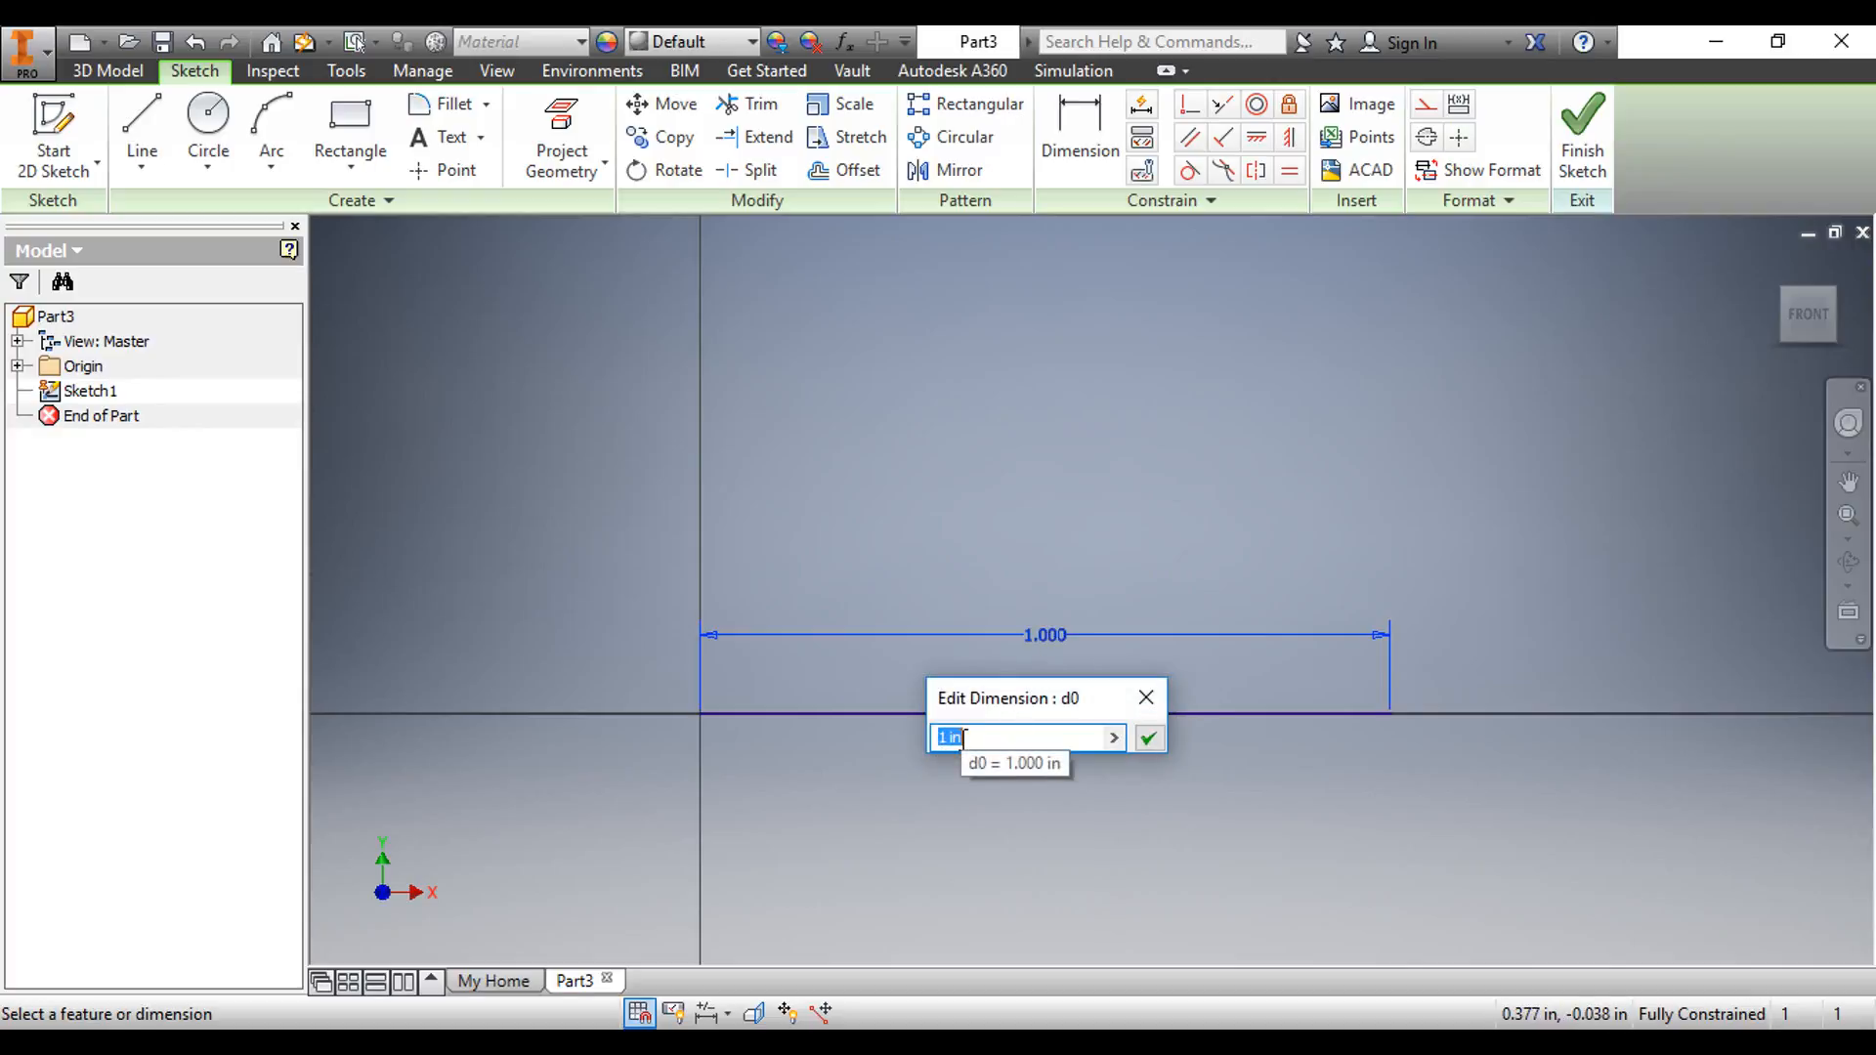
pyautogui.write('1.5')
pyautogui.click(1149, 739)
pyautogui.scroll(2, 1270, 757)
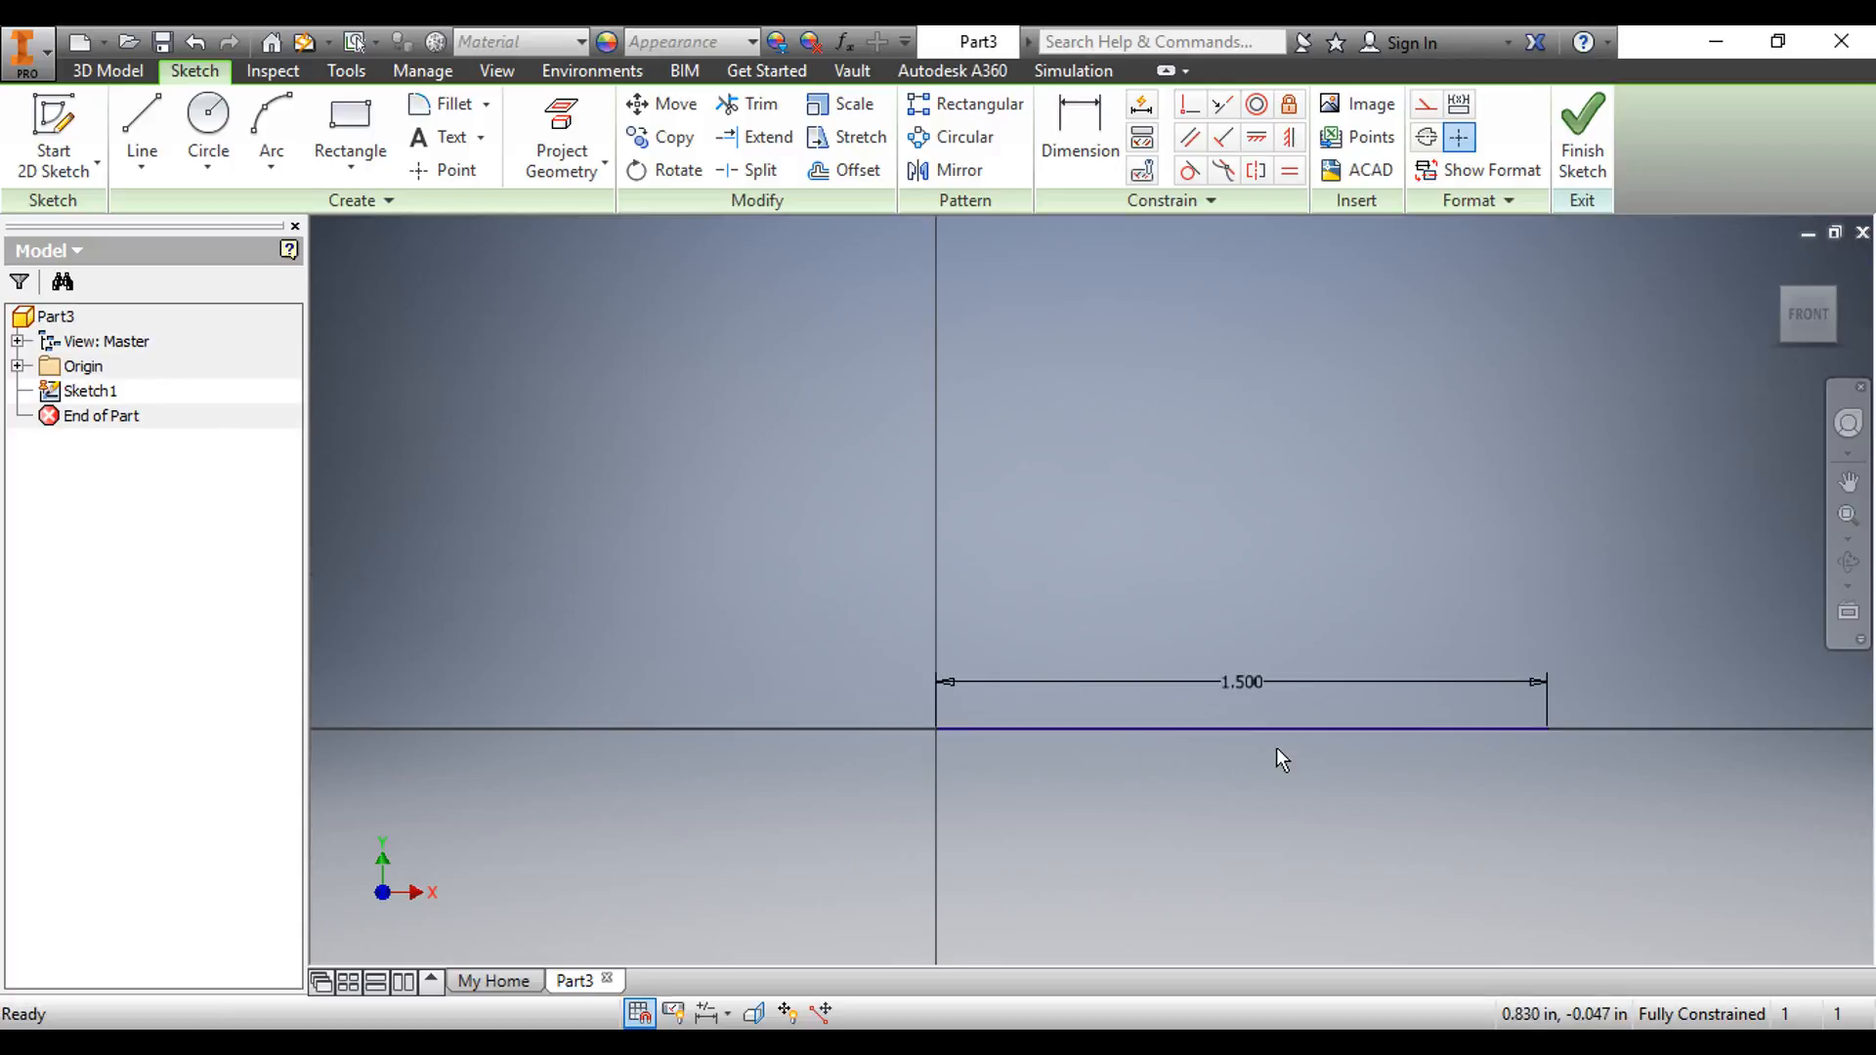
# - Set the horizontal line's length dimension back to 1 in
pyautogui.scroll(-3, 1266, 728)
pyautogui.doubleClick(1219, 622)
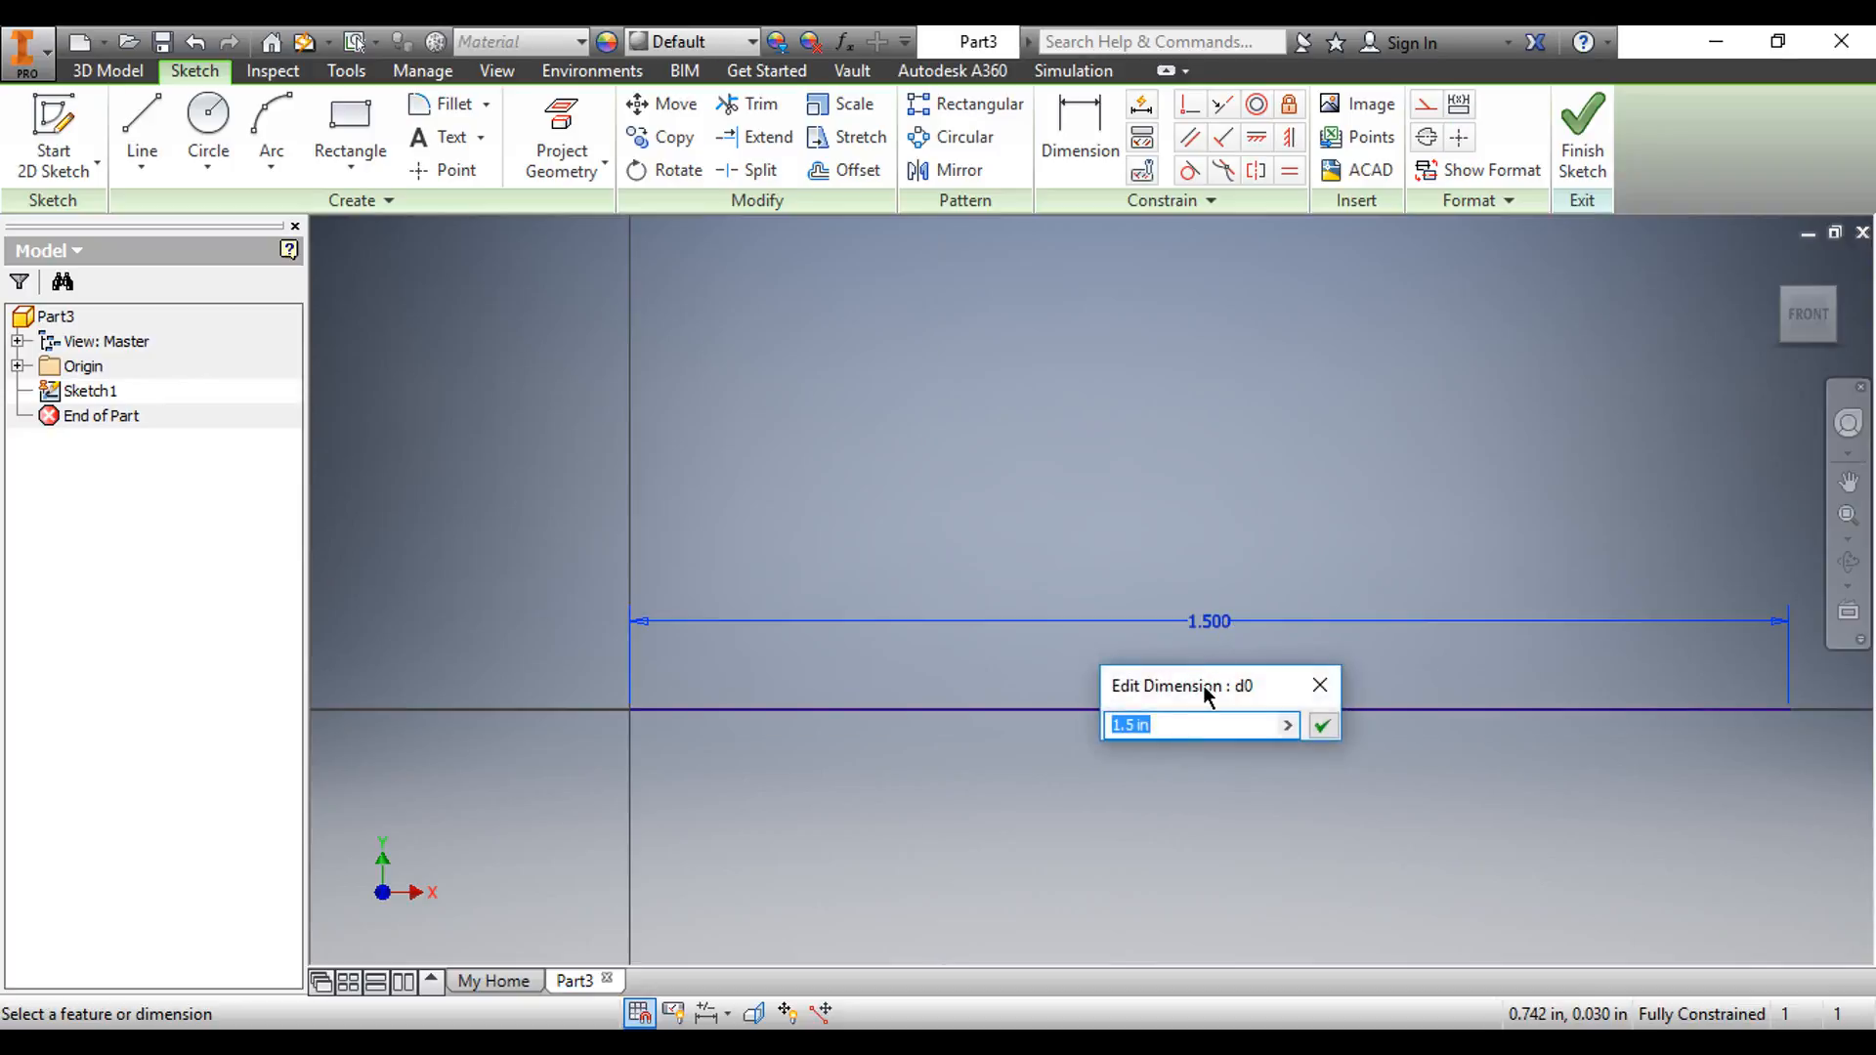
pyautogui.write('1')
pyautogui.press('Return')
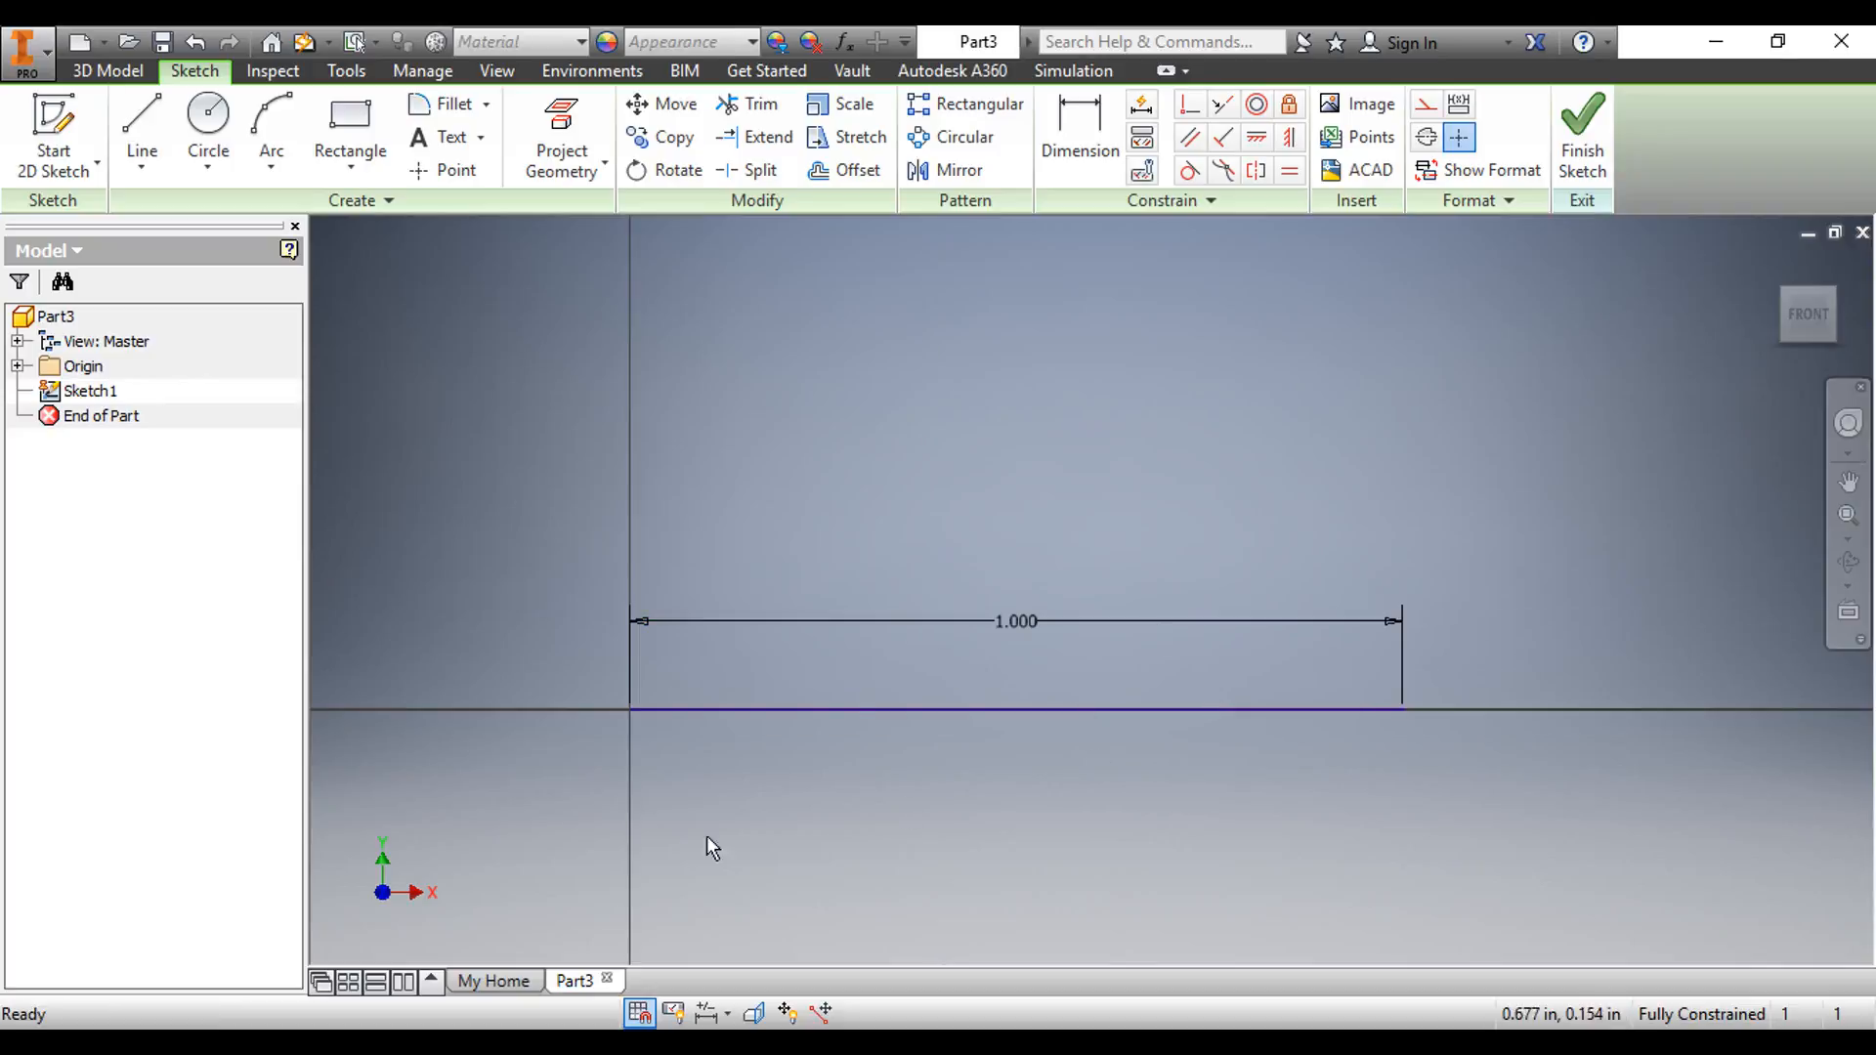
# - Draw a 1 in line from the origin, rising at 45 degrees to the horizontal line
pyautogui.scroll(1, 987, 689)
pyautogui.press('l')
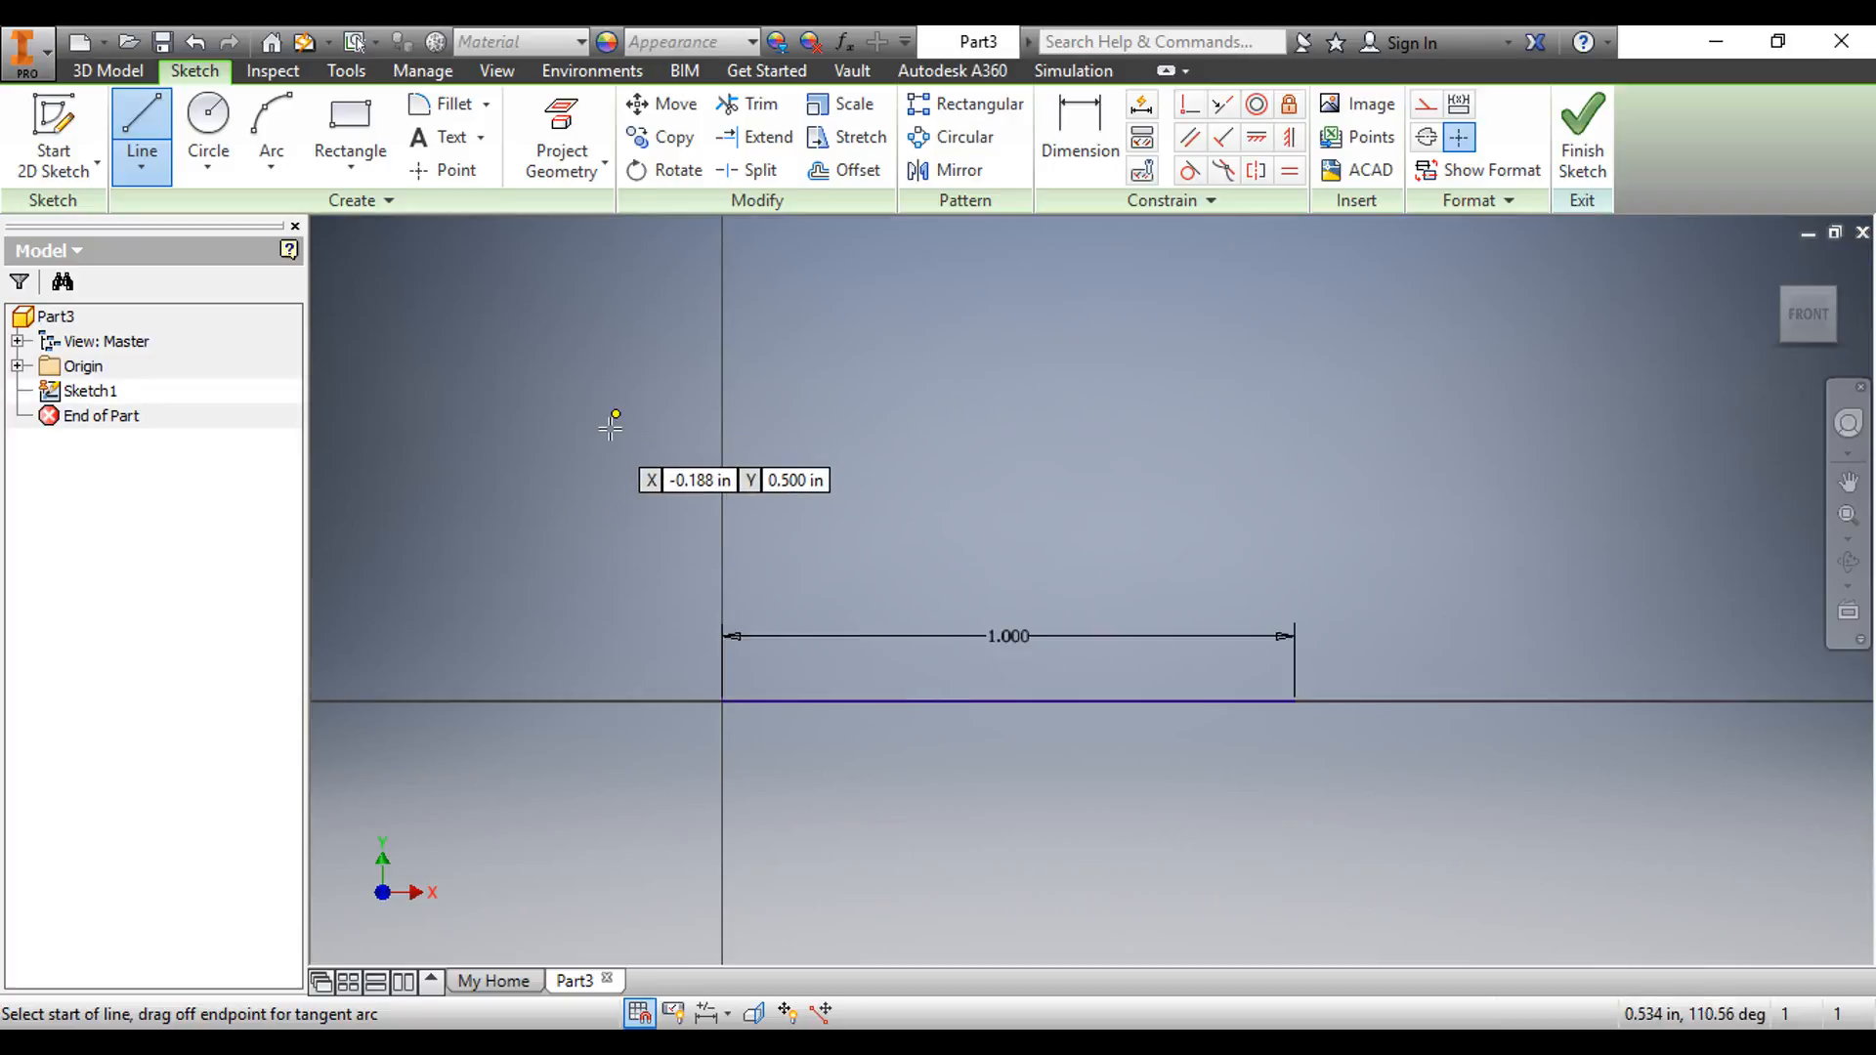
pyautogui.scroll(5, 721, 700)
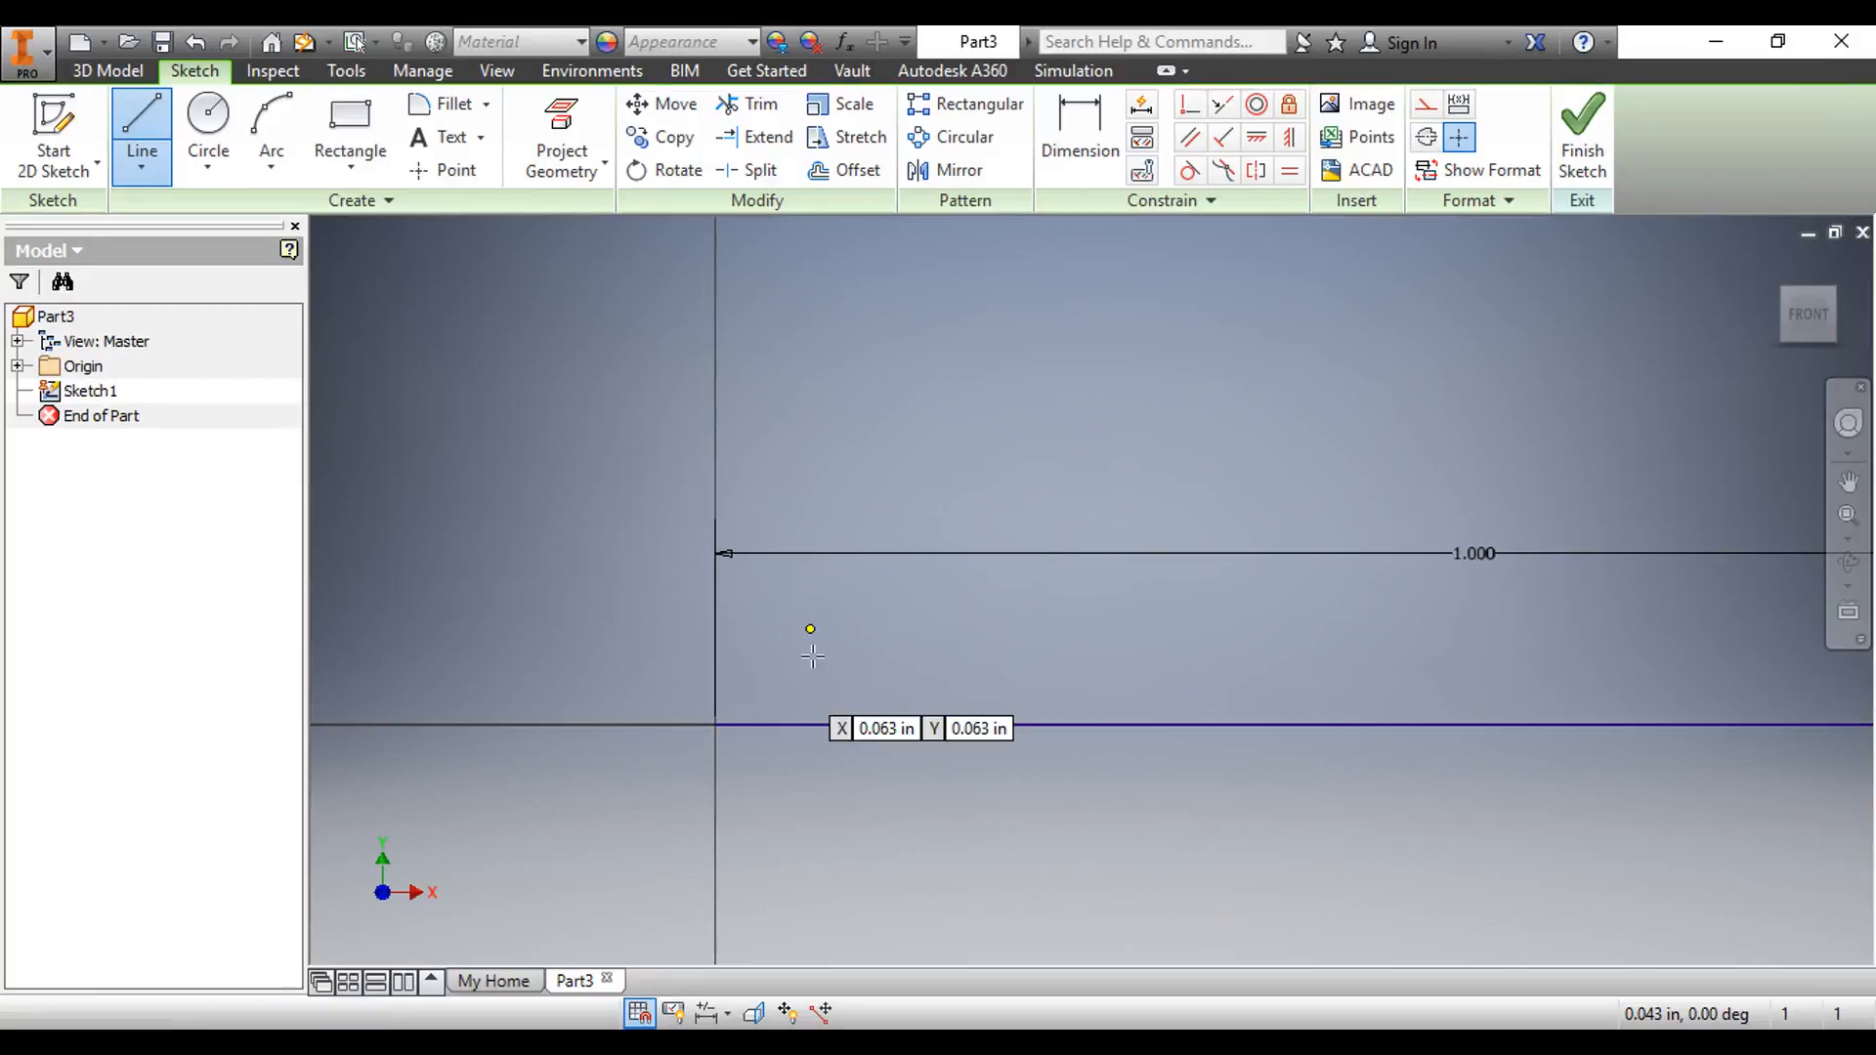
pyautogui.scroll(3, 899, 626)
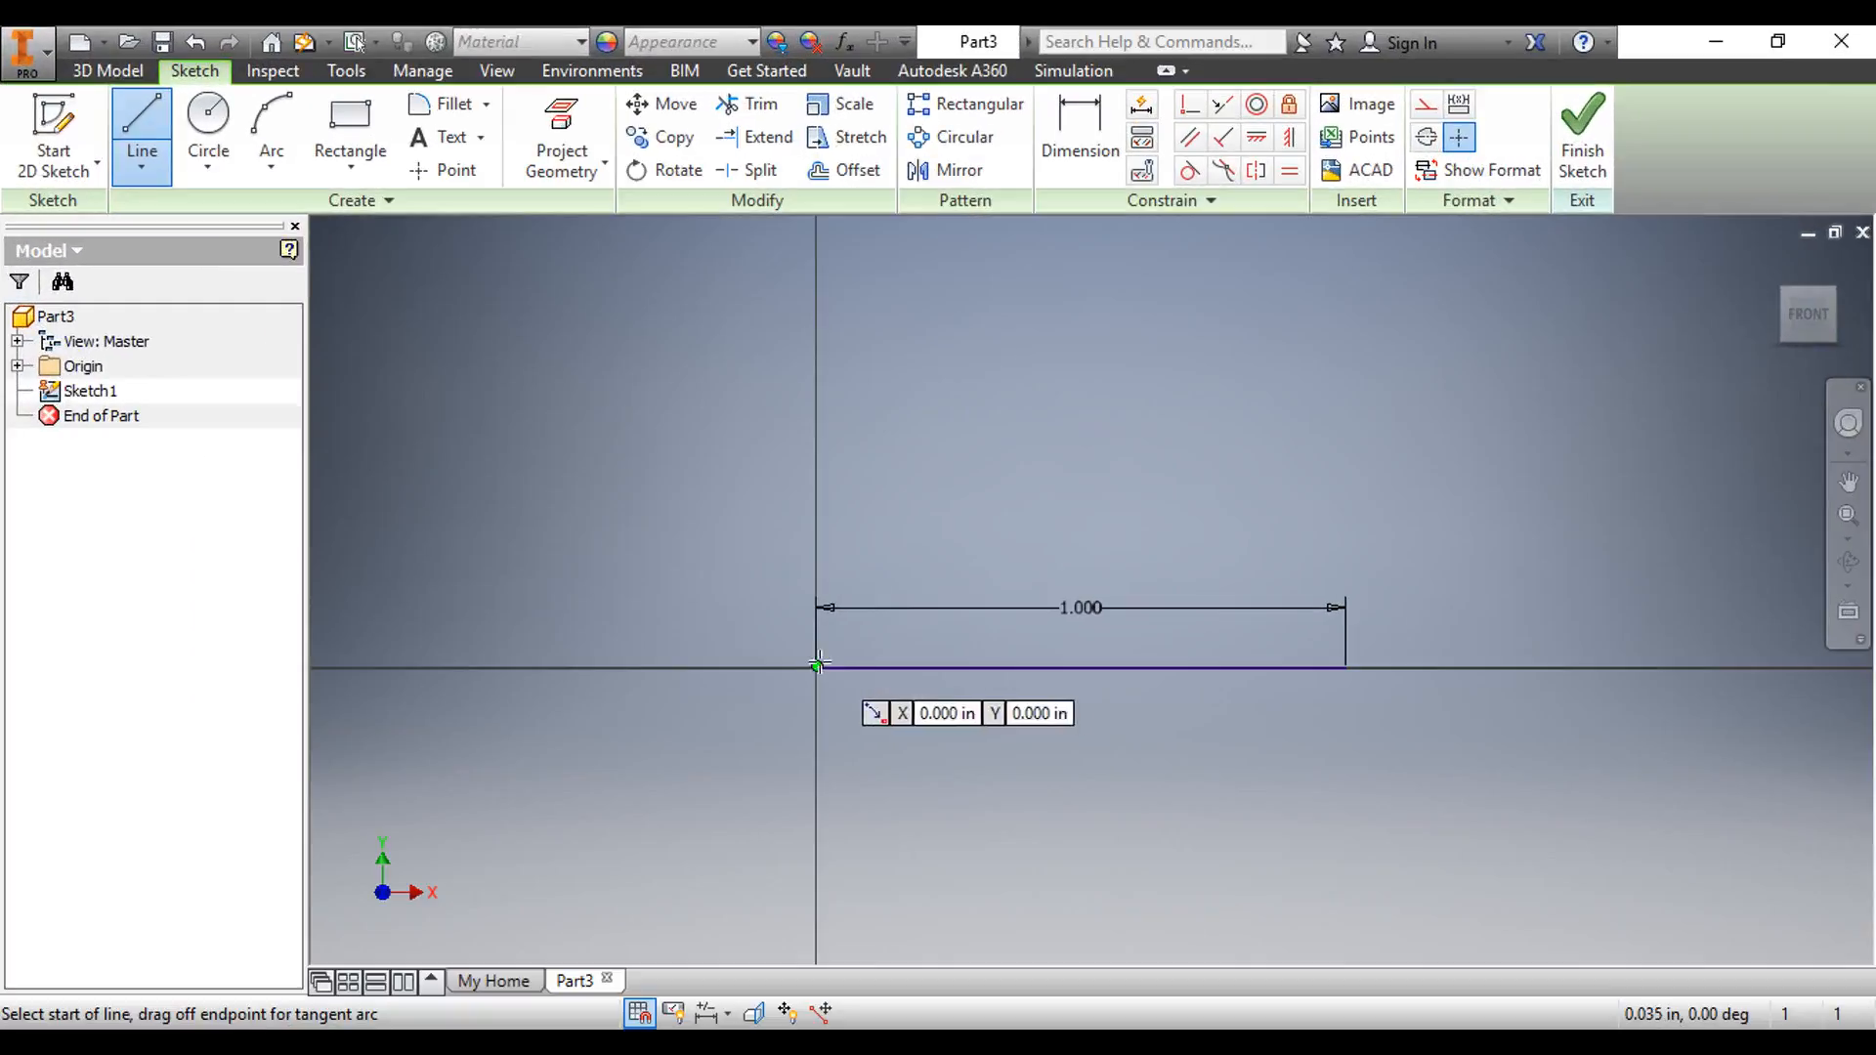
pyautogui.click(818, 668)
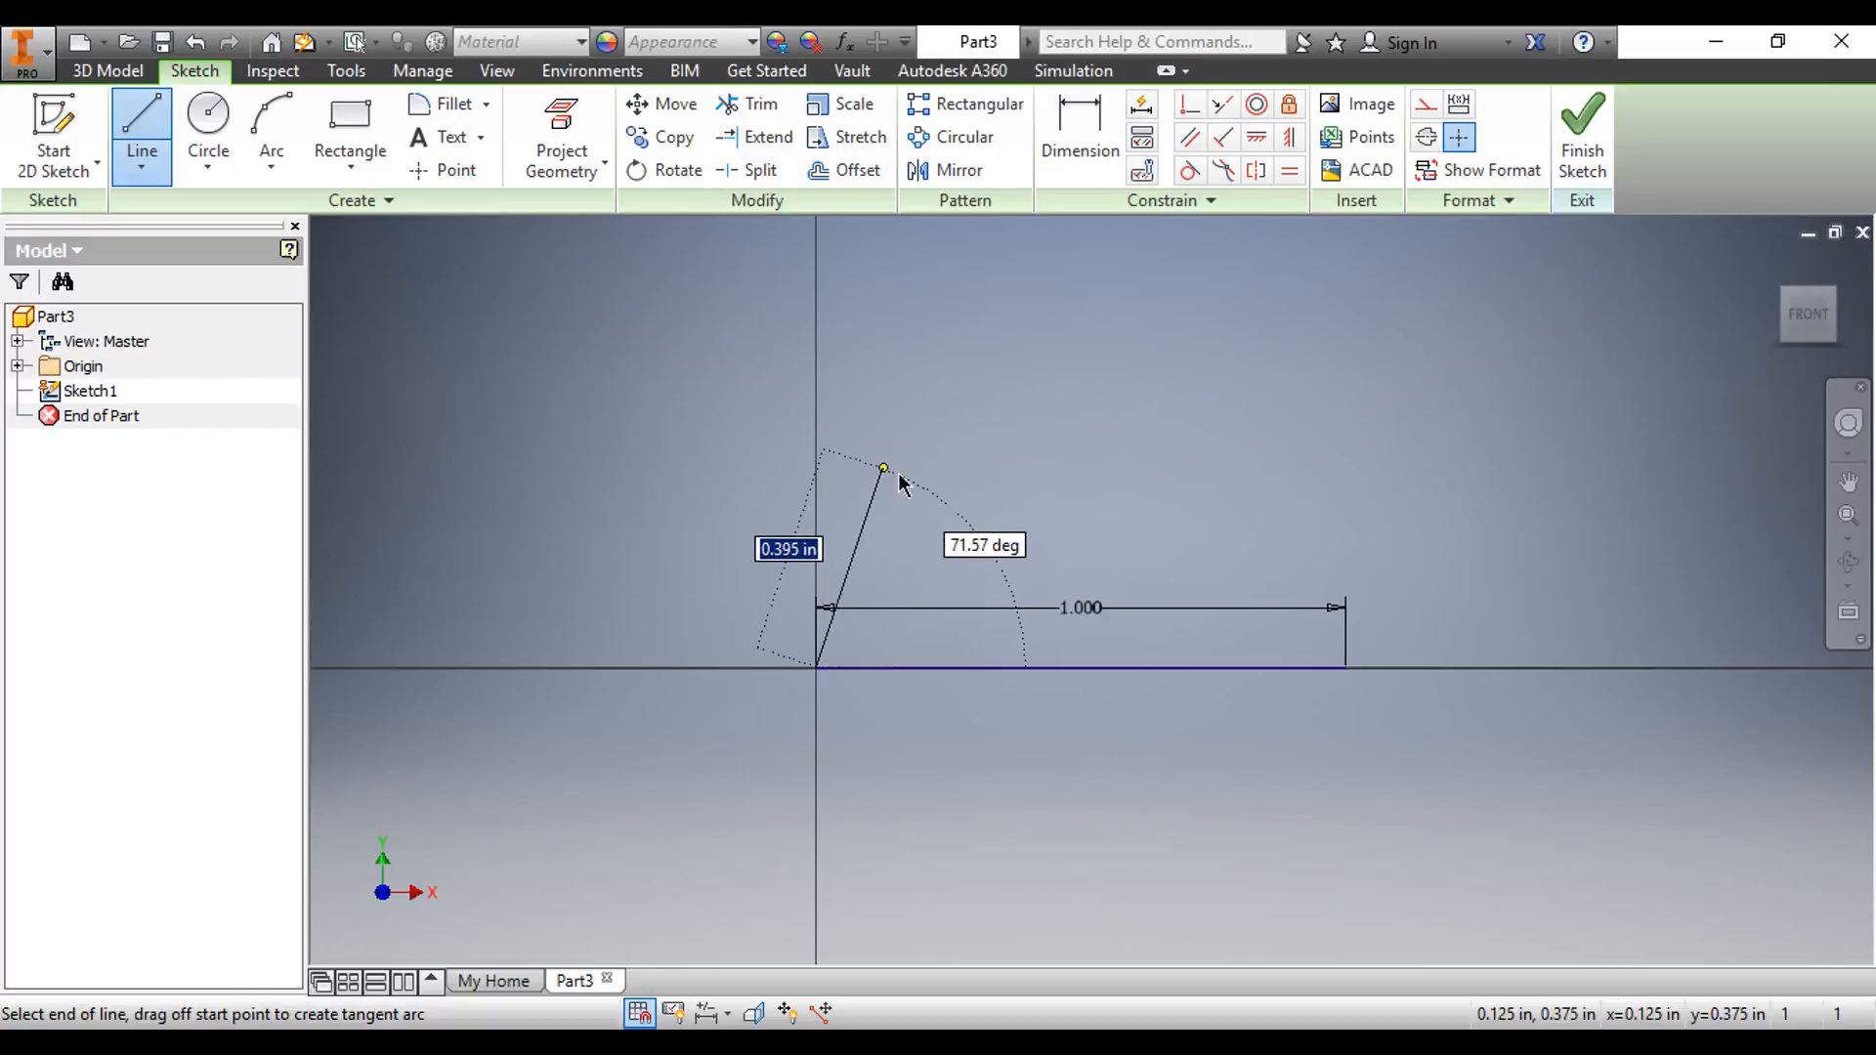
pyautogui.write('1')
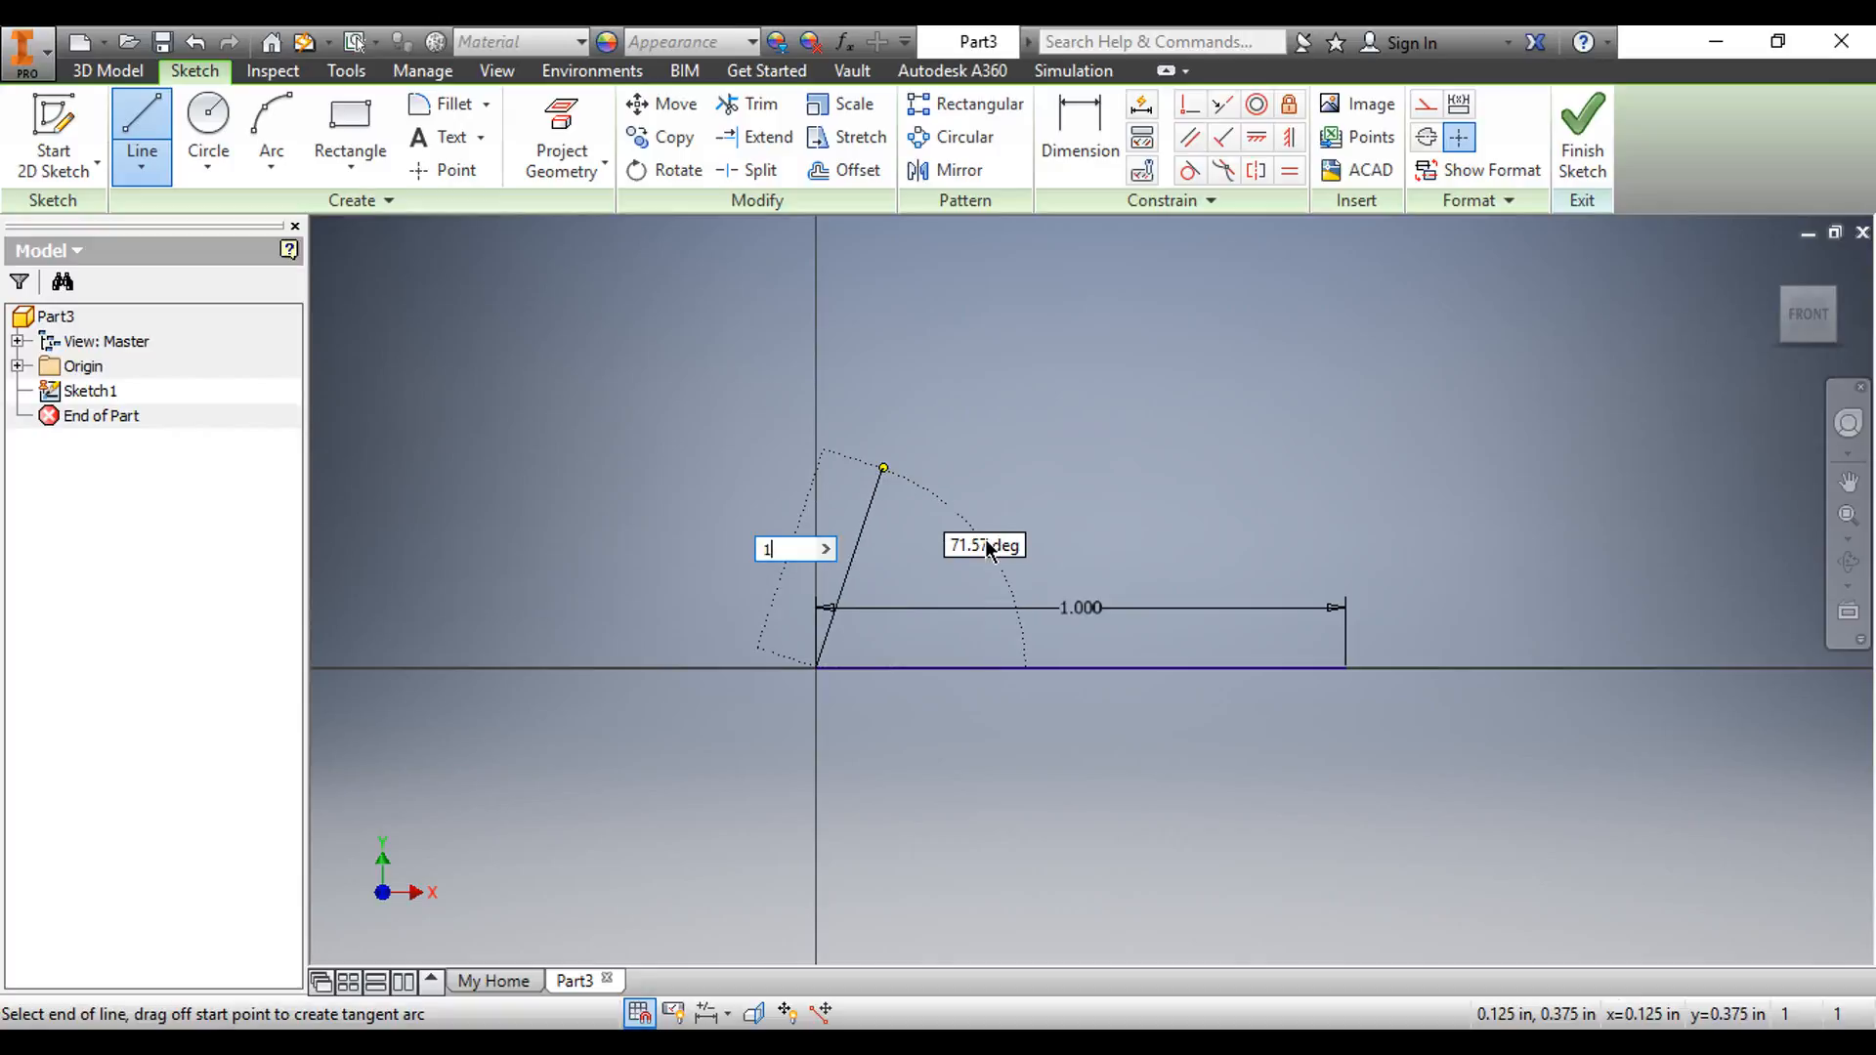
pyautogui.press('Tab')
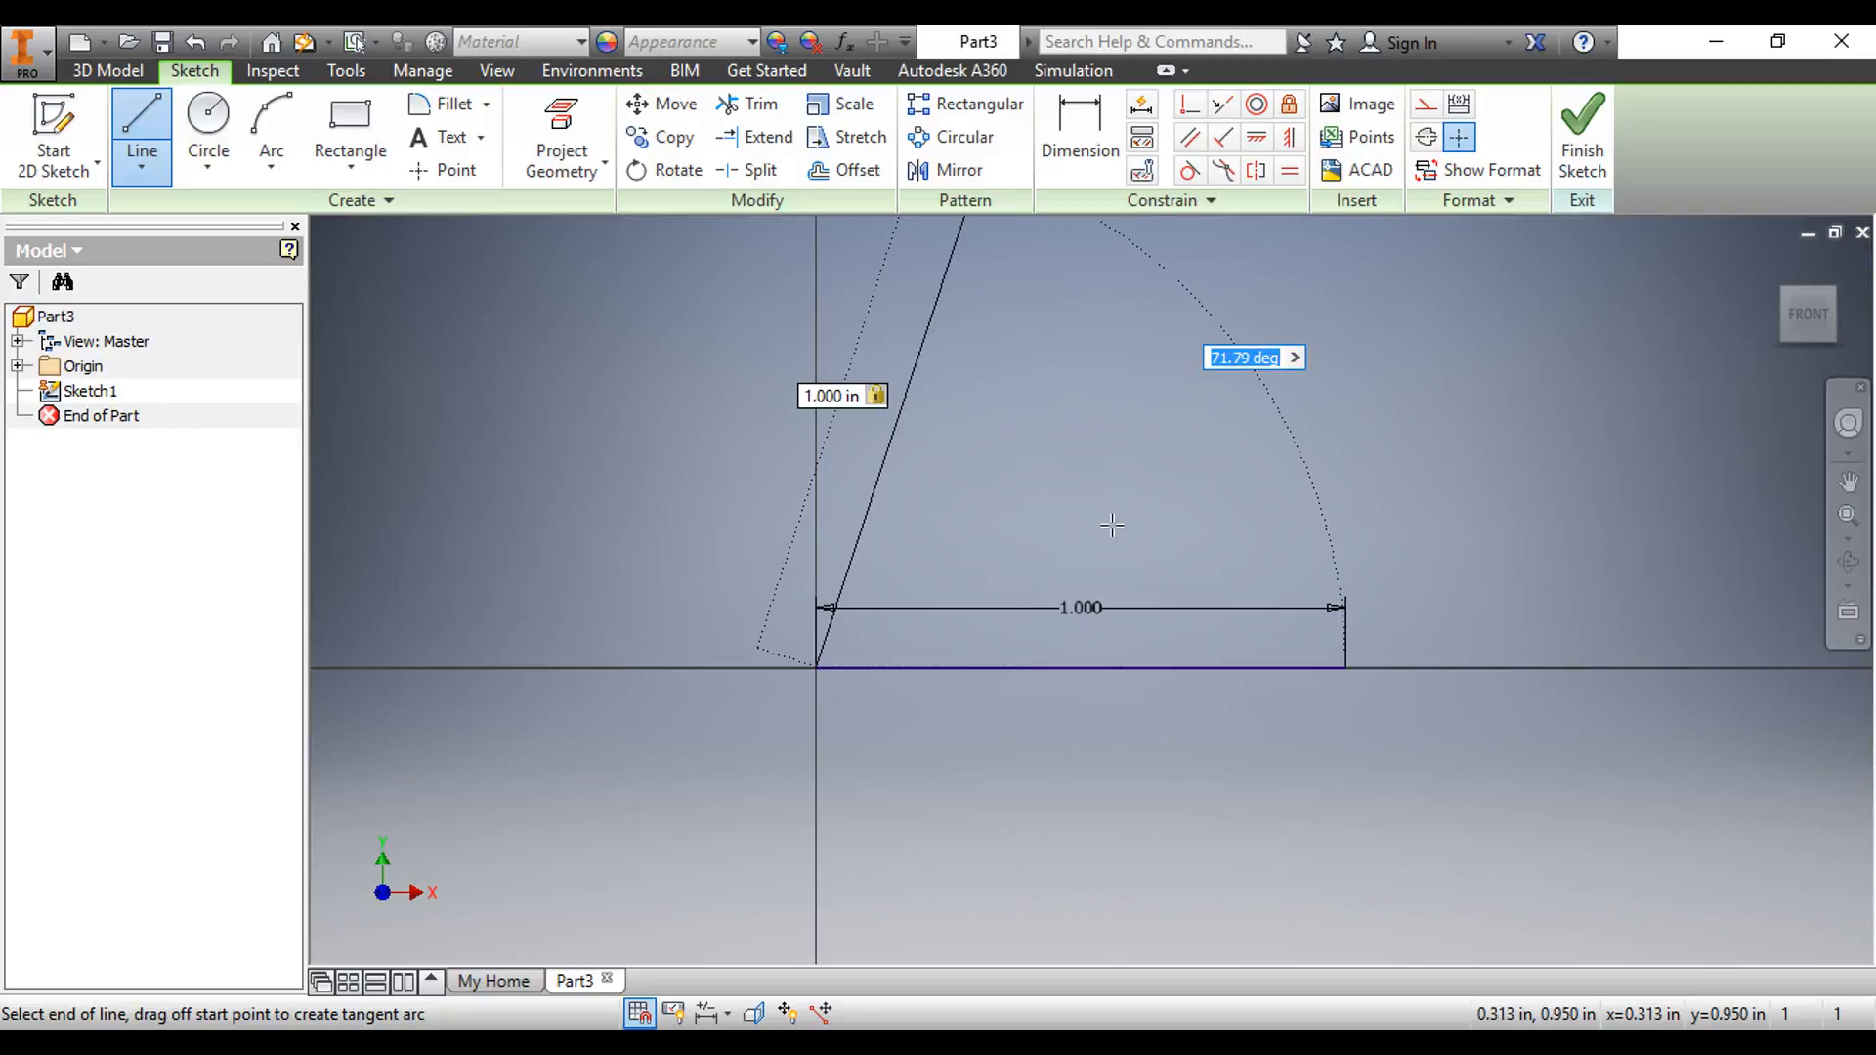
pyautogui.write('45')
pyautogui.press('Return')
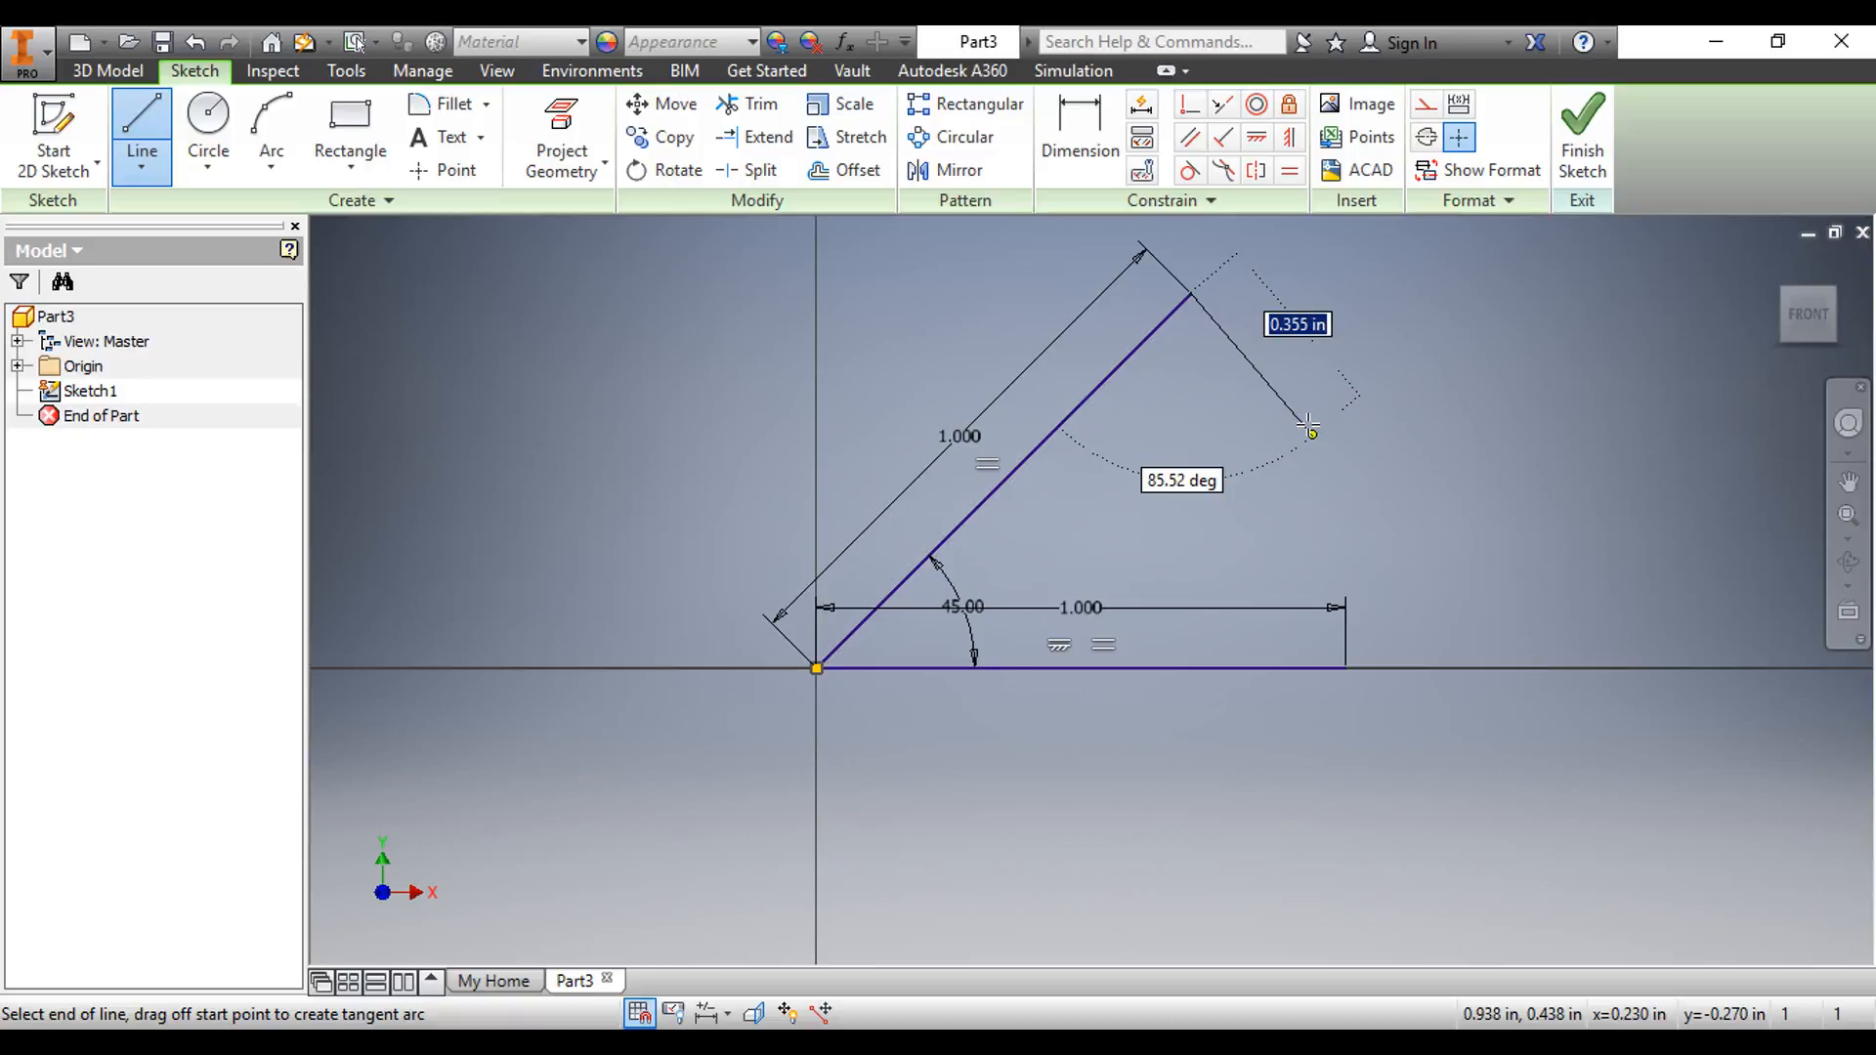
# - Continue from the upper end of the slanted line with a 1 in line descending at 90 degrees to it
pyautogui.write('1')
pyautogui.press('Tab')
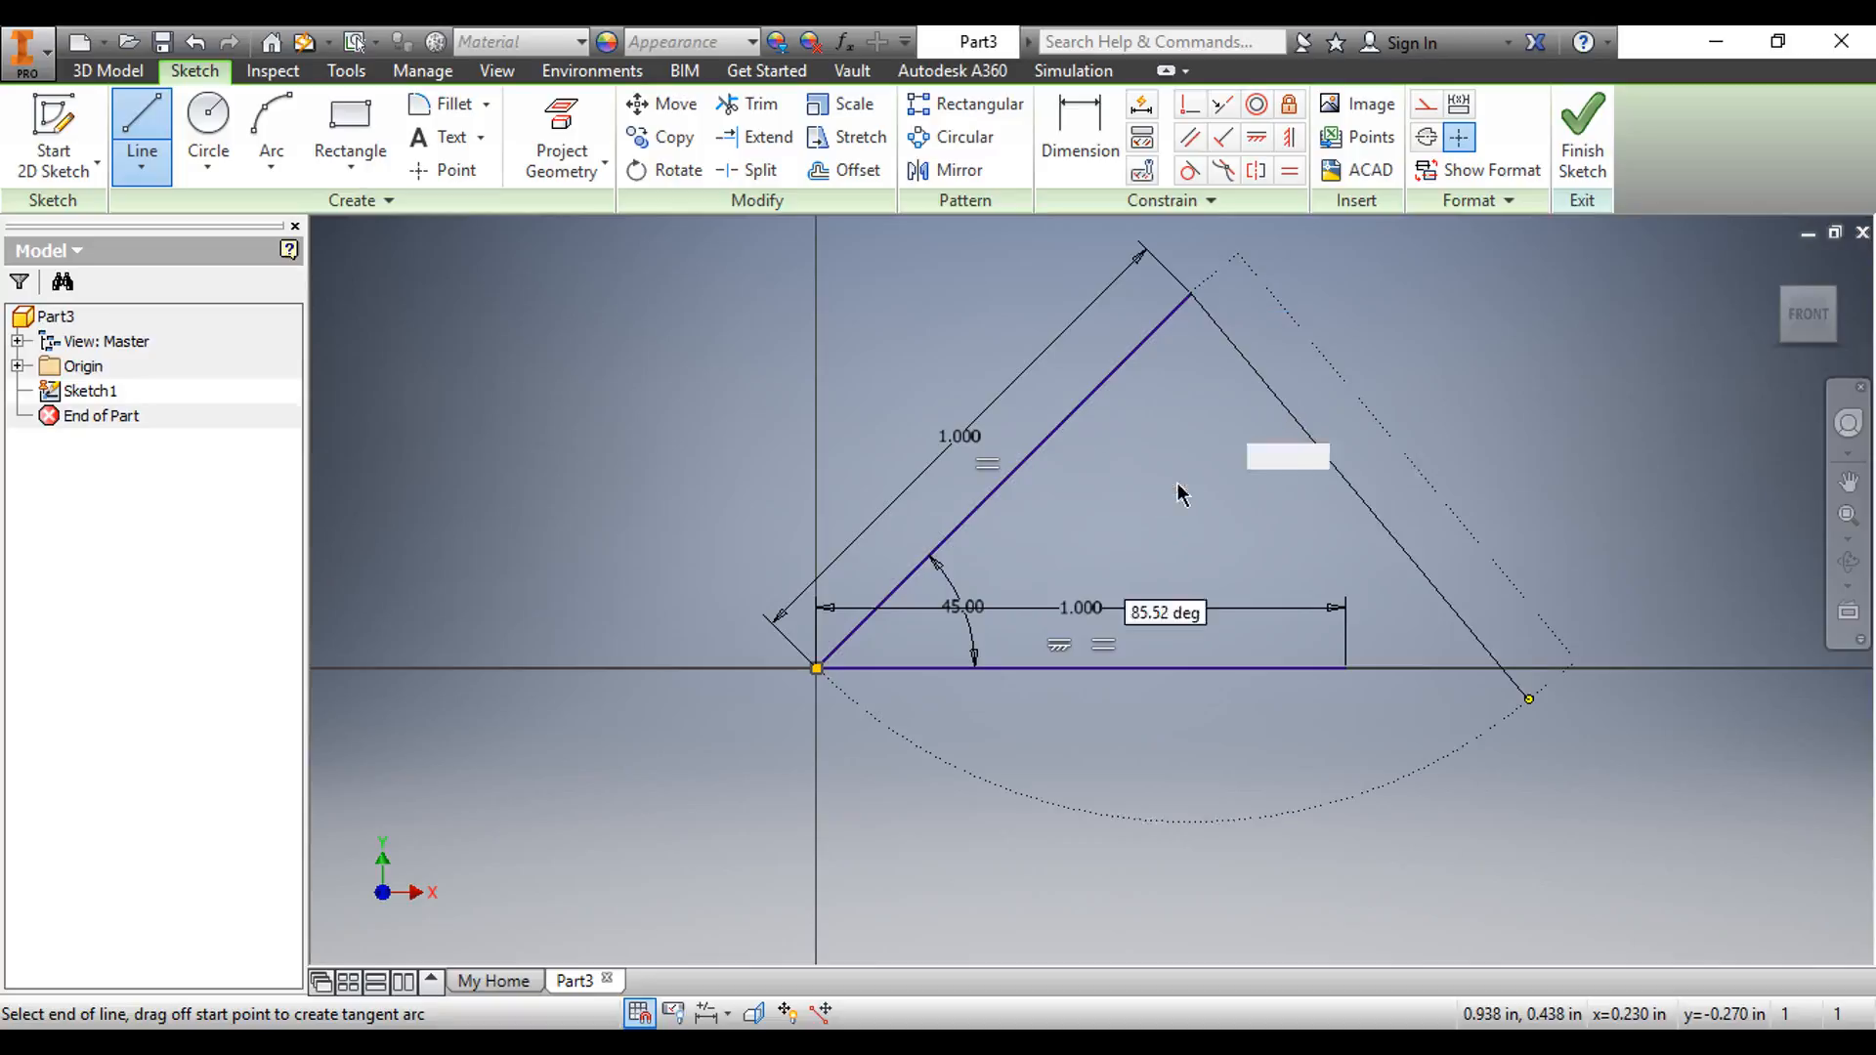
pyautogui.write('90')
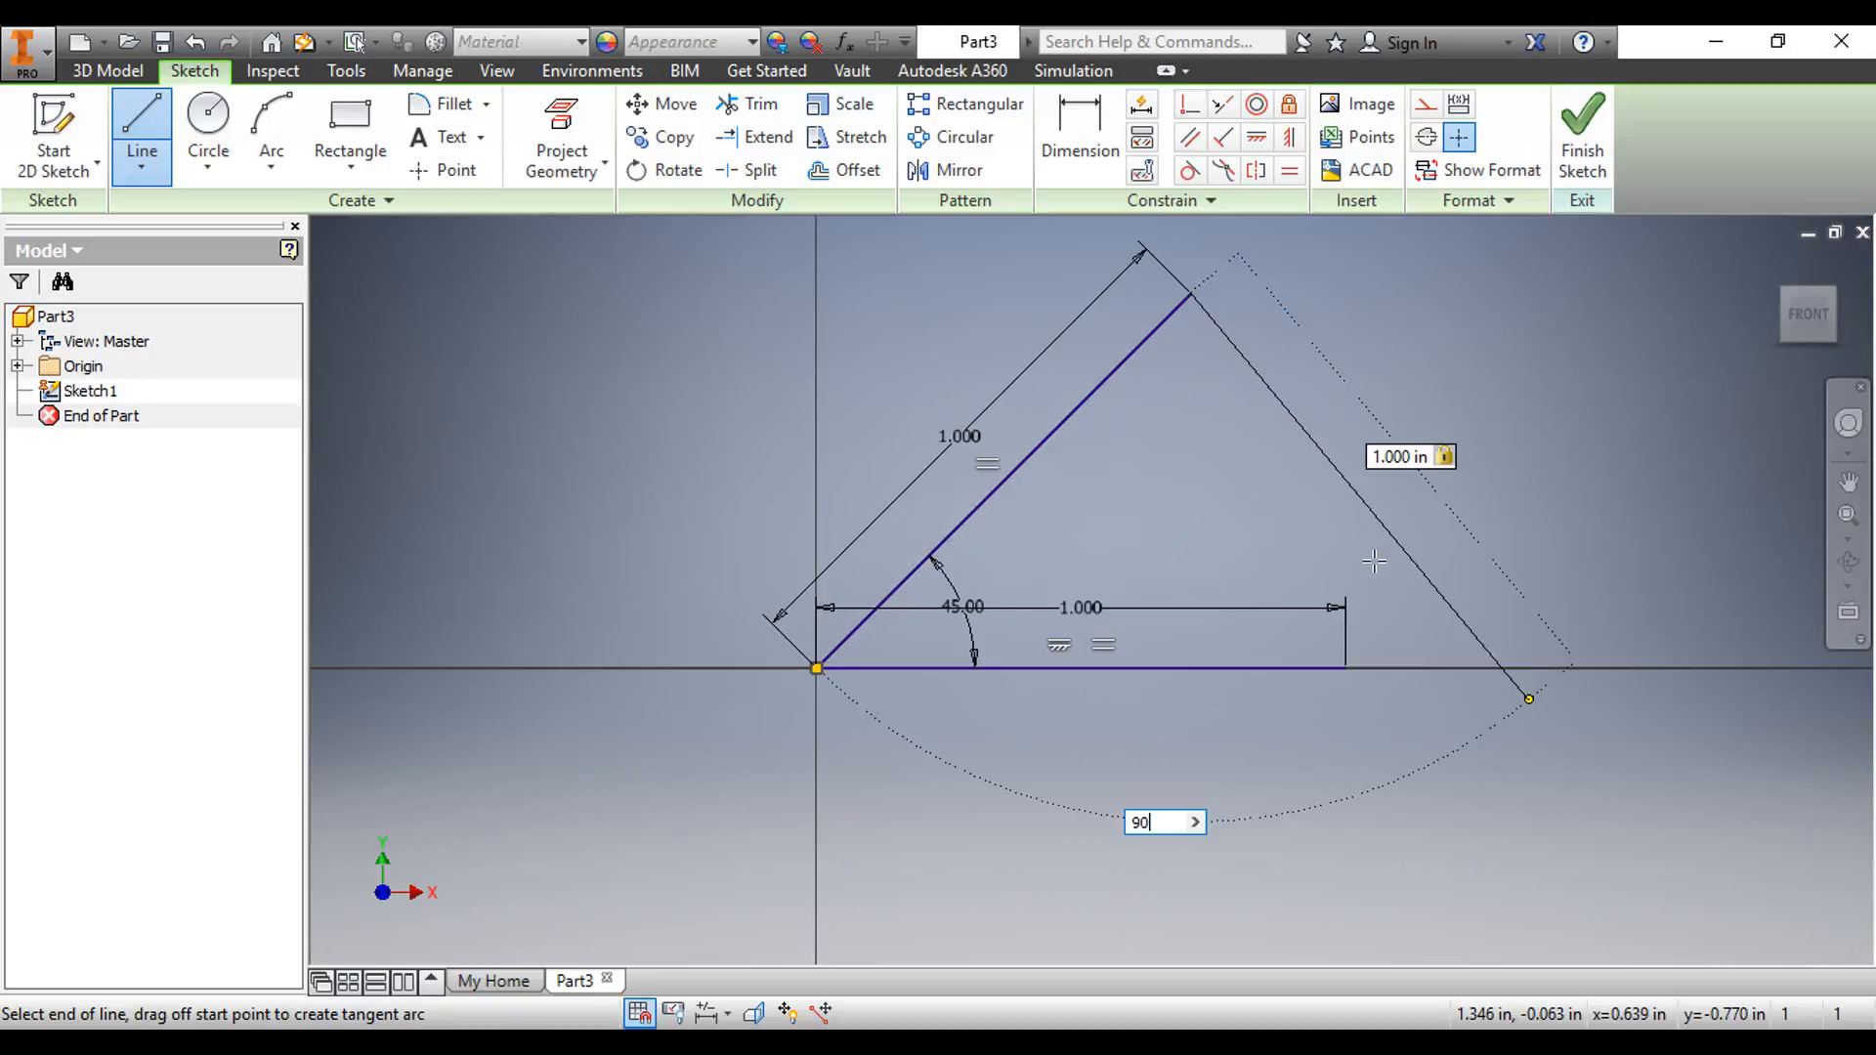
pyautogui.press('Return')
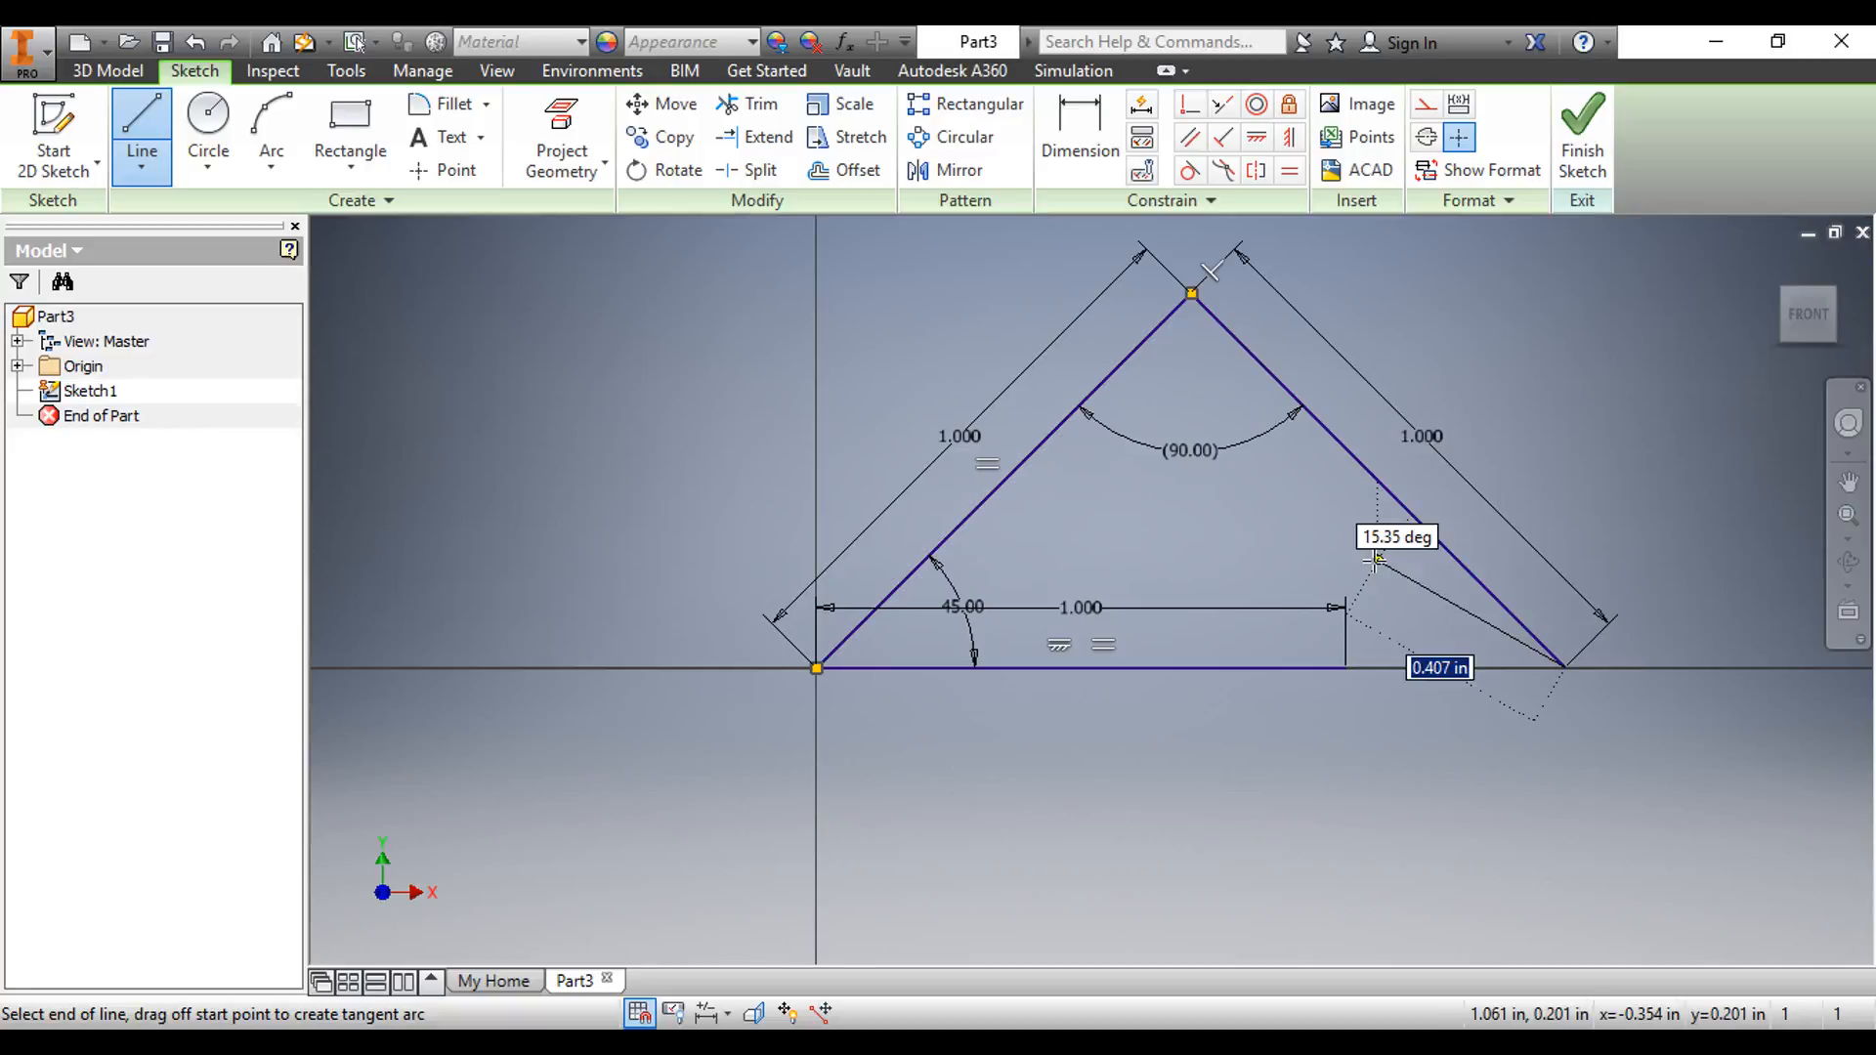
pyautogui.press('Escape')
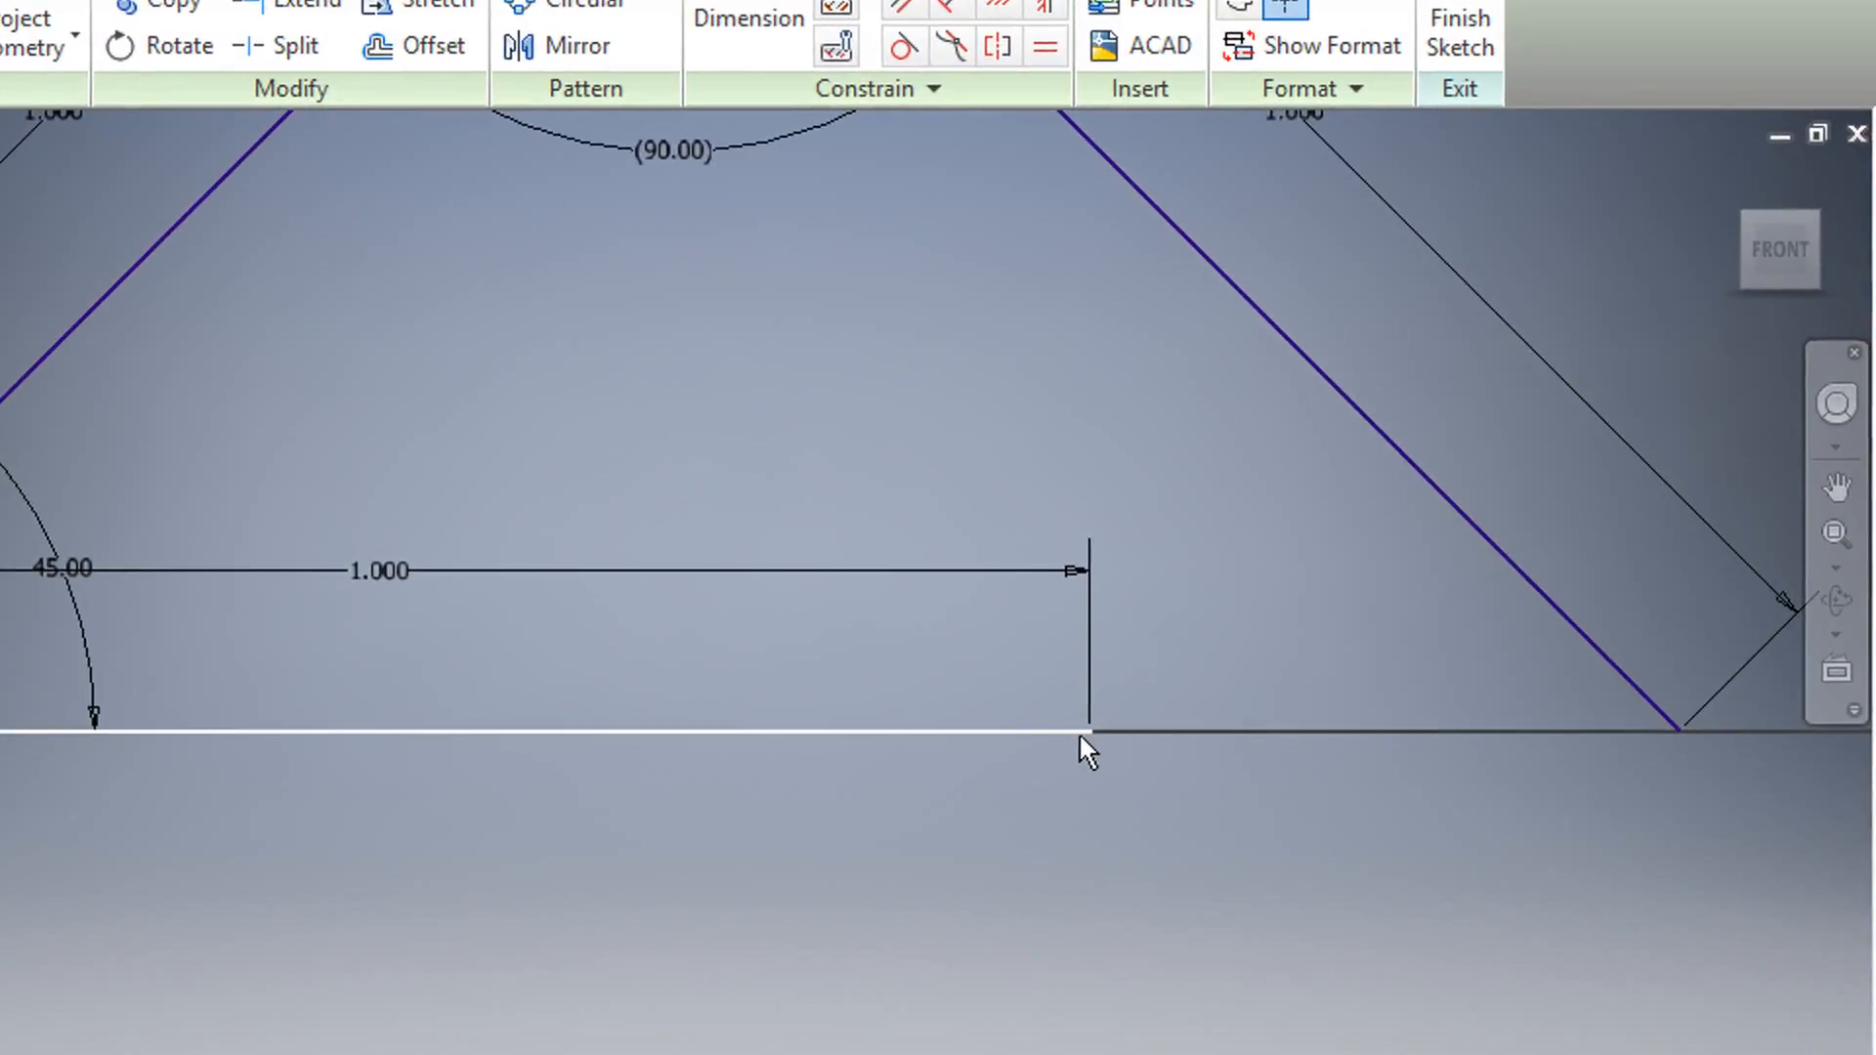
# - Try to dimension the gap between the base line's free end and the lower end of the descending line
pyautogui.scroll(-3, 1098, 735)
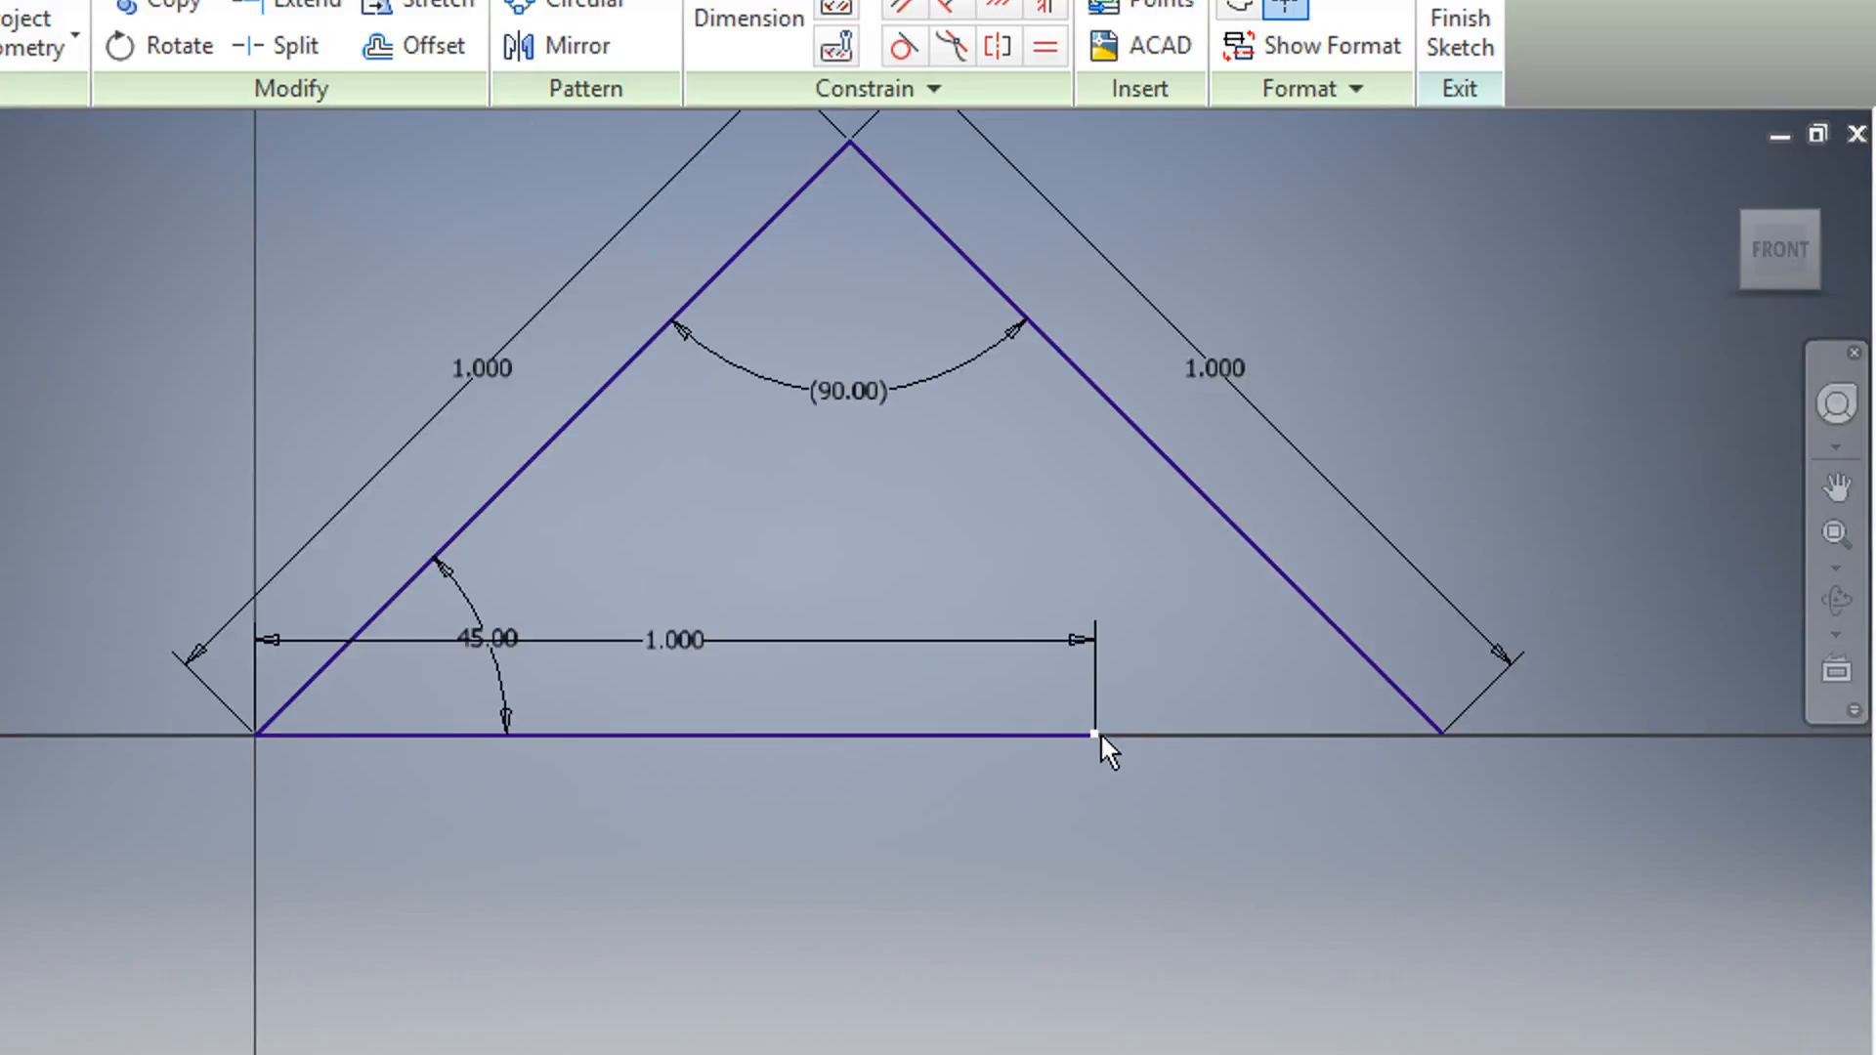
pyautogui.scroll(5, 1433, 746)
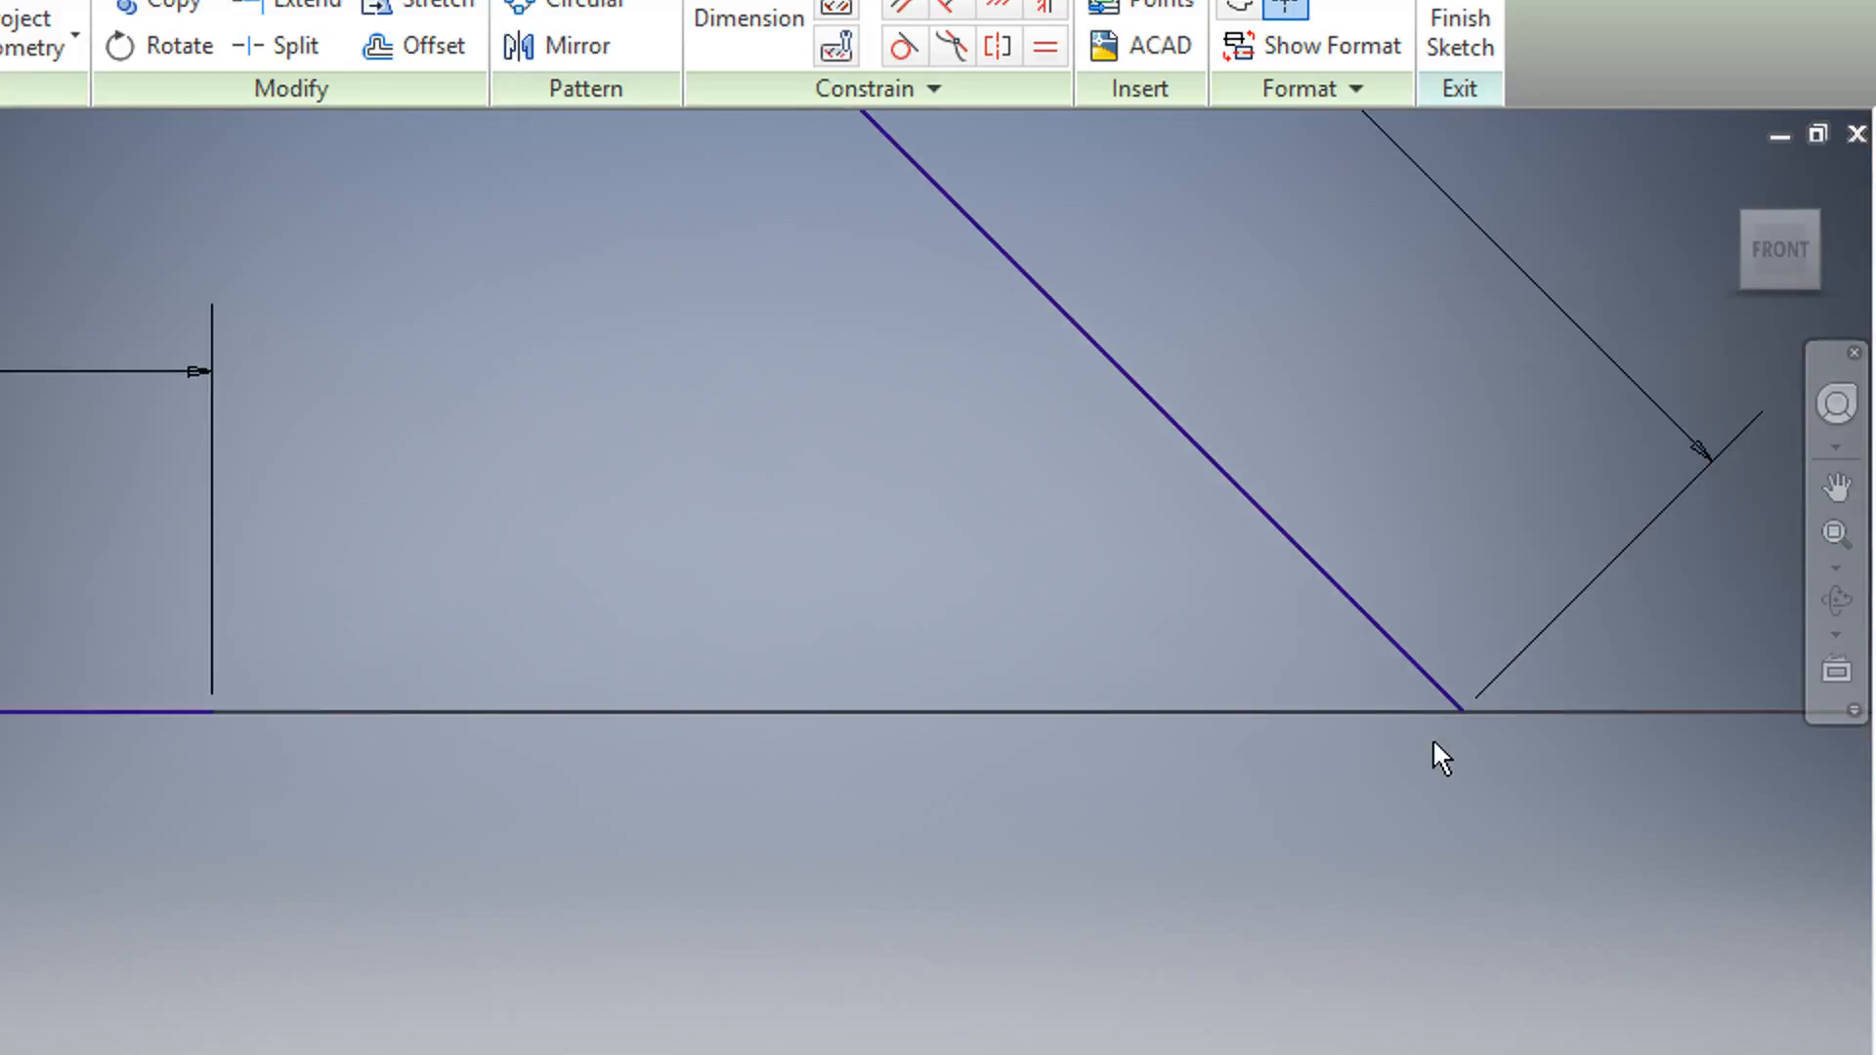
pyautogui.scroll(-7, 1433, 745)
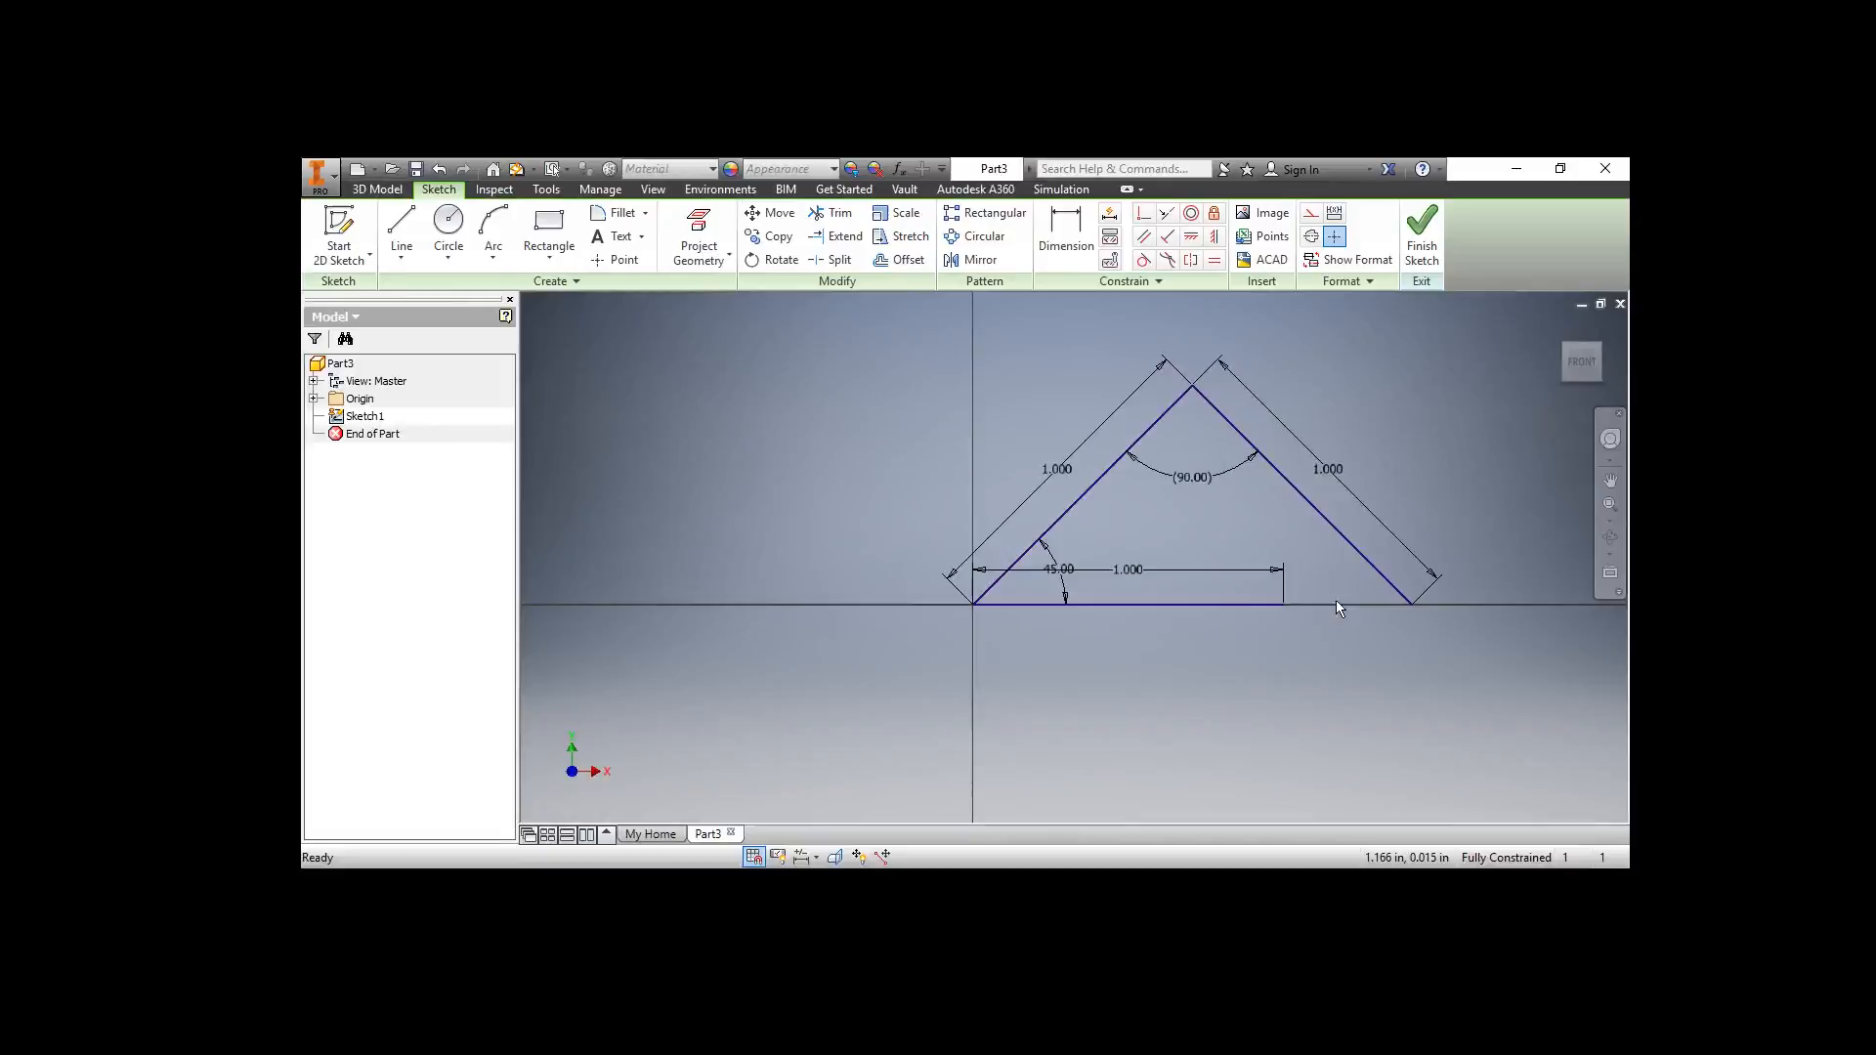
pyautogui.scroll(4, 1173, 626)
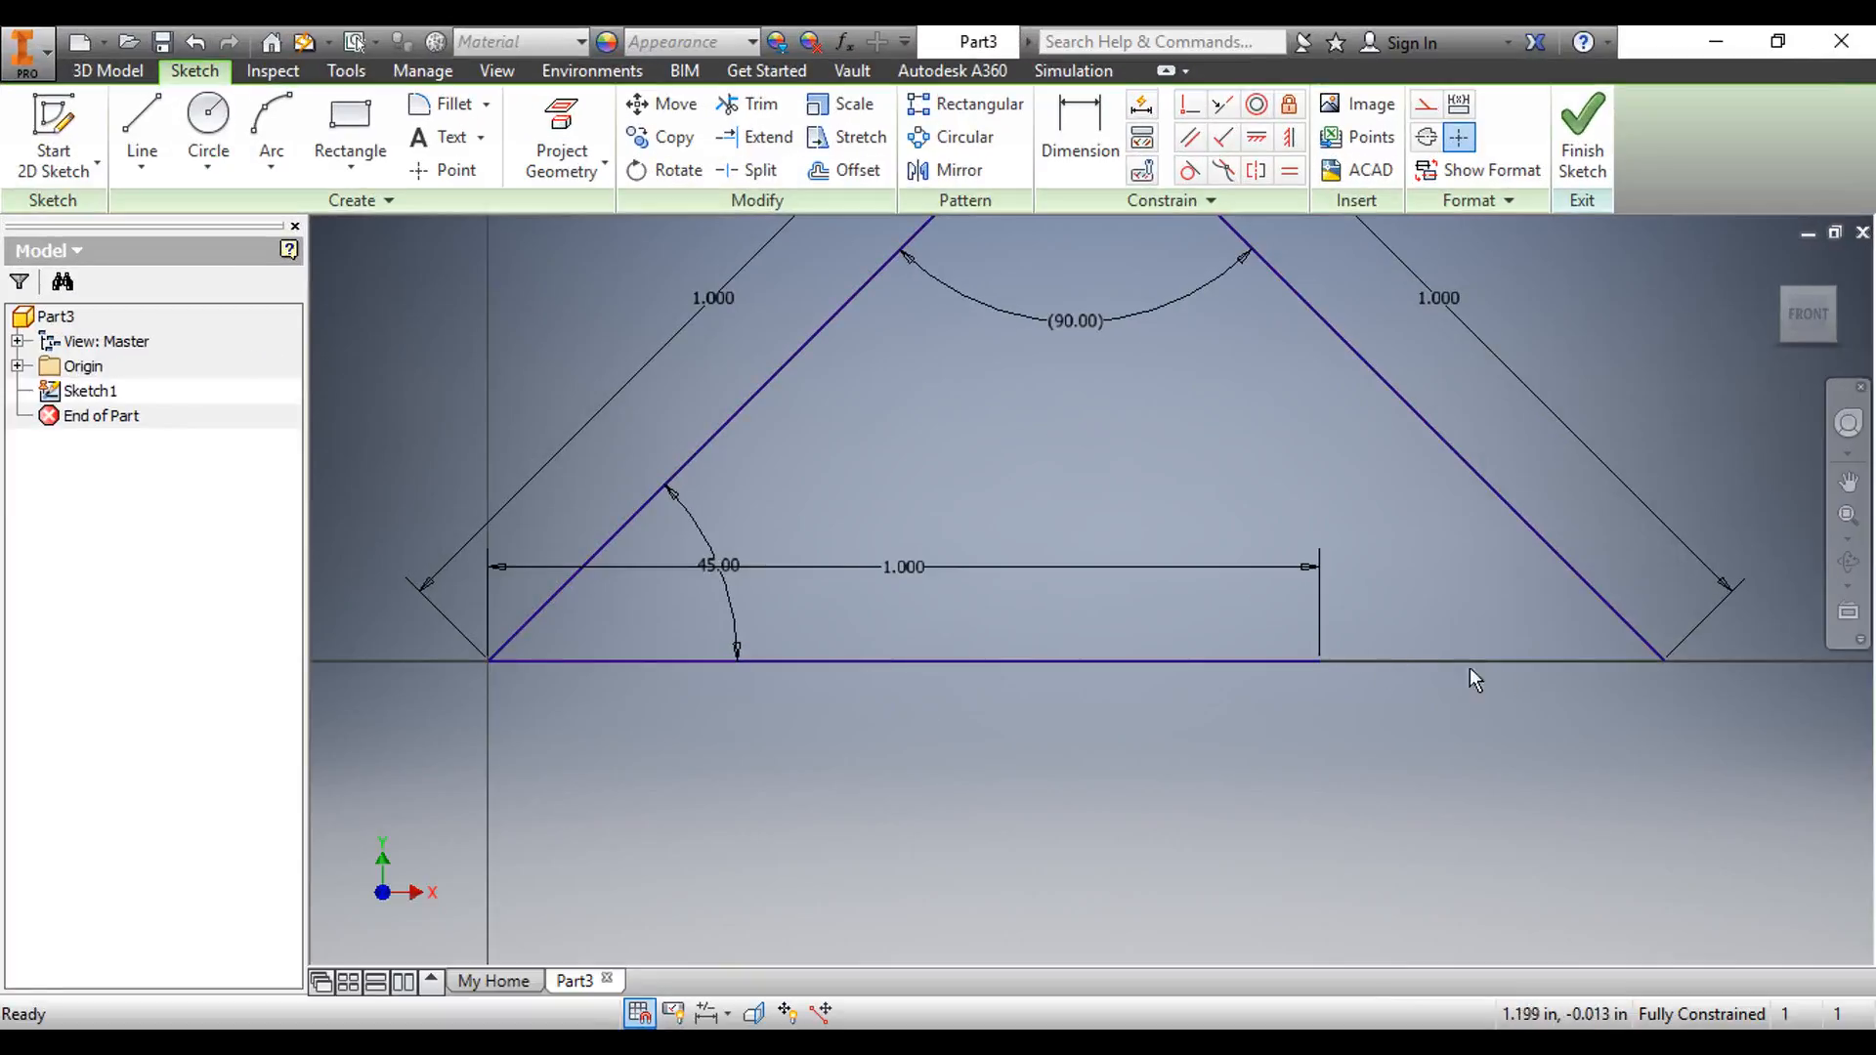
pyautogui.click(1075, 126)
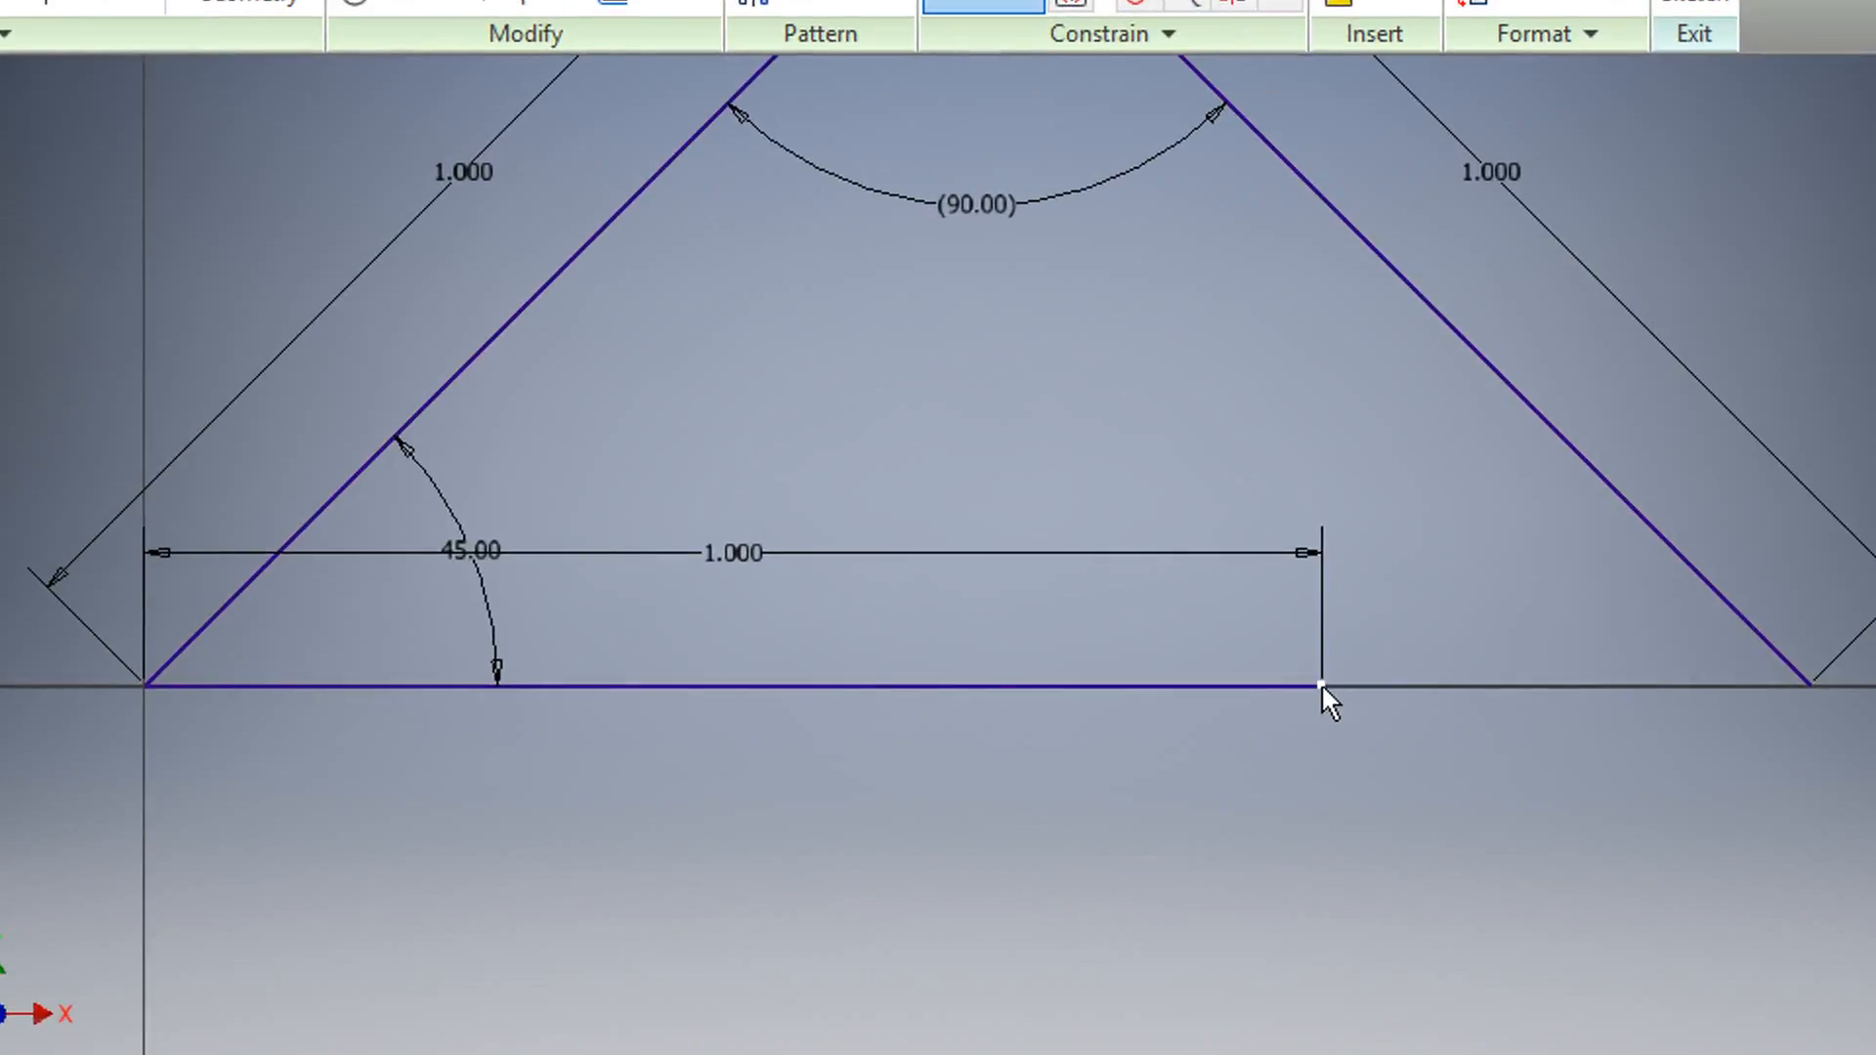
pyautogui.click(1809, 686)
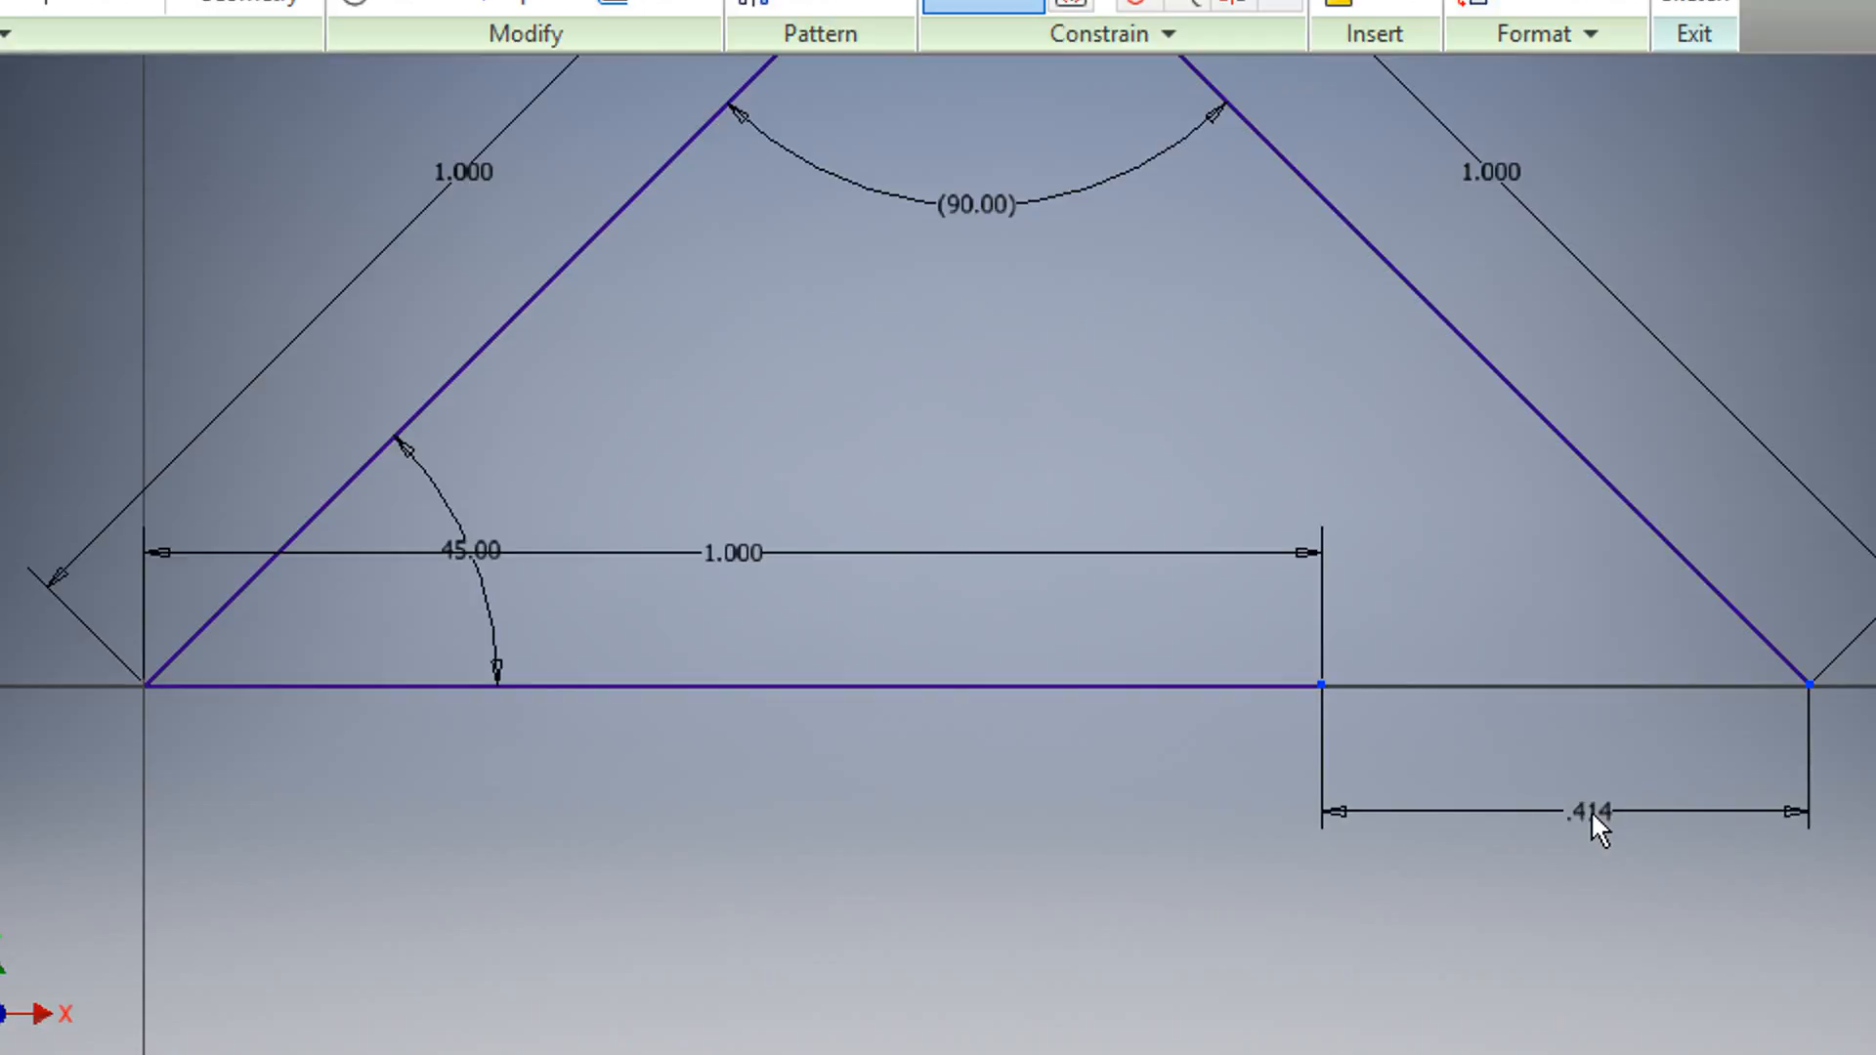
pyautogui.click(1591, 811)
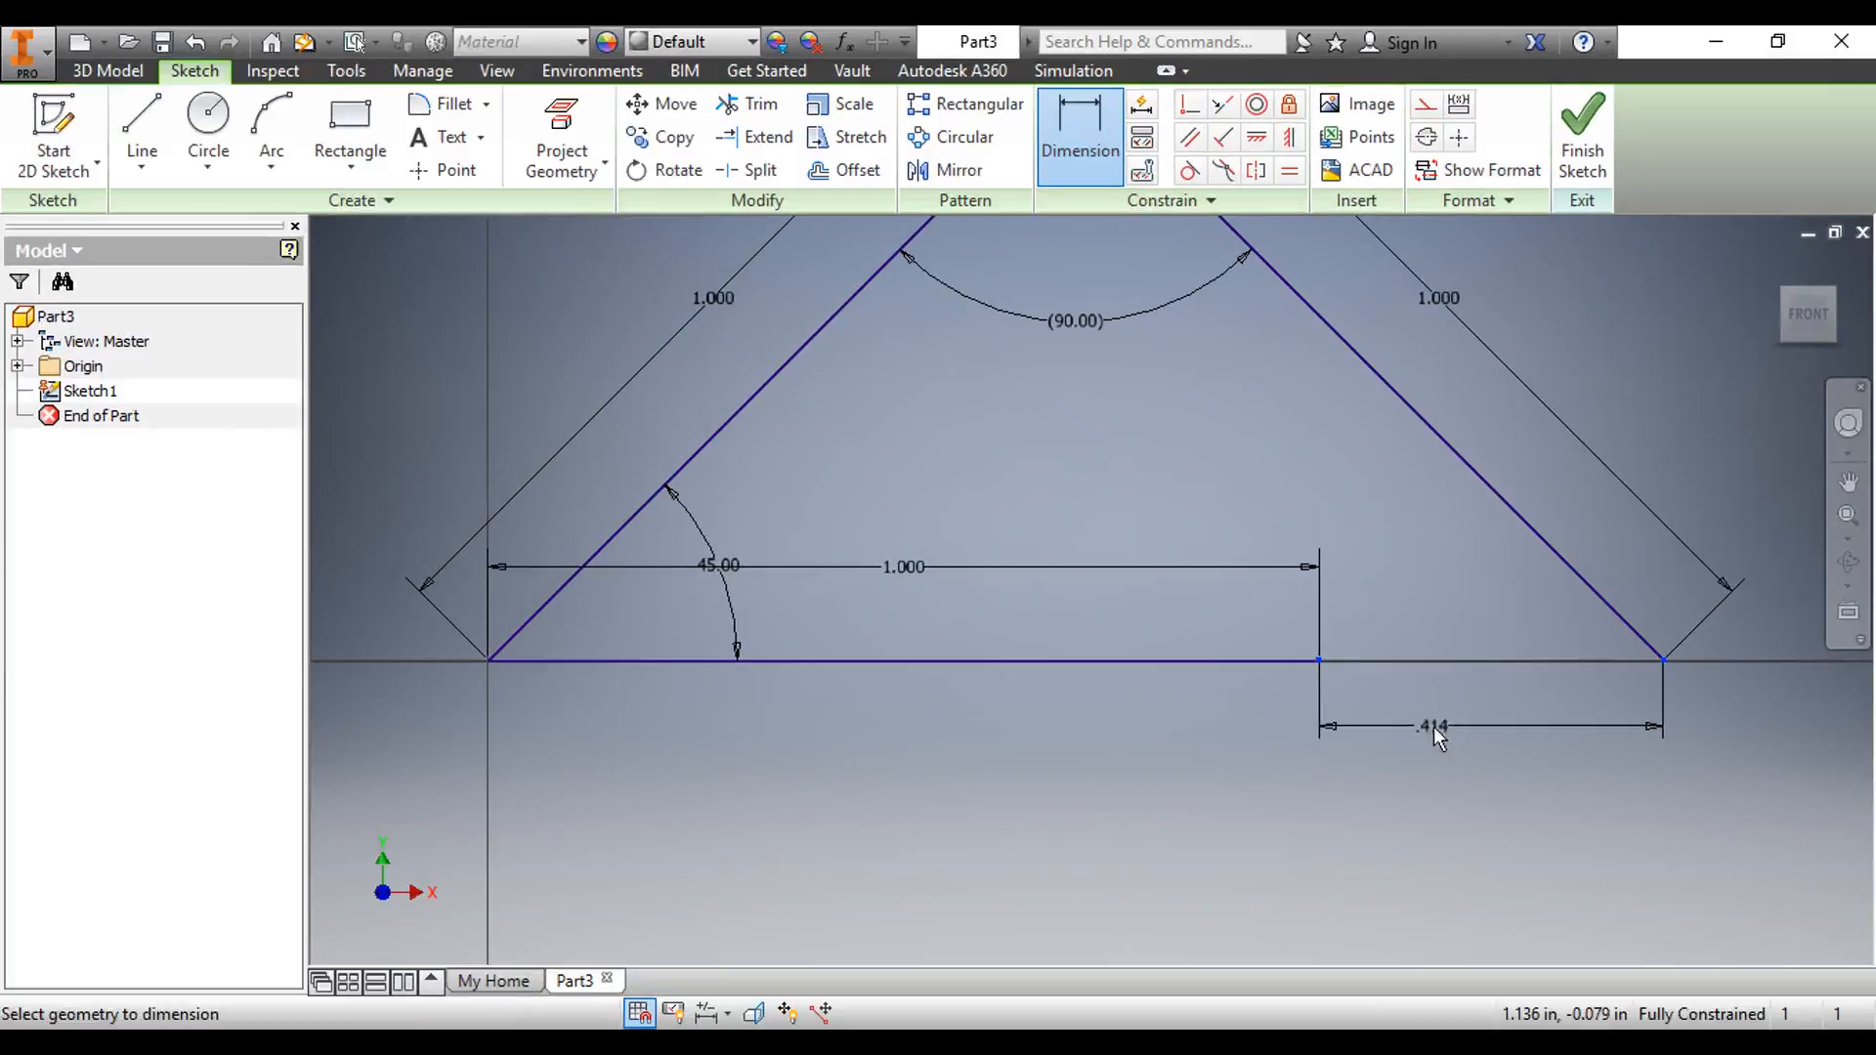
pyautogui.click(1434, 725)
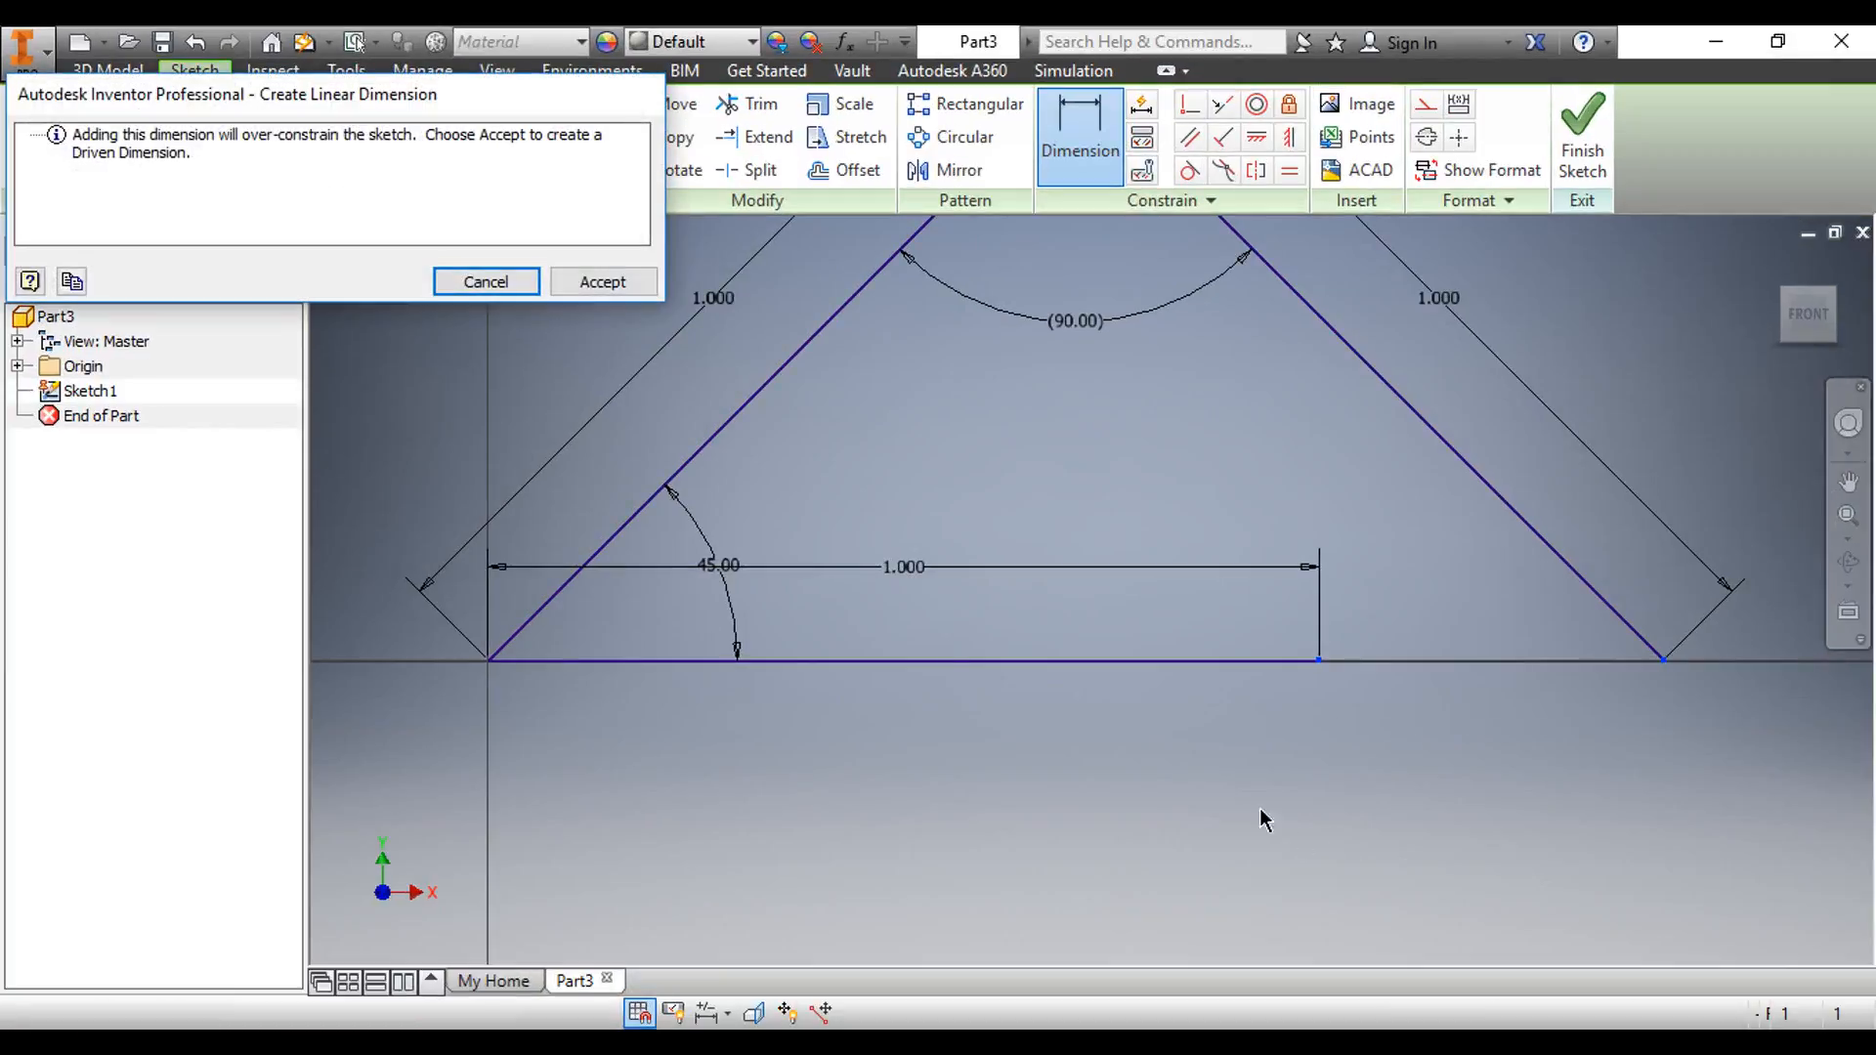
pyautogui.click(493, 285)
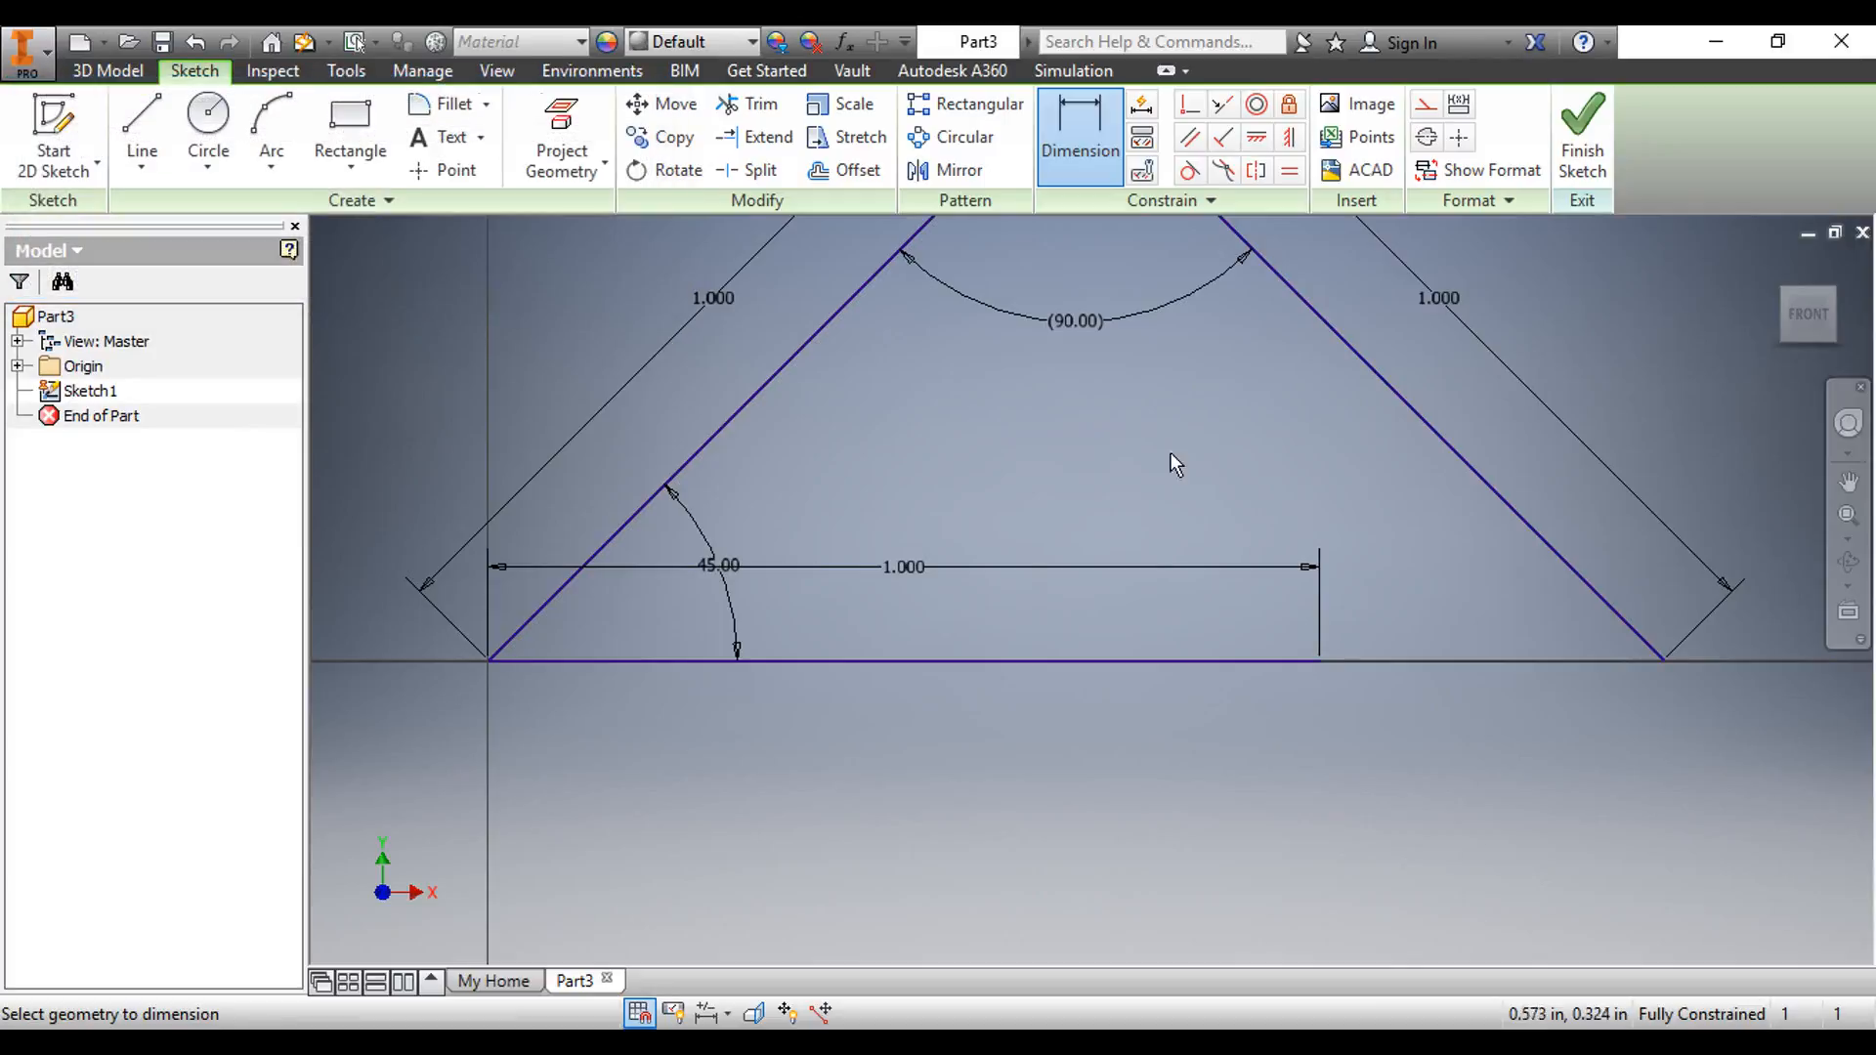
# - Set the base line's length dimension to 1.414 in so it meets the descending line's lower end
pyautogui.doubleClick(912, 570)
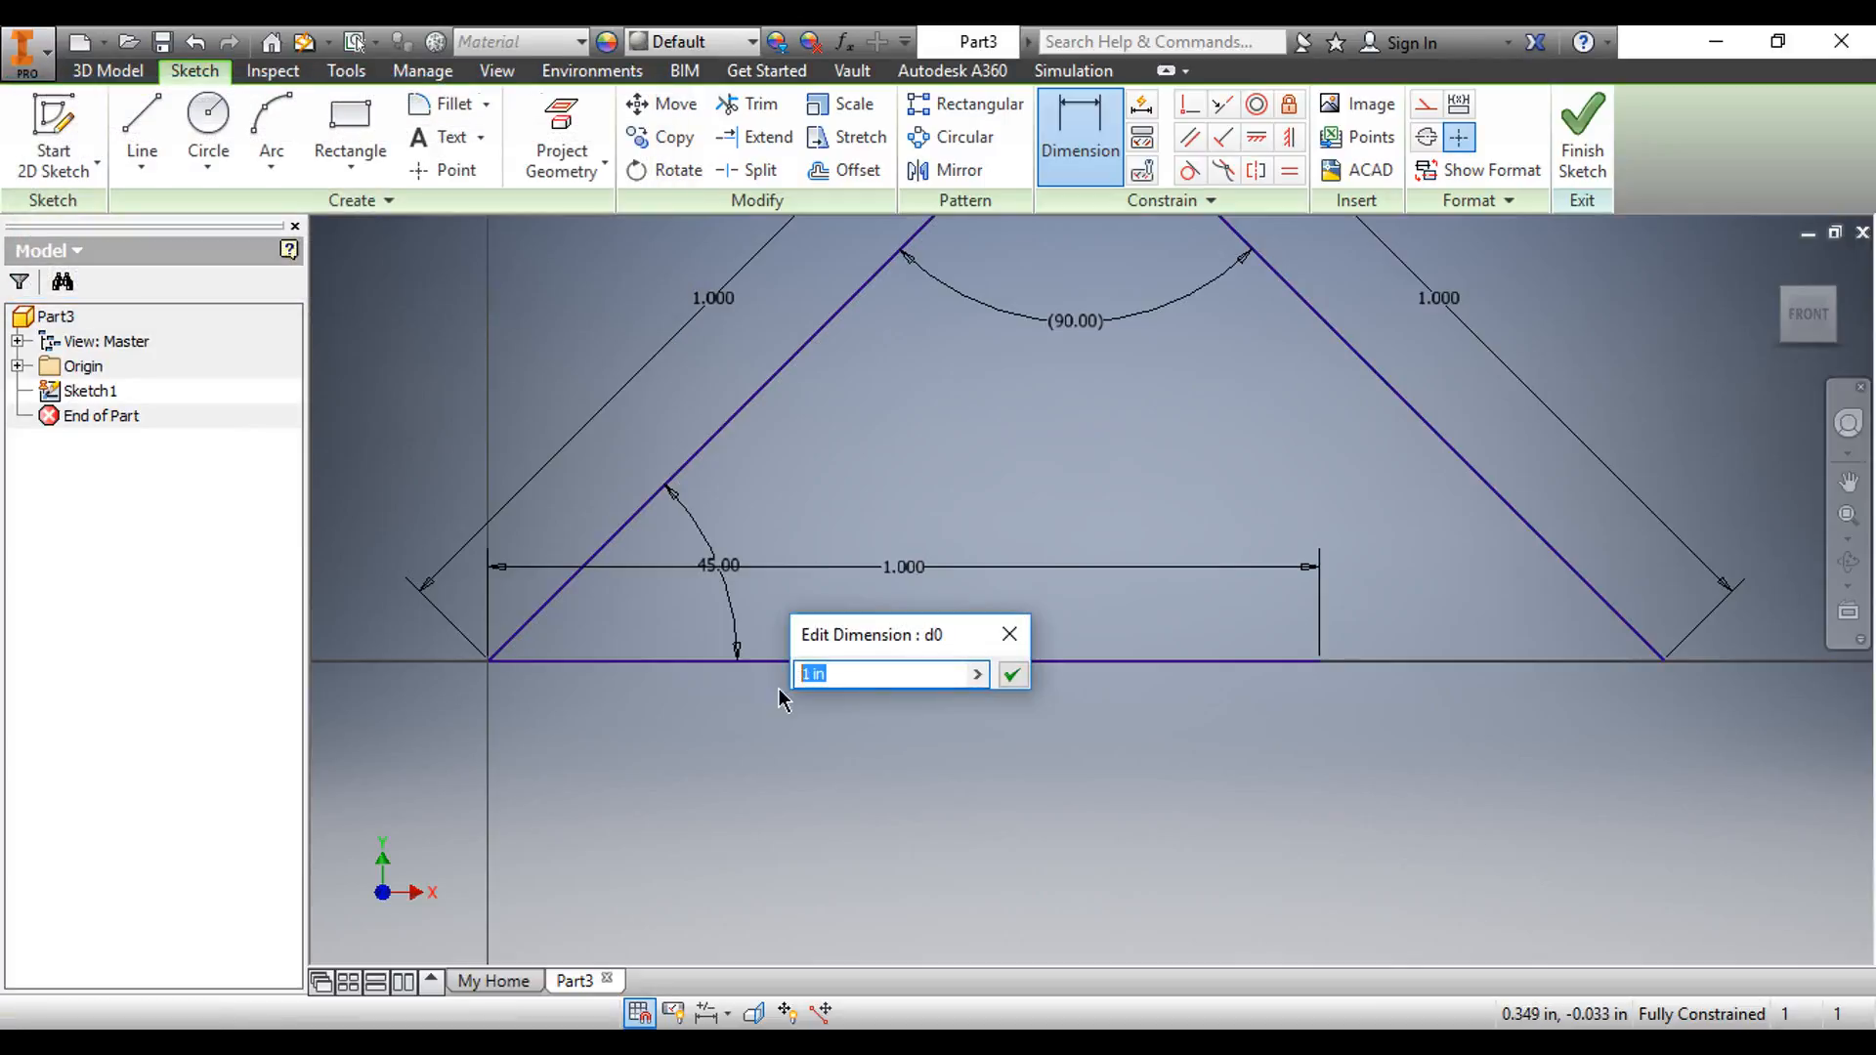
pyautogui.write('1.414')
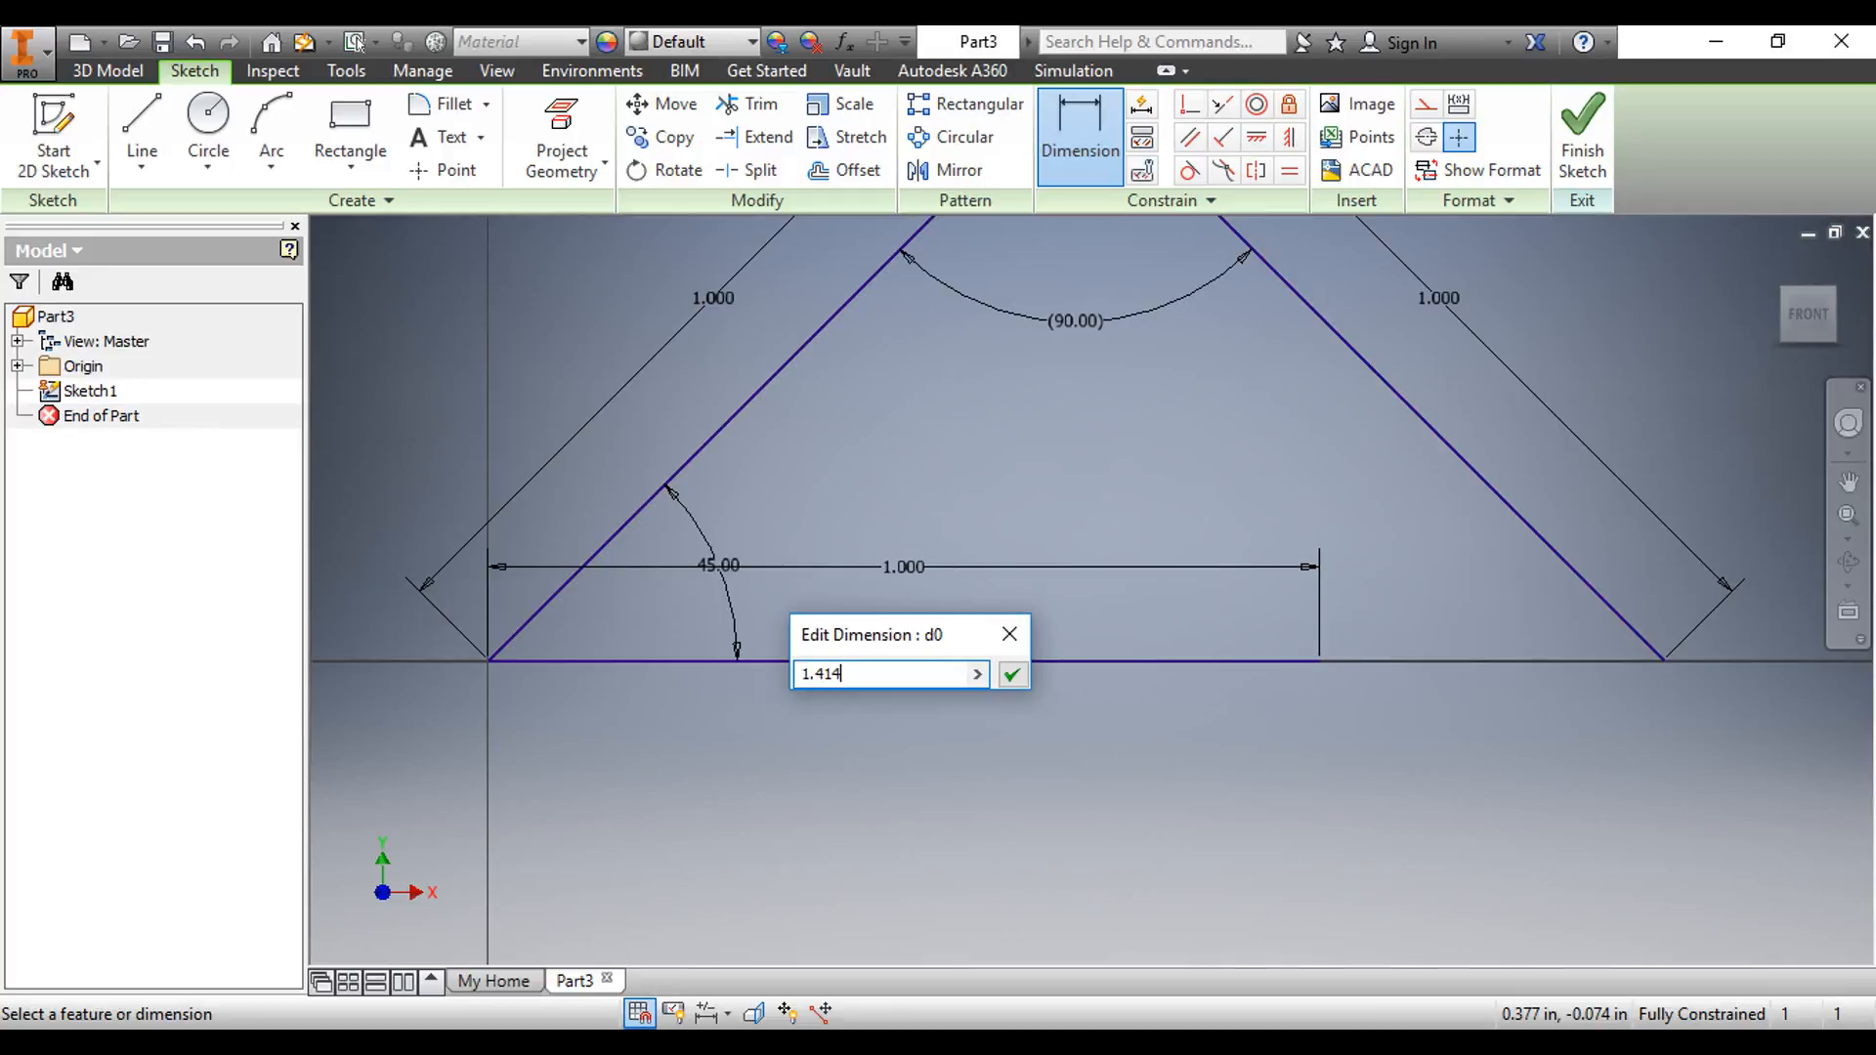
pyautogui.press('Return')
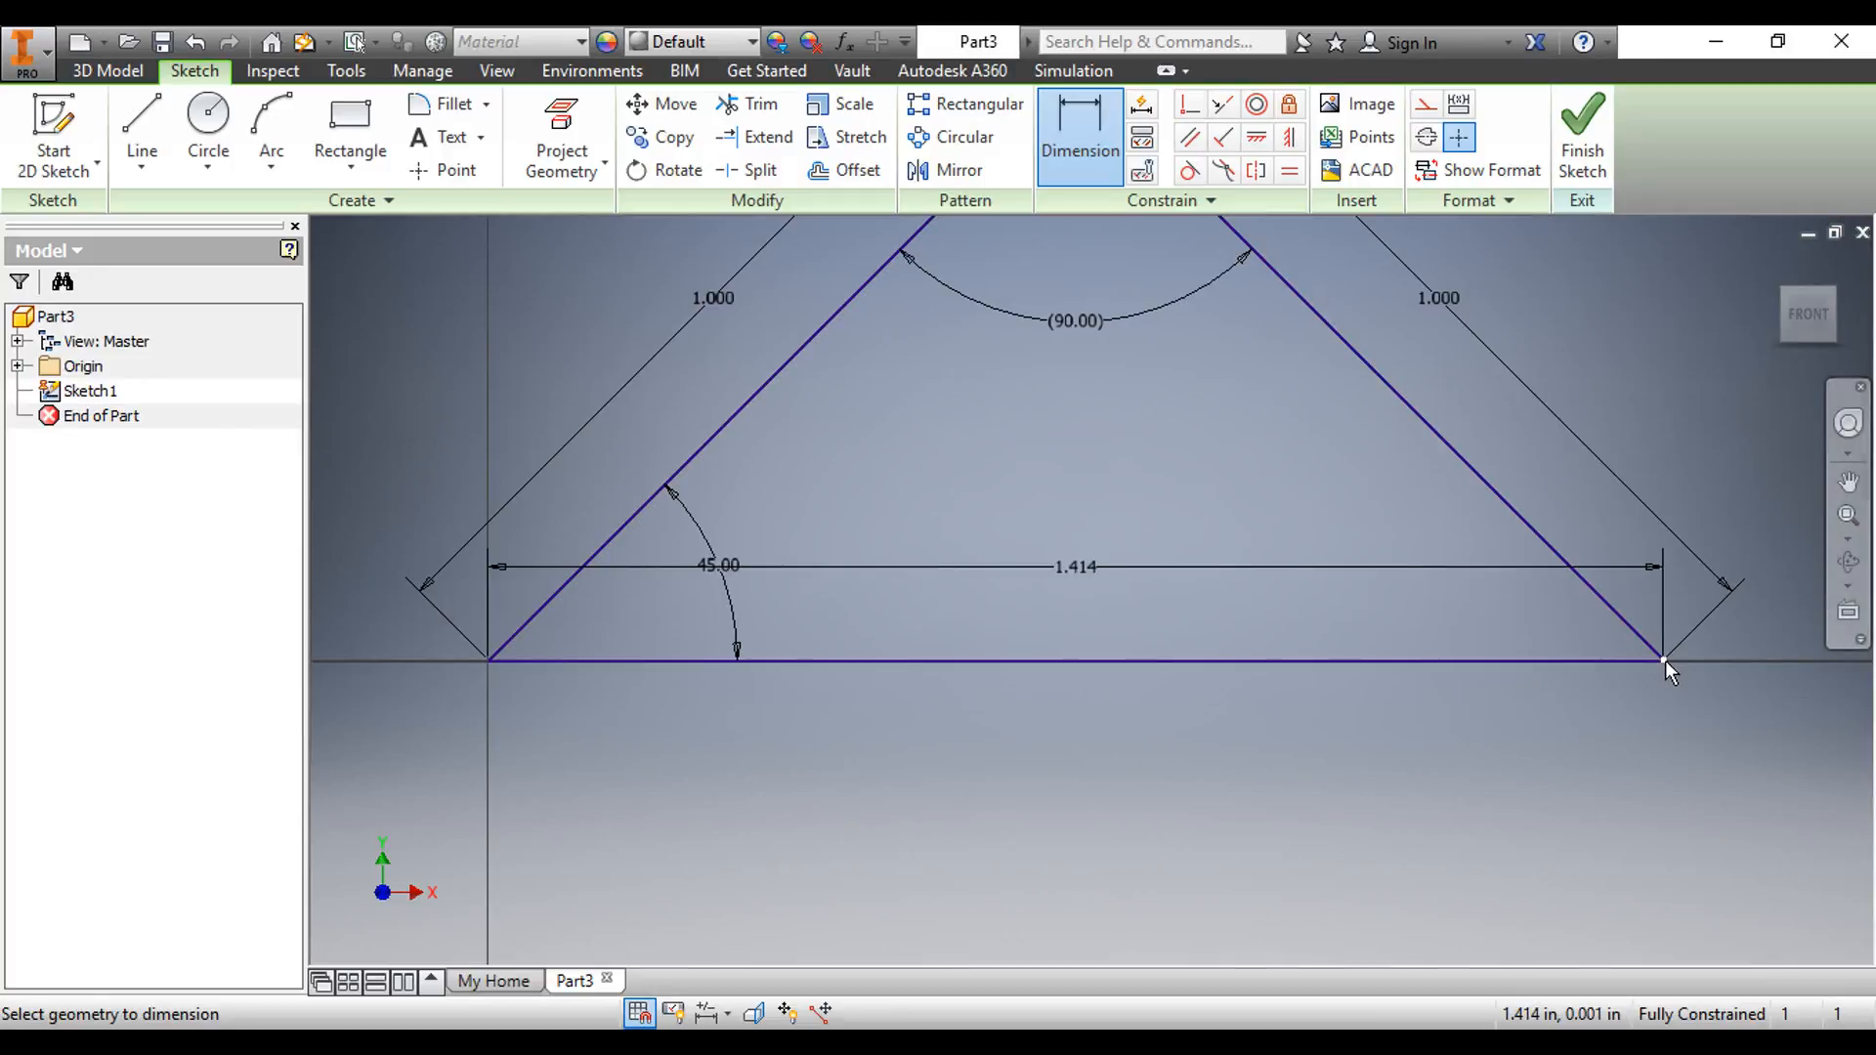
pyautogui.scroll(-5, 1277, 571)
pyautogui.doubleClick(1268, 573)
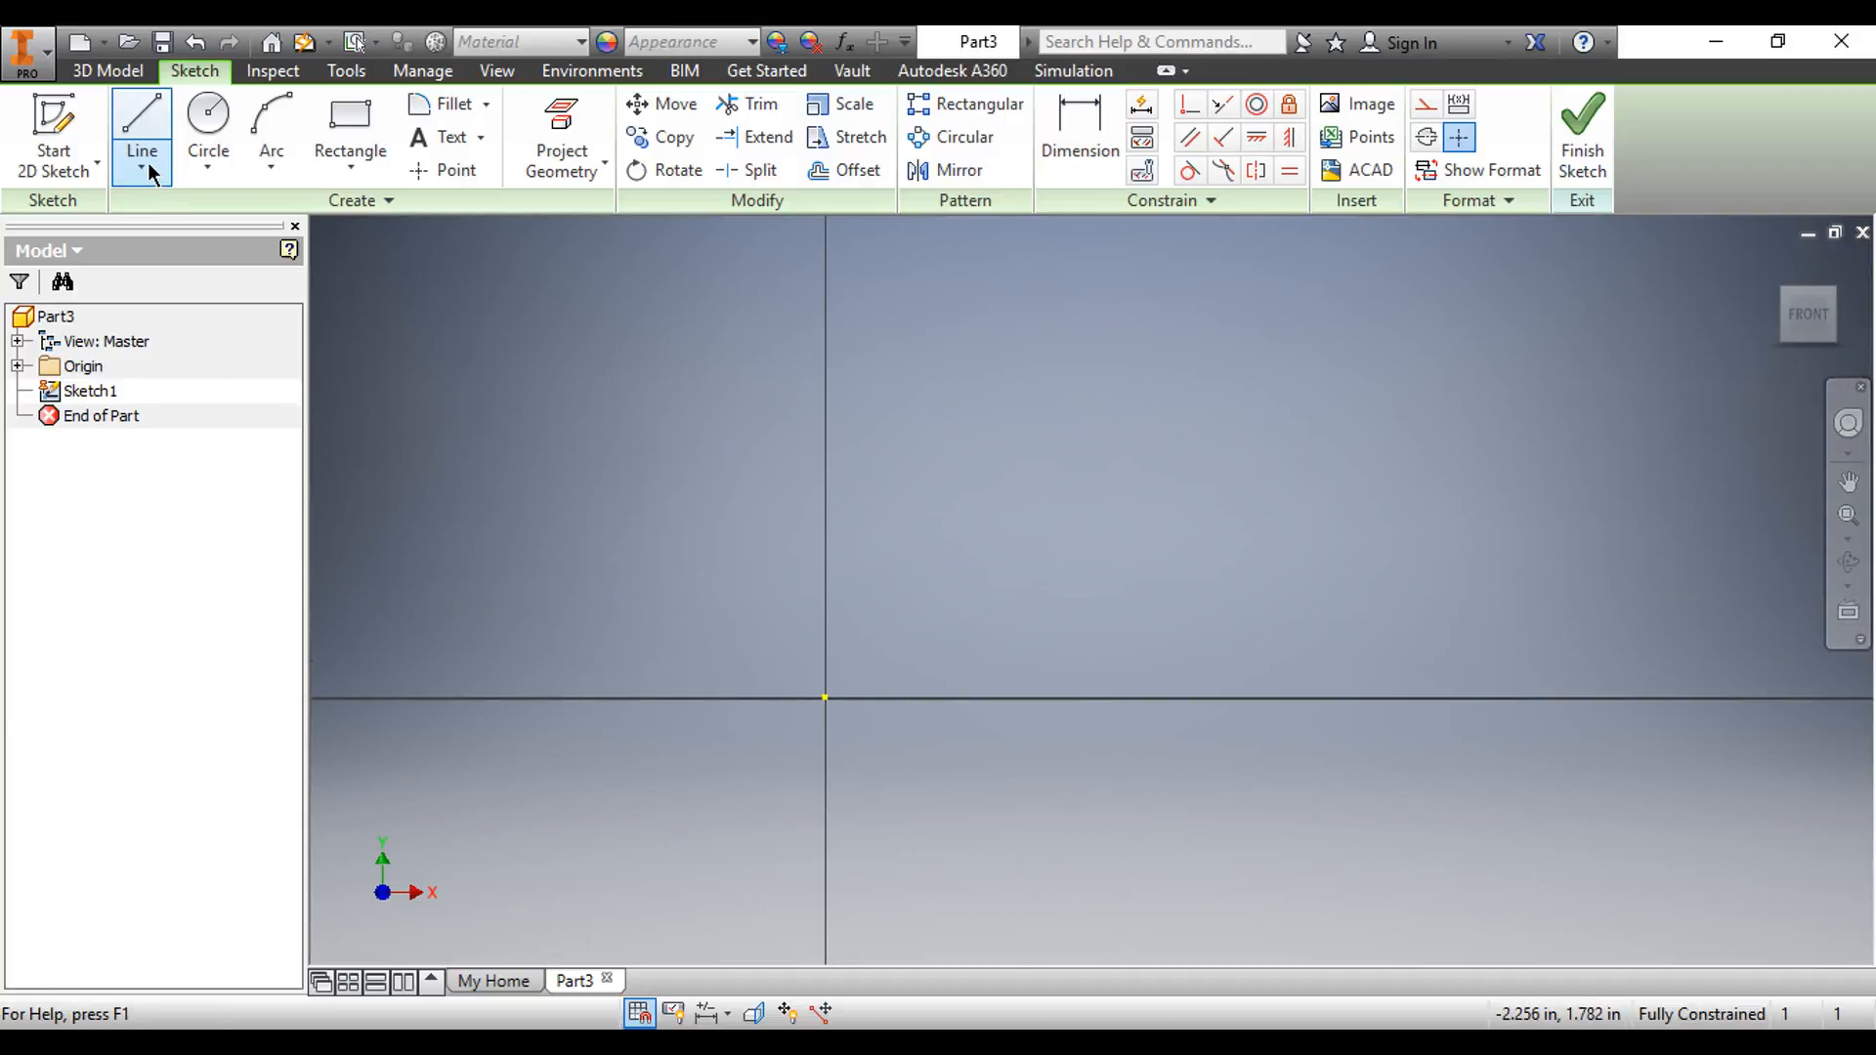
# - Place six sketch points scattered above the horizontal axis, three on each side of the vertical axis
pyautogui.click(143, 172)
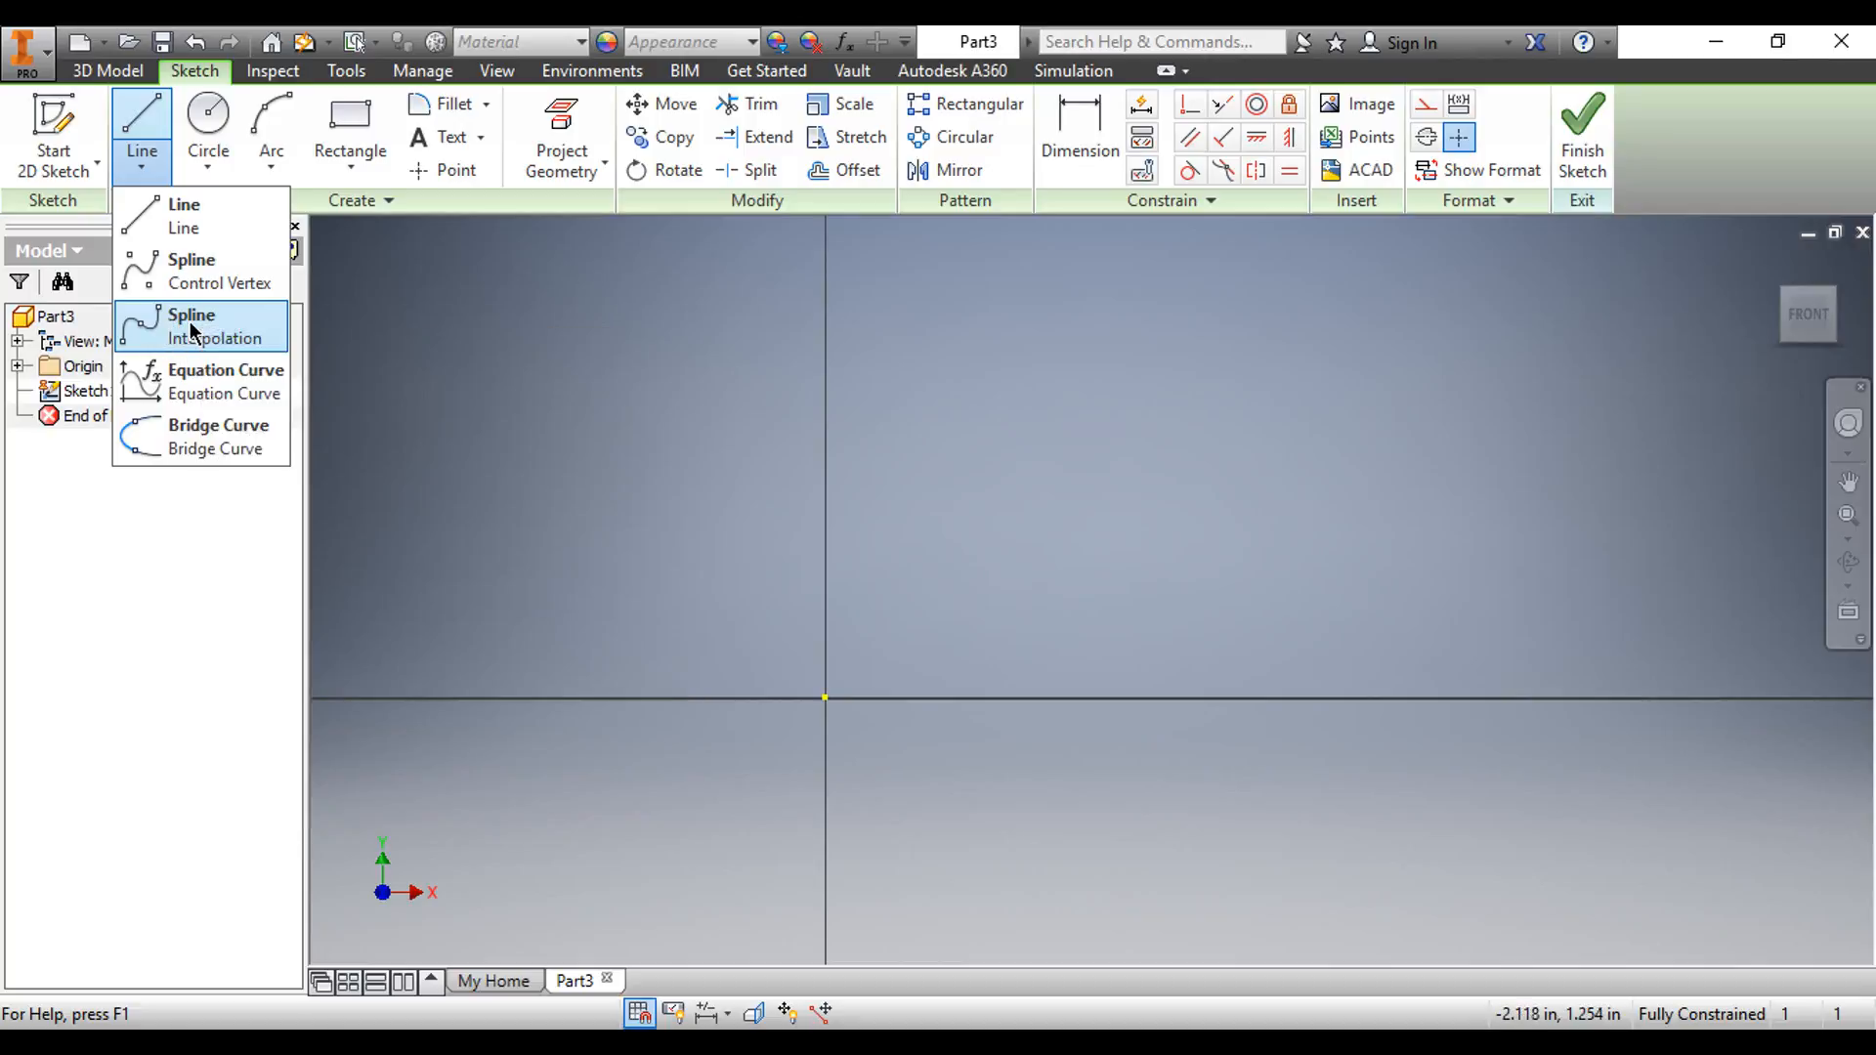
pyautogui.click(189, 320)
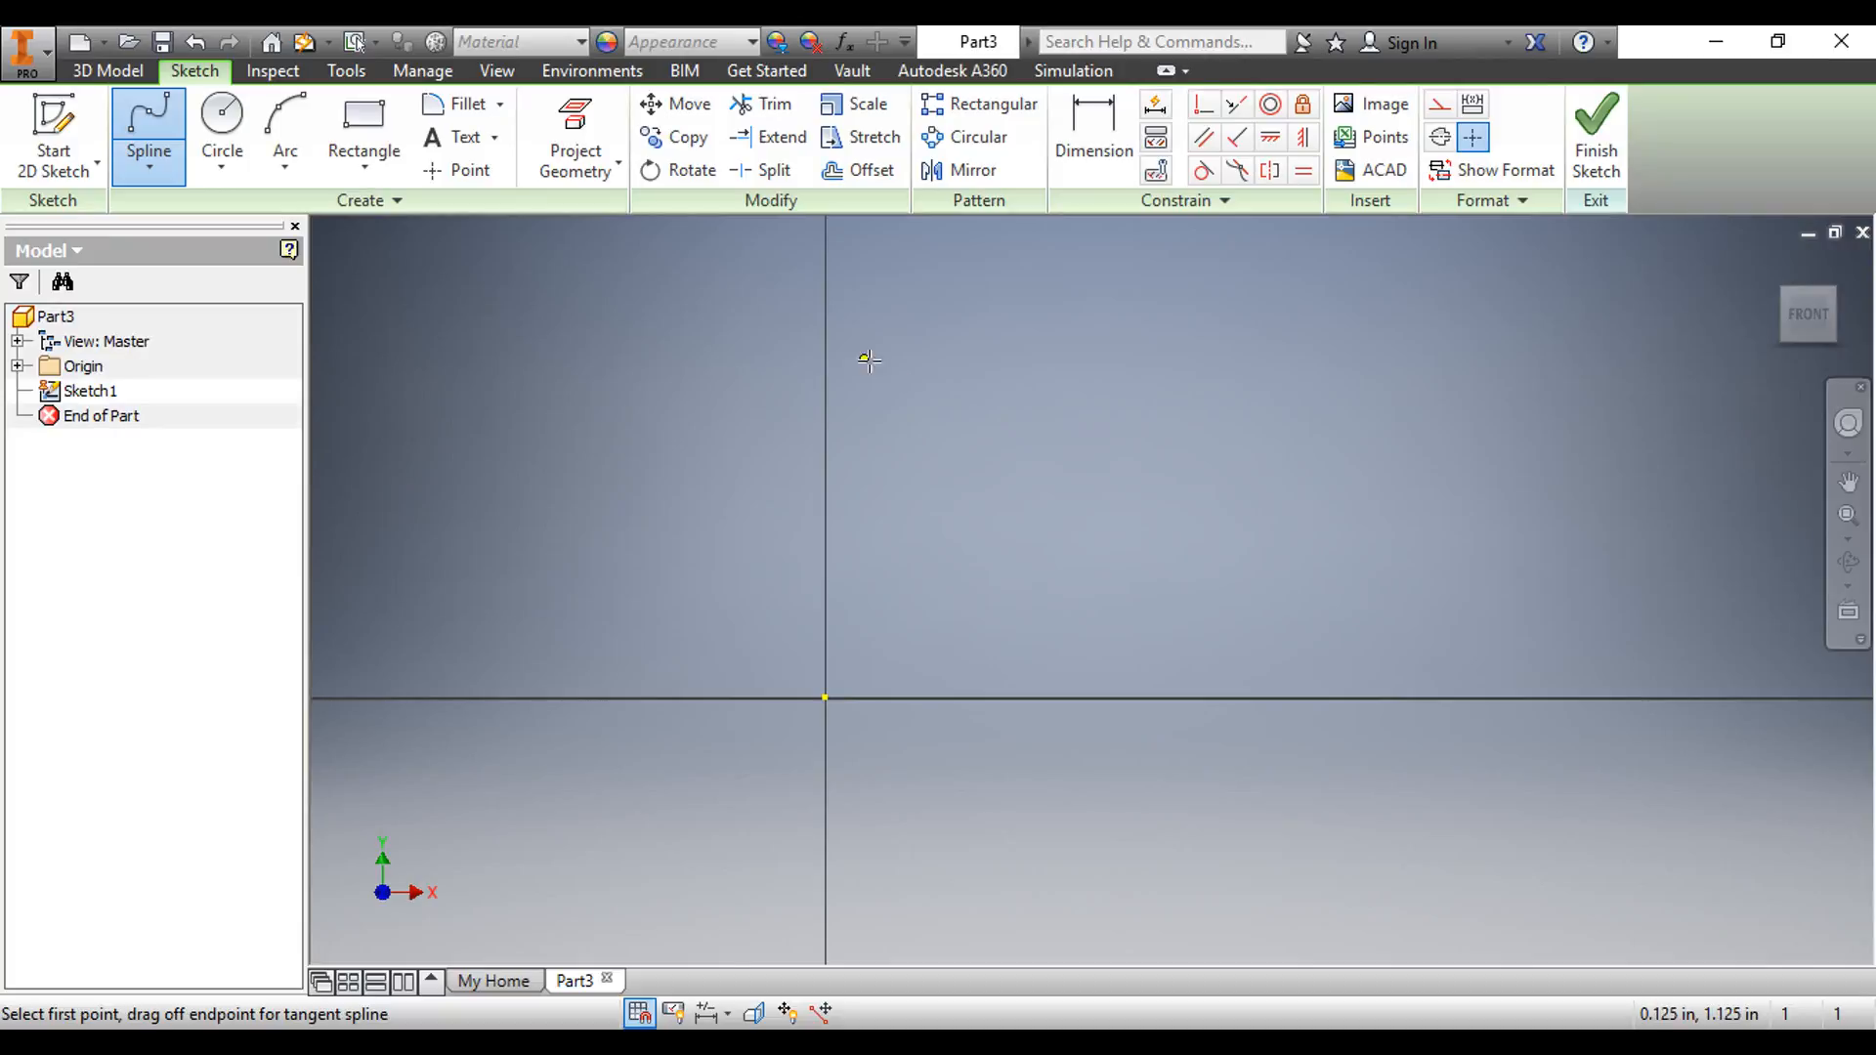
pyautogui.click(443, 173)
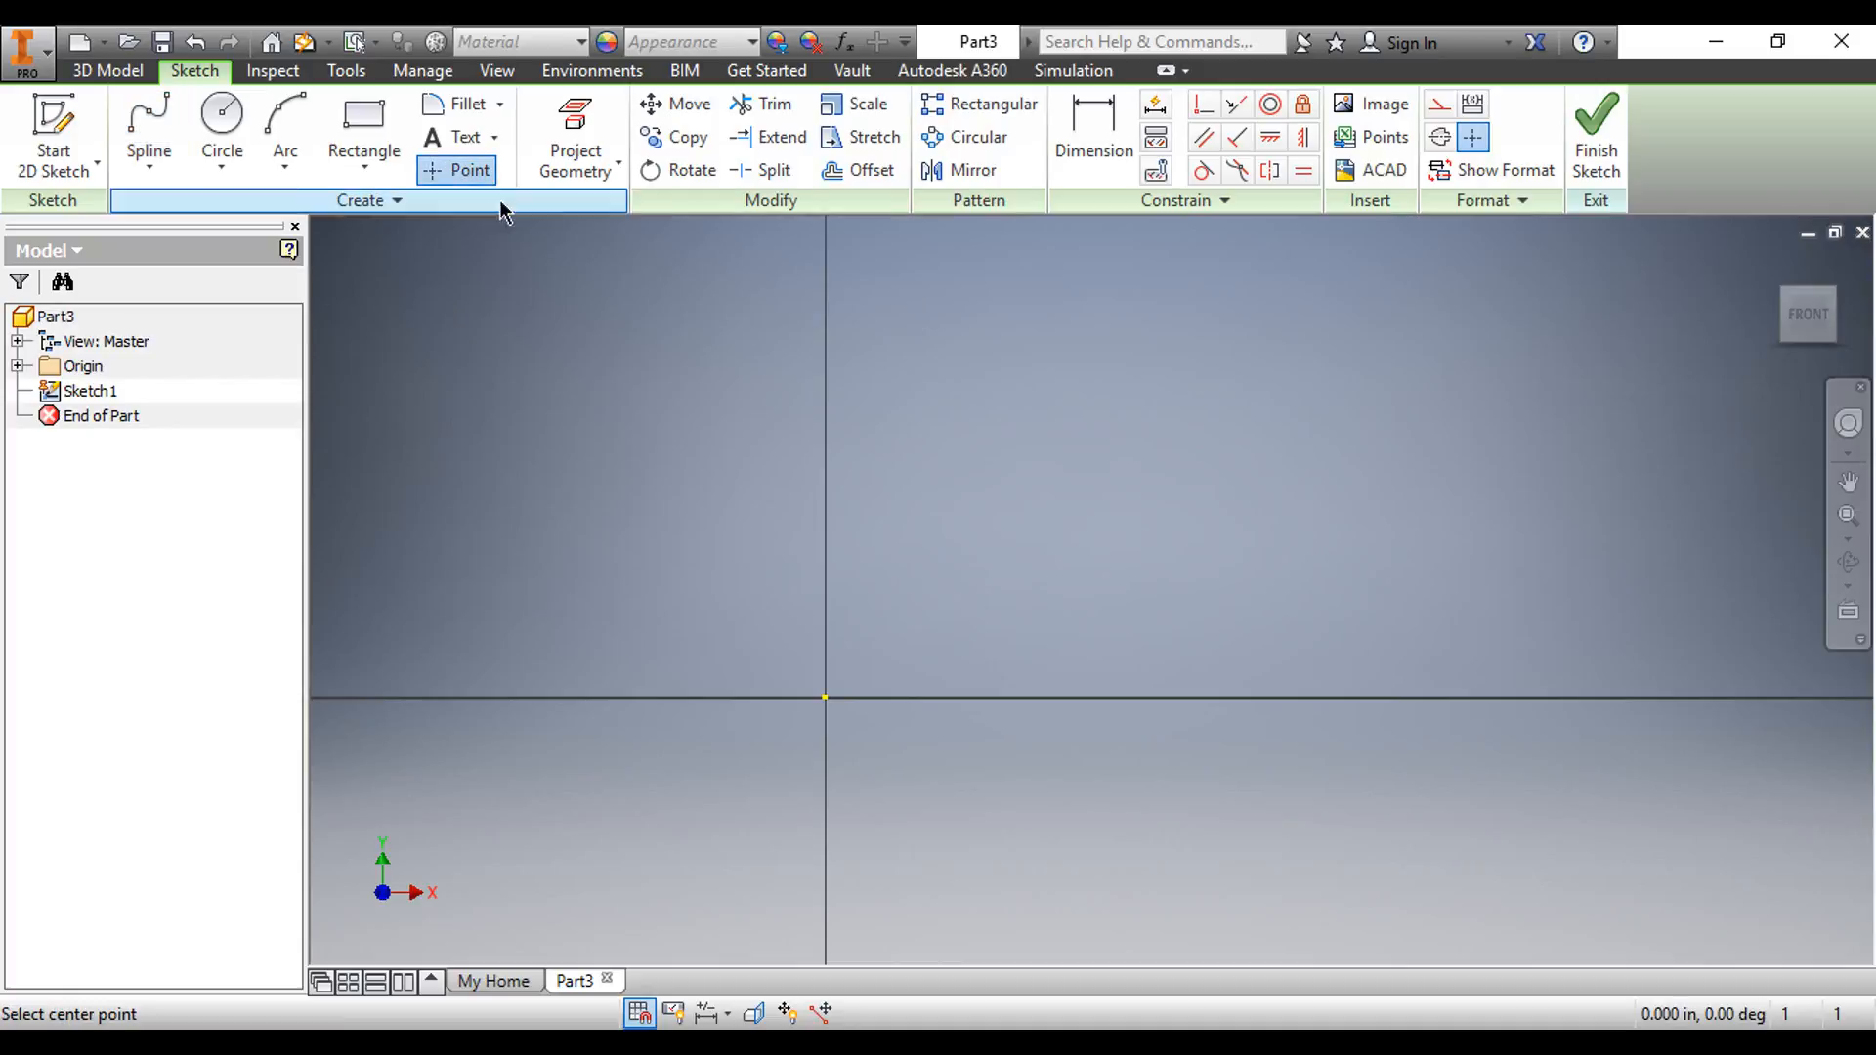
pyautogui.click(1577, 507)
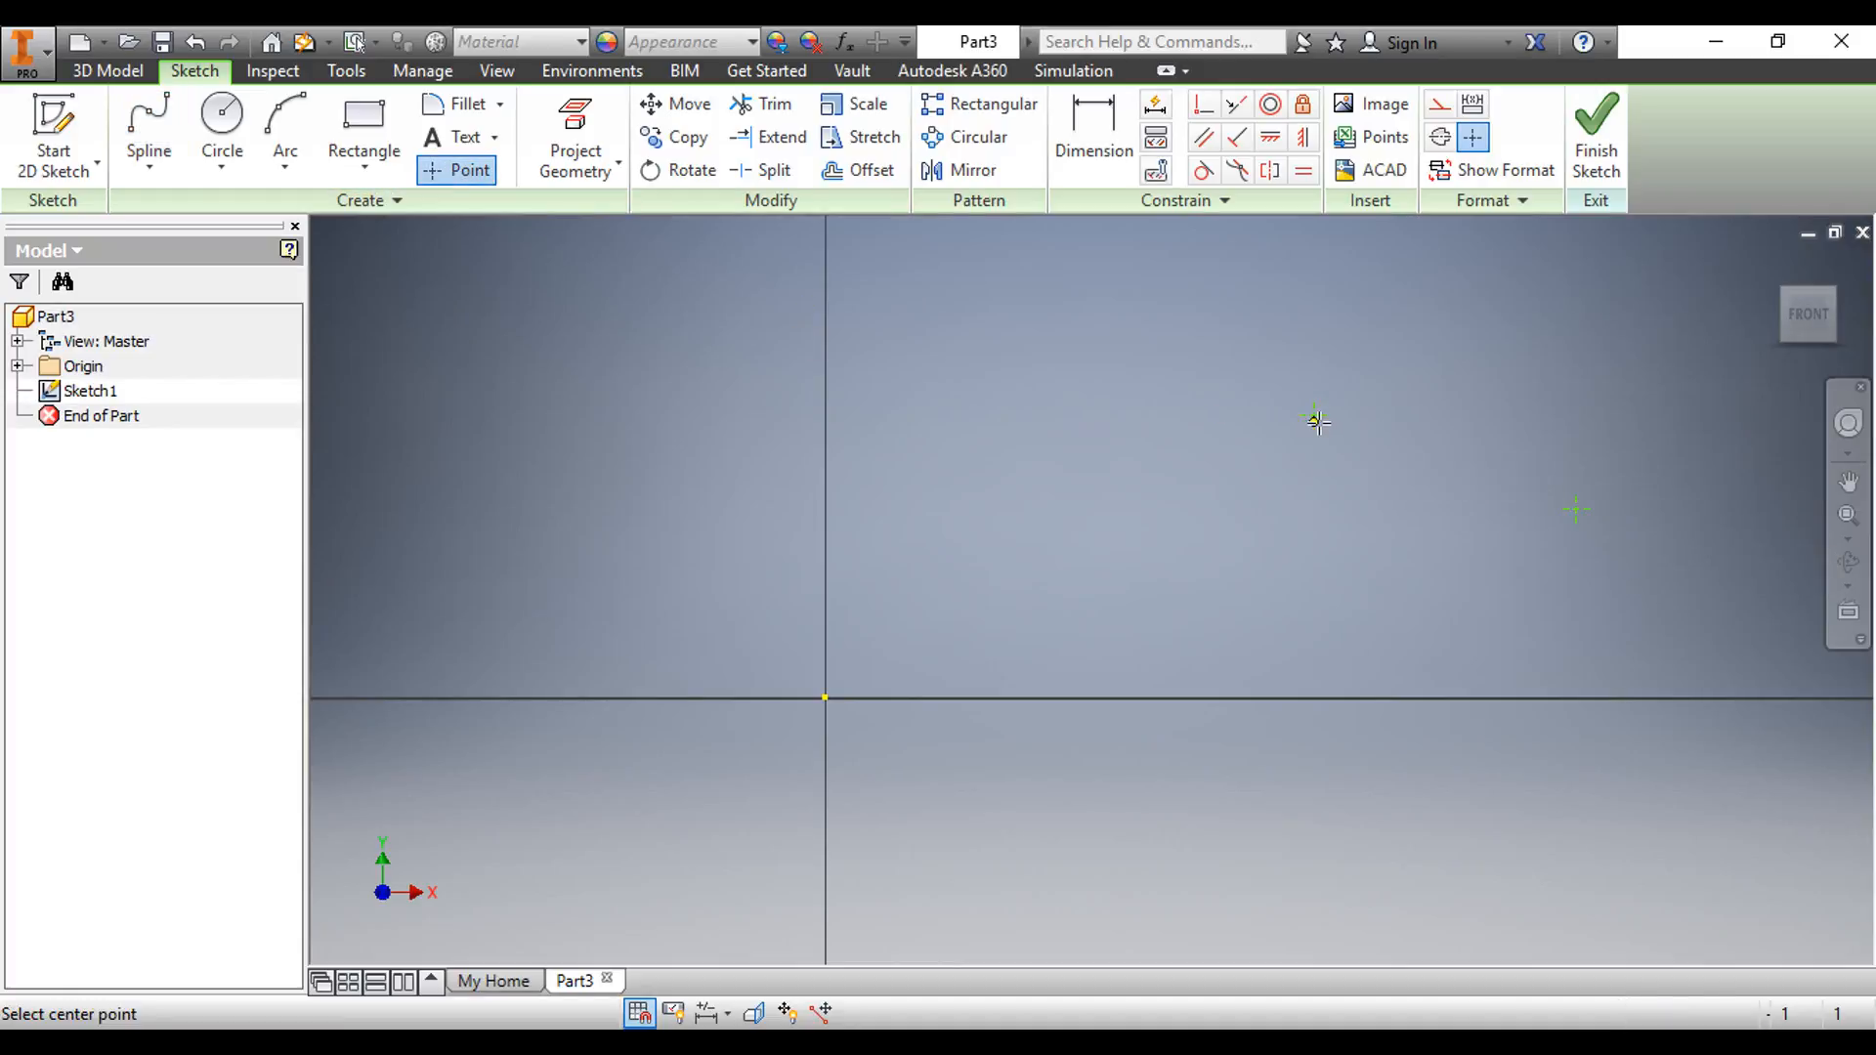
pyautogui.click(1316, 416)
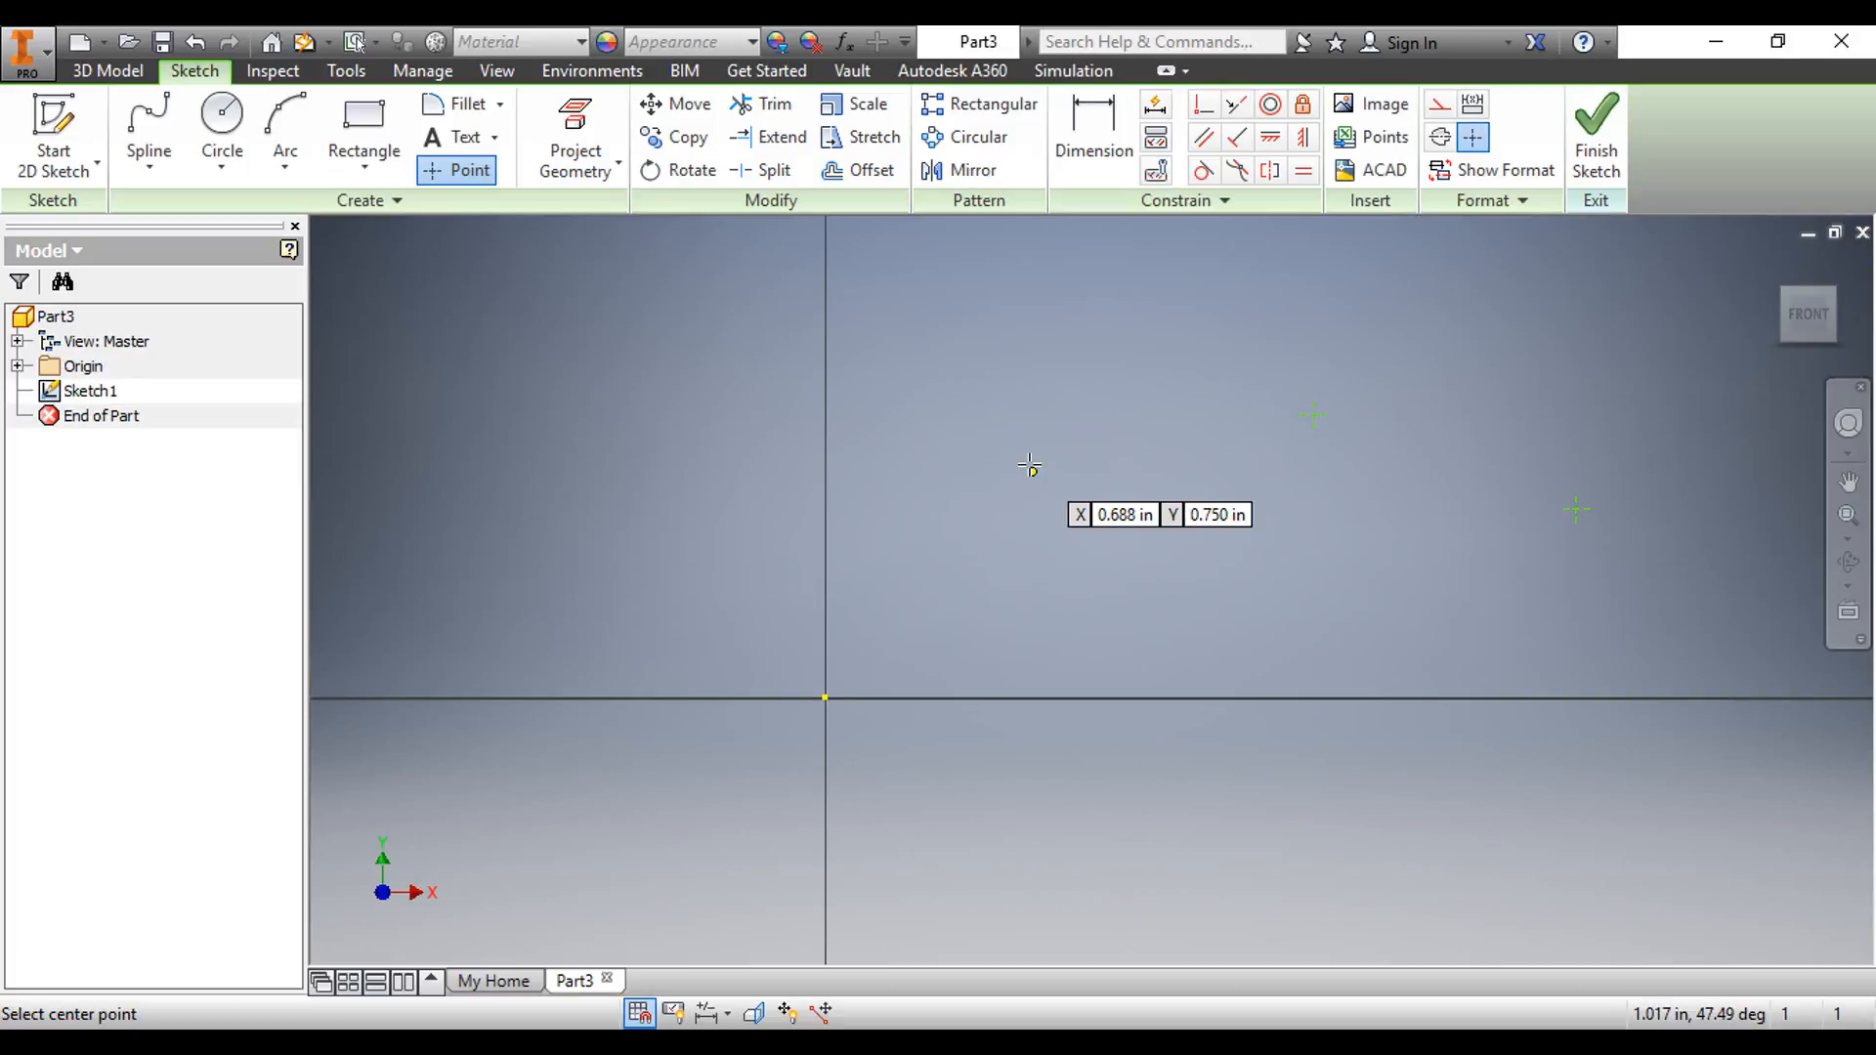
pyautogui.click(1031, 468)
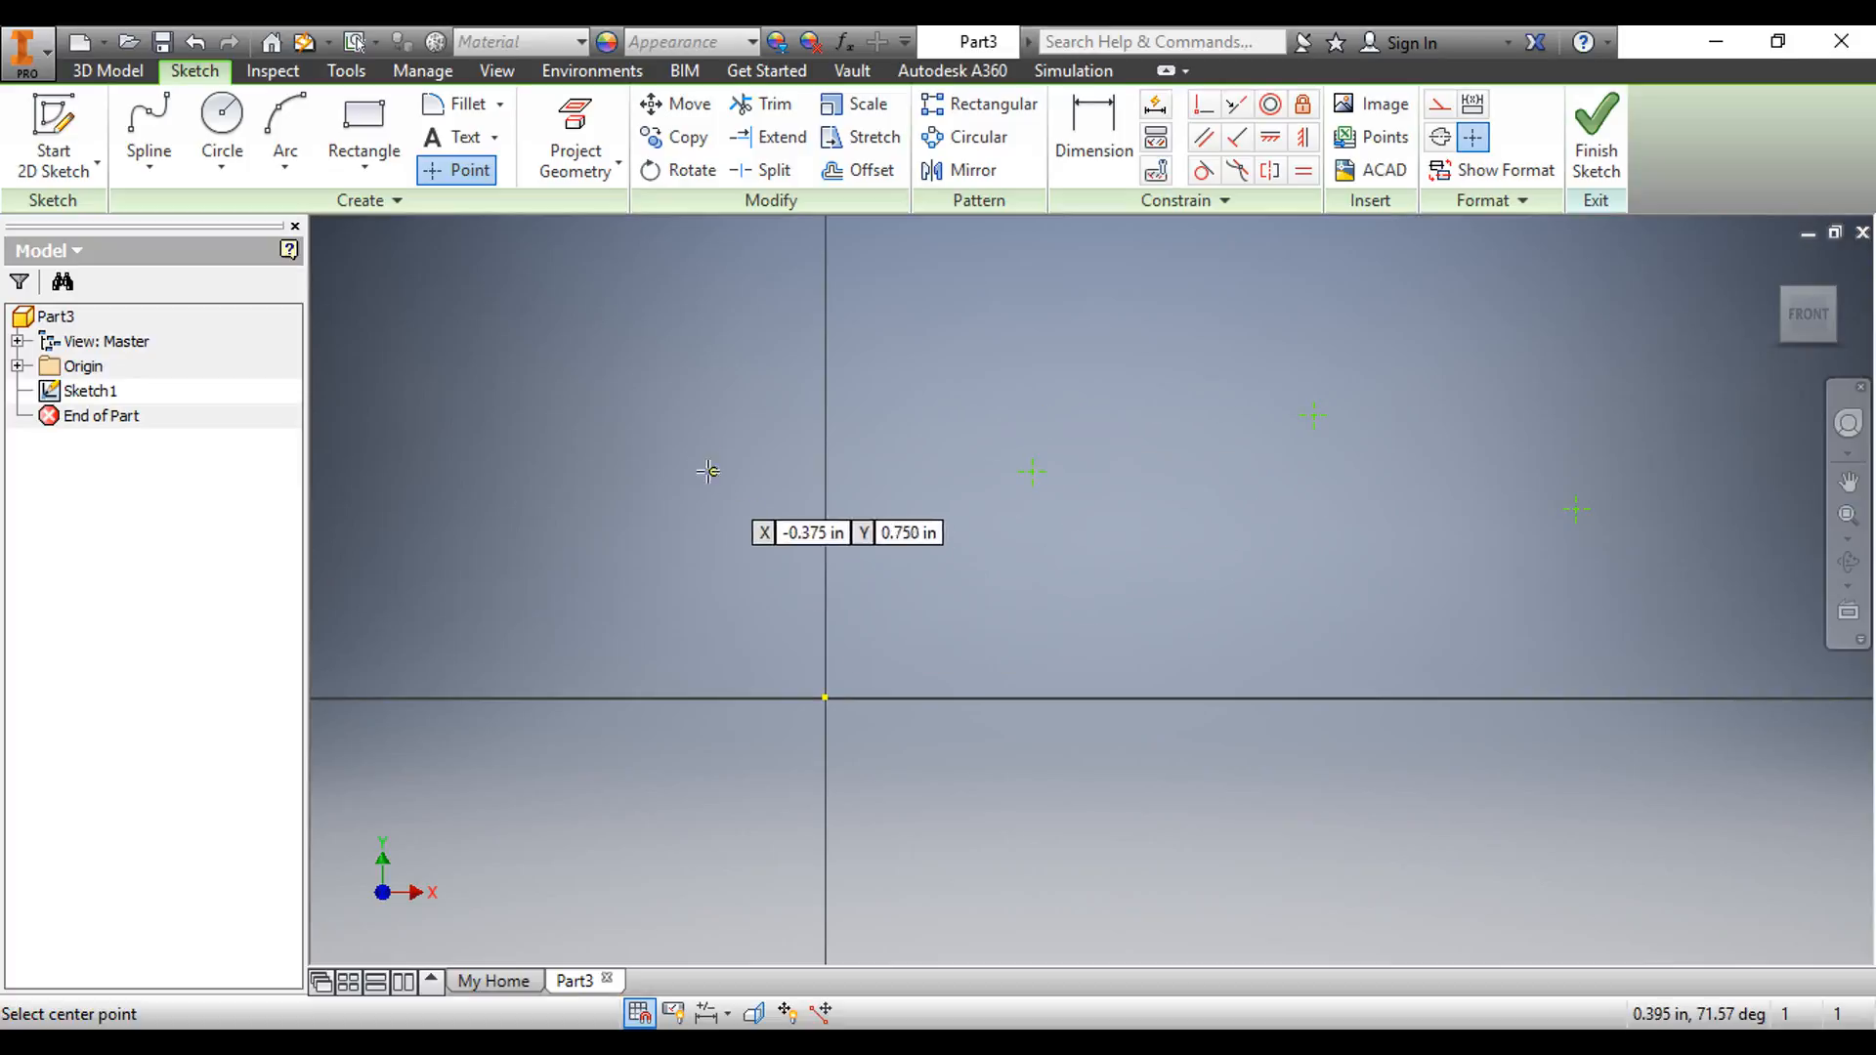
pyautogui.click(608, 472)
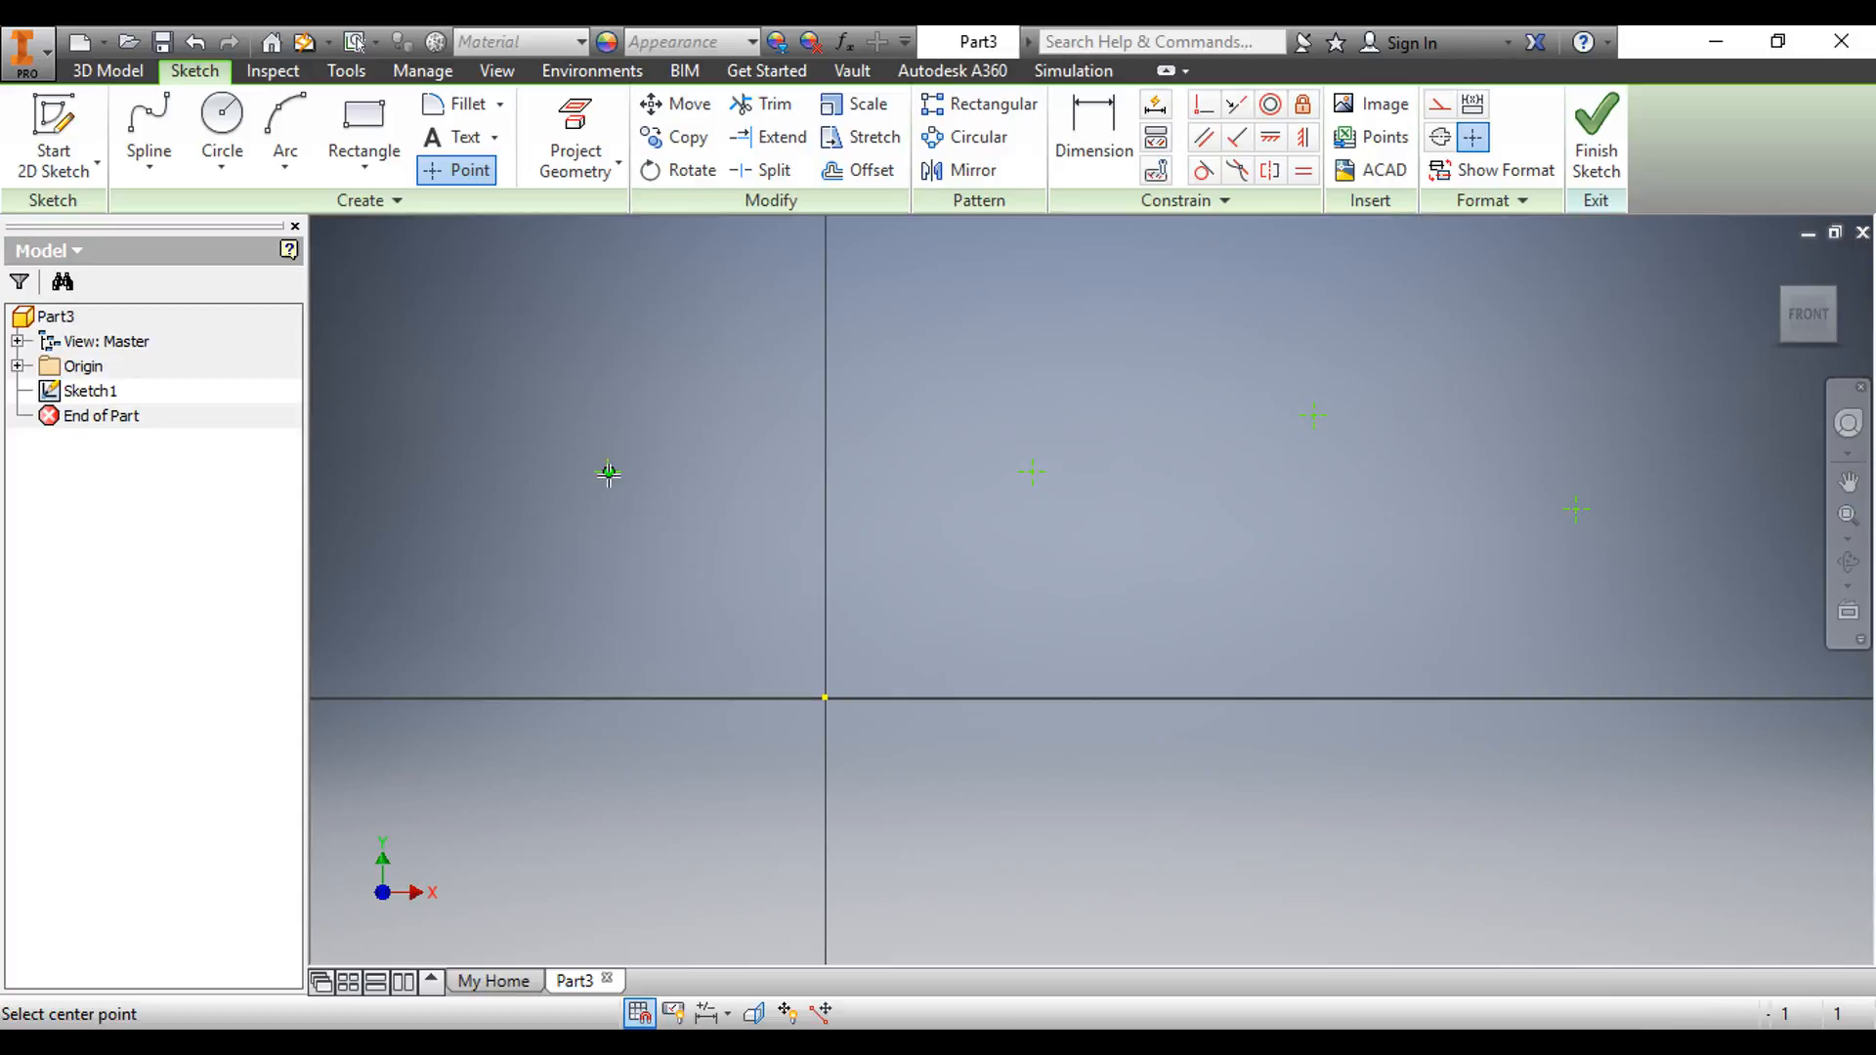
pyautogui.click(635, 587)
pyautogui.click(486, 641)
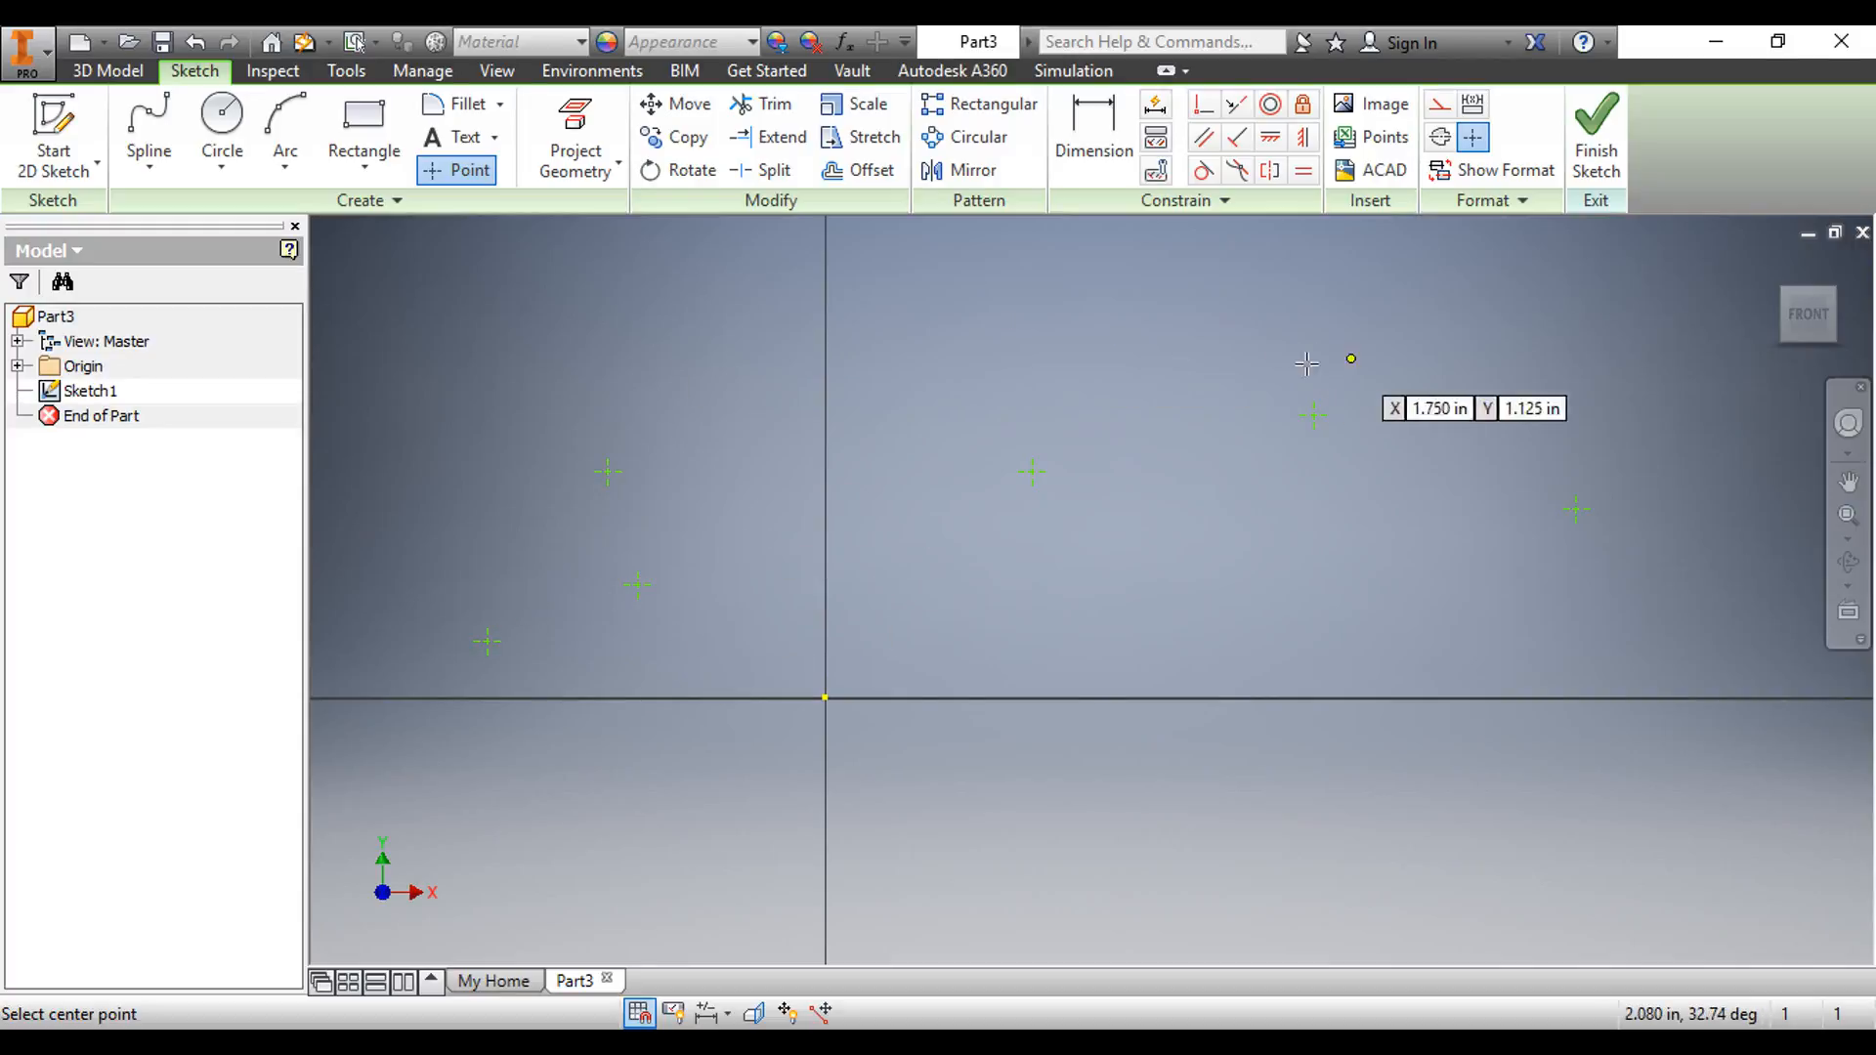
pyautogui.press('Escape')
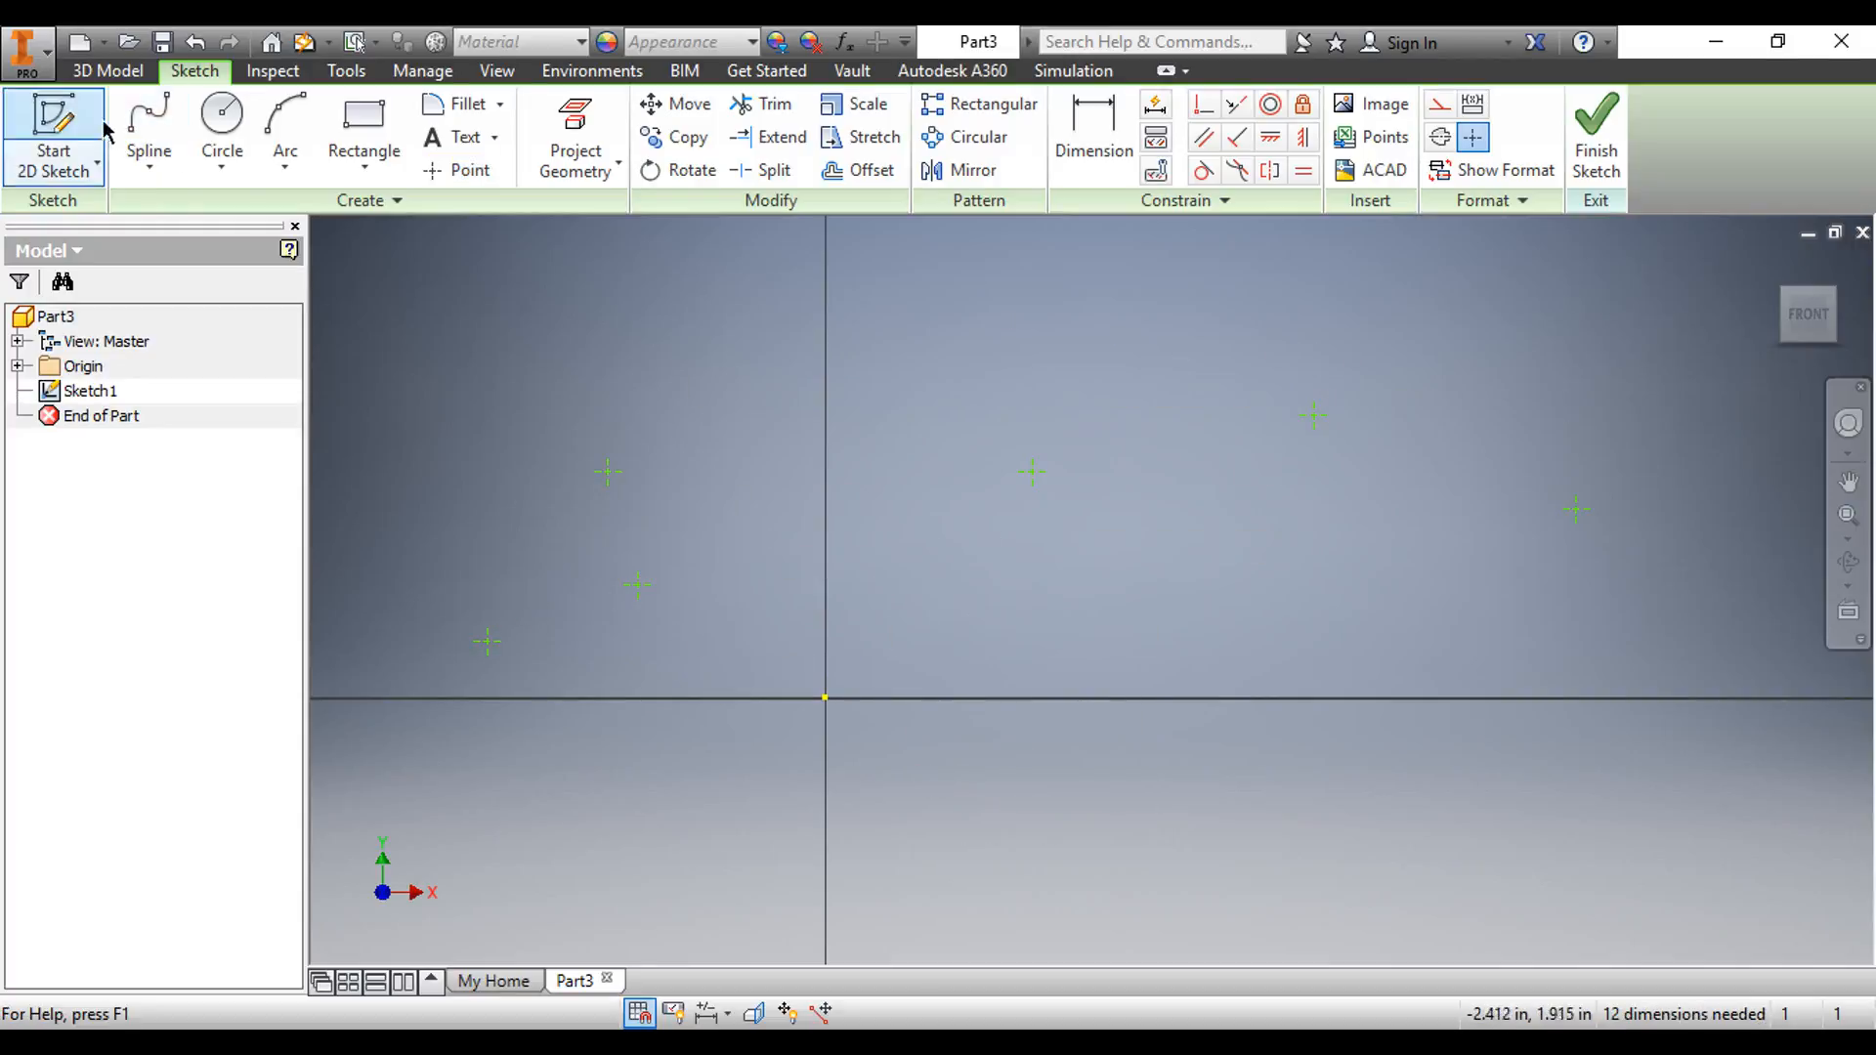
# - Draw an interpolation spline through all six sketch points, starting at the rightmost point and ending at the leftmost one
pyautogui.click(148, 127)
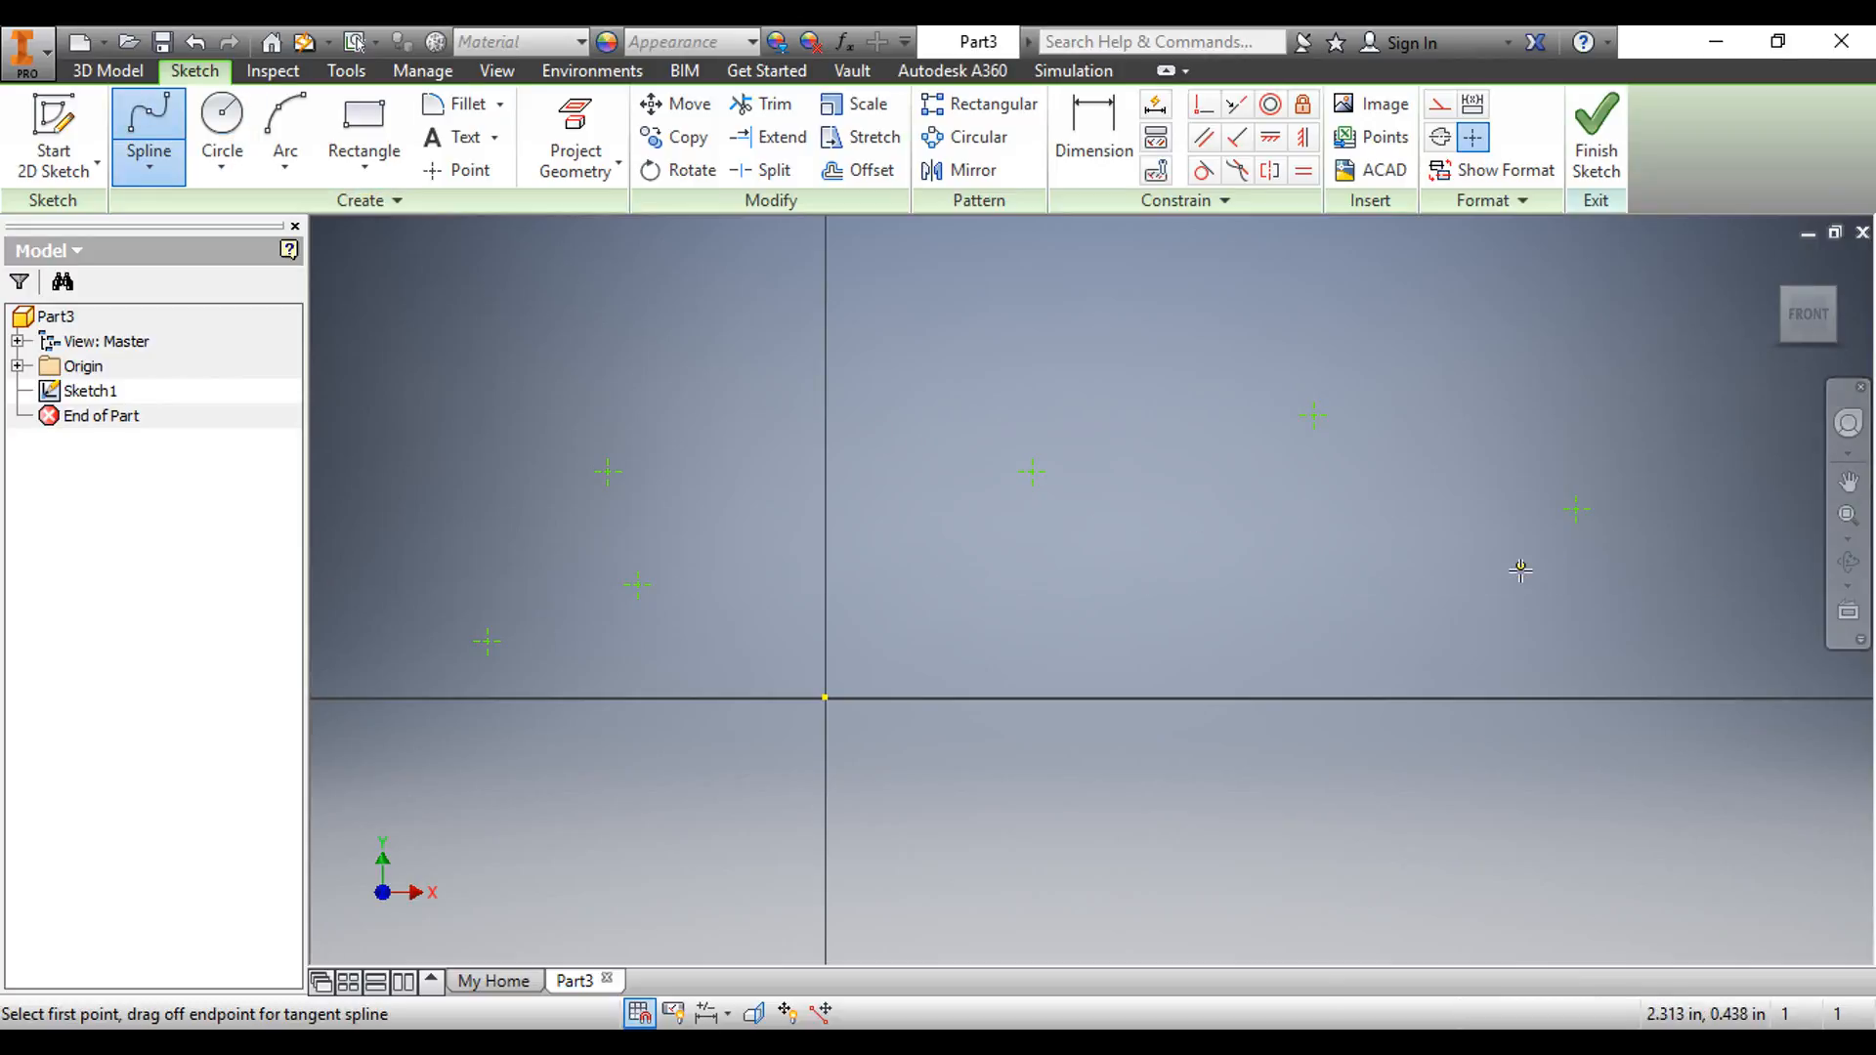
pyautogui.click(1578, 509)
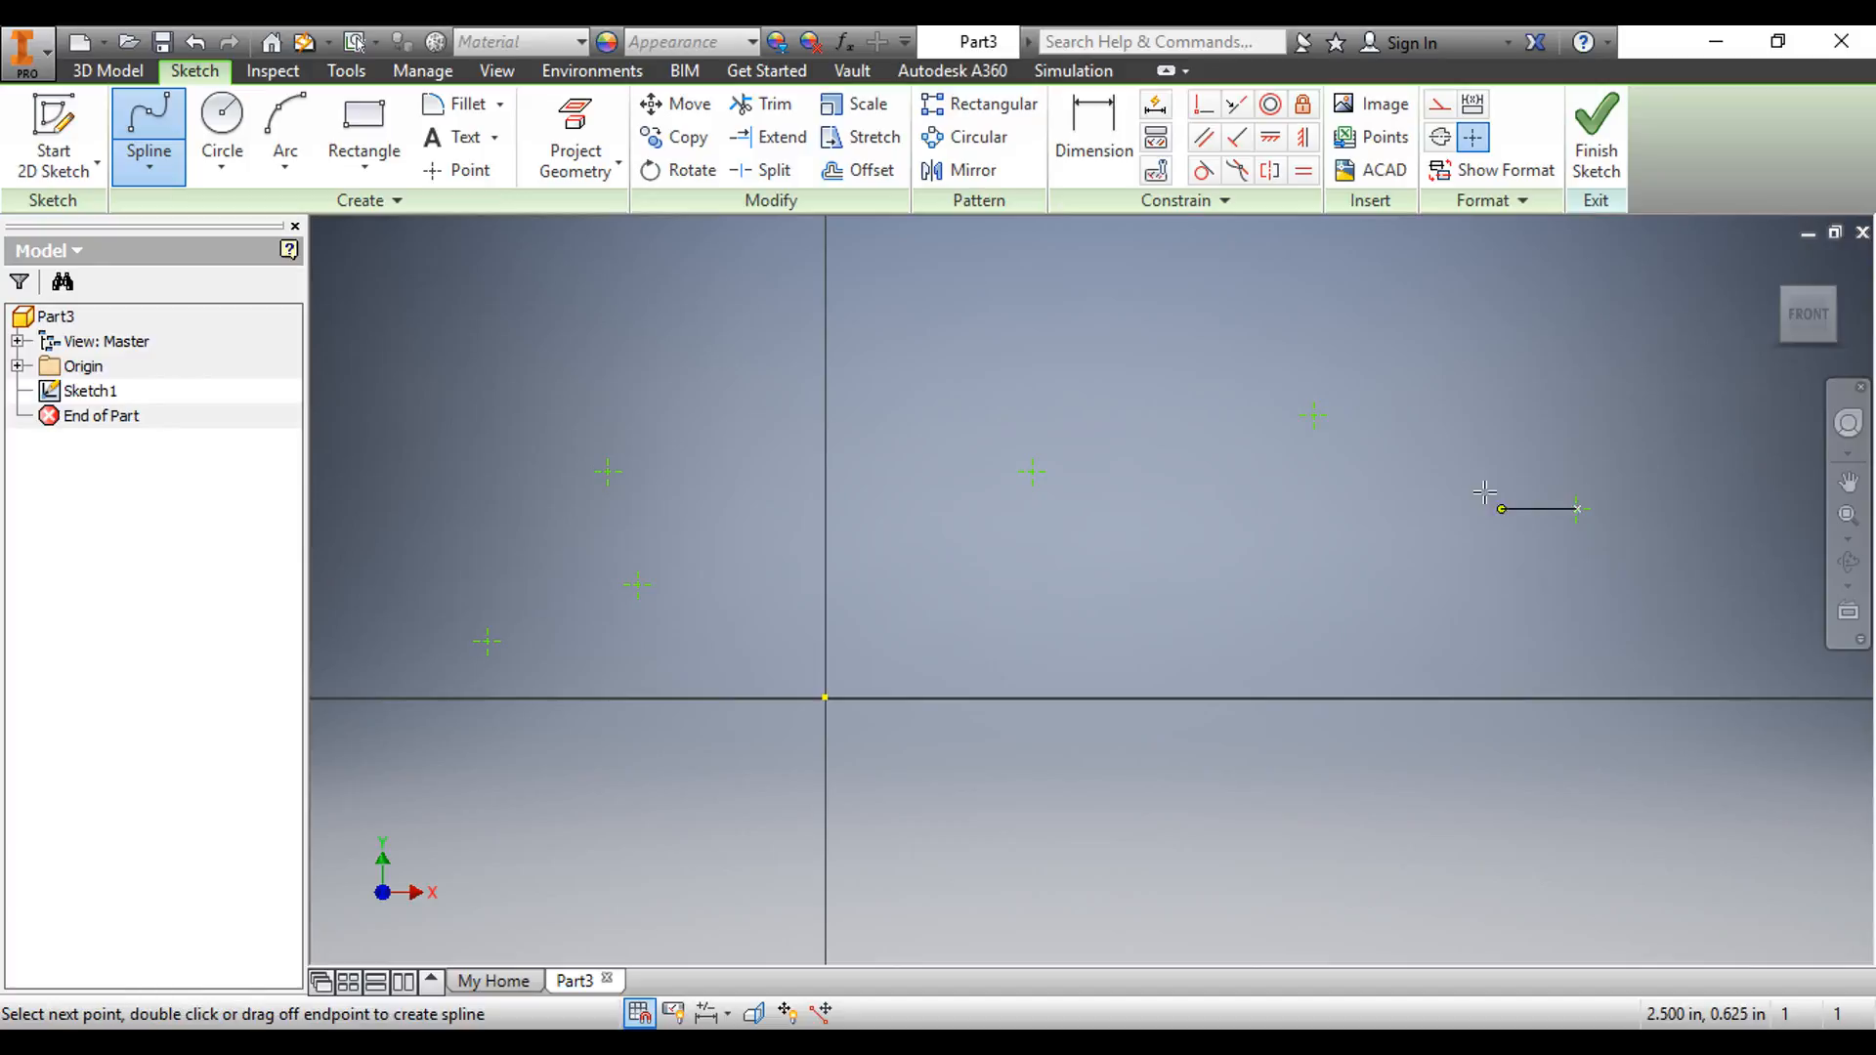
pyautogui.click(1314, 415)
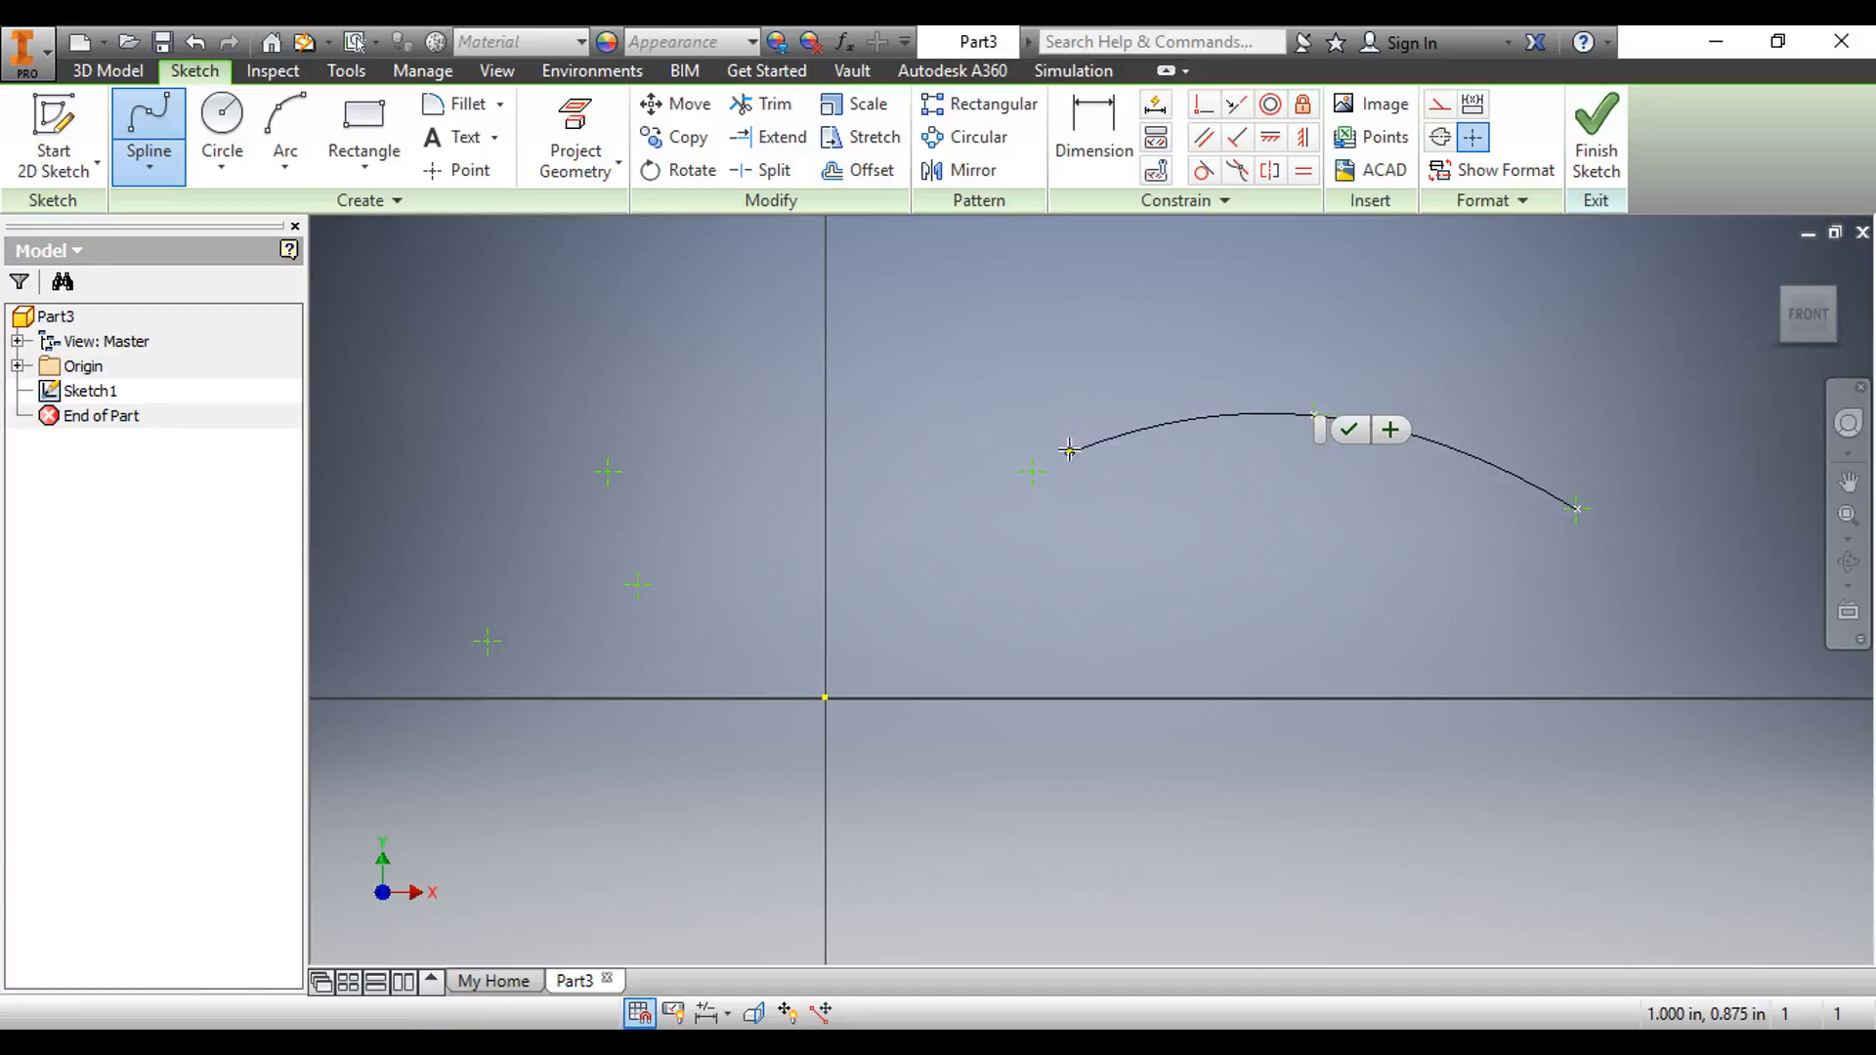
pyautogui.click(1034, 473)
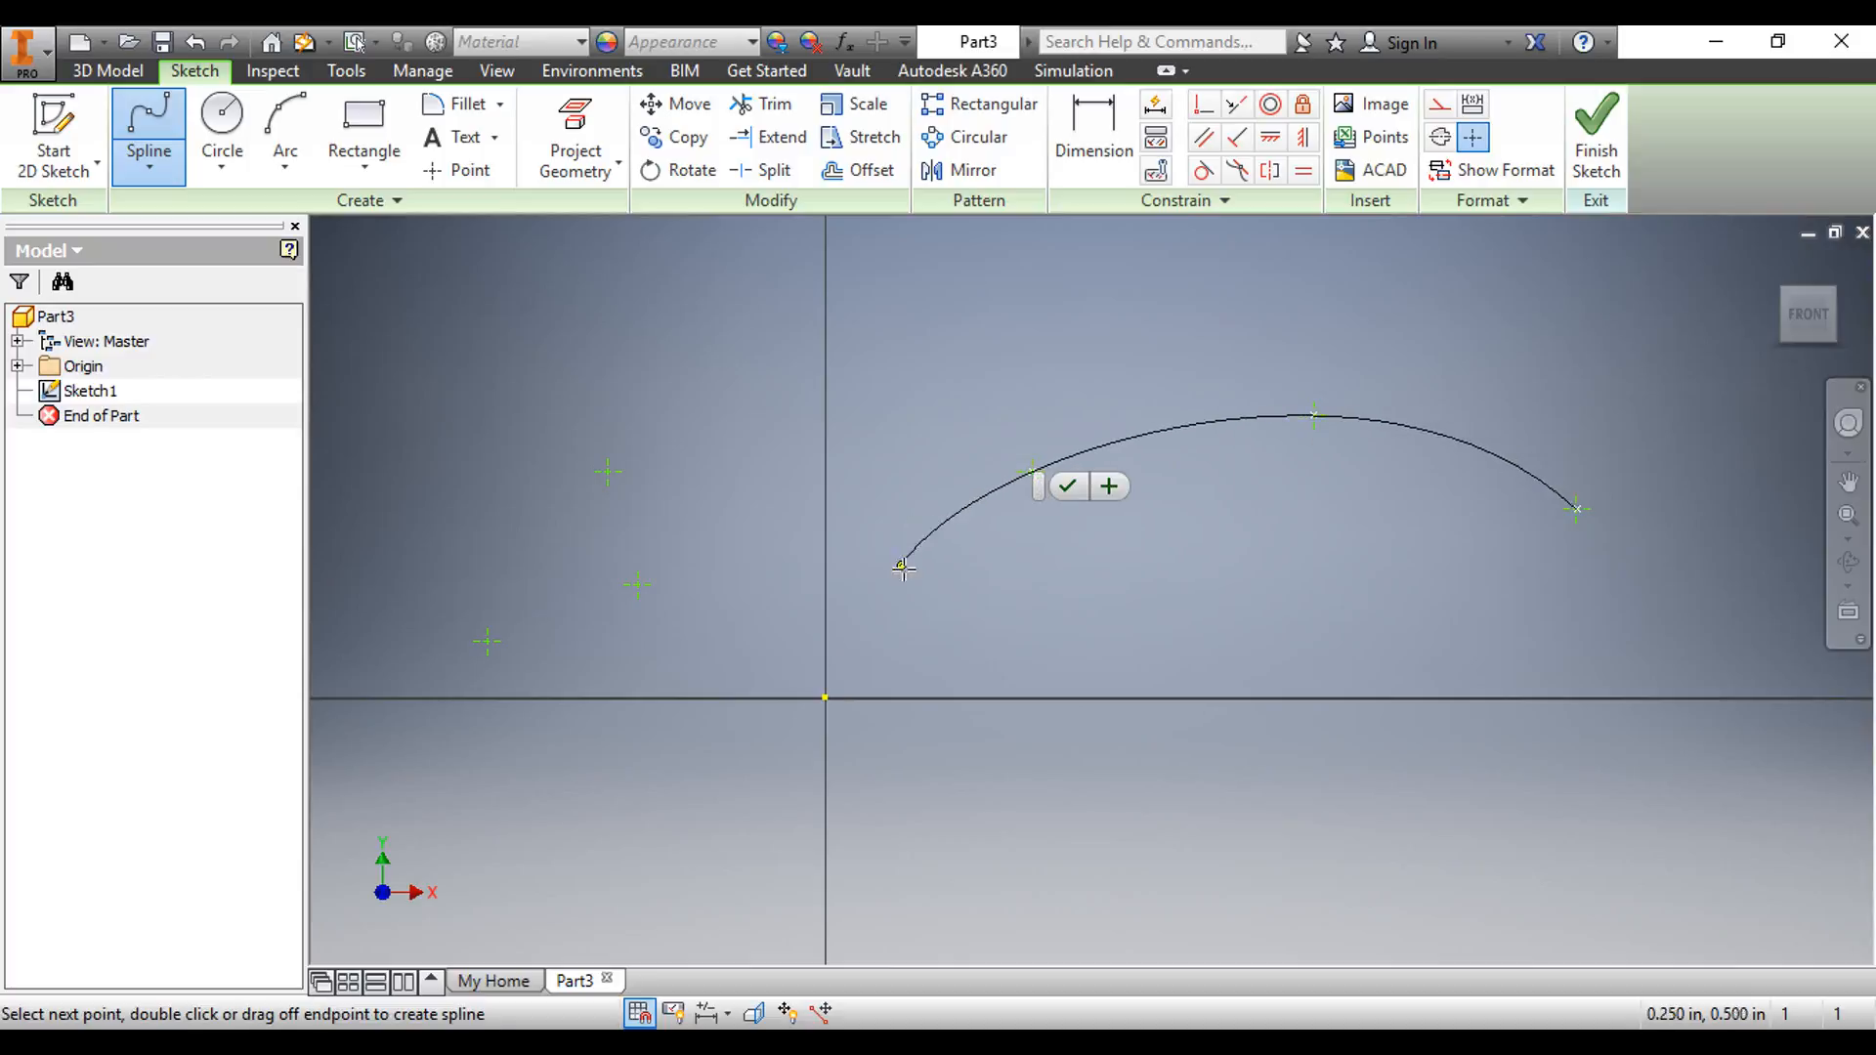
pyautogui.click(607, 472)
pyautogui.click(637, 585)
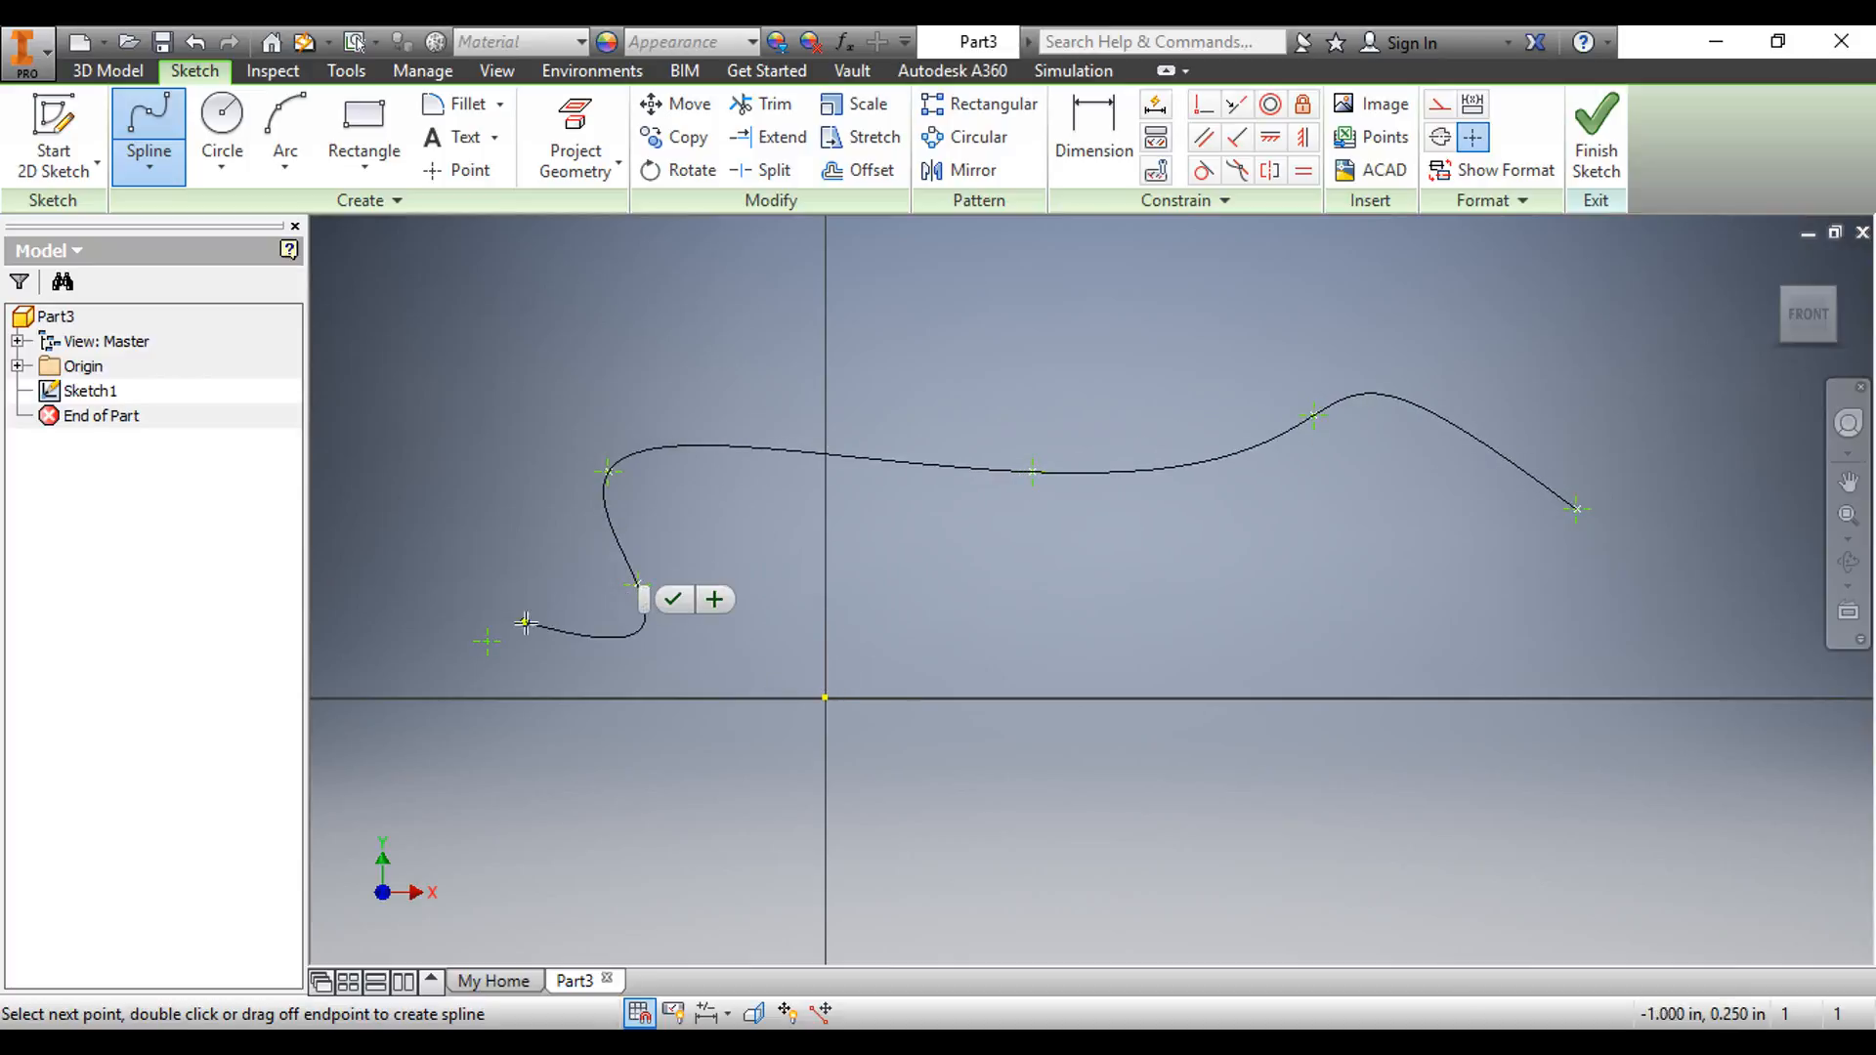
pyautogui.click(487, 642)
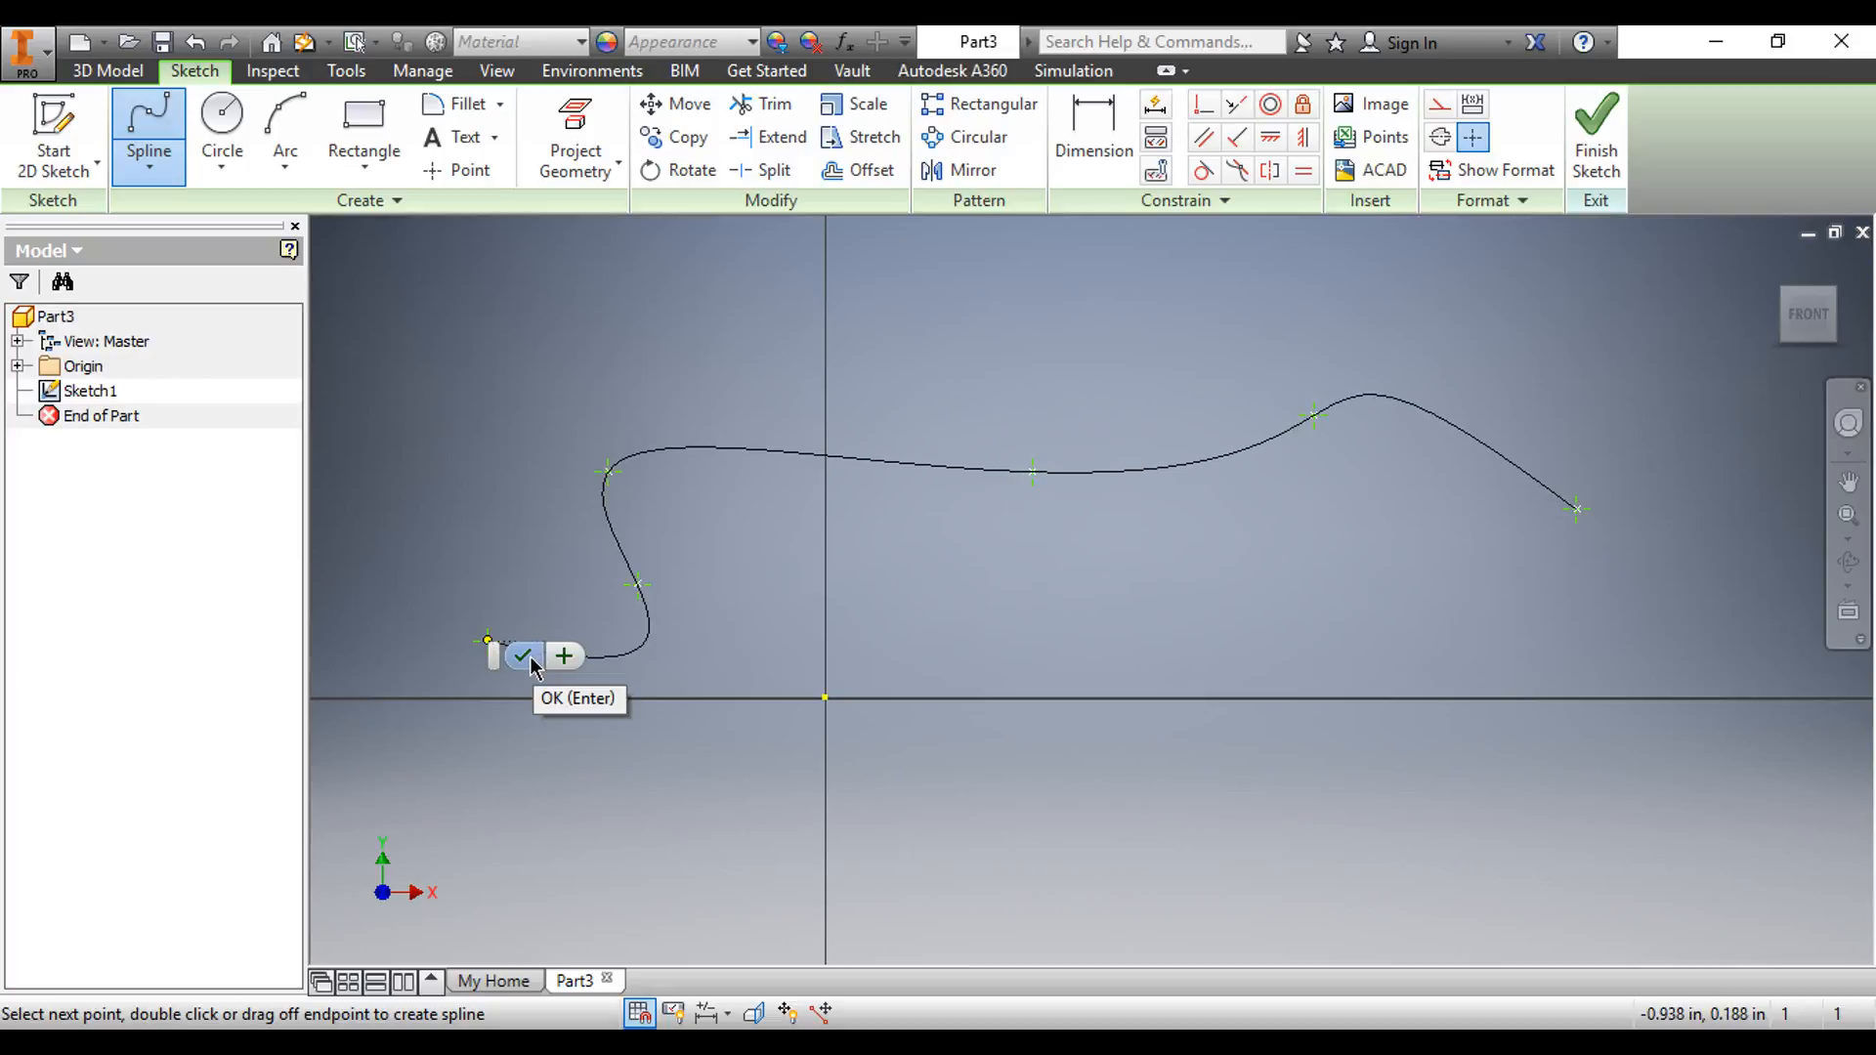
pyautogui.click(524, 656)
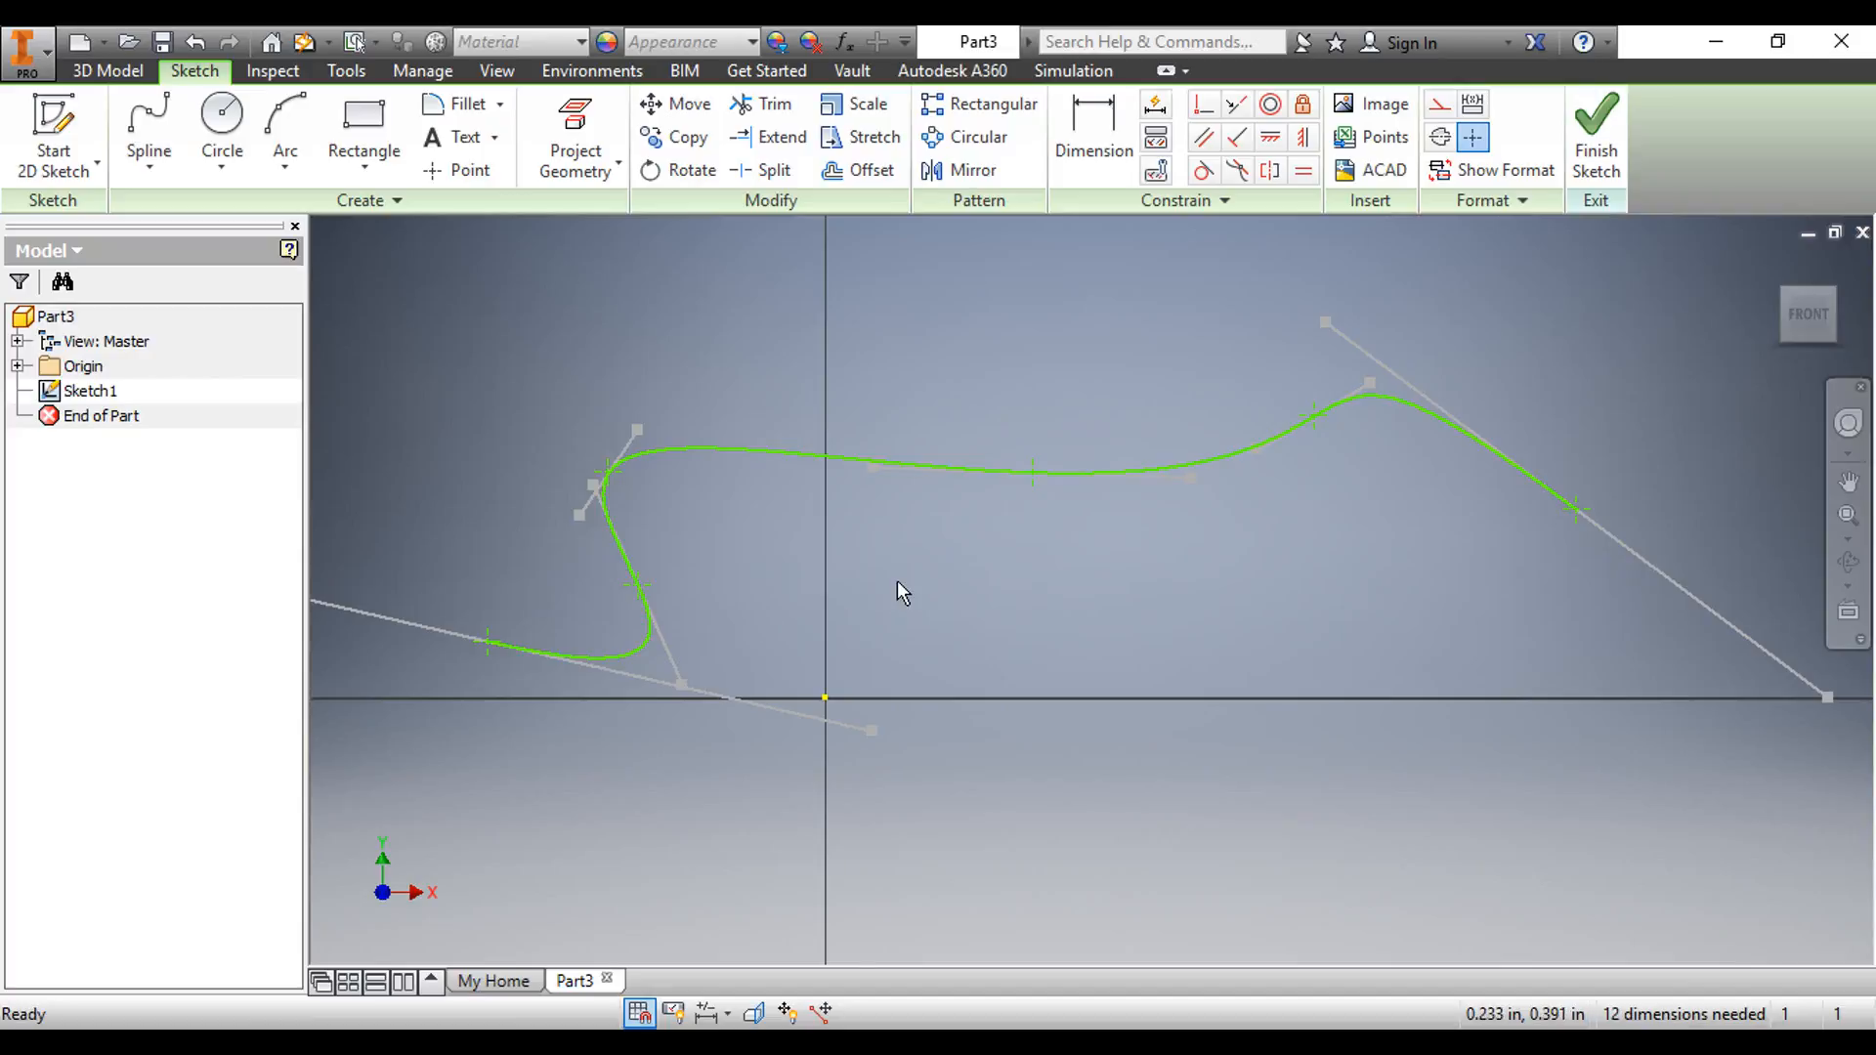
# - Delete the interpolation spline together with its six sketch points
pyautogui.scroll(-5, 897, 581)
pyautogui.scroll(4, 897, 580)
pyautogui.scroll(-3, 898, 579)
pyautogui.moveTo(897, 581); pyautogui.dragTo(876, 742, button='middle')
pyautogui.moveTo(686, 869); pyautogui.dragTo(1267, 529)
pyautogui.press('Delete')
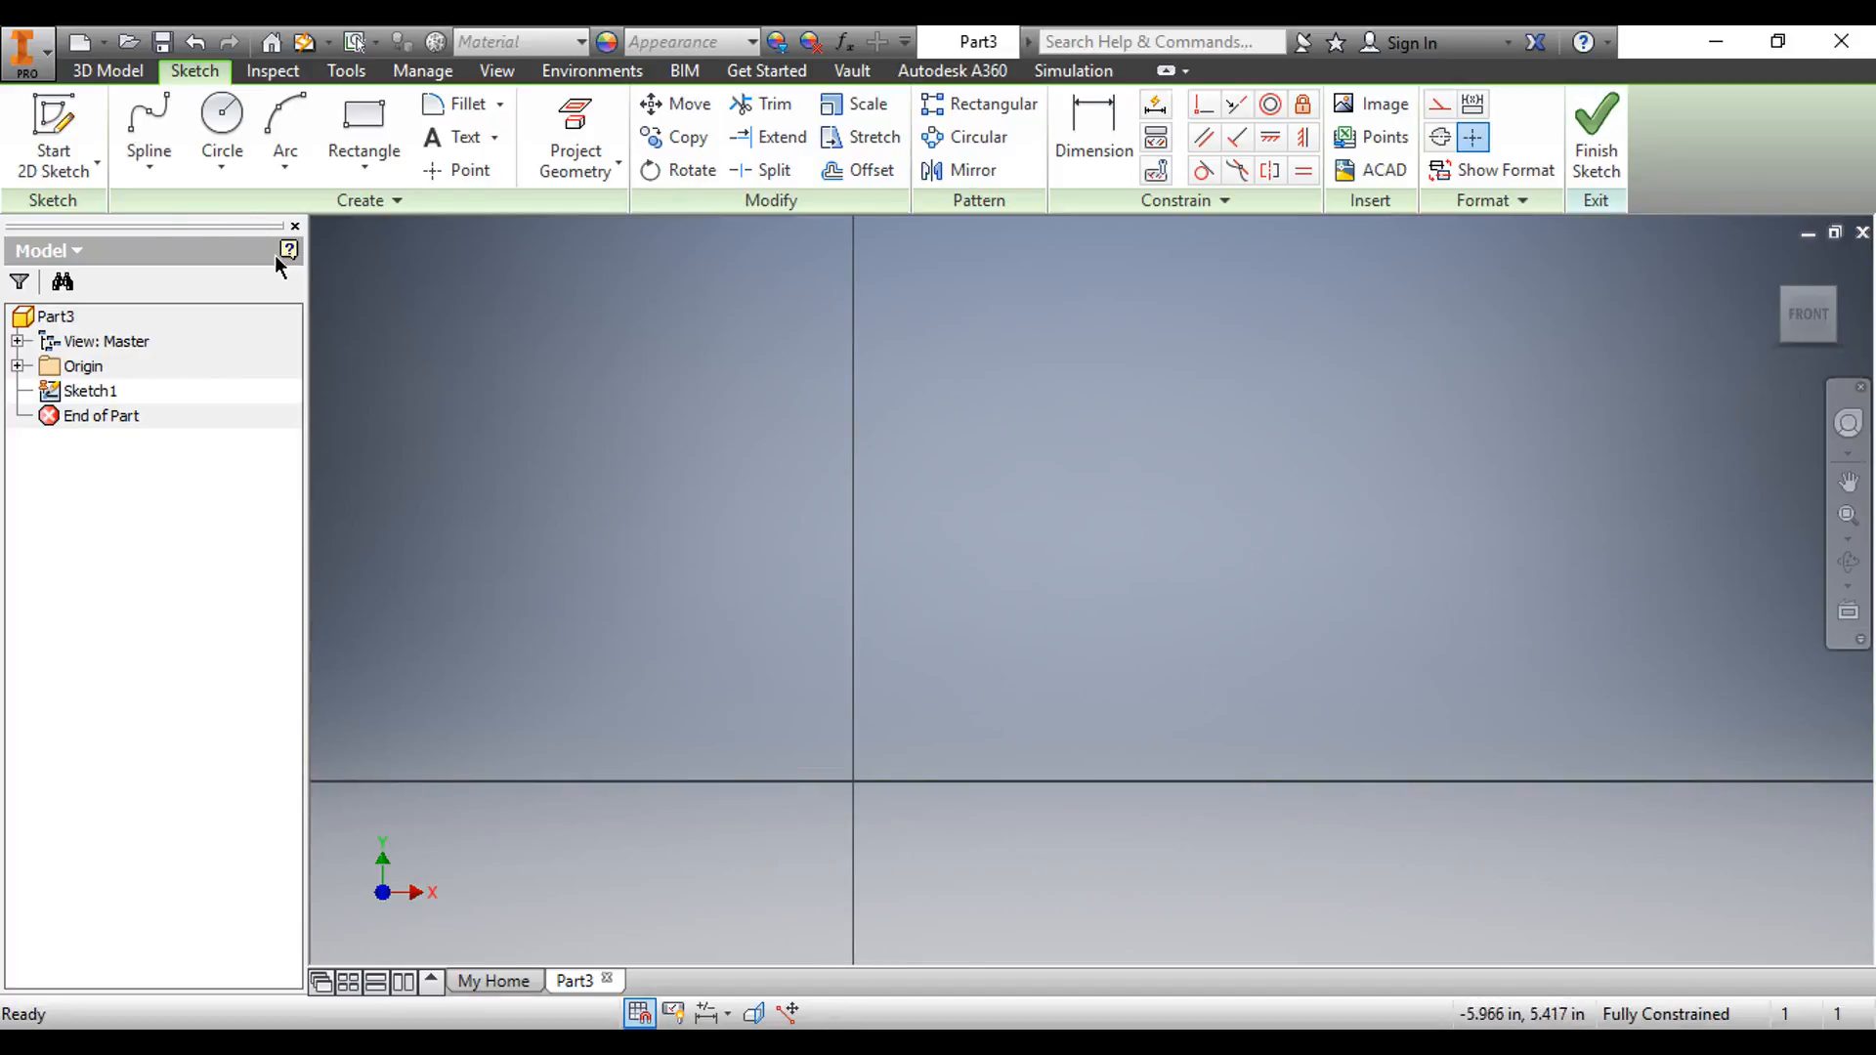
# - Draw a control vertex spline from the origin with one upper vertex, one vertex on the horizontal axis, and an upper-right endpoint
pyautogui.click(161, 168)
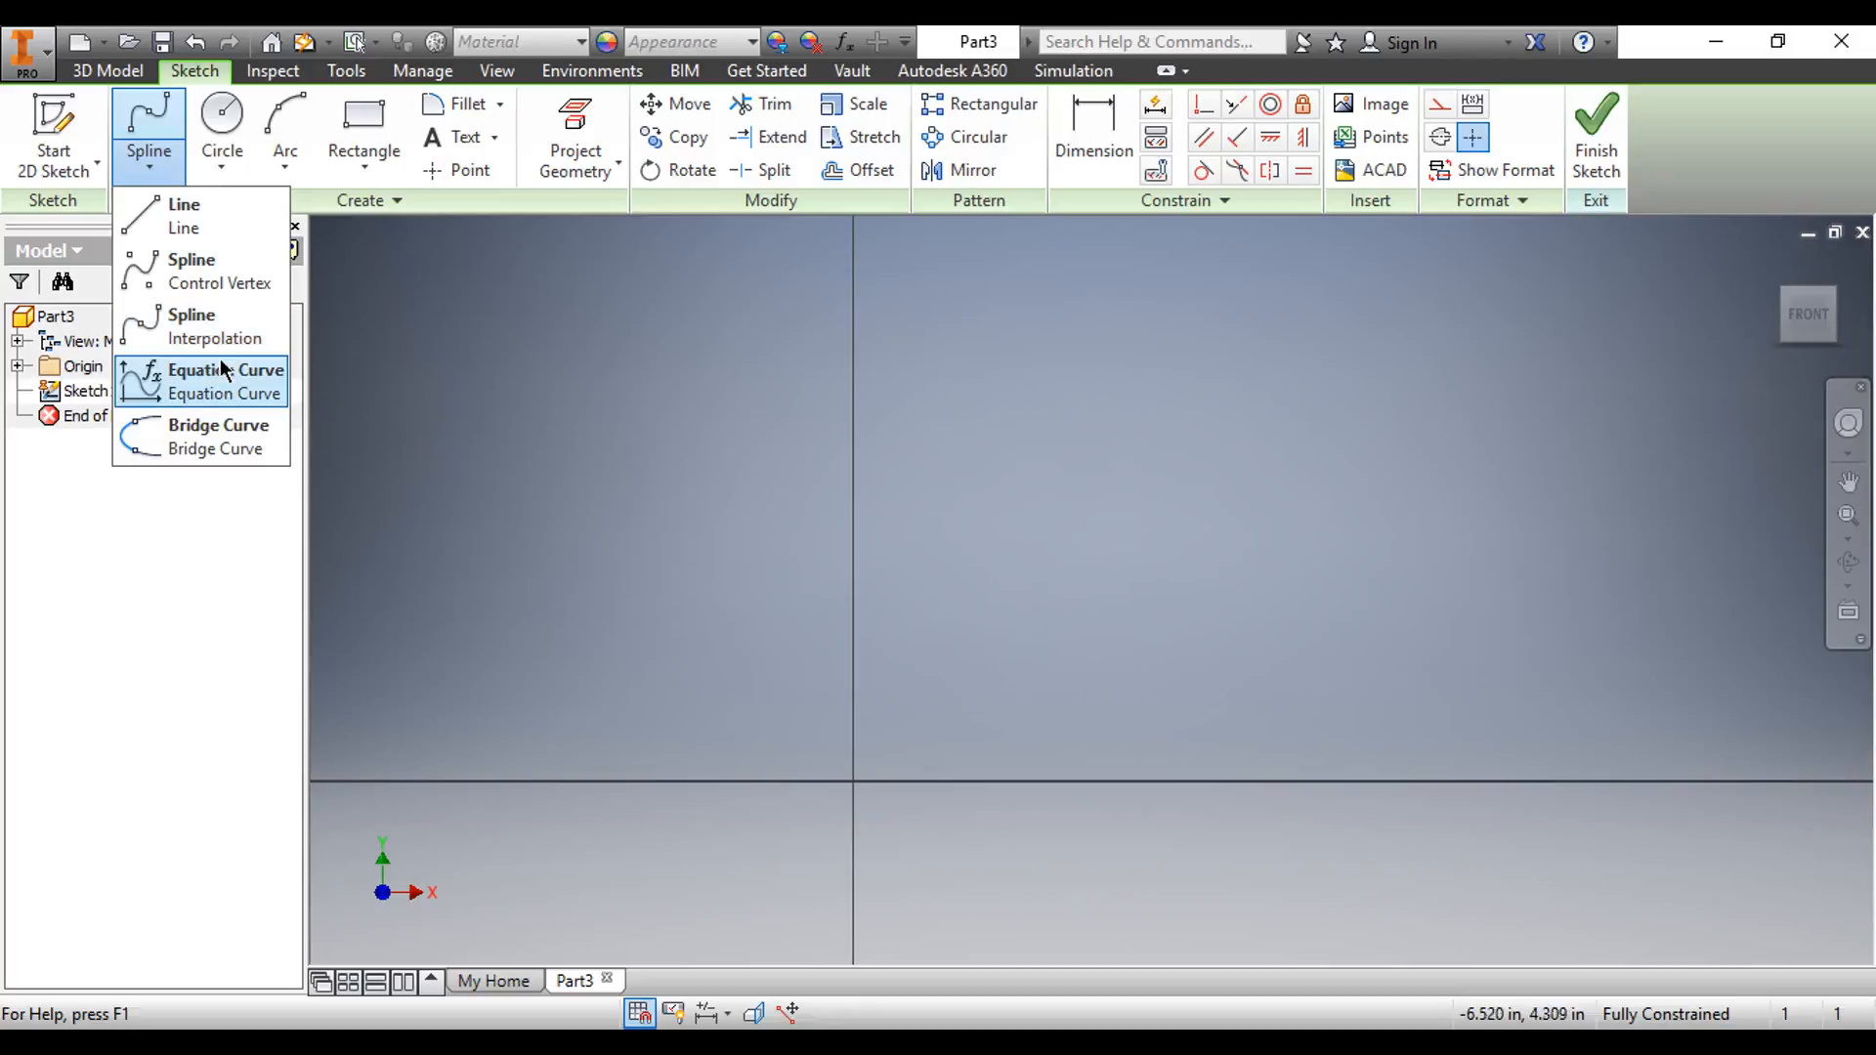
pyautogui.click(211, 284)
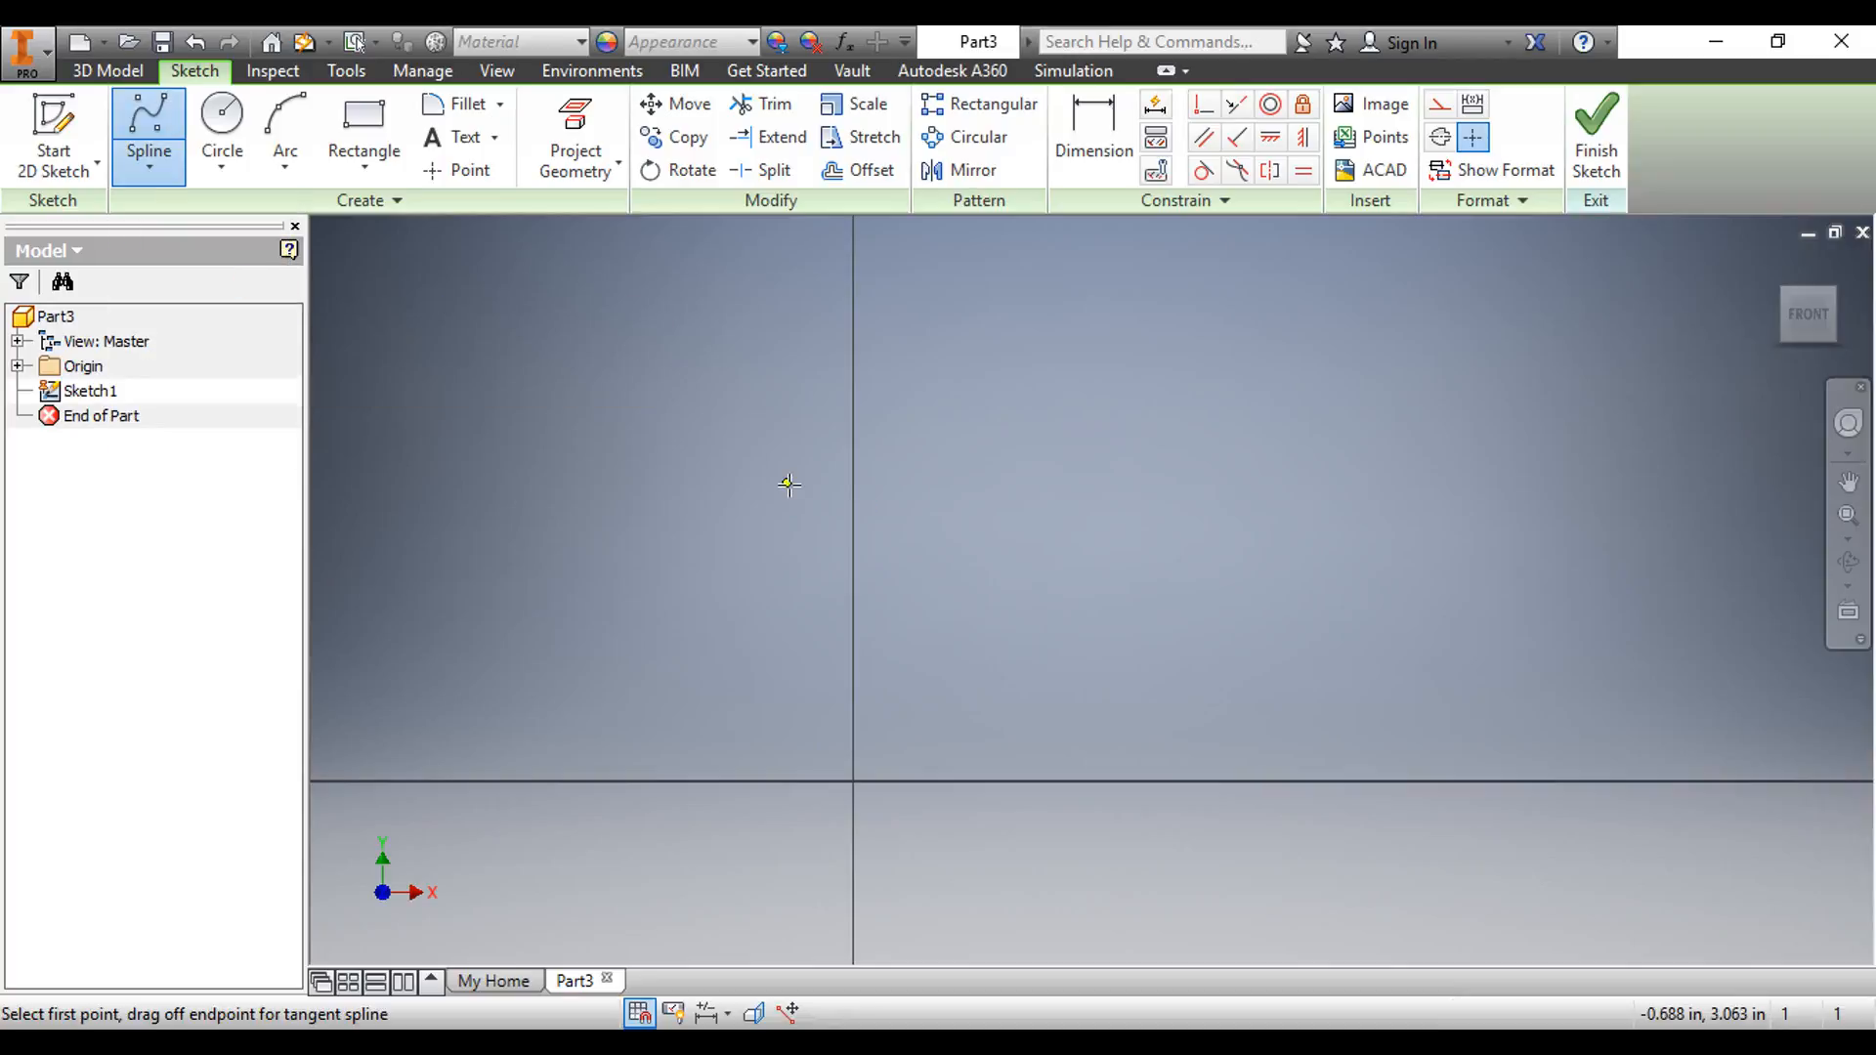
pyautogui.scroll(-5, 892, 585)
pyautogui.scroll(5, 878, 584)
pyautogui.moveTo(876, 584); pyautogui.dragTo(848, 654, button='middle')
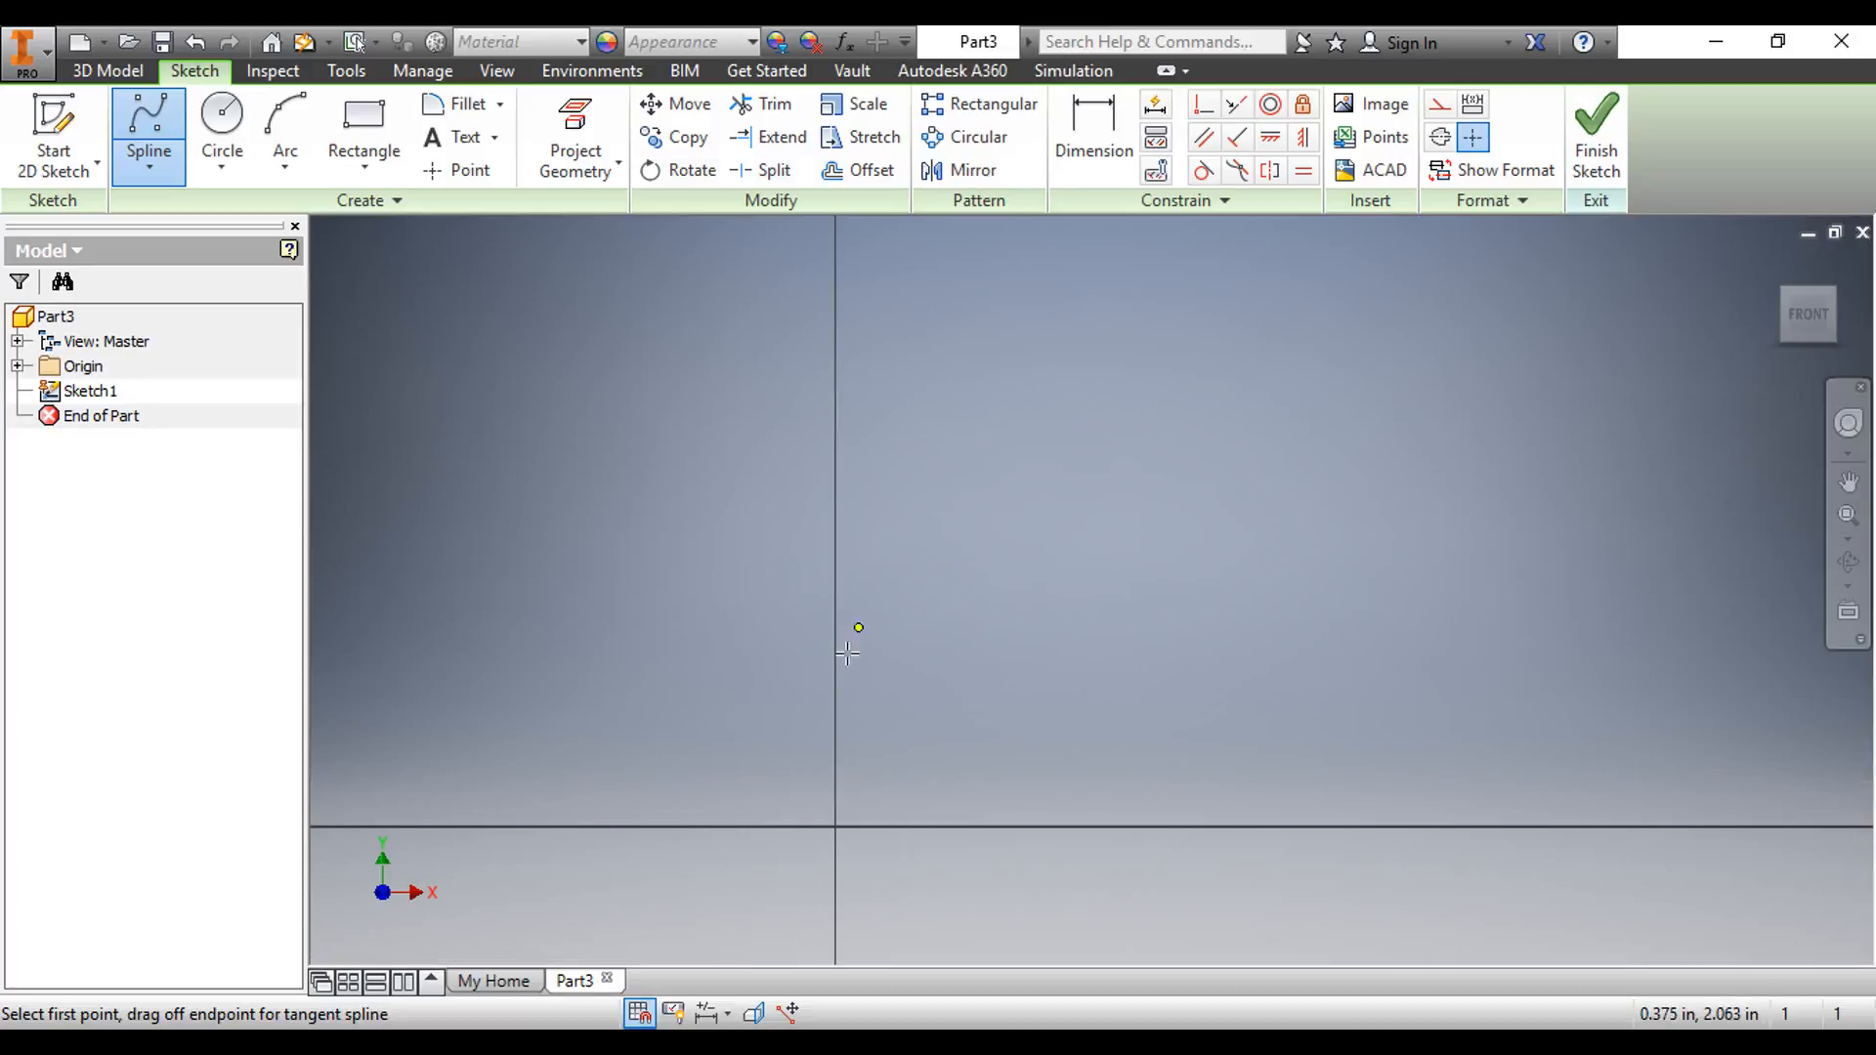
pyautogui.click(836, 826)
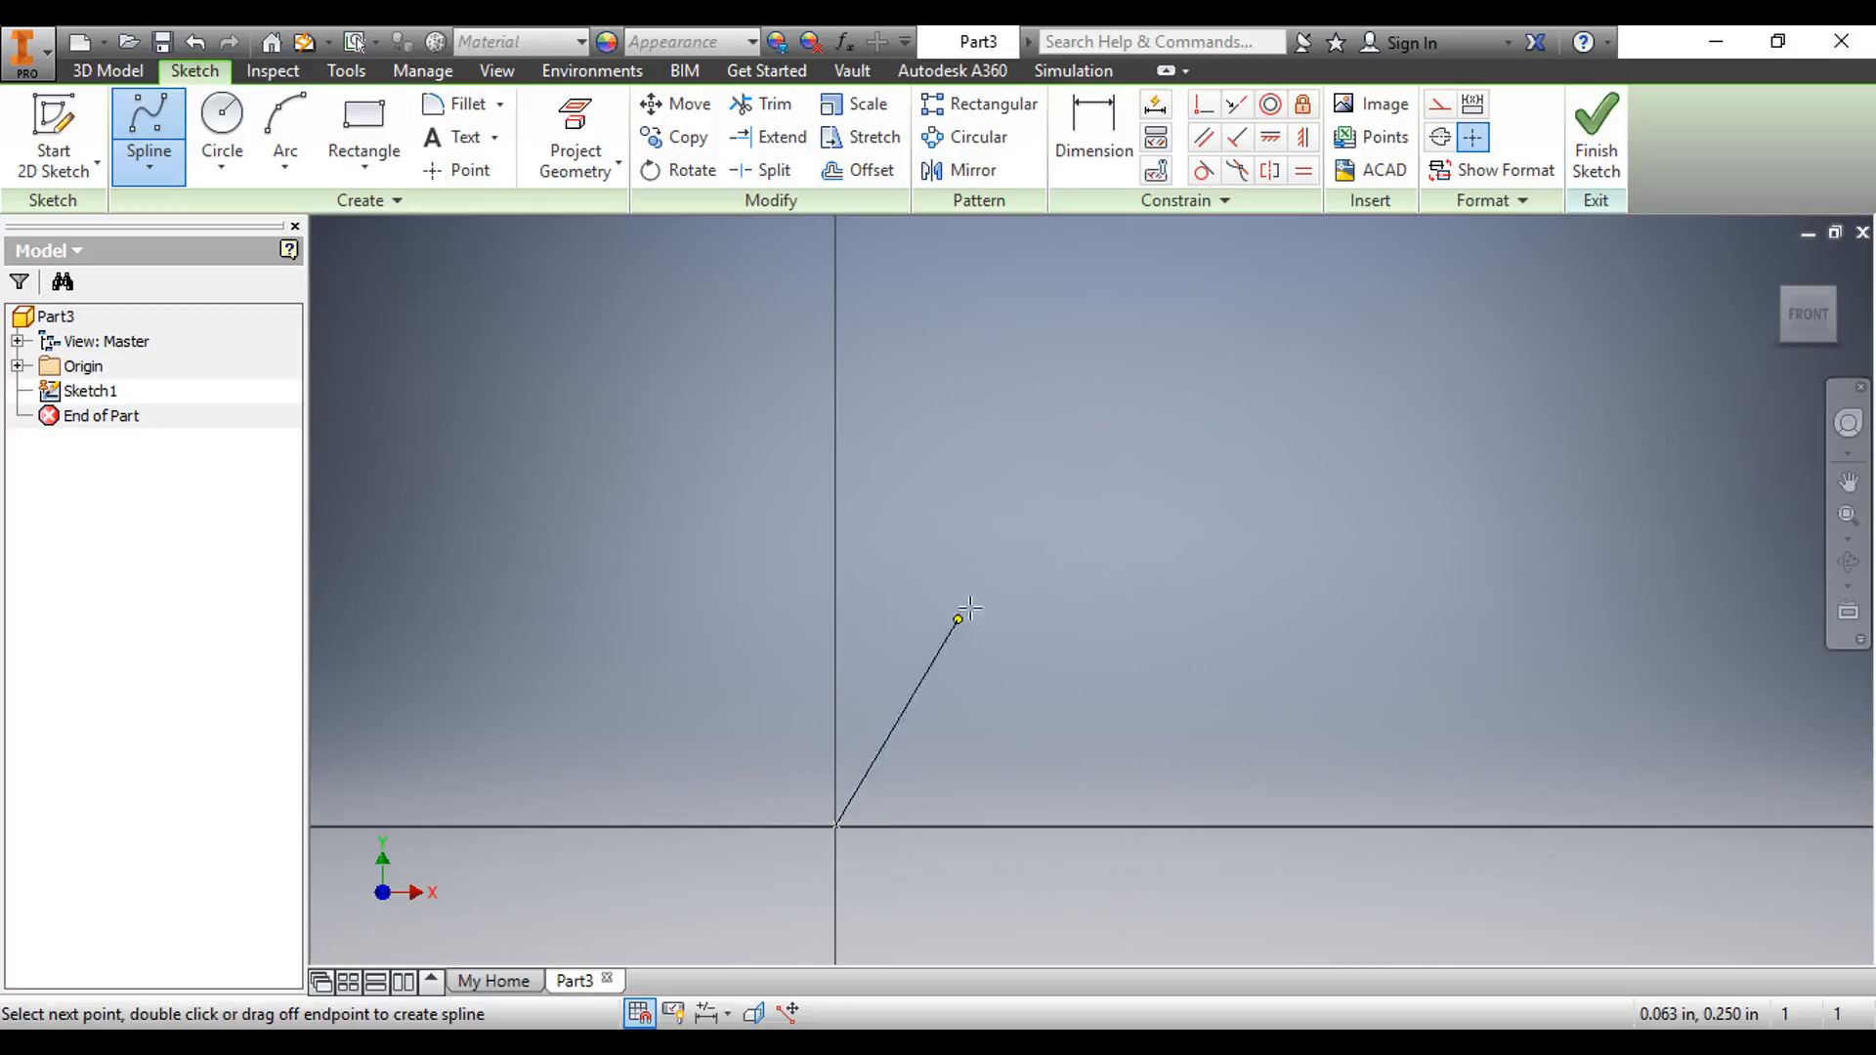
pyautogui.click(1063, 538)
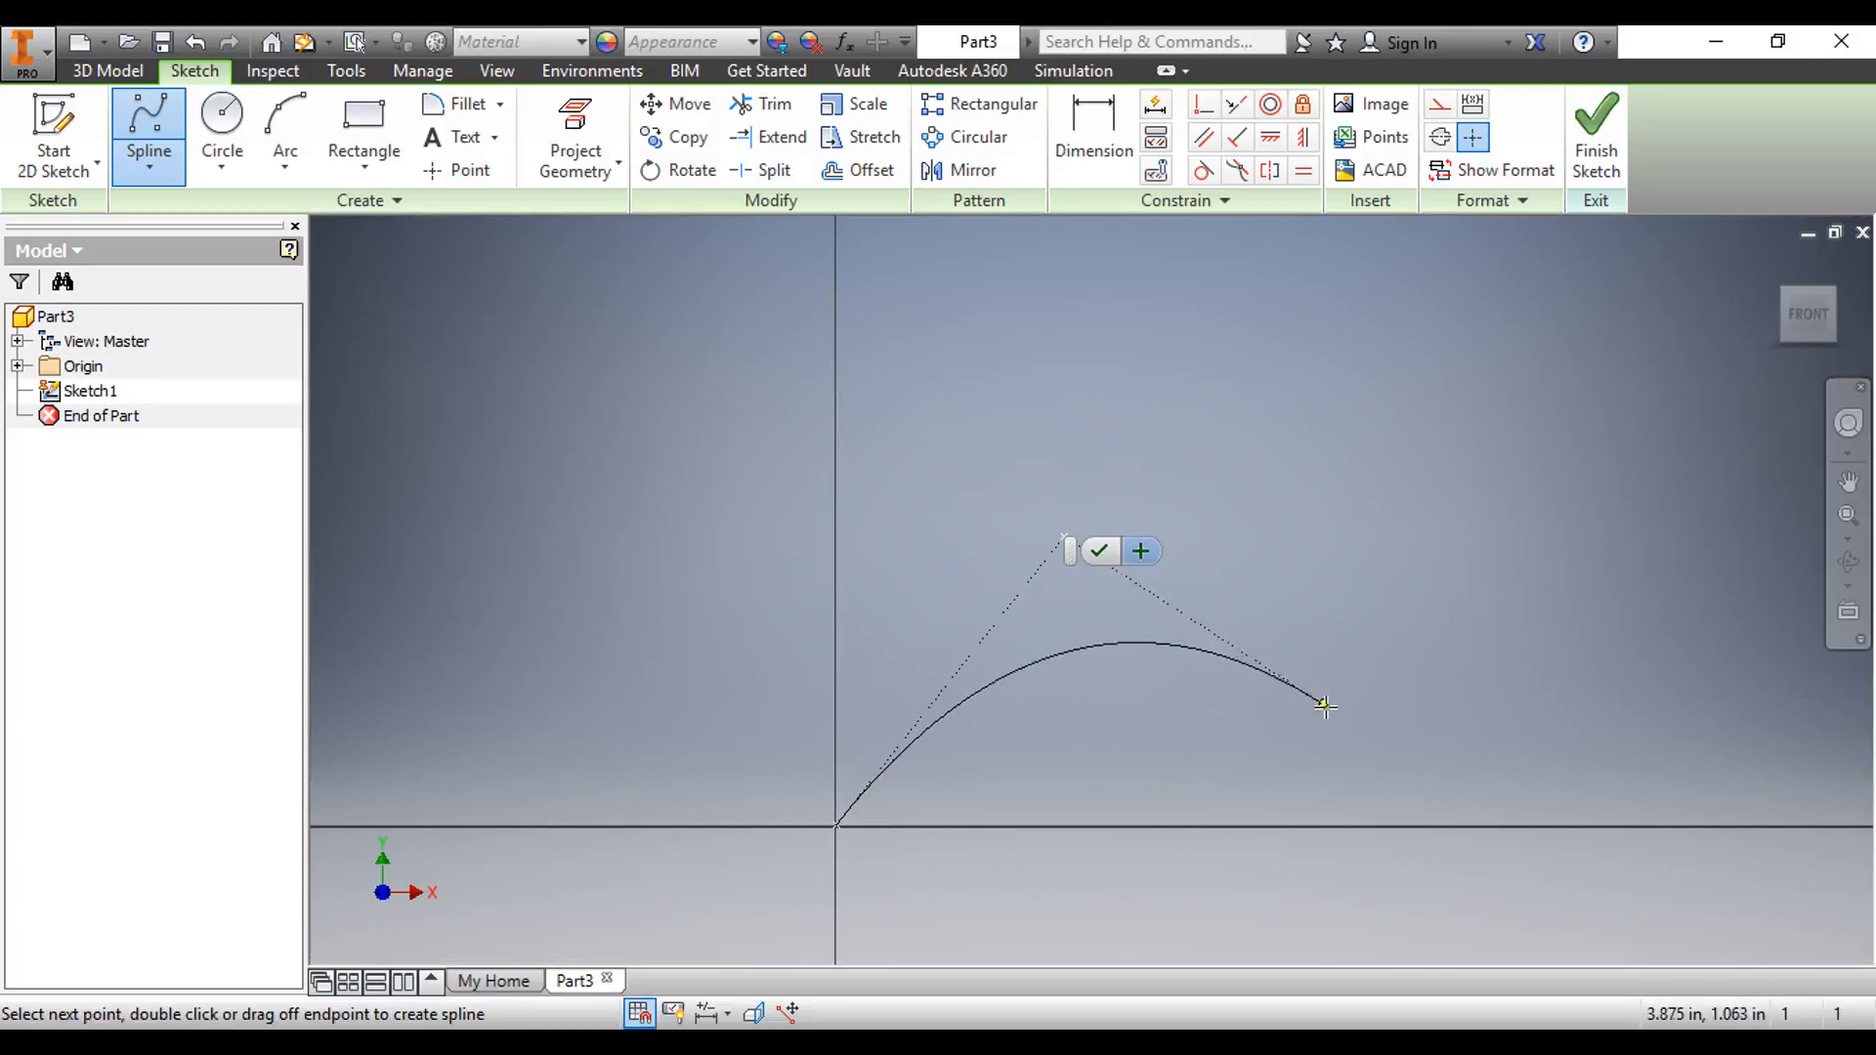
pyautogui.click(1416, 826)
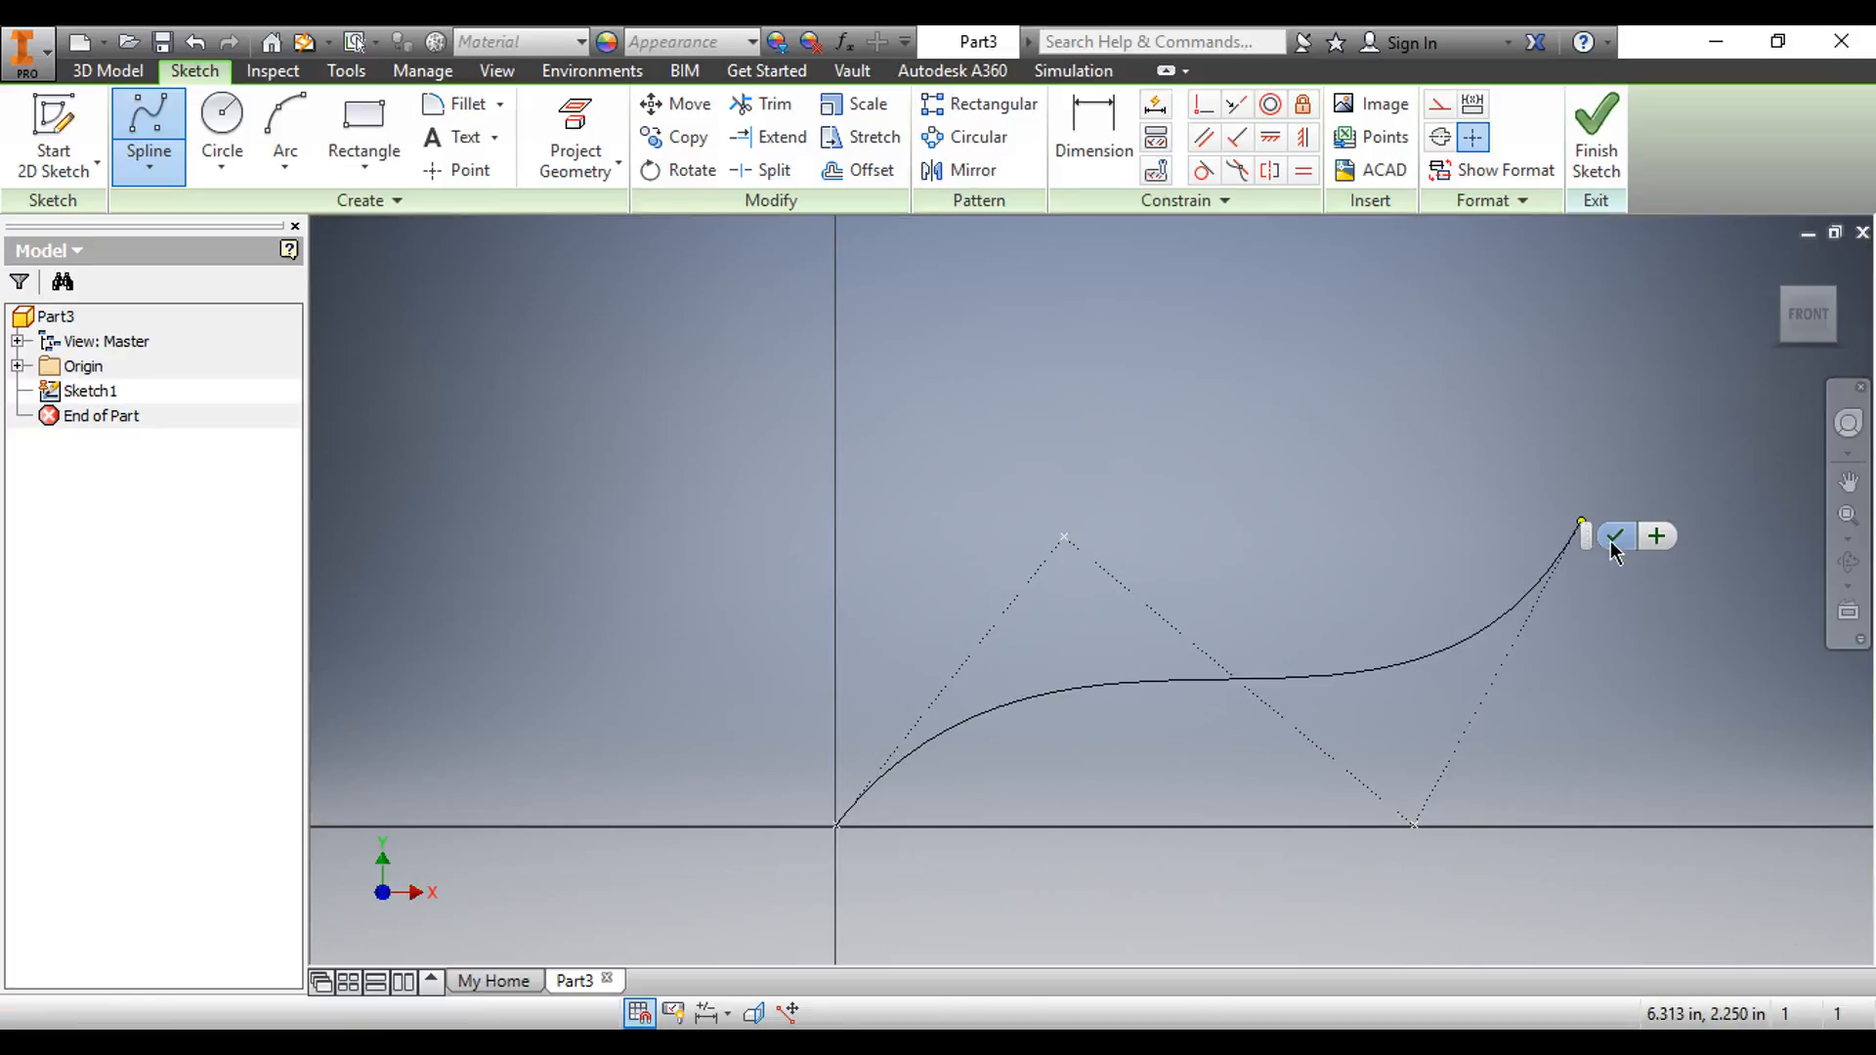
pyautogui.click(1614, 537)
# - Reshape the spline by repositioning its two middle control vertices, one left of the vertical axis and the other below the horizontal axis
pyautogui.scroll(-3, 1510, 705)
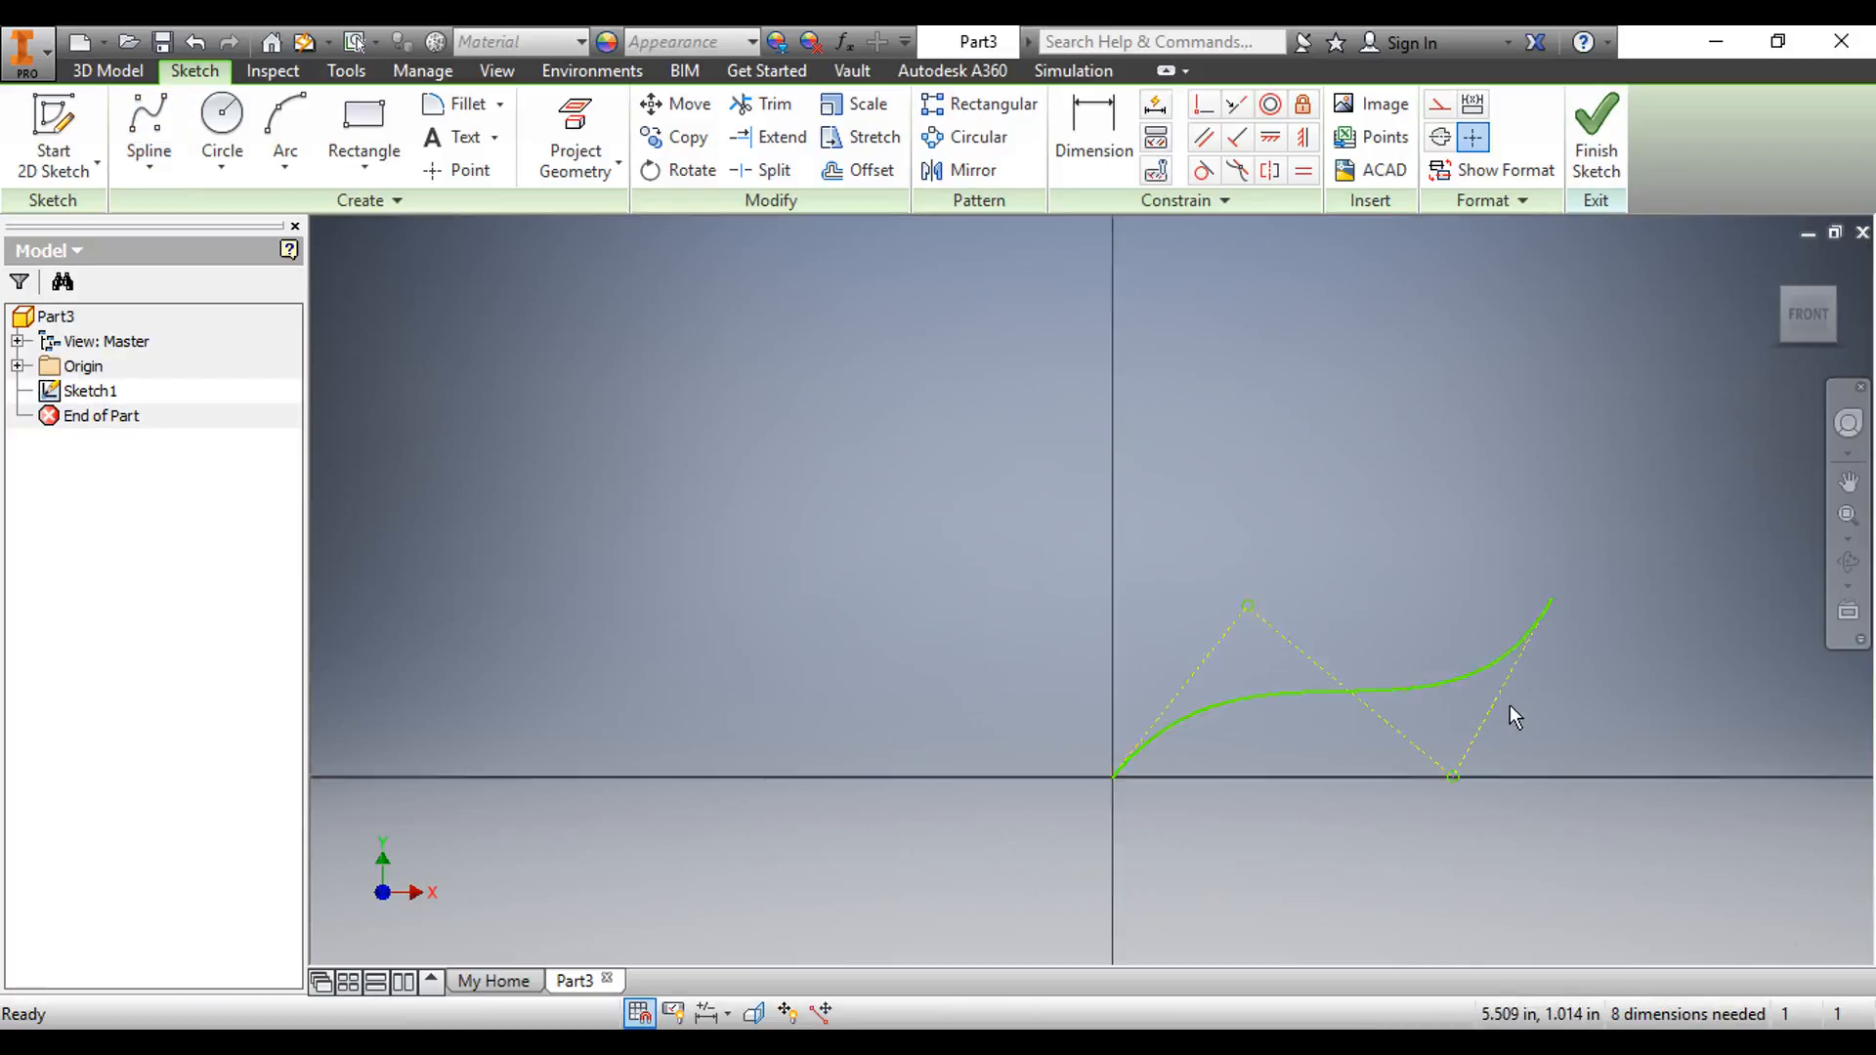
pyautogui.scroll(1, 1466, 704)
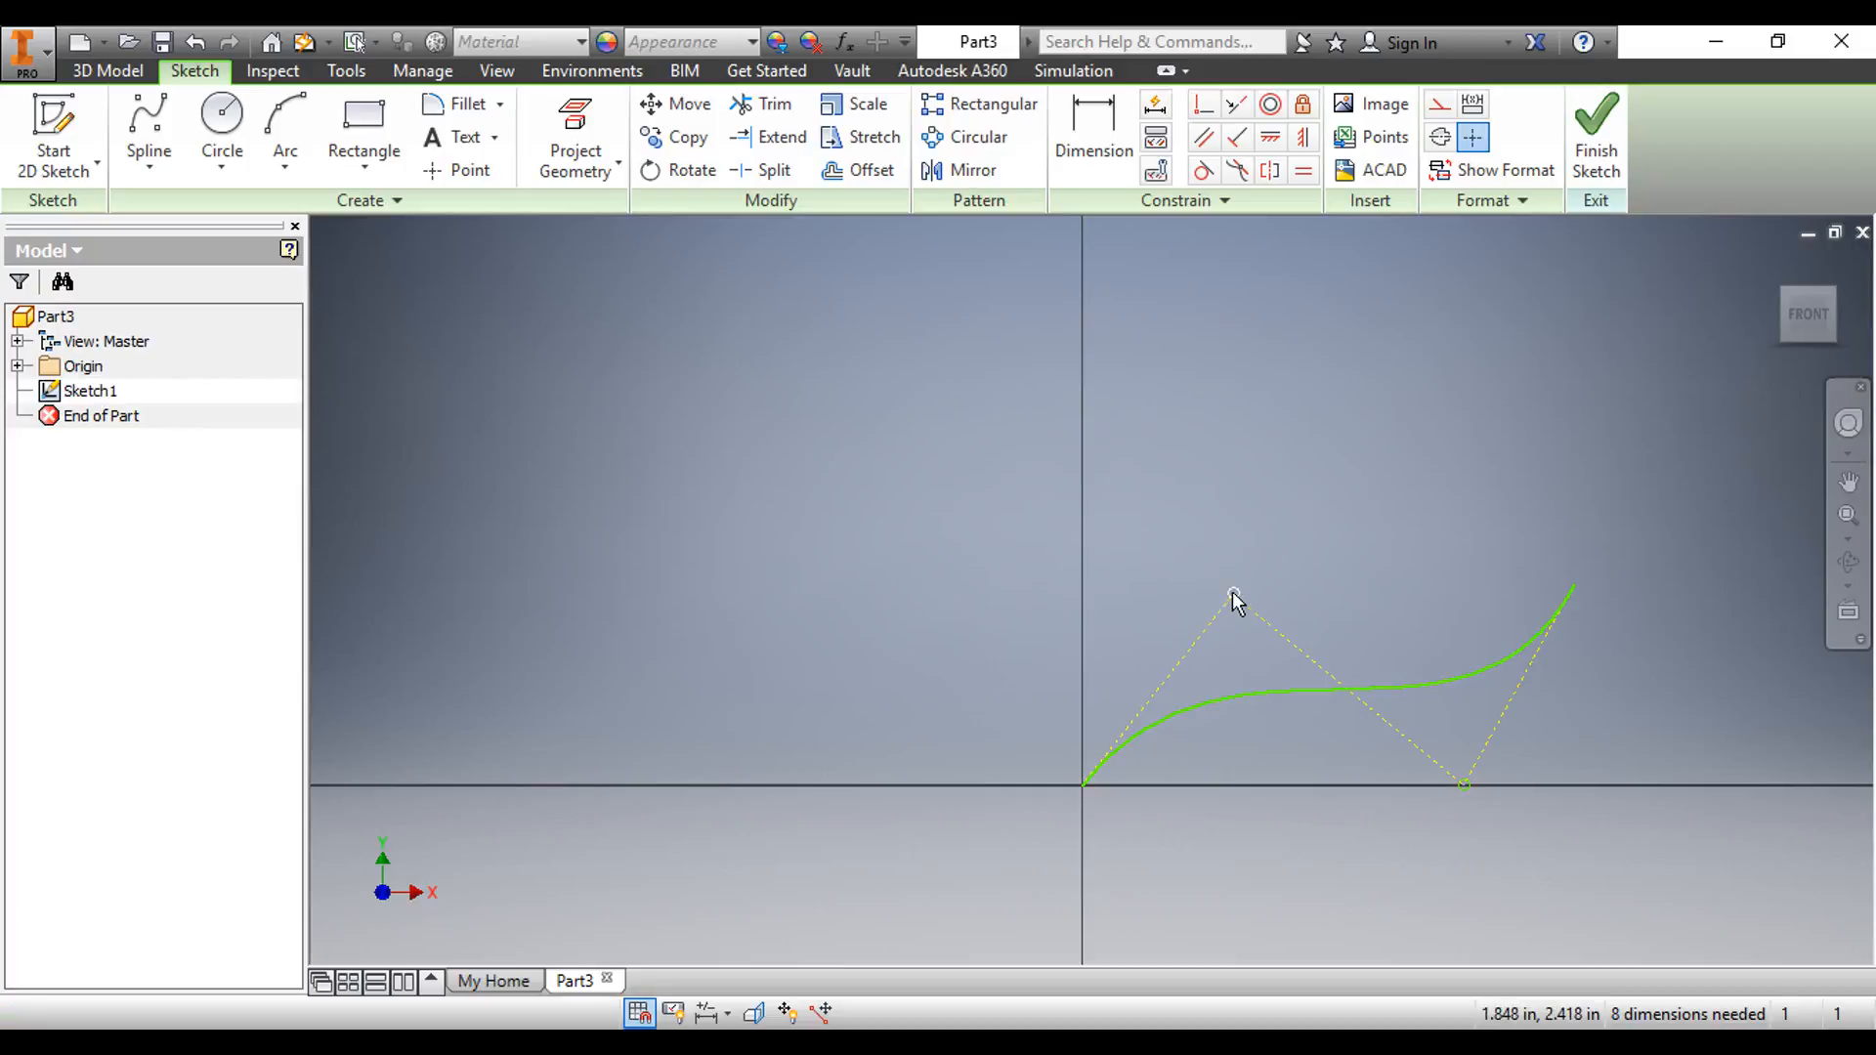
pyautogui.moveTo(1231, 598); pyautogui.dragTo(1193, 333)
pyautogui.moveTo(1463, 785); pyautogui.dragTo(1189, 897)
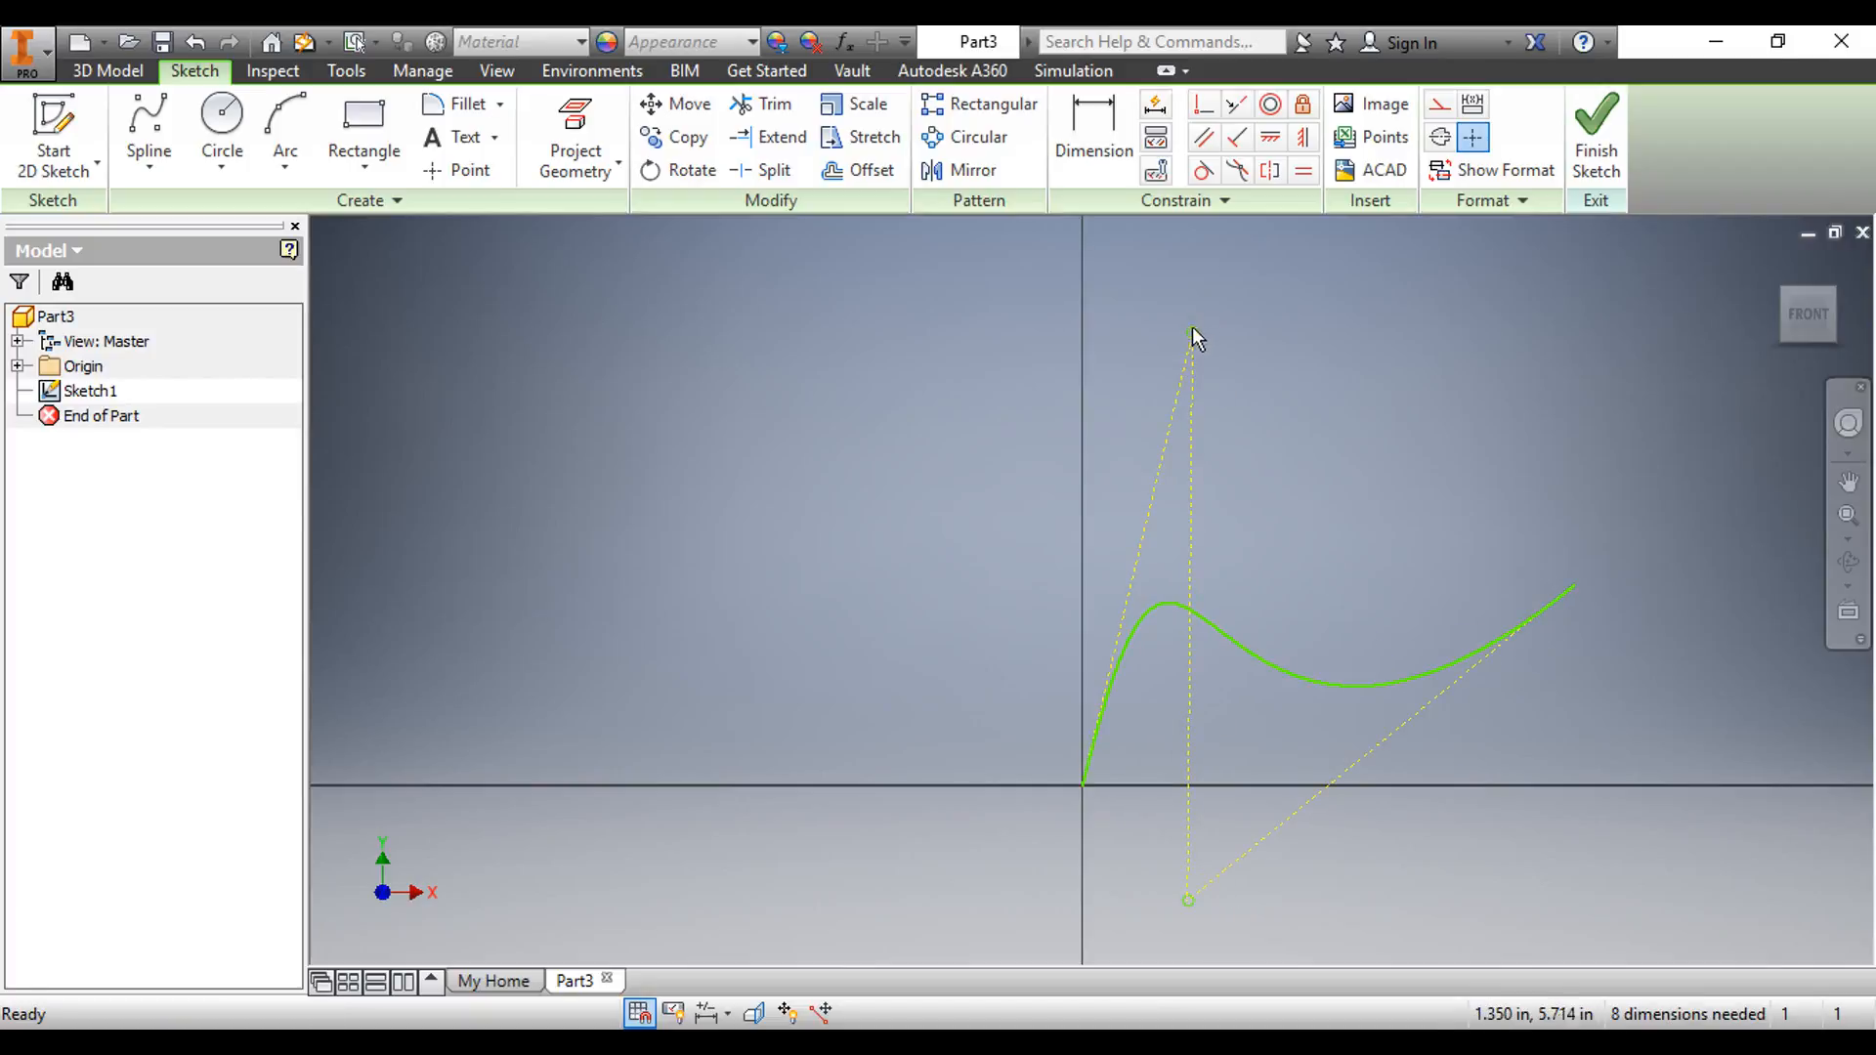
pyautogui.moveTo(1192, 328); pyautogui.dragTo(1389, 314)
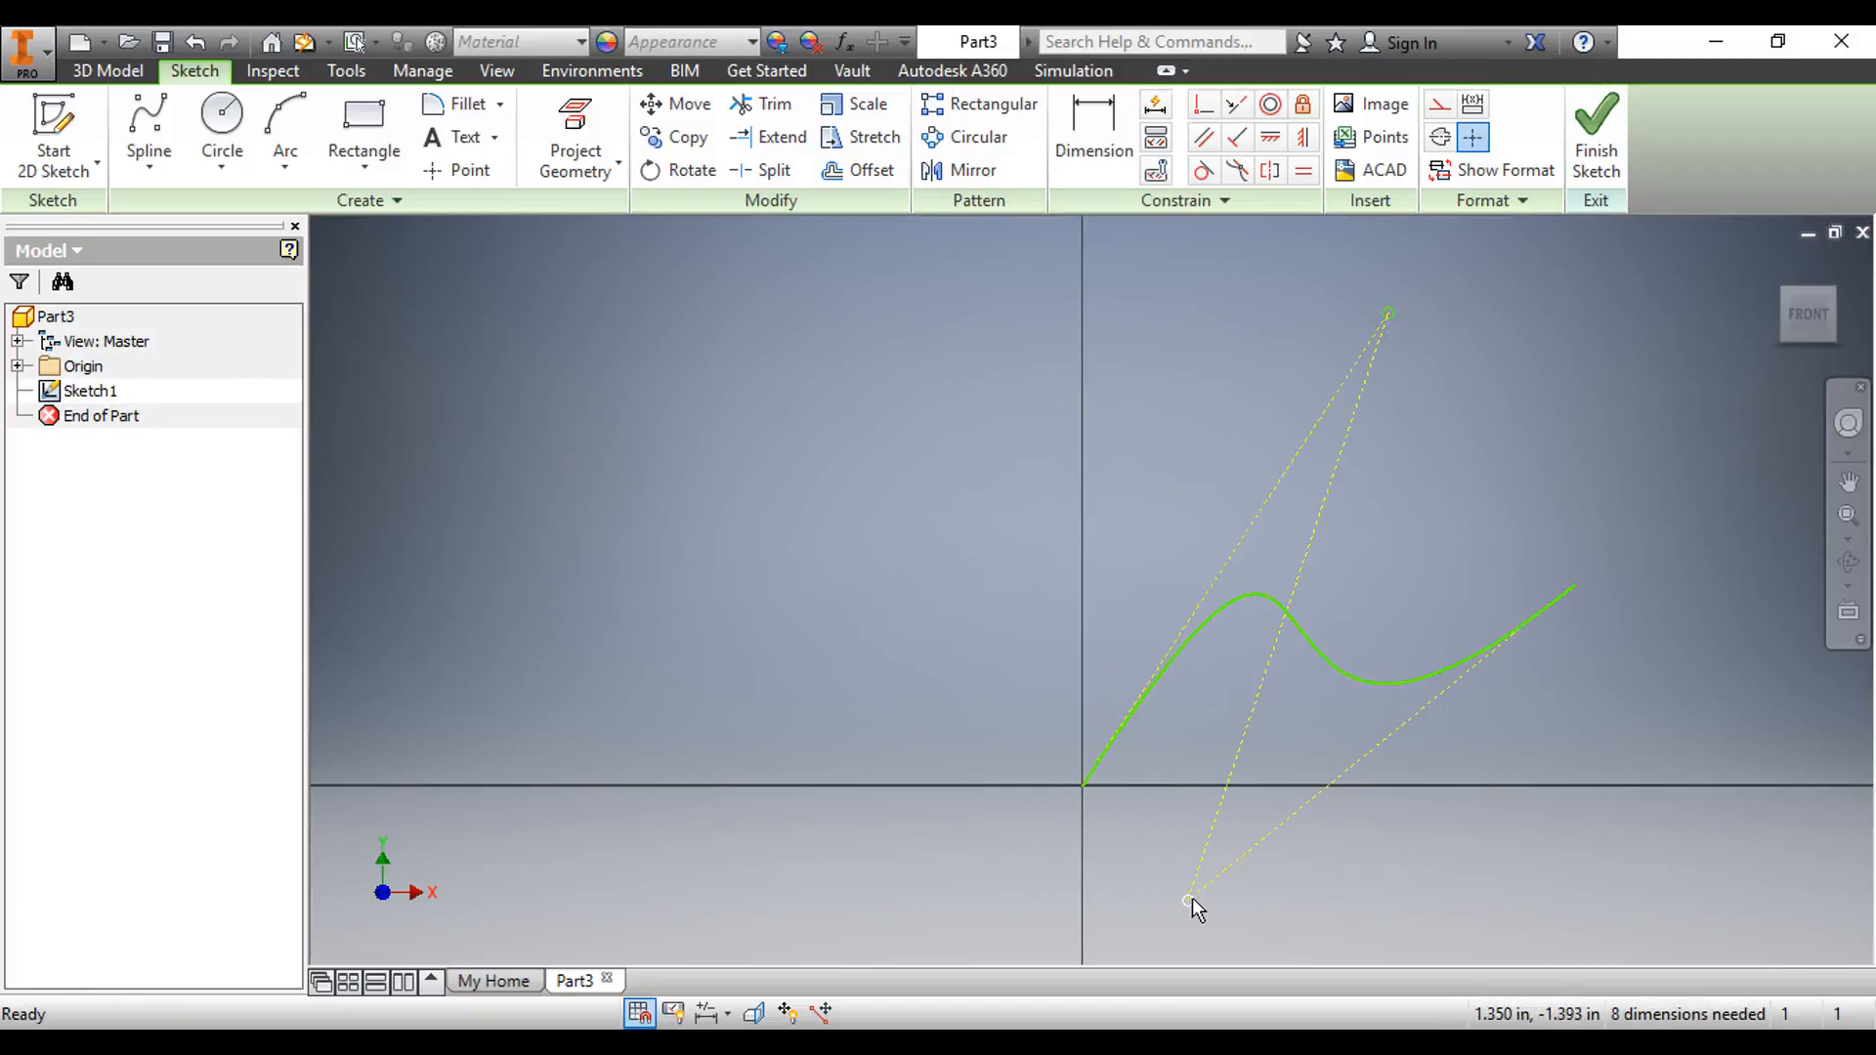
pyautogui.moveTo(1192, 899); pyautogui.dragTo(1479, 819)
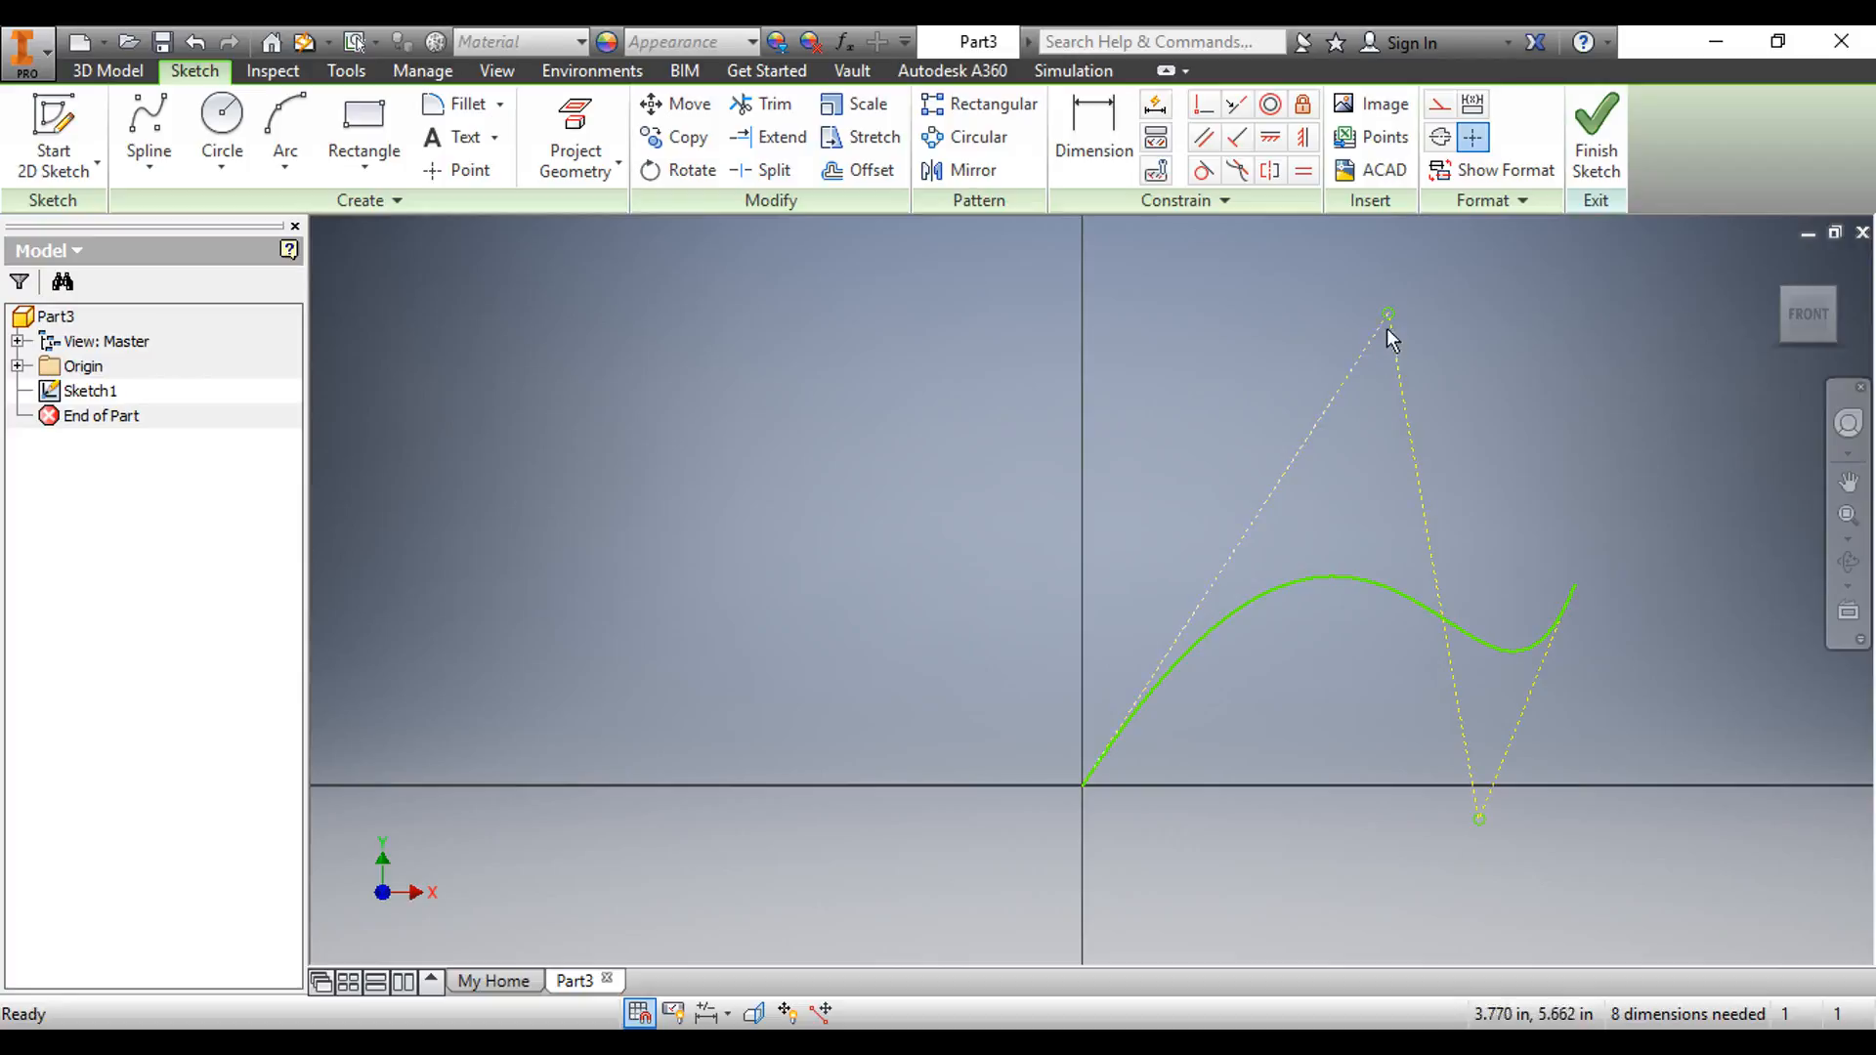
pyautogui.moveTo(1388, 328); pyautogui.dragTo(1203, 413)
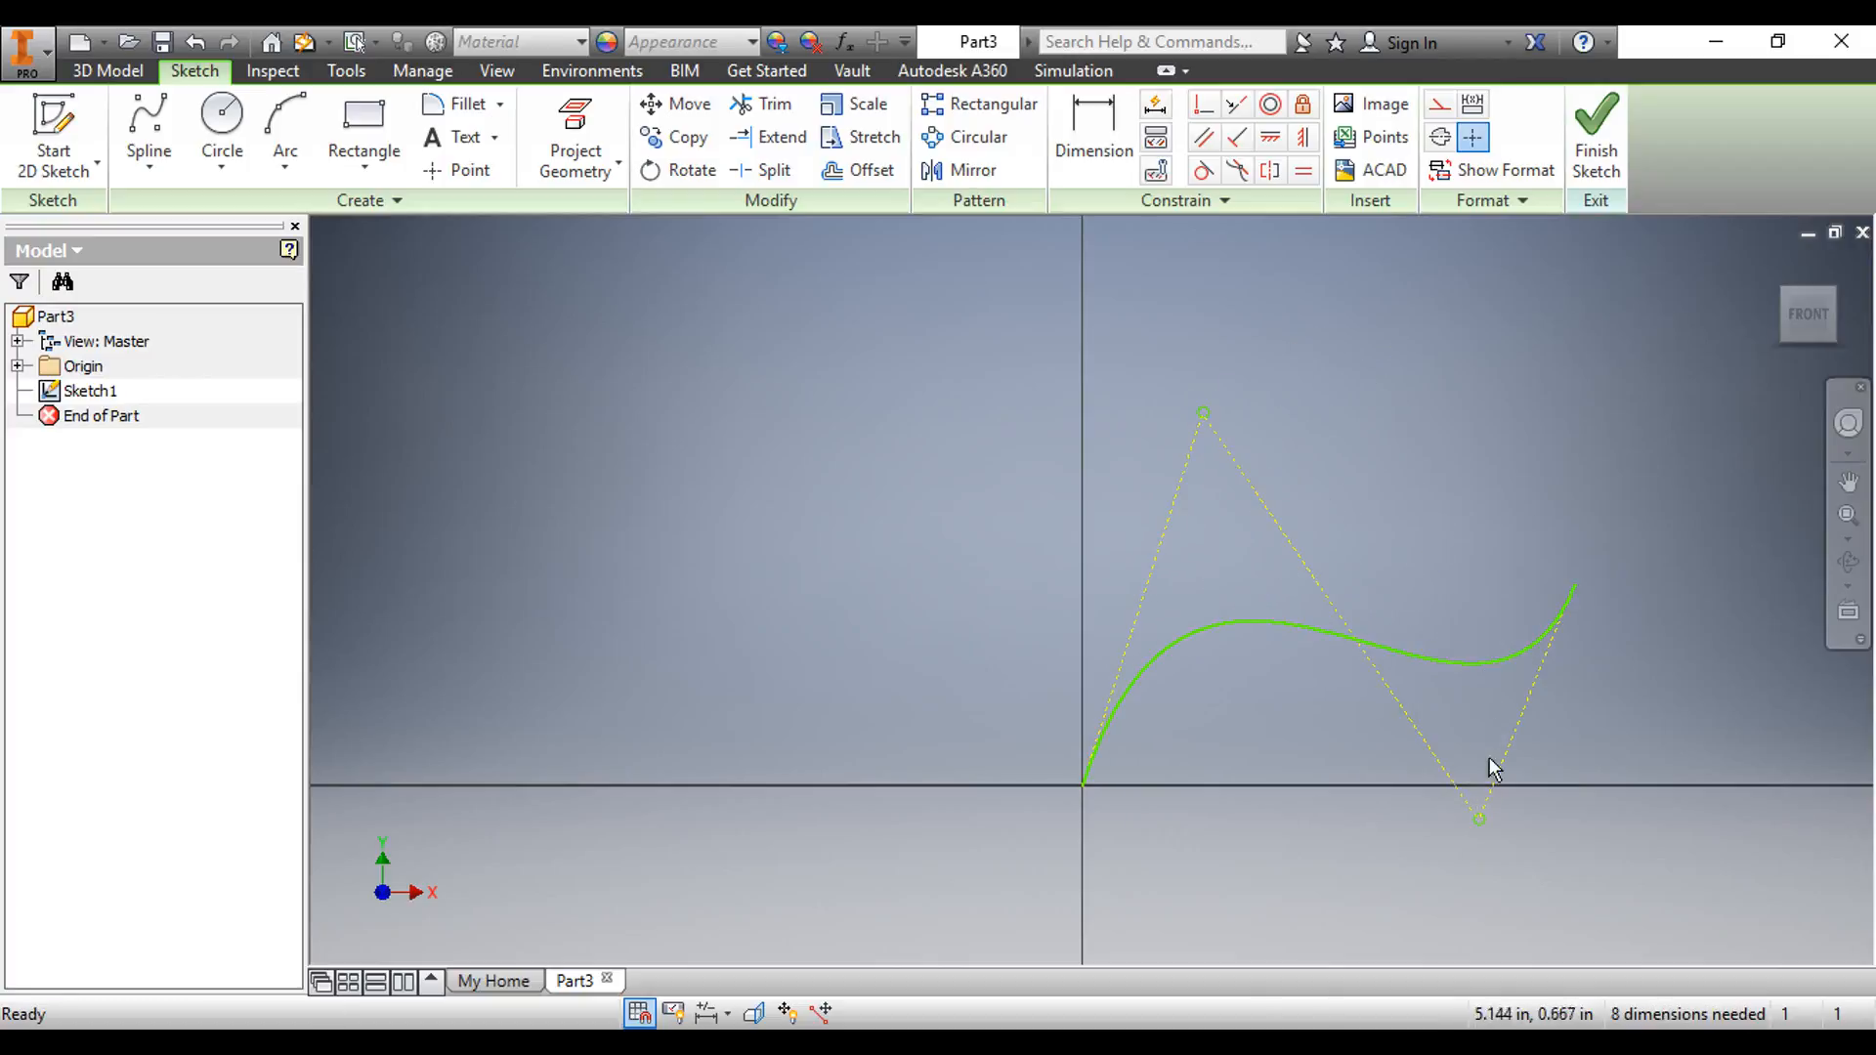
pyautogui.moveTo(1481, 819); pyautogui.dragTo(1534, 819)
pyautogui.click(1201, 415)
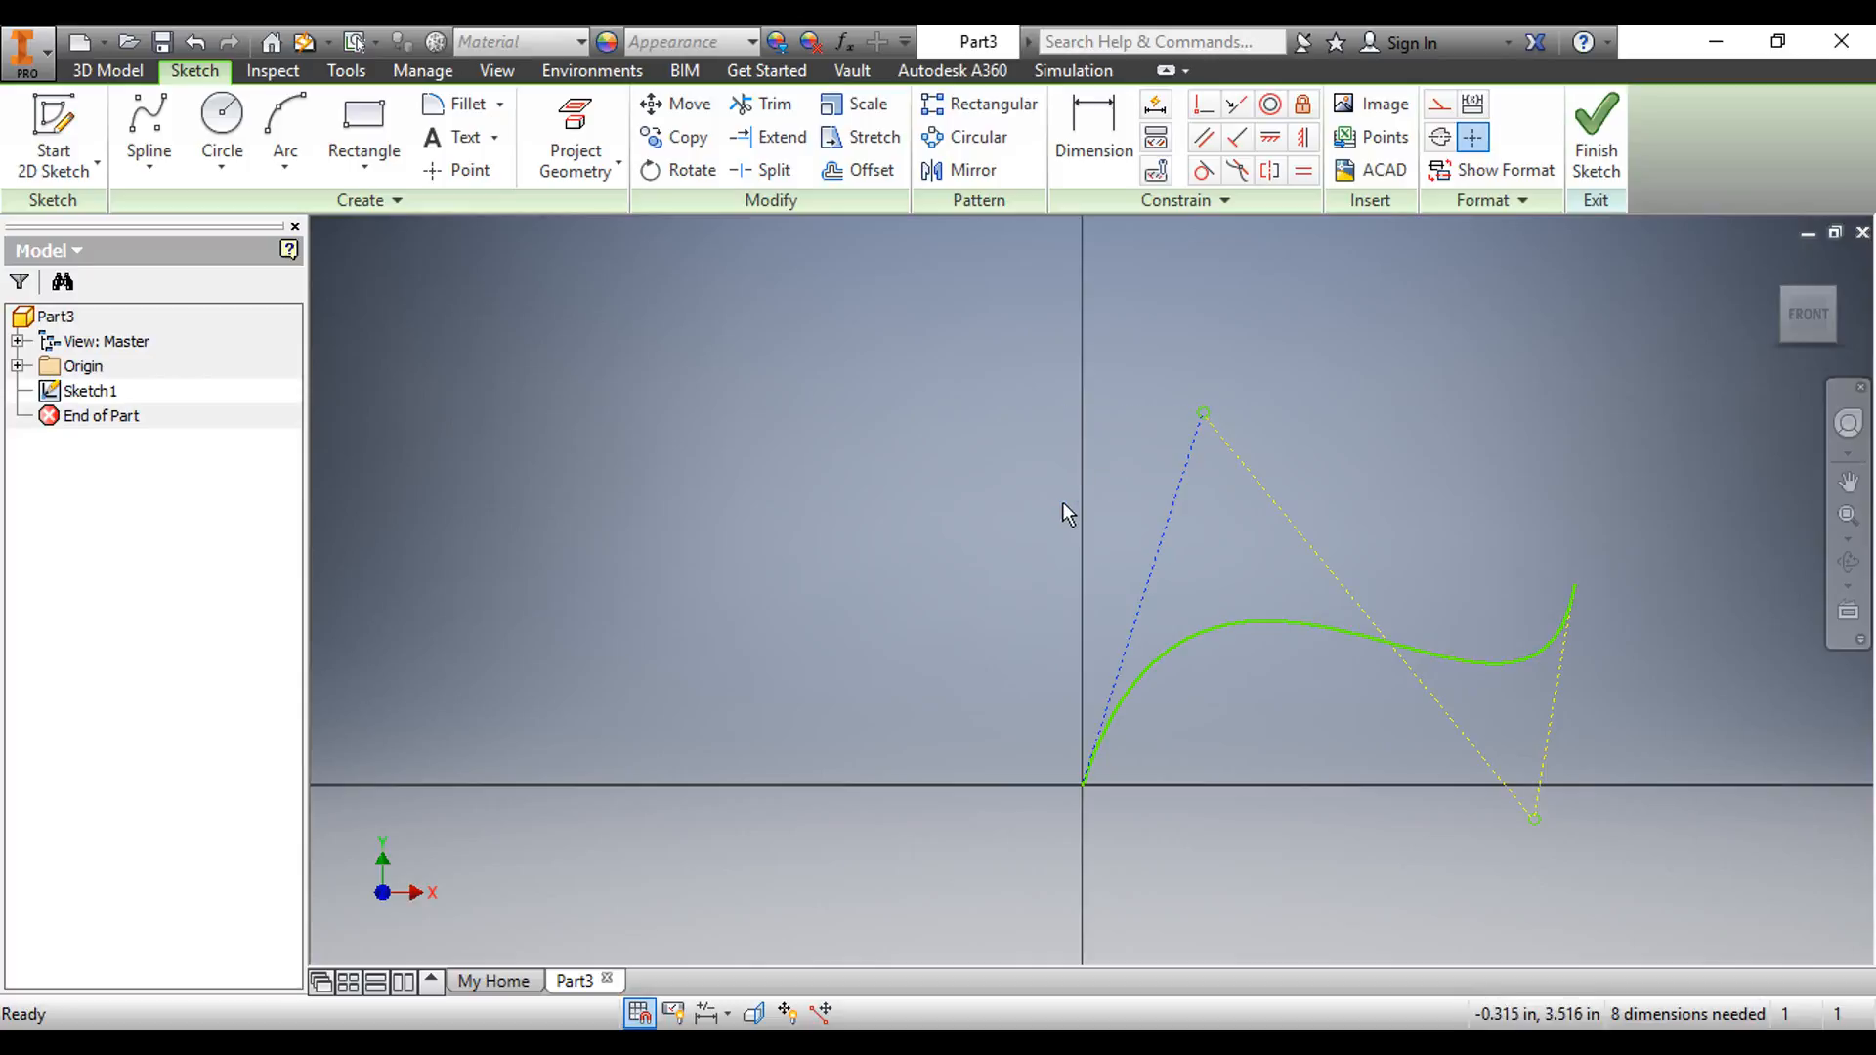
pyautogui.click(1208, 415)
pyautogui.moveTo(1208, 411); pyautogui.dragTo(974, 514)
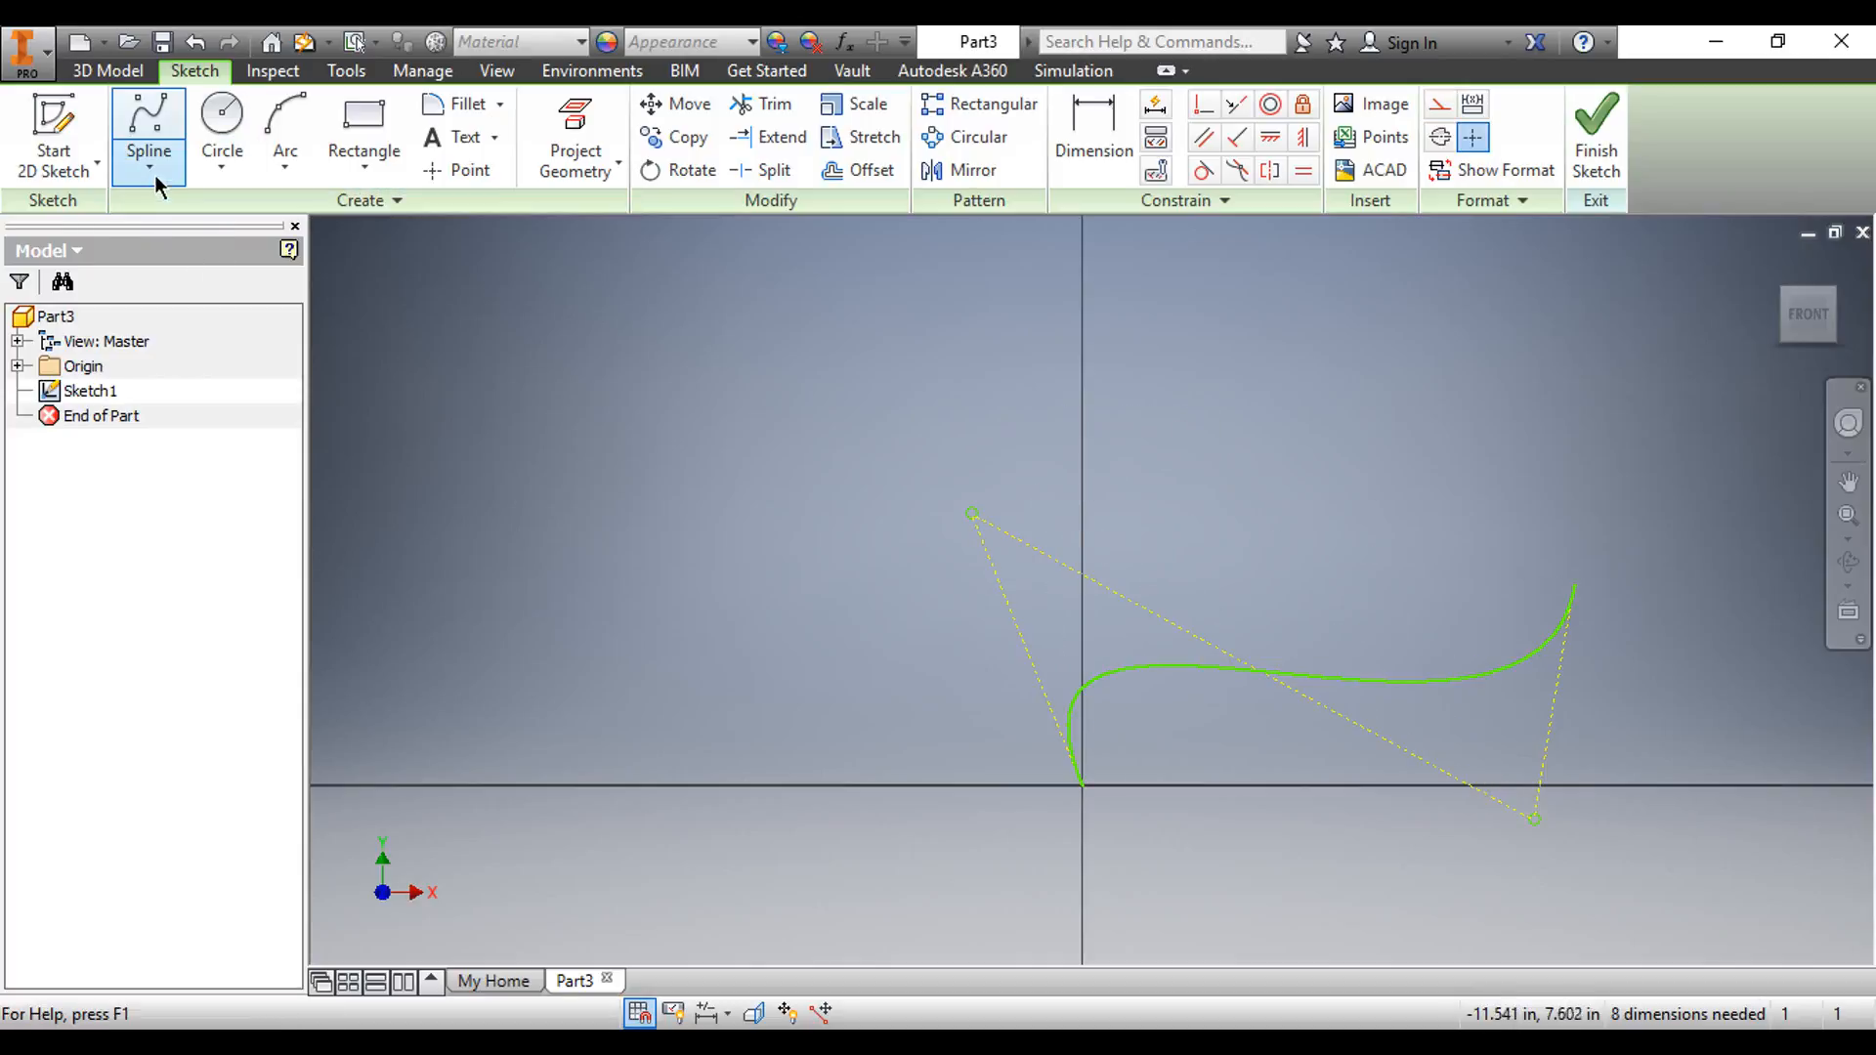
# - Delete the control vertex spline together with its control vertices
pyautogui.moveTo(870, 732); pyautogui.dragTo(1774, 616)
pyautogui.moveTo(1282, 920); pyautogui.dragTo(1126, 422)
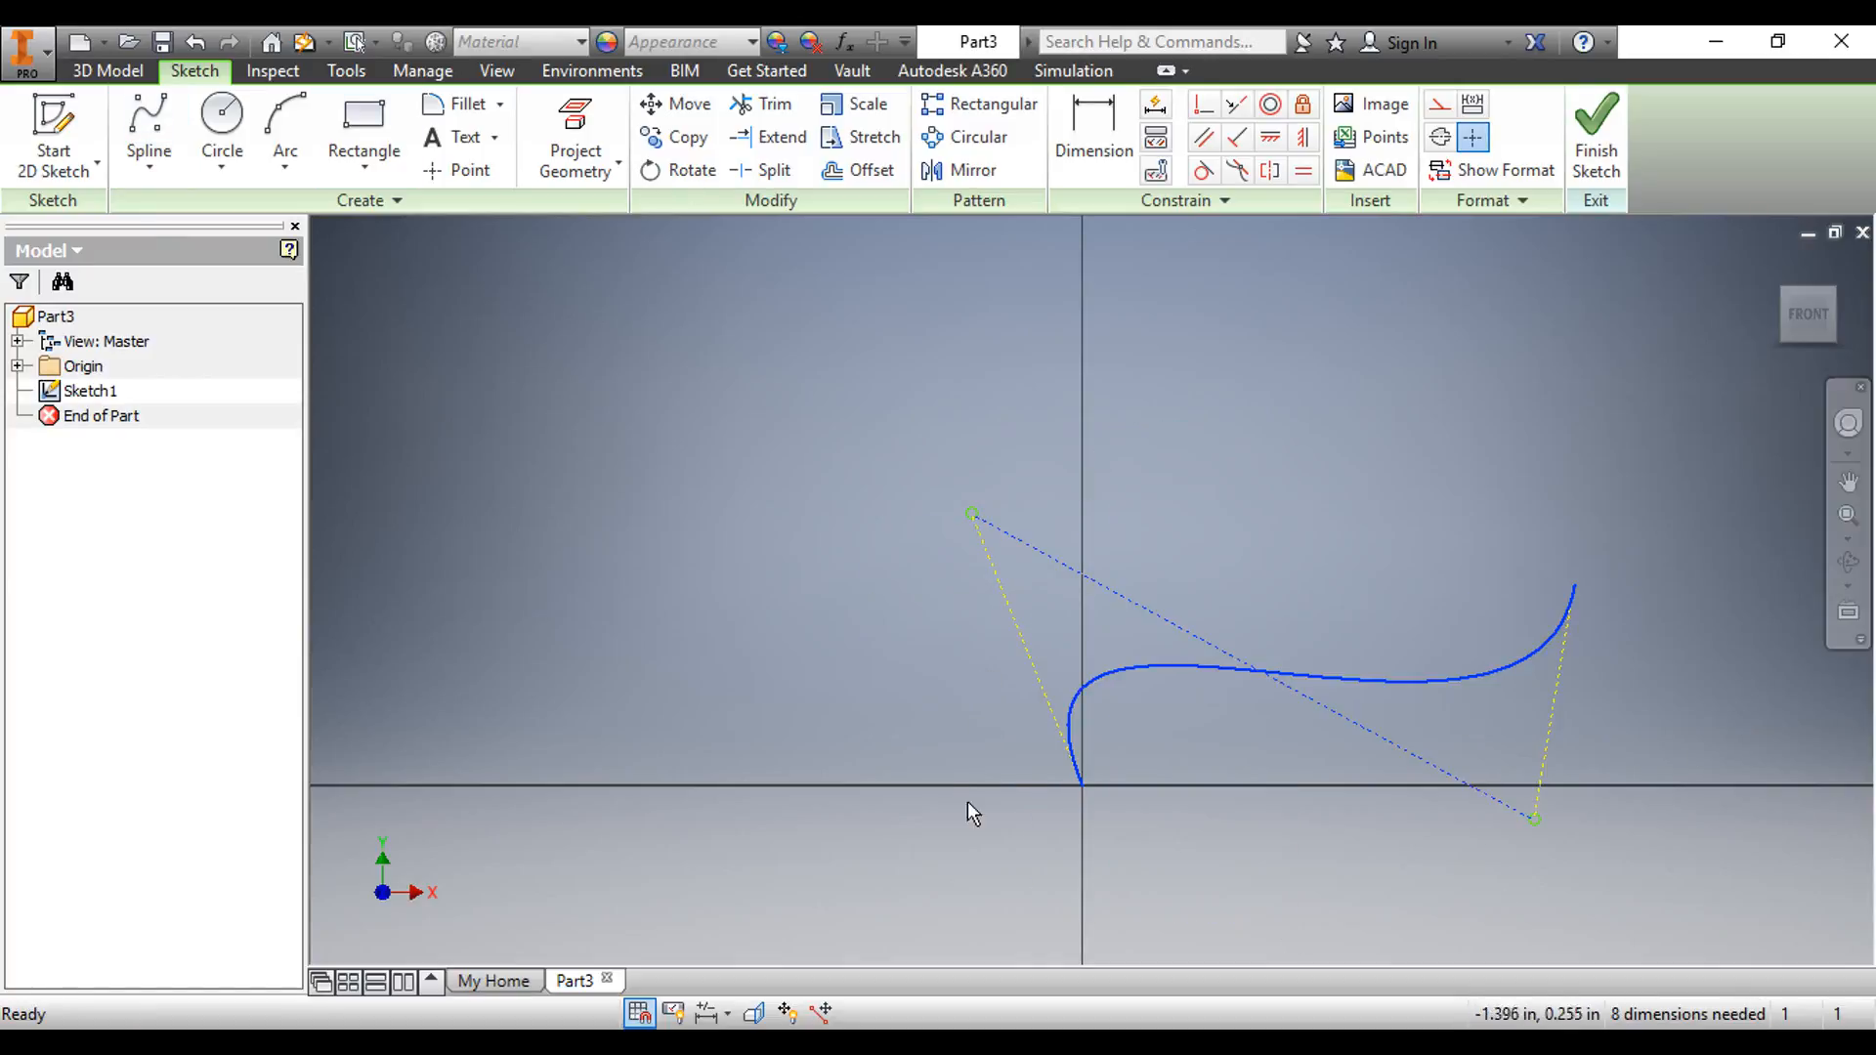
pyautogui.press('Delete')
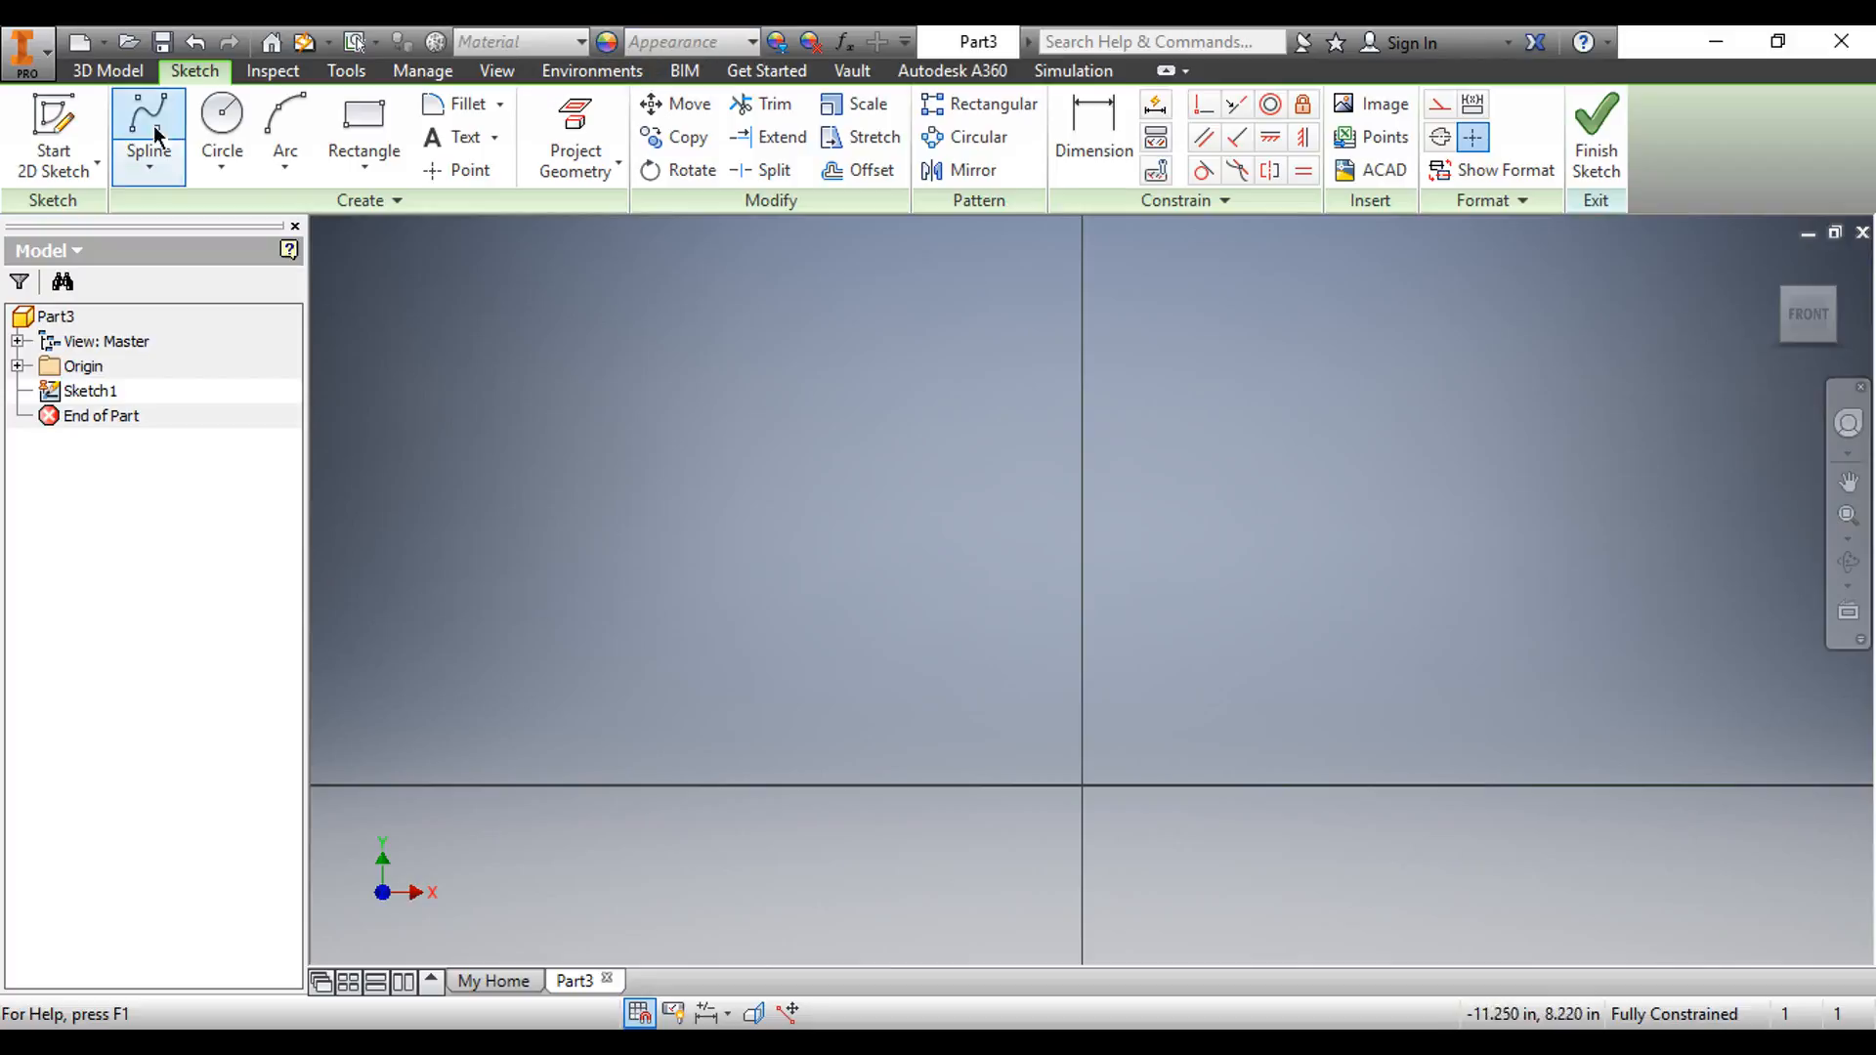
# - Start a parametric equation curve with x(t) set to t^3 and y(t) set to t
pyautogui.click(162, 170)
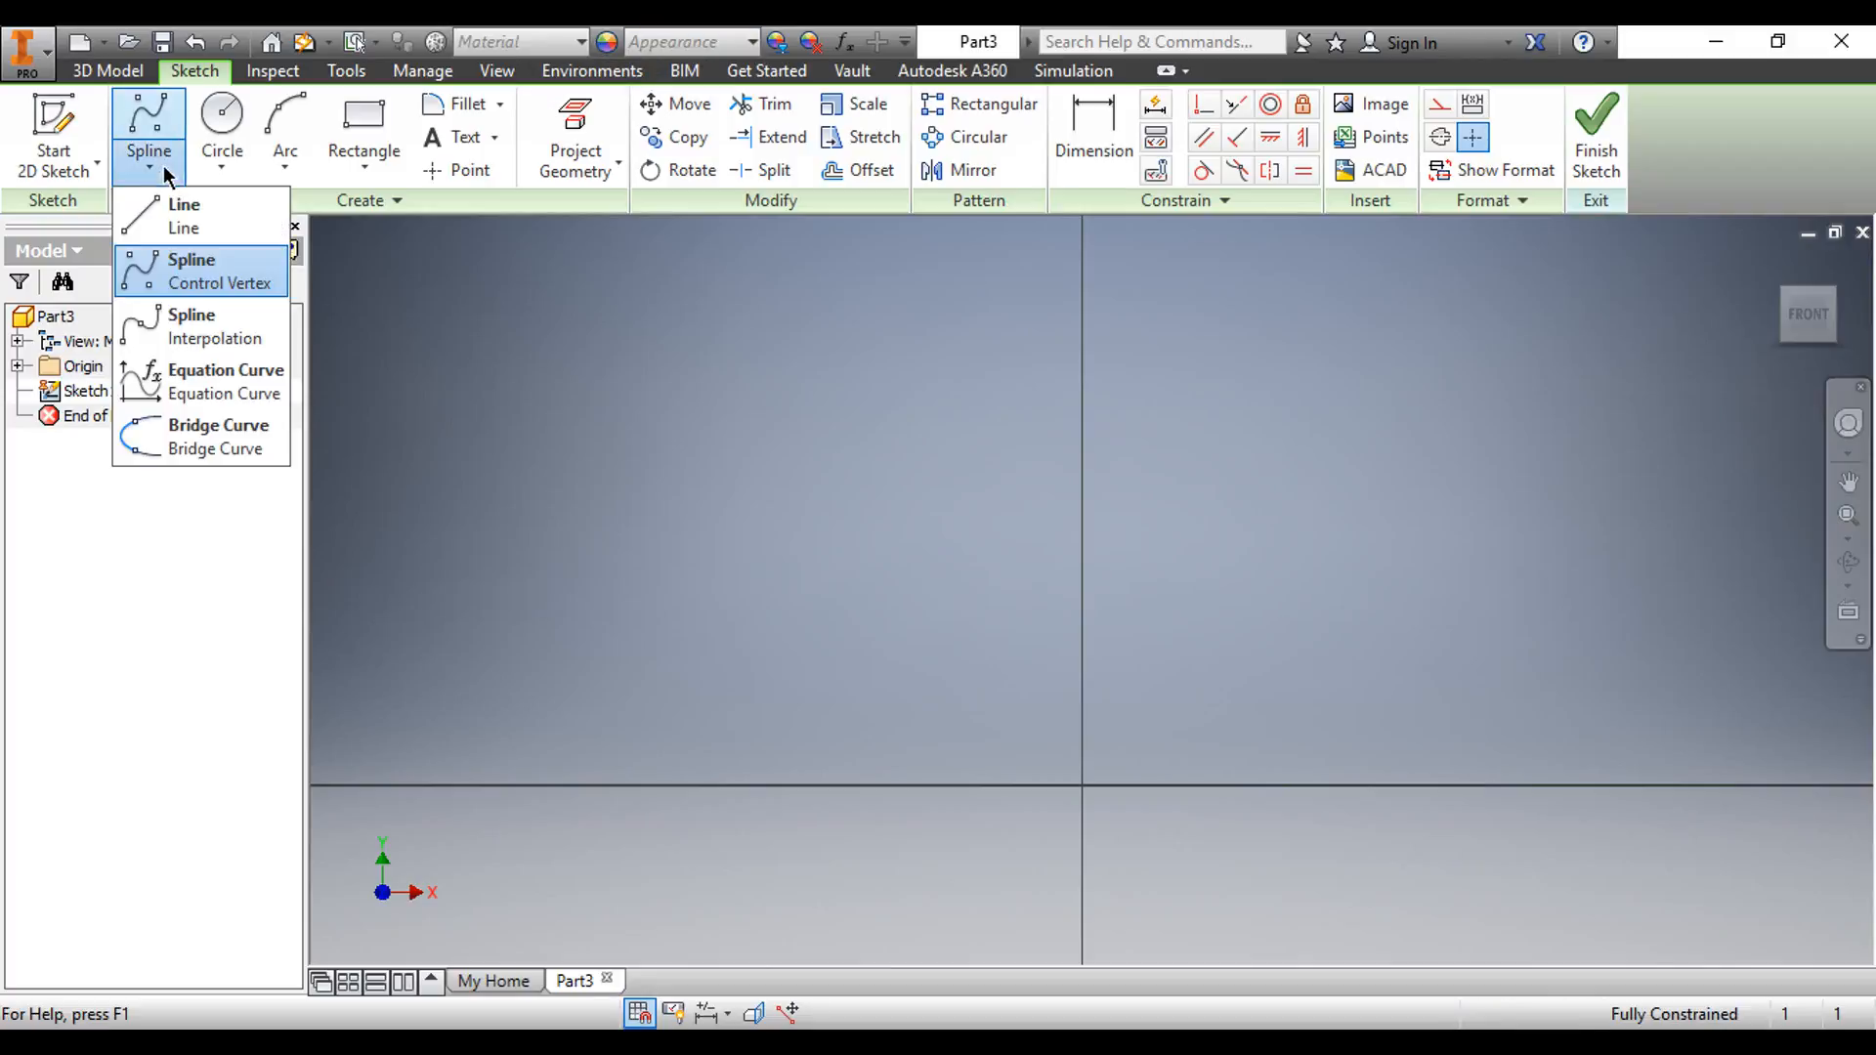
pyautogui.click(220, 392)
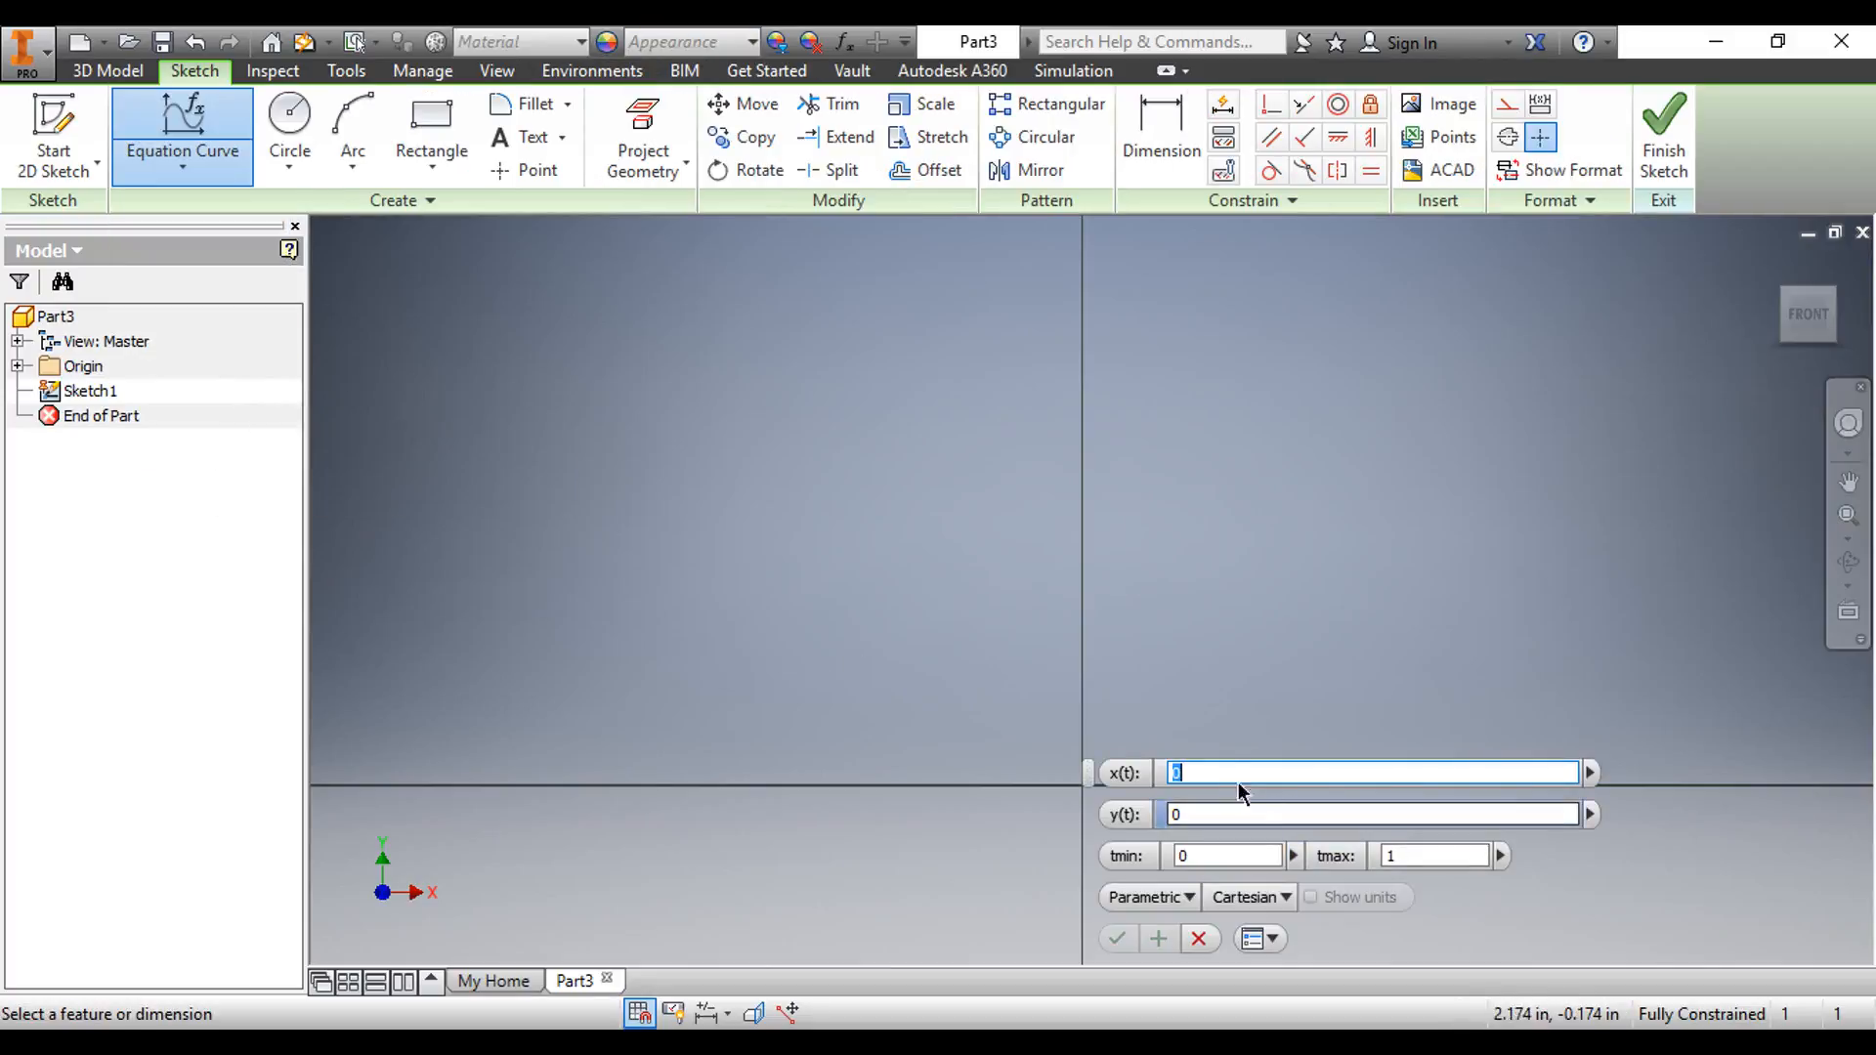
pyautogui.press('Tab')
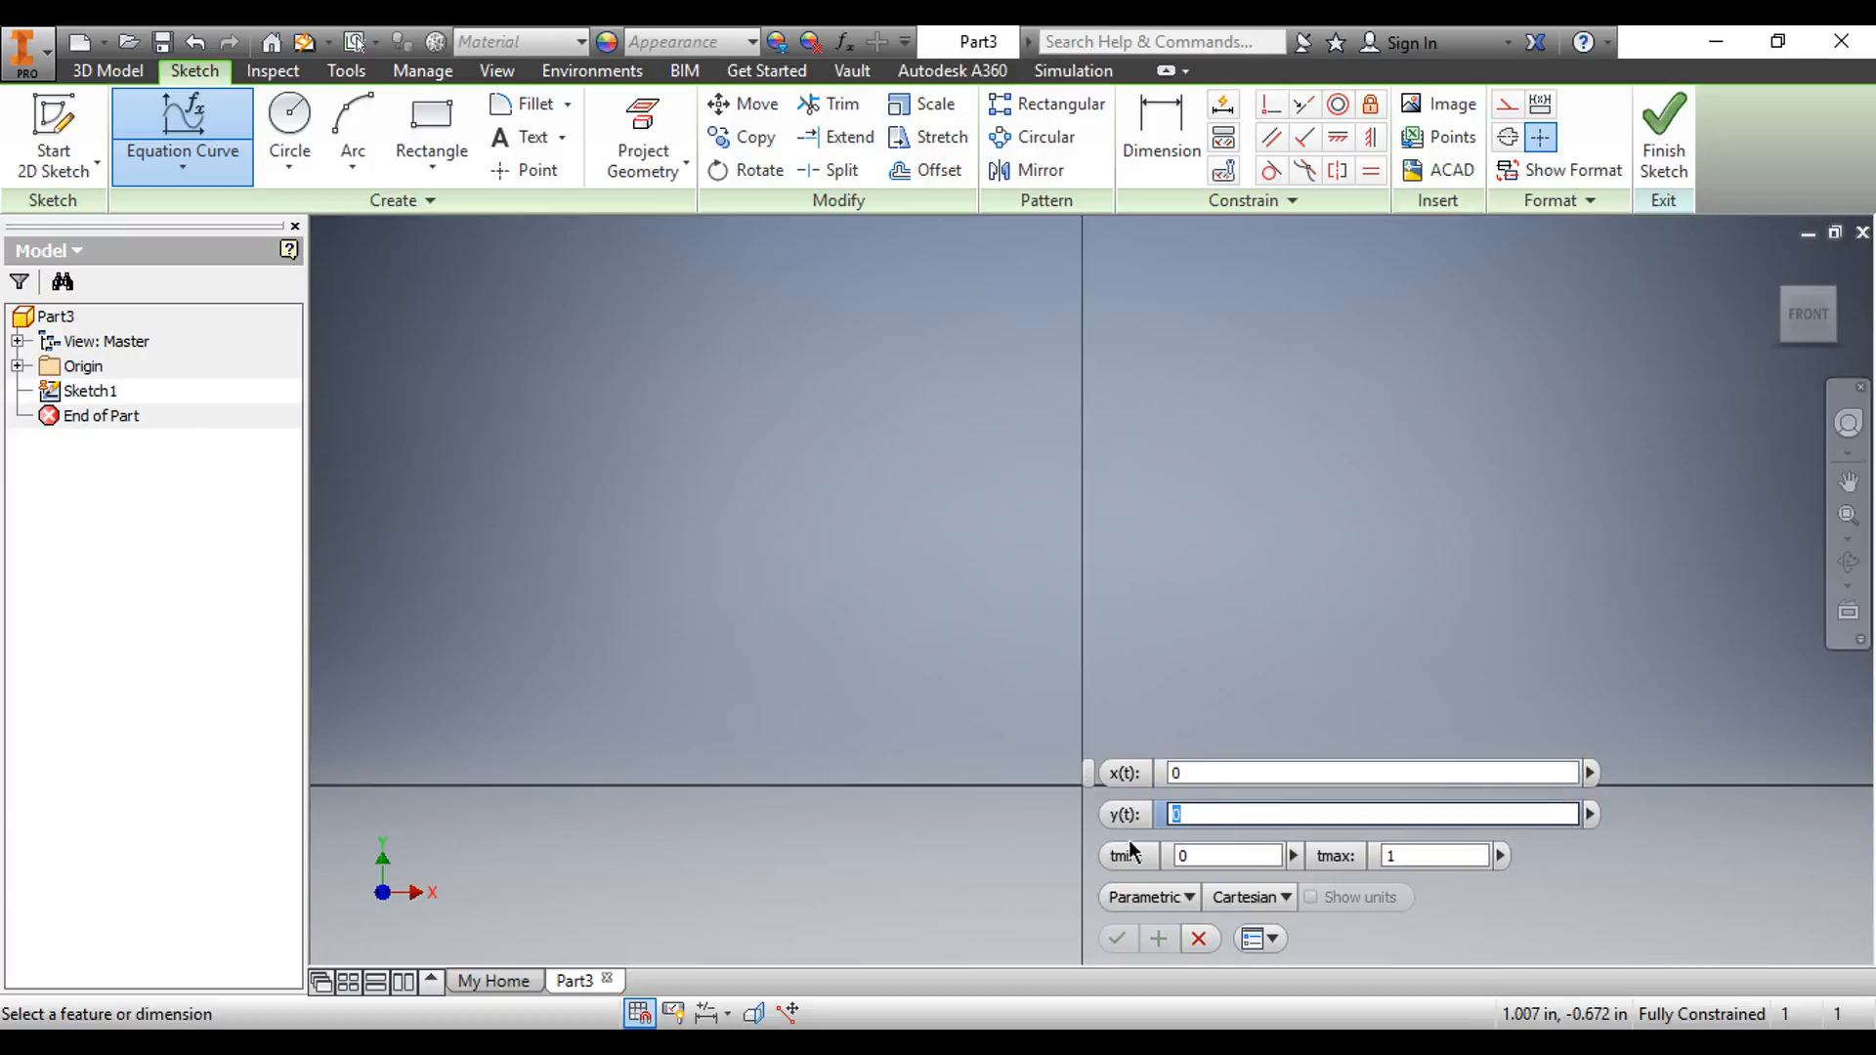
pyautogui.write('t')
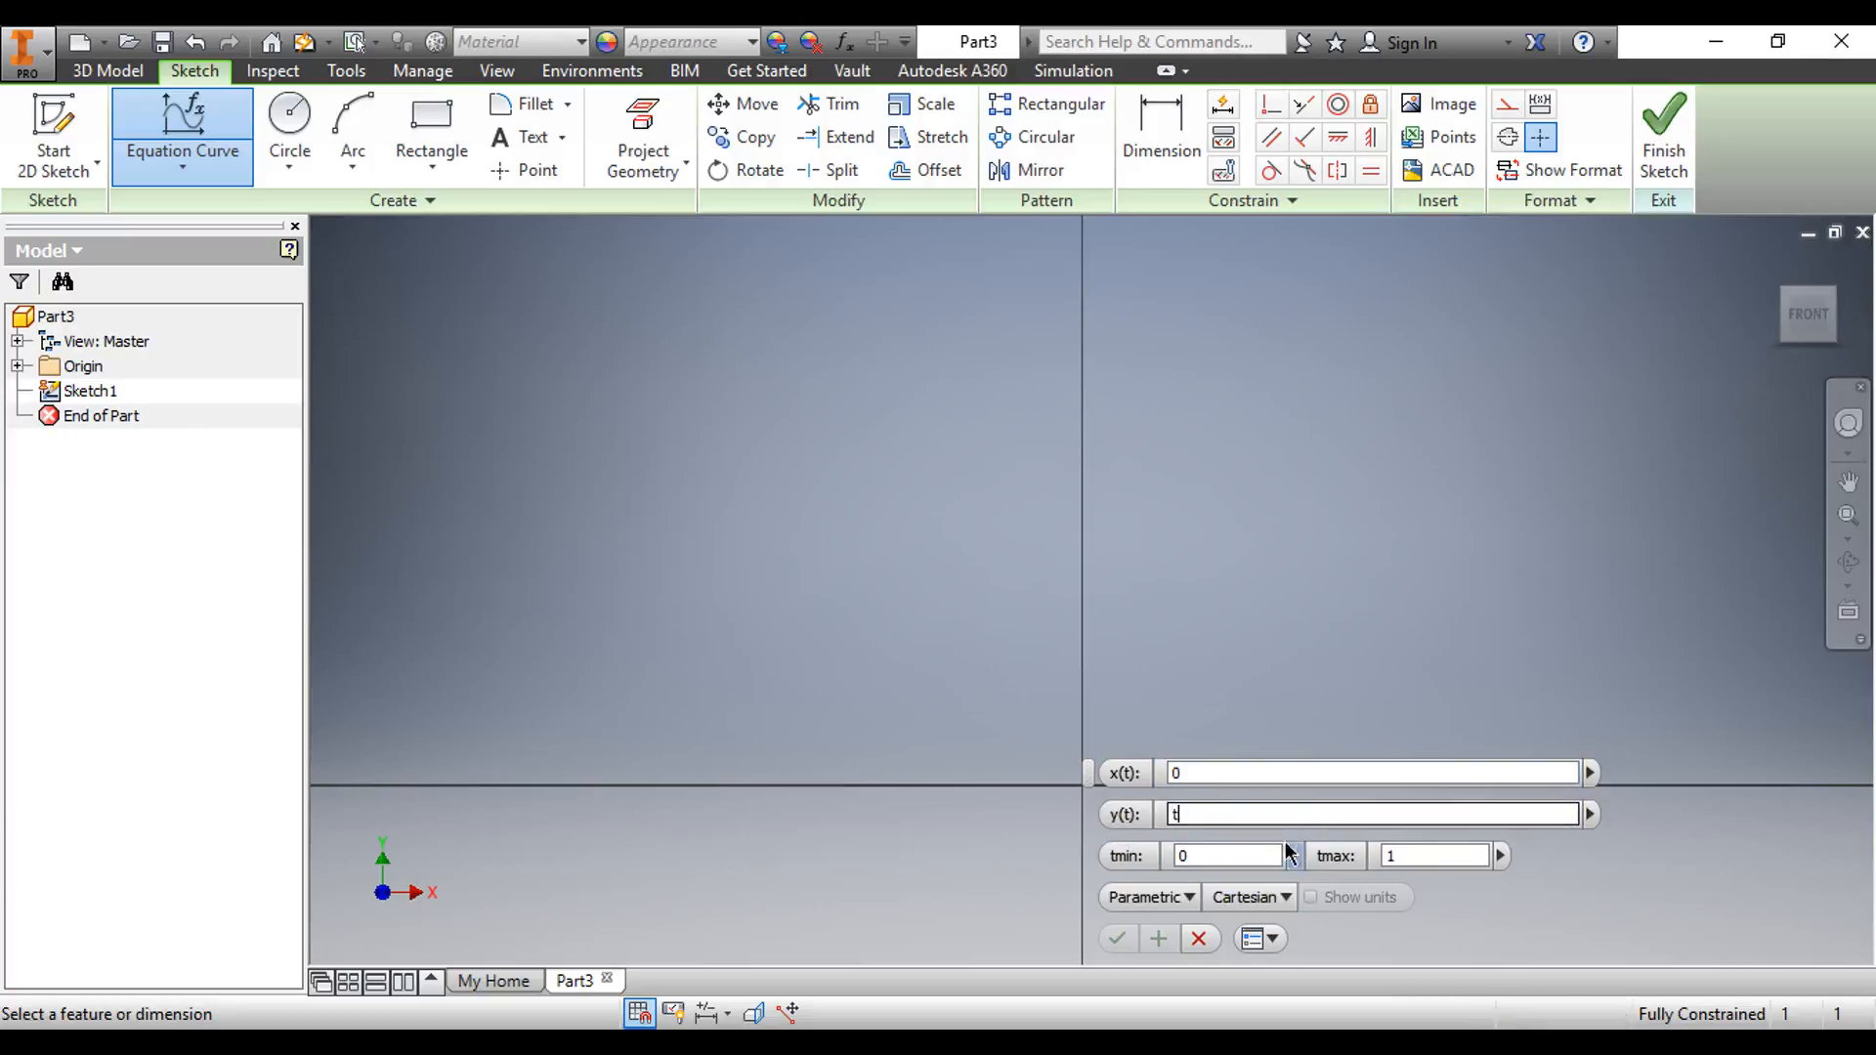
pyautogui.click(1197, 772)
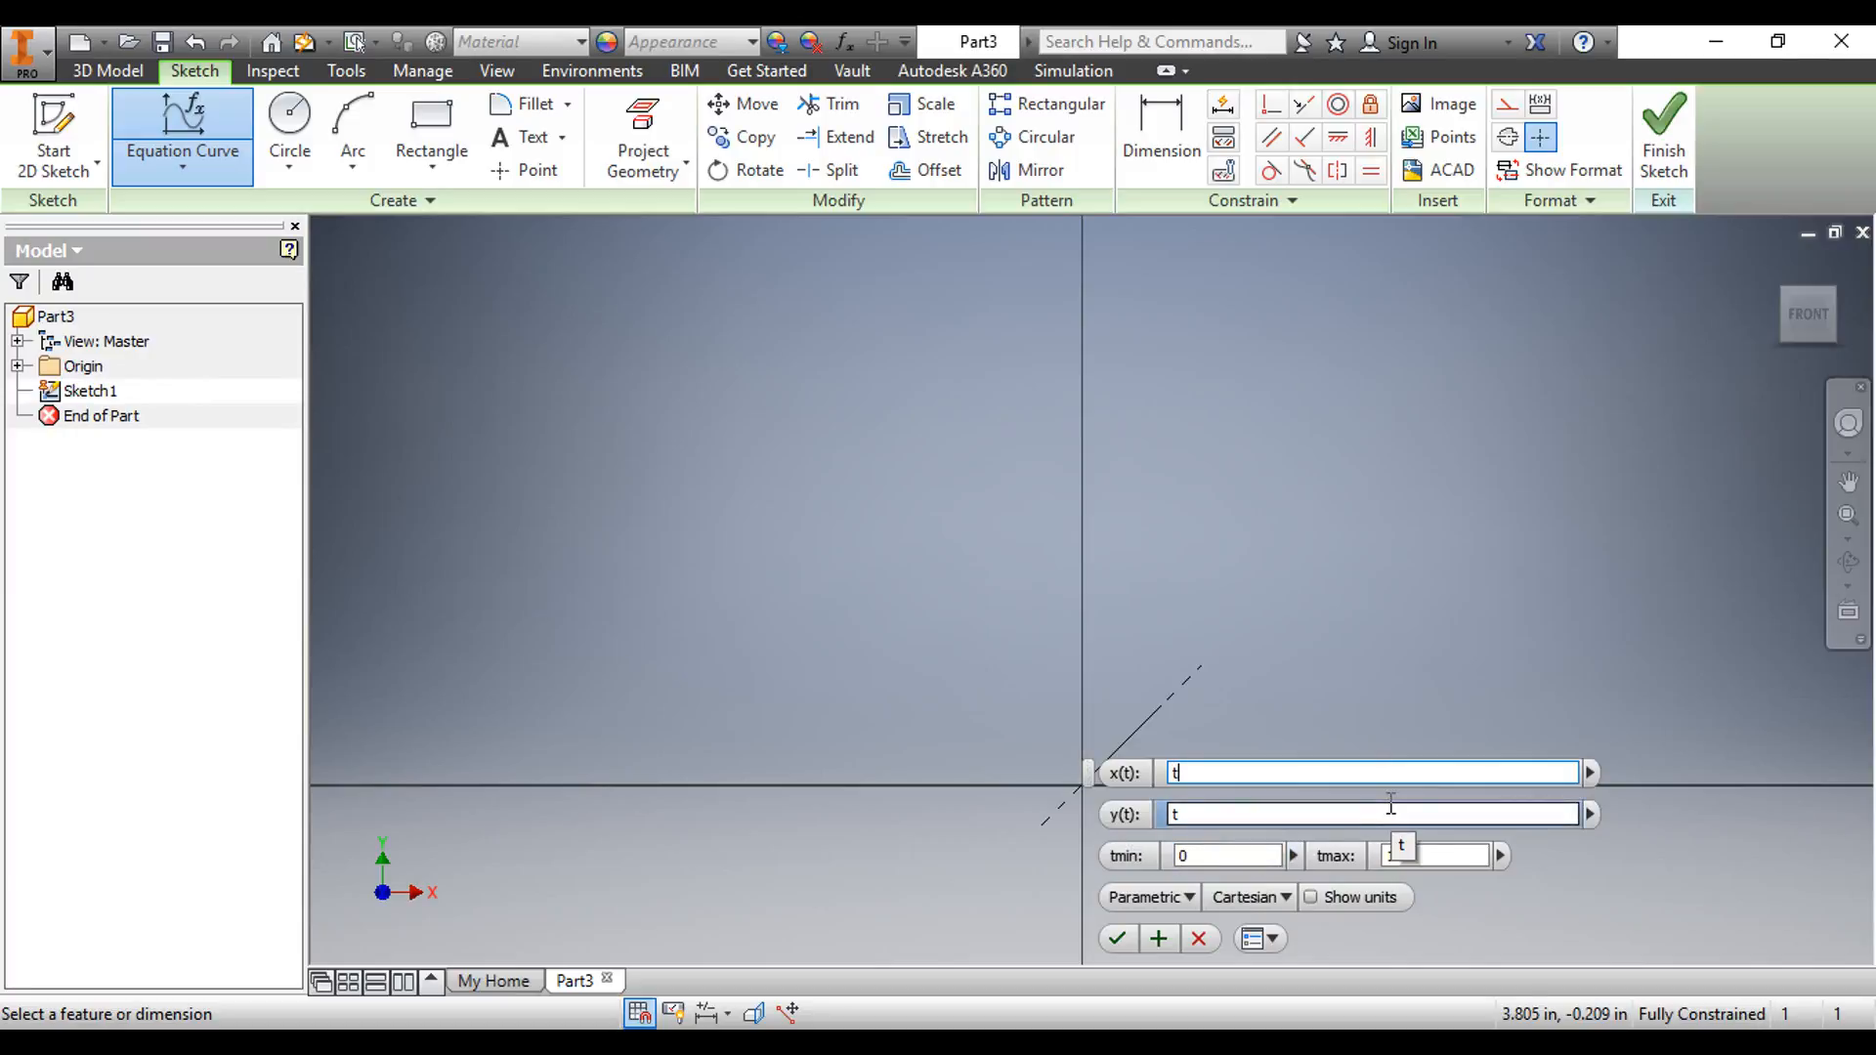
pyautogui.write('^')
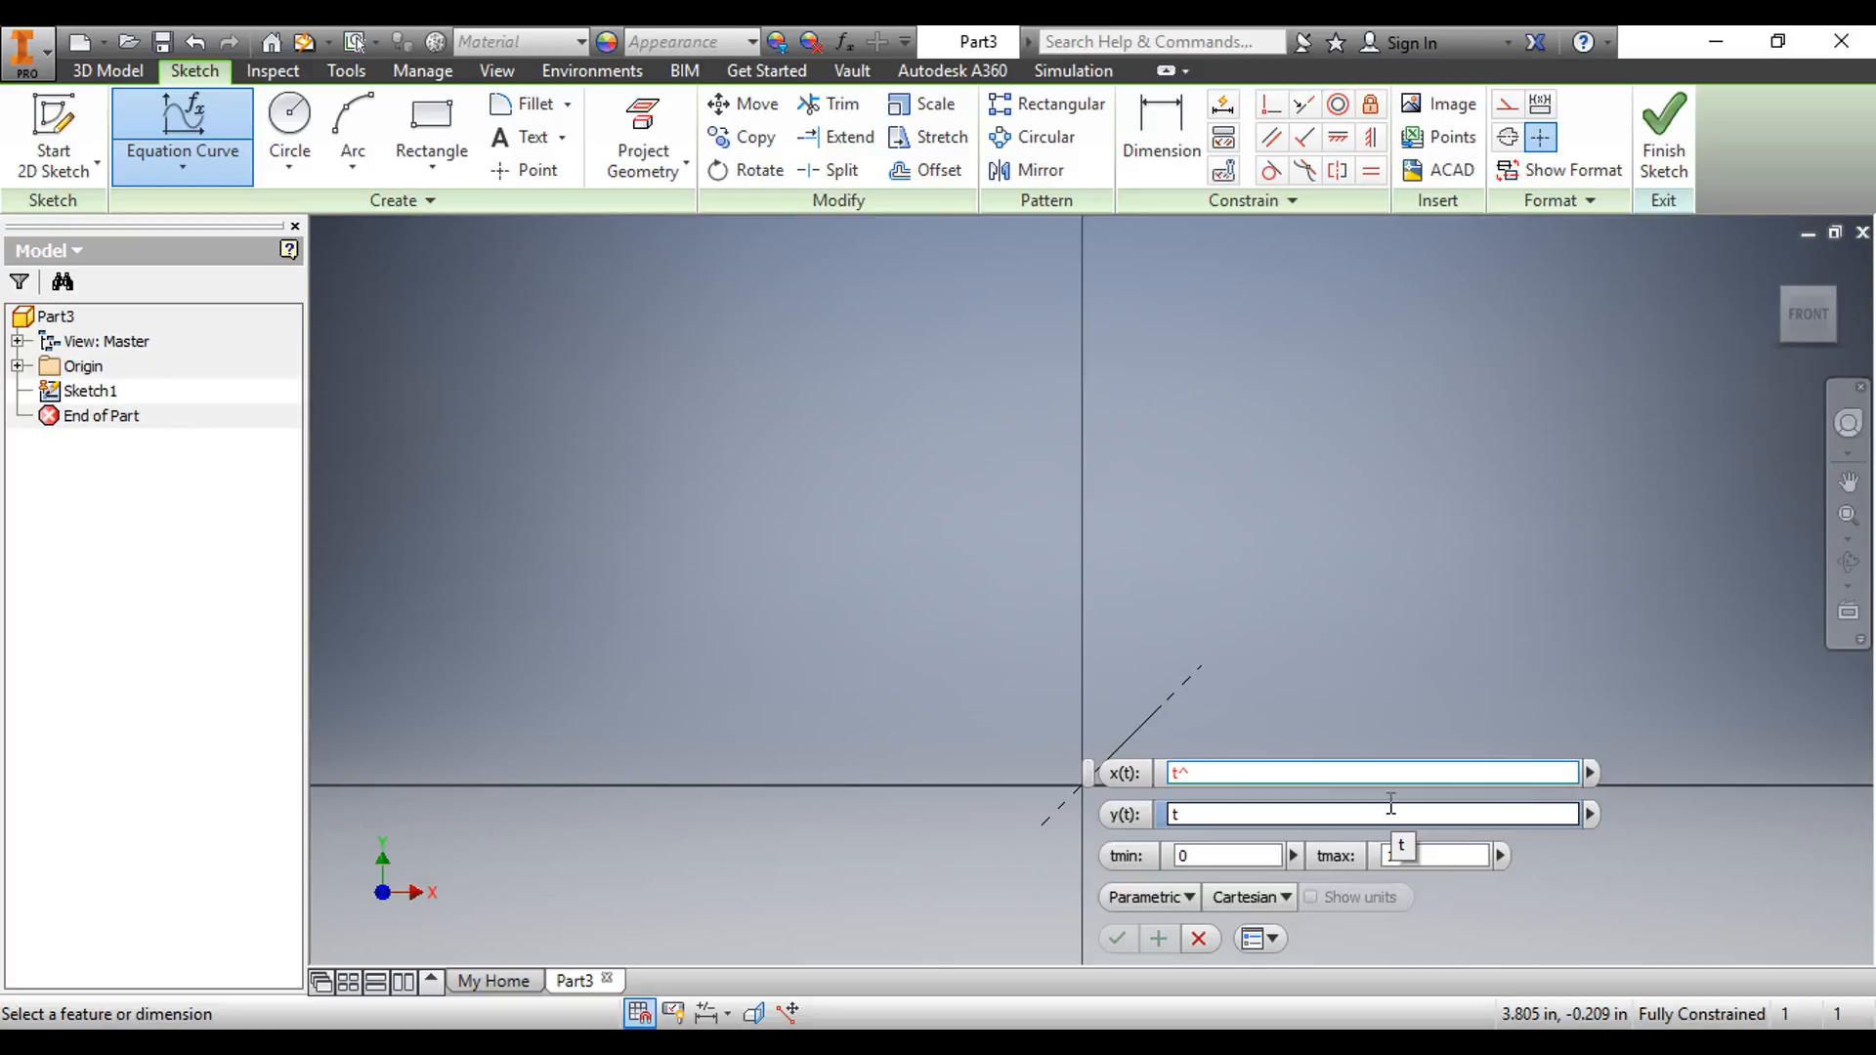
pyautogui.write('3')
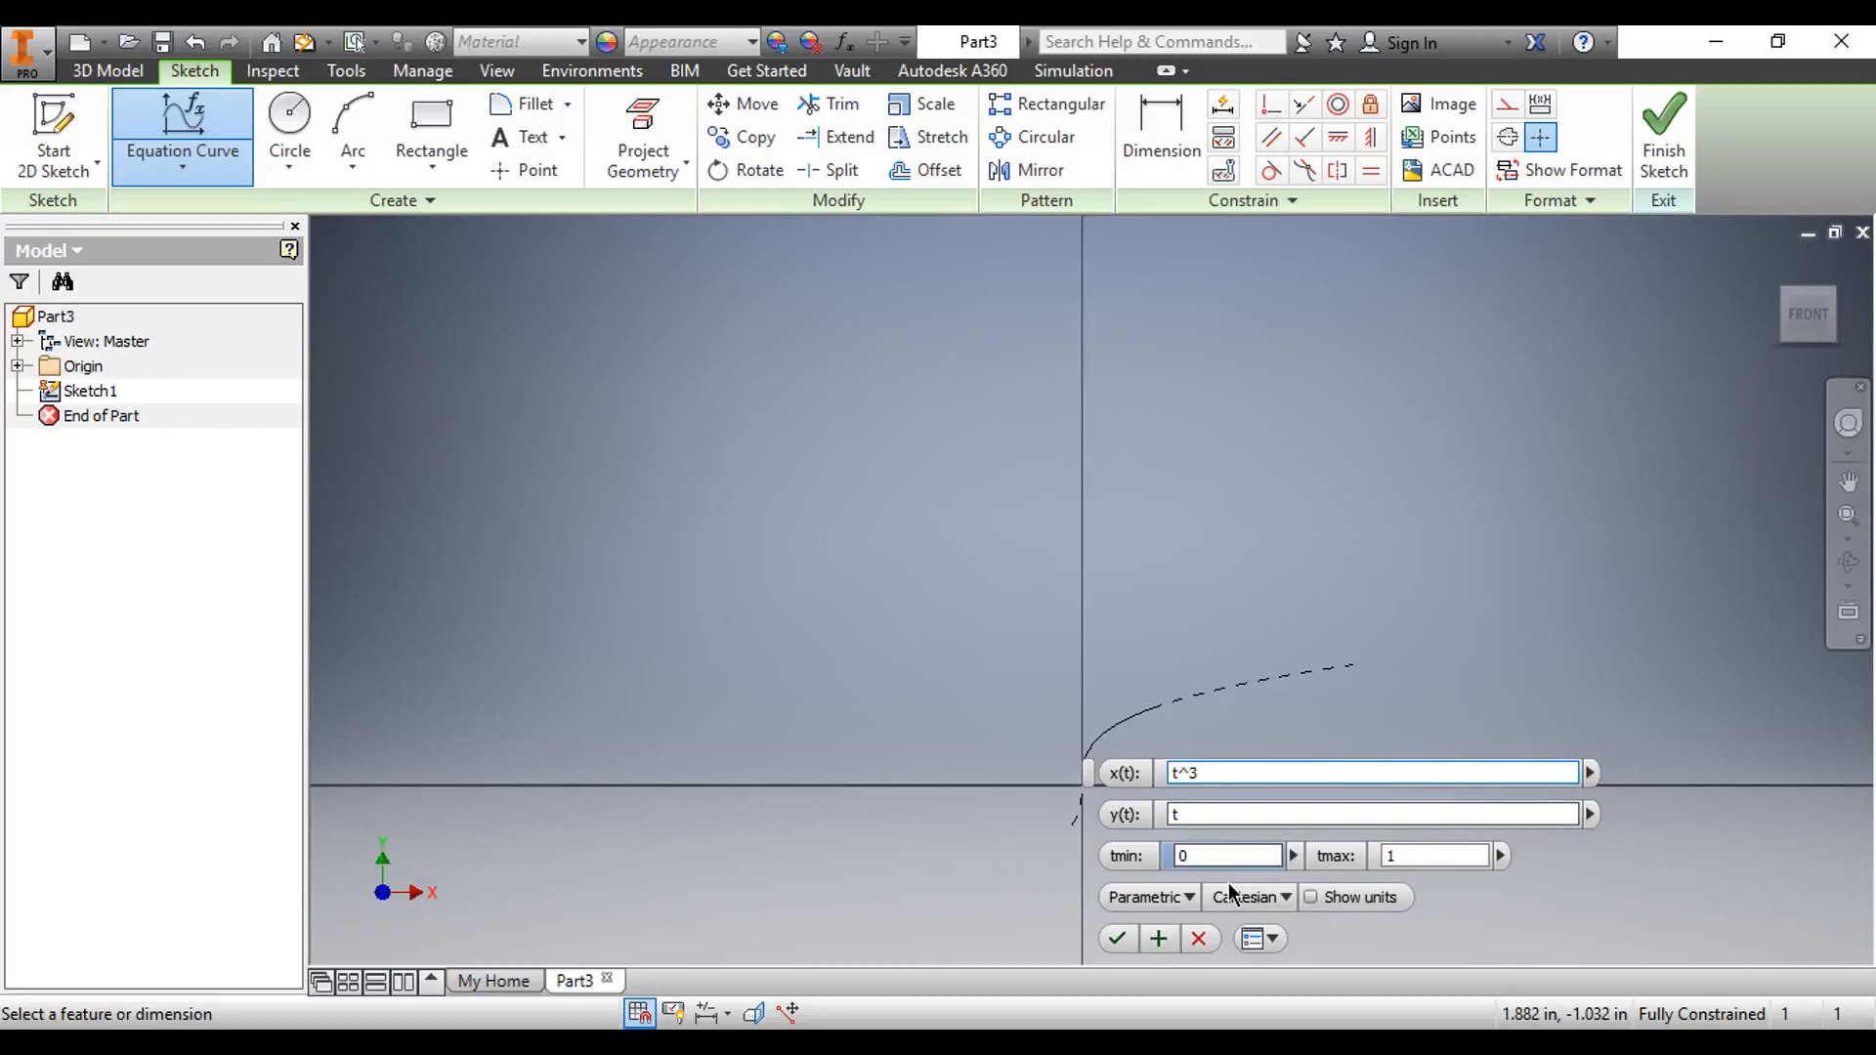
# - Set the curve's parameter range to tmin -3 and tmax 3, and change tmin to 0
pyautogui.click(1201, 857)
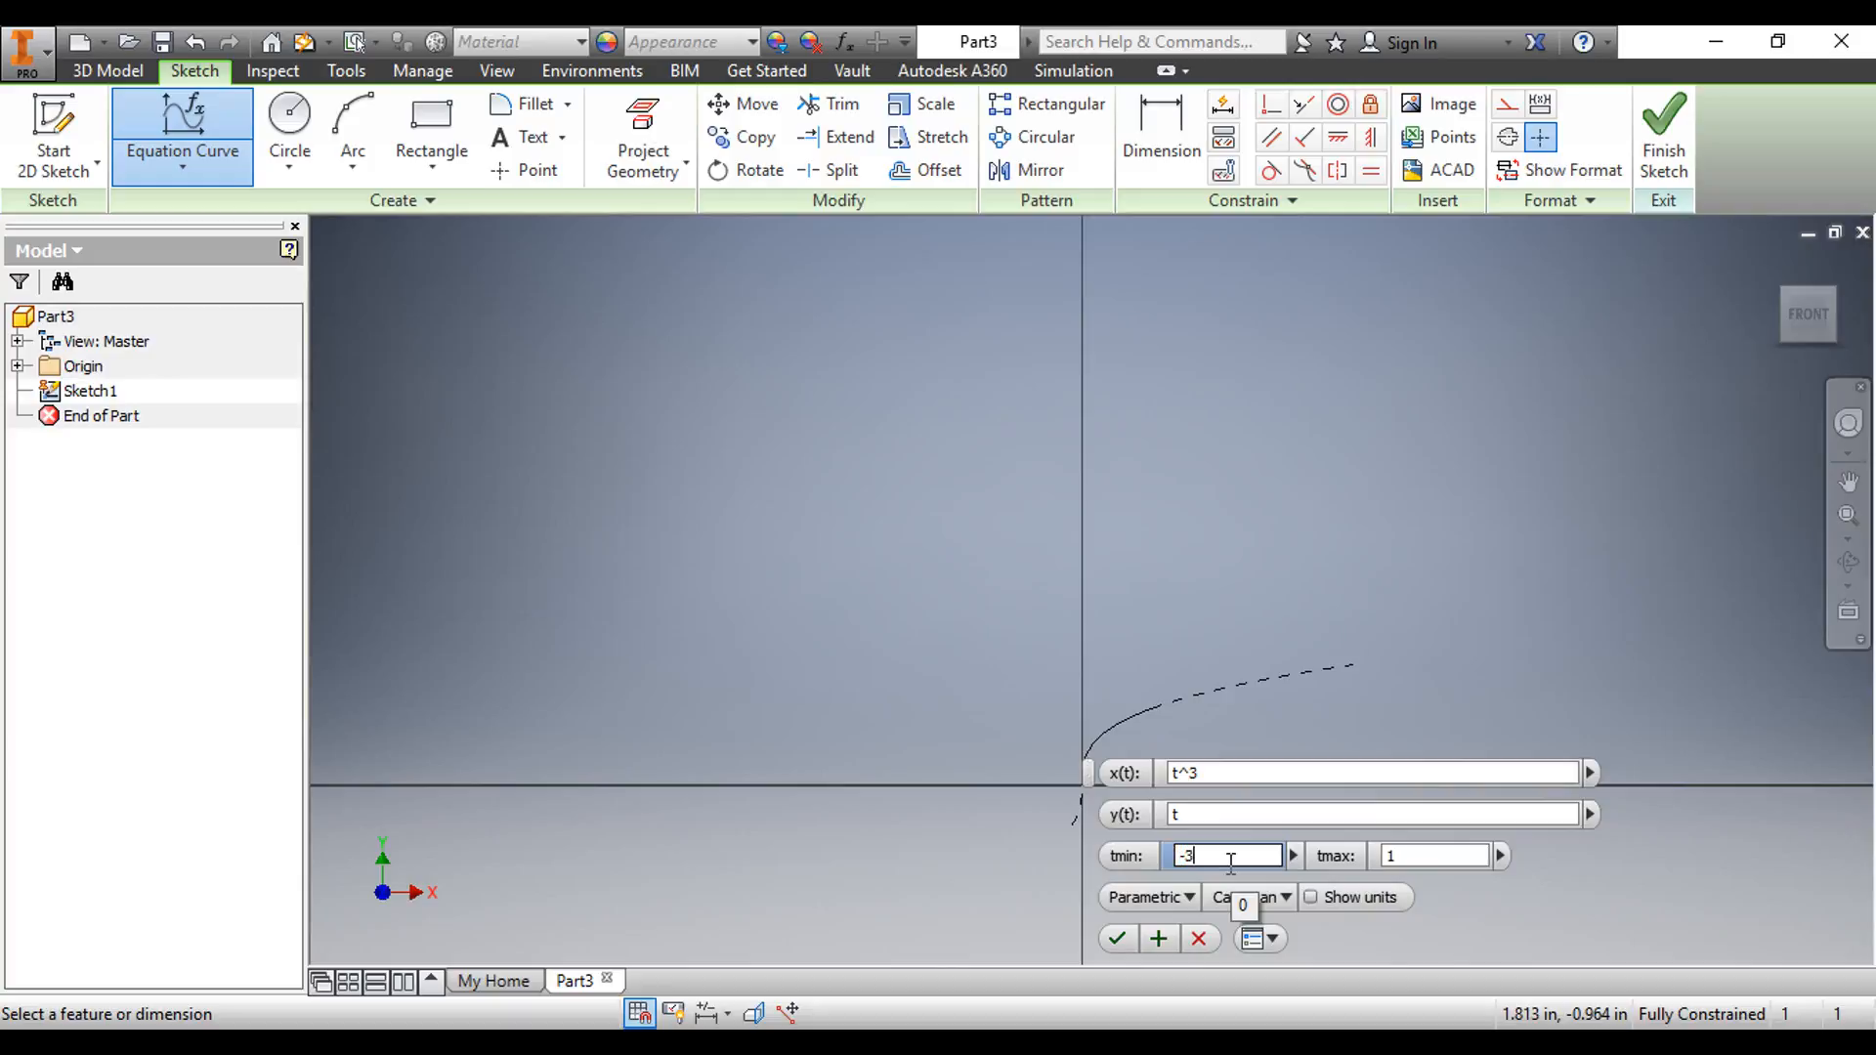
pyautogui.write('-3')
pyautogui.press('Tab')
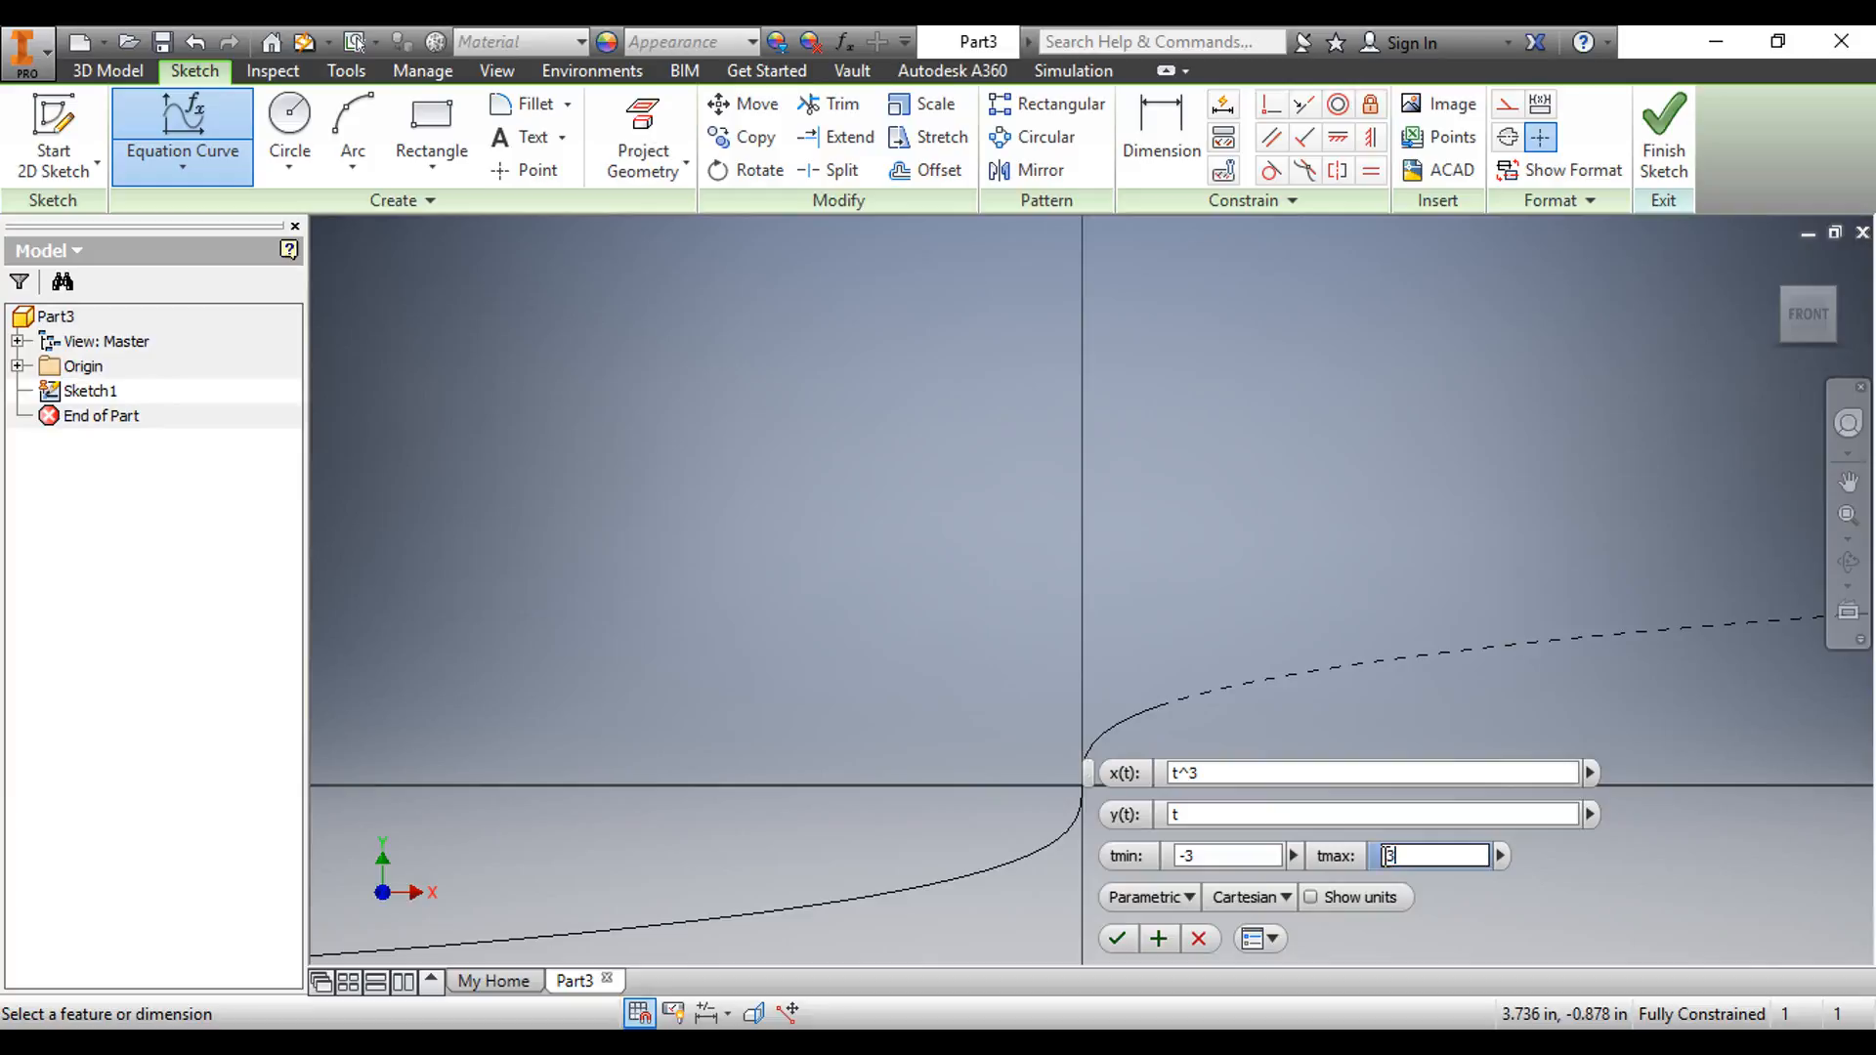
pyautogui.click(1183, 856)
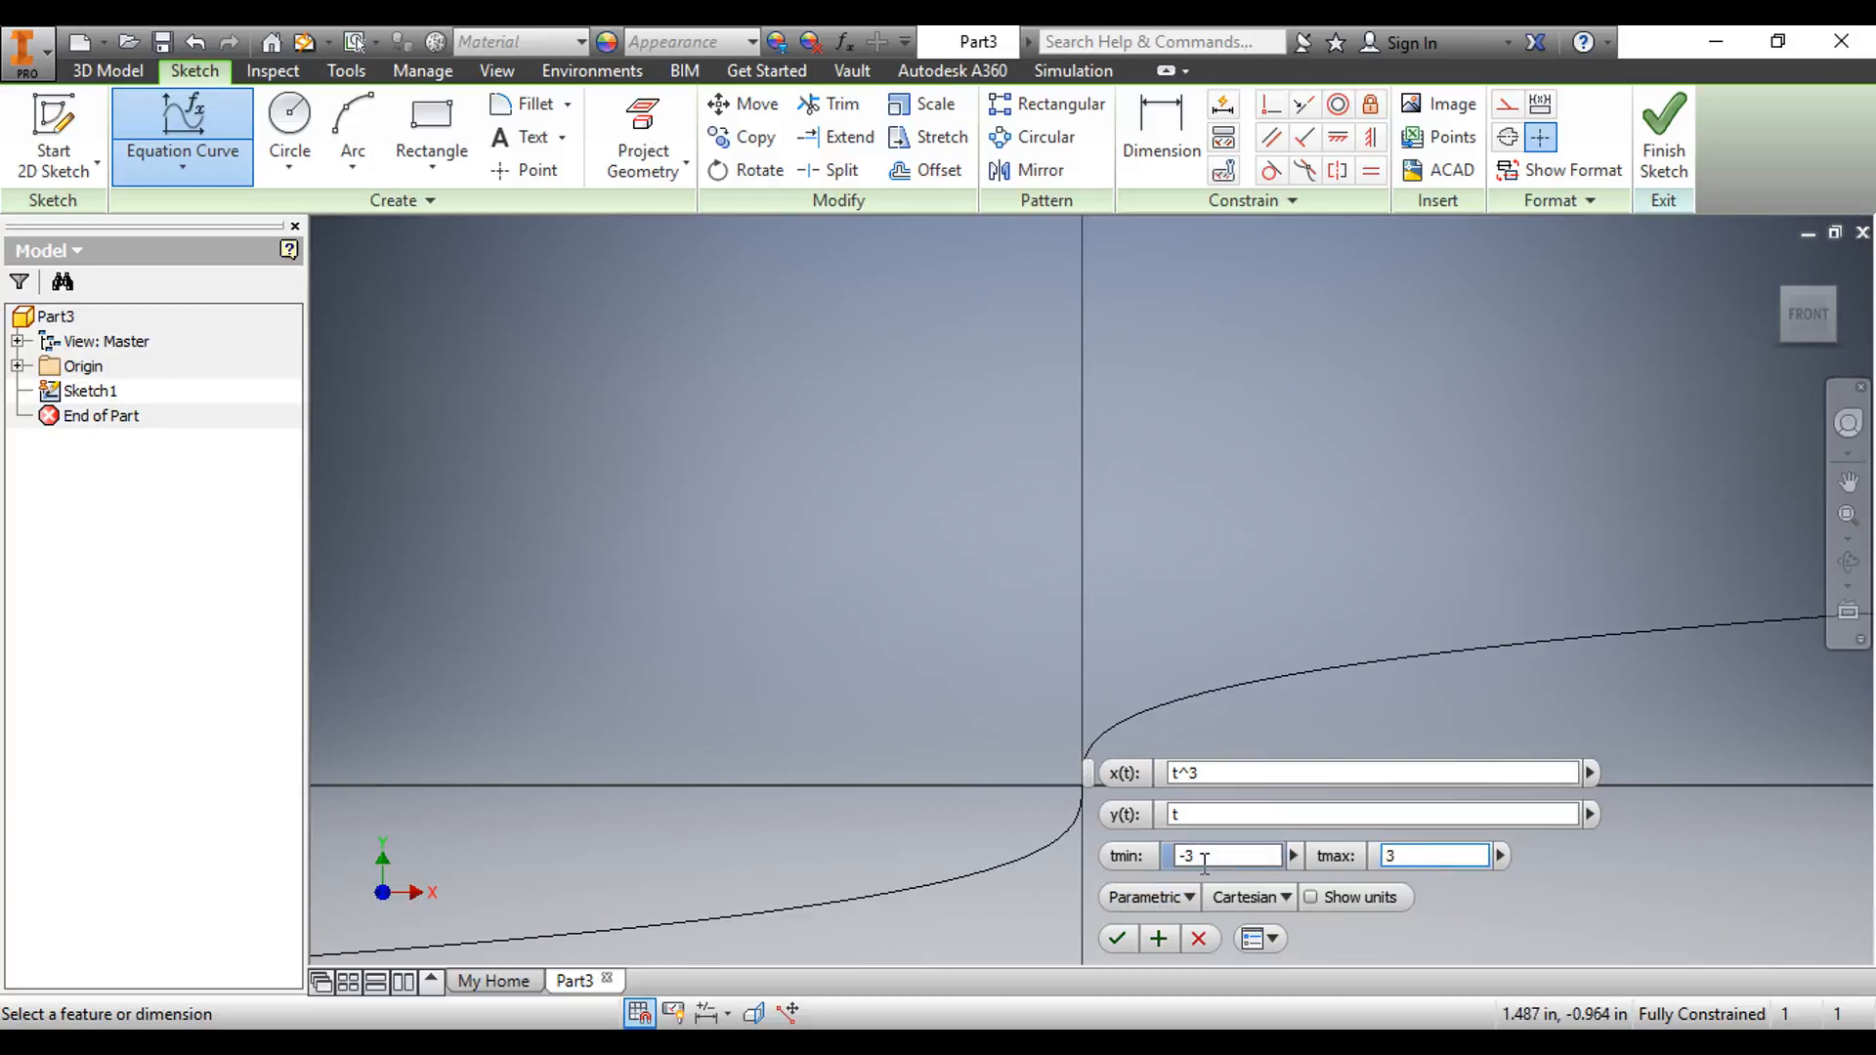
pyautogui.write('0')
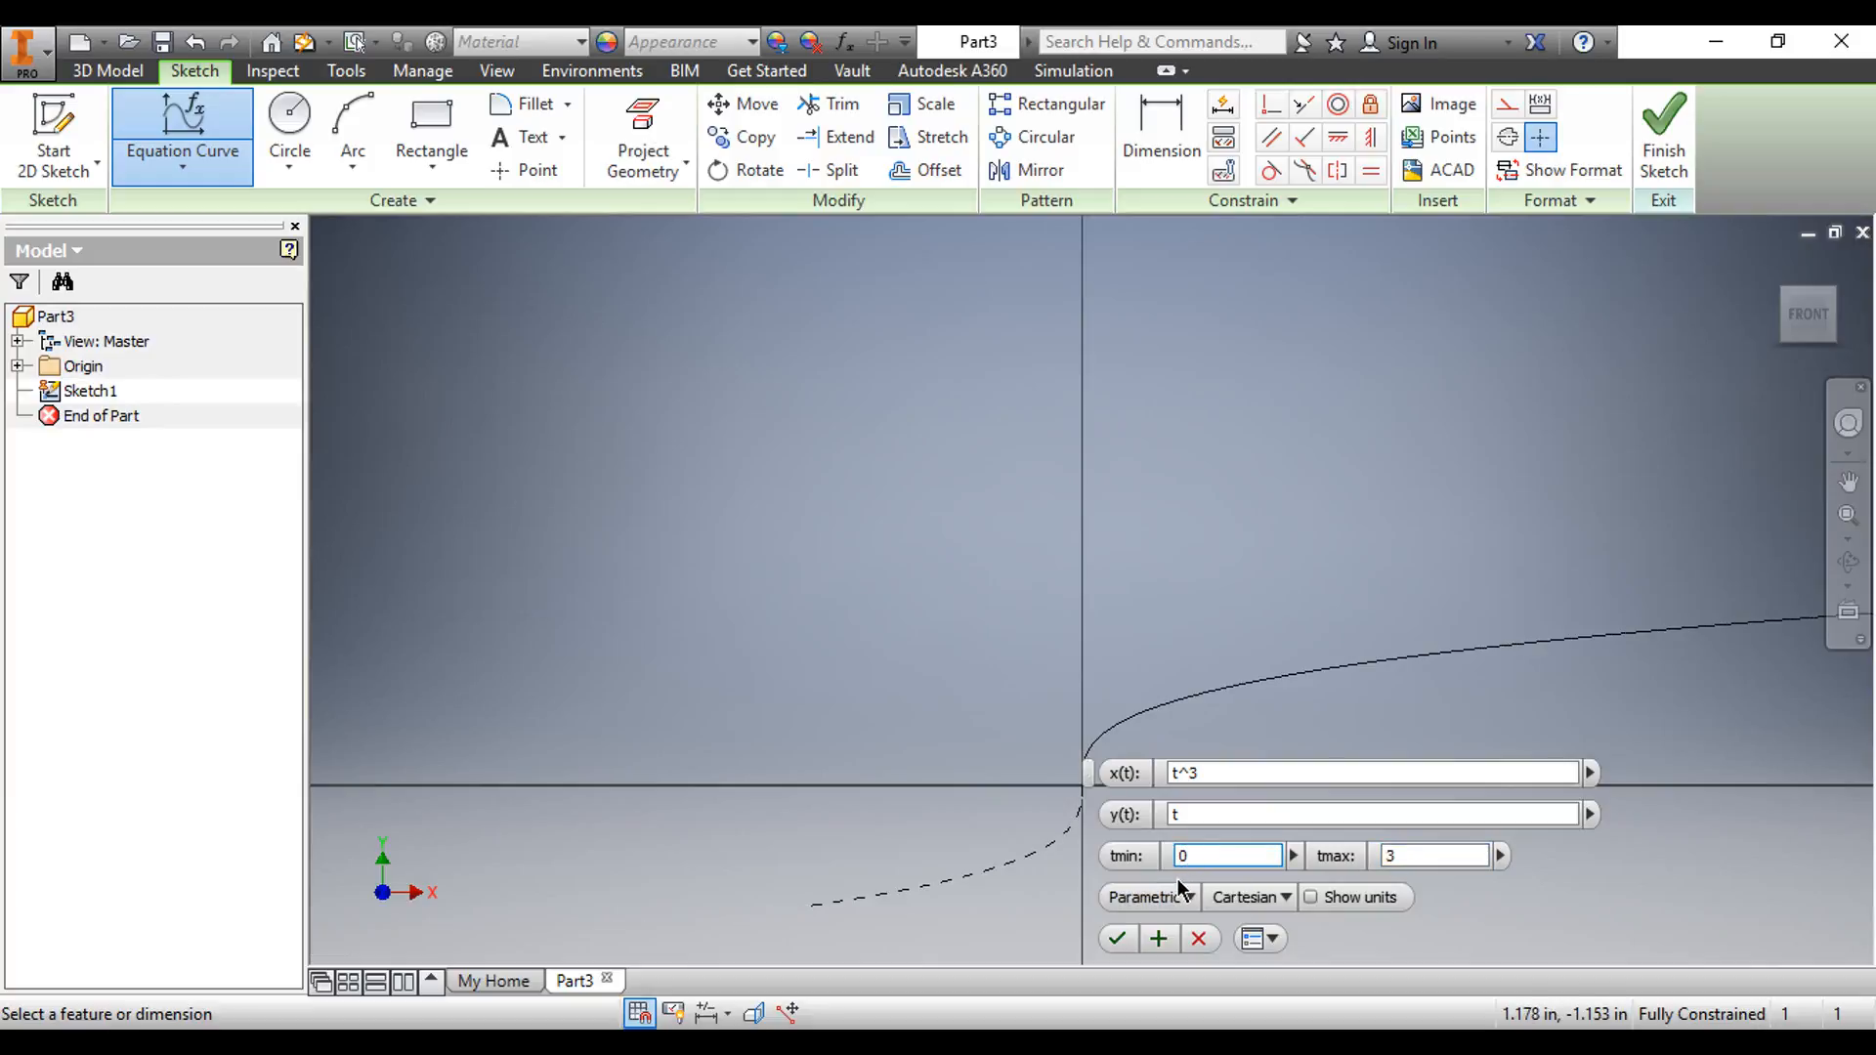
# - Try a tmax of -3 for the equation curve, and restore tmax to 3
pyautogui.click(1286, 817)
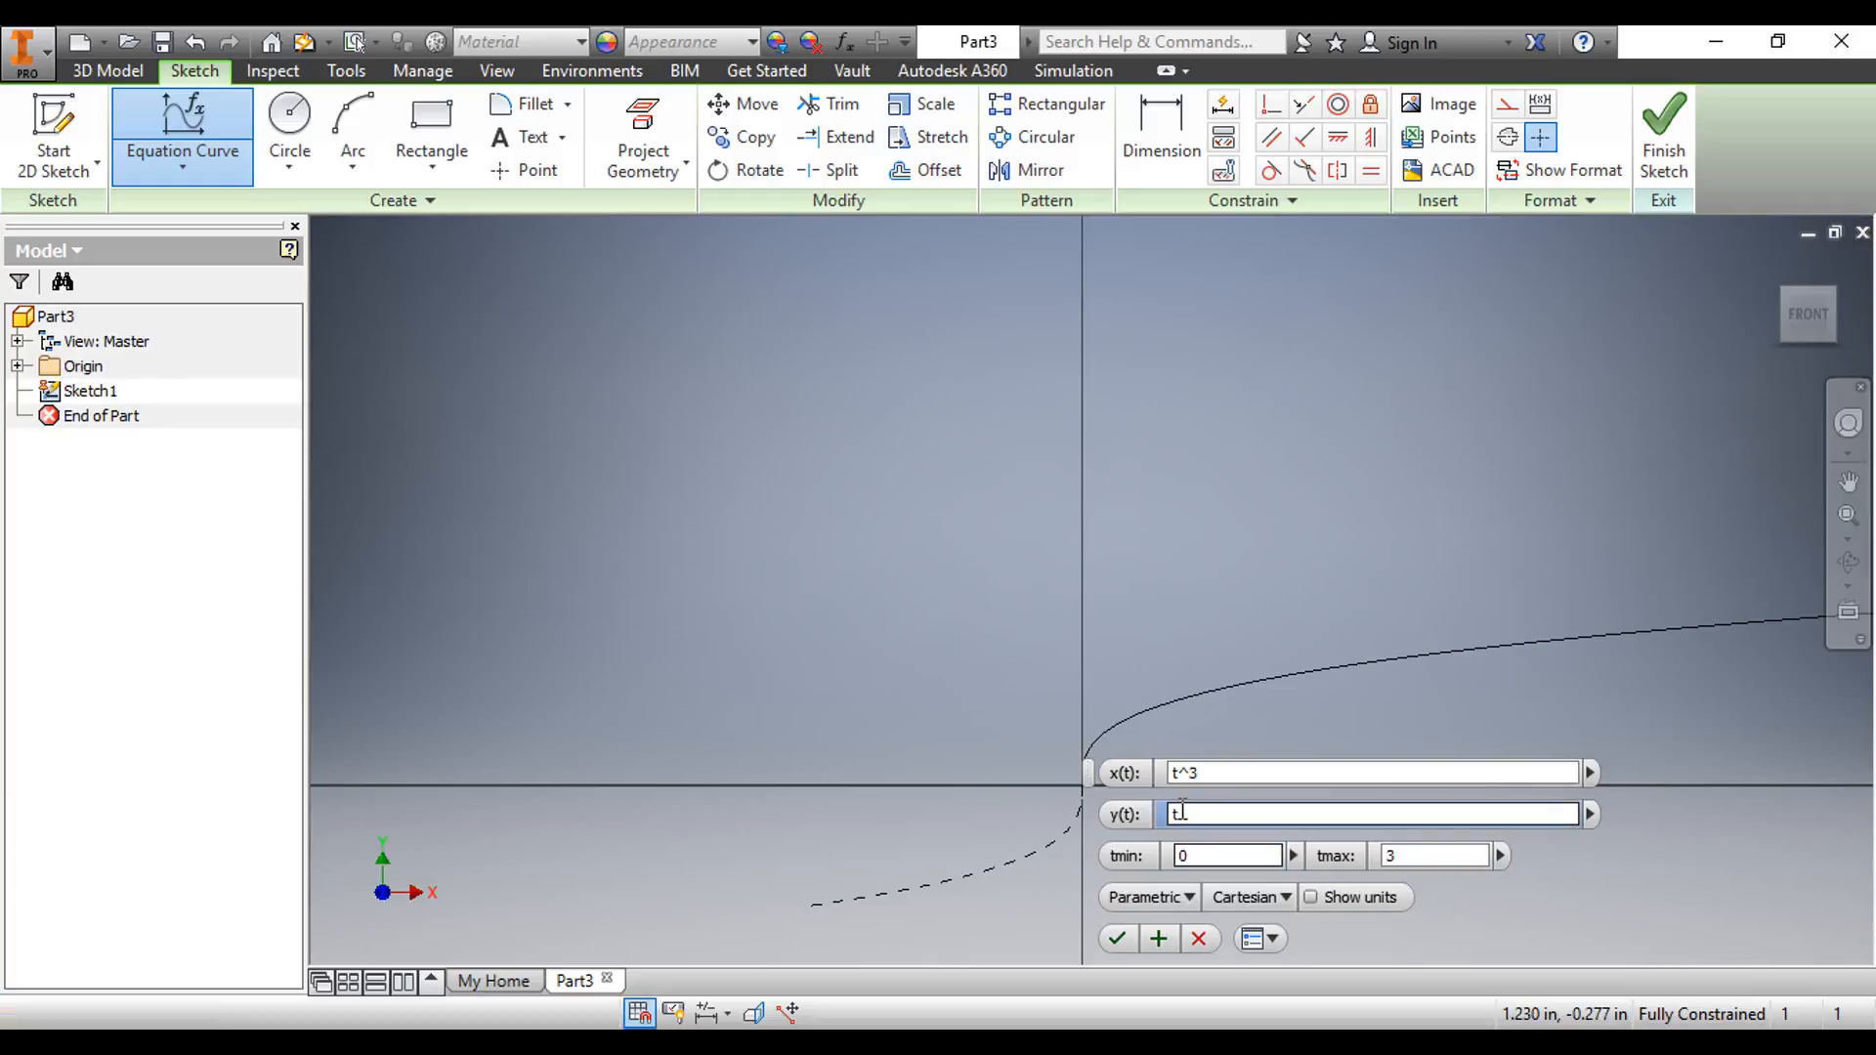
pyautogui.click(1387, 856)
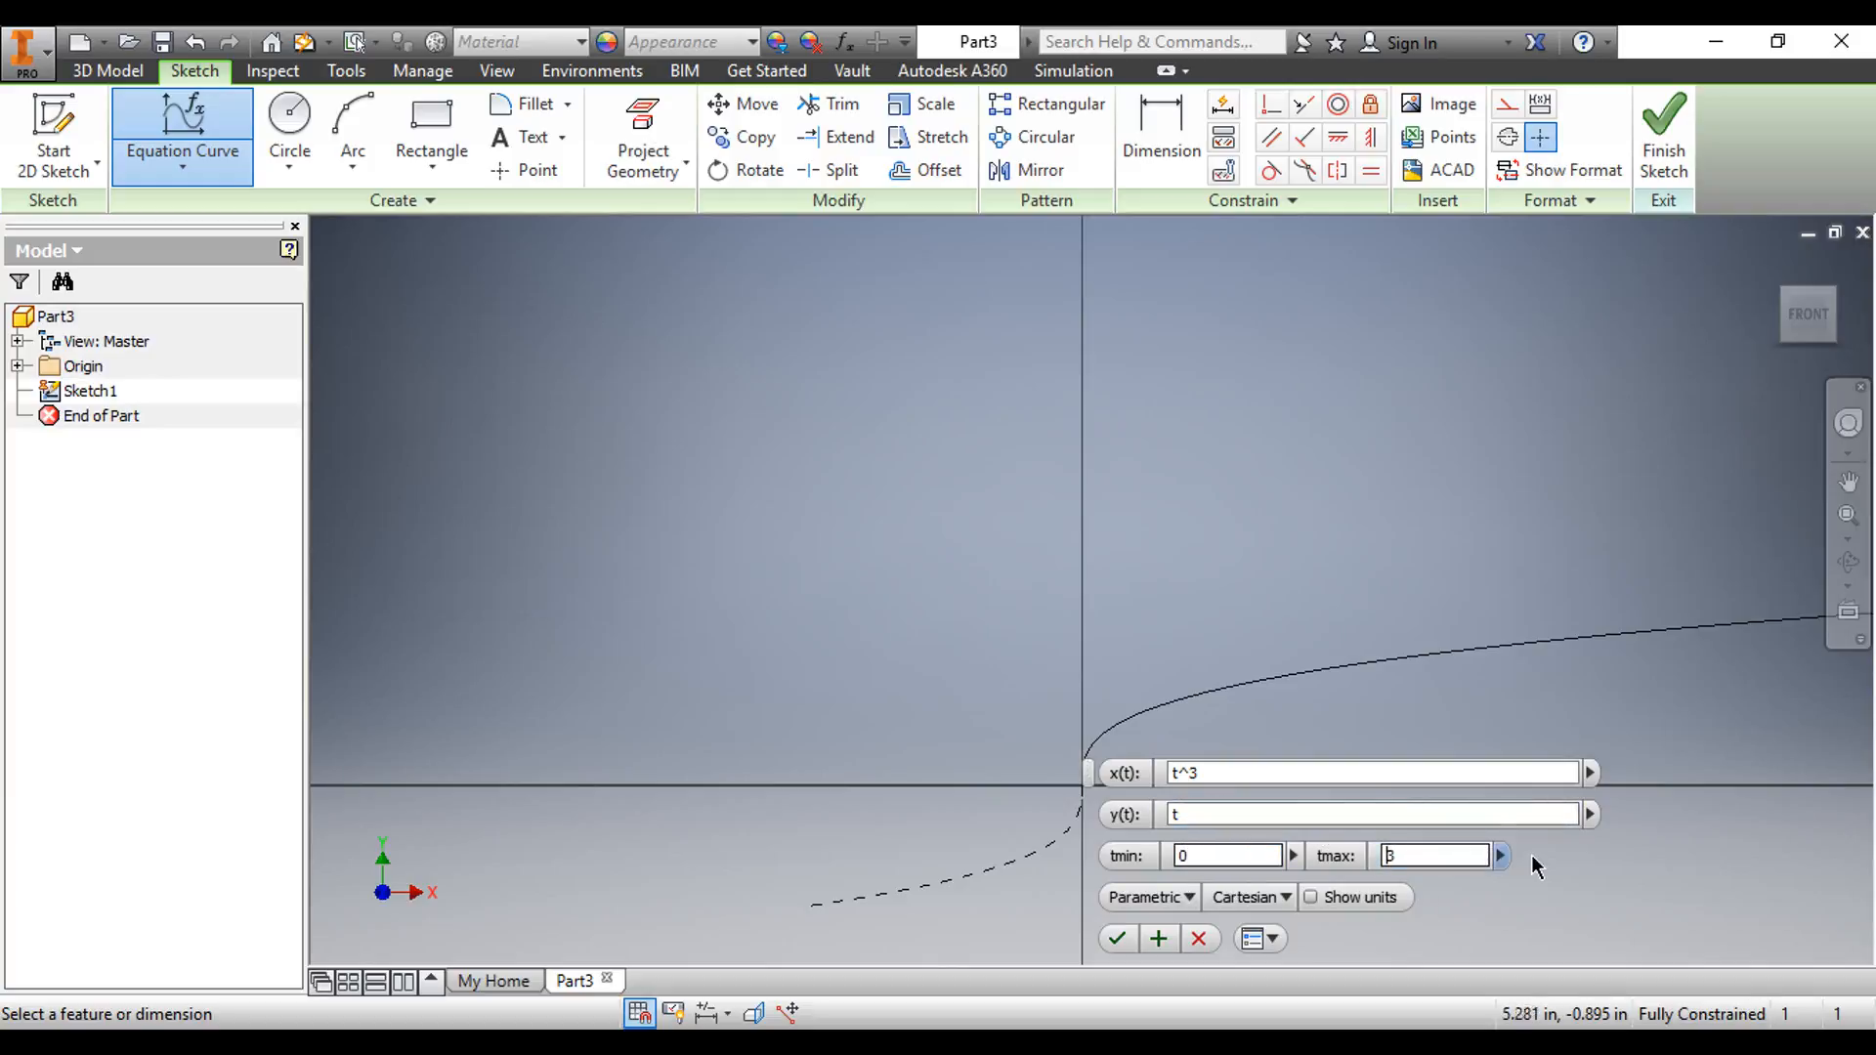
pyautogui.write('-')
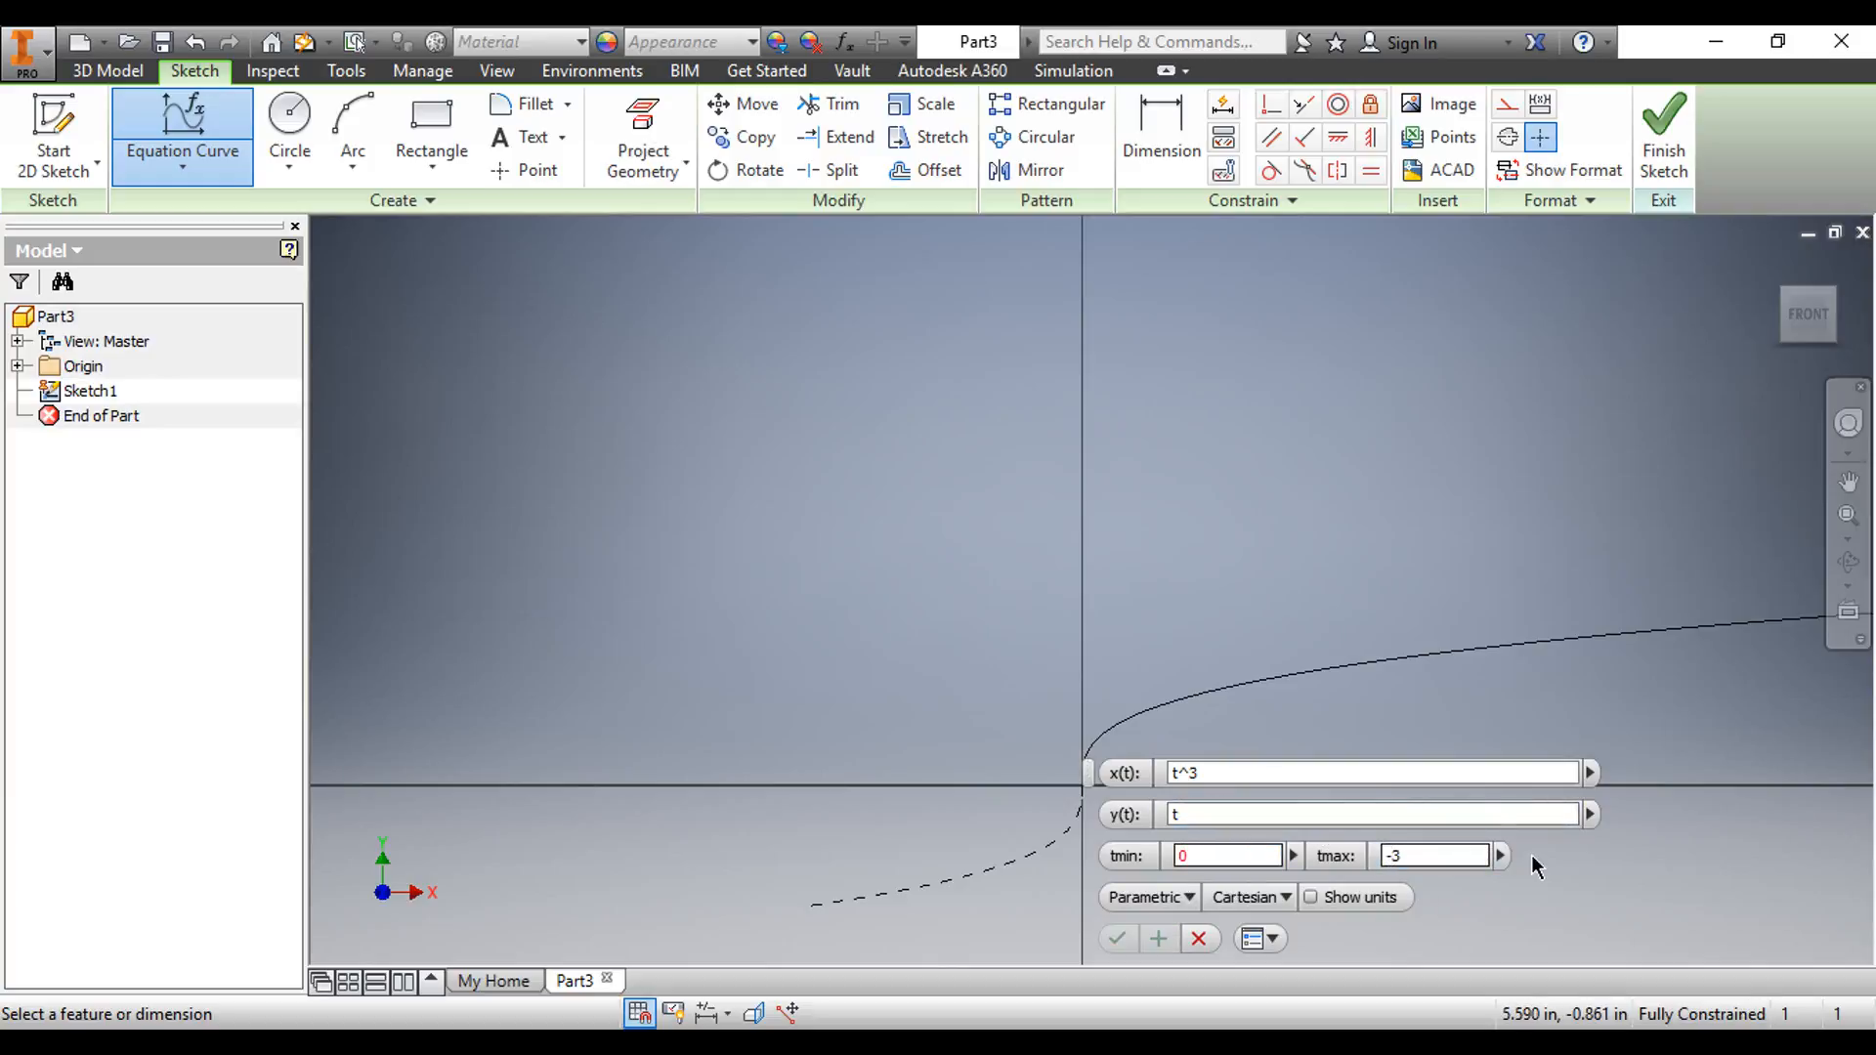
pyautogui.moveTo(1442, 731)
pyautogui.mouseDown(button='middle')
pyautogui.moveTo(1403, 549)
pyautogui.moveTo(1005, 519)
pyautogui.mouseUp(button='middle')
pyautogui.scroll(-4, 1011, 625)
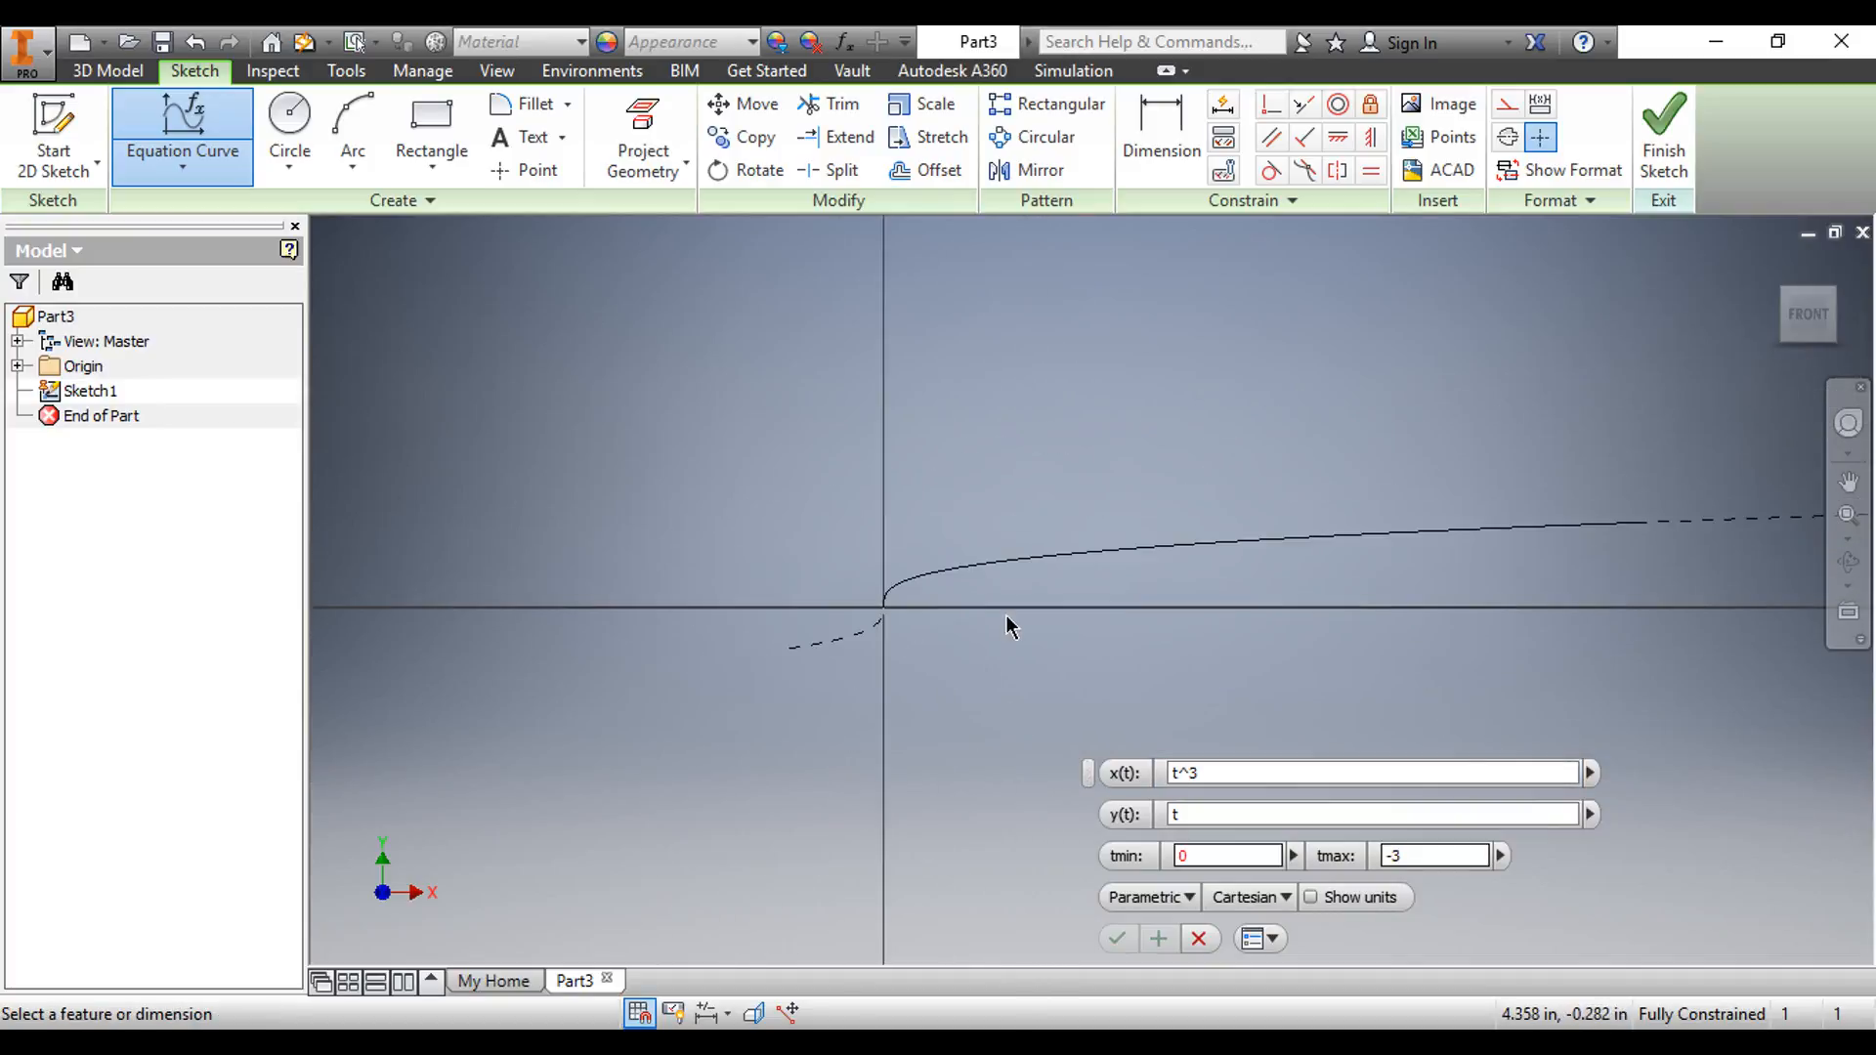
pyautogui.scroll(3, 1060, 733)
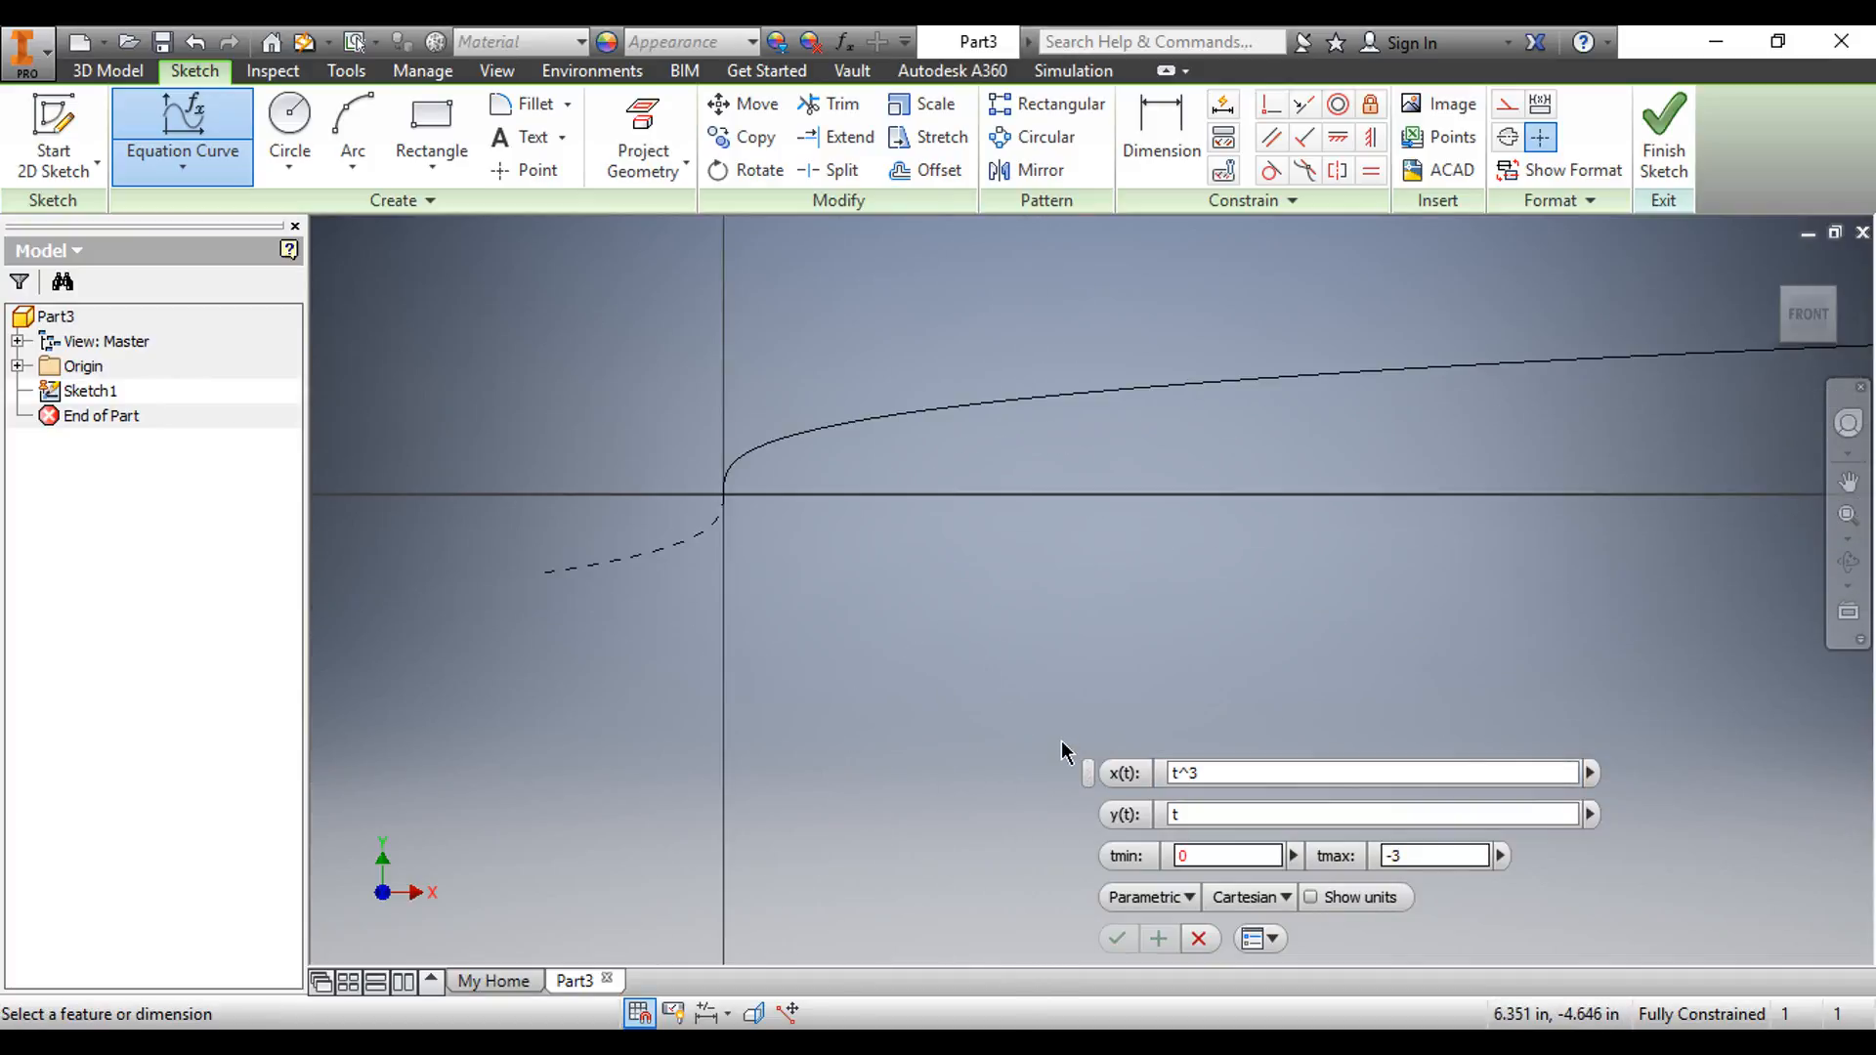
pyautogui.doubleClick(1178, 857)
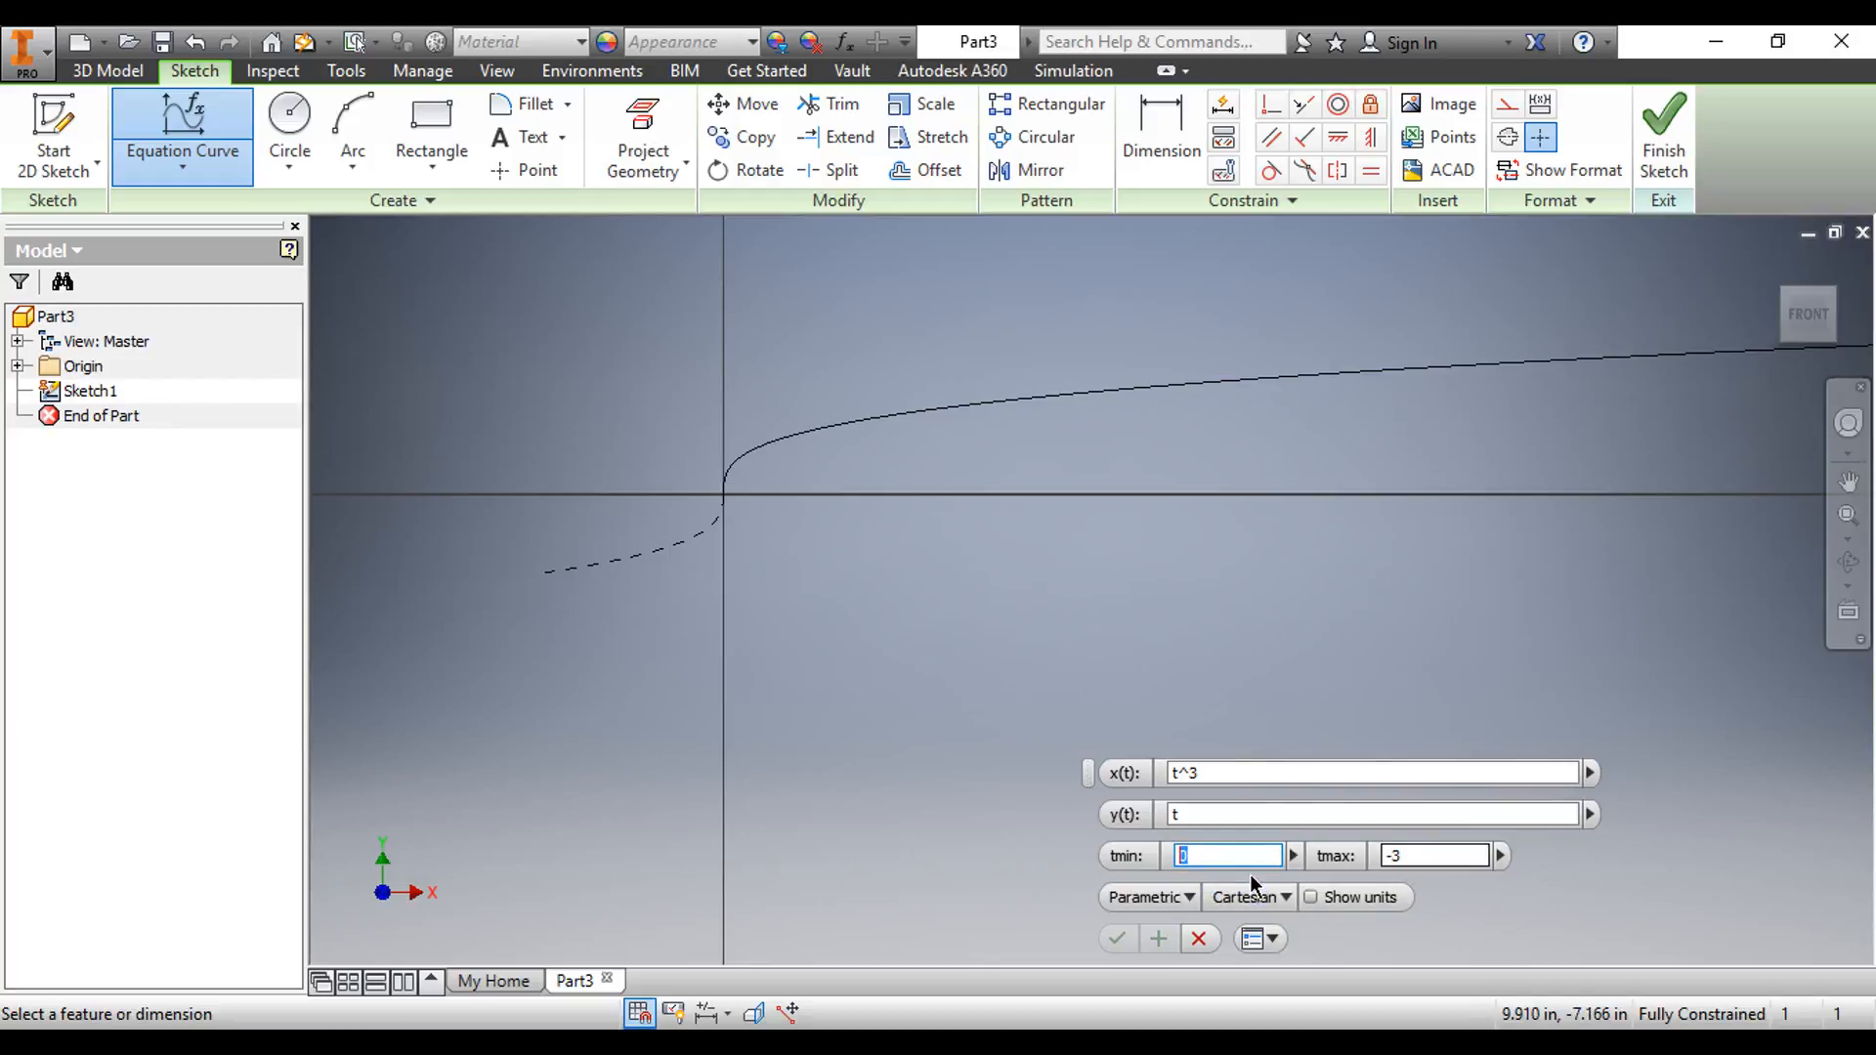
pyautogui.doubleClick(1393, 857)
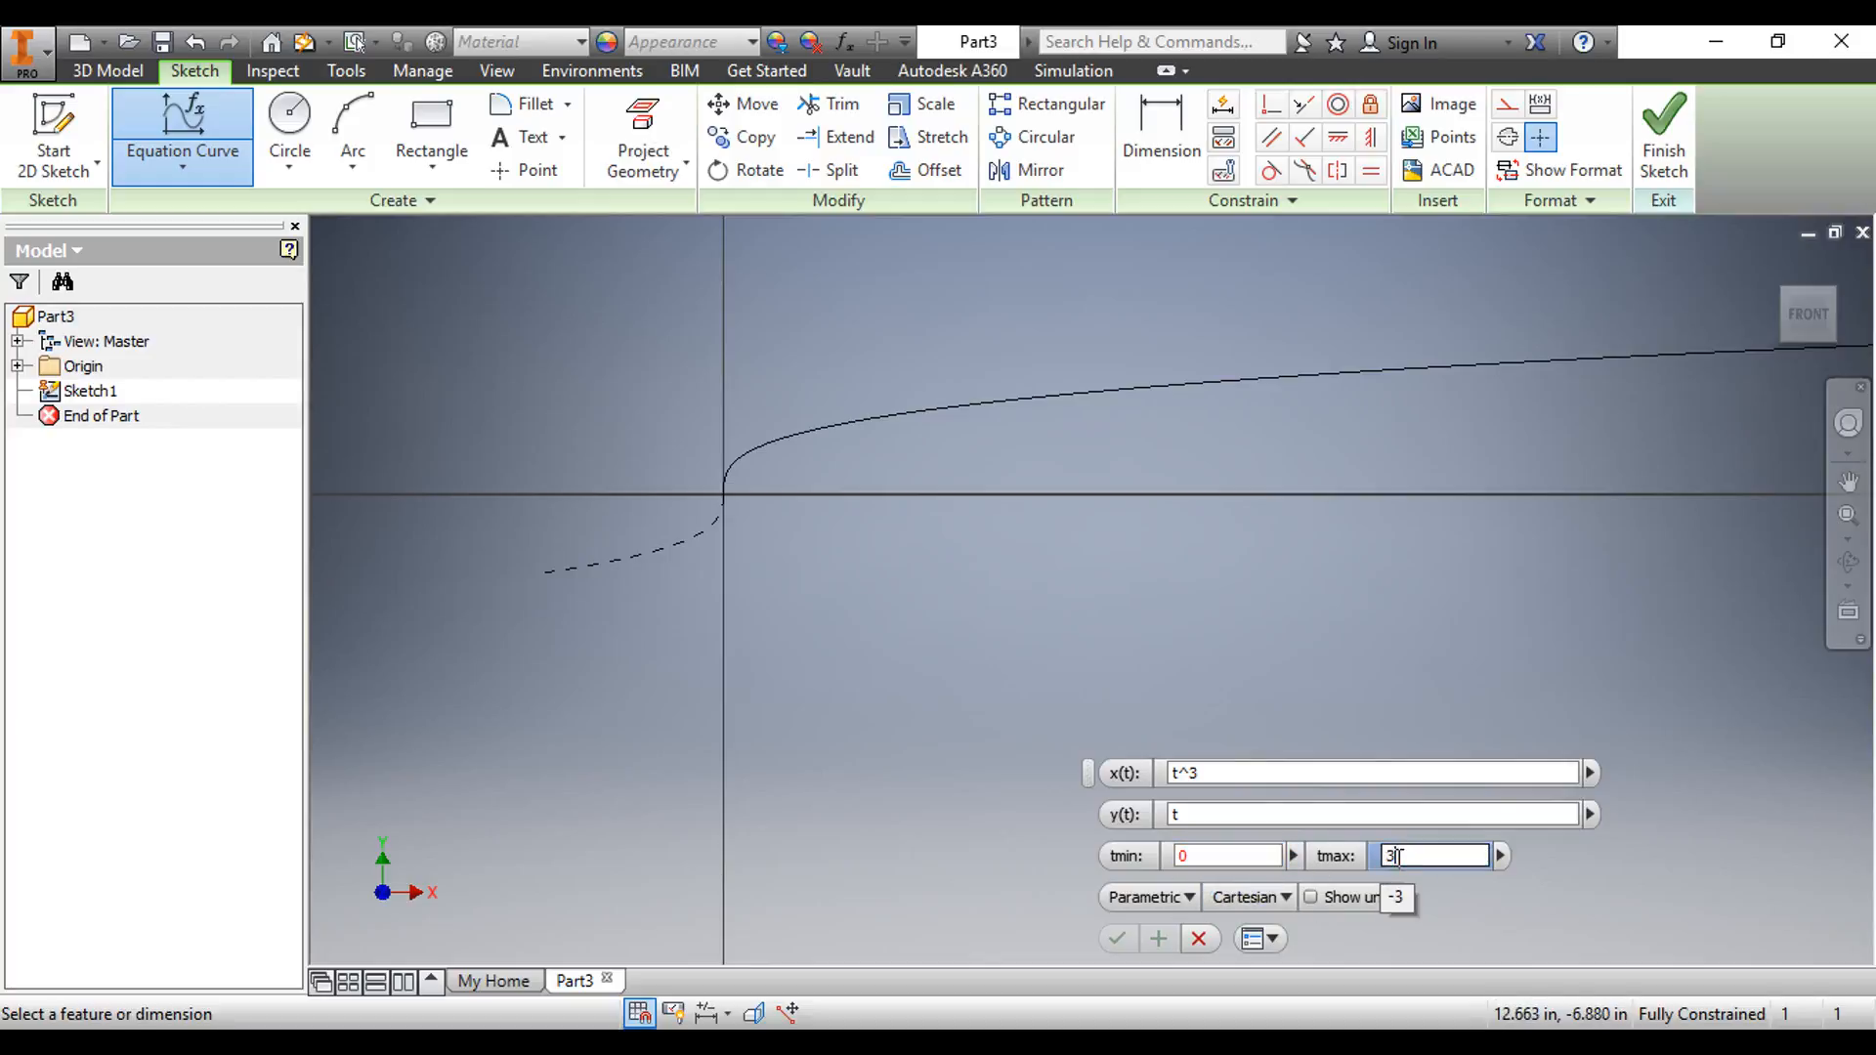
pyautogui.write('3')
pyautogui.click(1179, 857)
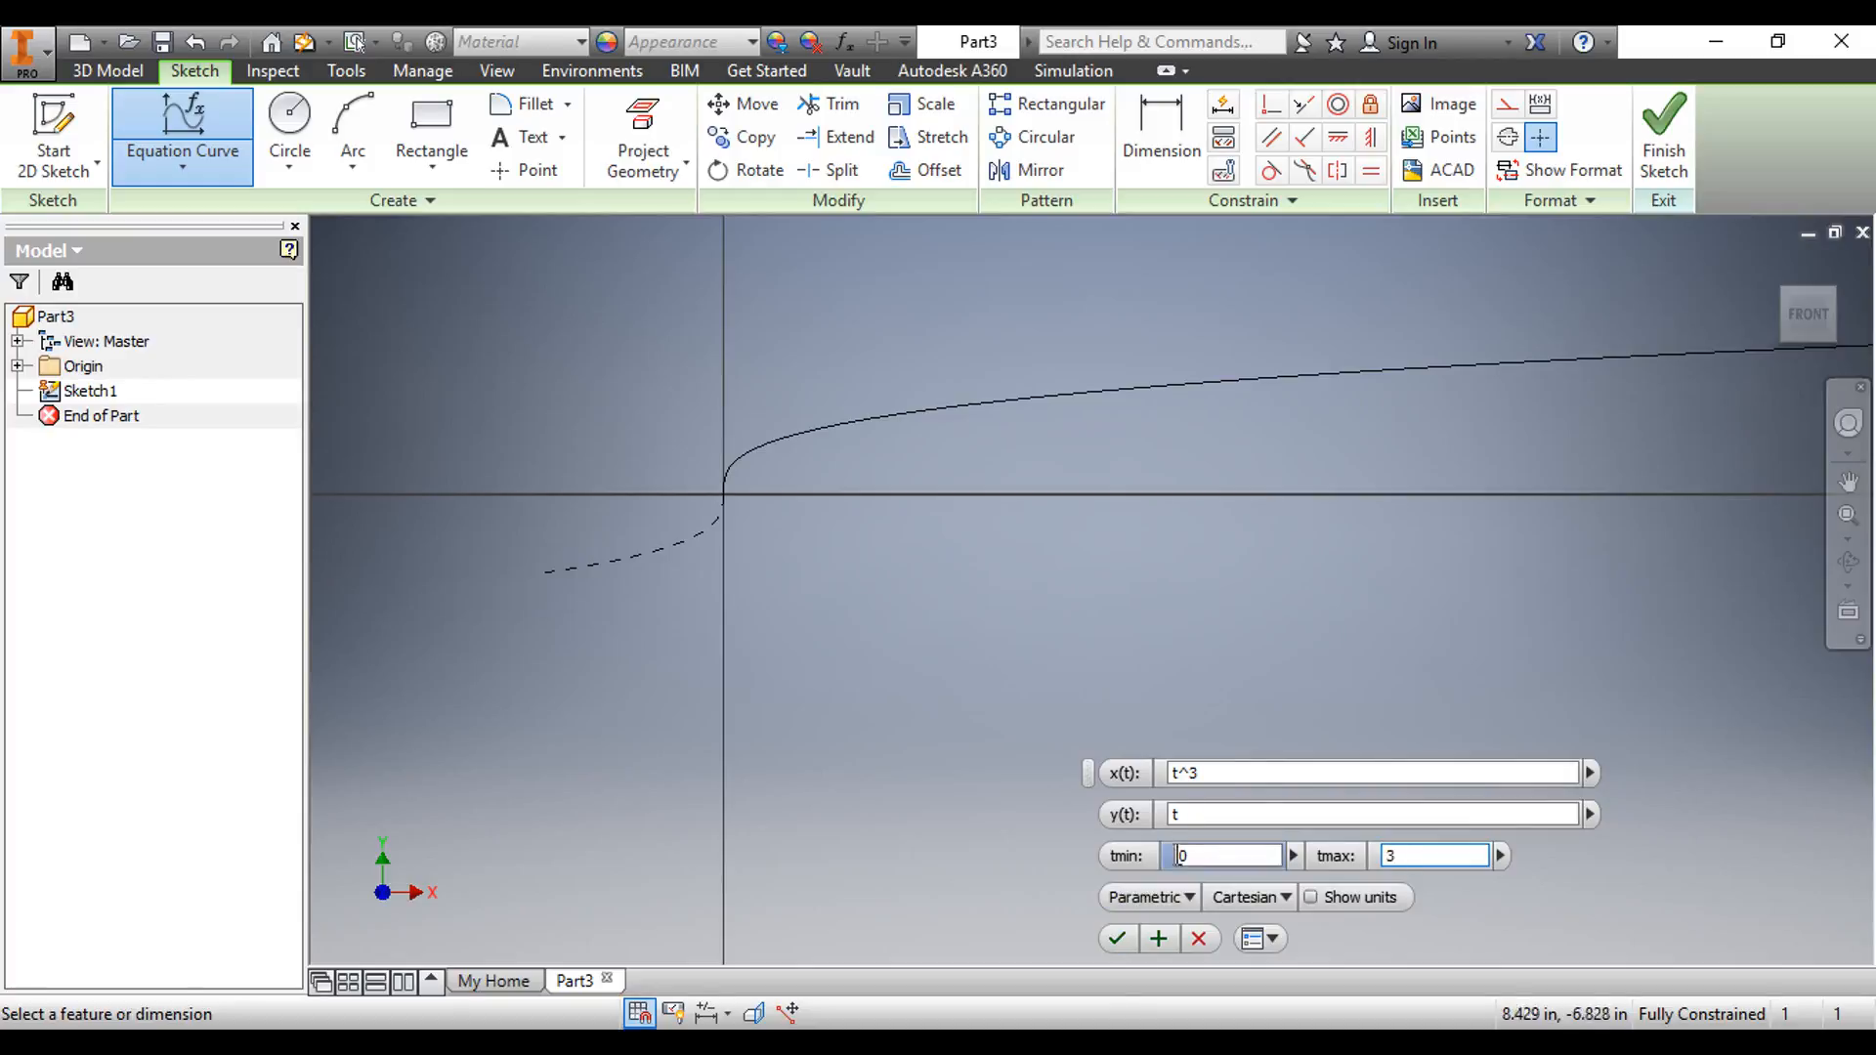
# - Change the equation curve's x(t) to t^2 and set tmin to 1
pyautogui.doubleClick(1212, 776)
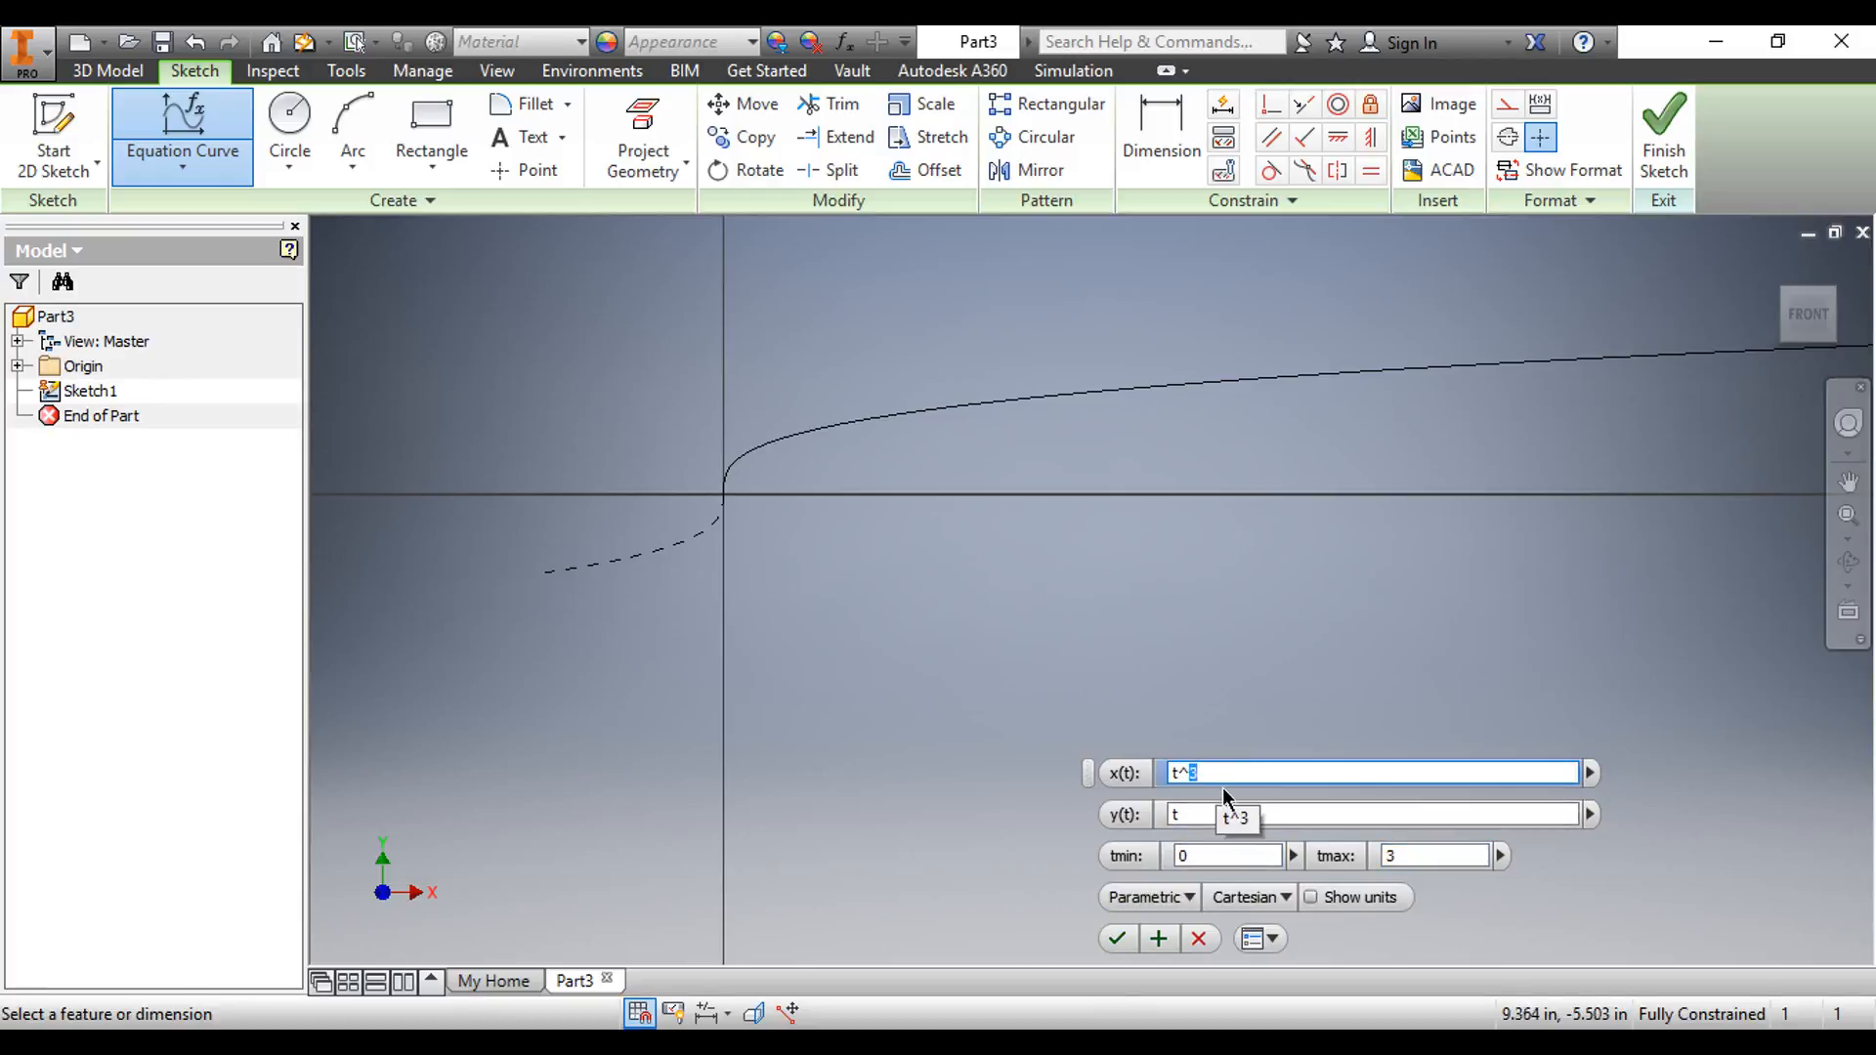
pyautogui.write('2')
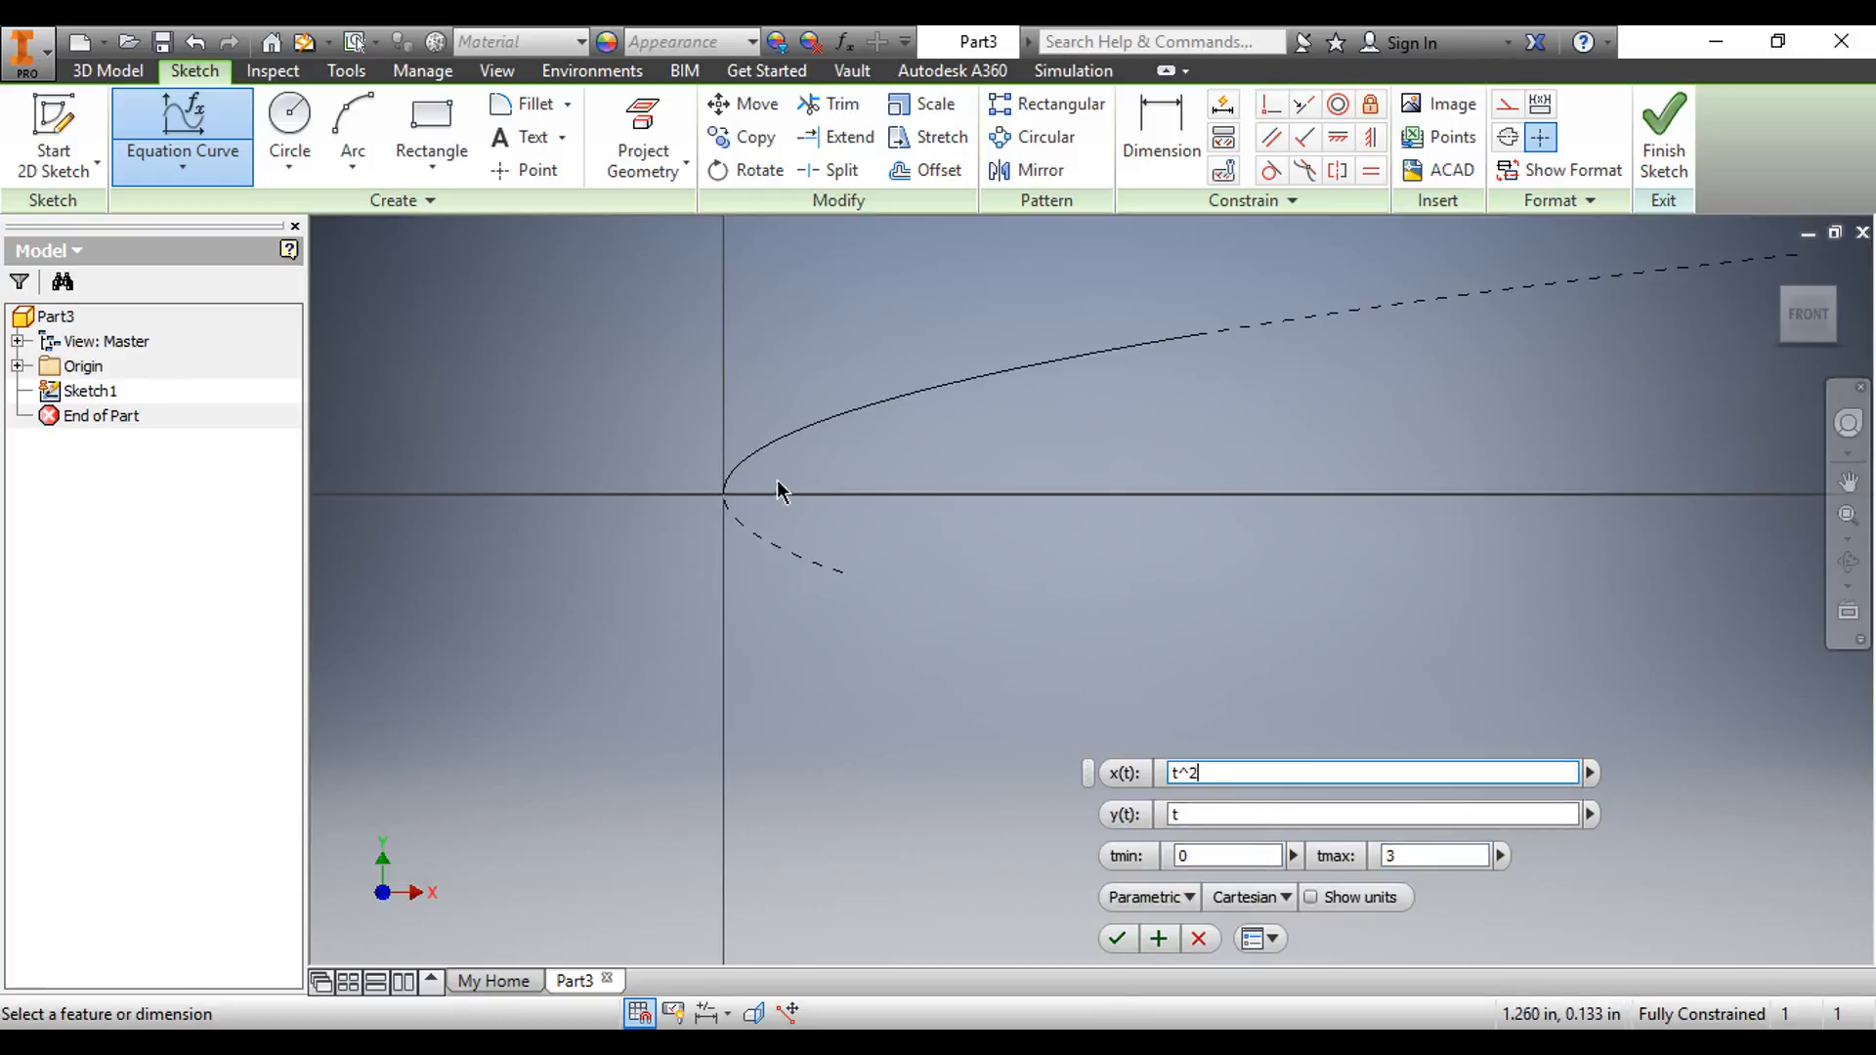
pyautogui.doubleClick(1185, 857)
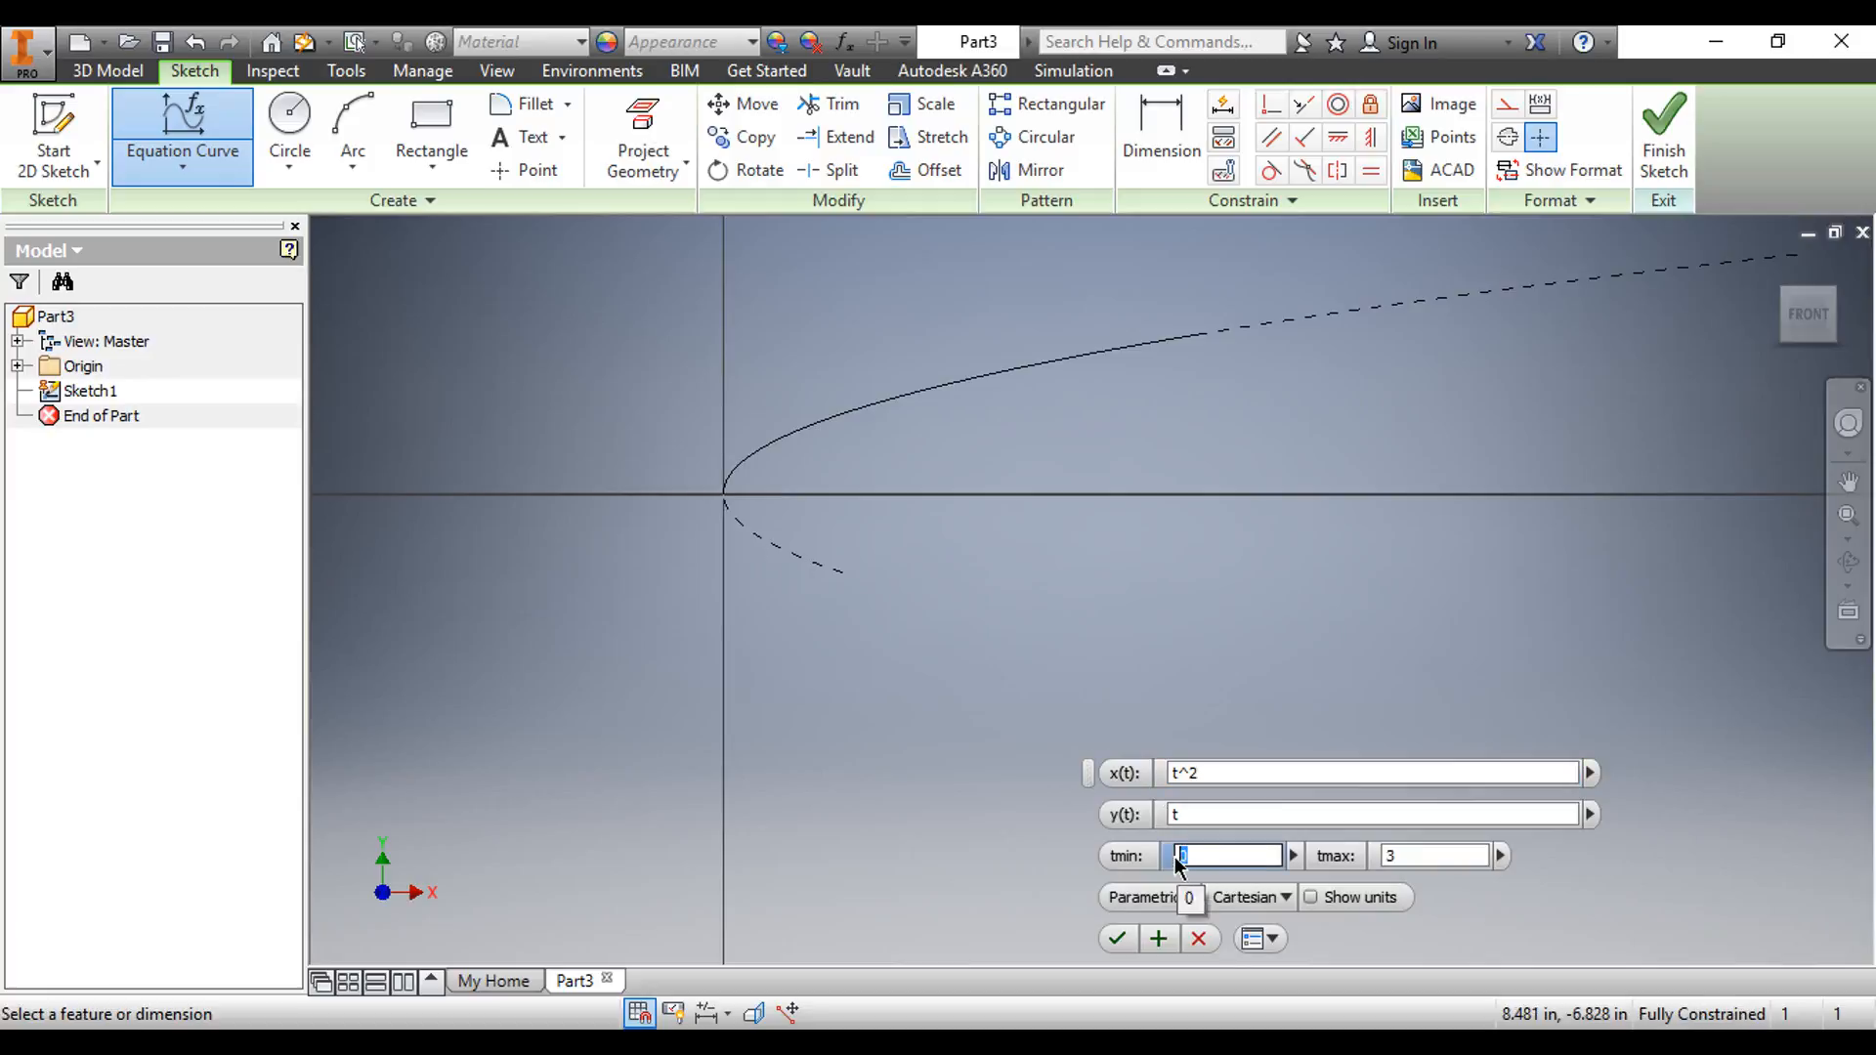
pyautogui.write('1')
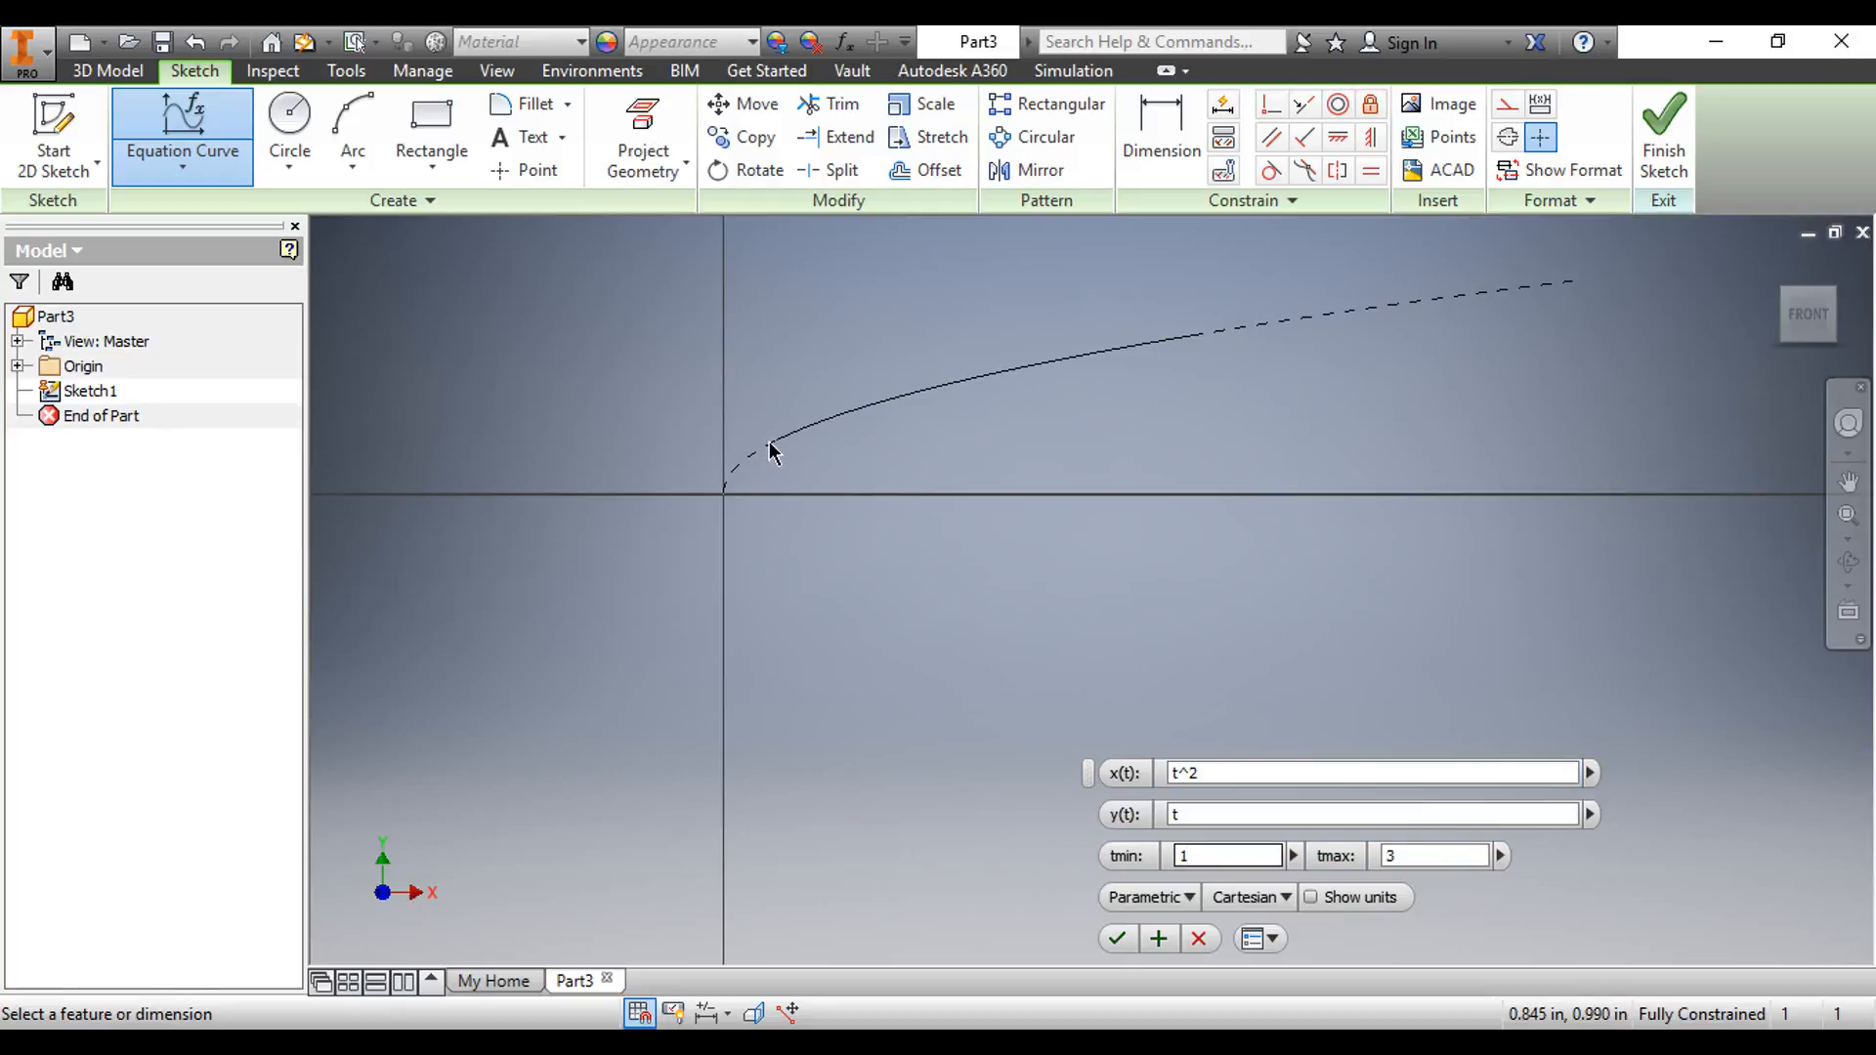
# - Set tmin back to 0 and create the equation curve
pyautogui.doubleClick(1184, 856)
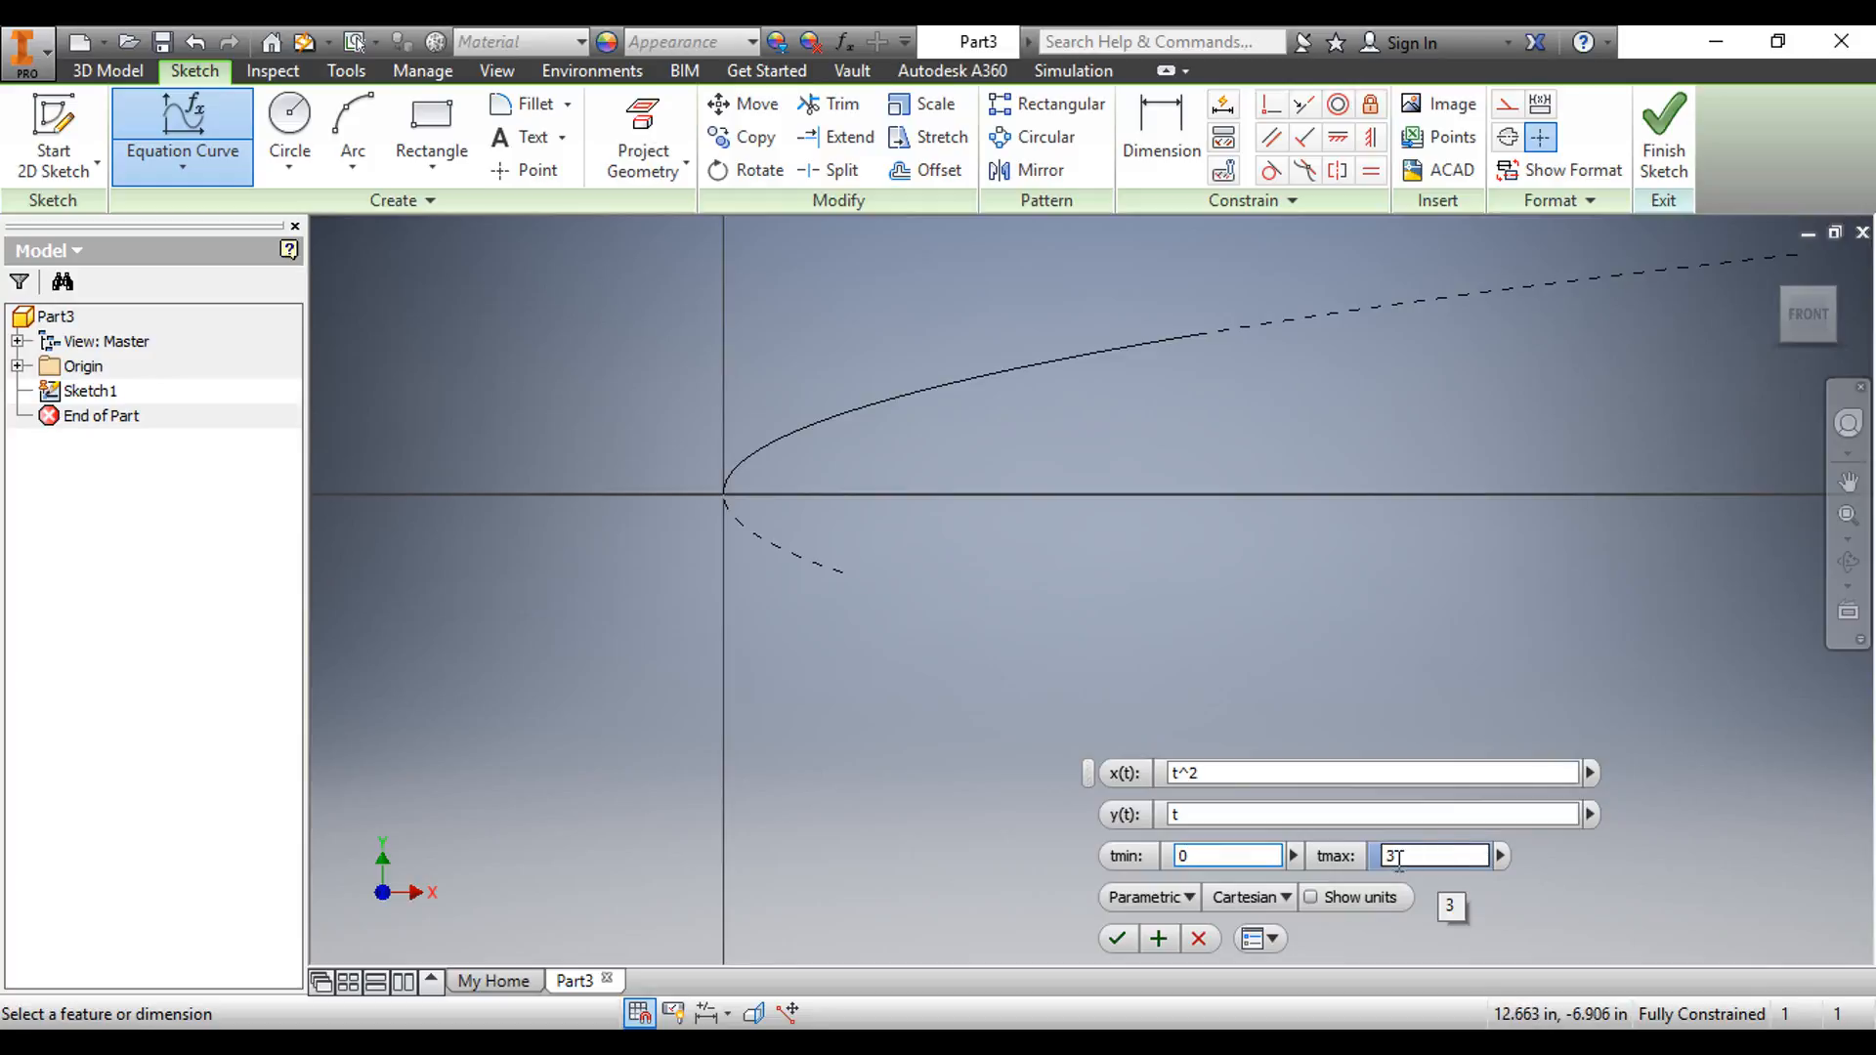
pyautogui.scroll(-3, 1407, 733)
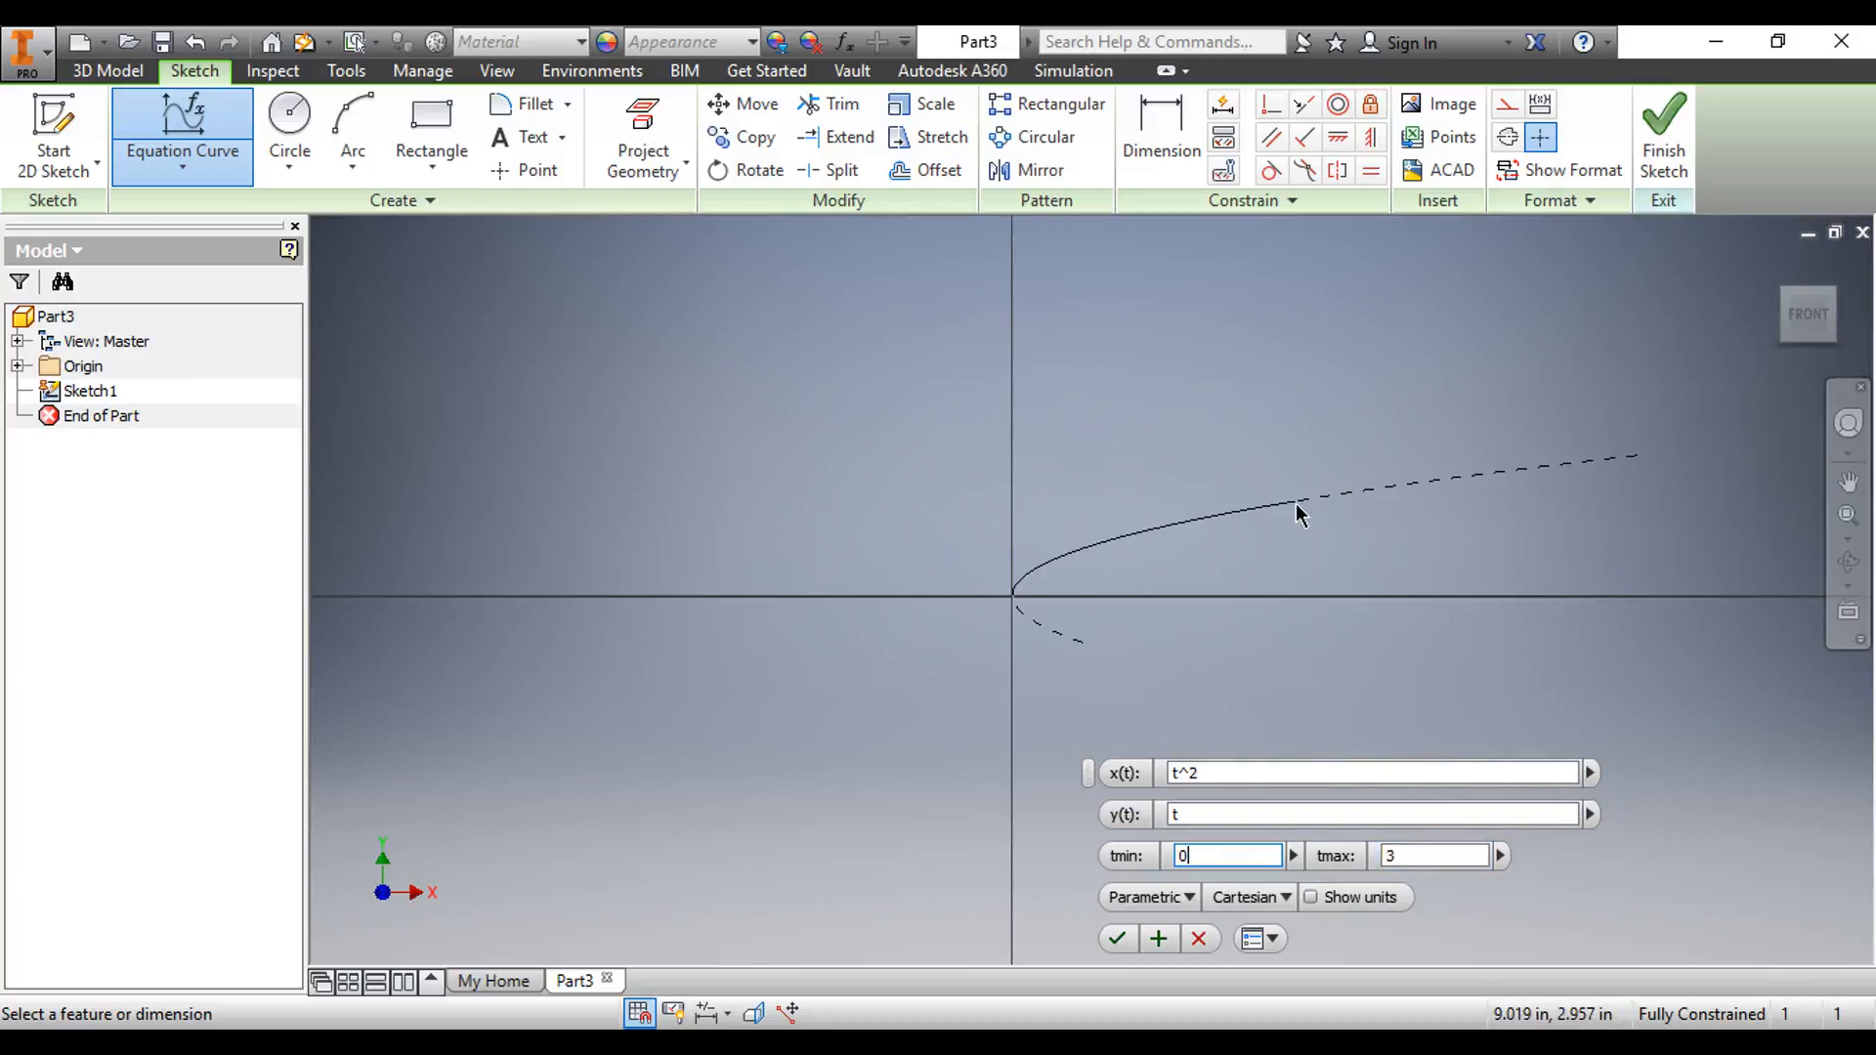
pyautogui.scroll(-3, 1363, 842)
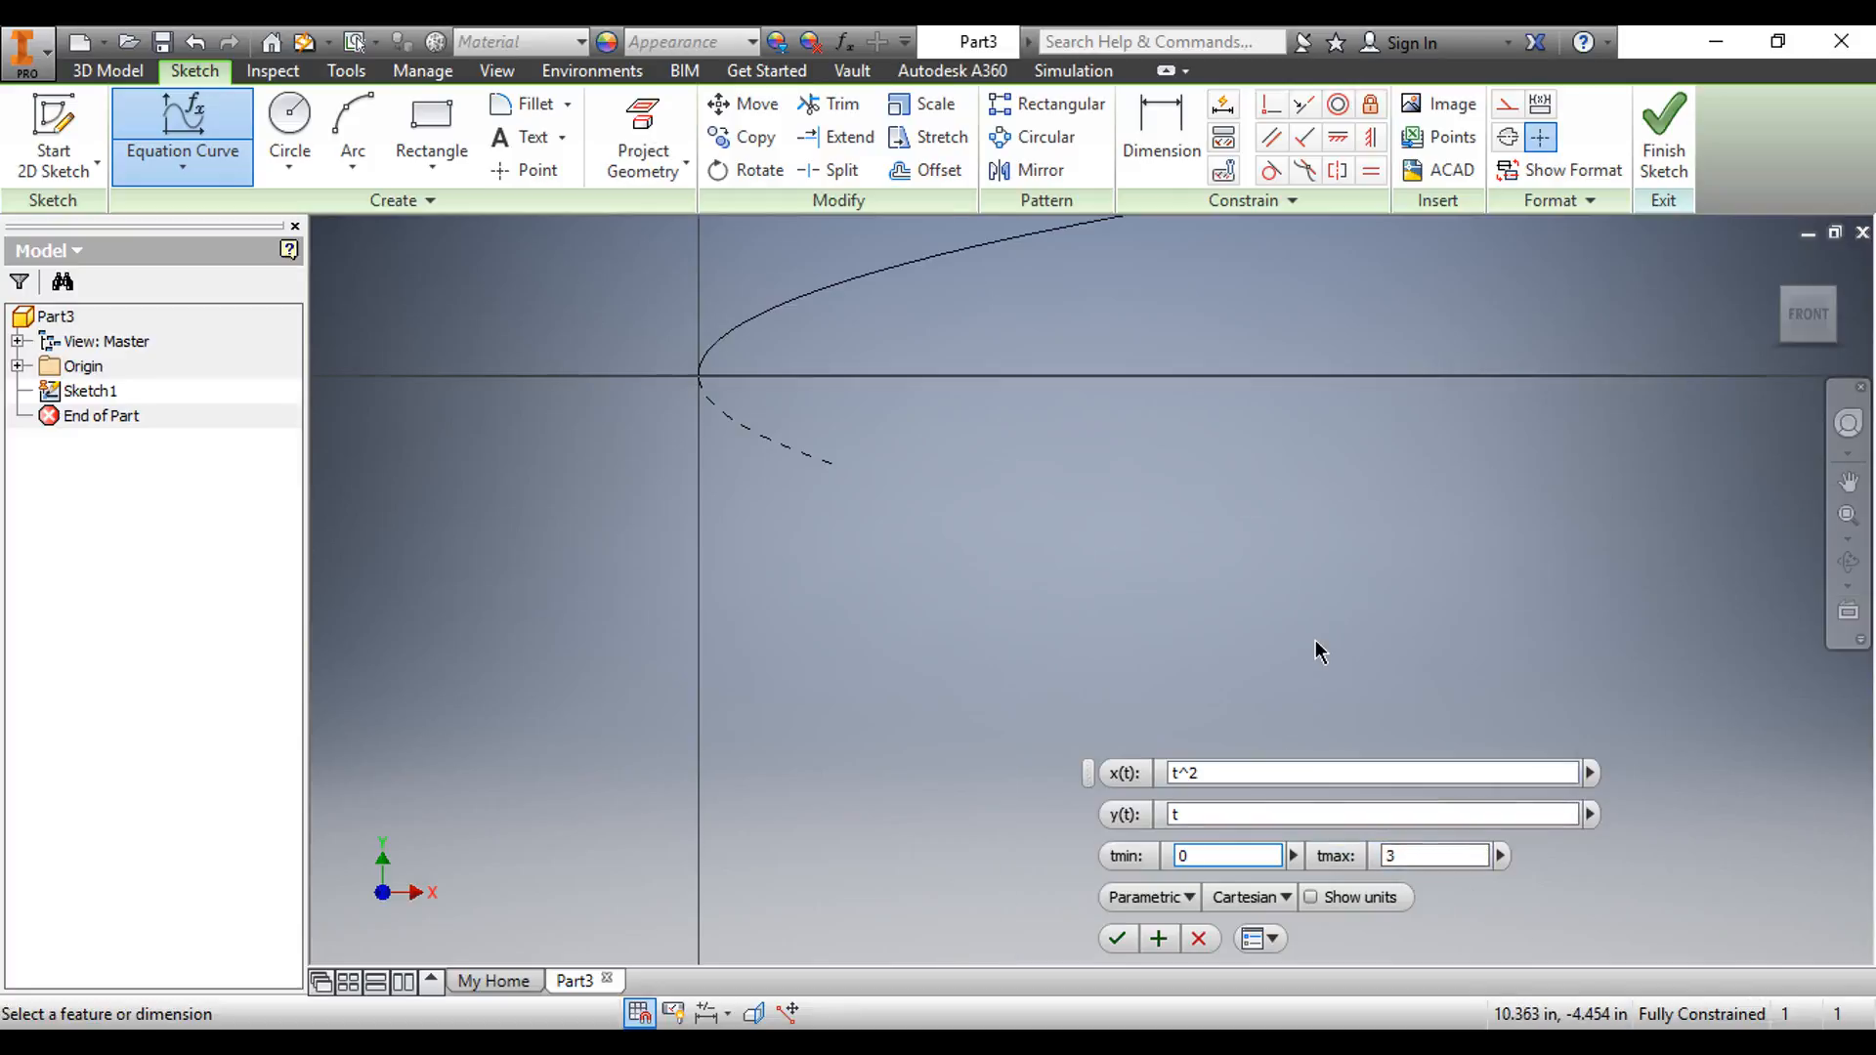
pyautogui.scroll(2, 1316, 641)
pyautogui.click(1117, 939)
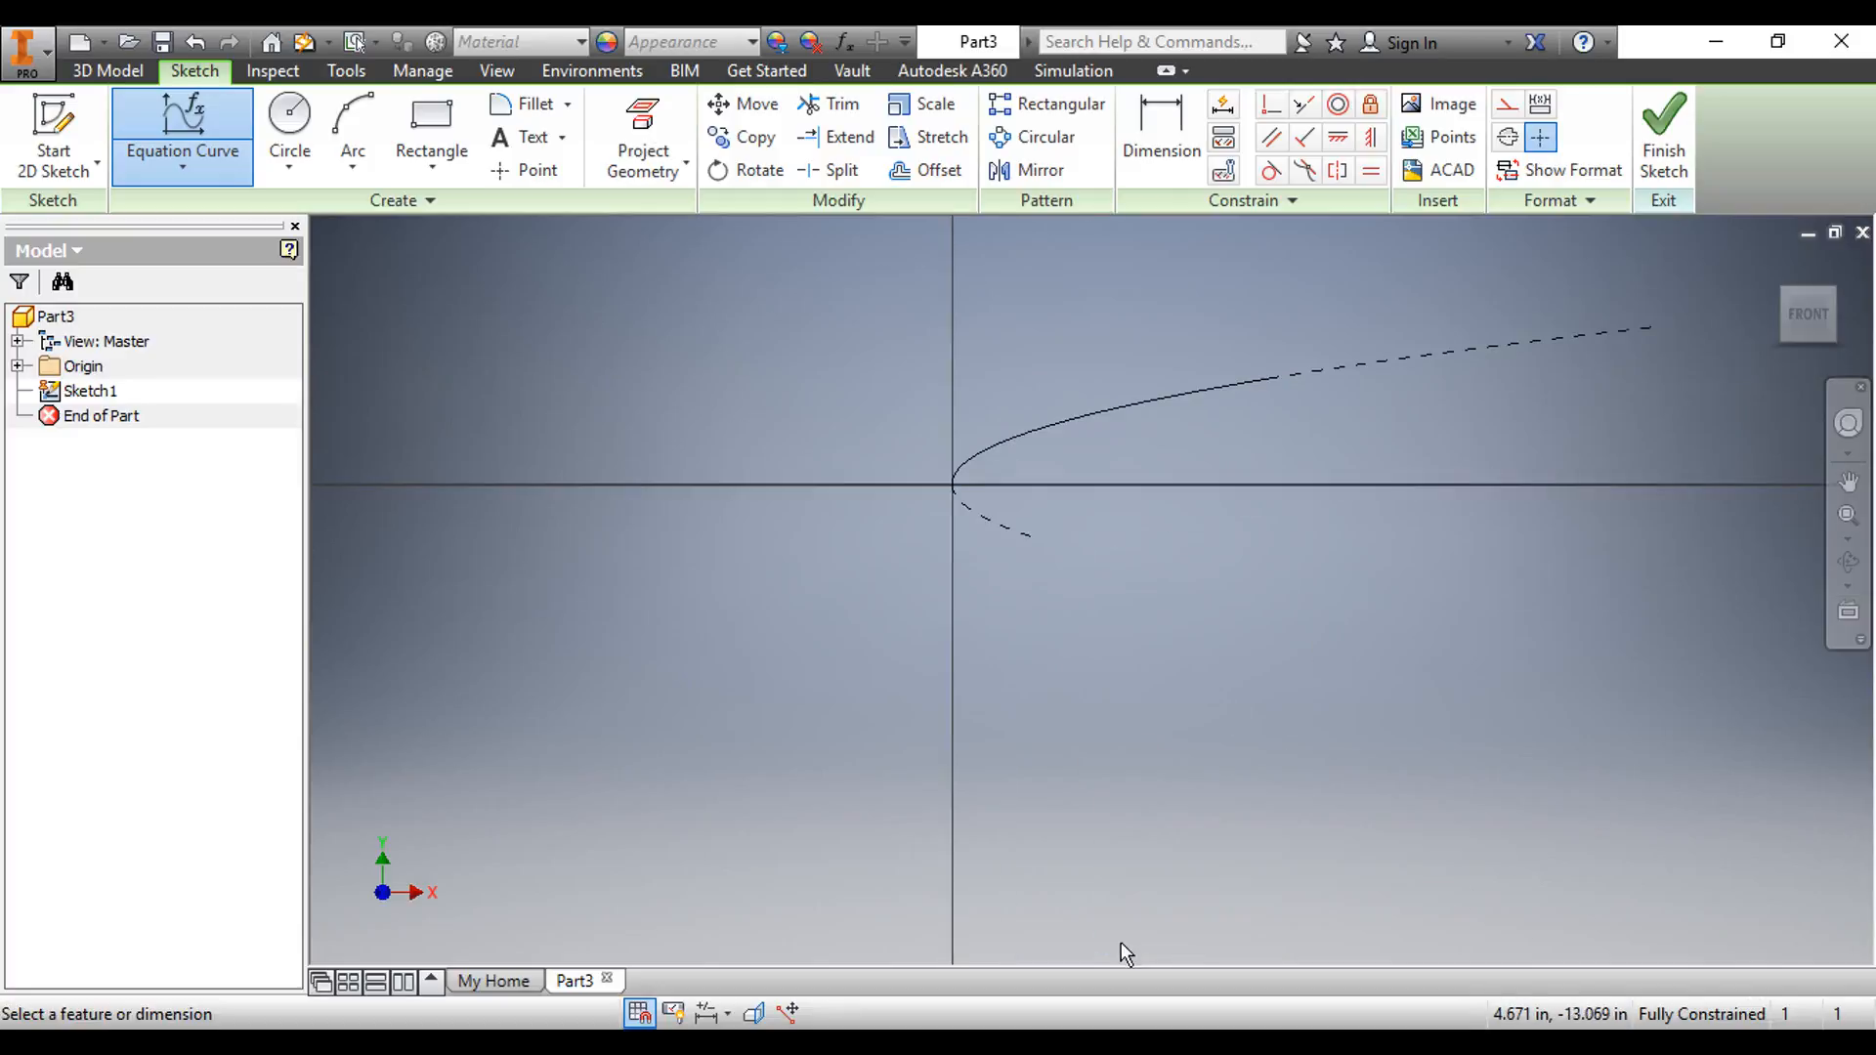
# - Delete the equation curve together with its endpoints
pyautogui.scroll(4, 980, 591)
pyautogui.scroll(-8, 997, 563)
pyautogui.scroll(5, 1004, 560)
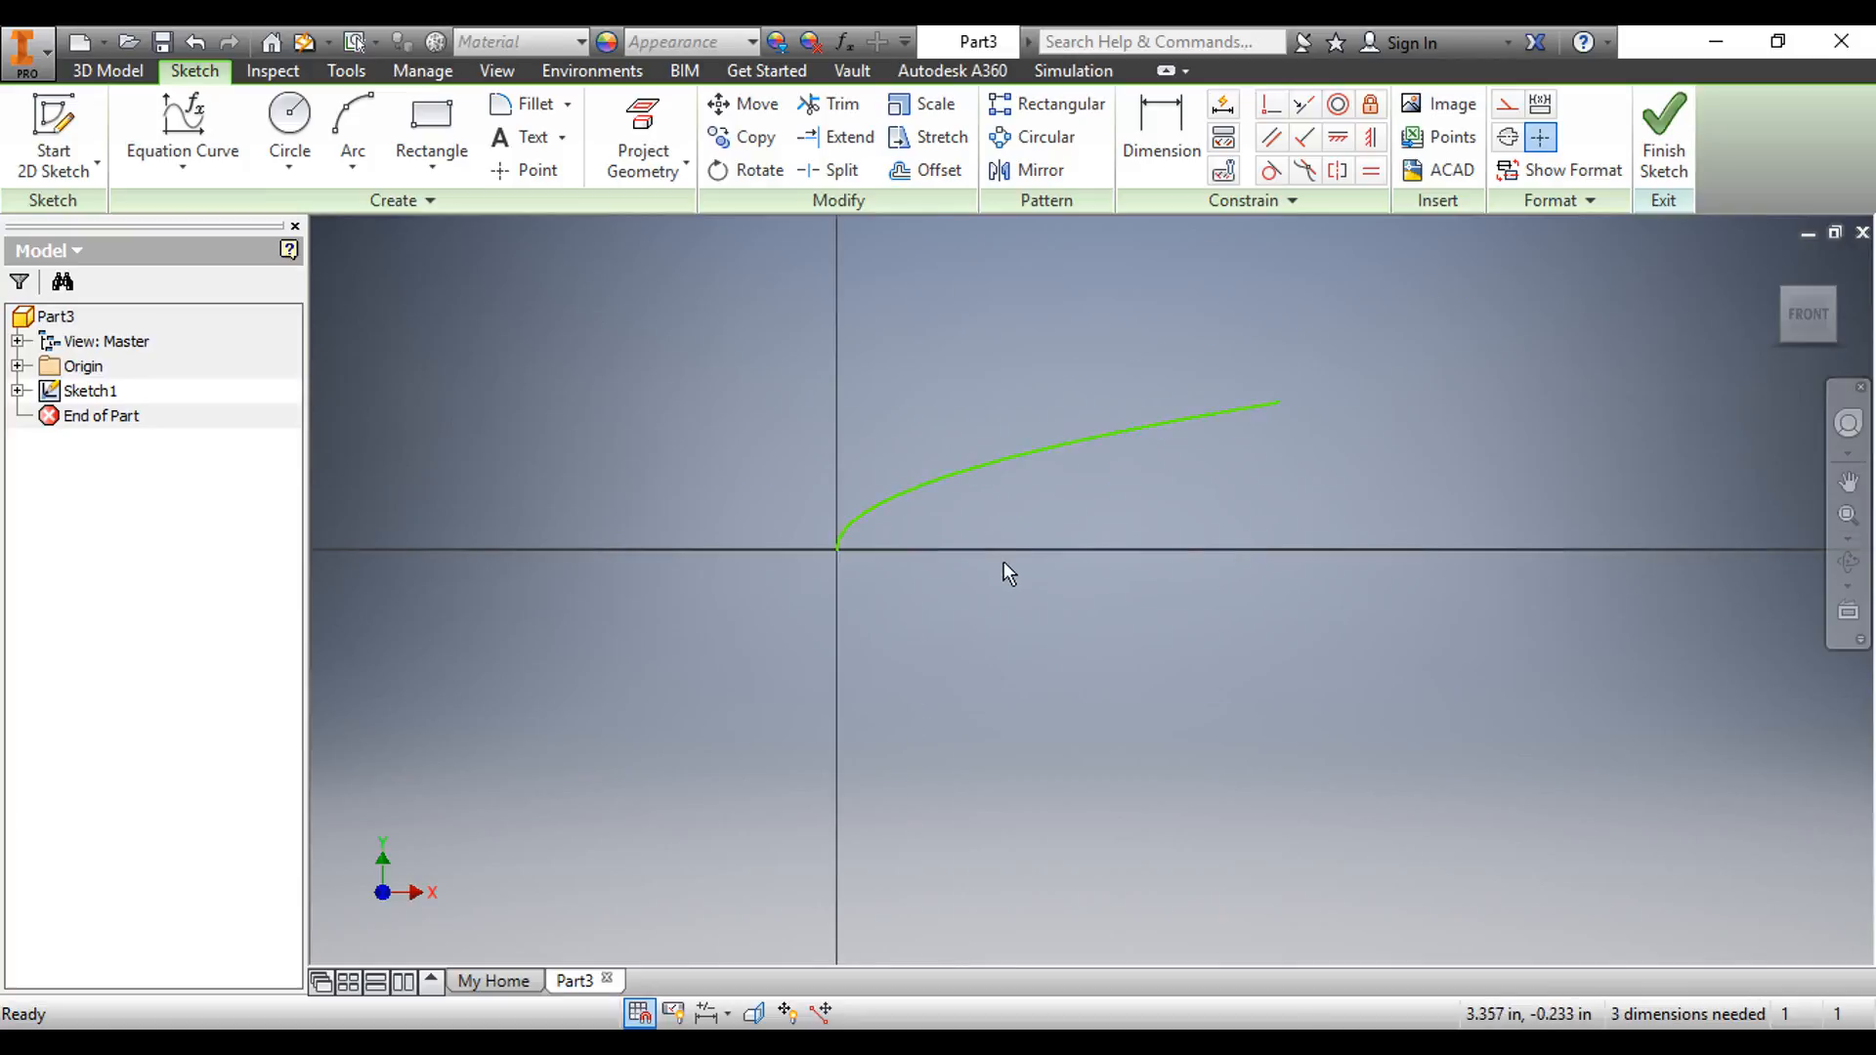
pyautogui.moveTo(847, 564); pyautogui.dragTo(1184, 375)
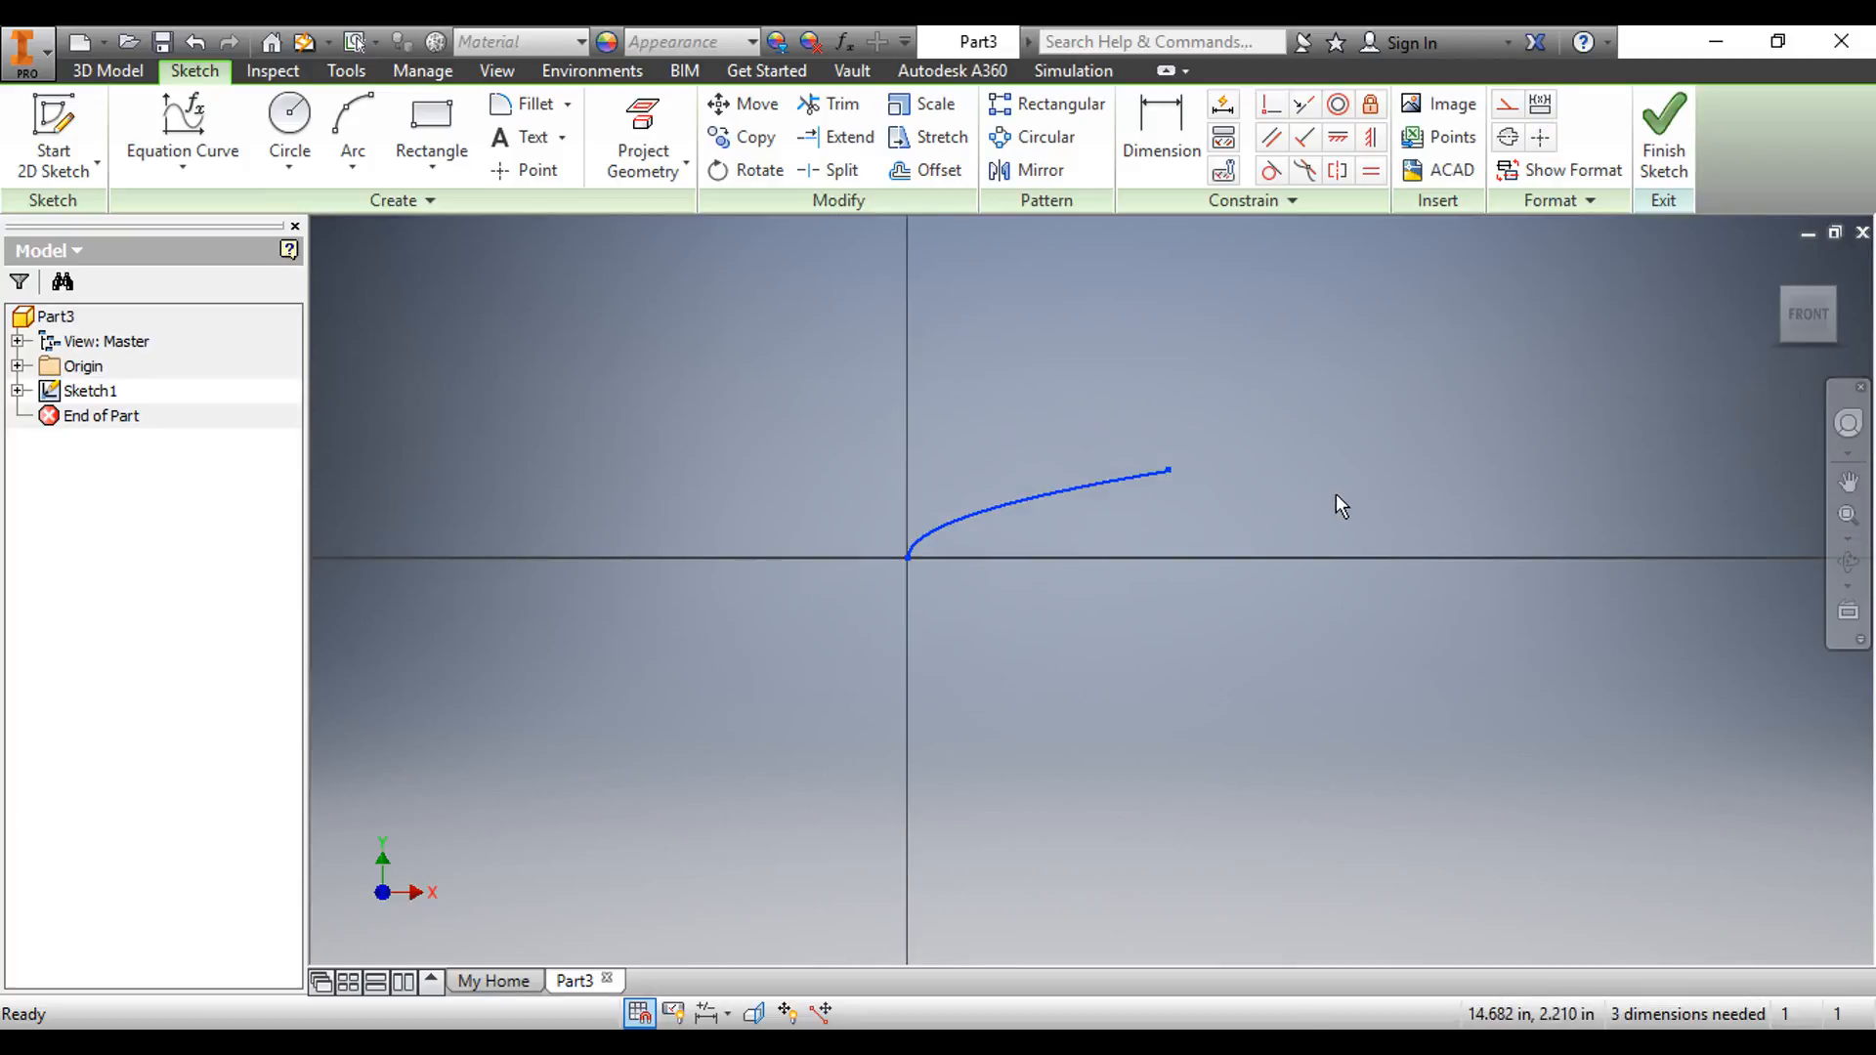
pyautogui.press('Delete')
# - Draw a line about 10.13 in long, rising about 2.5 degrees to the right from the vertical axis above the origin
pyautogui.click(217, 153)
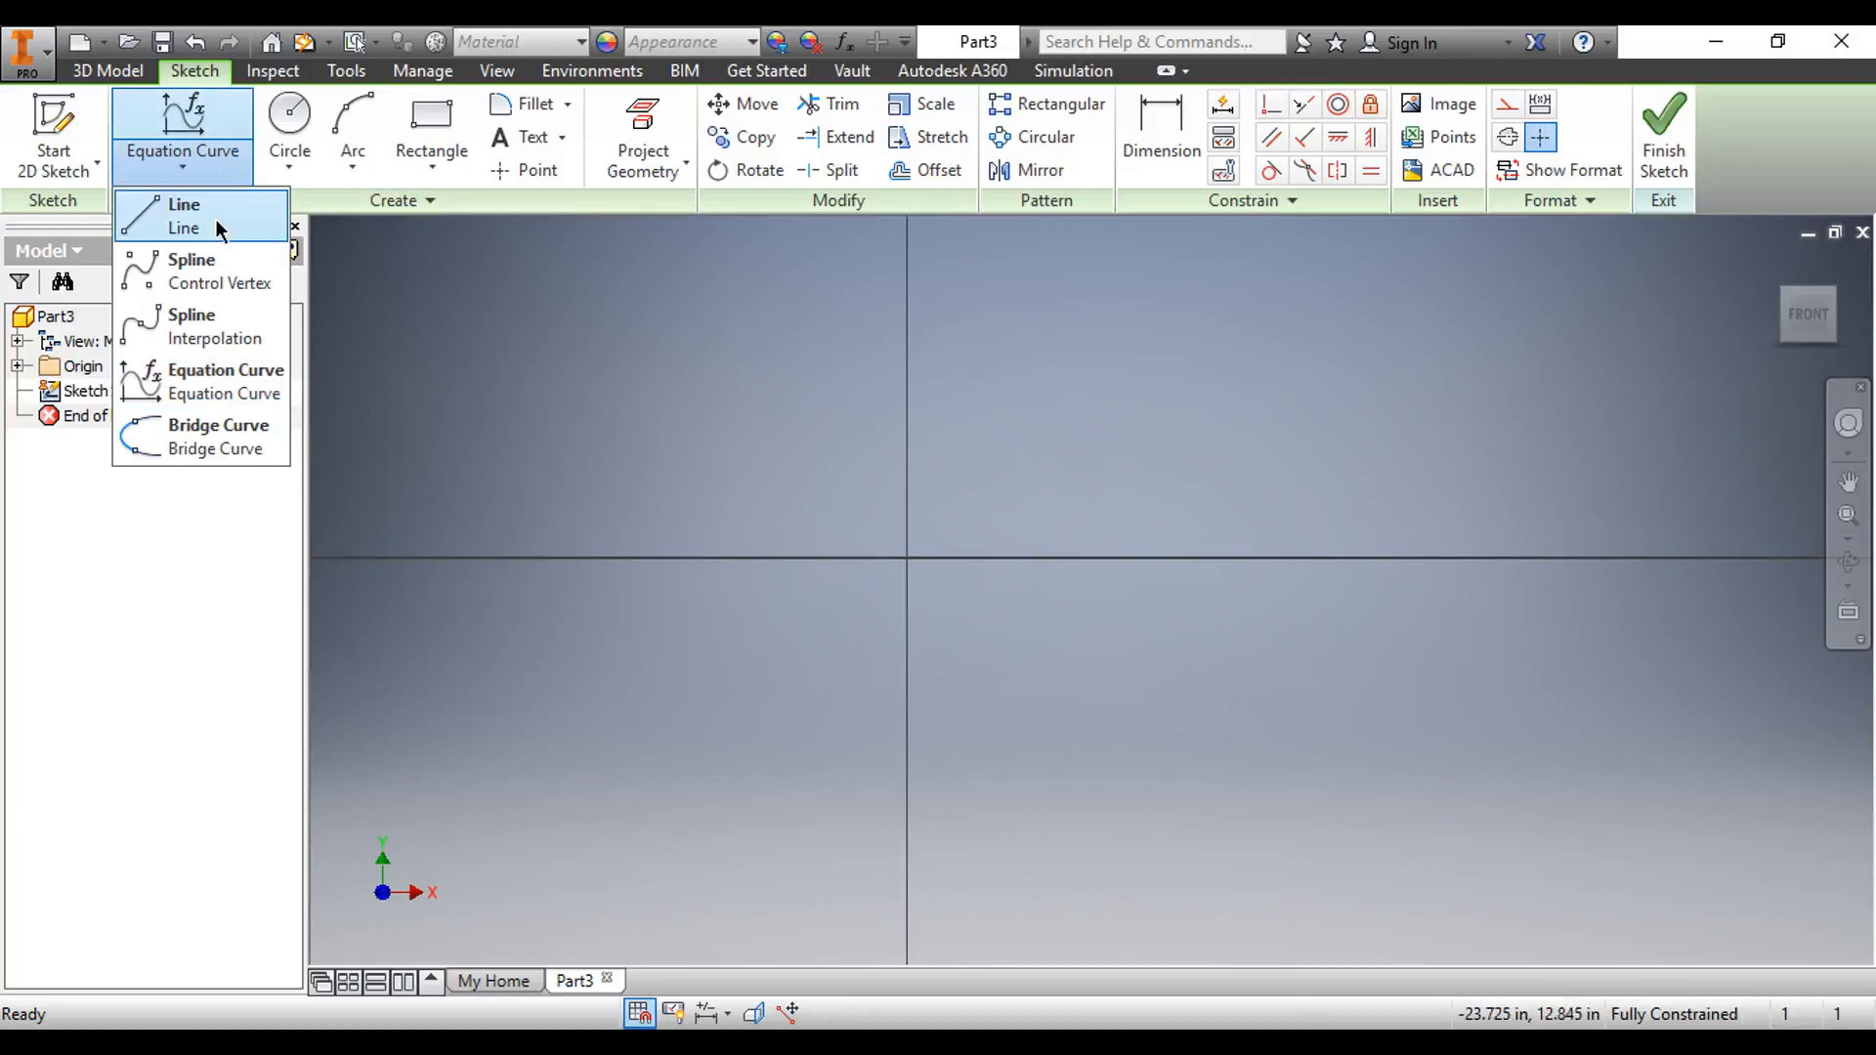
pyautogui.click(219, 197)
pyautogui.click(907, 375)
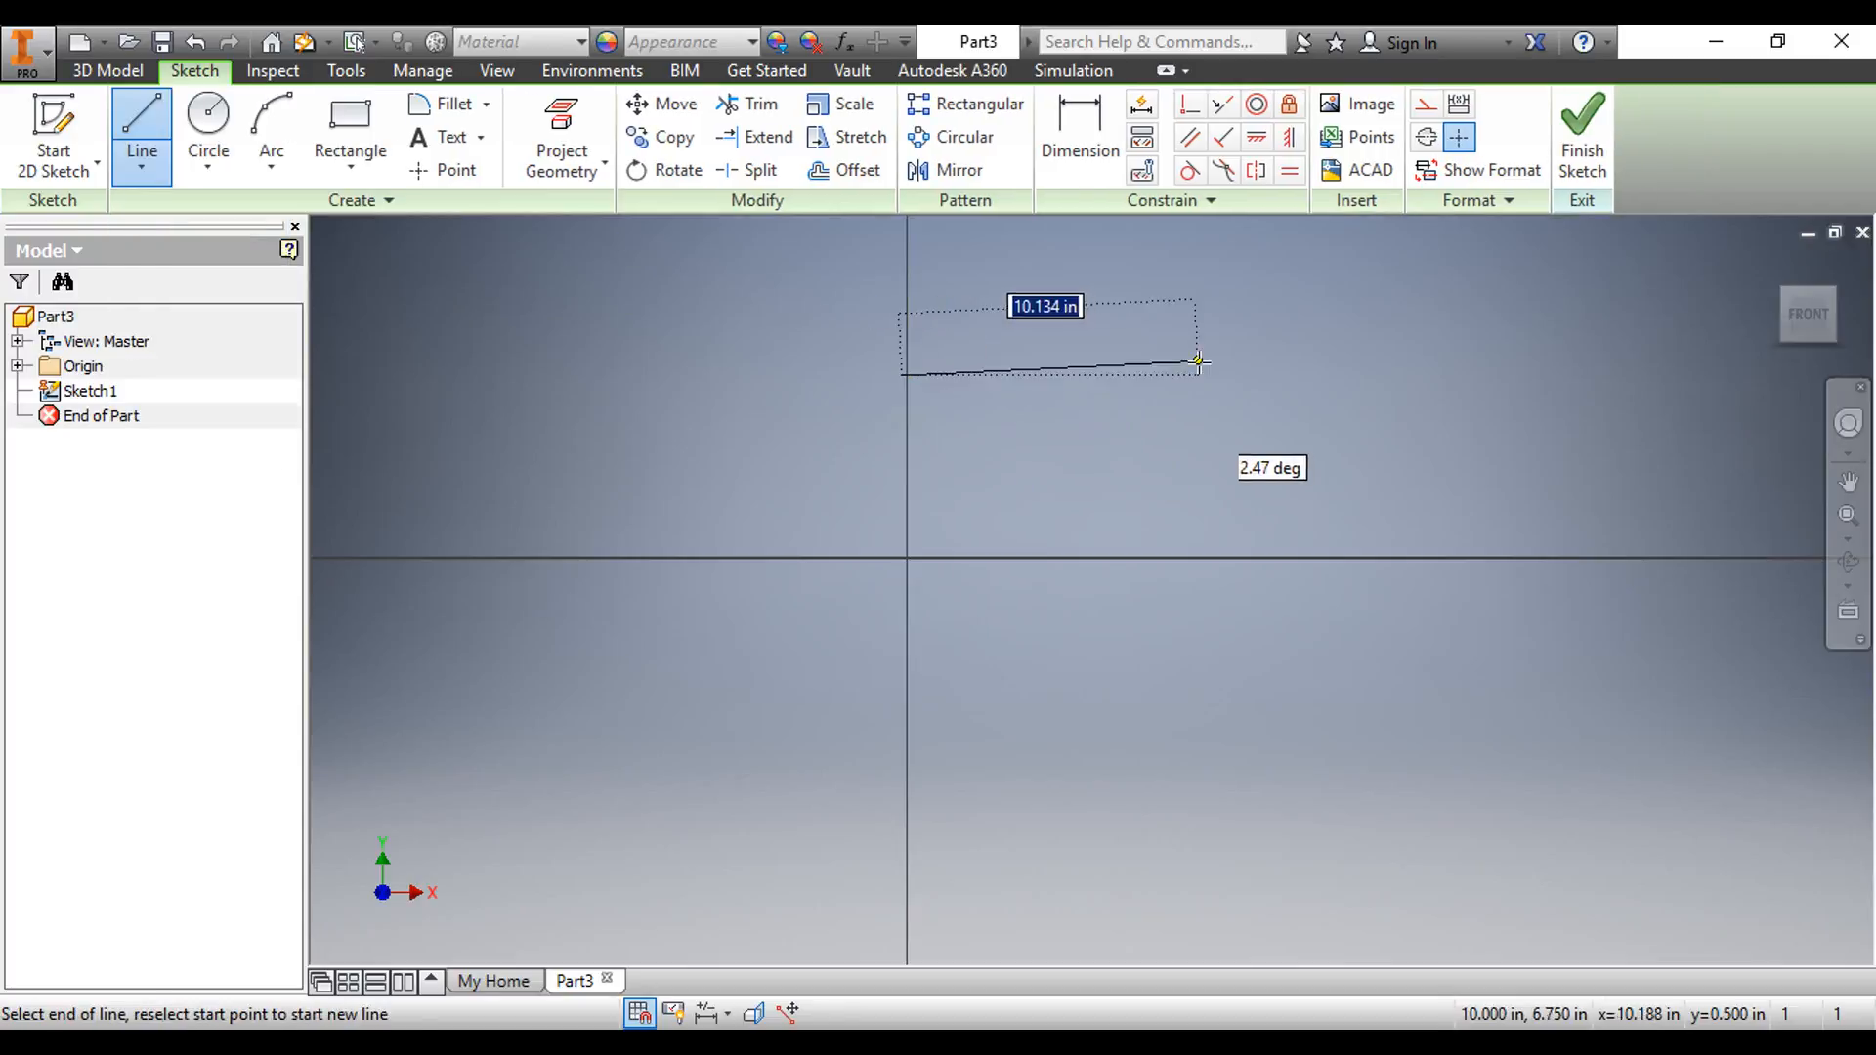
pyautogui.click(1199, 362)
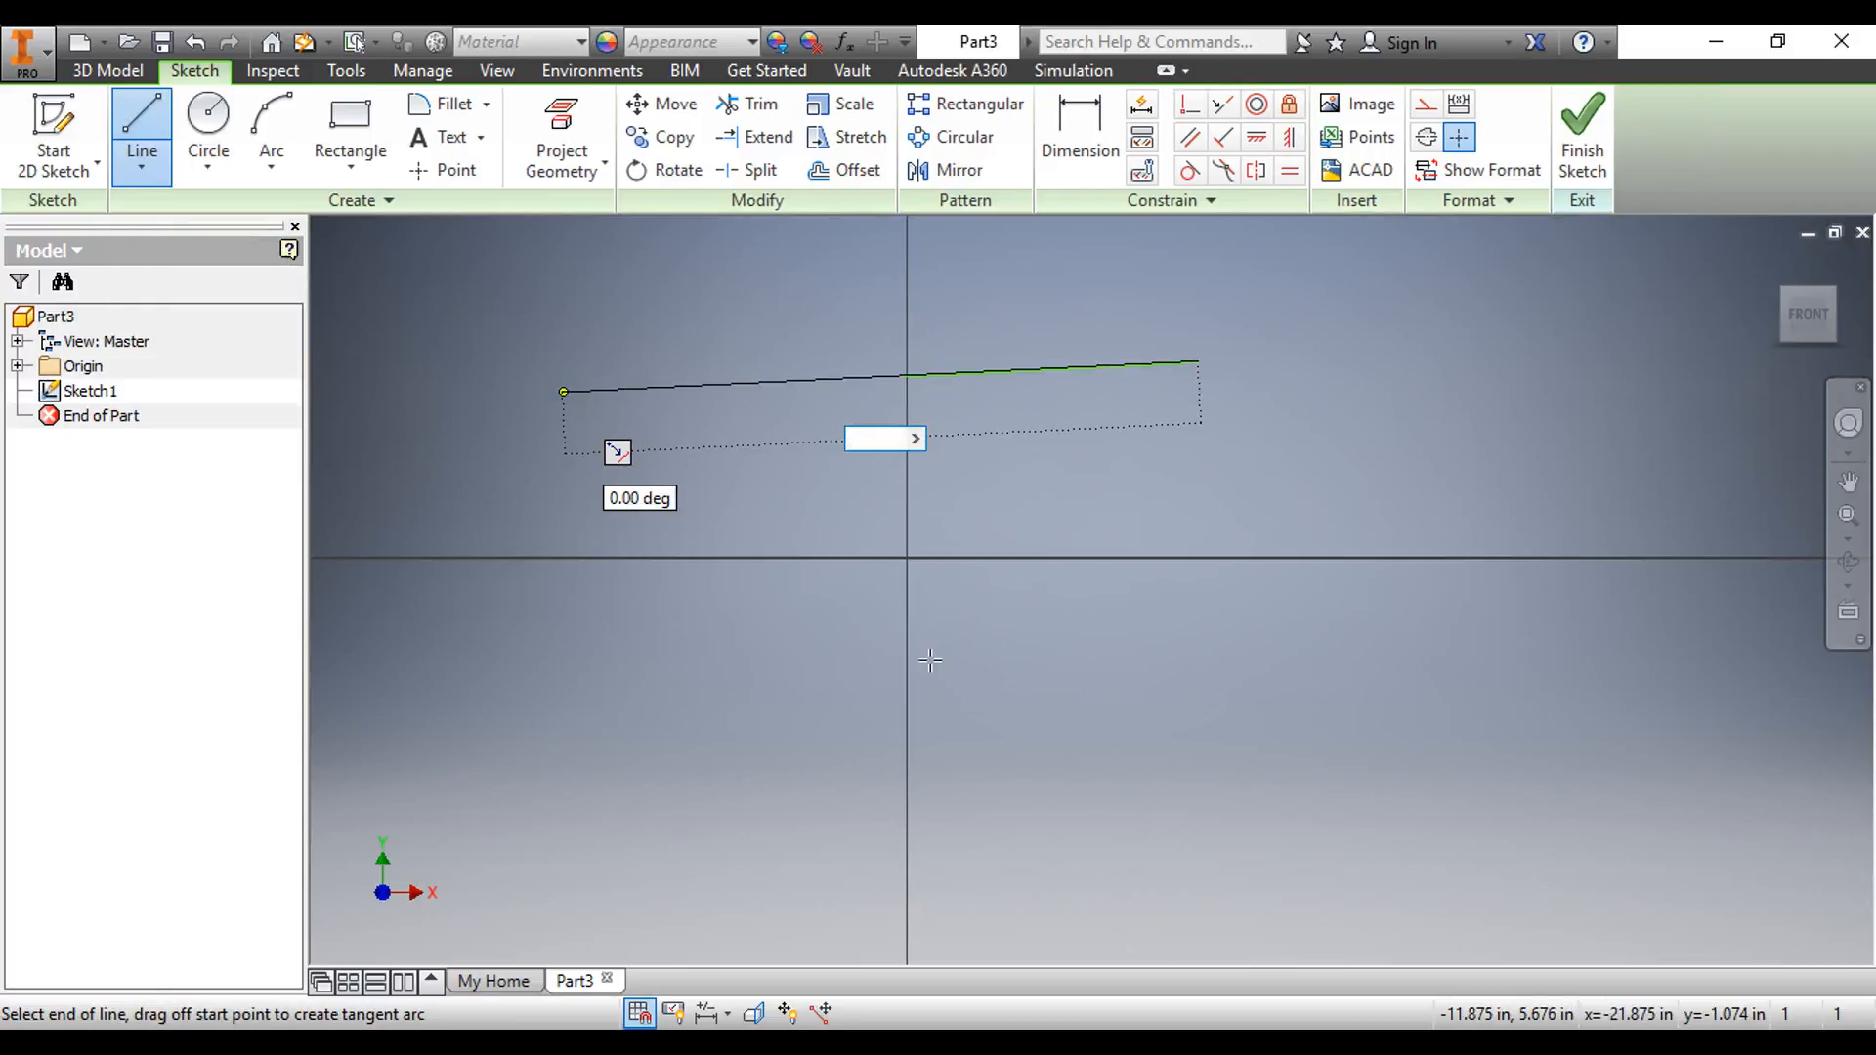
pyautogui.press('Escape')
# - Draw a second line below the first, starting near the vertical axis and running roughly parallel to it
pyautogui.click(213, 182)
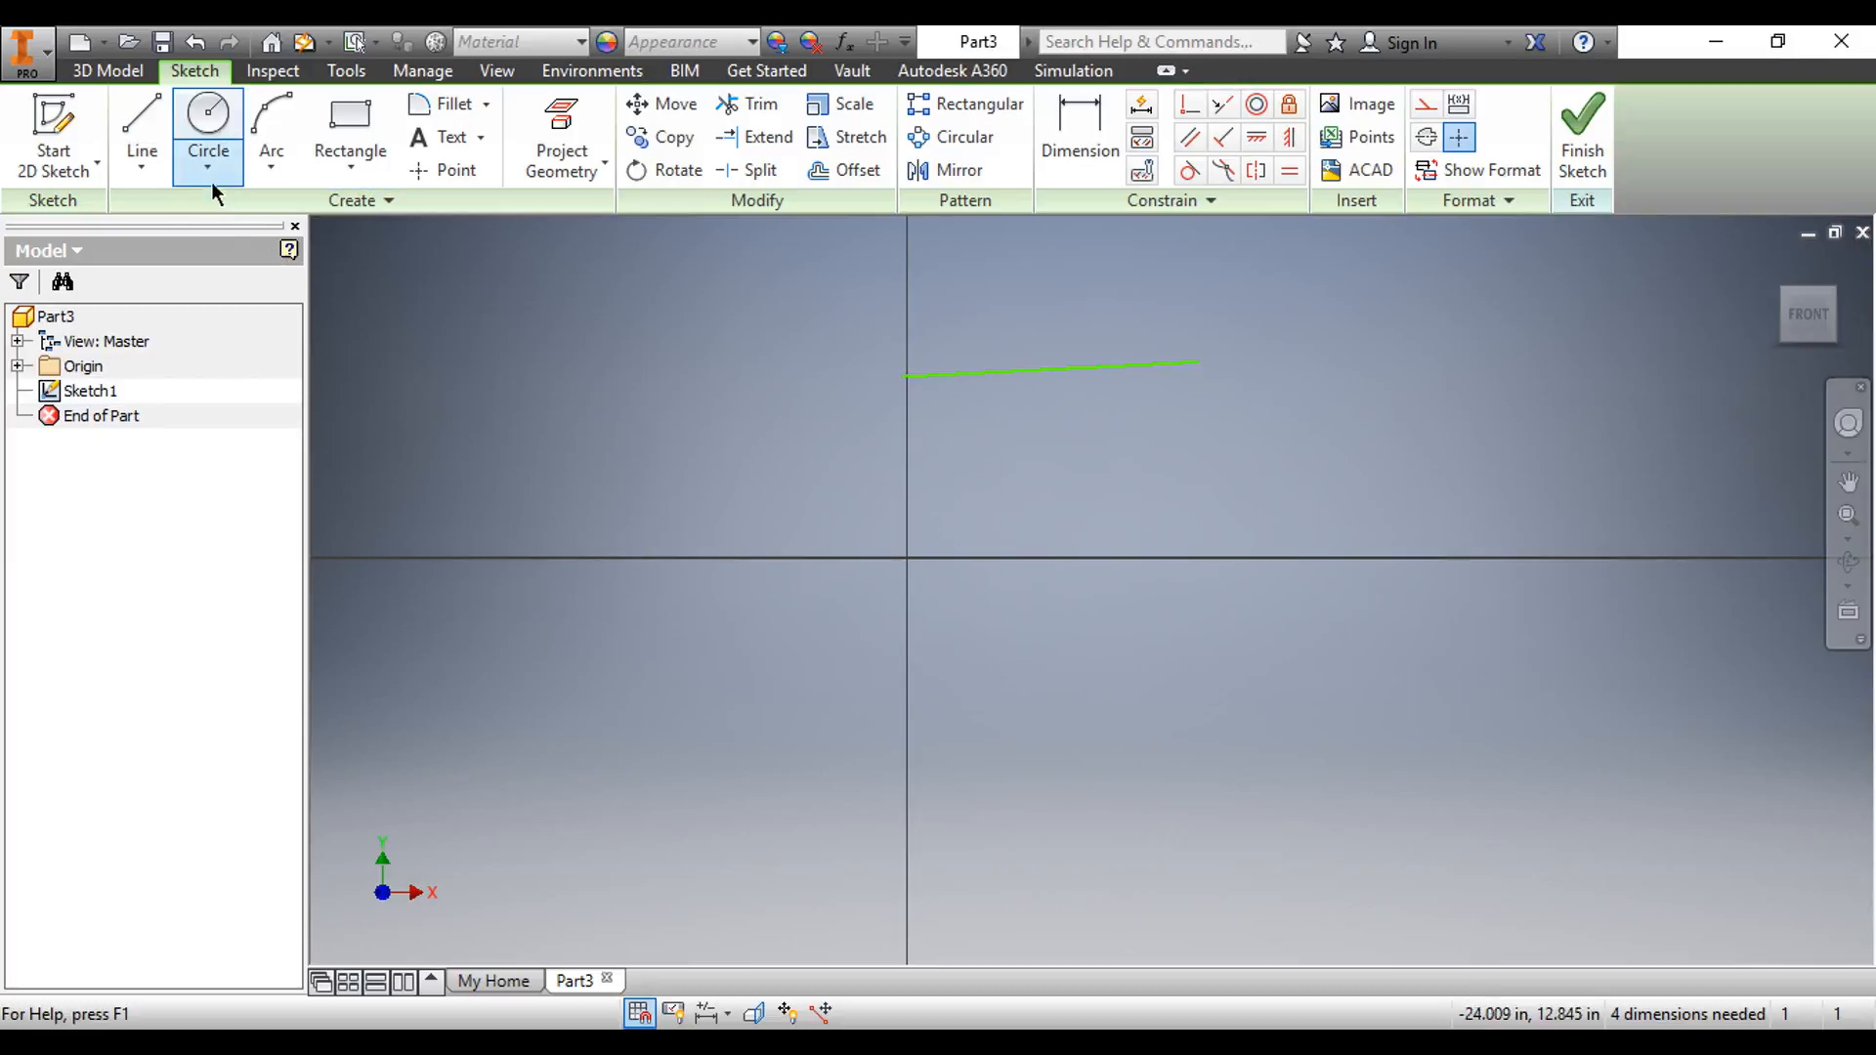
pyautogui.click(147, 125)
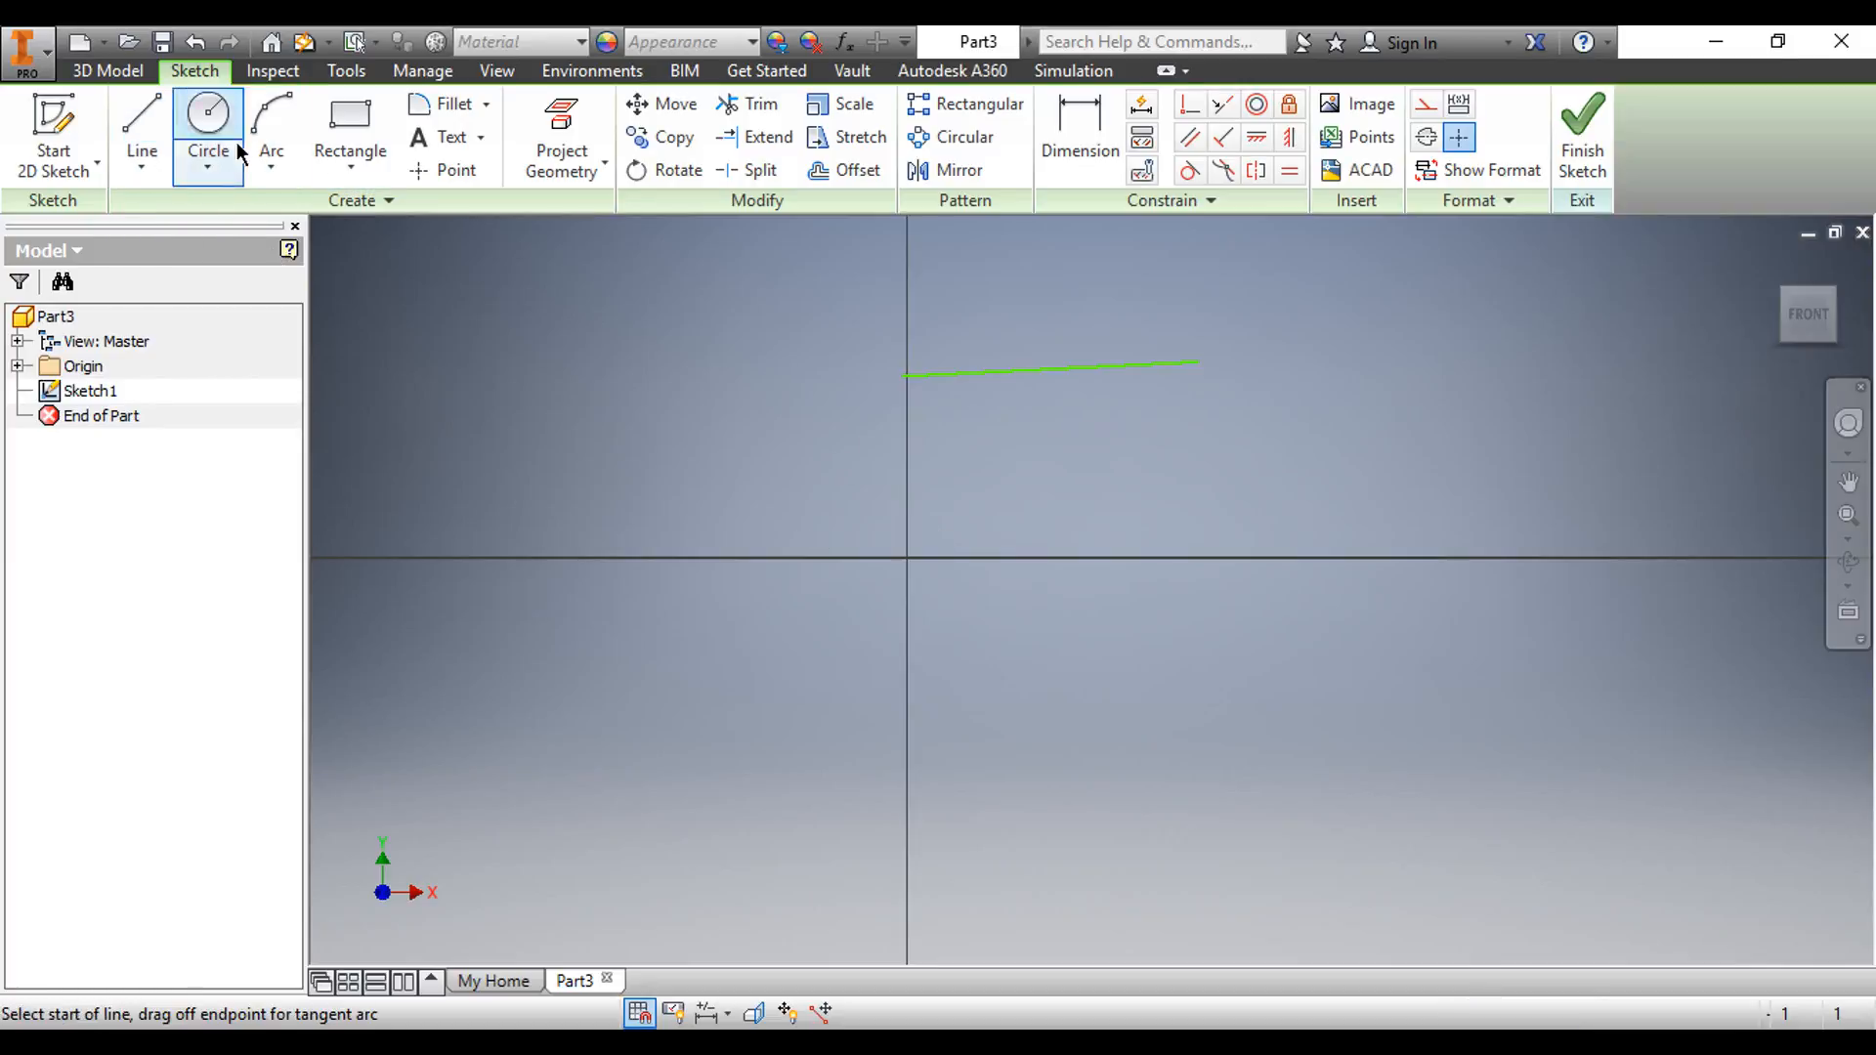
pyautogui.click(901, 493)
pyautogui.click(1206, 480)
pyautogui.press('Escape')
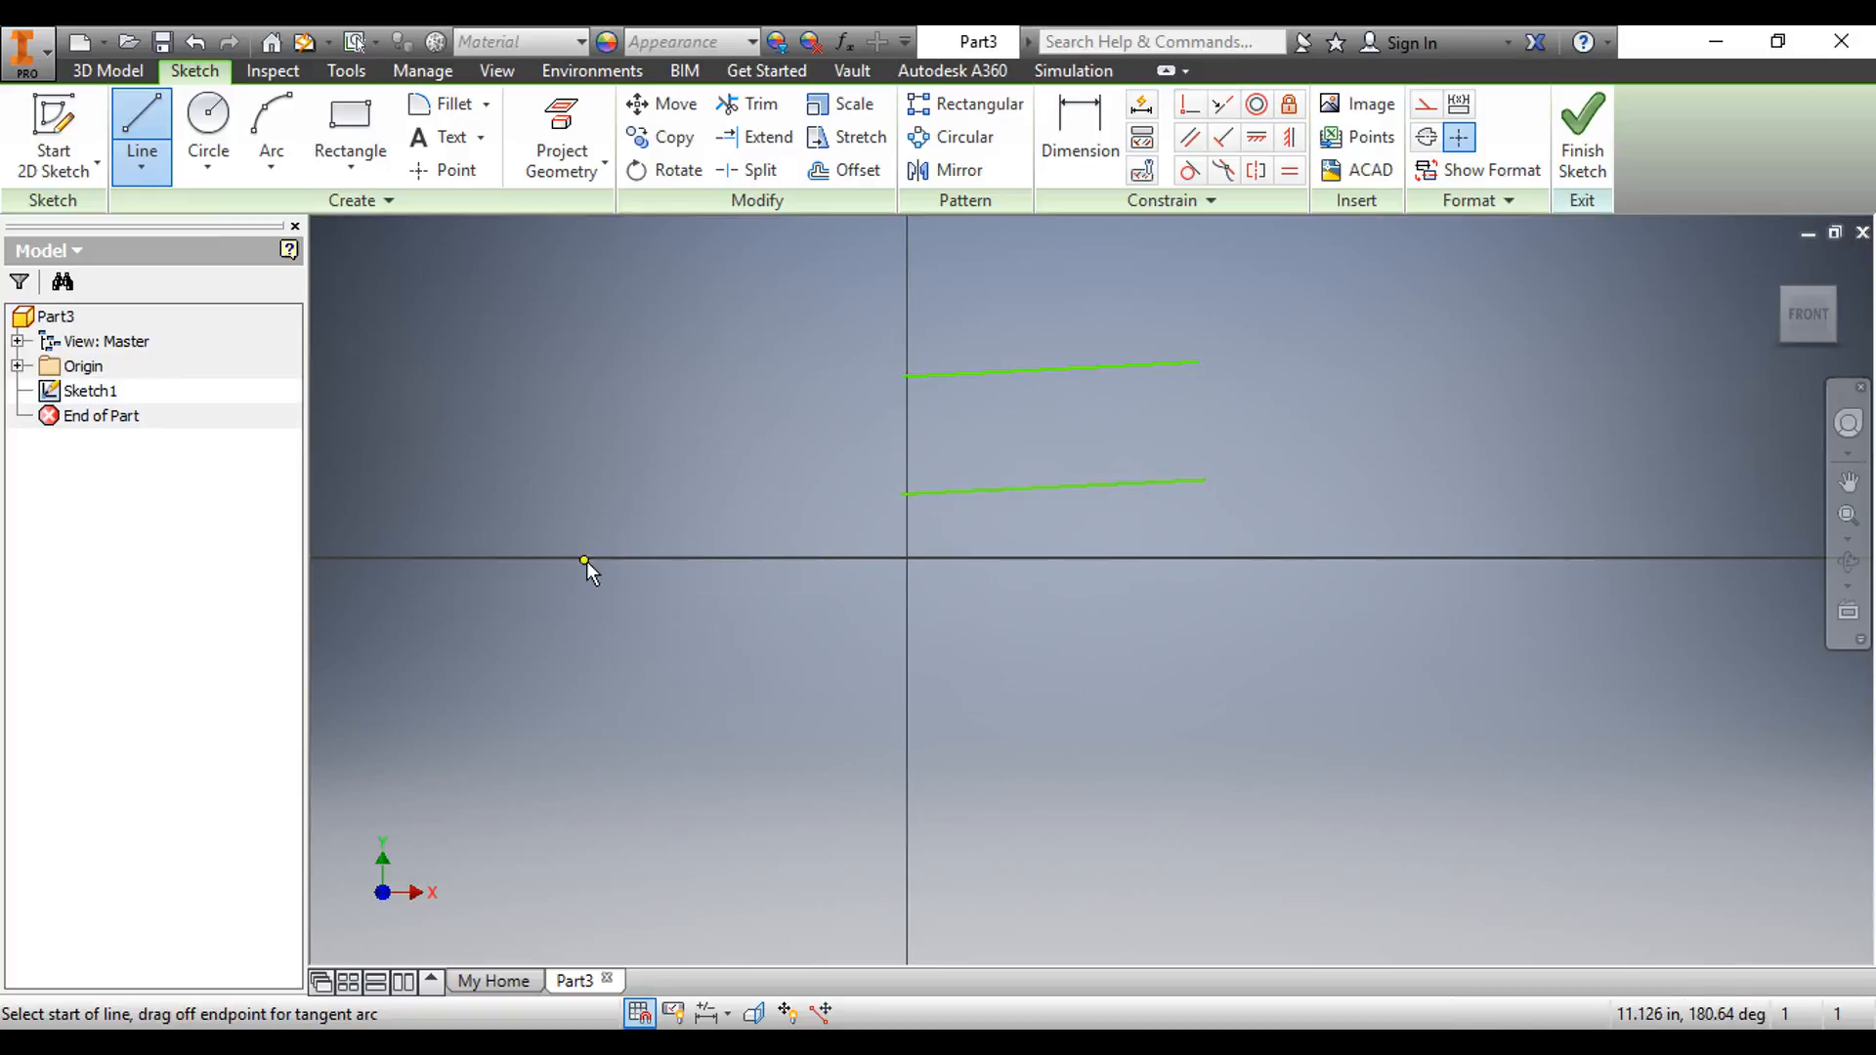
# - Create a bridge curve joining the right ends of the two lines
pyautogui.click(141, 168)
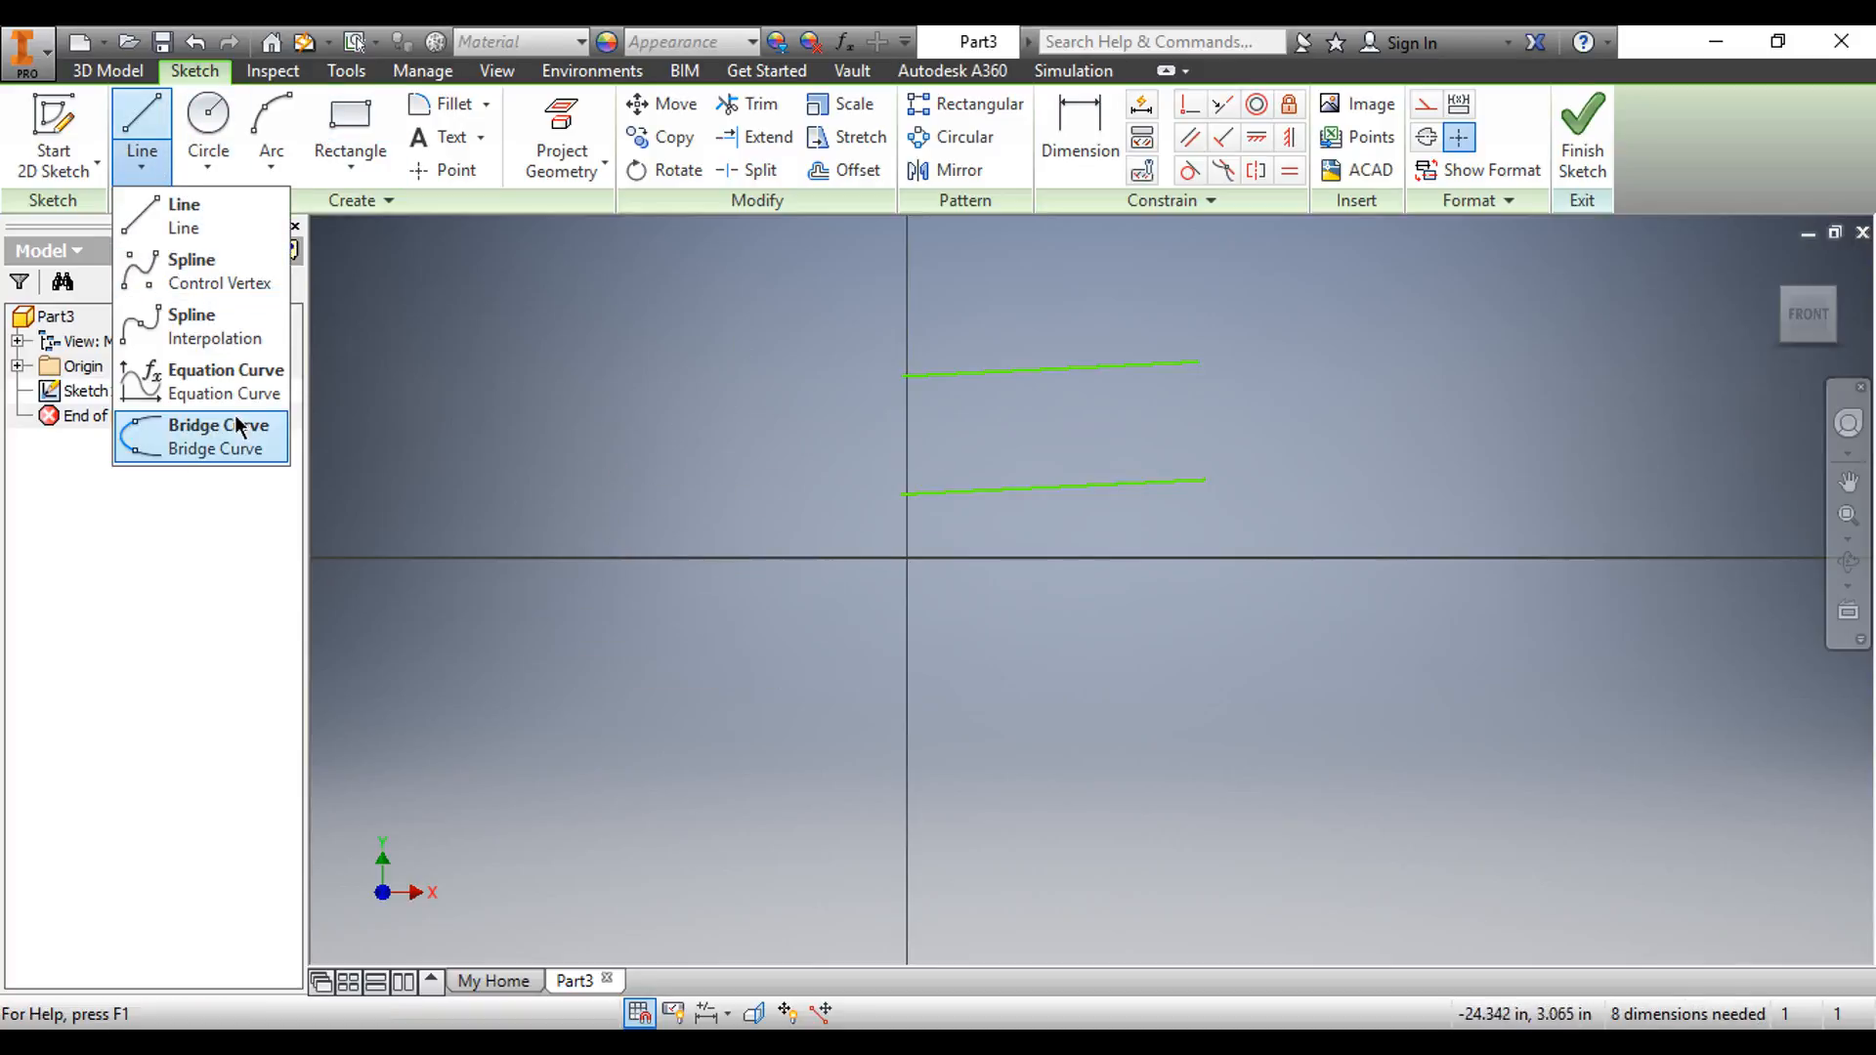
pyautogui.click(214, 431)
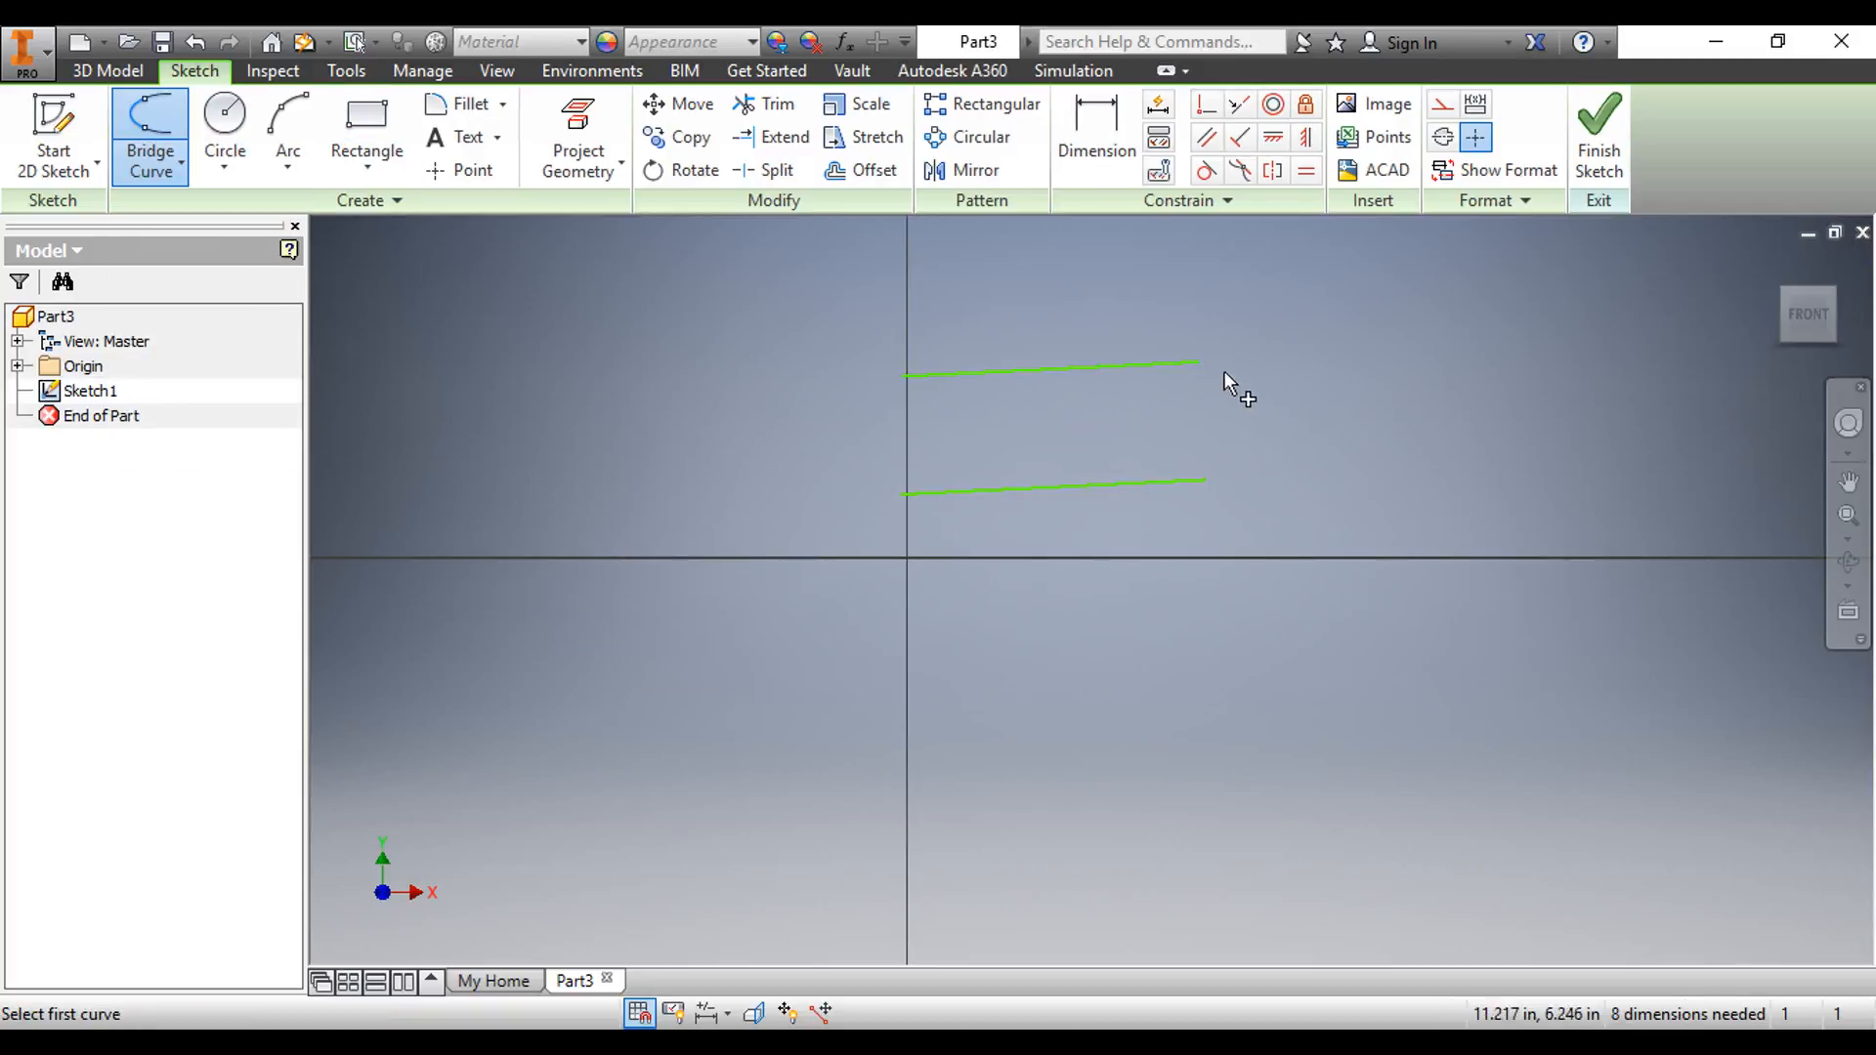
pyautogui.click(1199, 362)
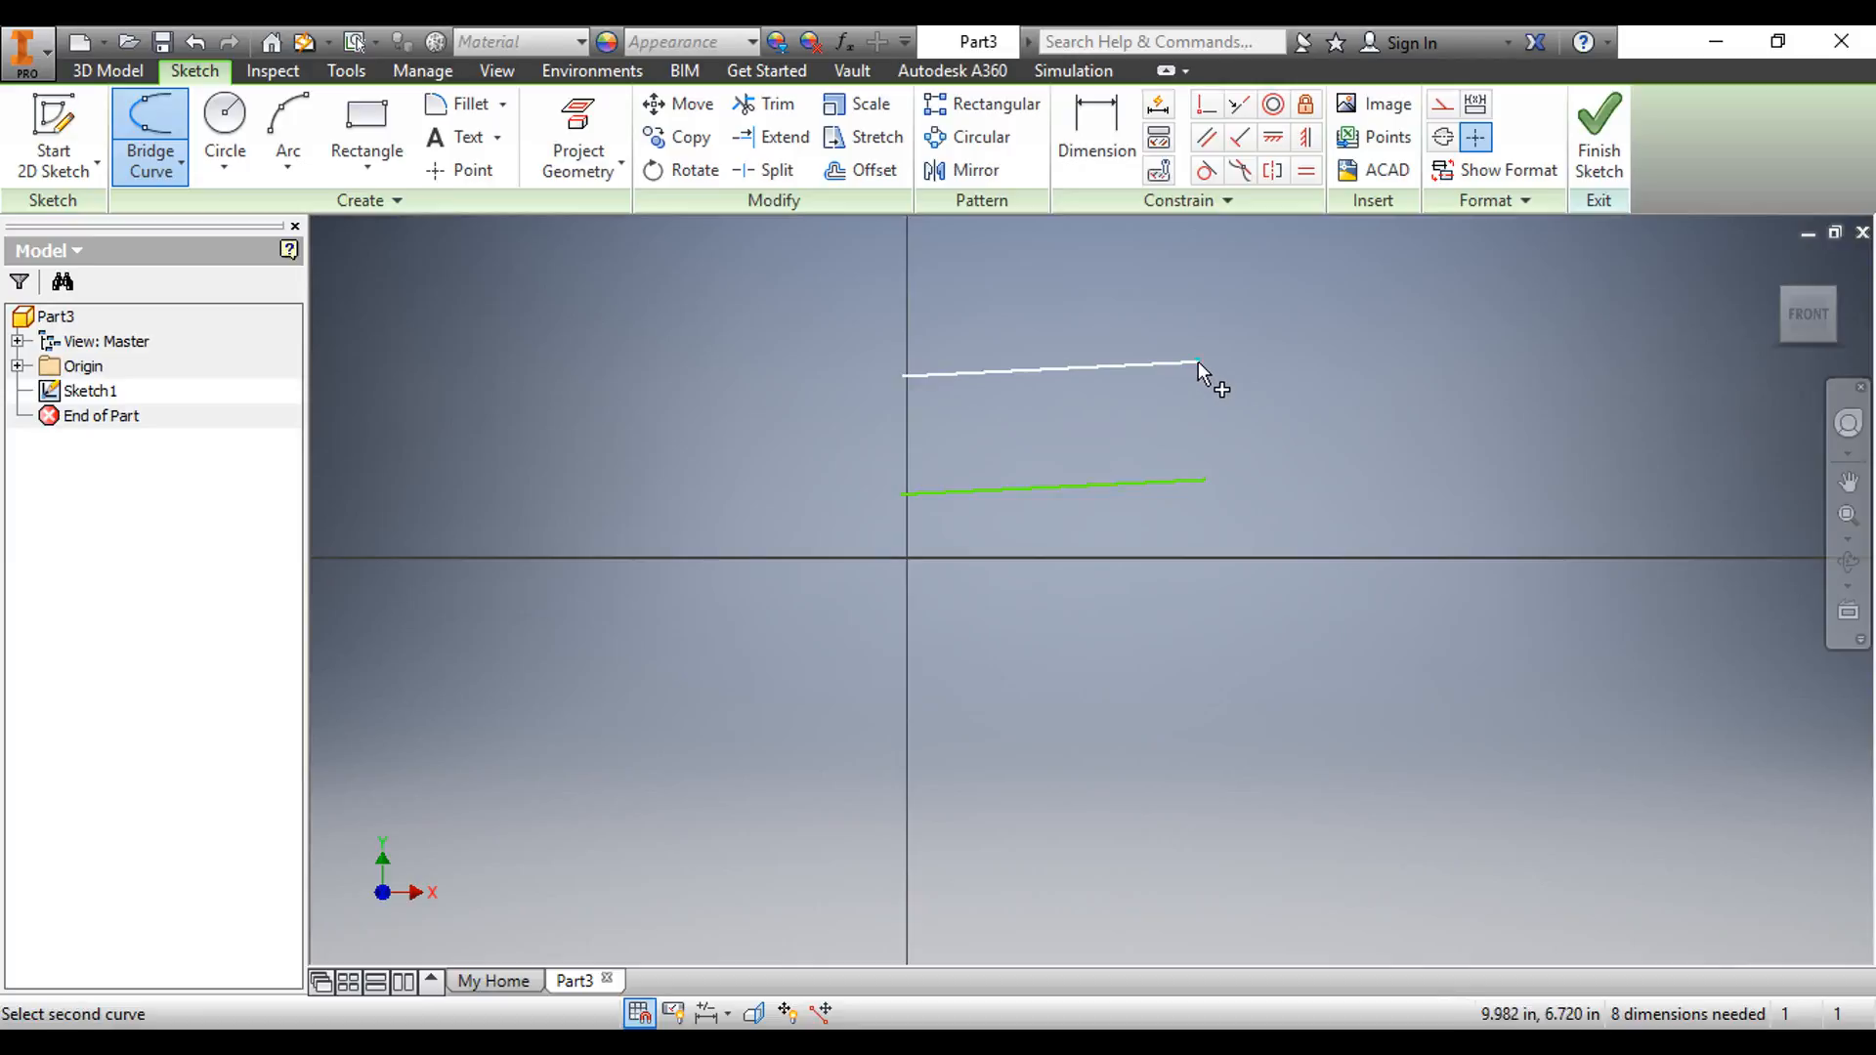
pyautogui.click(1208, 481)
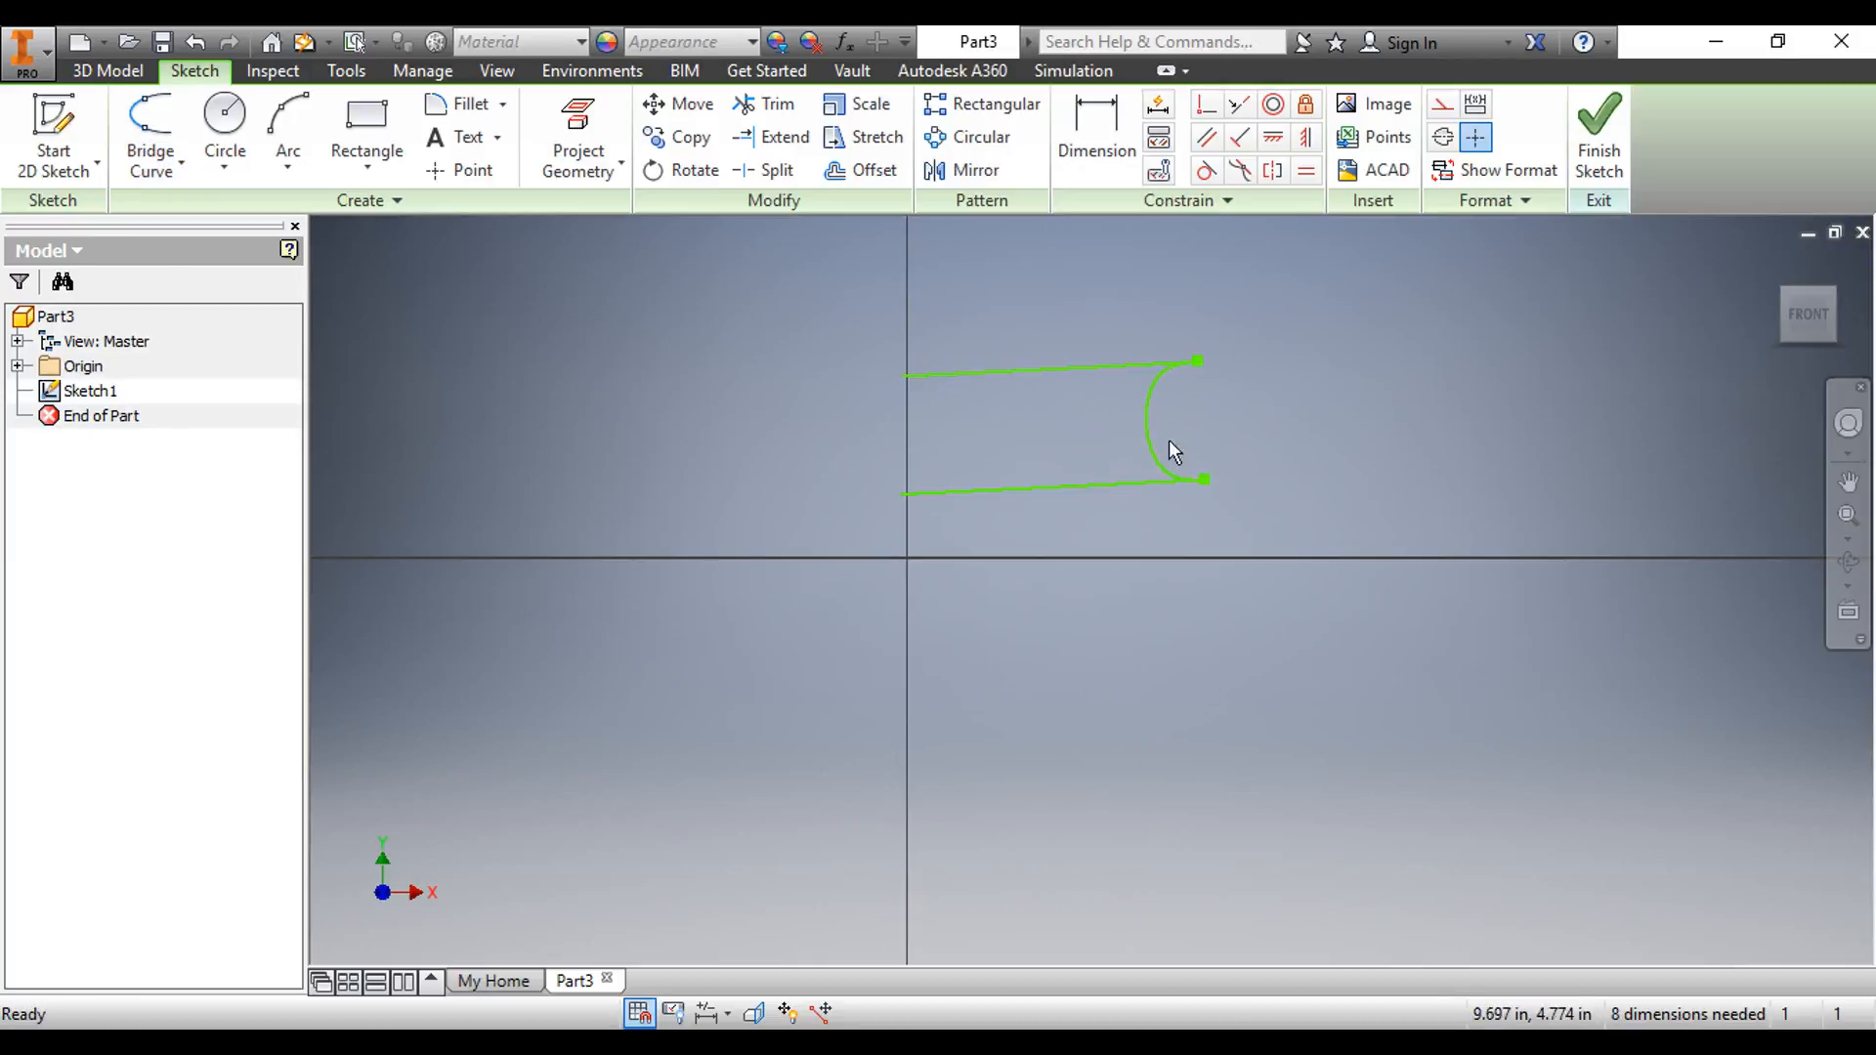
# - Create a second bridge curve joining the left ends of the two lines
pyautogui.click(150, 137)
pyautogui.click(900, 373)
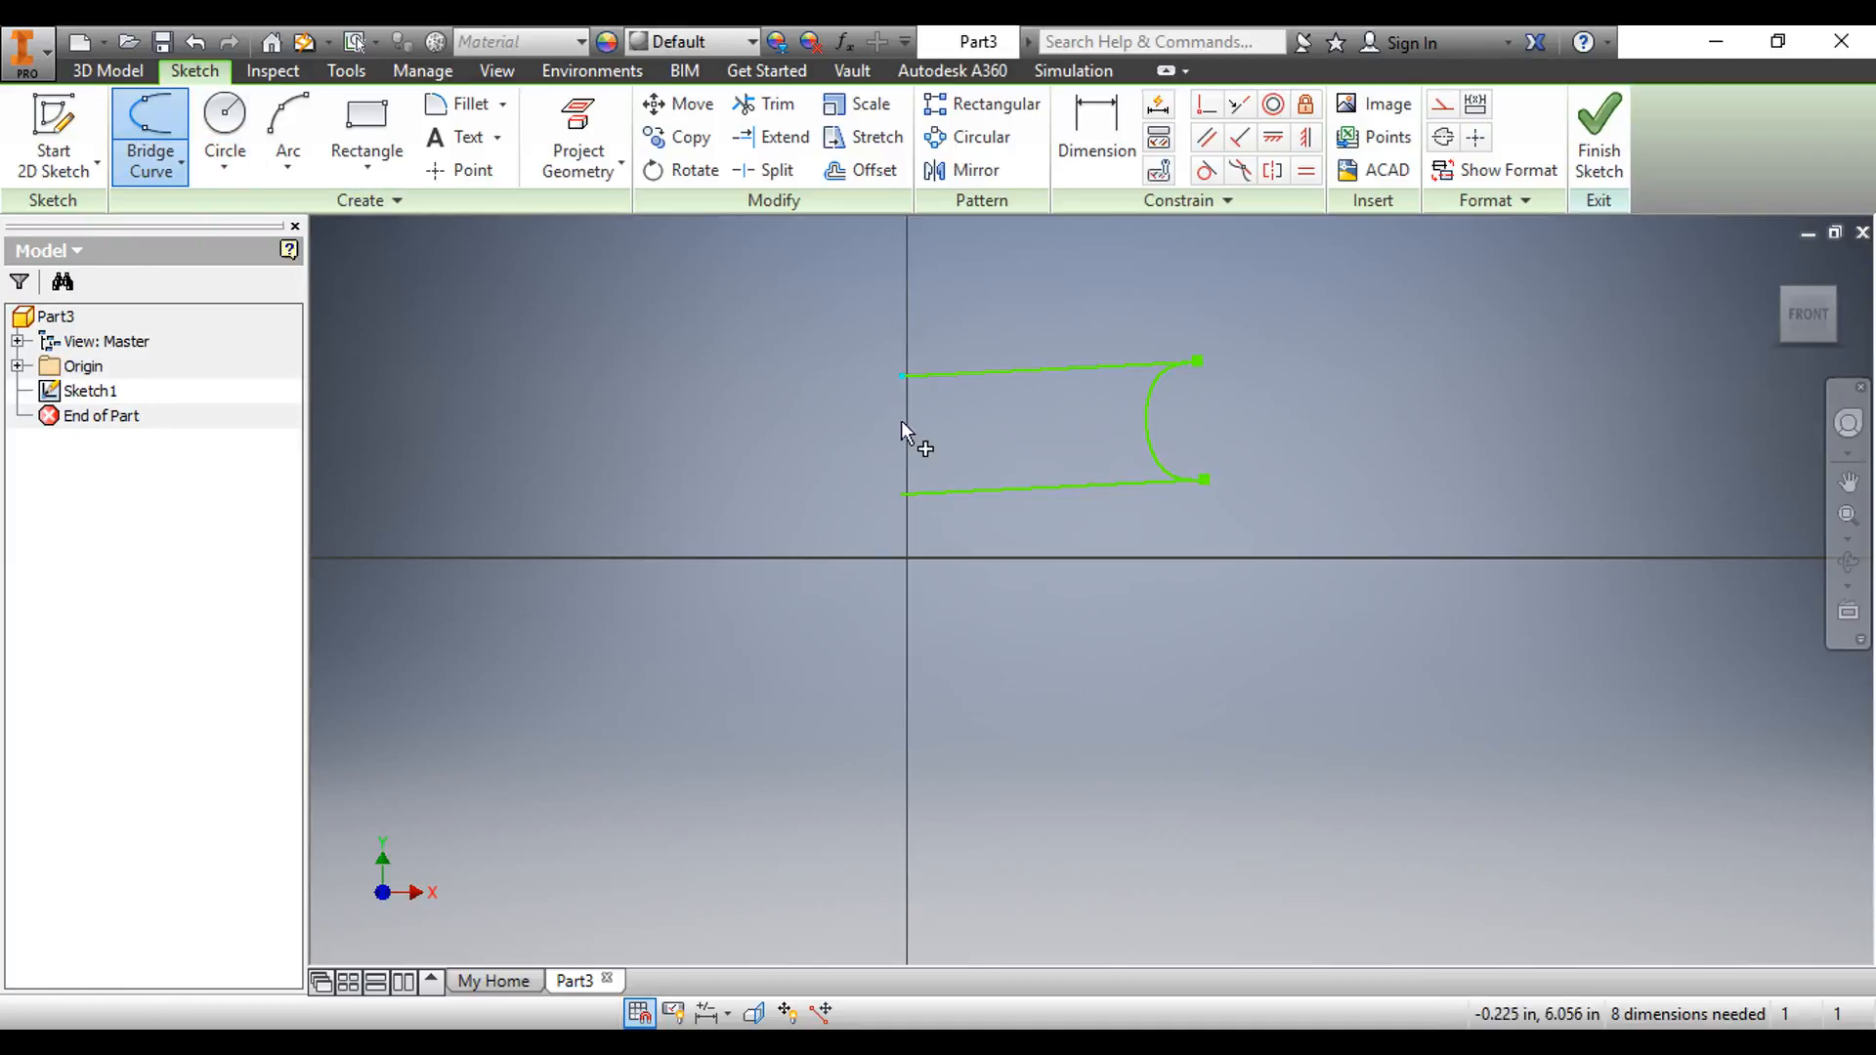
pyautogui.click(903, 492)
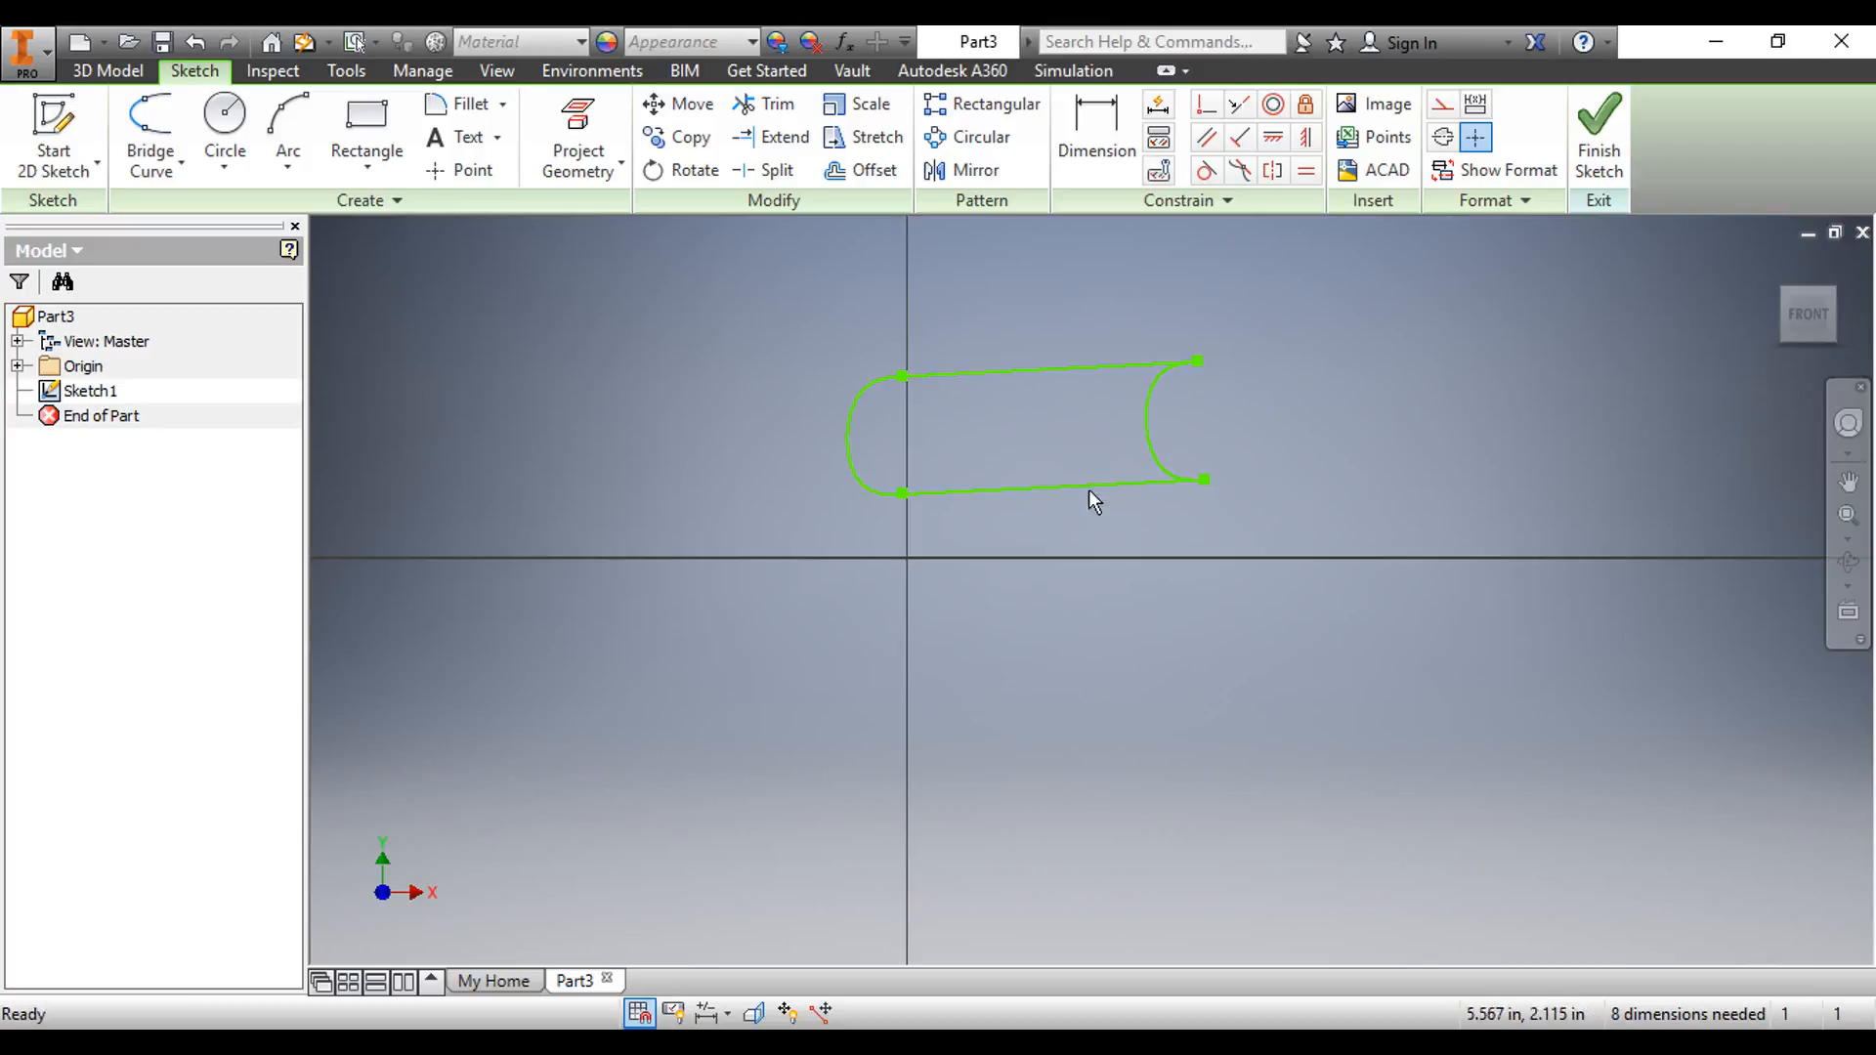
# - Delete both lines and the two bridge curves to clear the sketch
pyautogui.scroll(-4, 1205, 442)
pyautogui.scroll(8, 1205, 442)
pyautogui.scroll(-2, 1205, 442)
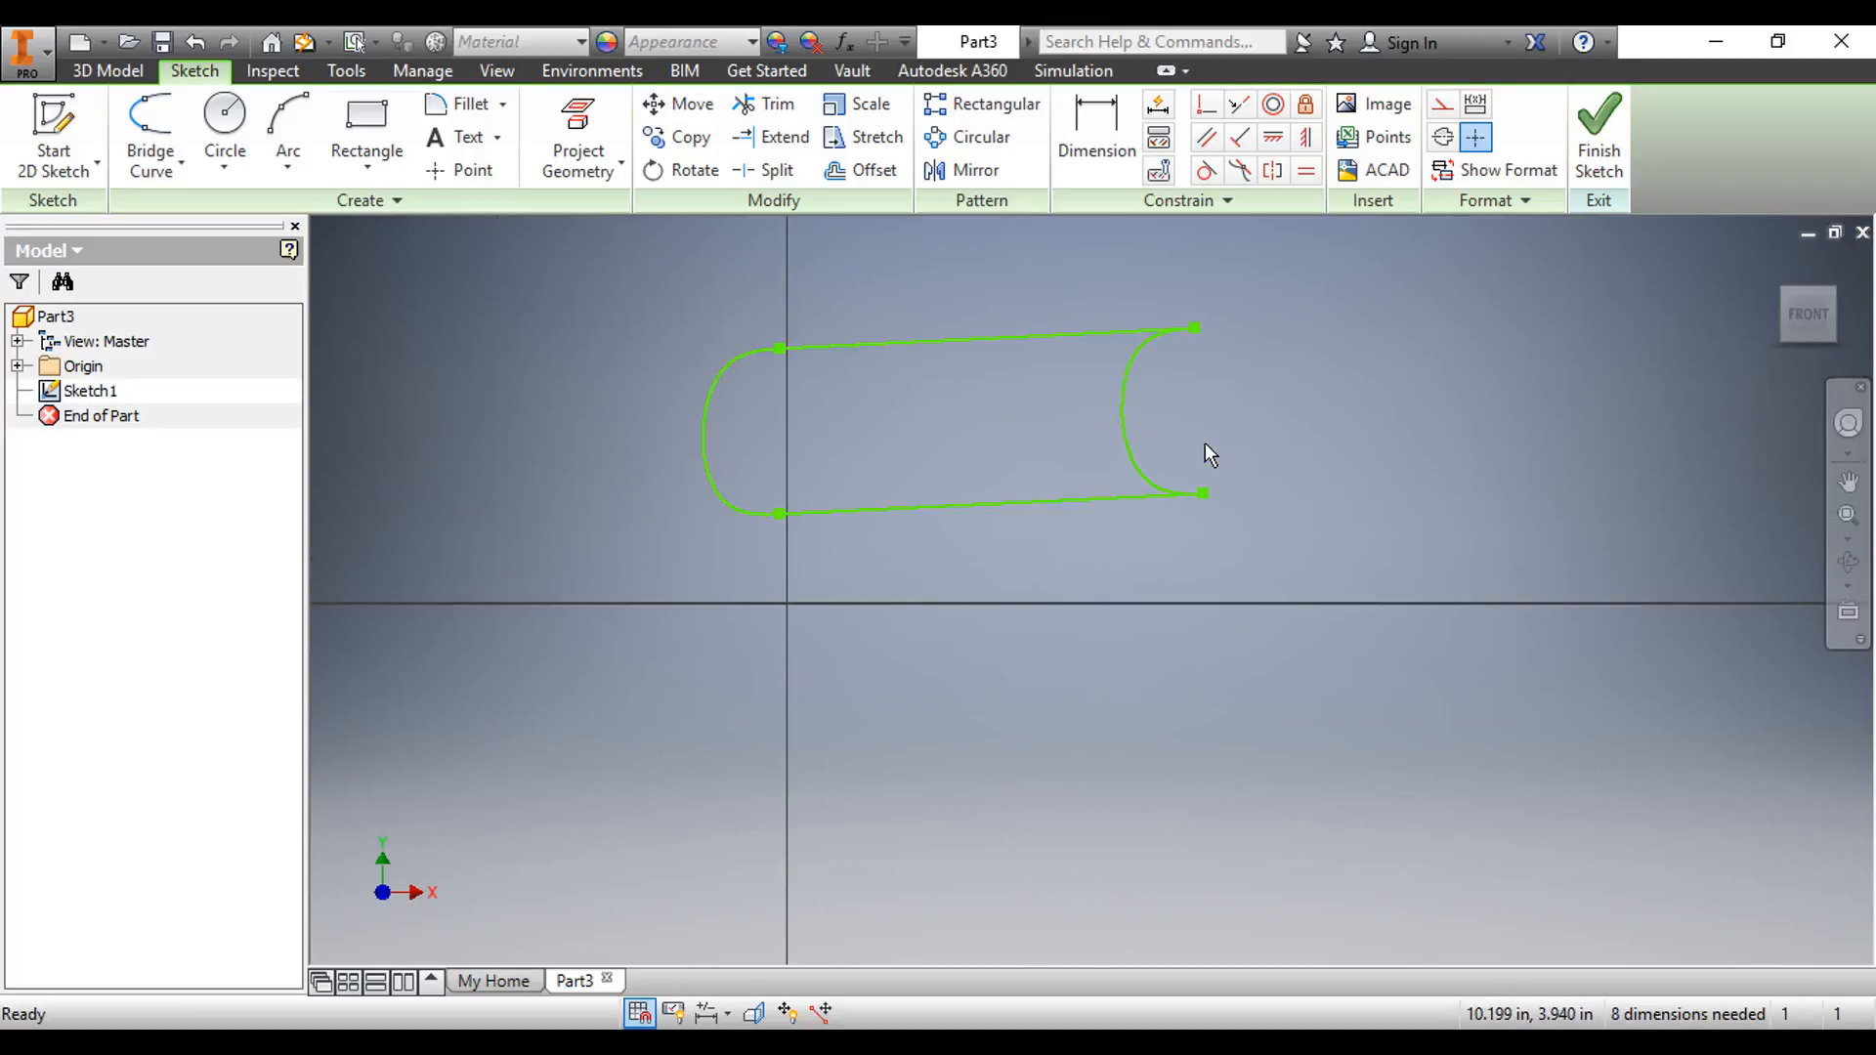
pyautogui.moveTo(696, 640); pyautogui.dragTo(1365, 213)
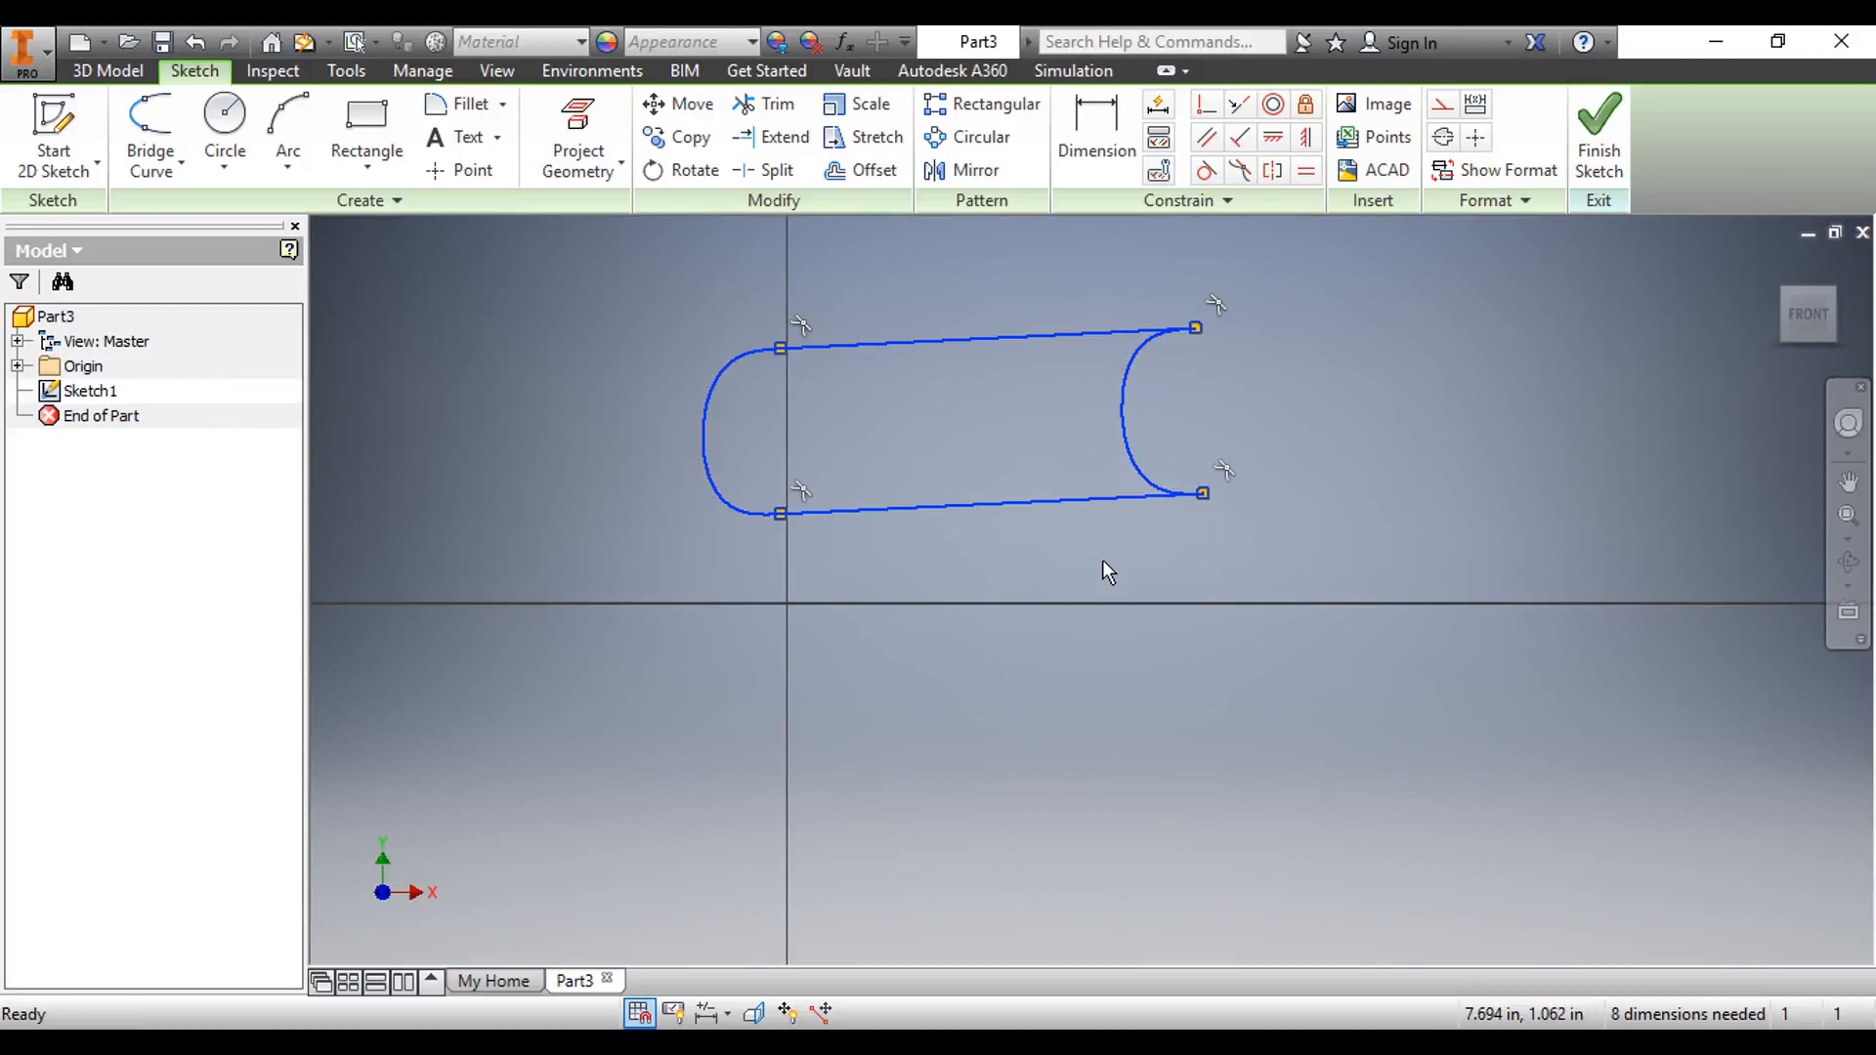
pyautogui.press('Delete')
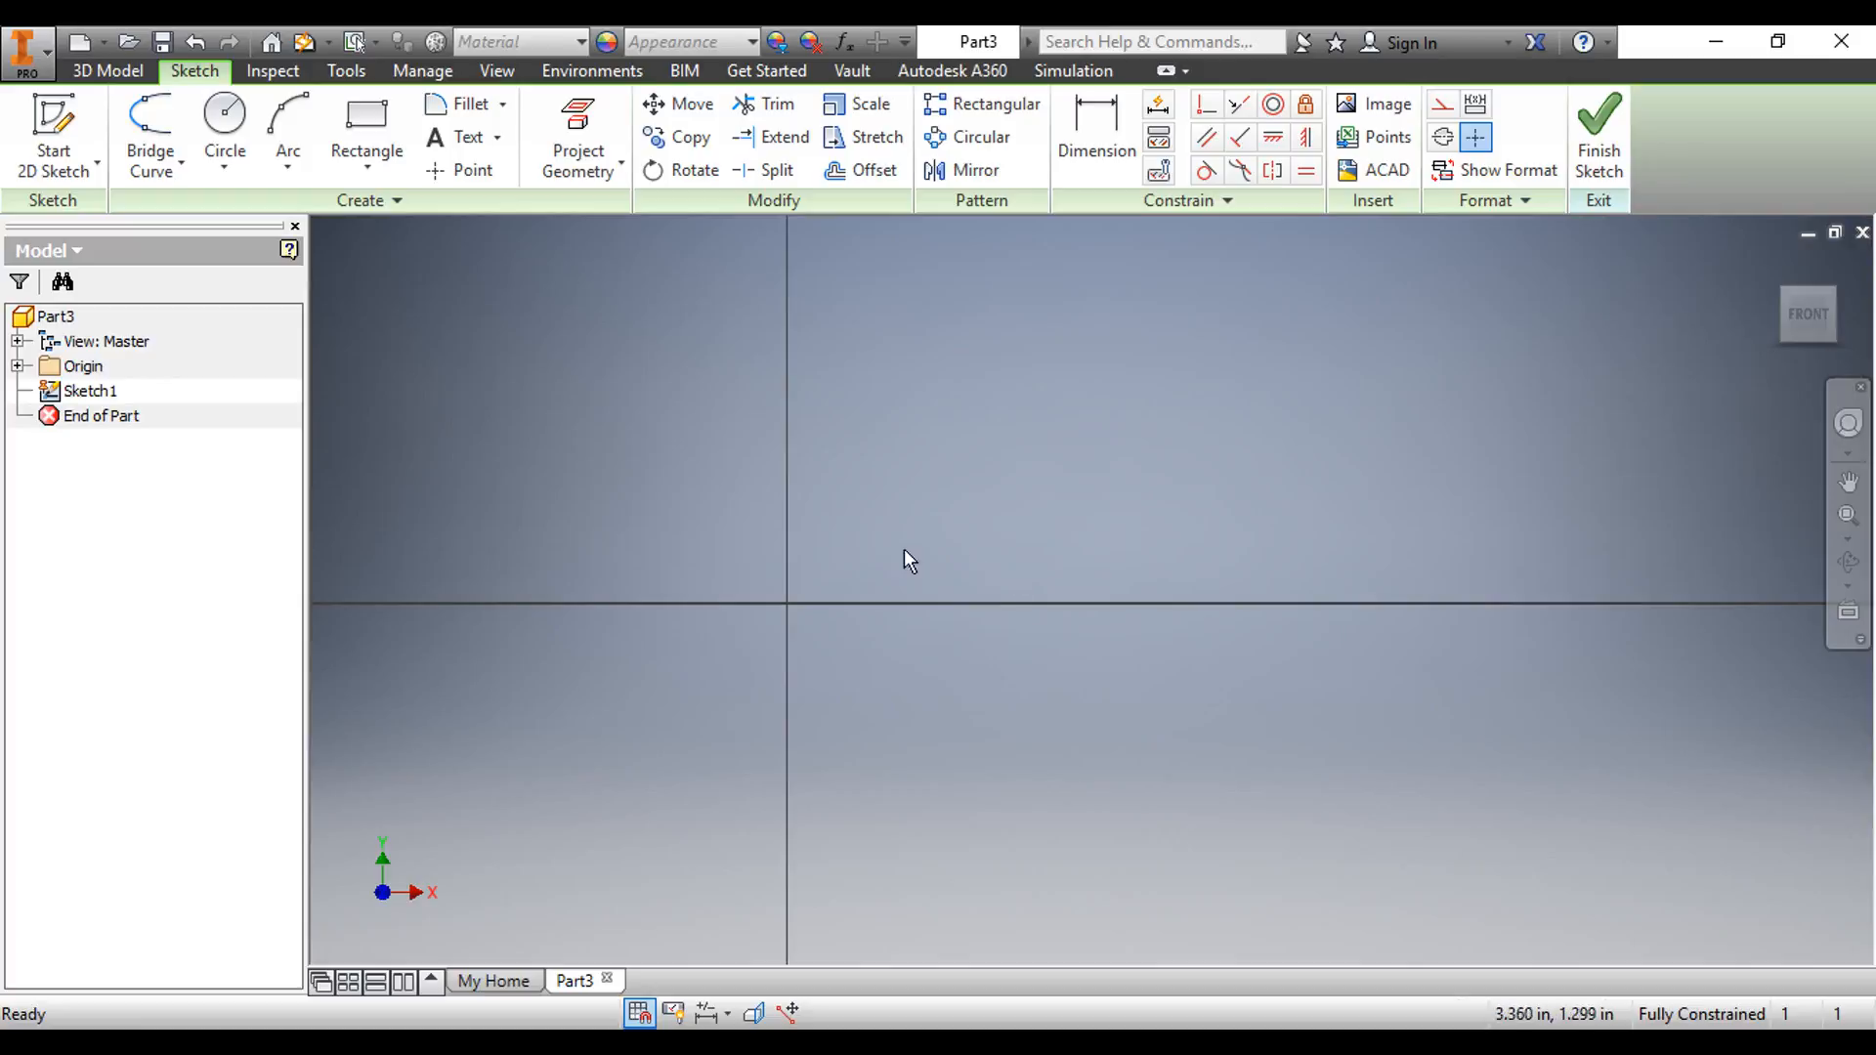
# - Draw a center point circle at the origin with a diameter of 2 in
pyautogui.click(229, 164)
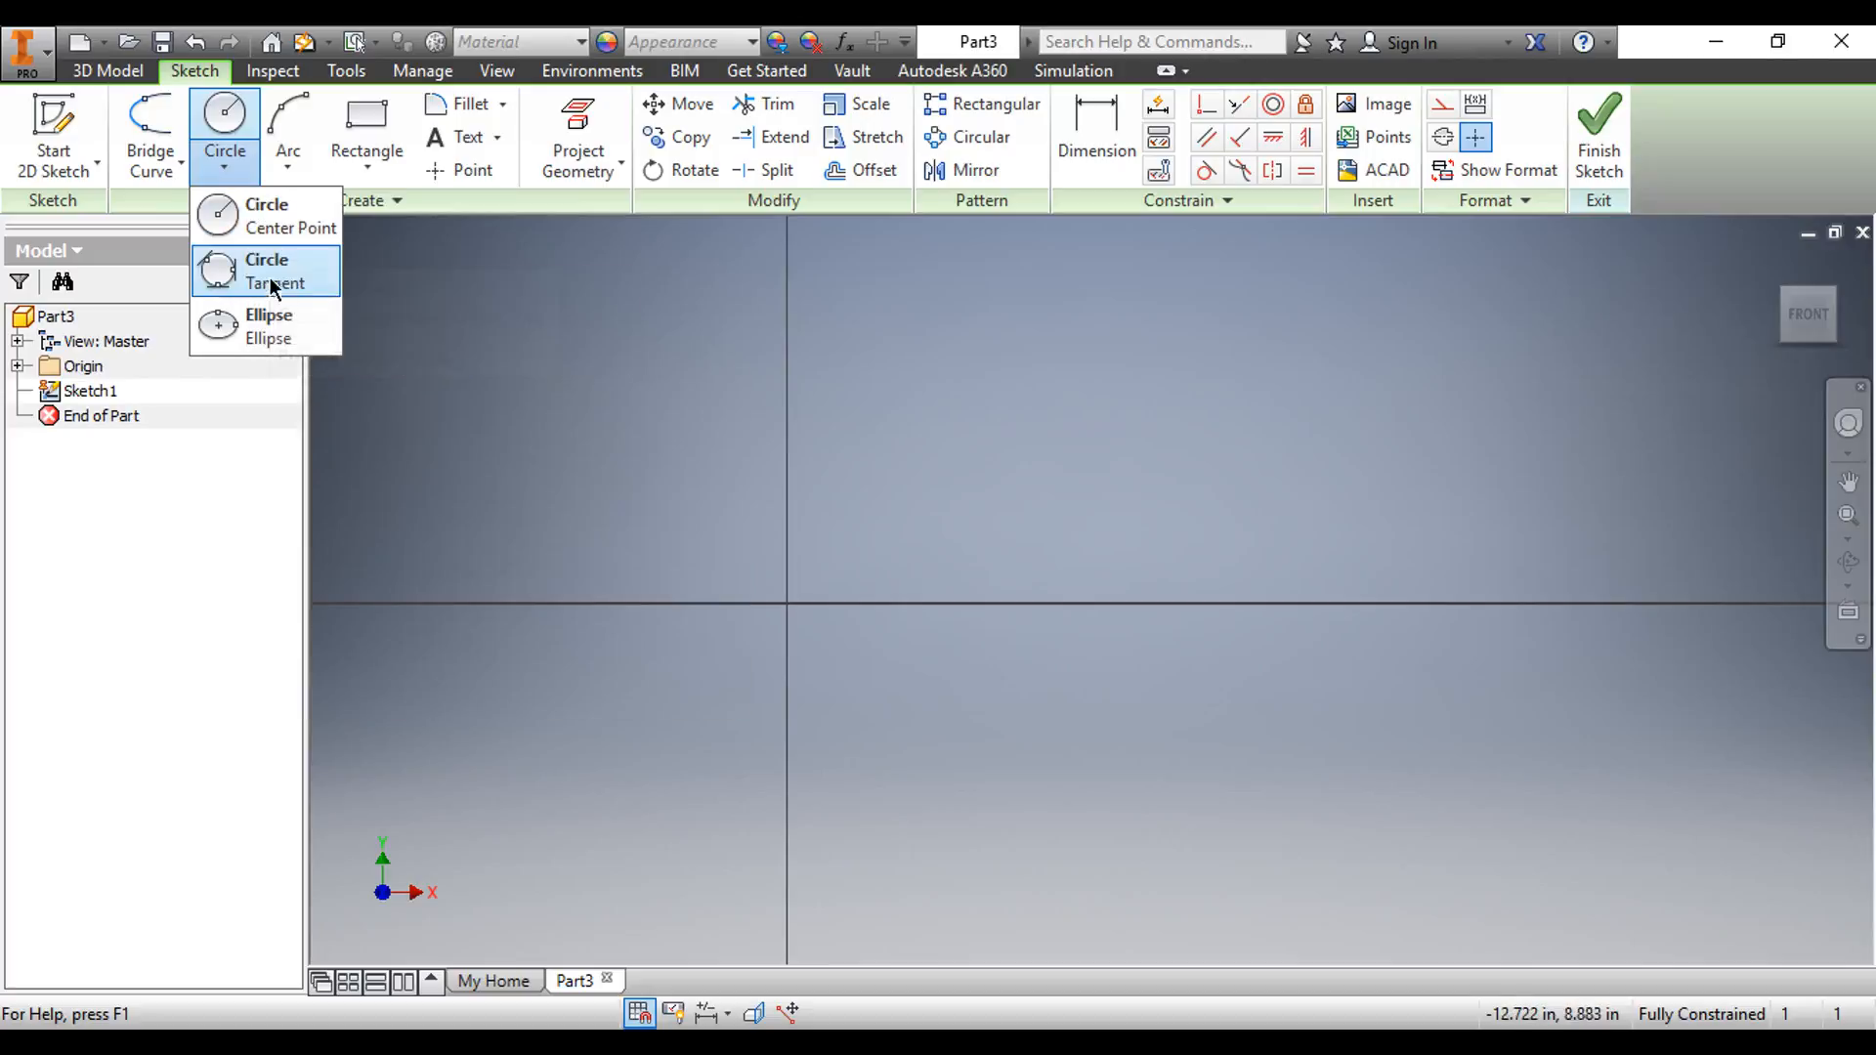
pyautogui.click(277, 226)
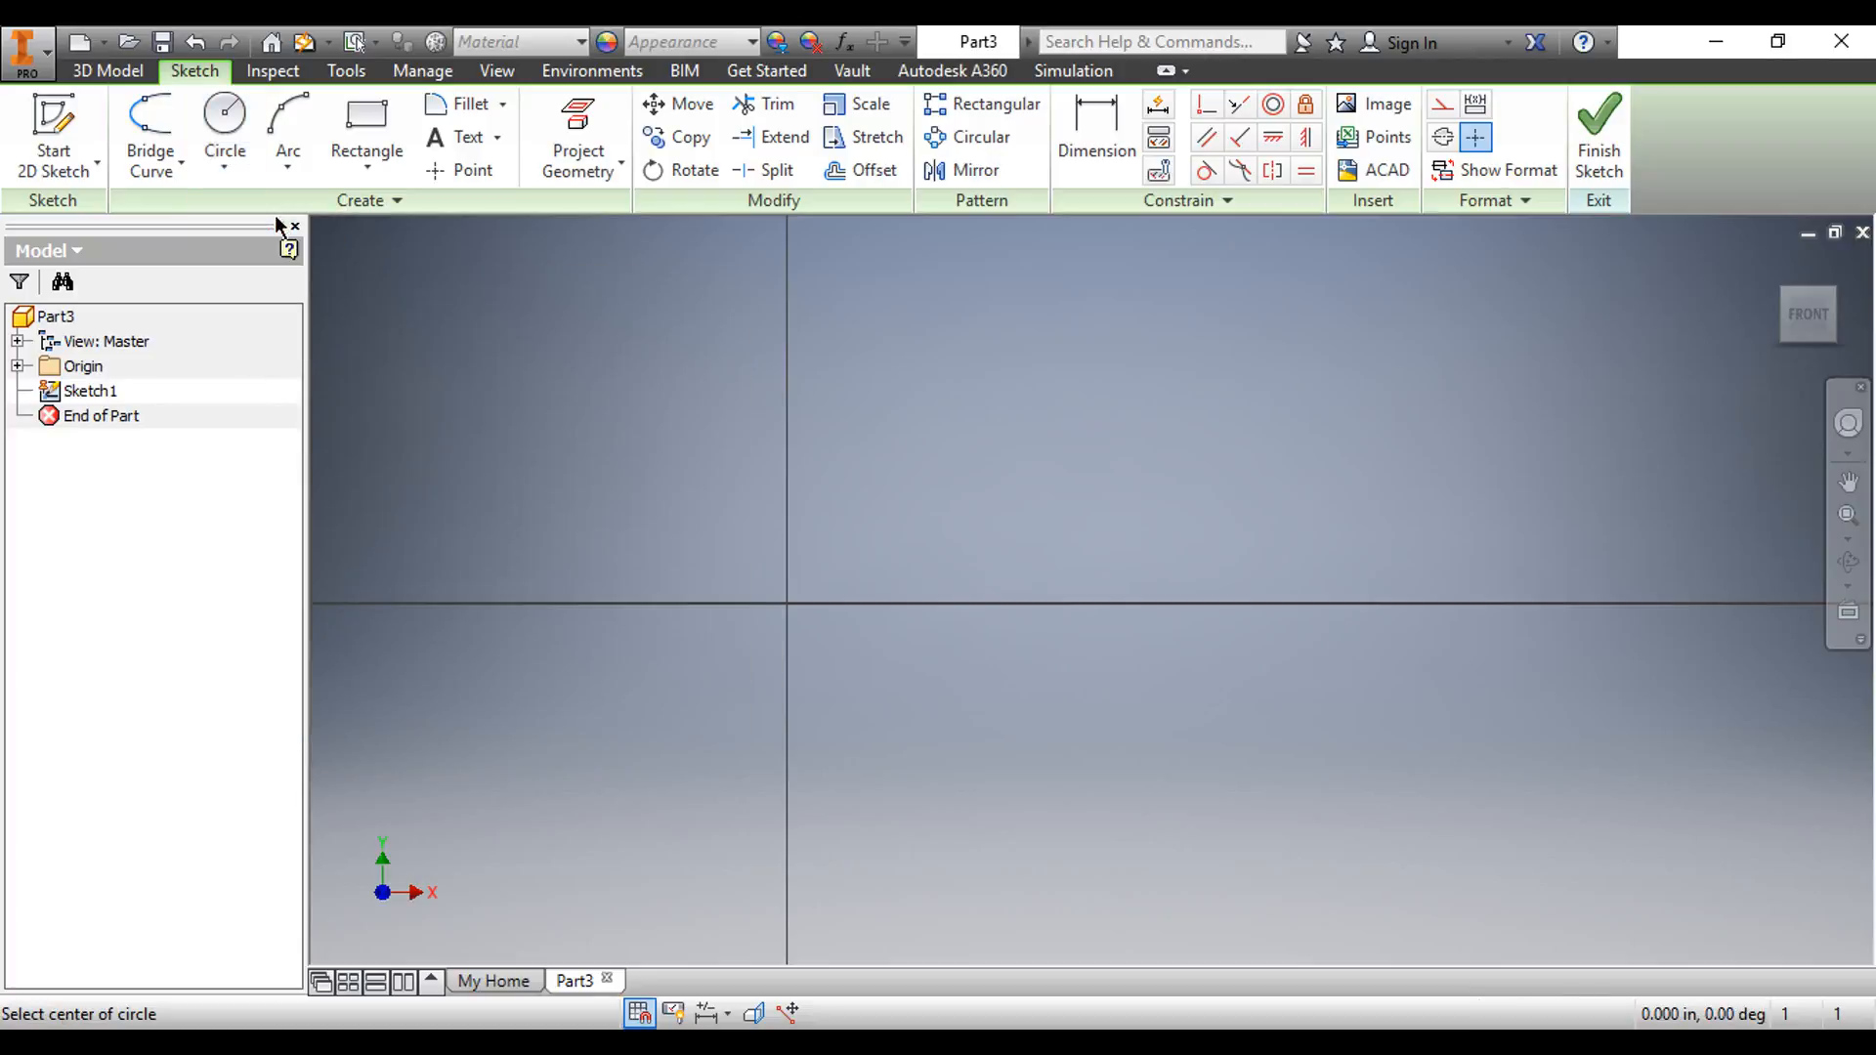
pyautogui.click(789, 604)
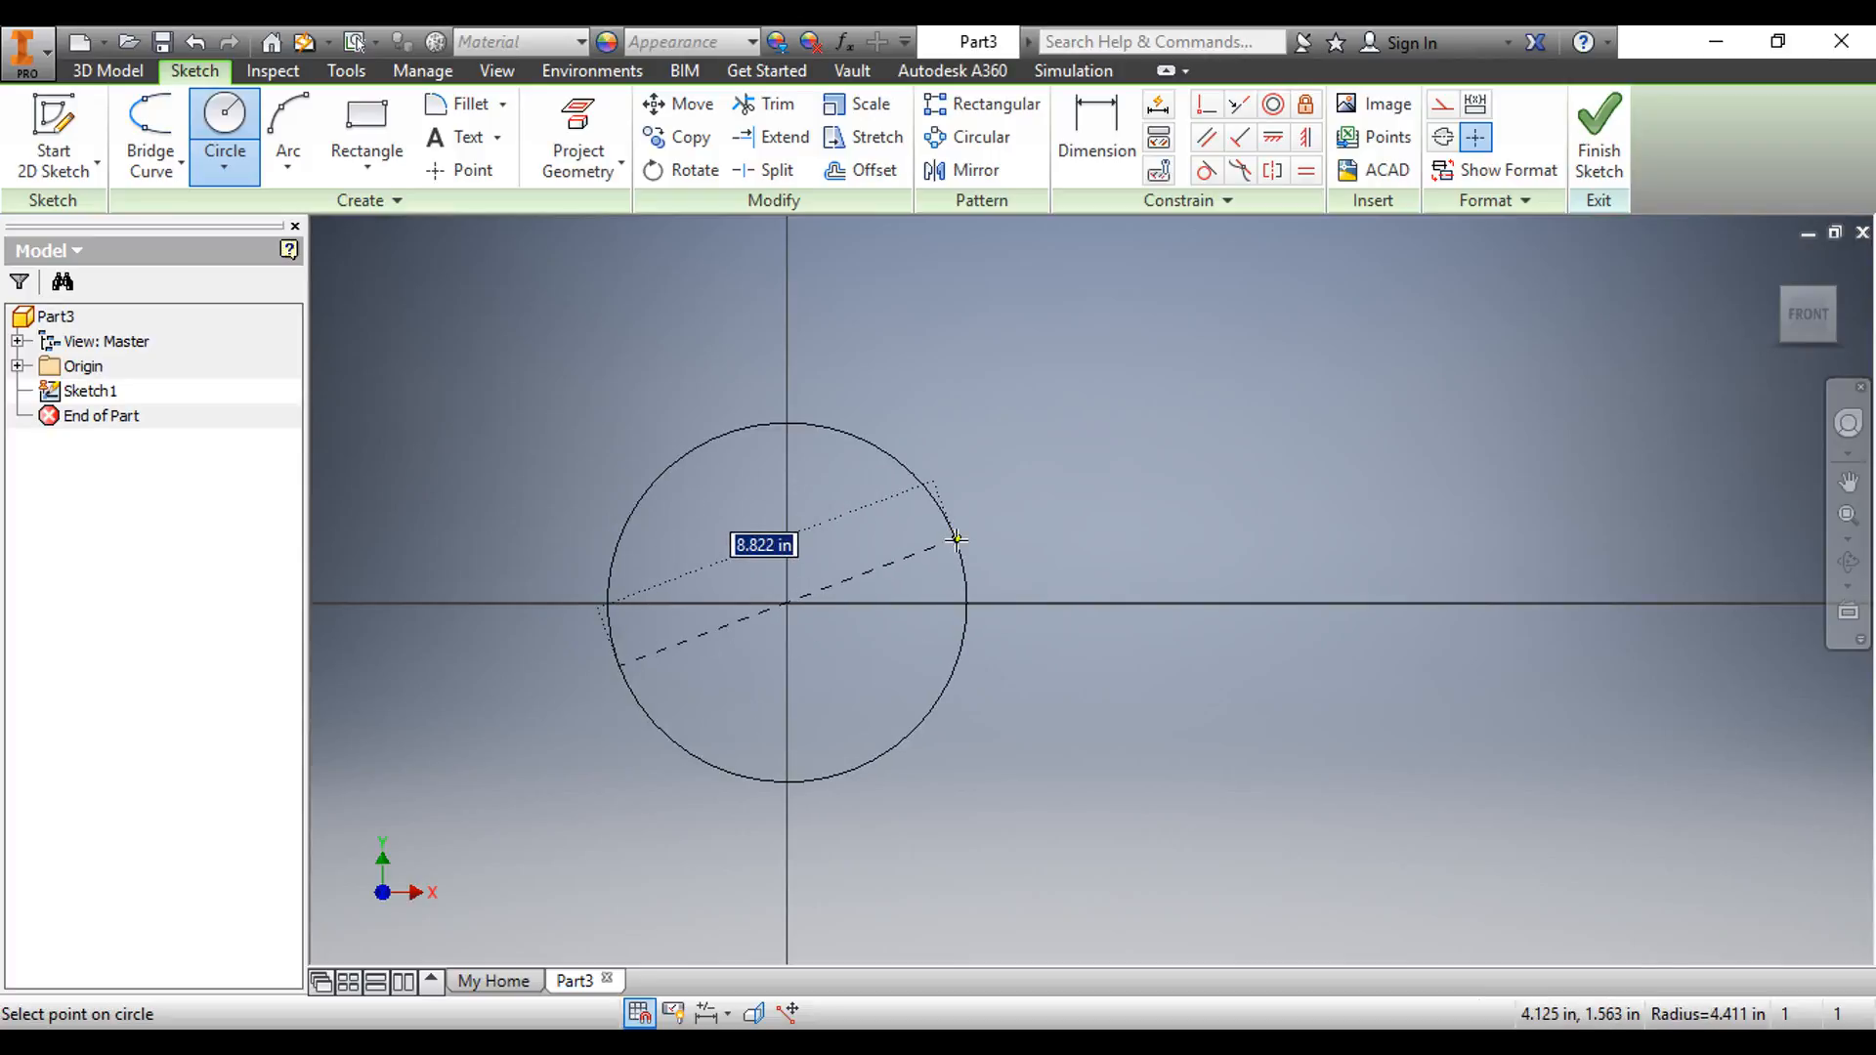
pyautogui.write('2')
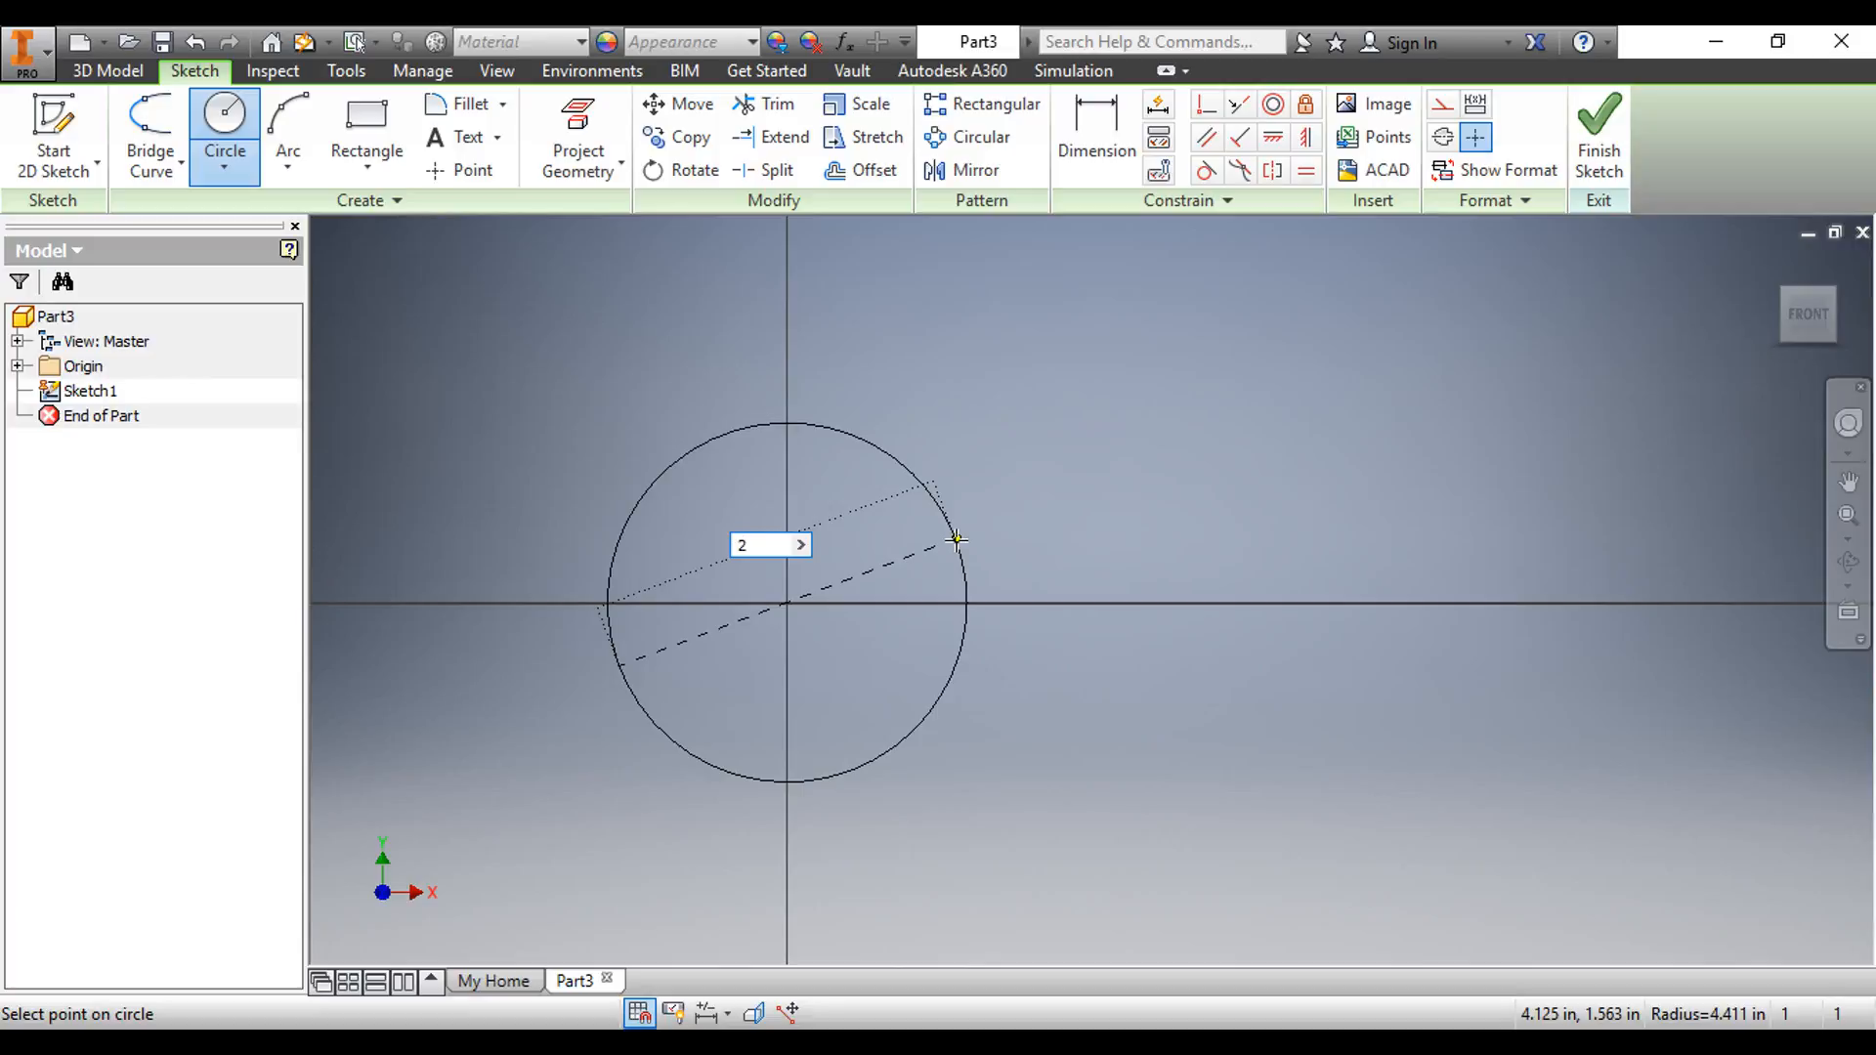
pyautogui.press('Return')
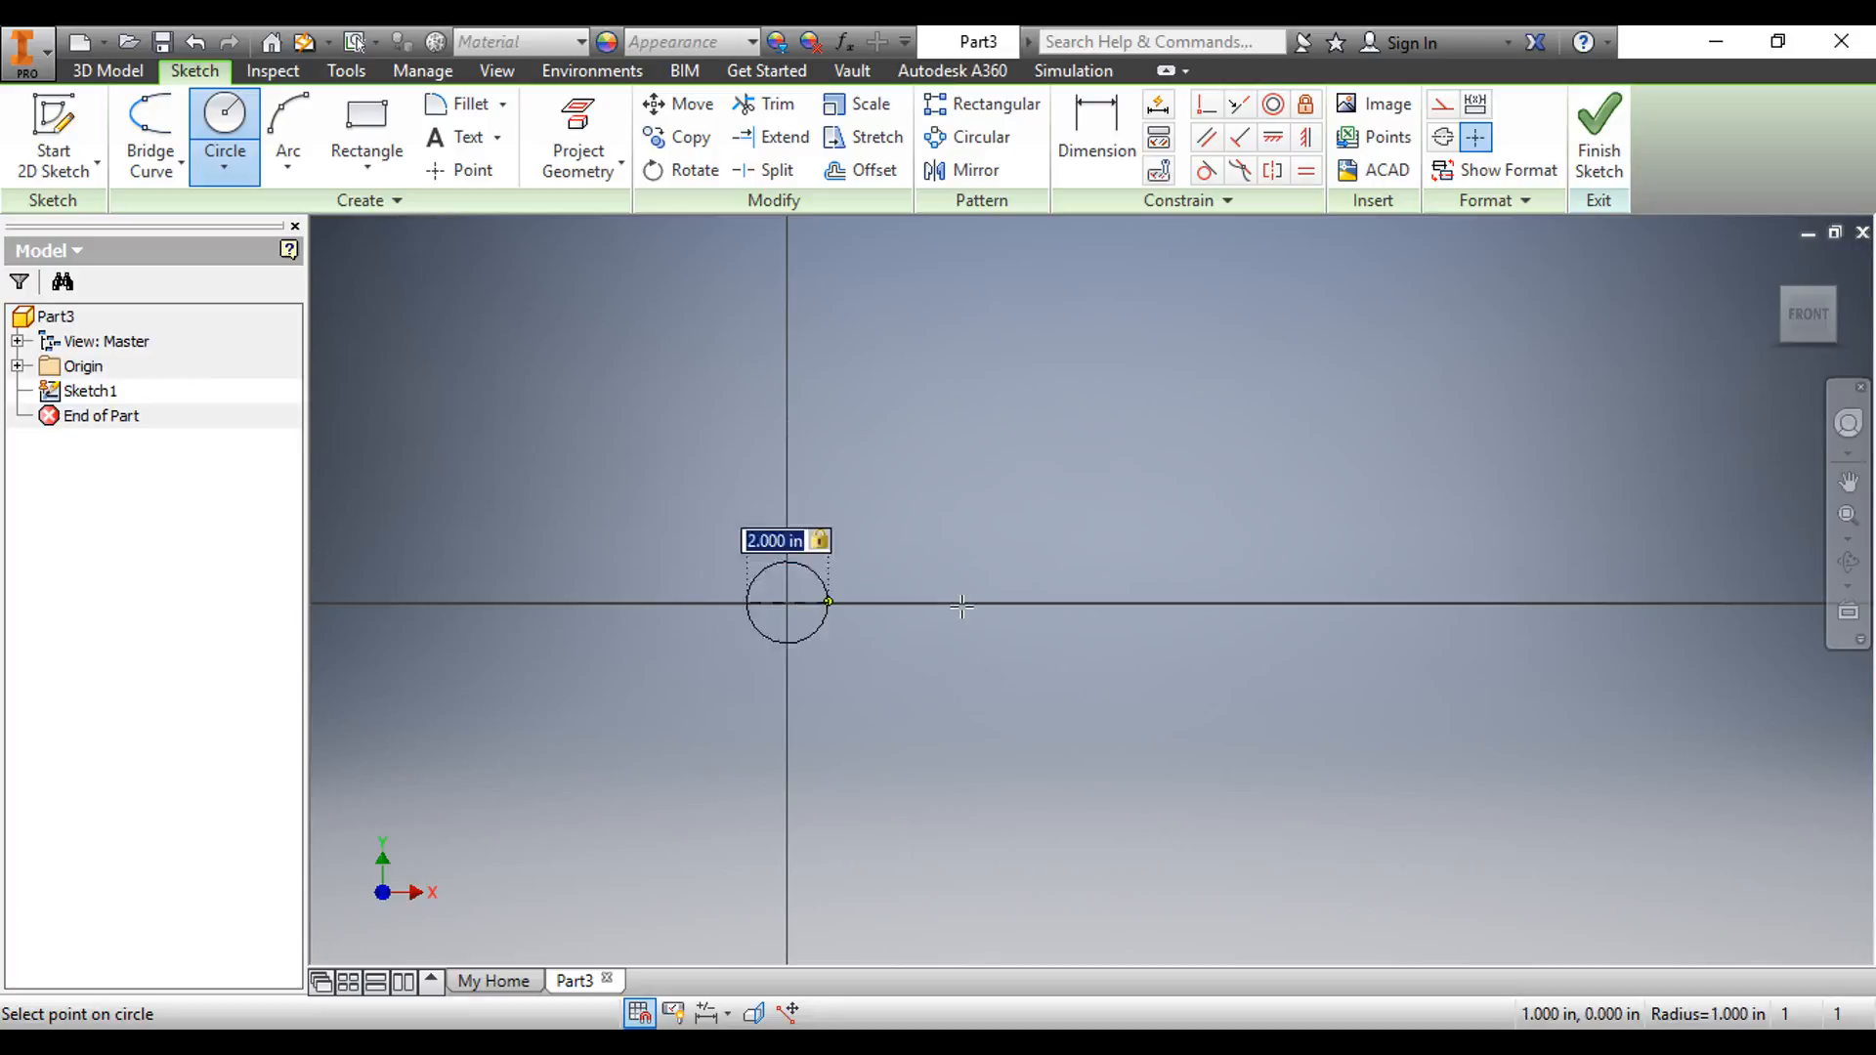
pyautogui.scroll(8, 787, 604)
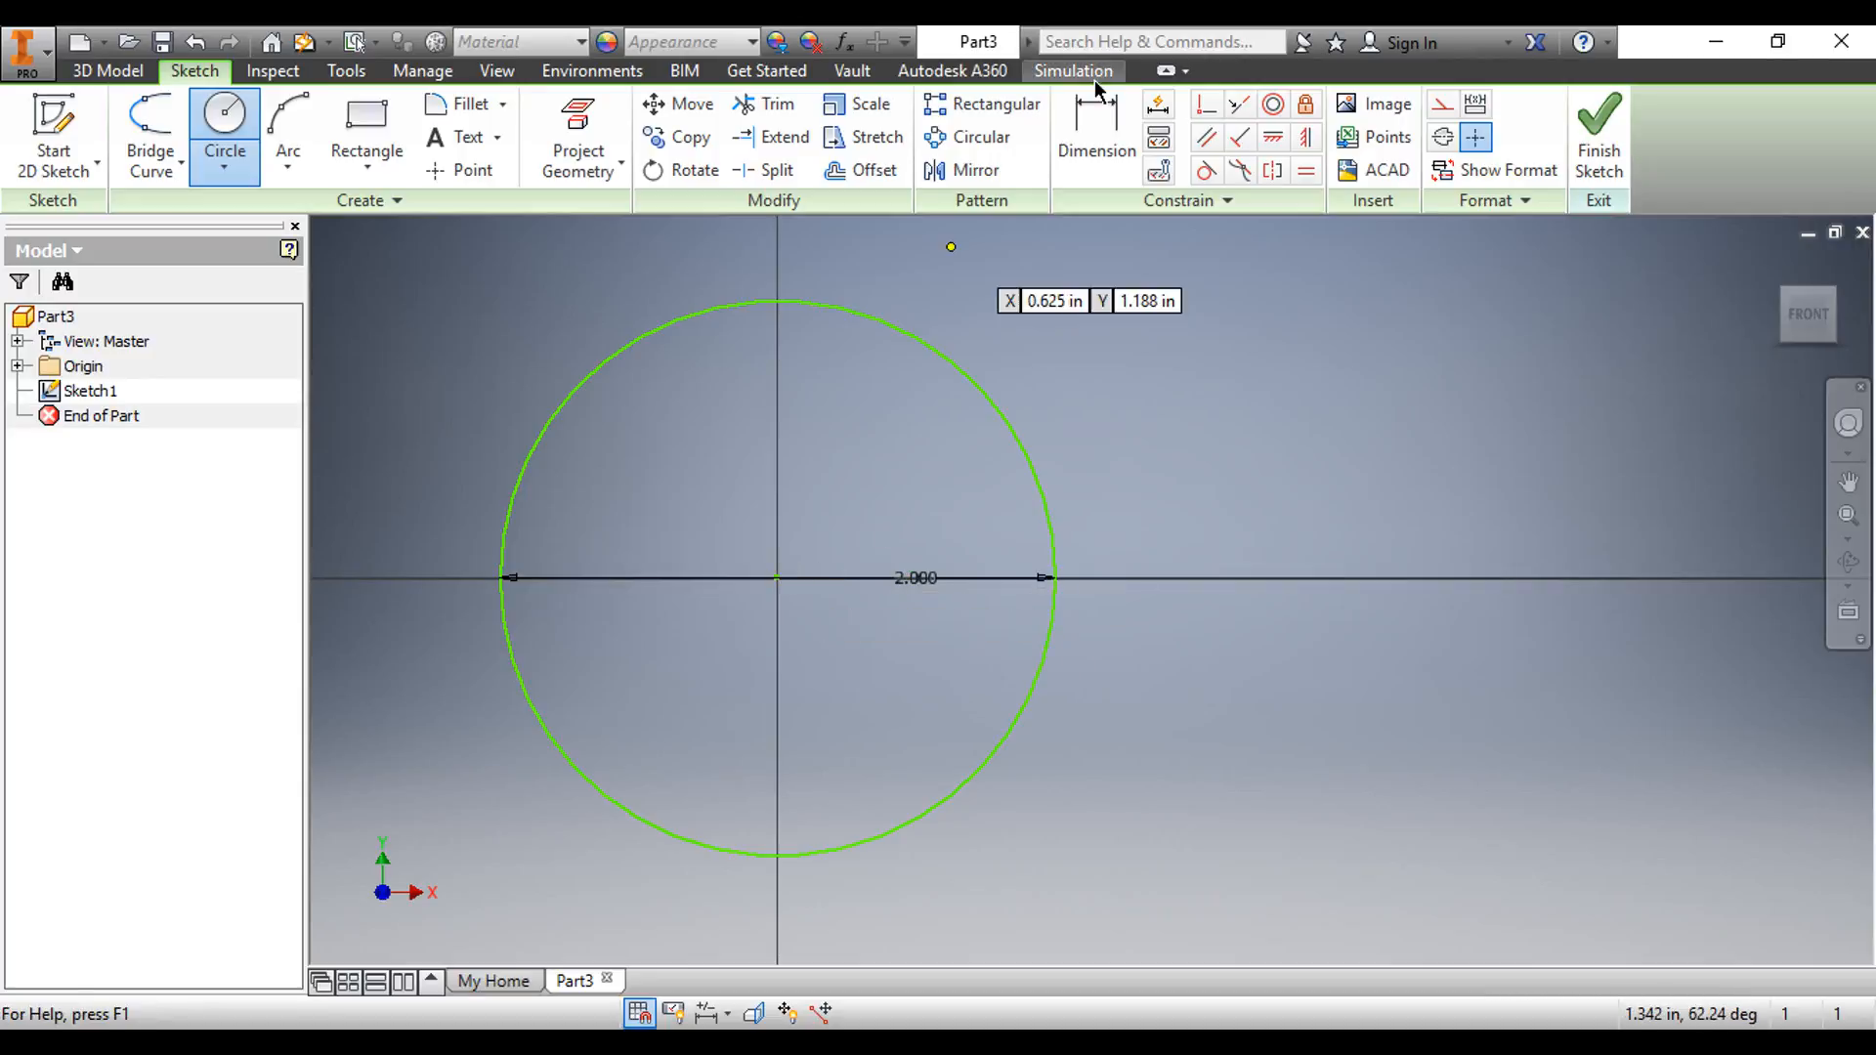
pyautogui.click(1096, 137)
pyautogui.click(851, 579)
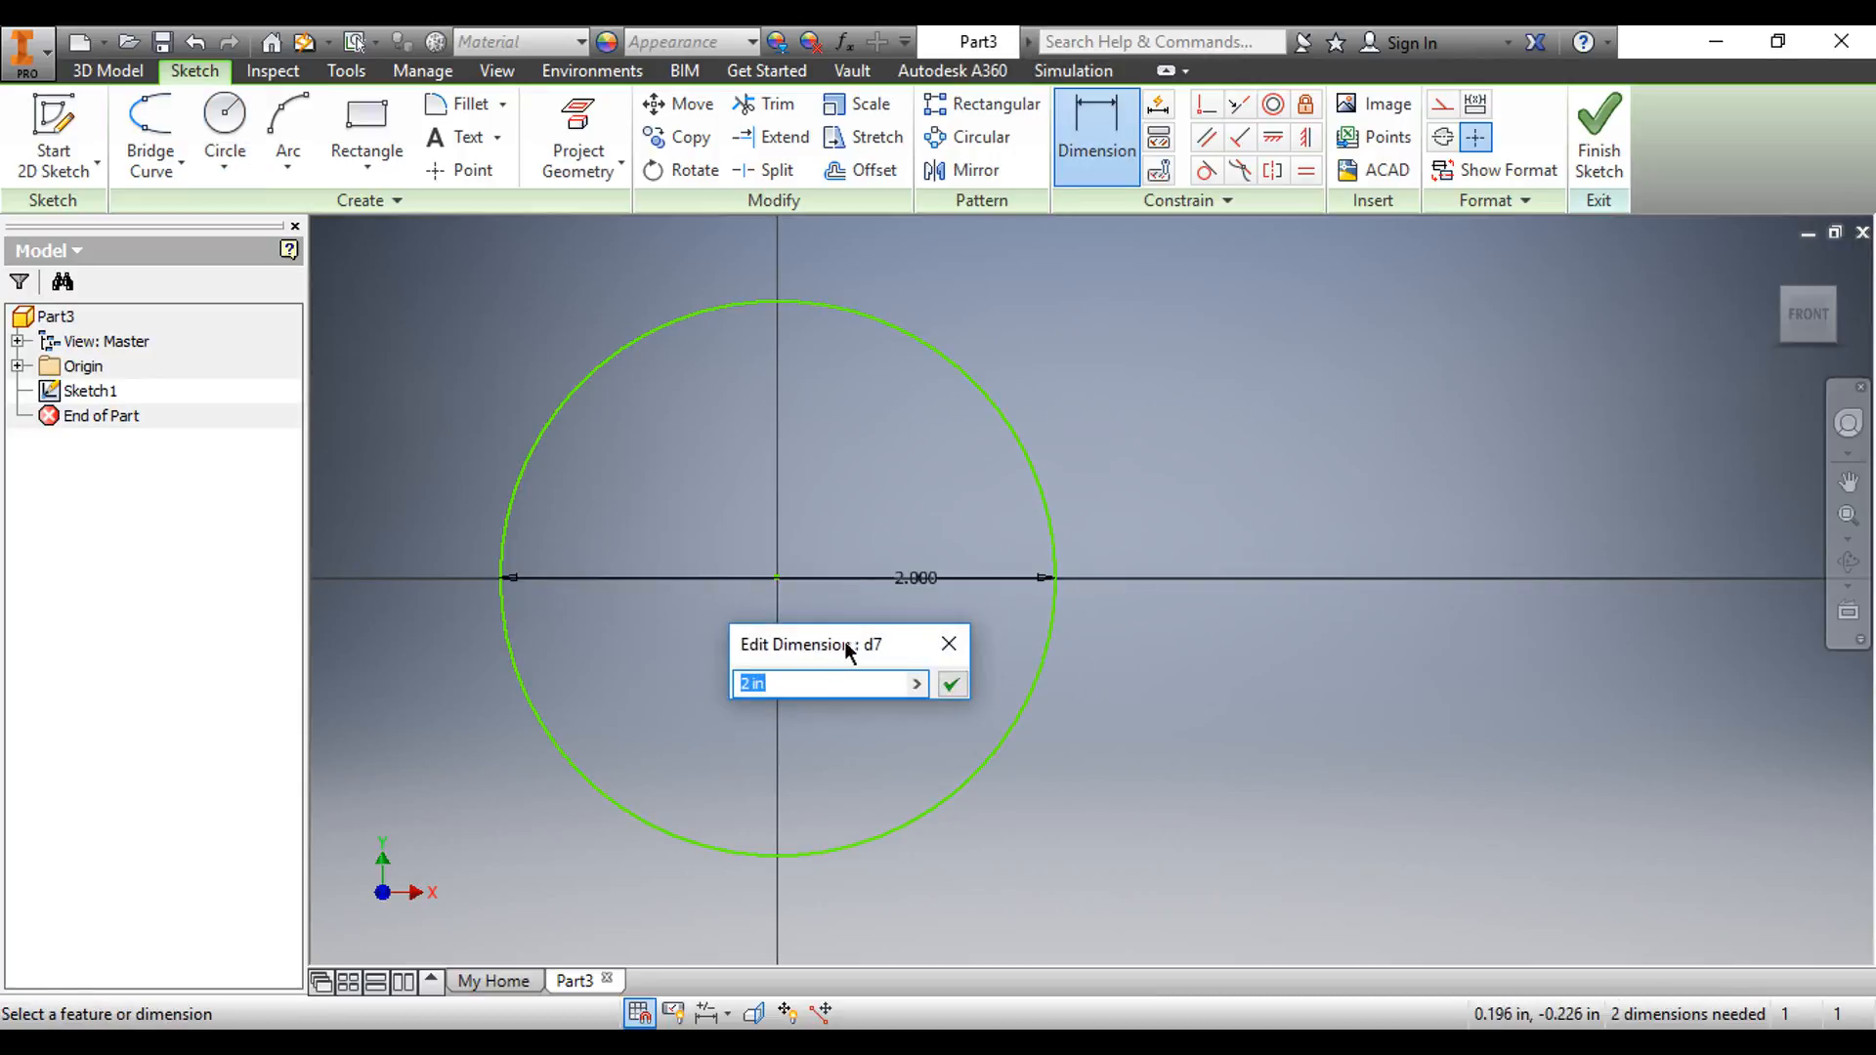
pyautogui.click(945, 644)
# - Set the circle's diameter dimension to 5 in and leave the Dimension tool
pyautogui.scroll(-5, 919, 520)
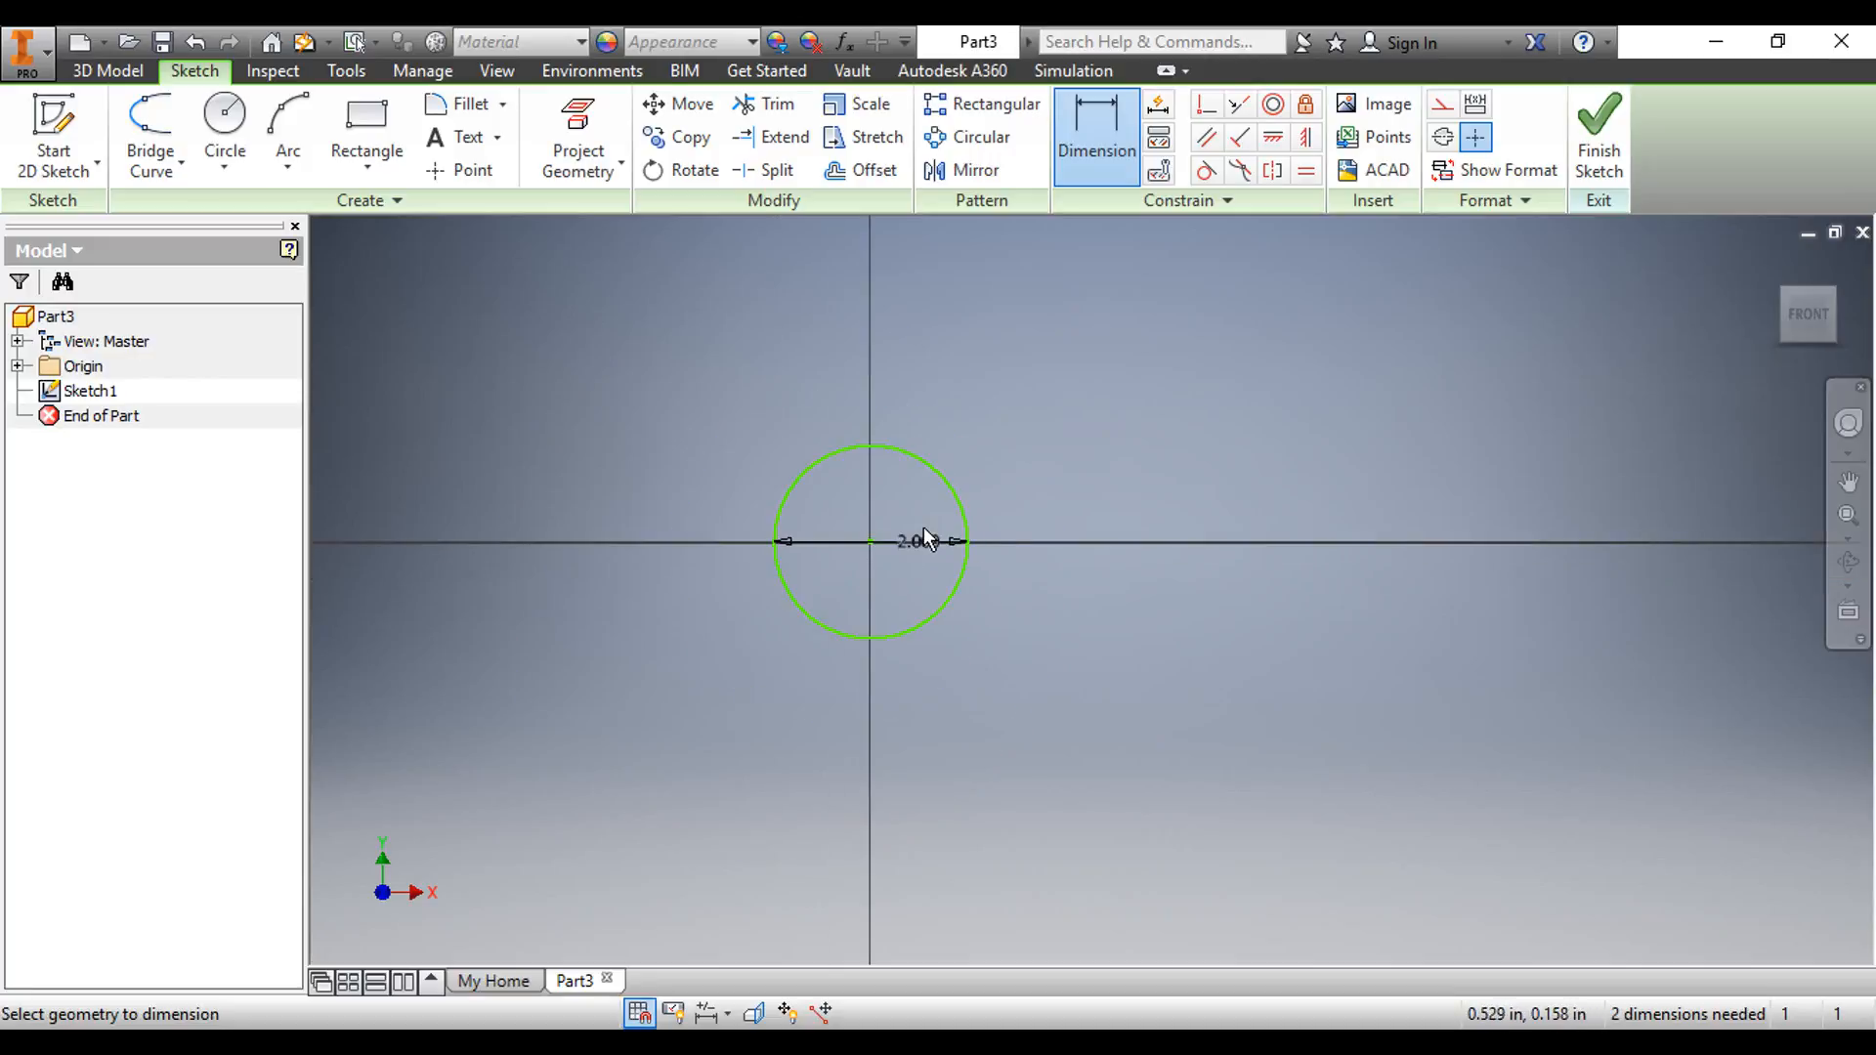
pyautogui.click(916, 546)
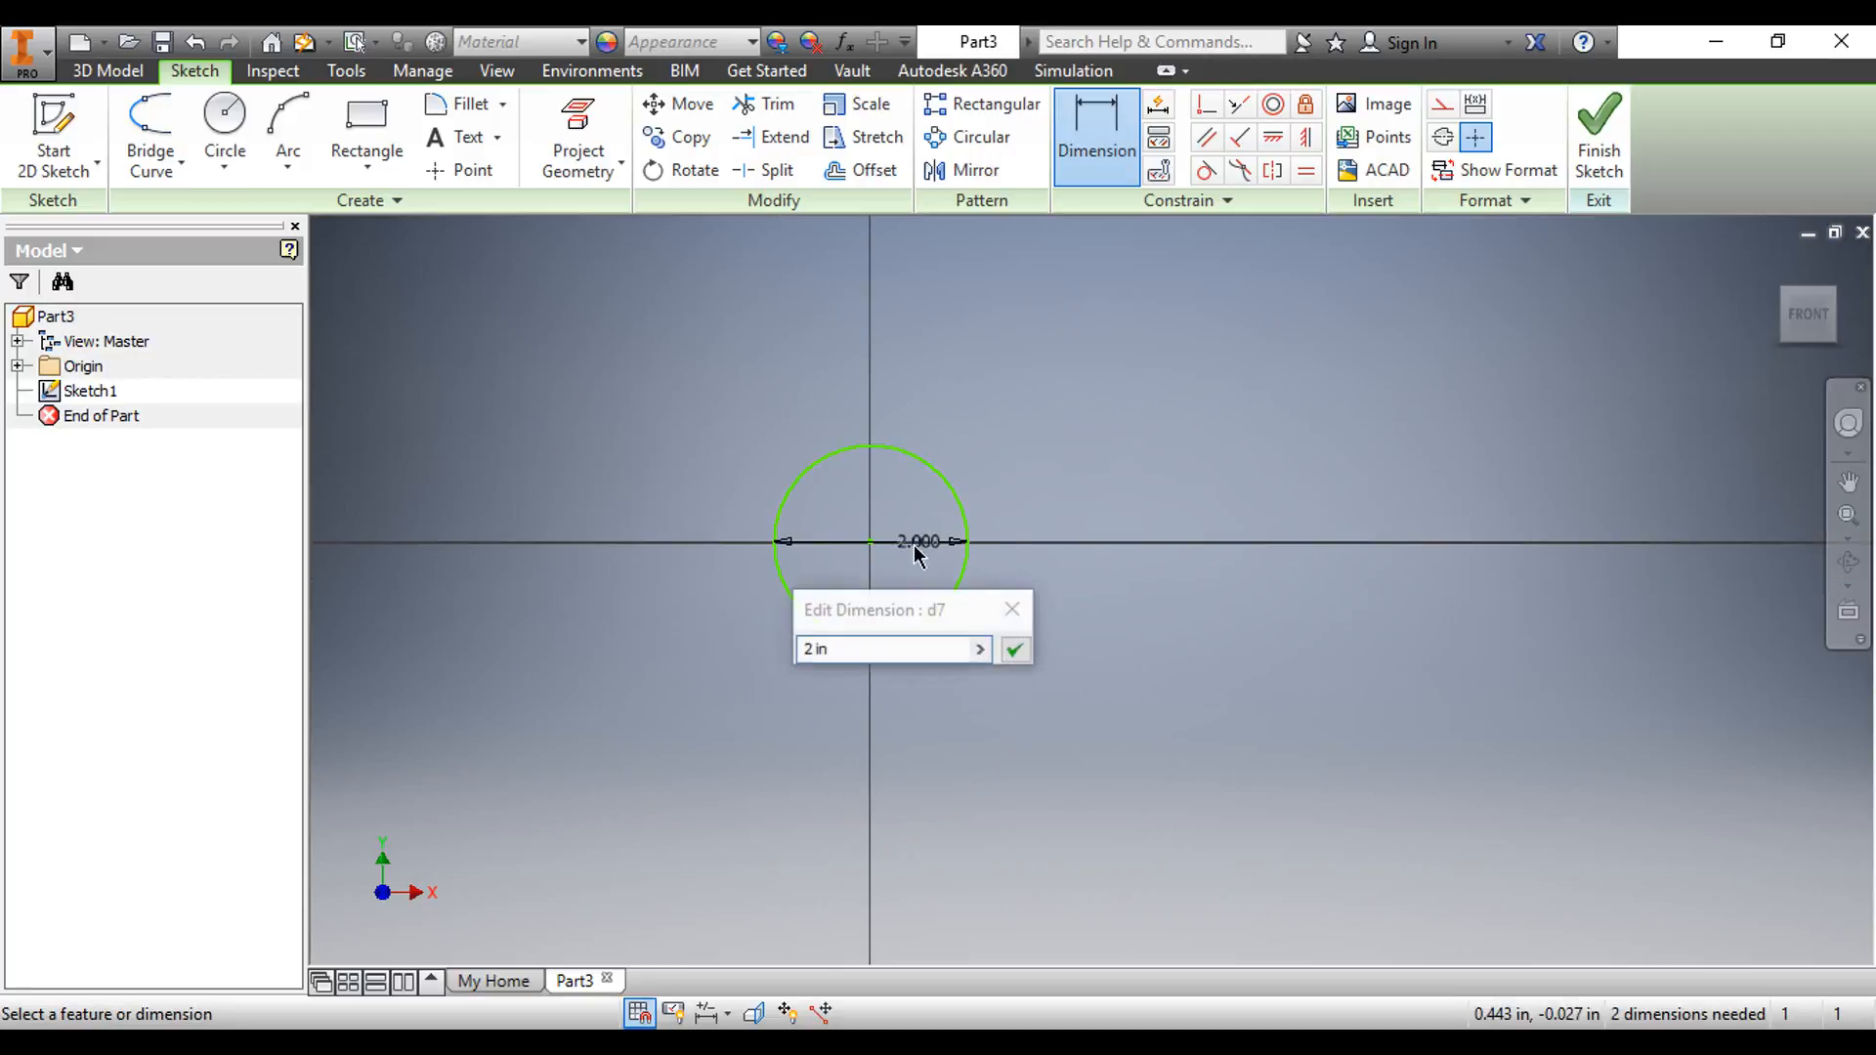
pyautogui.doubleClick(801, 650)
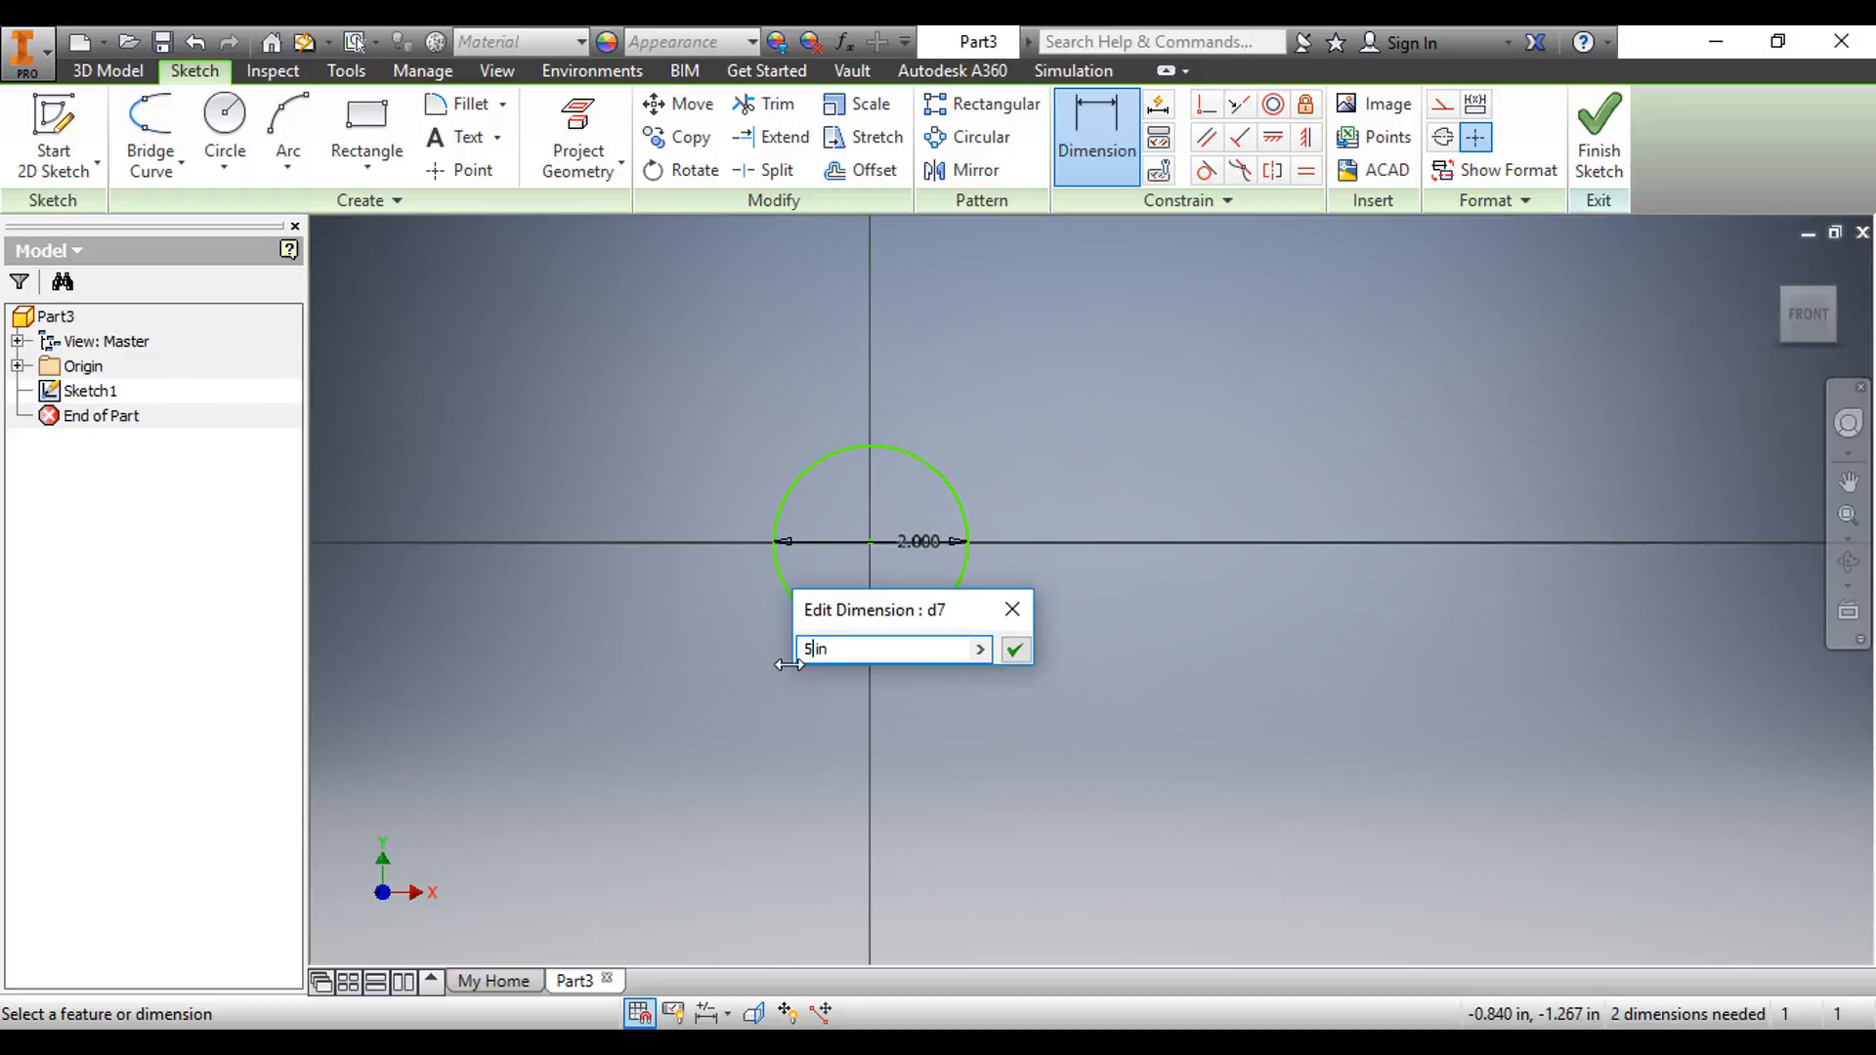
pyautogui.click(1014, 649)
pyautogui.scroll(-3, 1089, 664)
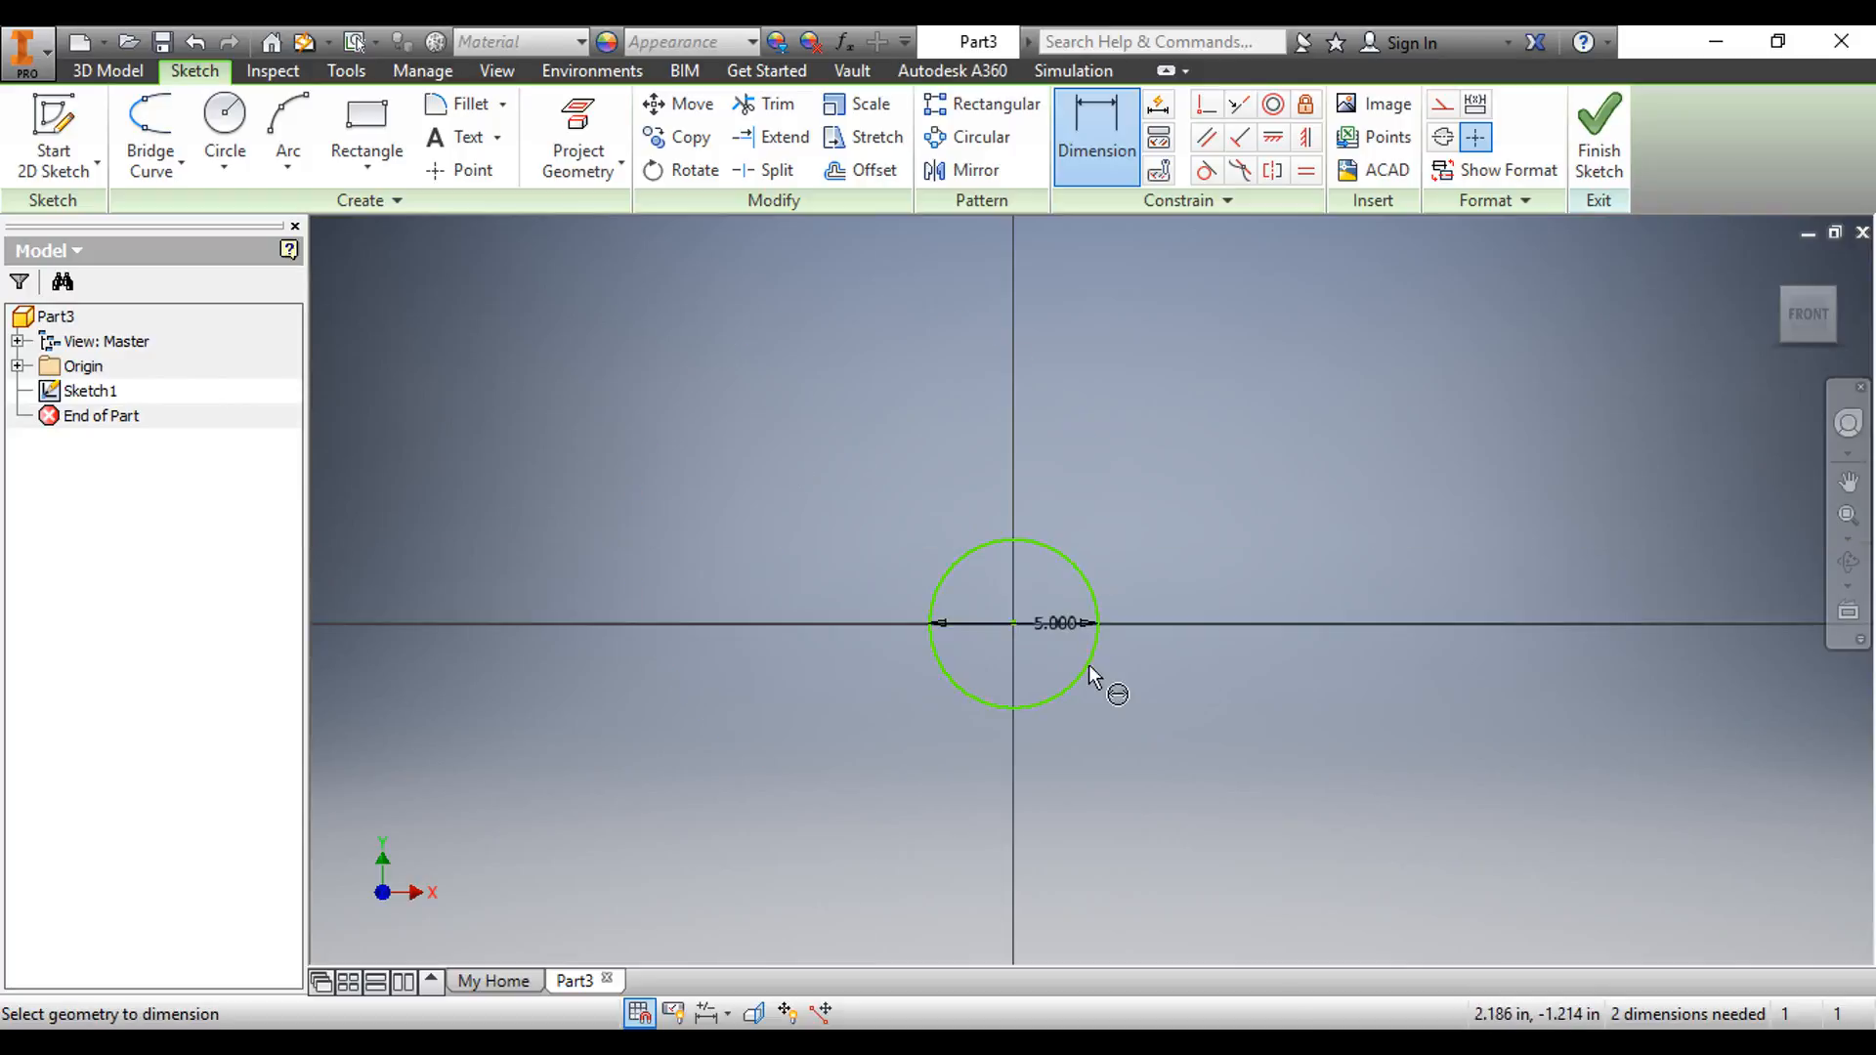
pyautogui.scroll(6, 1035, 537)
pyautogui.scroll(-8, 1153, 584)
pyautogui.moveTo(1216, 584)
pyautogui.mouseDown(button='middle')
pyautogui.moveTo(1186, 560)
pyautogui.moveTo(1087, 574)
pyautogui.mouseUp(button='middle')
pyautogui.scroll(3, 1087, 575)
pyautogui.press('Escape')
# - Delete the circle together with its diameter dimension
pyautogui.scroll(5, 1006, 729)
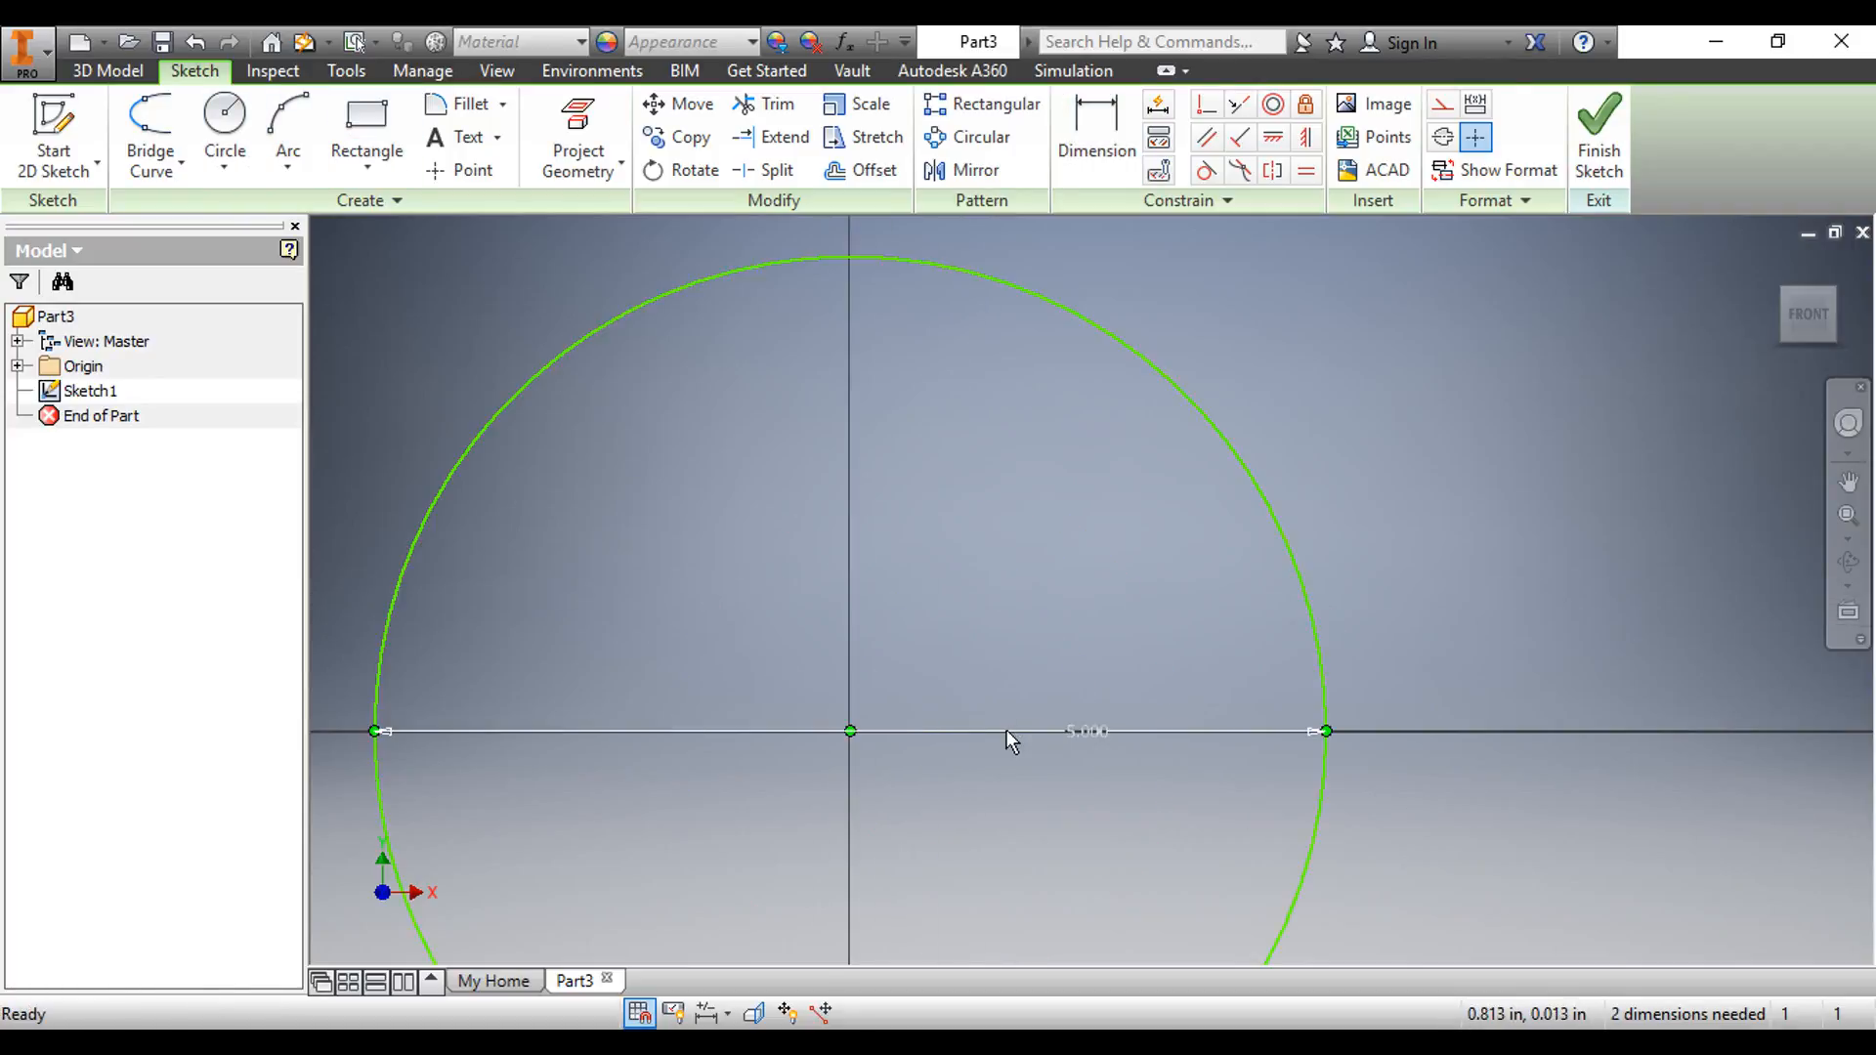
pyautogui.scroll(-6, 1006, 729)
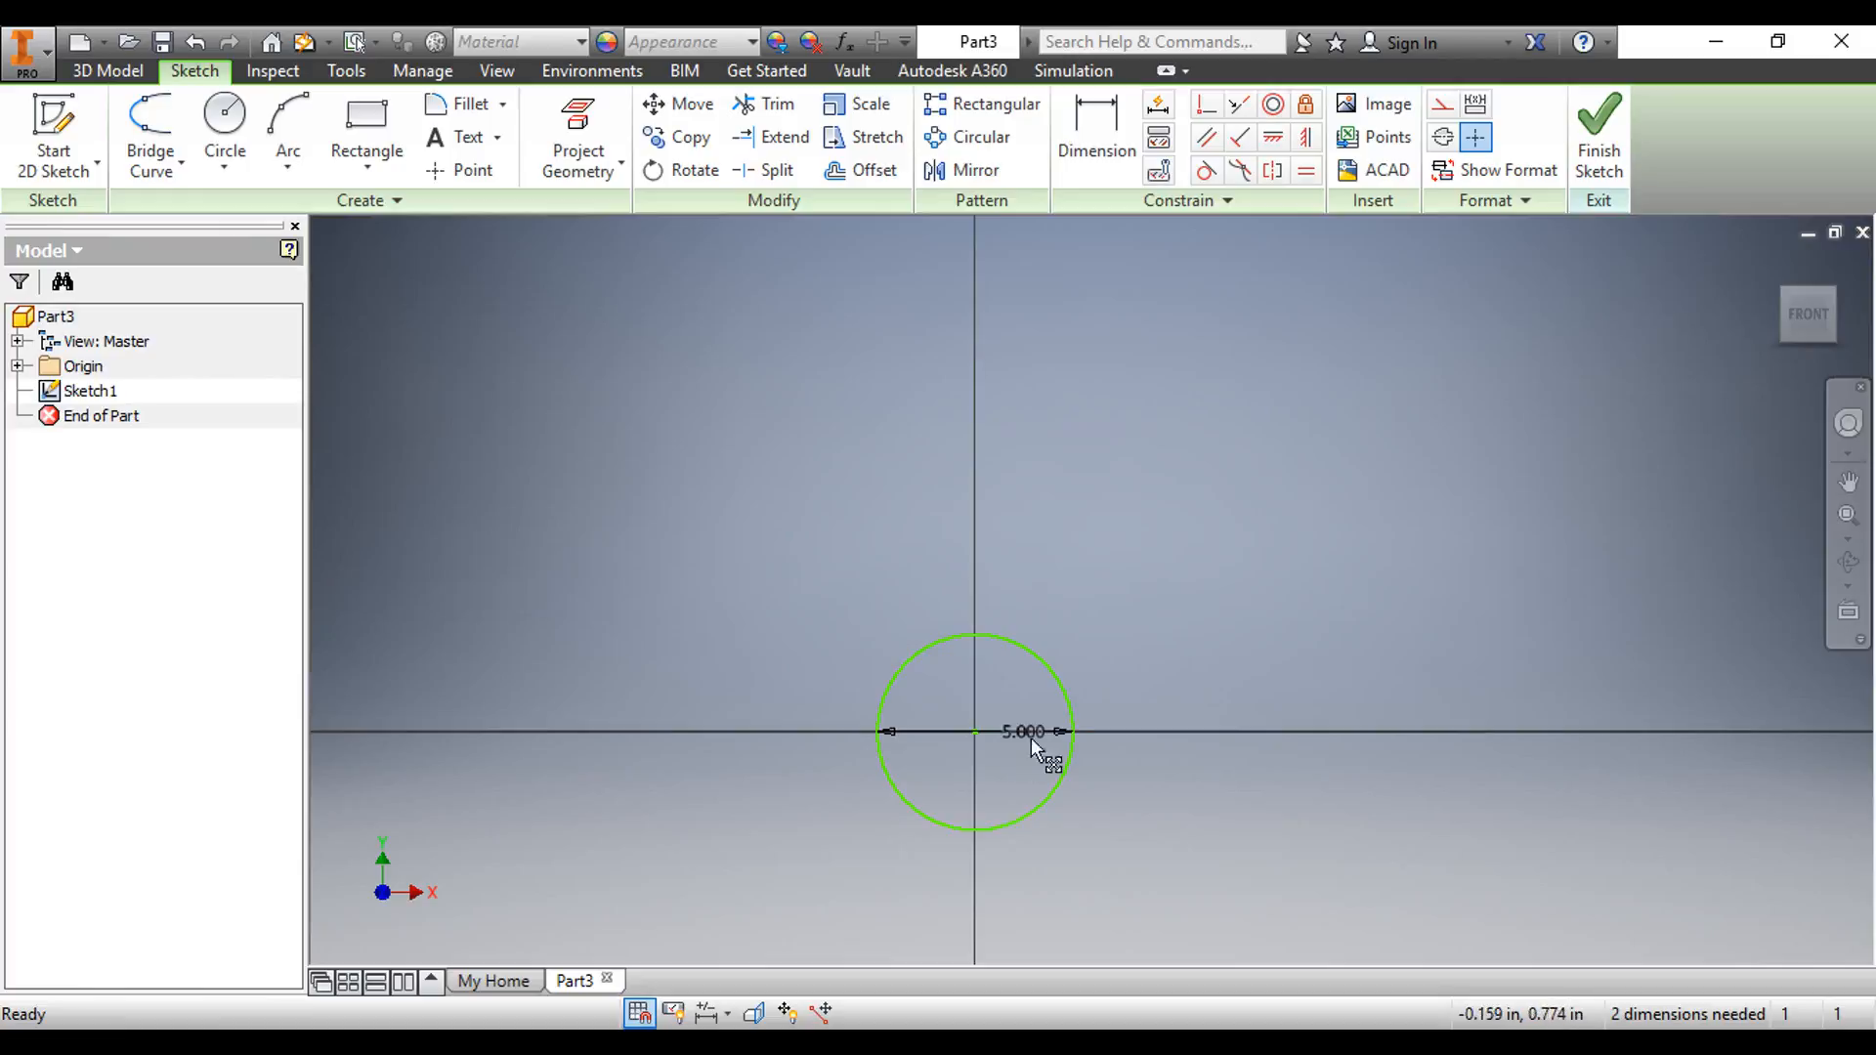
pyautogui.moveTo(1163, 821); pyautogui.dragTo(825, 788)
pyautogui.press('Delete')
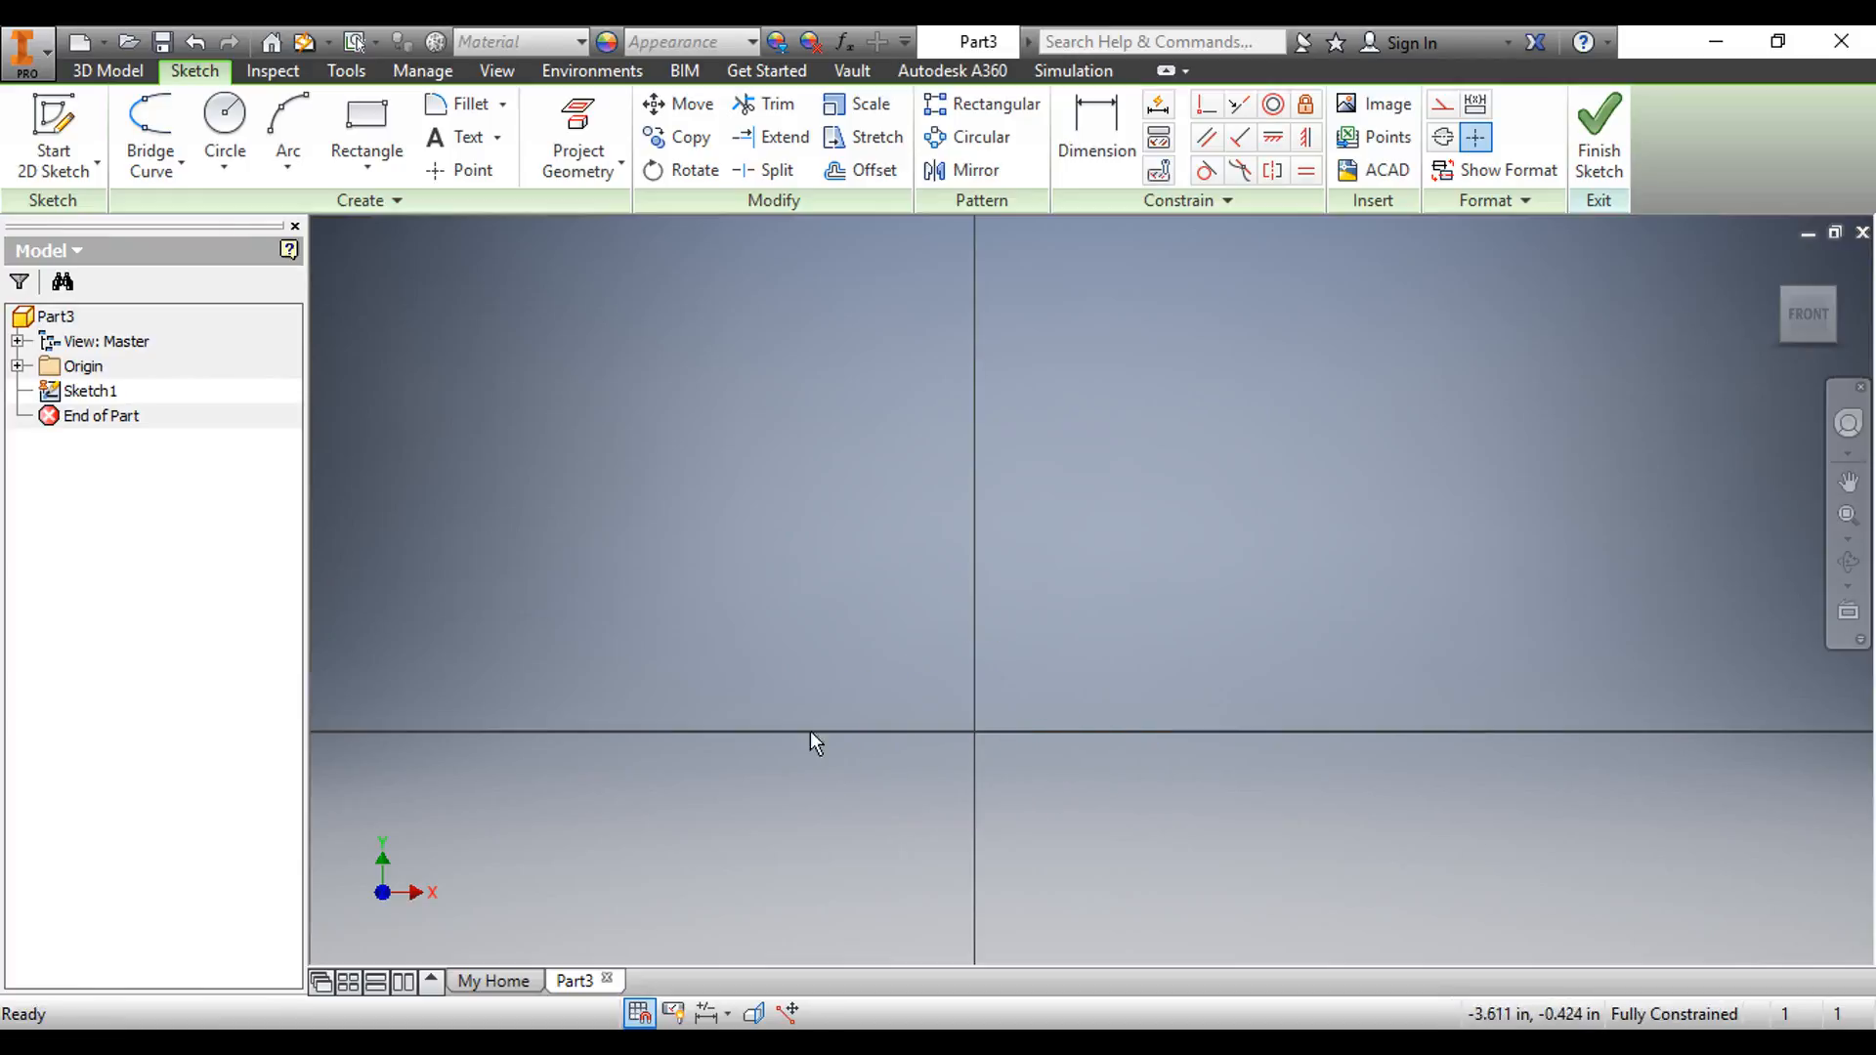
# - Draw a two-point rectangle about 14.7 by 8.1 in, with its lower edge just below the horizontal axis and spanning the vertical axis
pyautogui.click(255, 170)
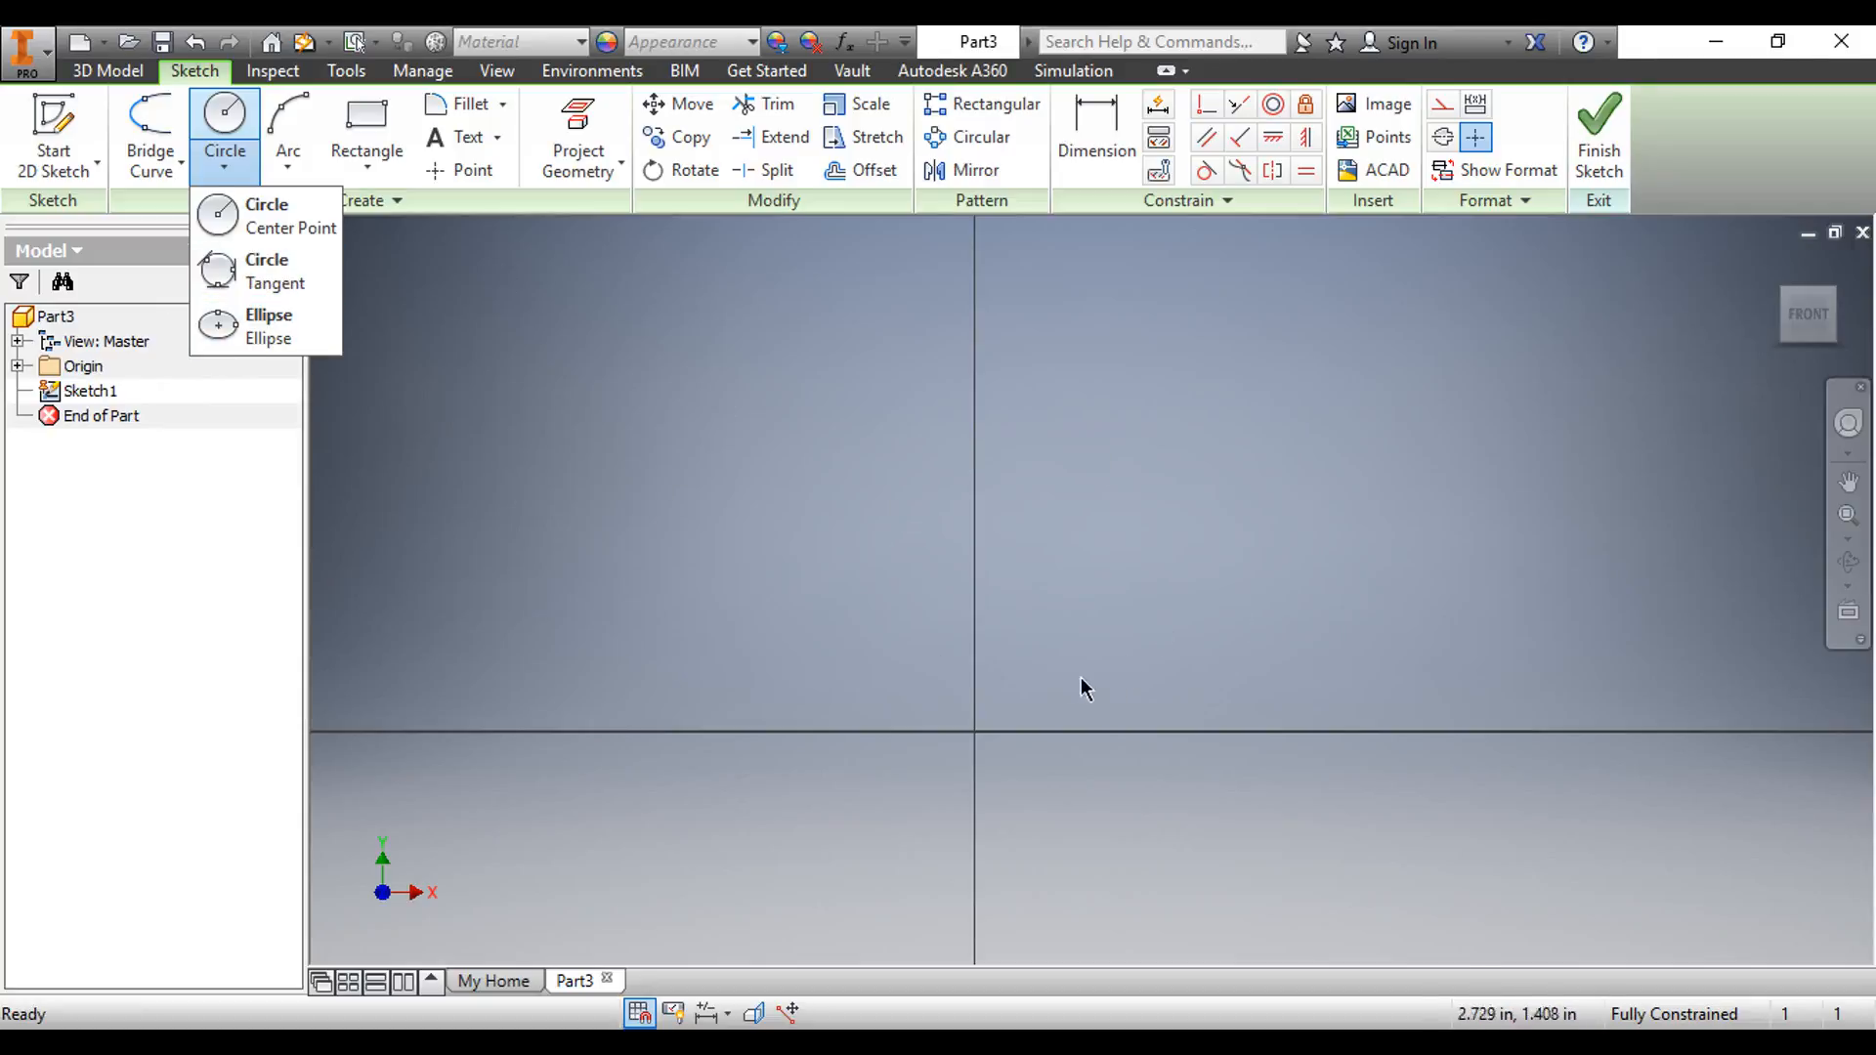
pyautogui.click(368, 150)
pyautogui.click(395, 213)
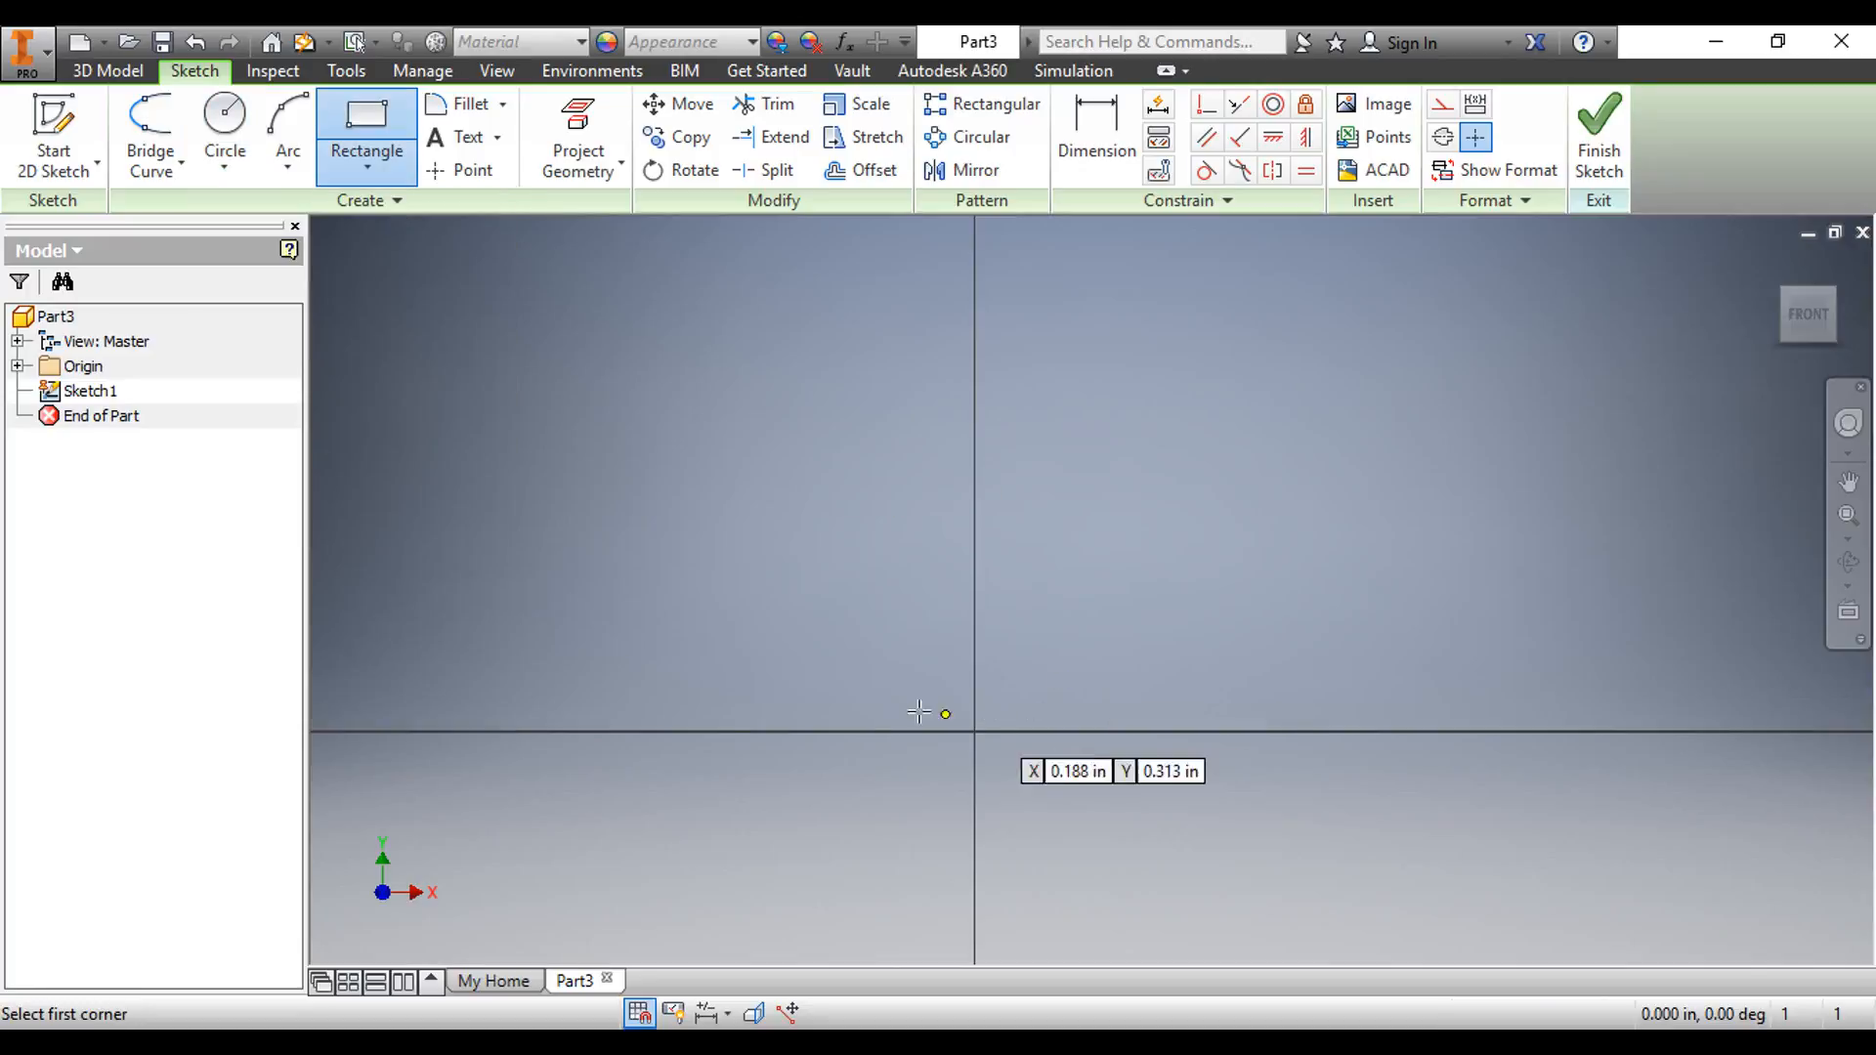
pyautogui.click(838, 735)
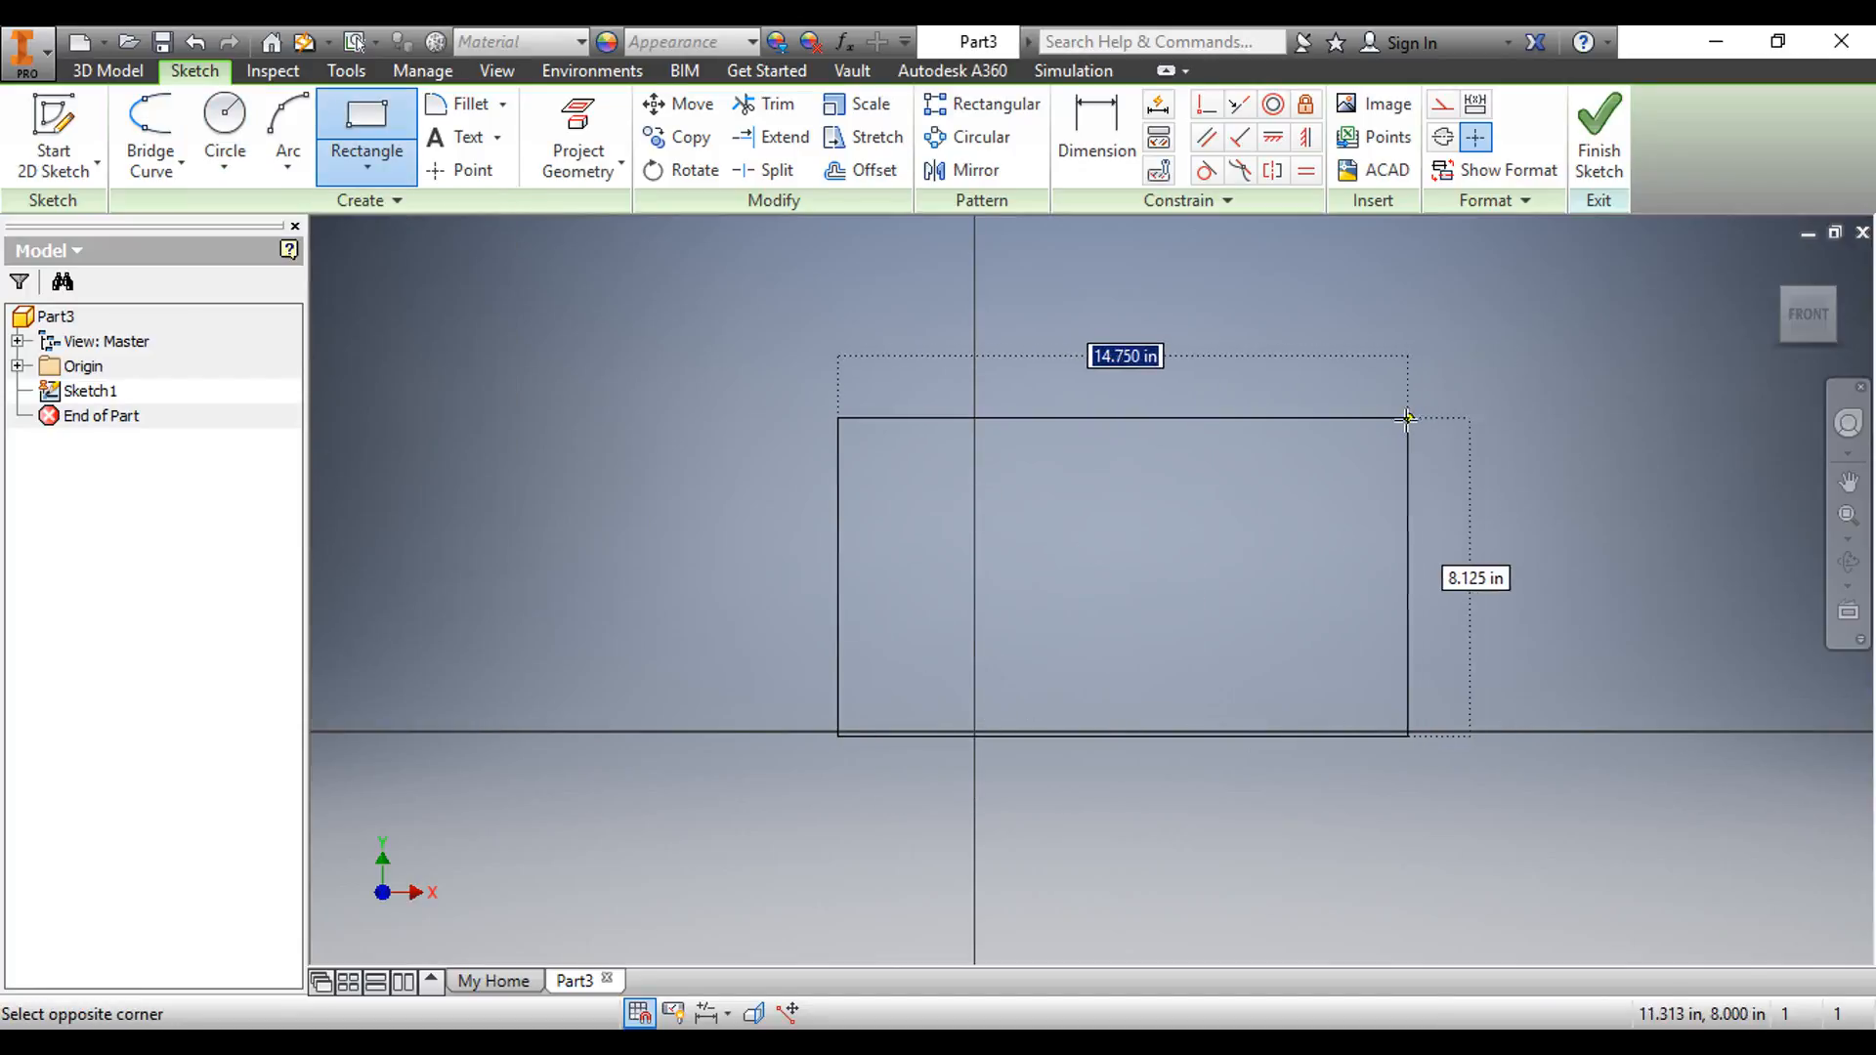
pyautogui.click(1405, 421)
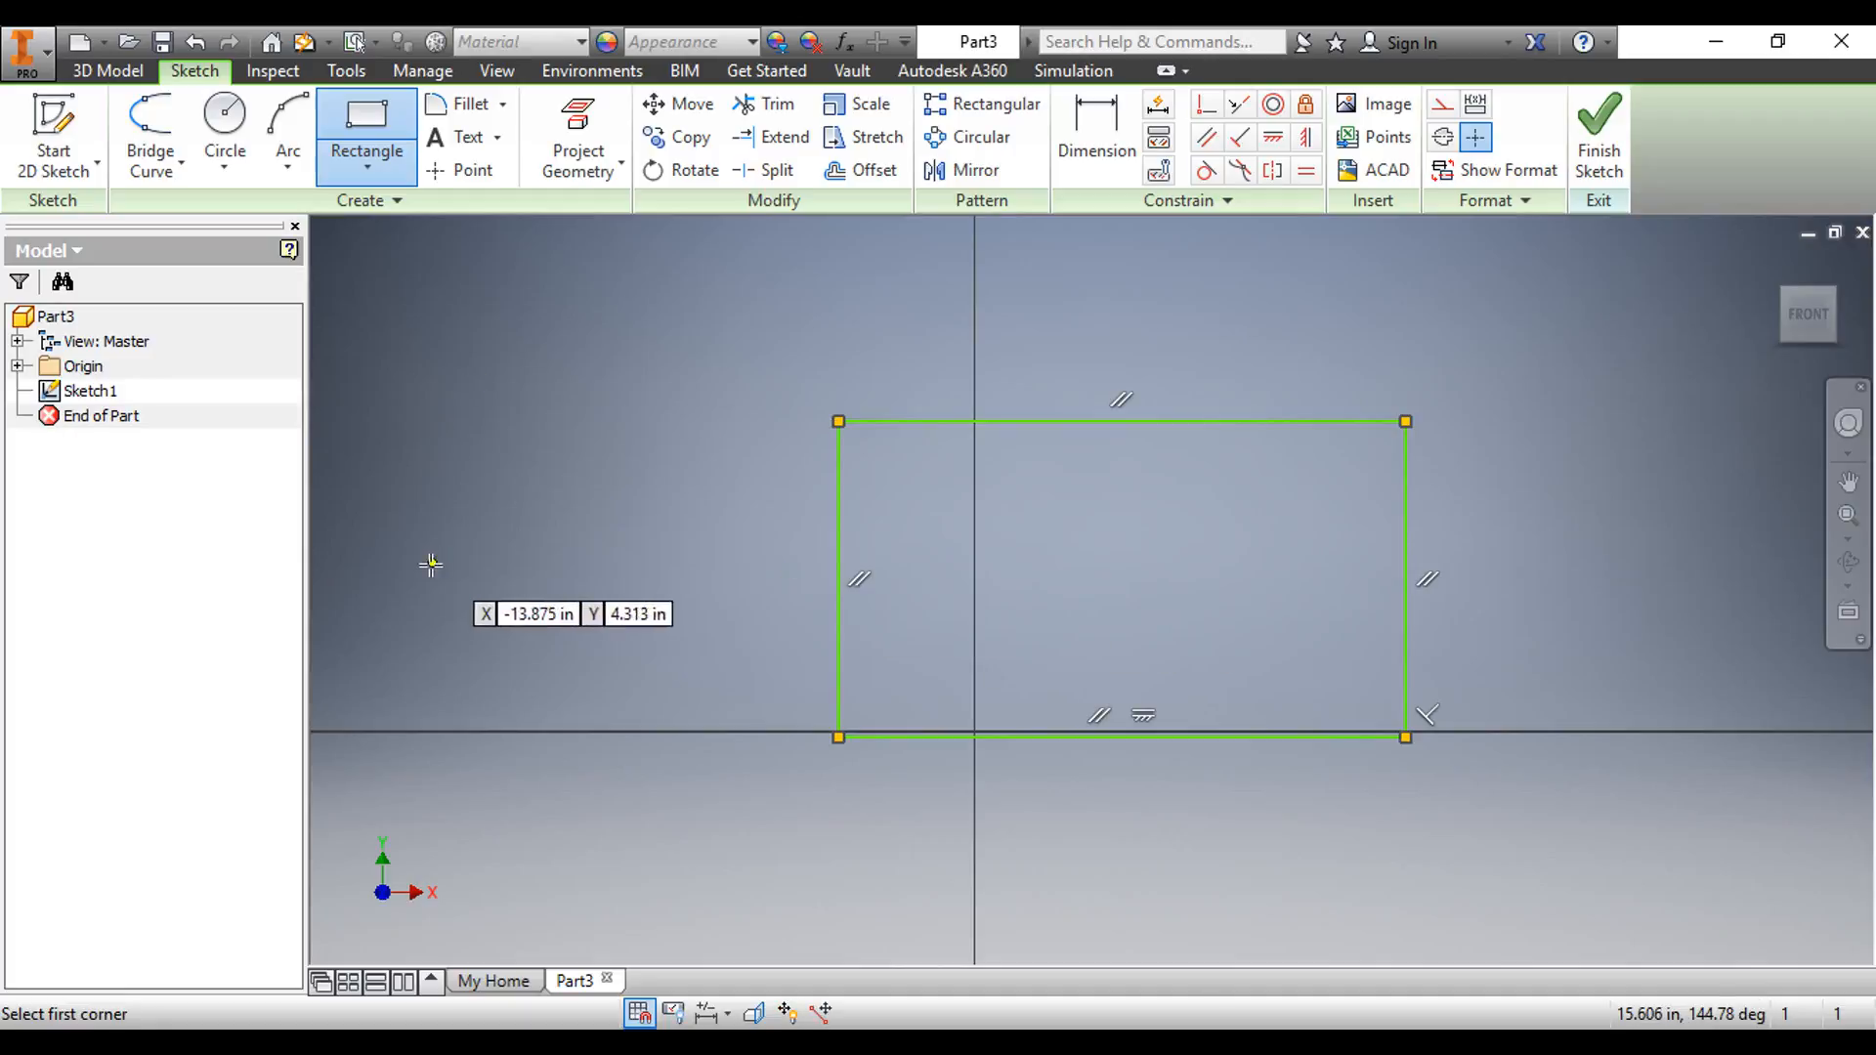
pyautogui.press('Escape')
# - Create a tangent circle touching the rectangle's top, right and bottom edges
pyautogui.click(224, 166)
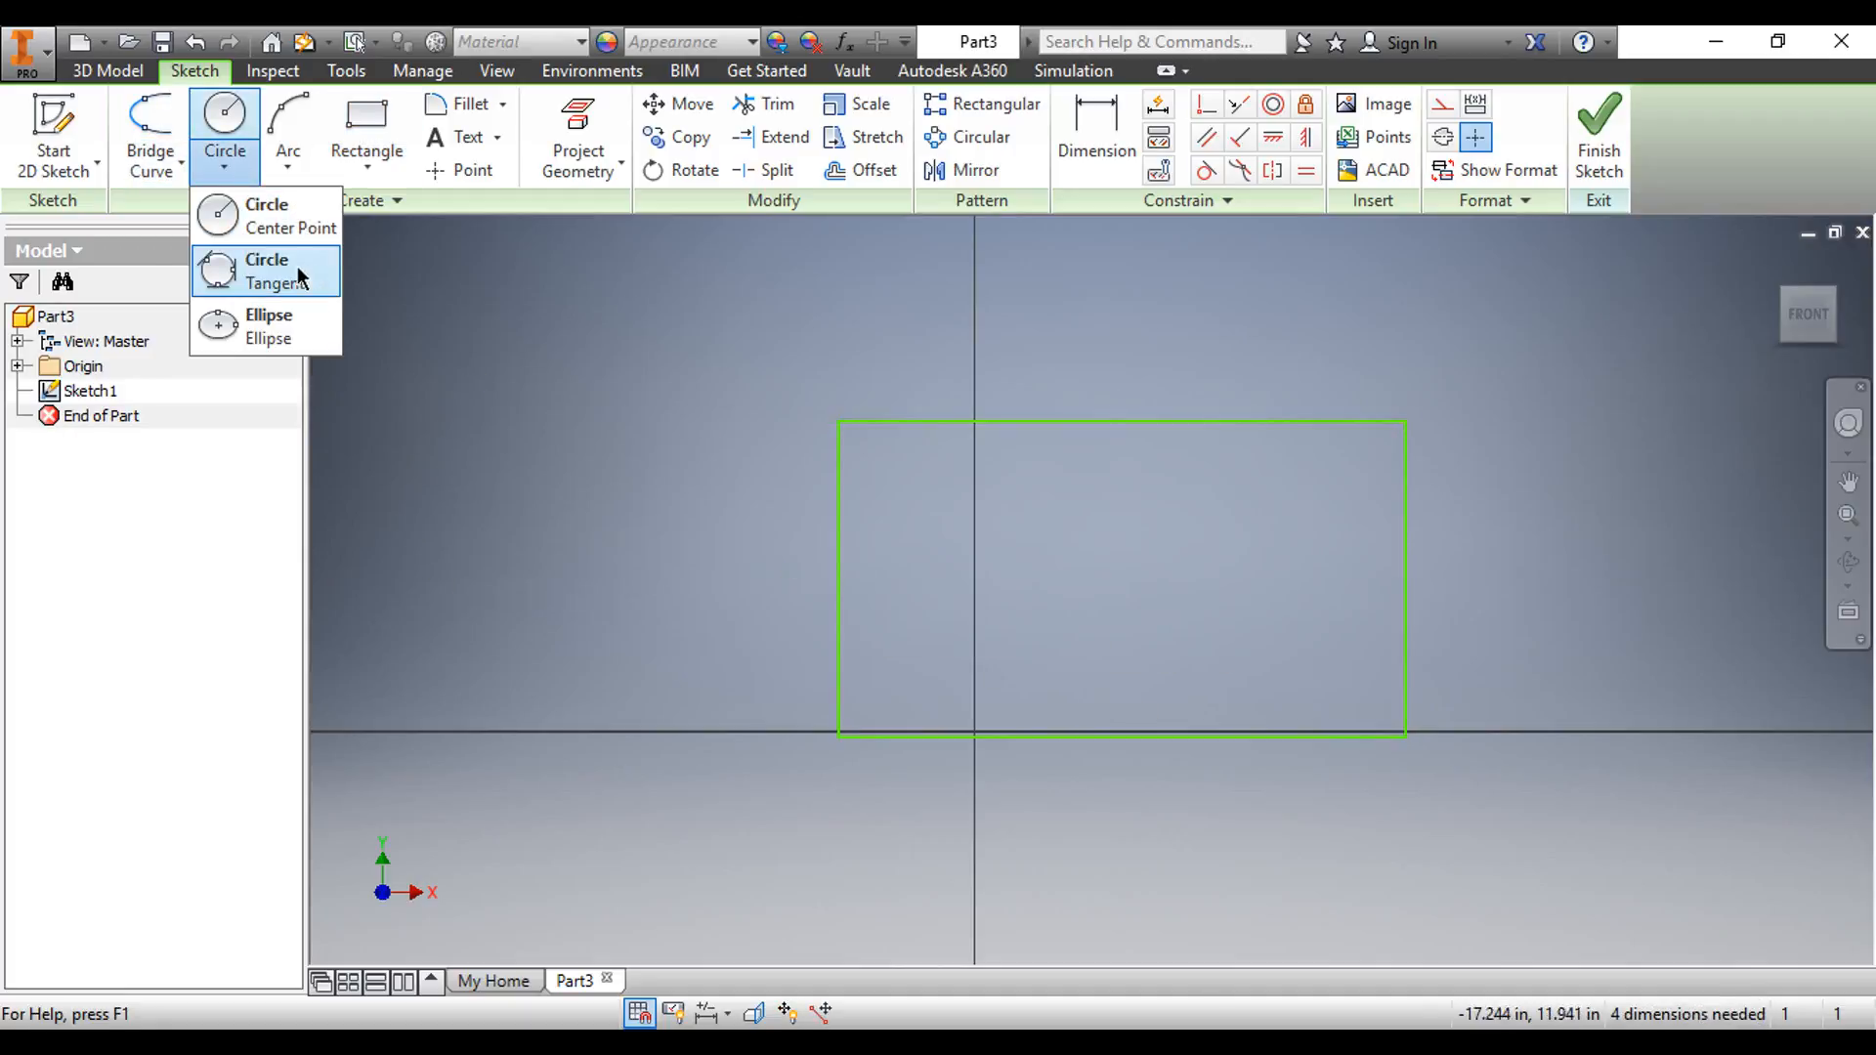
pyautogui.click(266, 280)
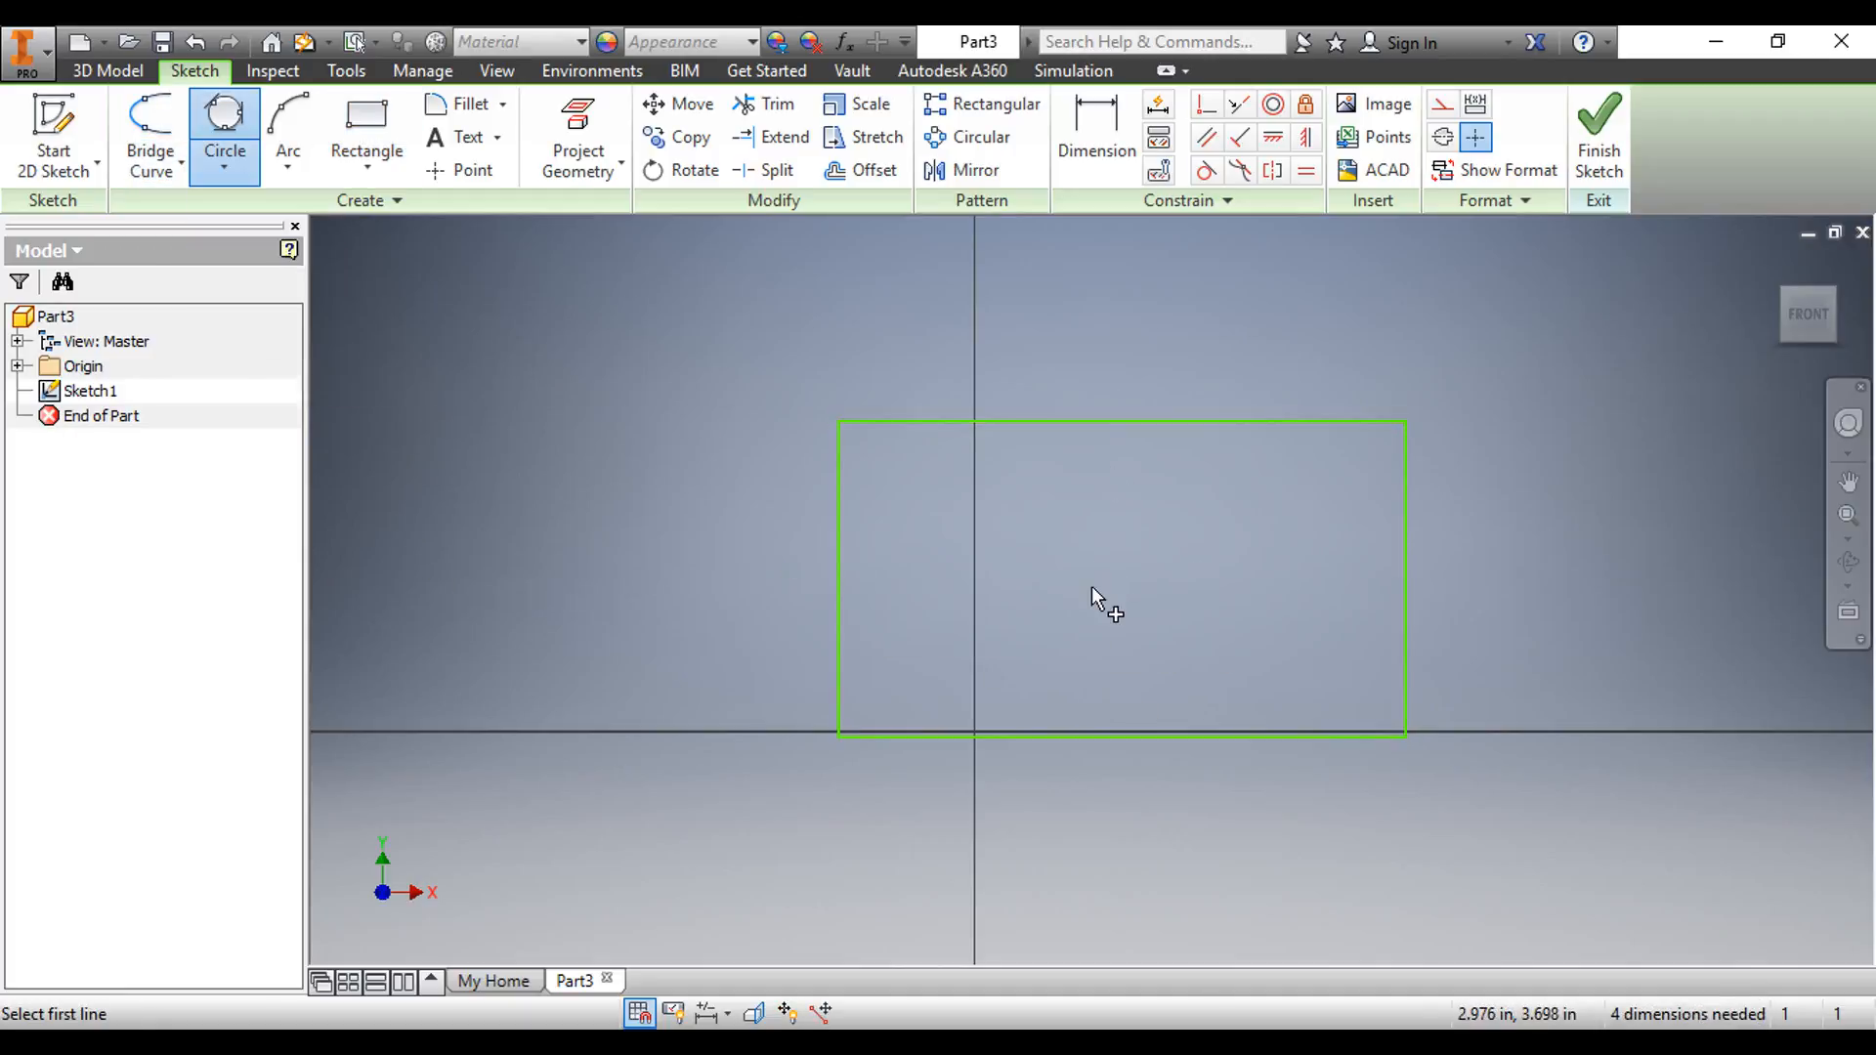
pyautogui.click(1301, 423)
pyautogui.click(1405, 531)
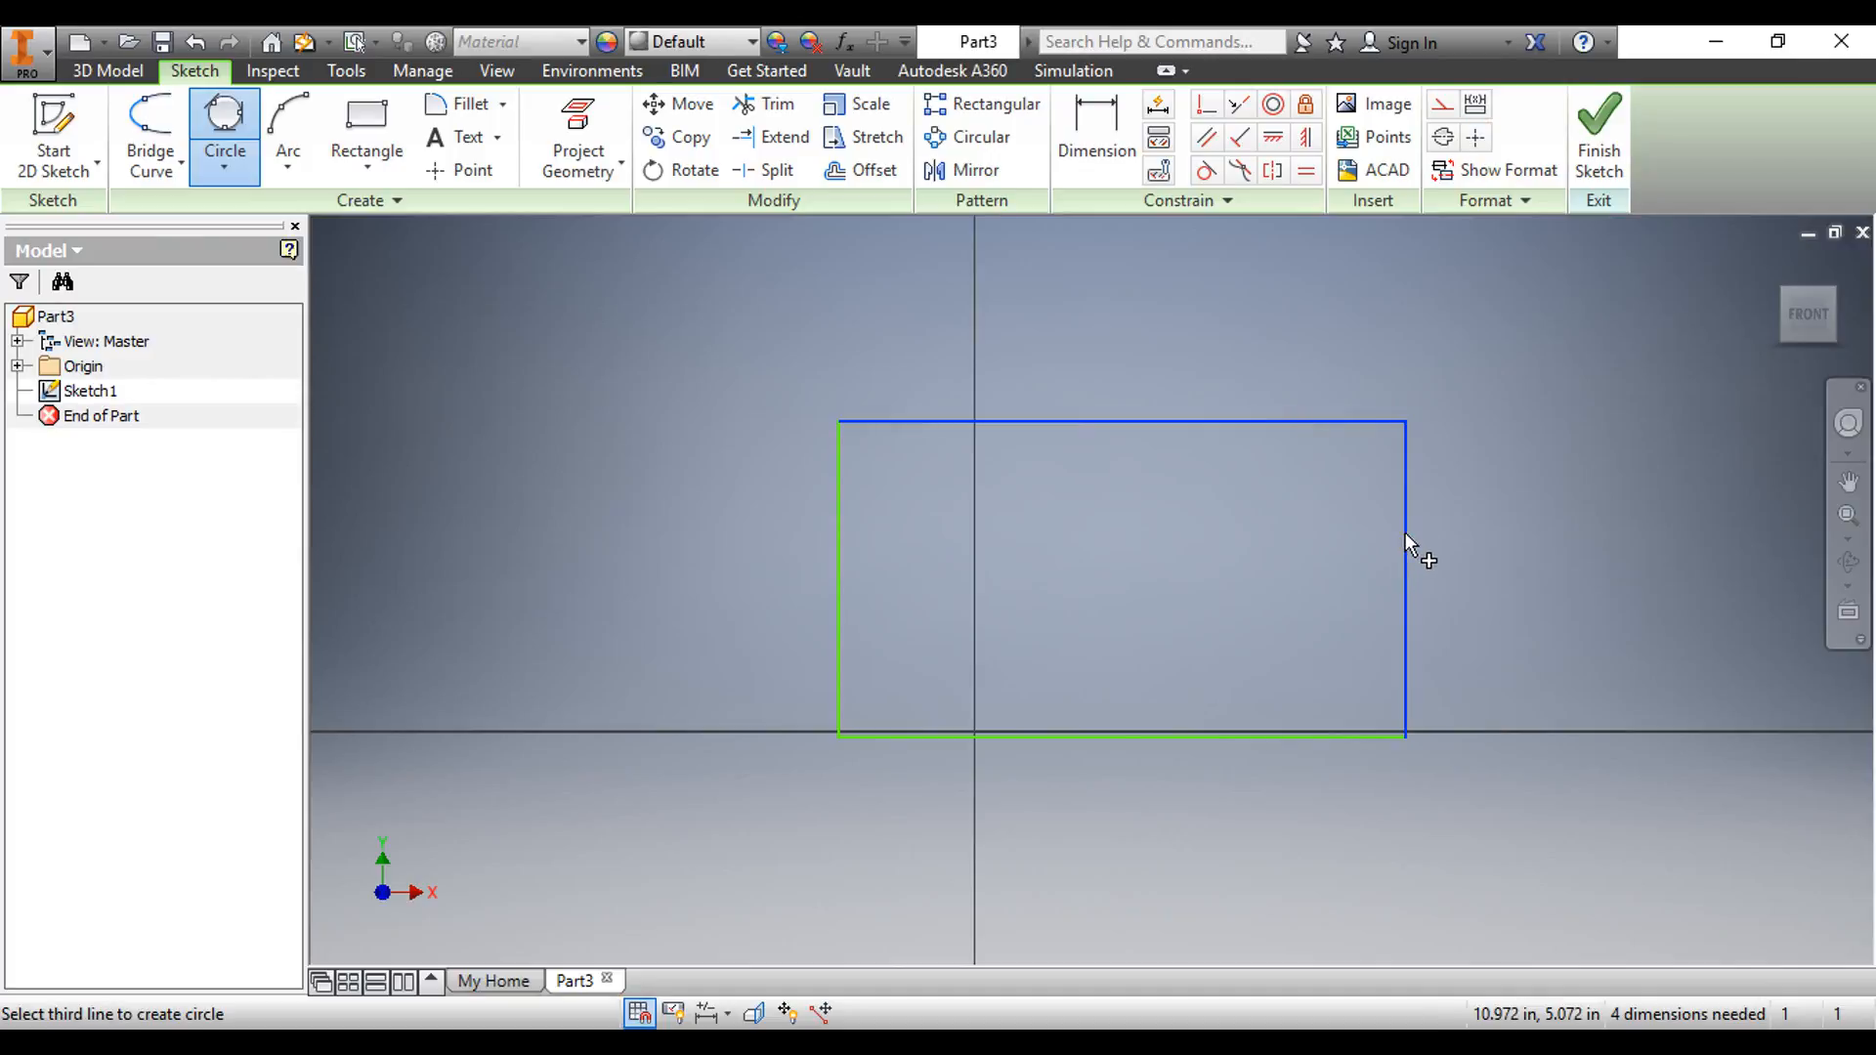
pyautogui.click(1188, 735)
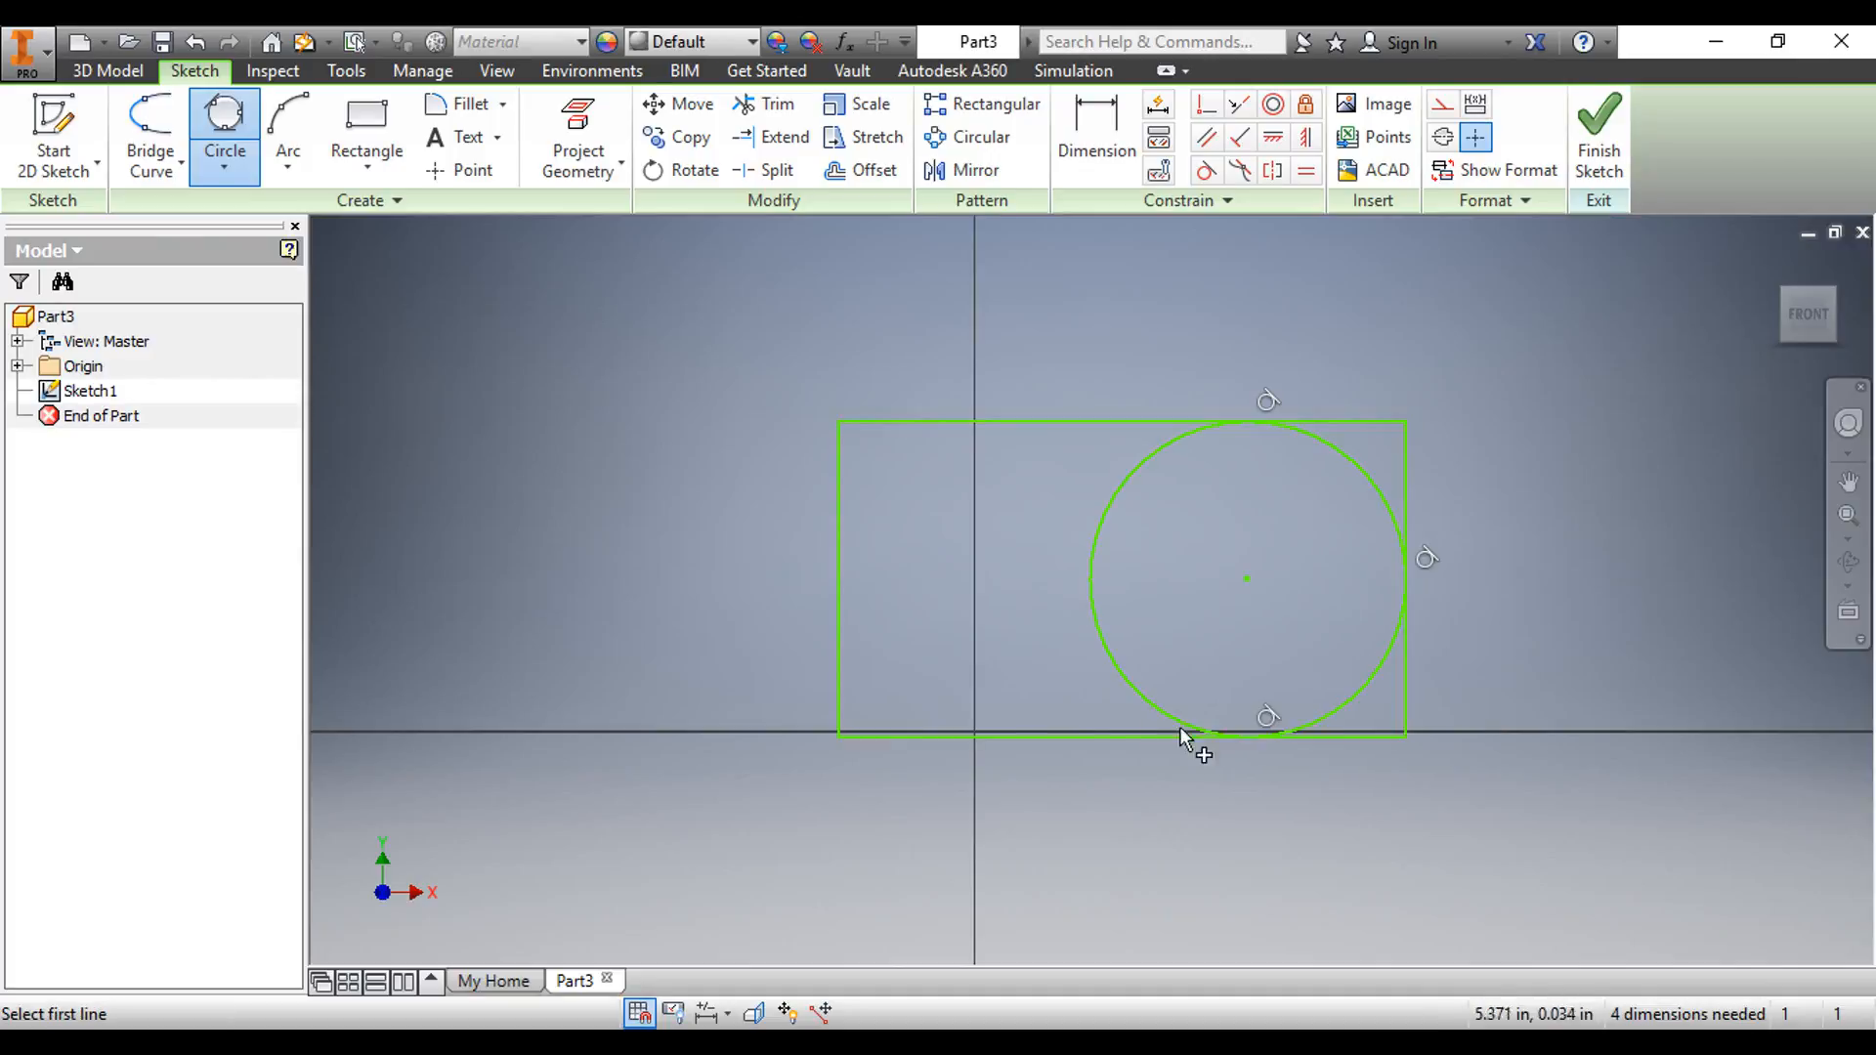
pyautogui.scroll(-4, 1277, 494)
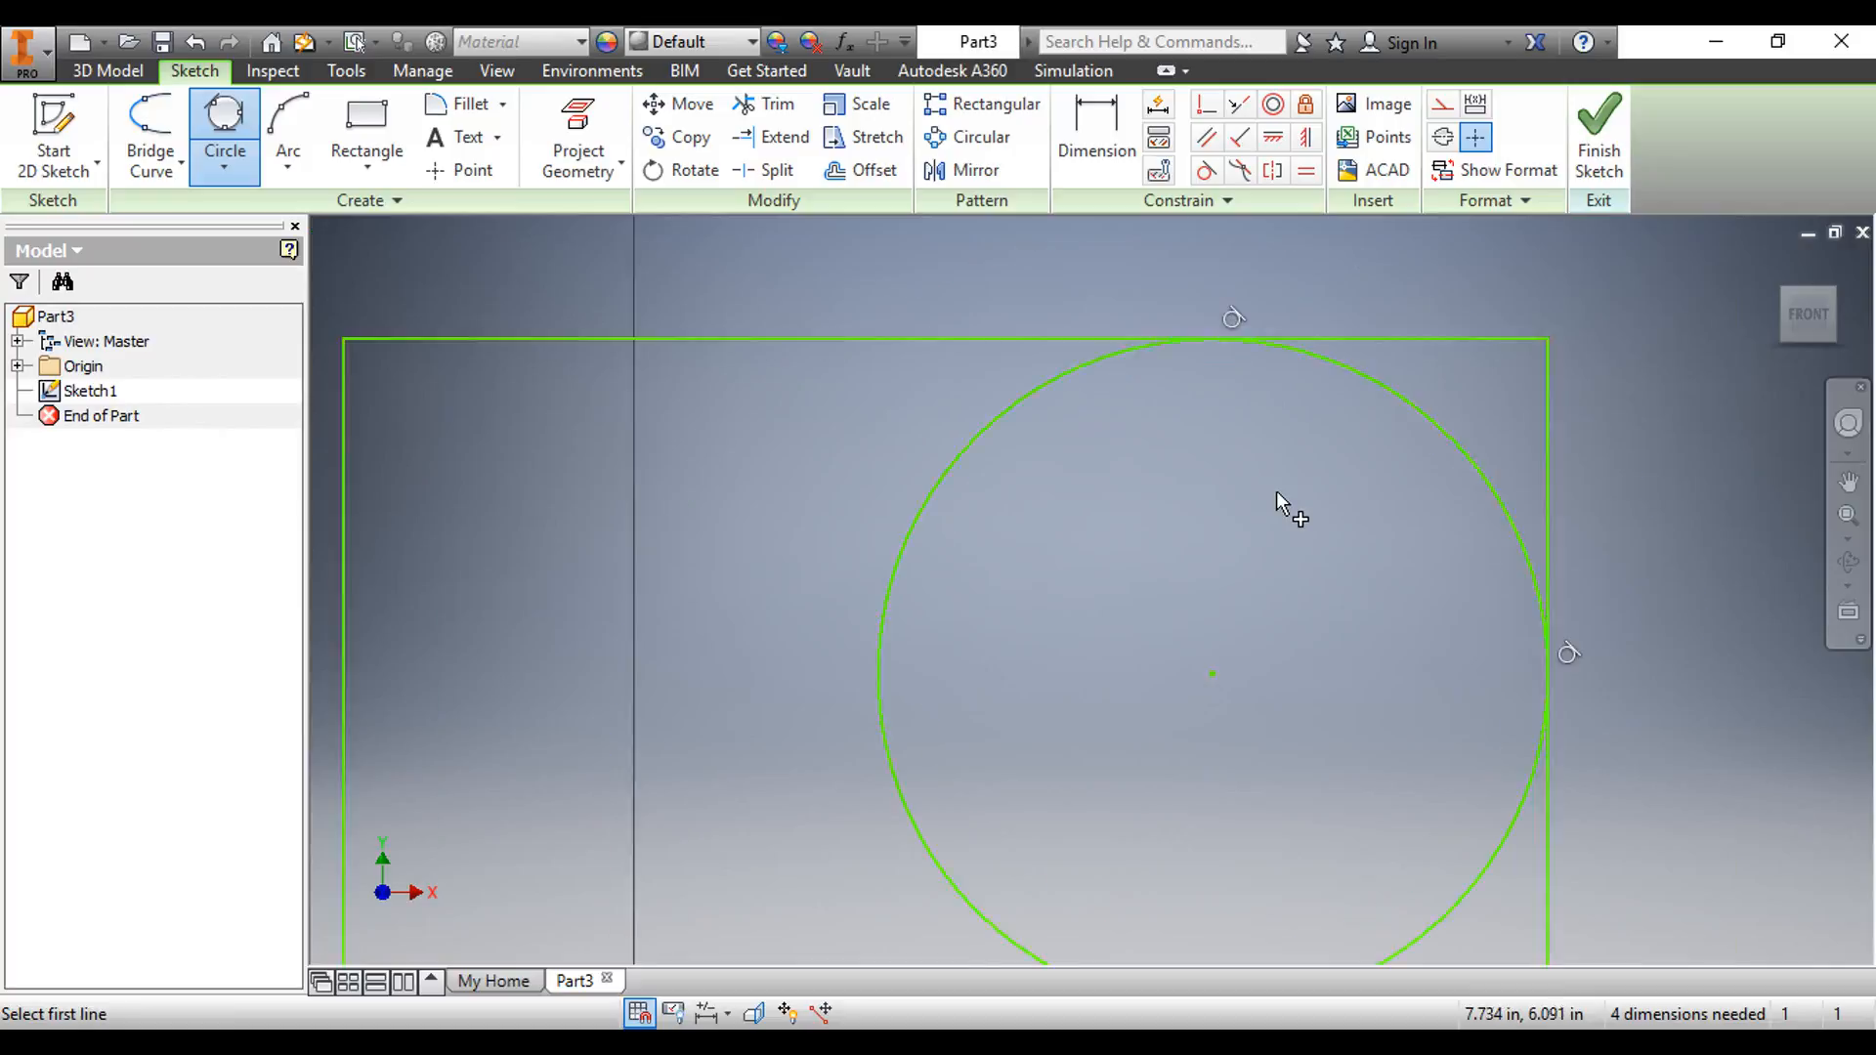
# - Delete the rectangle together with its tangent circle from the sketch
pyautogui.scroll(5, 1277, 494)
pyautogui.scroll(-3, 1242, 540)
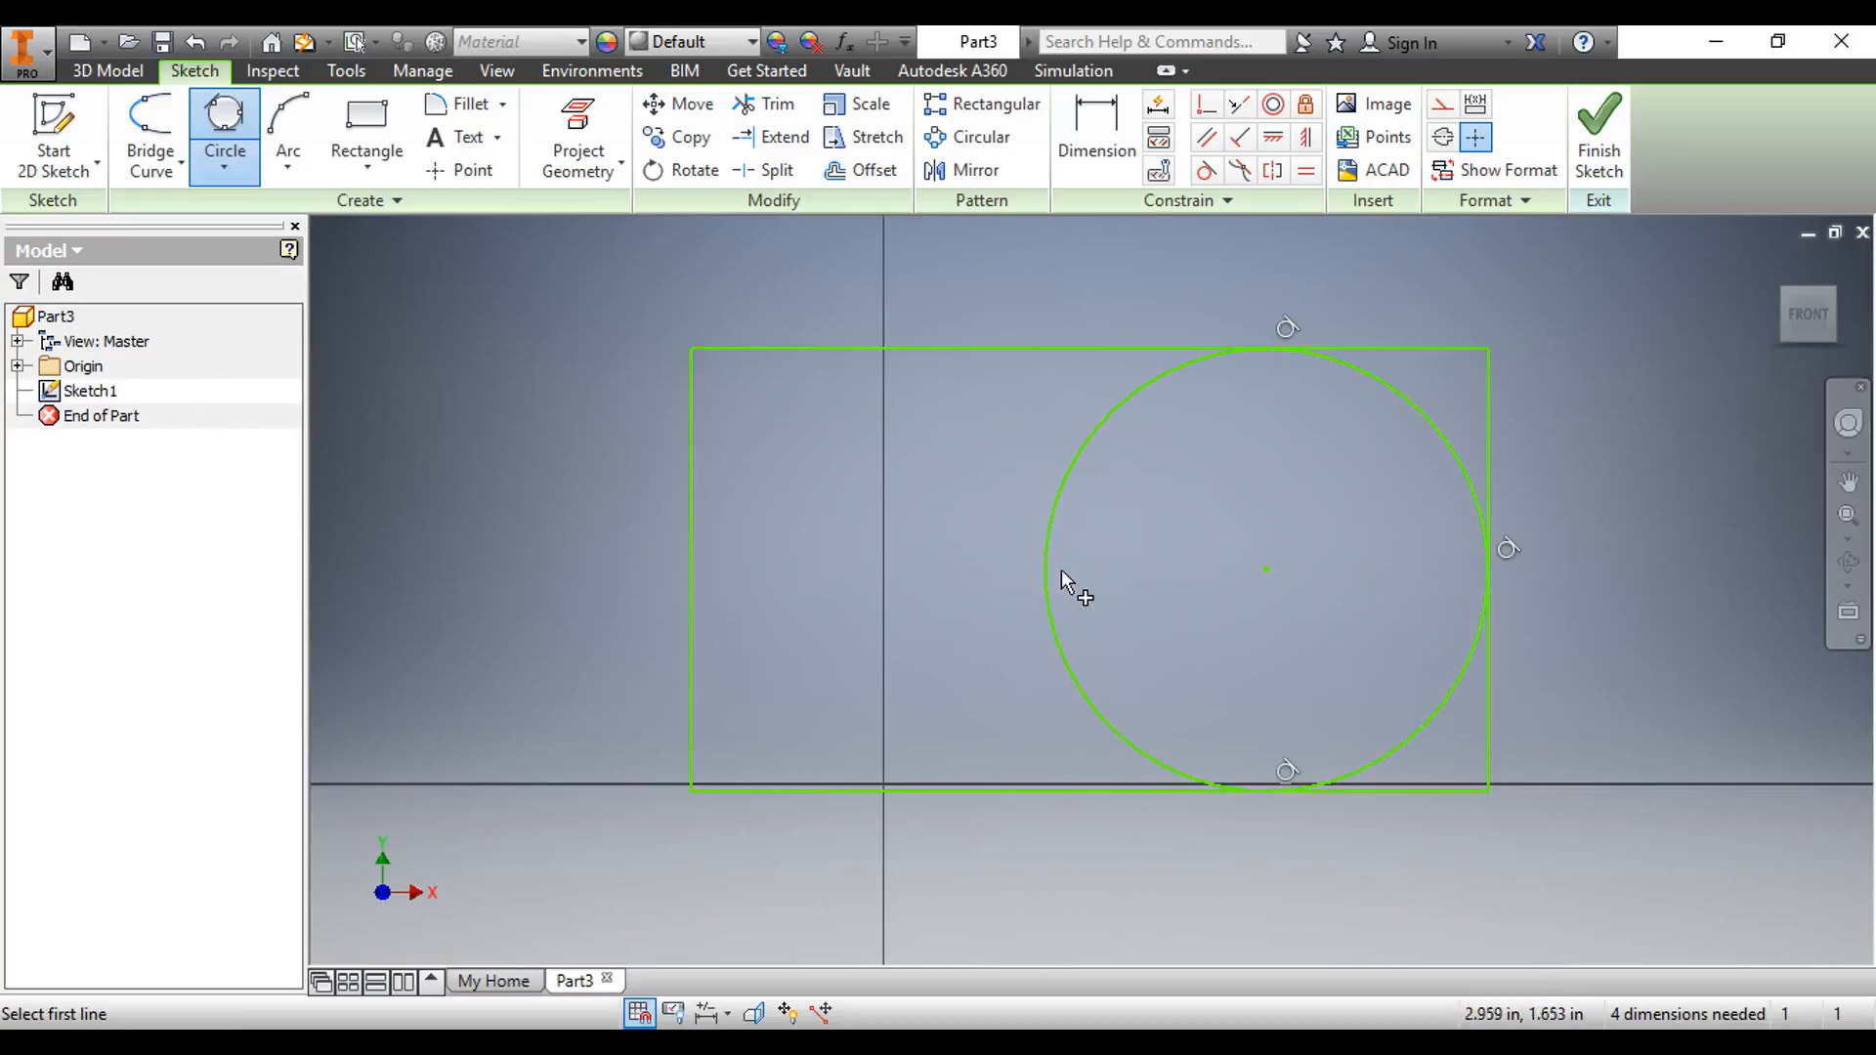
pyautogui.scroll(3, 1612, 684)
pyautogui.scroll(-1, 1611, 683)
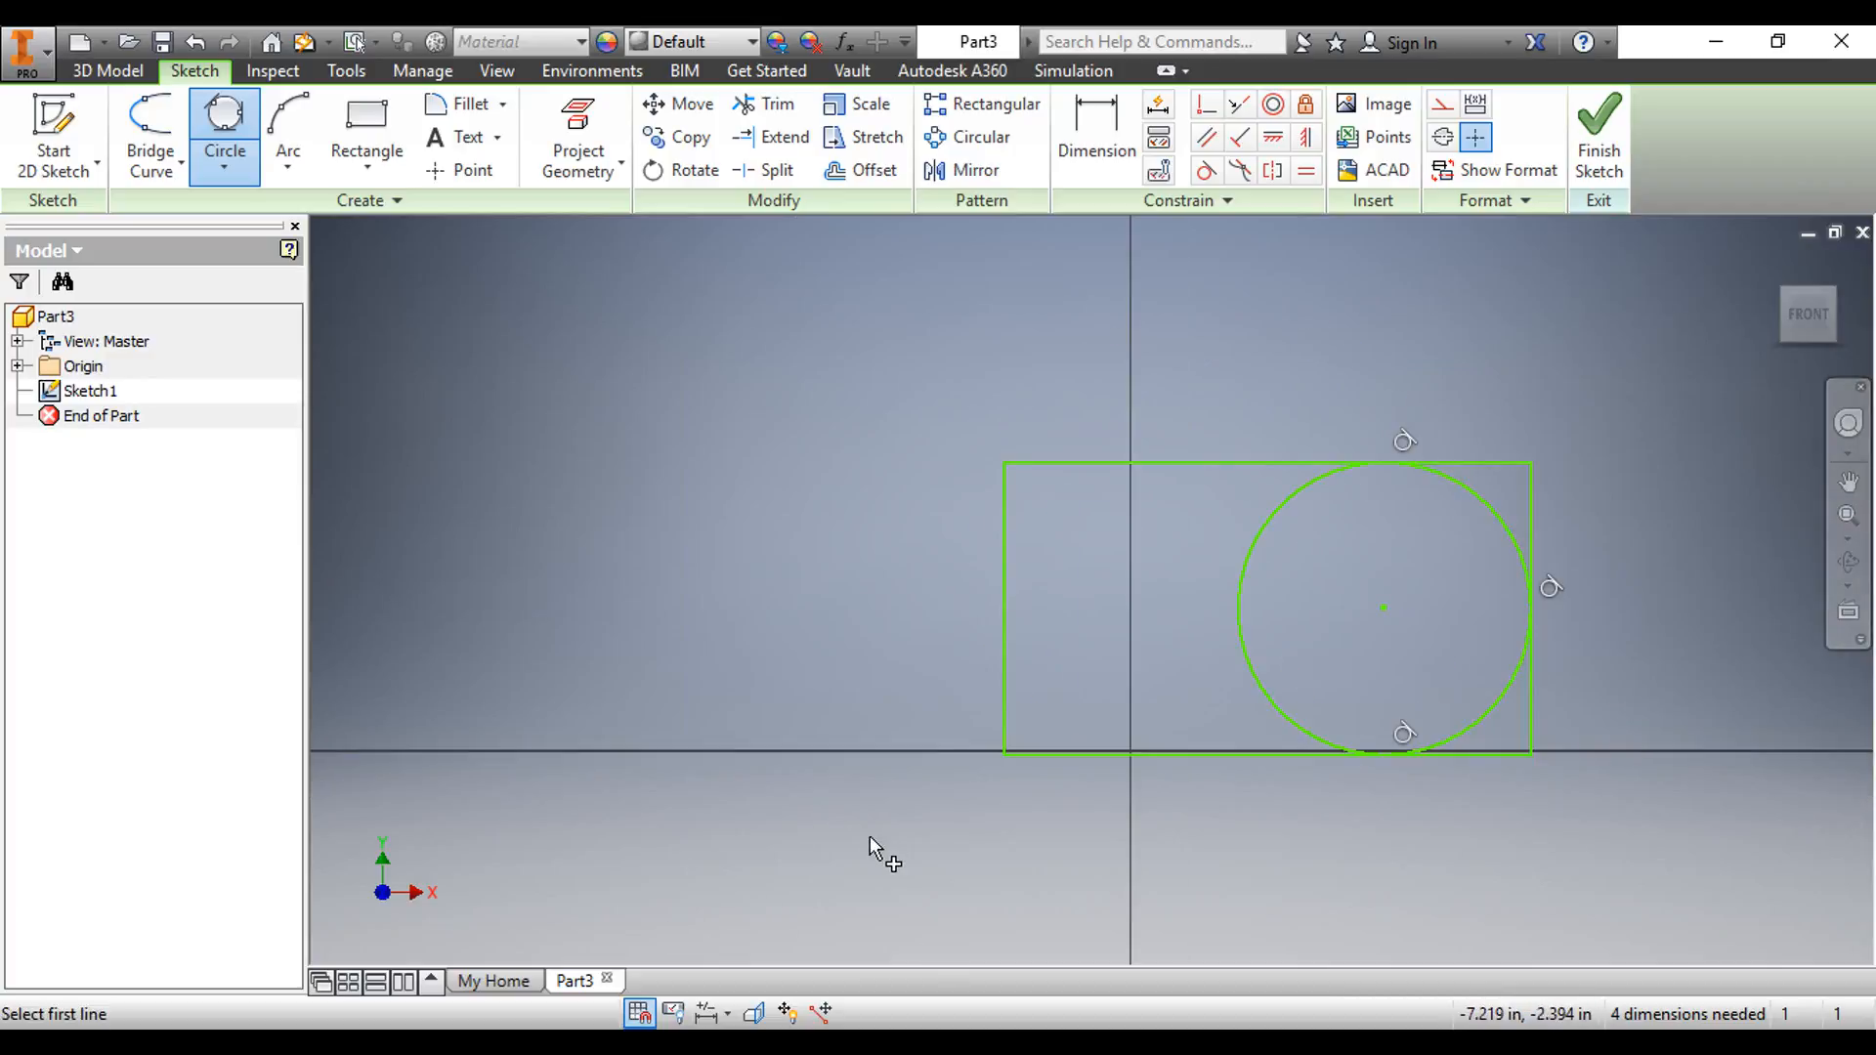
pyautogui.press('Escape')
pyautogui.moveTo(961, 844); pyautogui.dragTo(1577, 307)
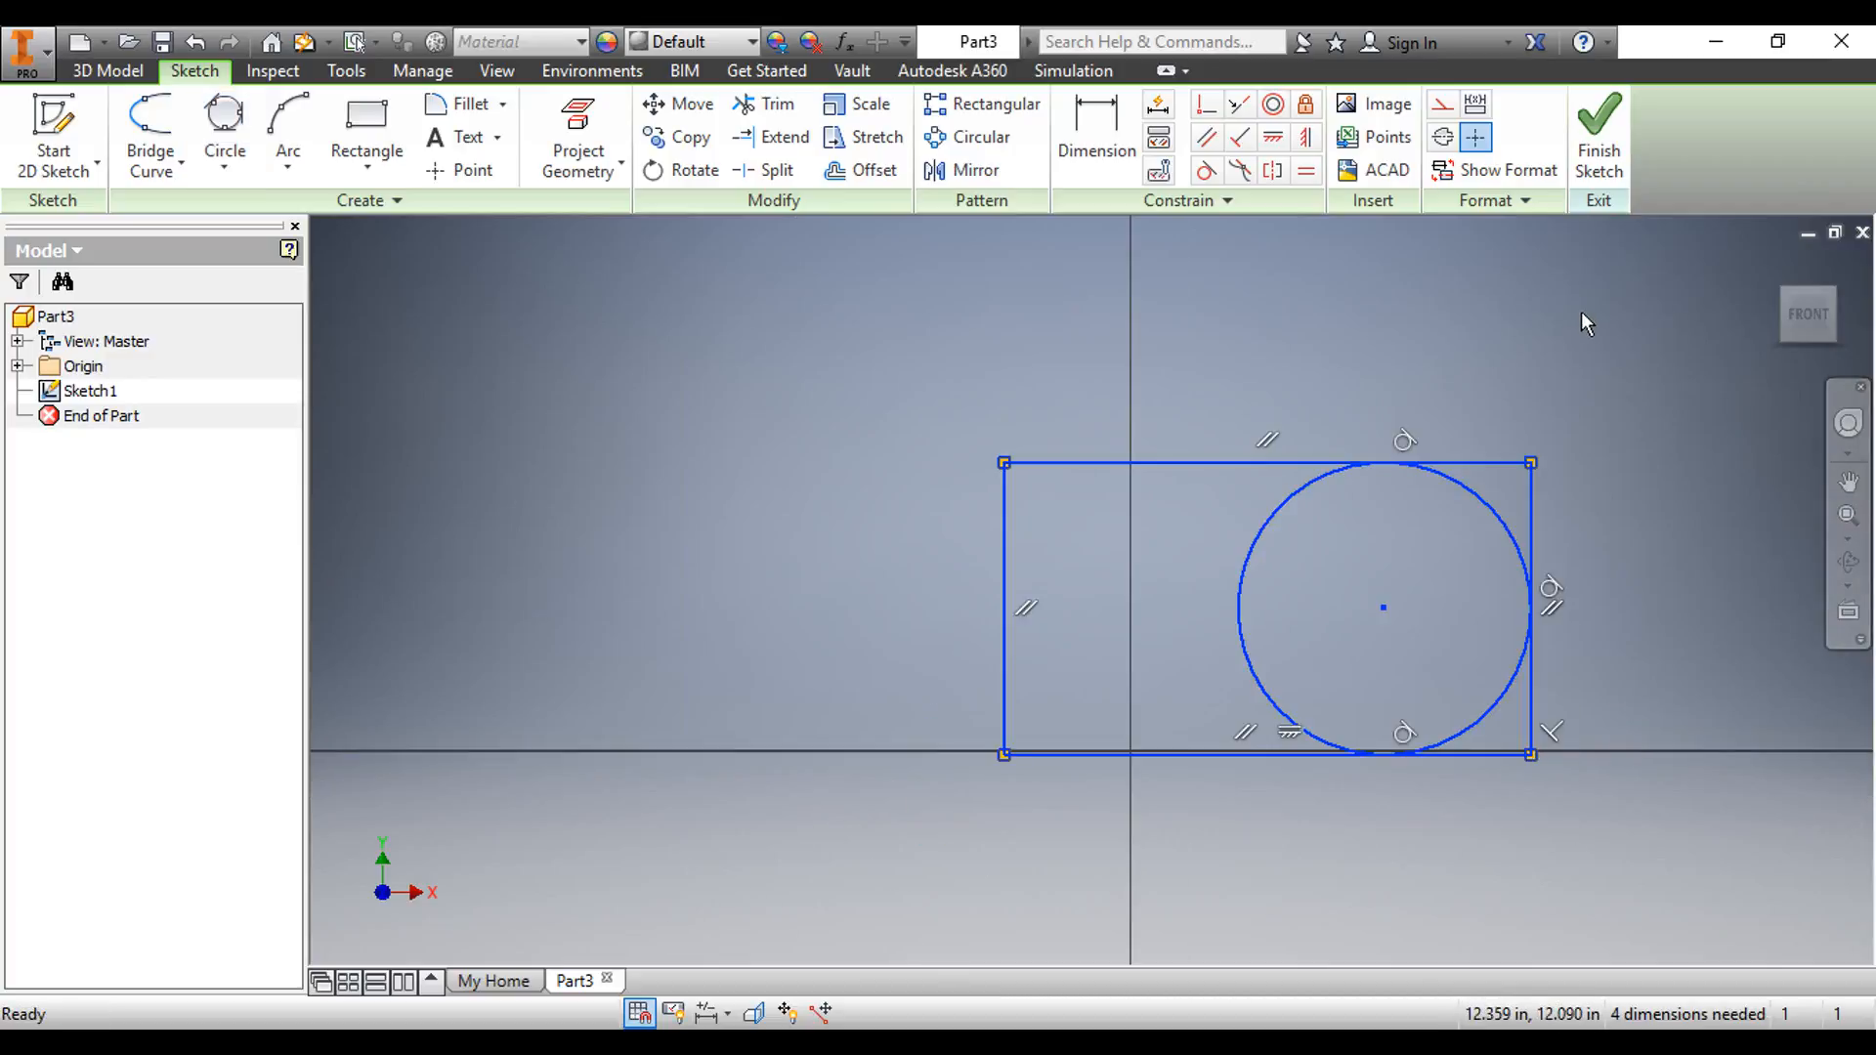
pyautogui.press('Delete')
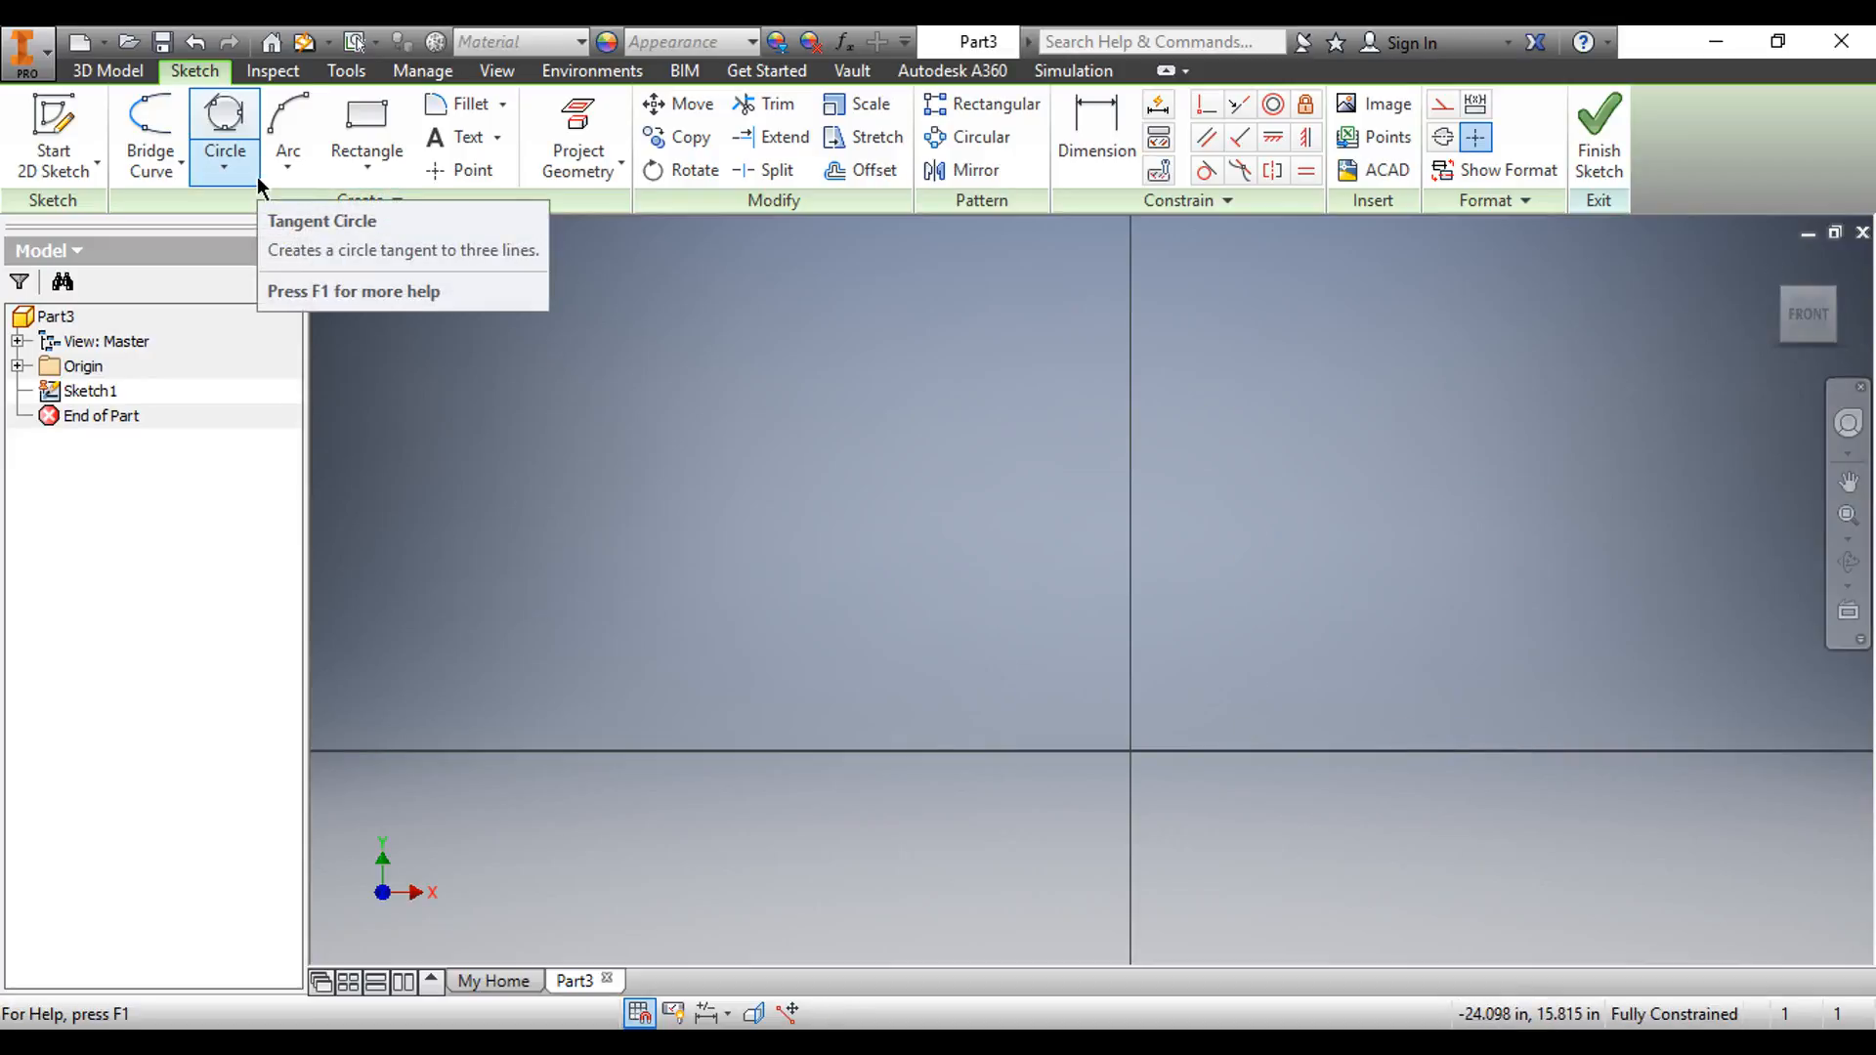
# - Draw an ellipse centered on the origin with its long axis tilted up to the right, and leave the Ellipse tool
pyautogui.click(208, 168)
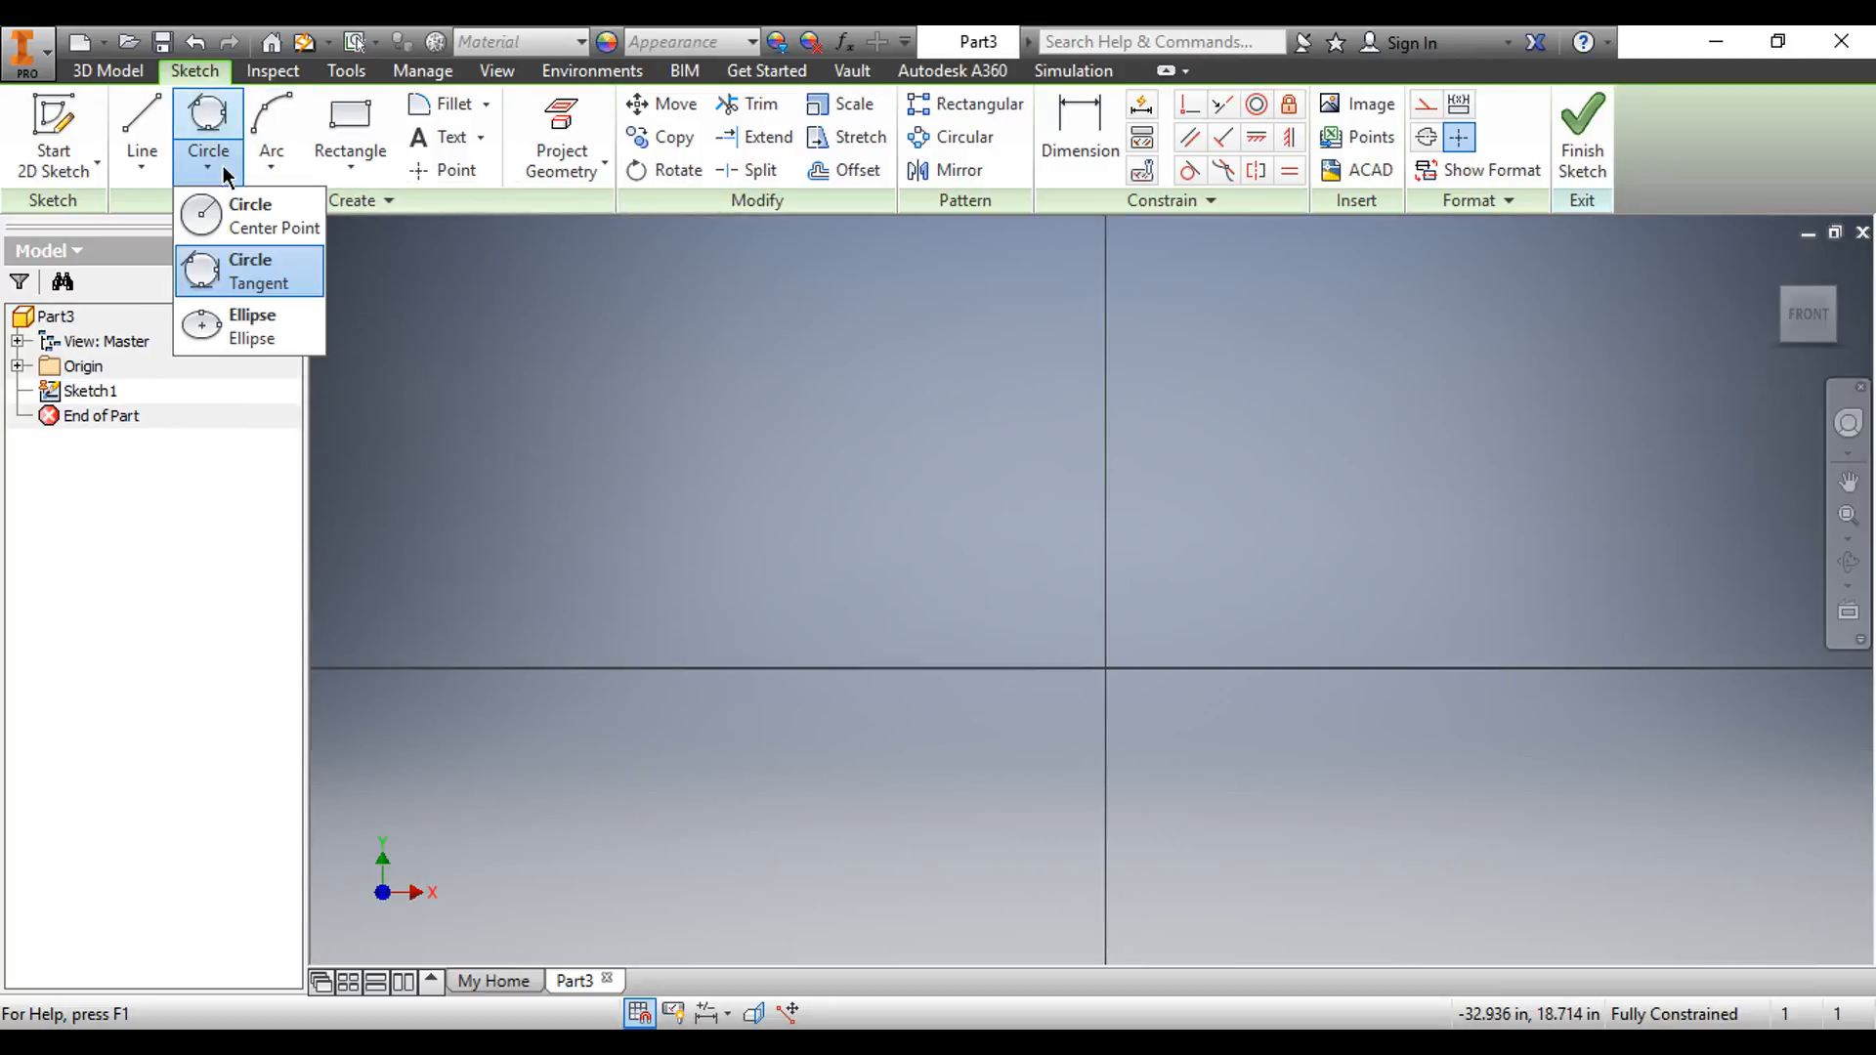
pyautogui.click(246, 332)
pyautogui.click(1106, 668)
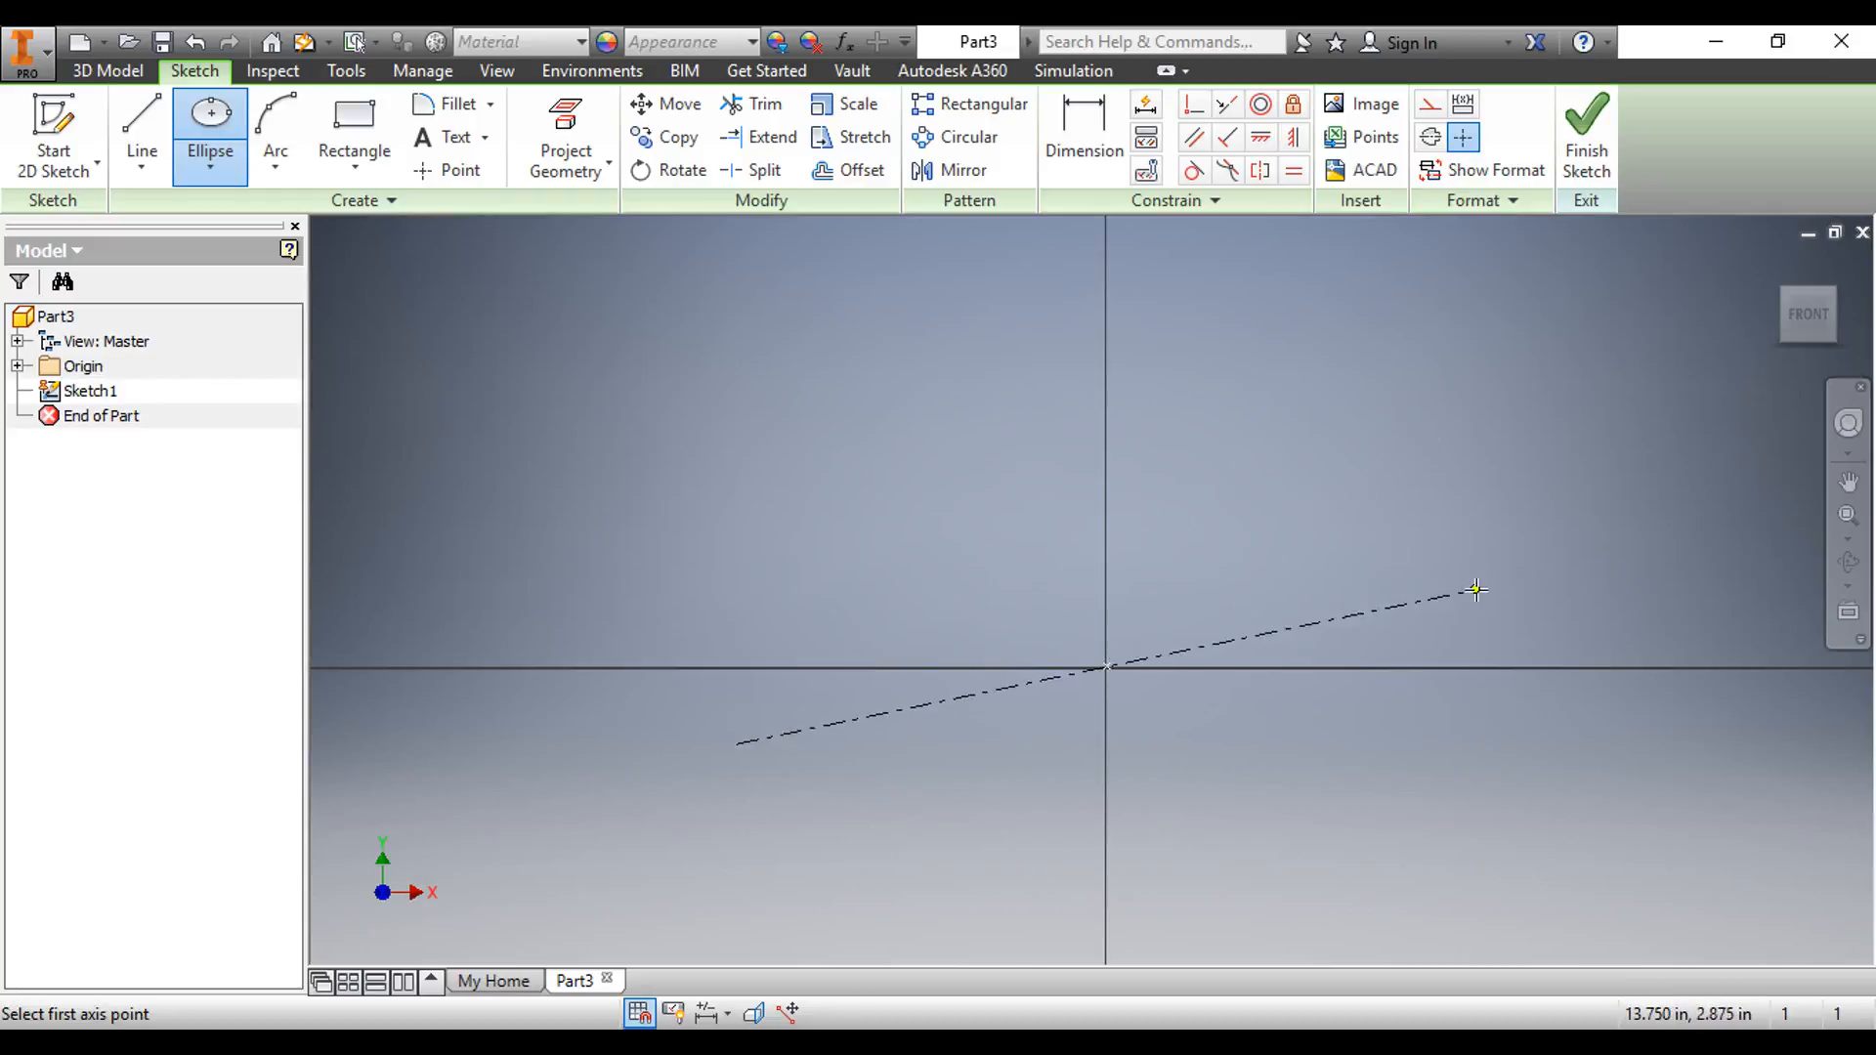
pyautogui.click(1272, 508)
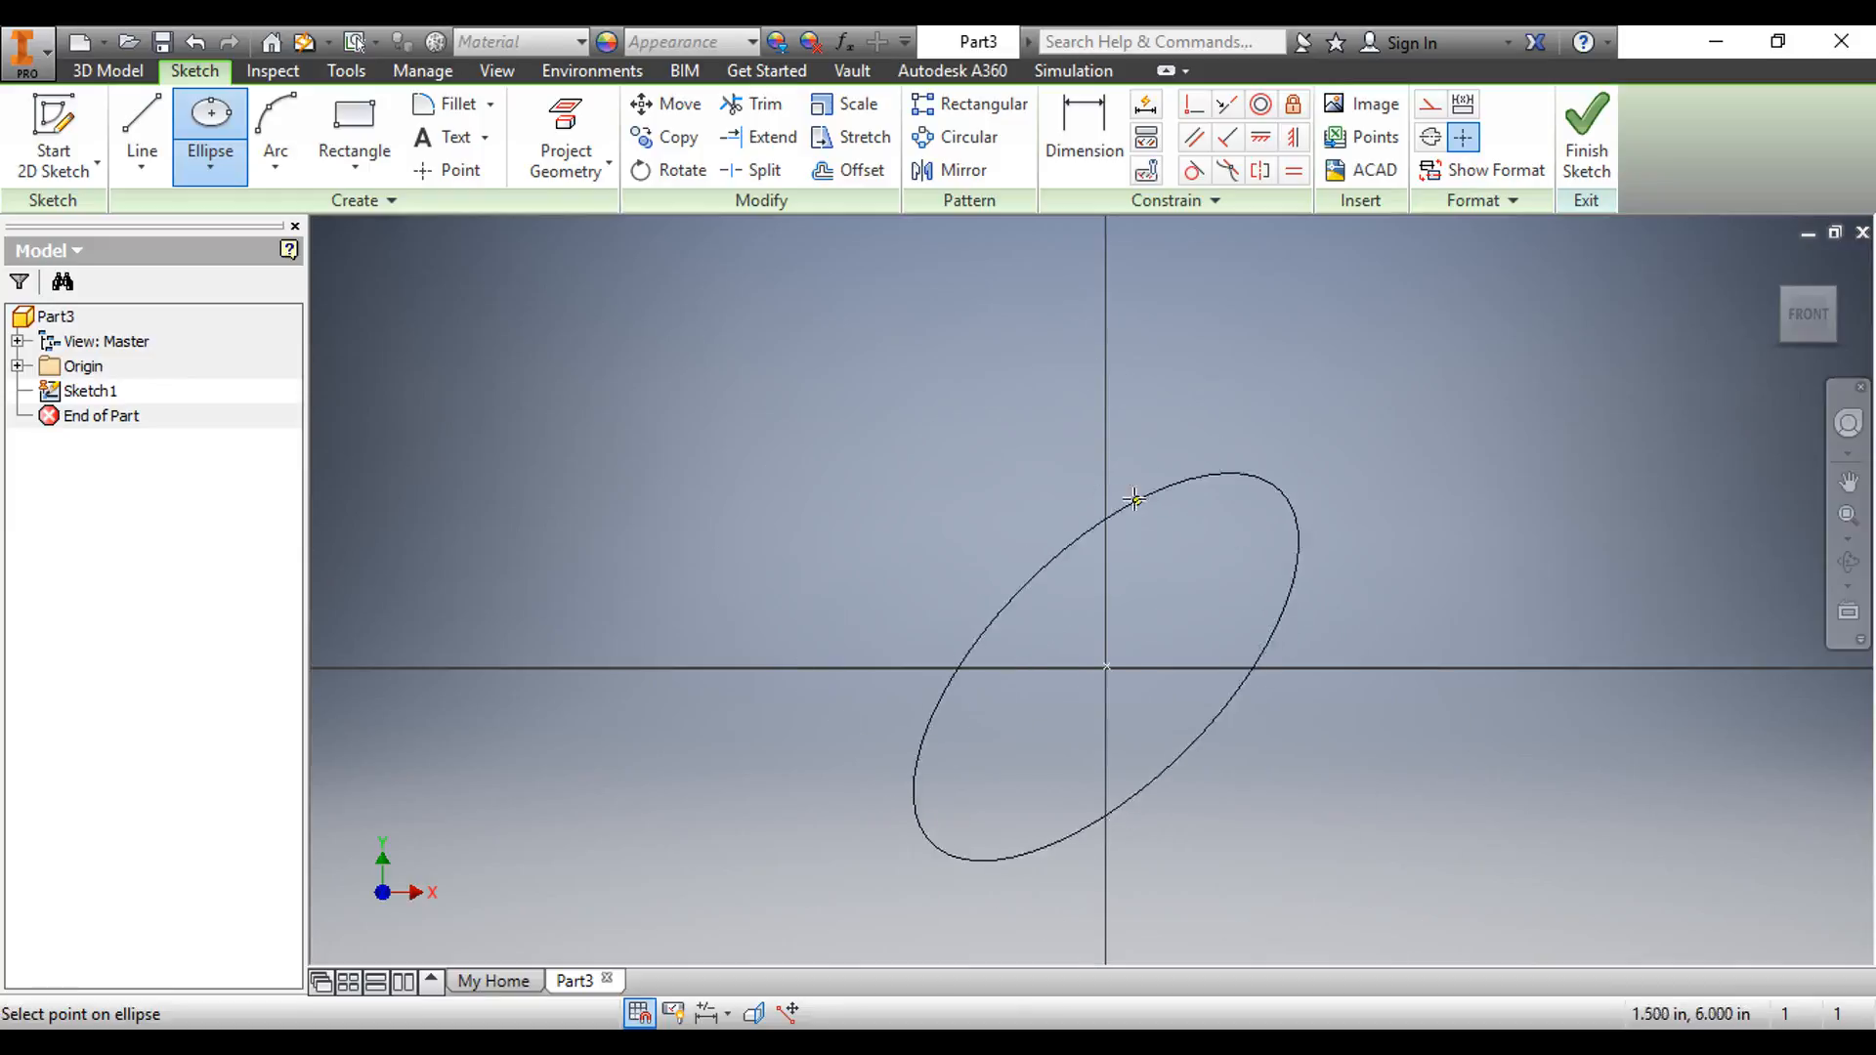
pyautogui.click(1182, 646)
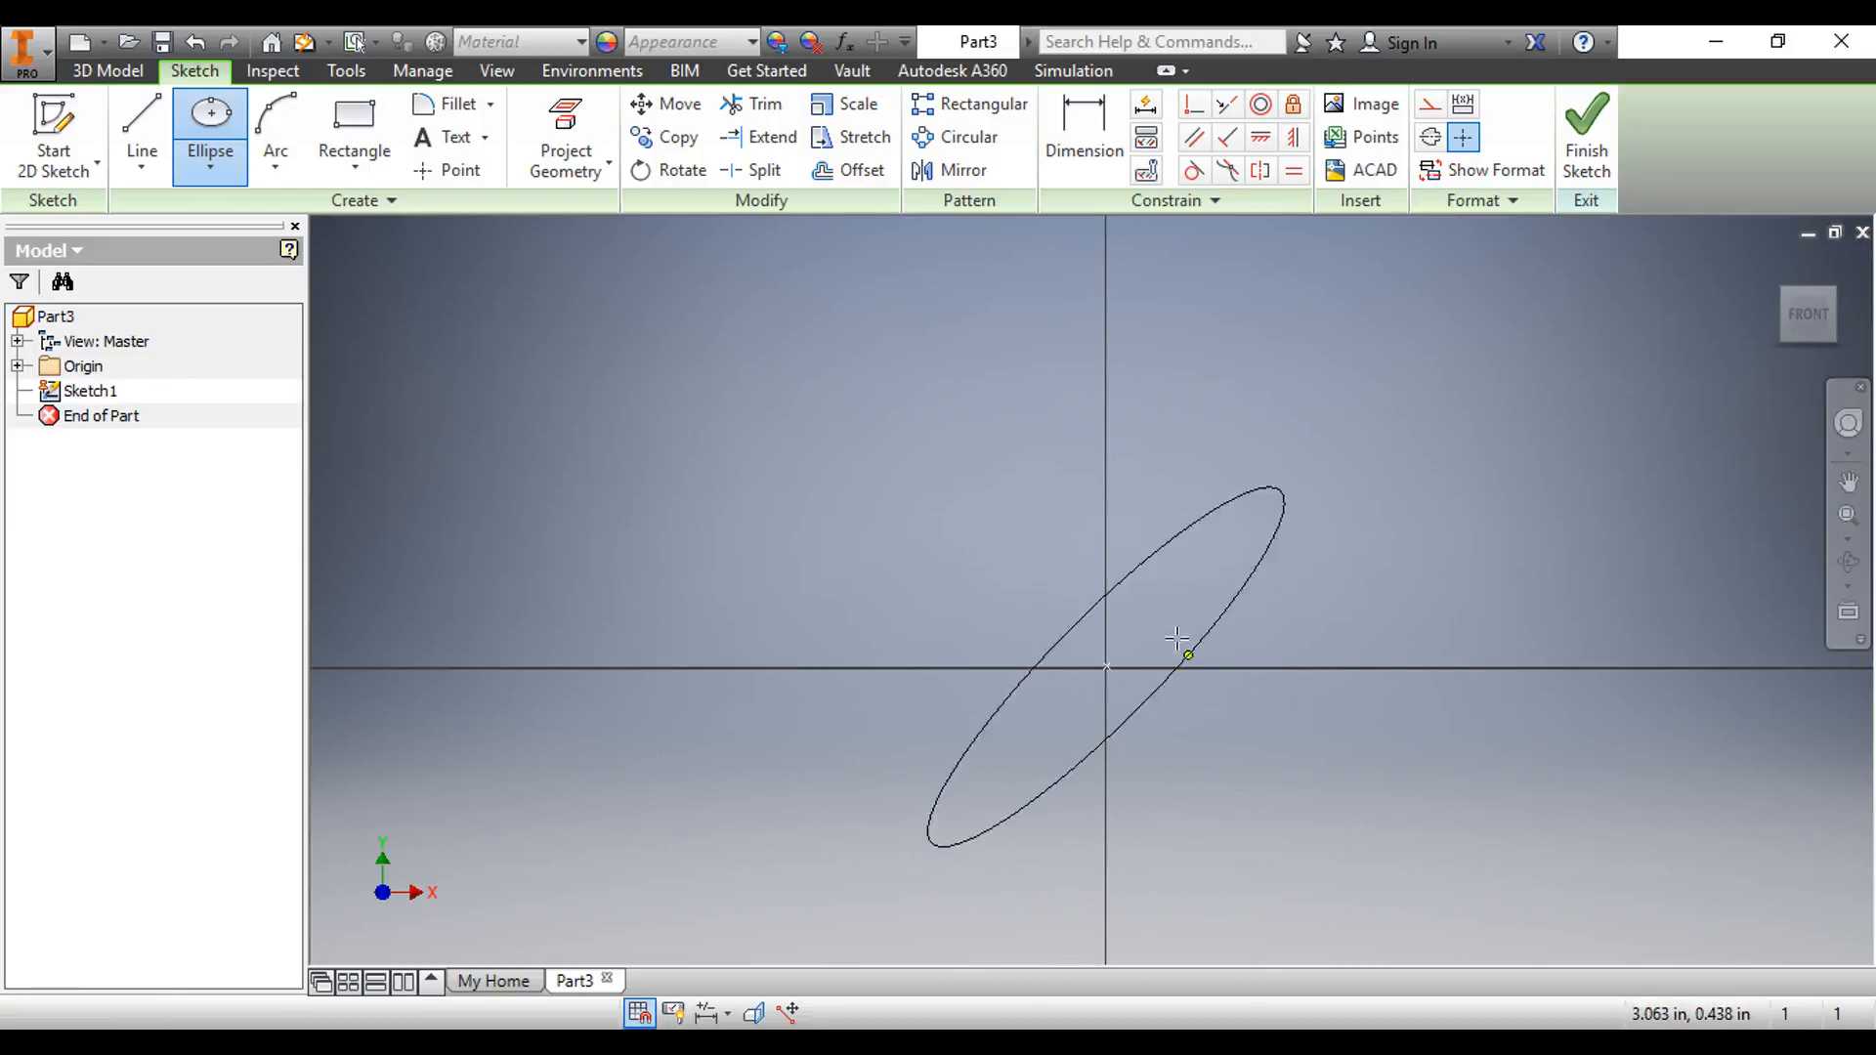
pyautogui.click(987, 584)
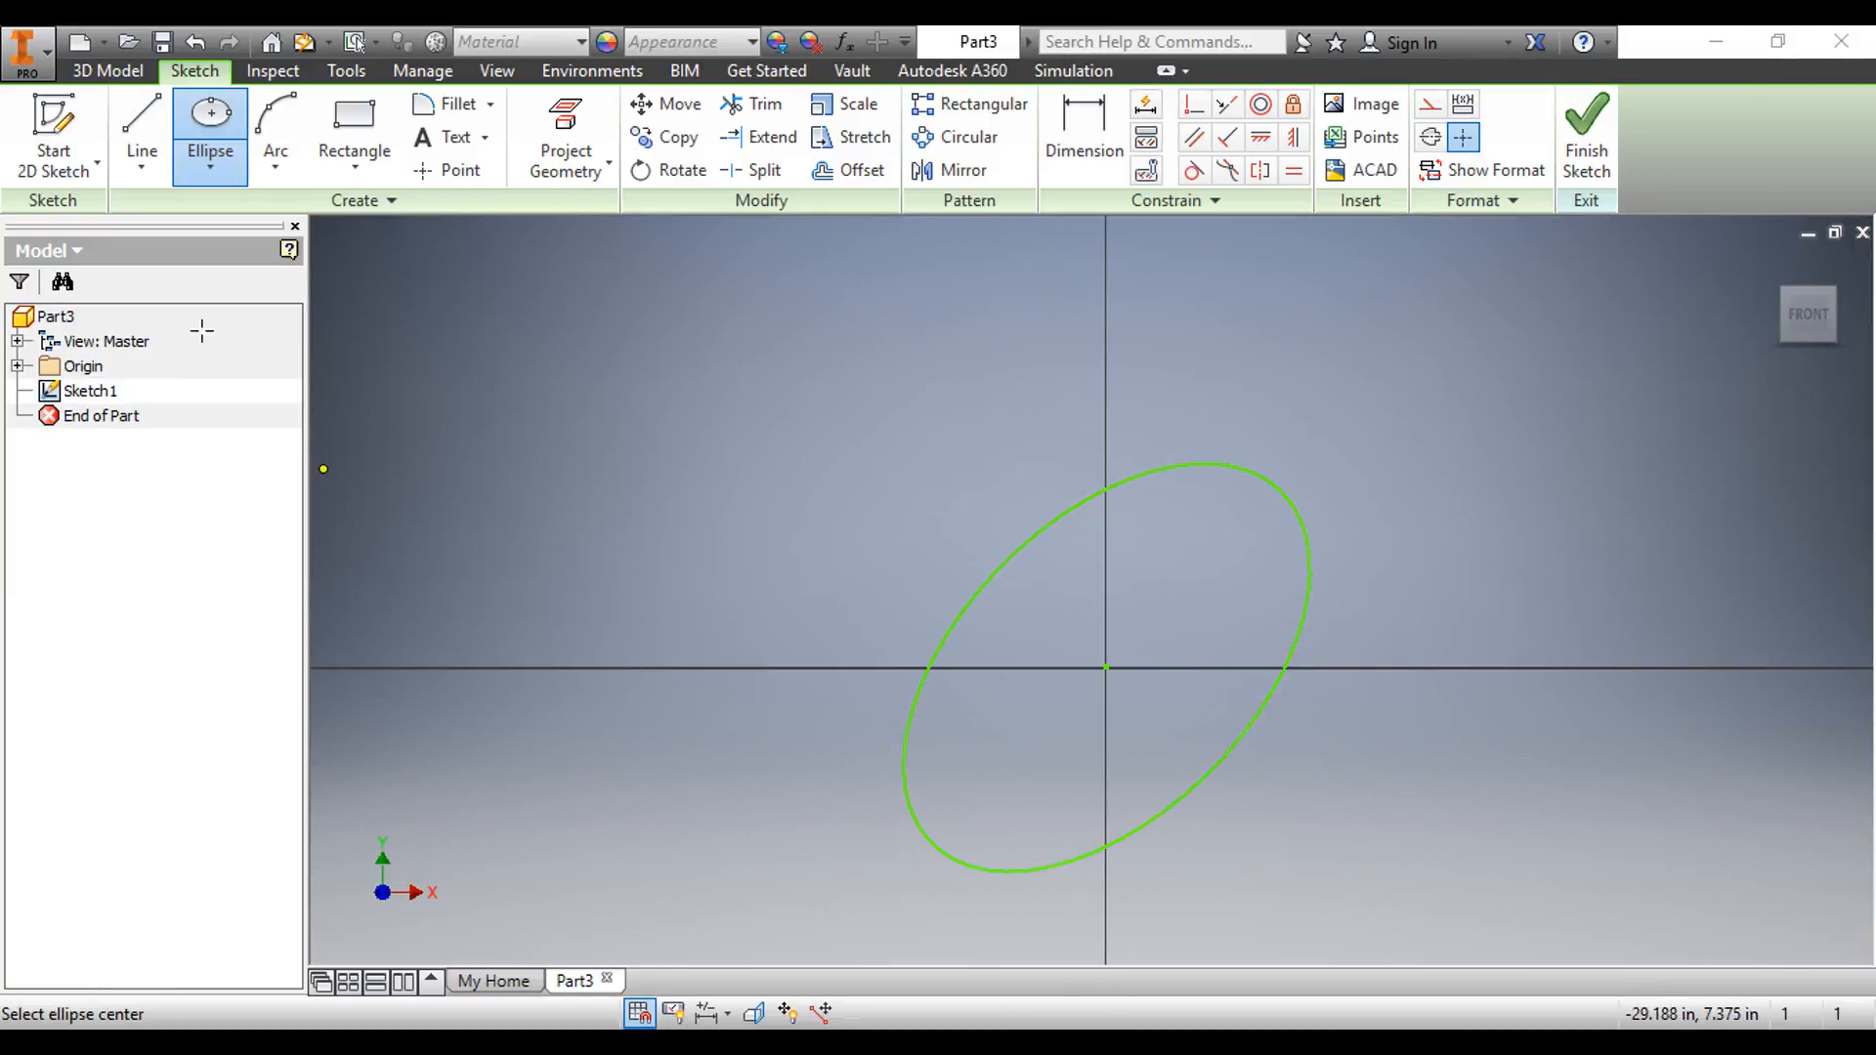
pyautogui.click(226, 174)
pyautogui.click(696, 598)
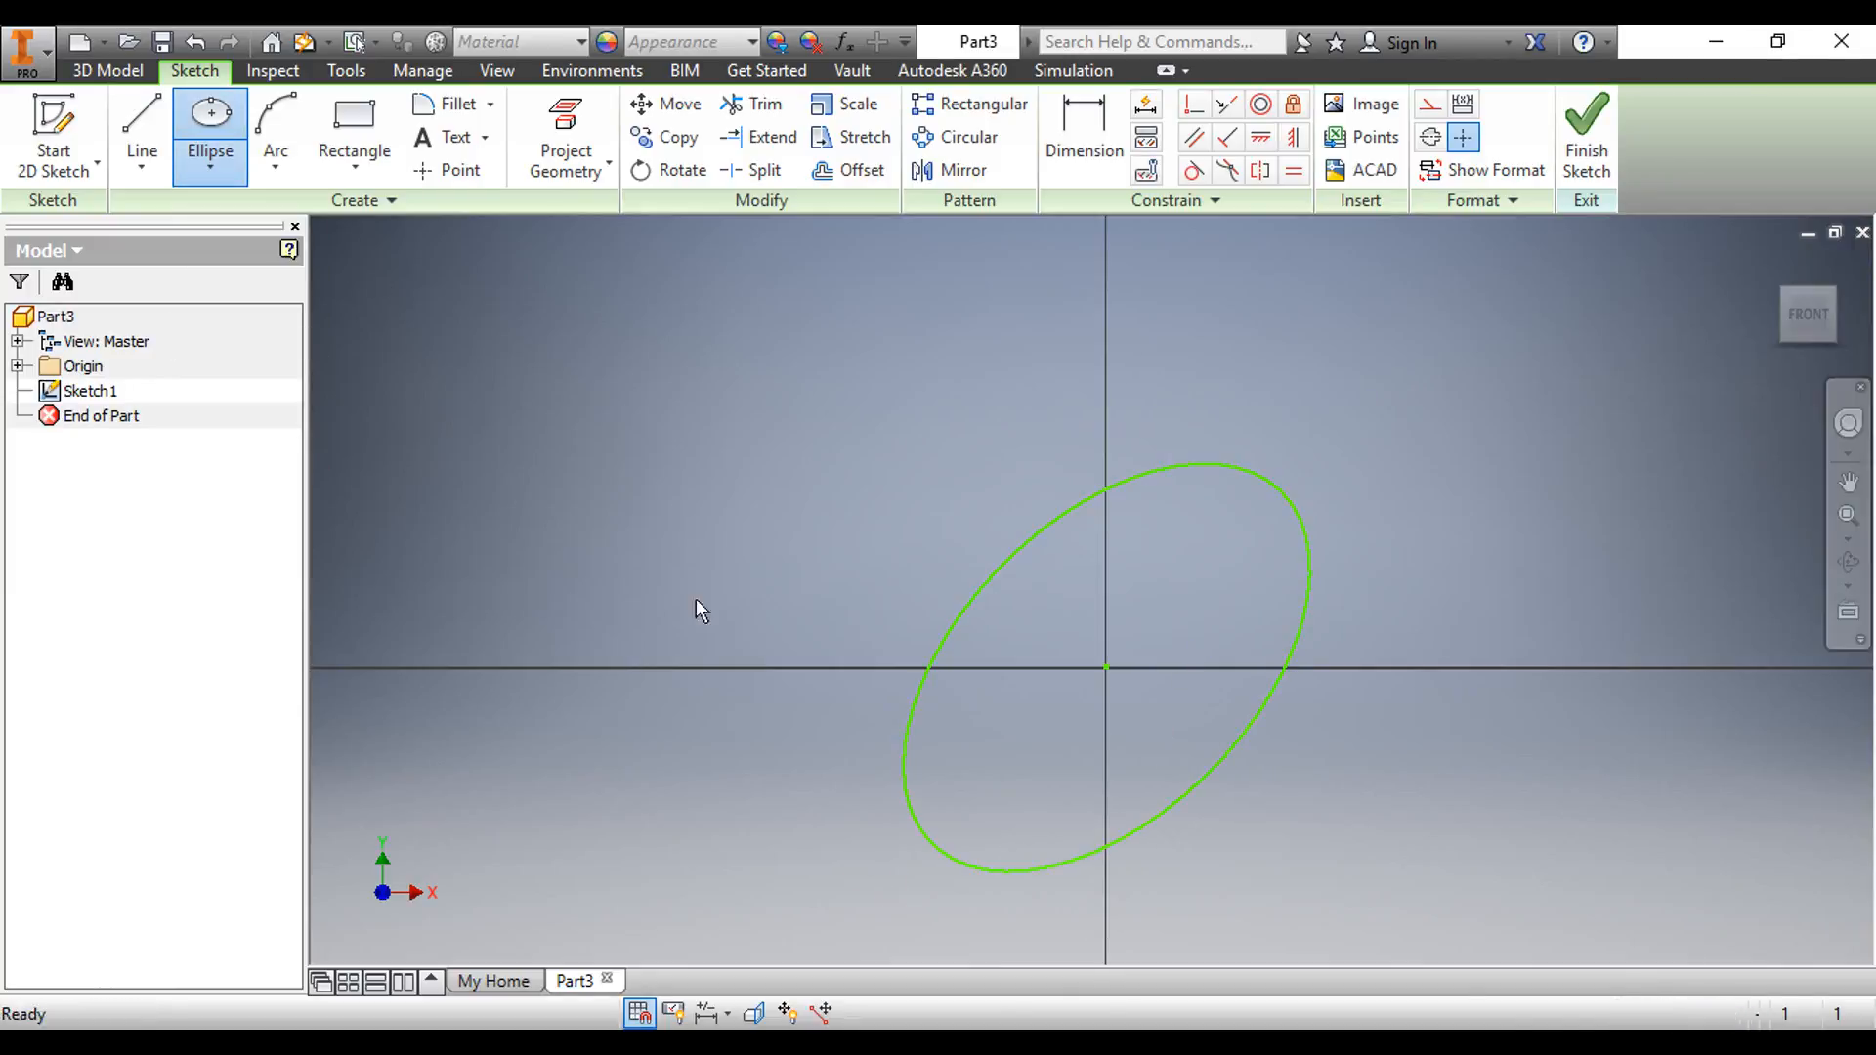
pyautogui.press('Escape')
# - Delete the whole ellipse from the sketch
pyautogui.moveTo(790, 836); pyautogui.dragTo(1358, 455)
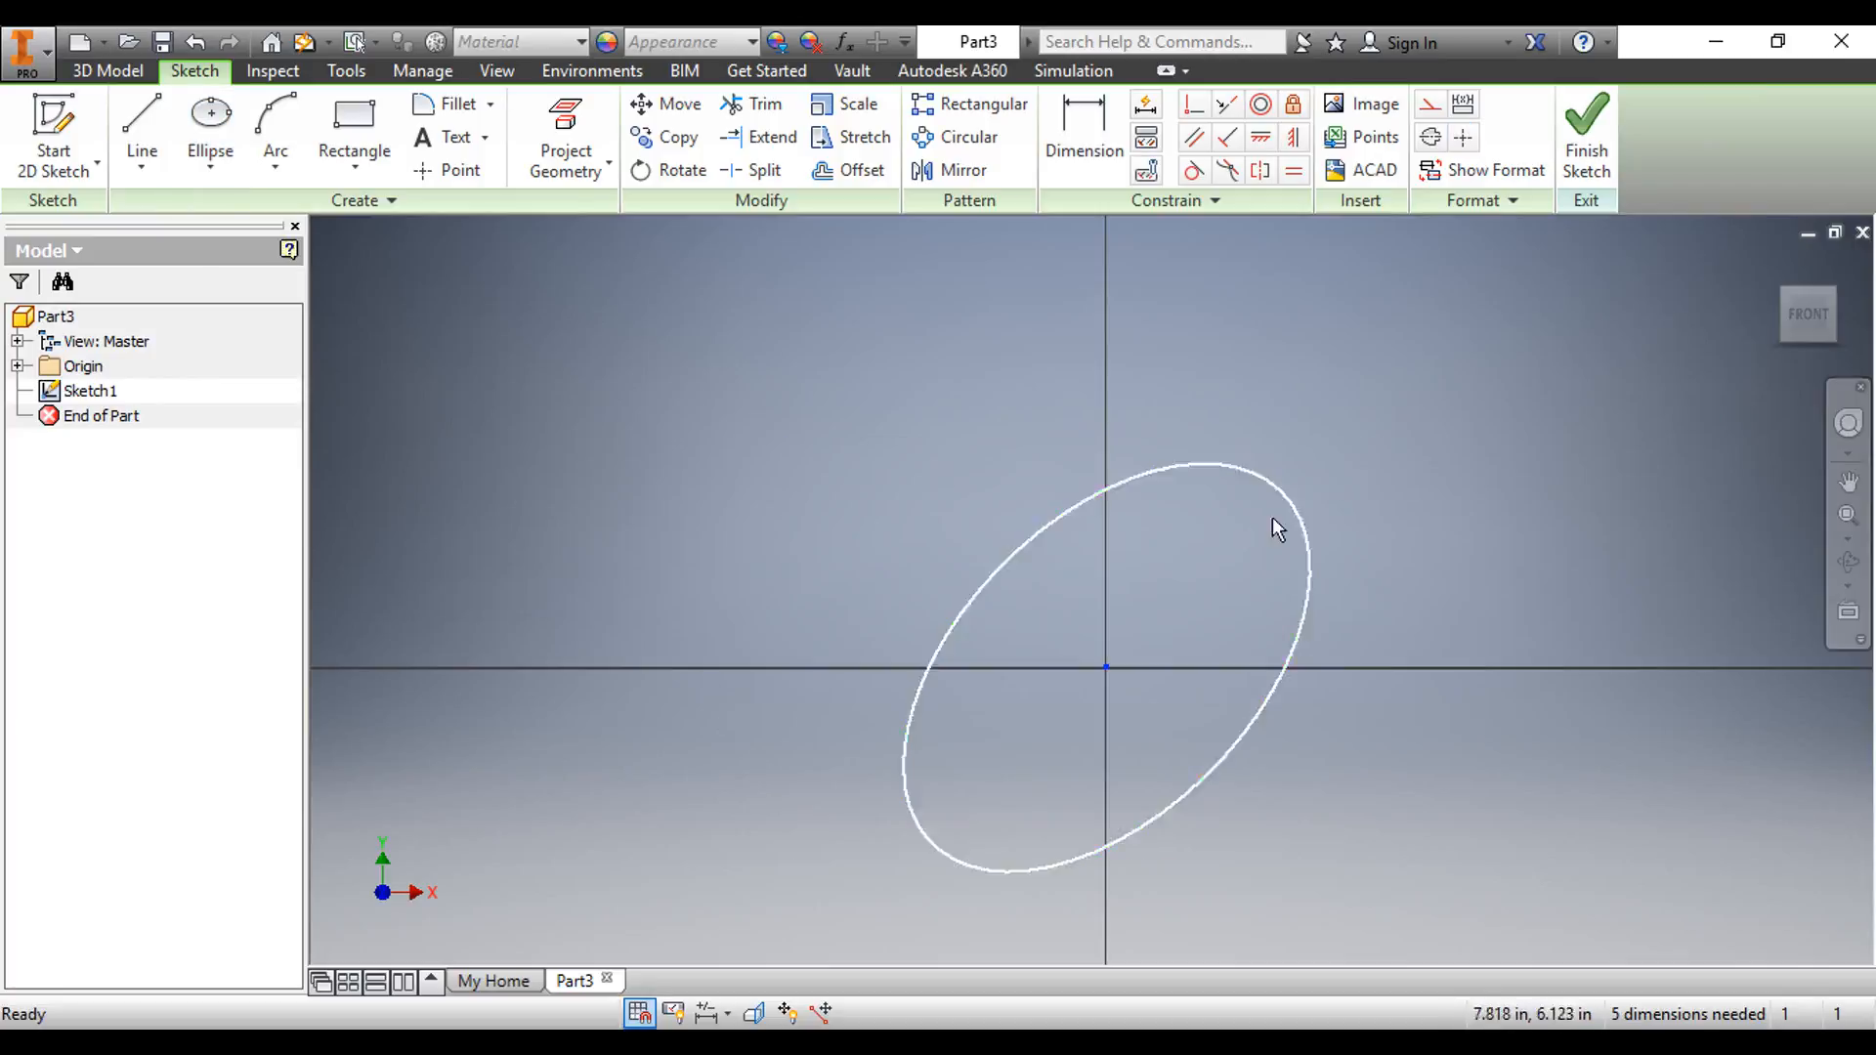
pyautogui.moveTo(879, 900); pyautogui.dragTo(1441, 451)
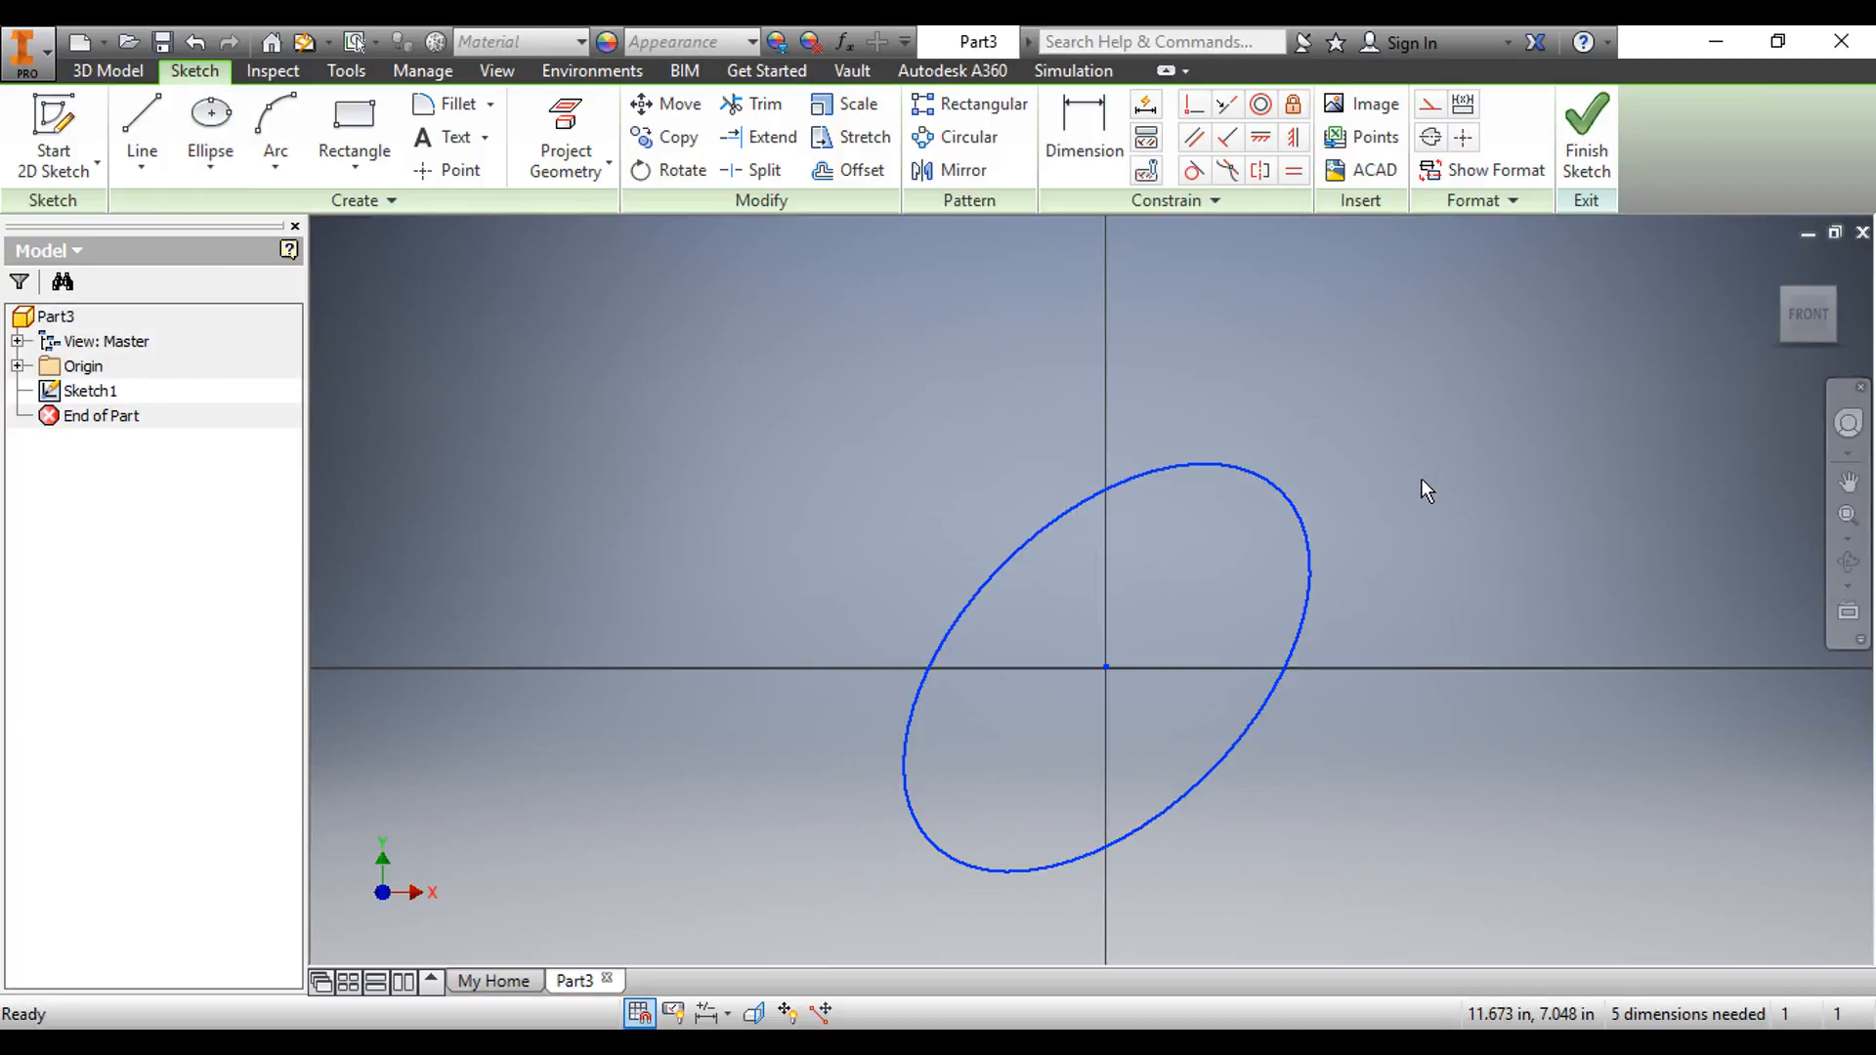
pyautogui.press('Delete')
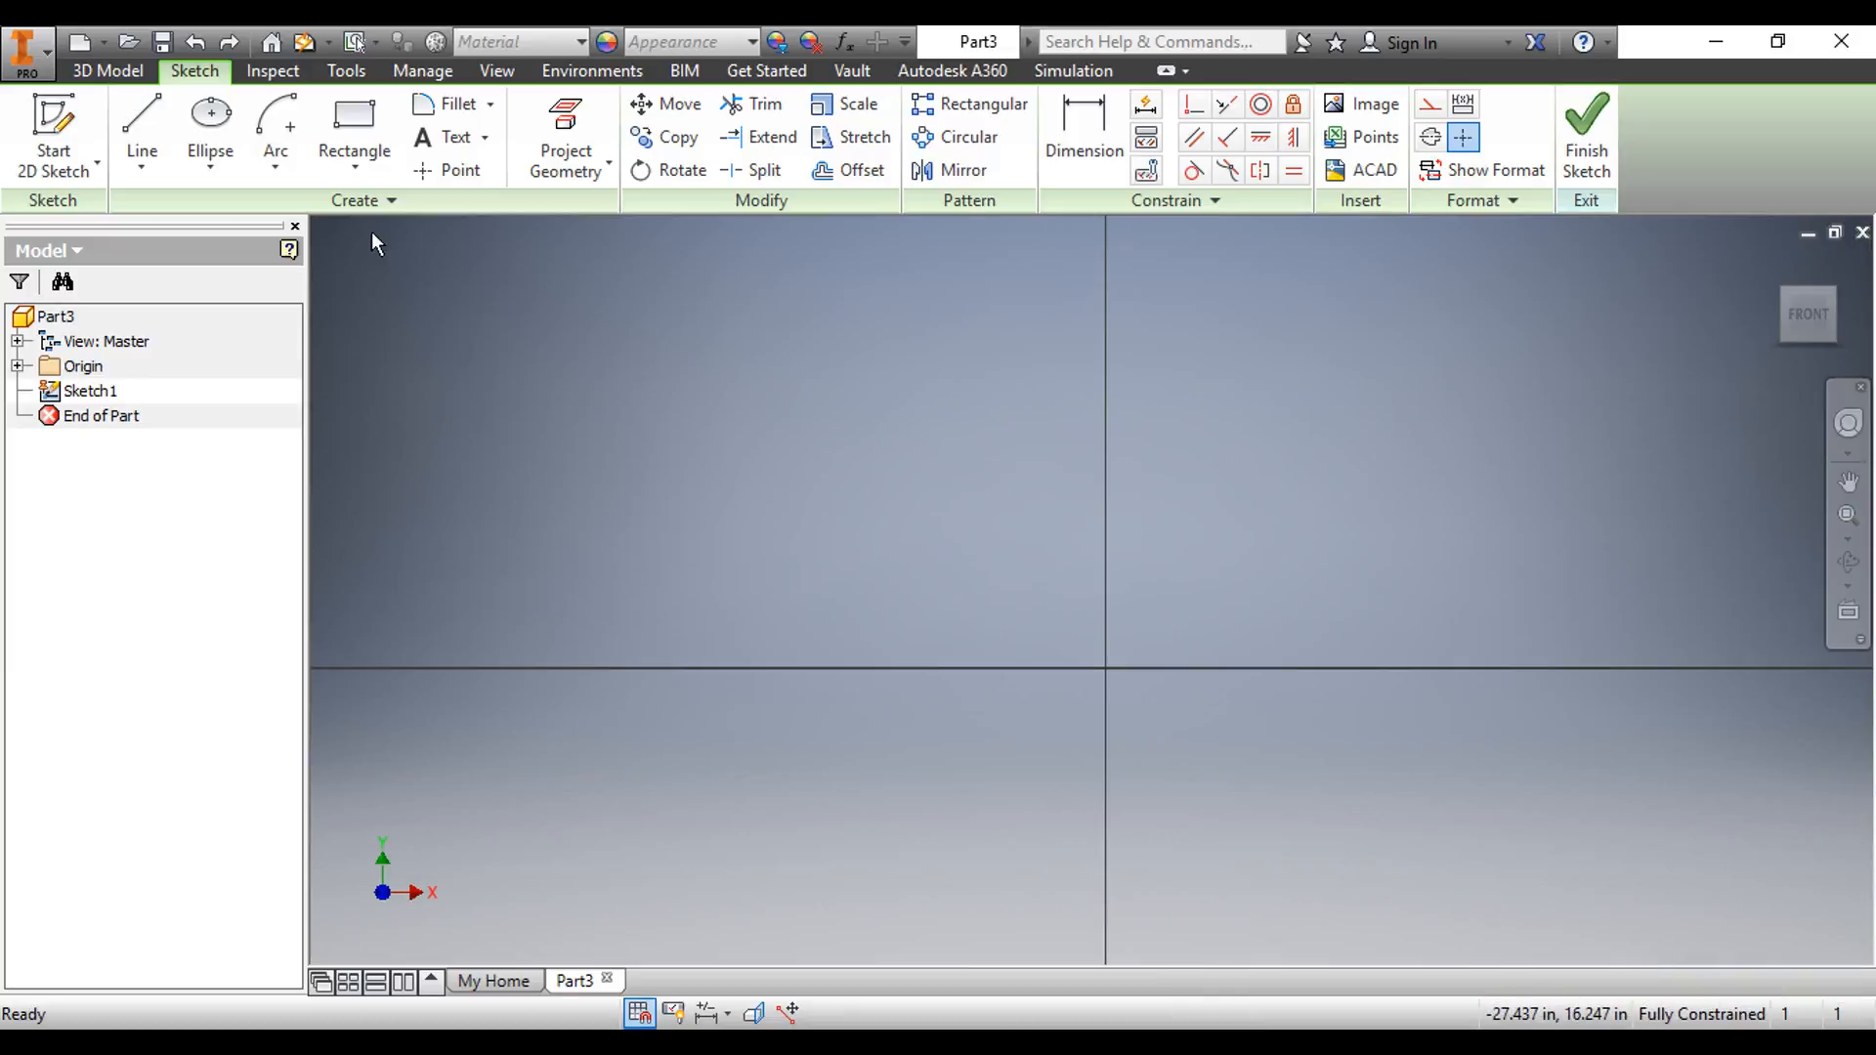
# - Draw two parallel horizontal lines about 9.3 in long and 3.6 in apart above the horizontal axis, both ending near the vertical axis
pyautogui.click(275, 166)
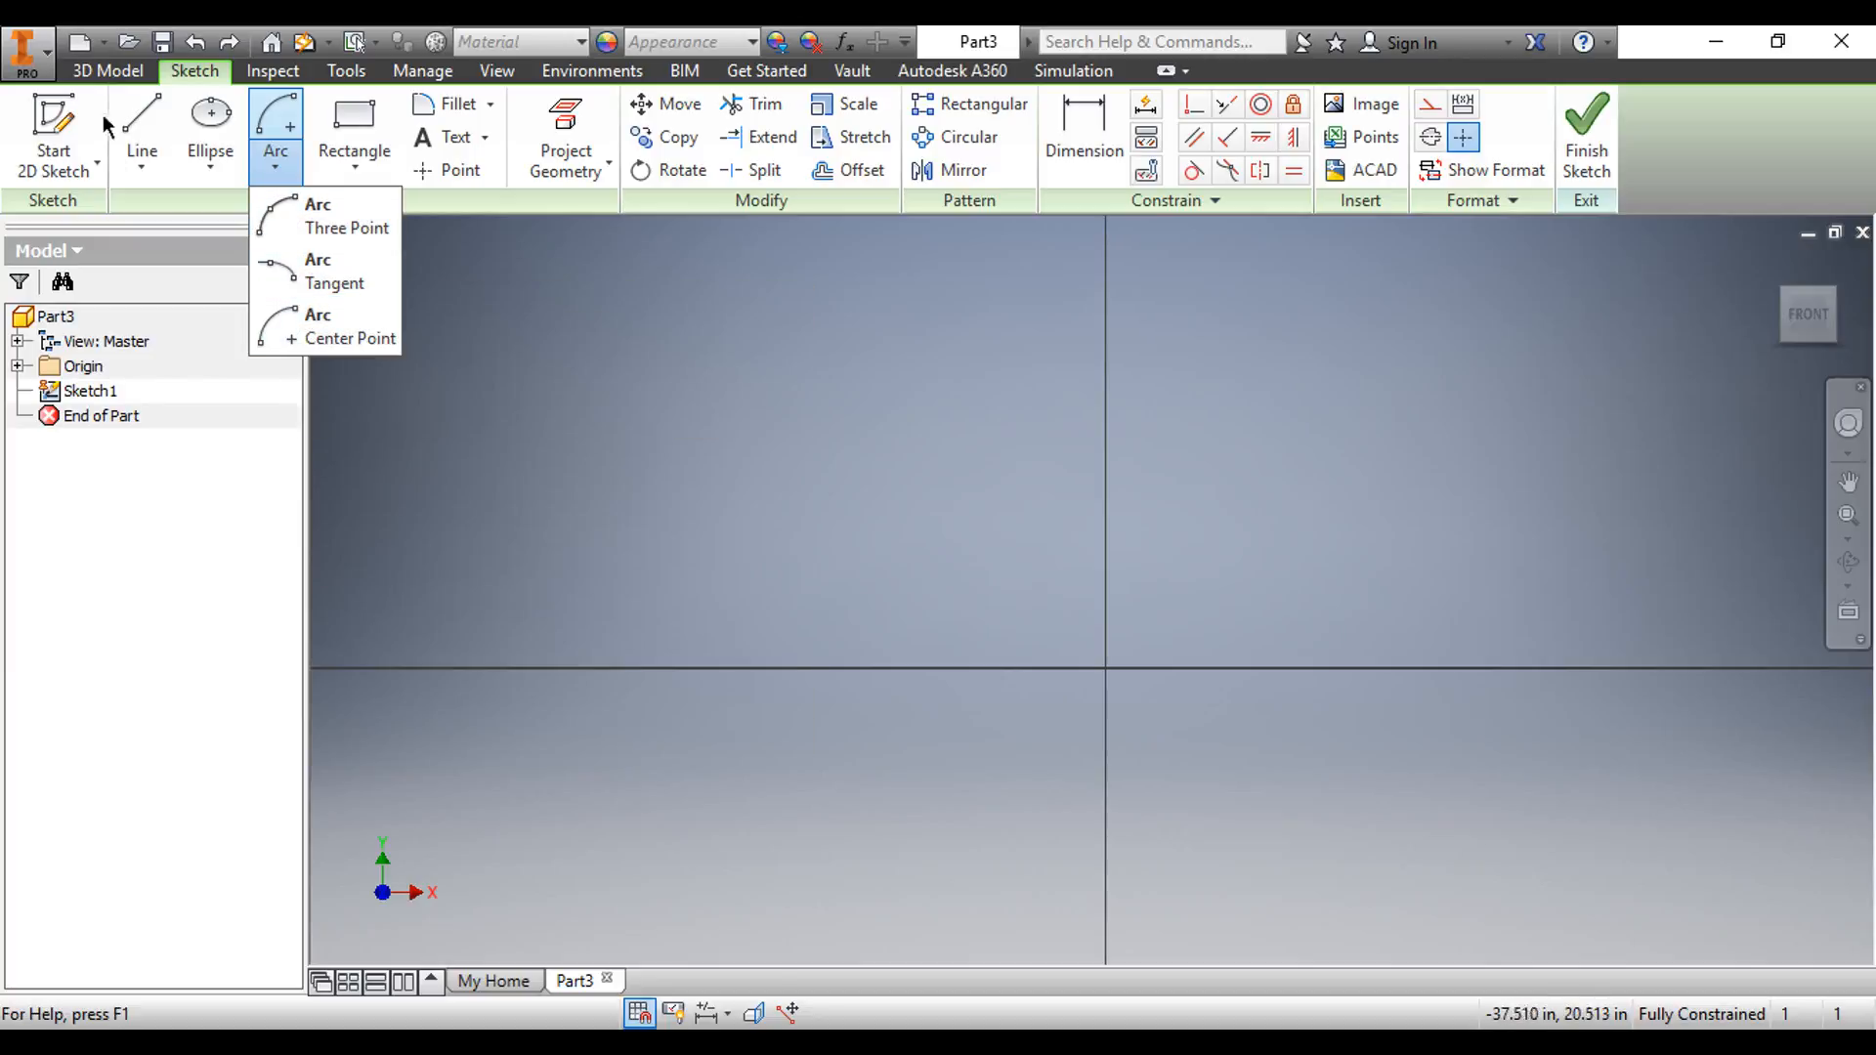
pyautogui.click(138, 111)
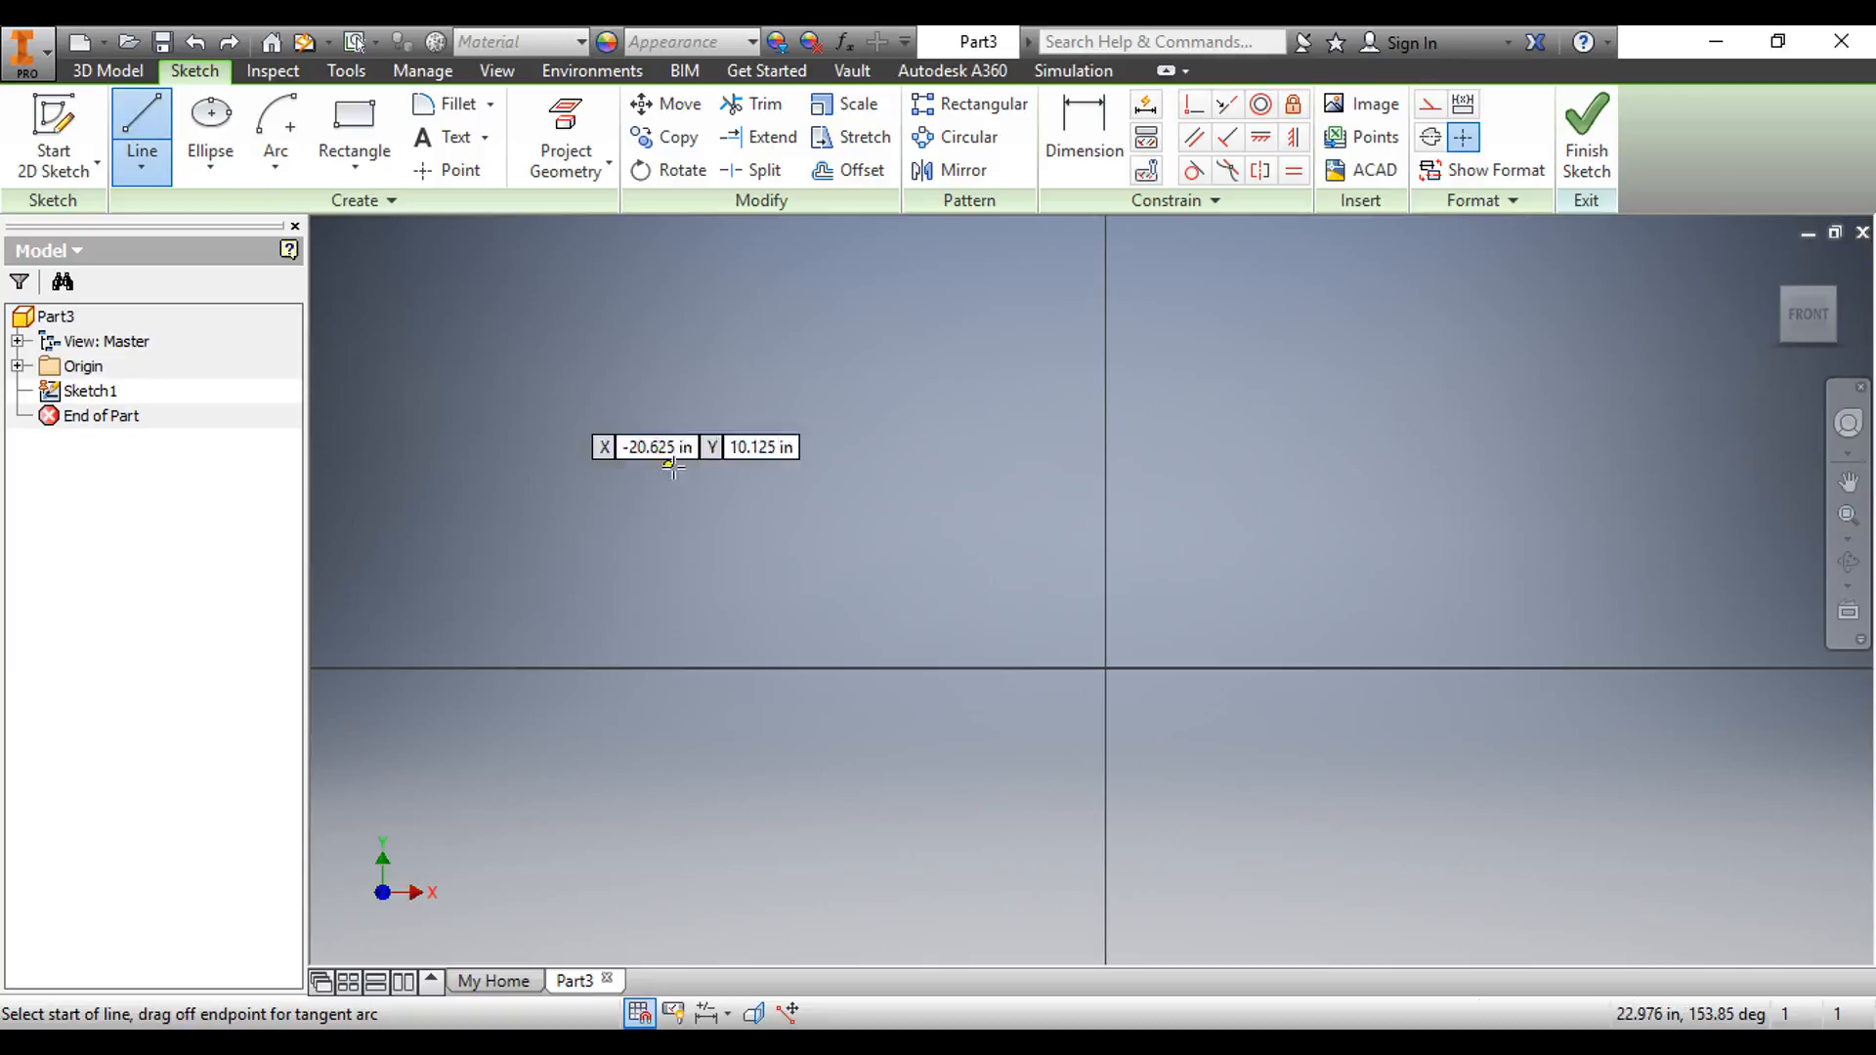
pyautogui.click(854, 404)
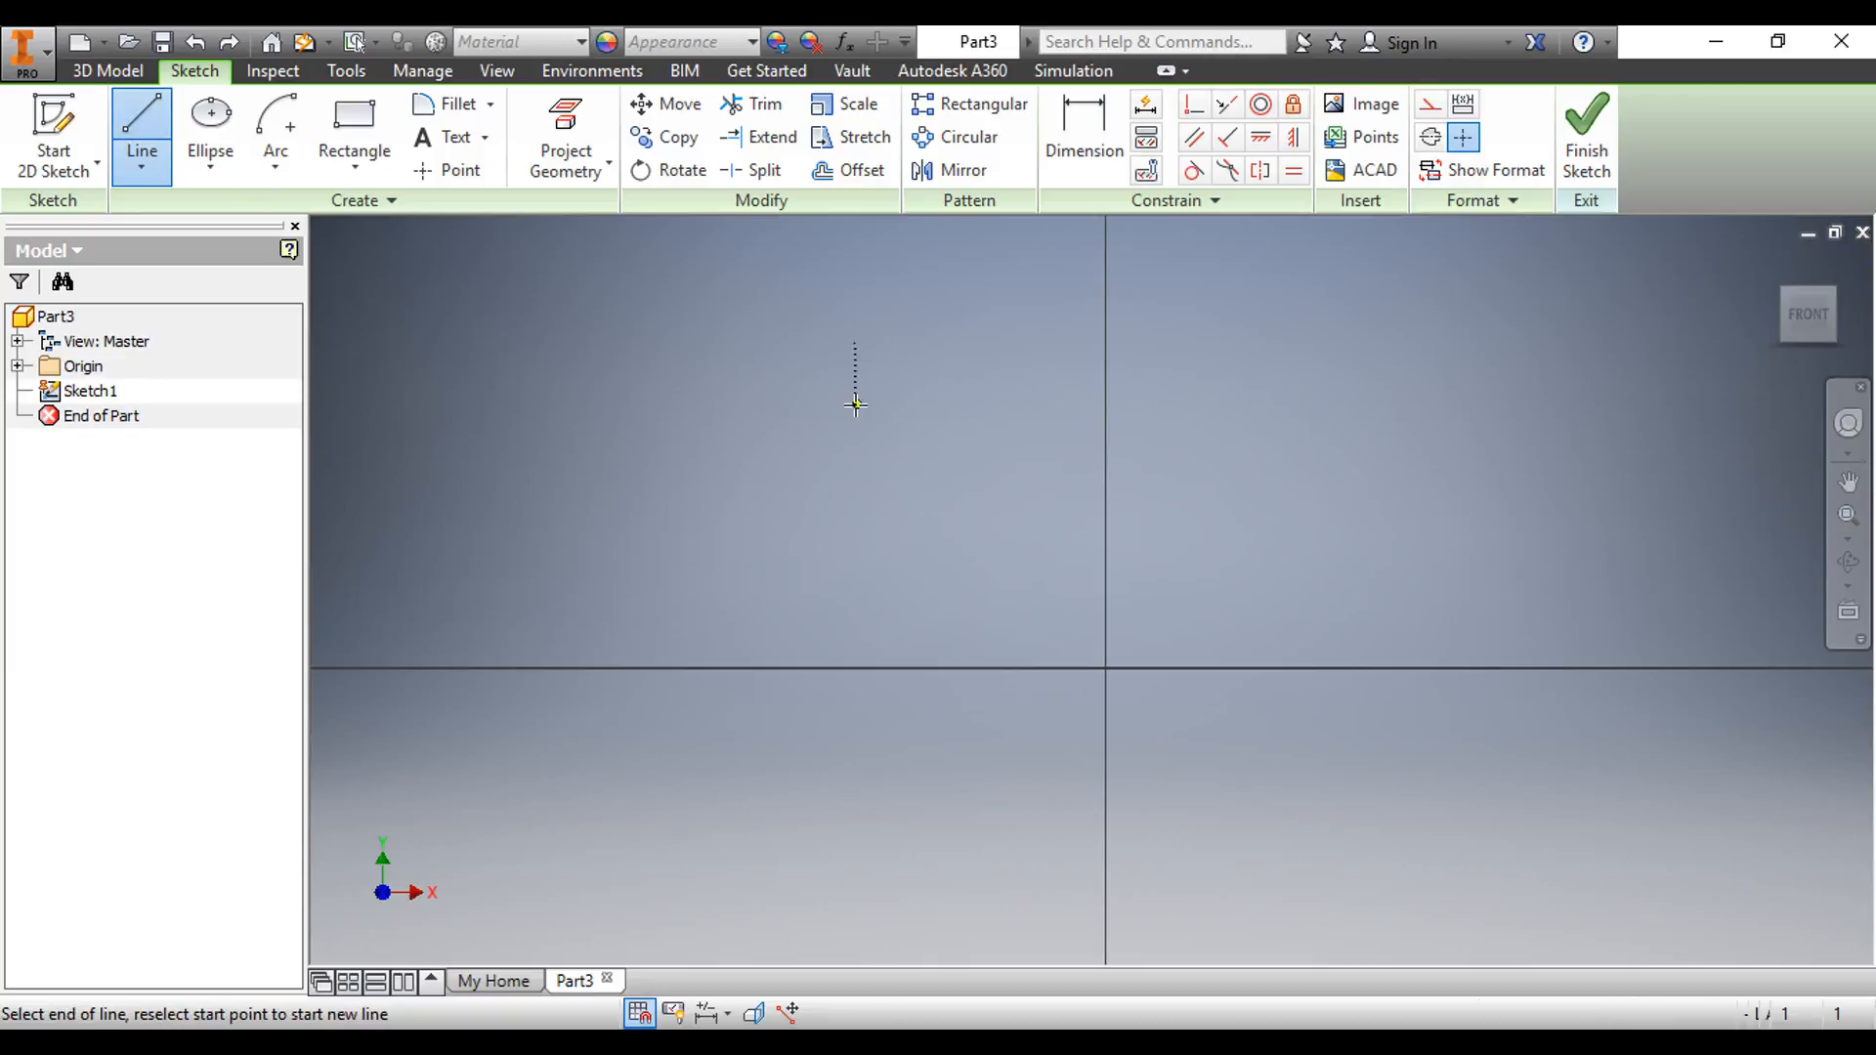
pyautogui.click(1104, 406)
pyautogui.doubleClick(1104, 409)
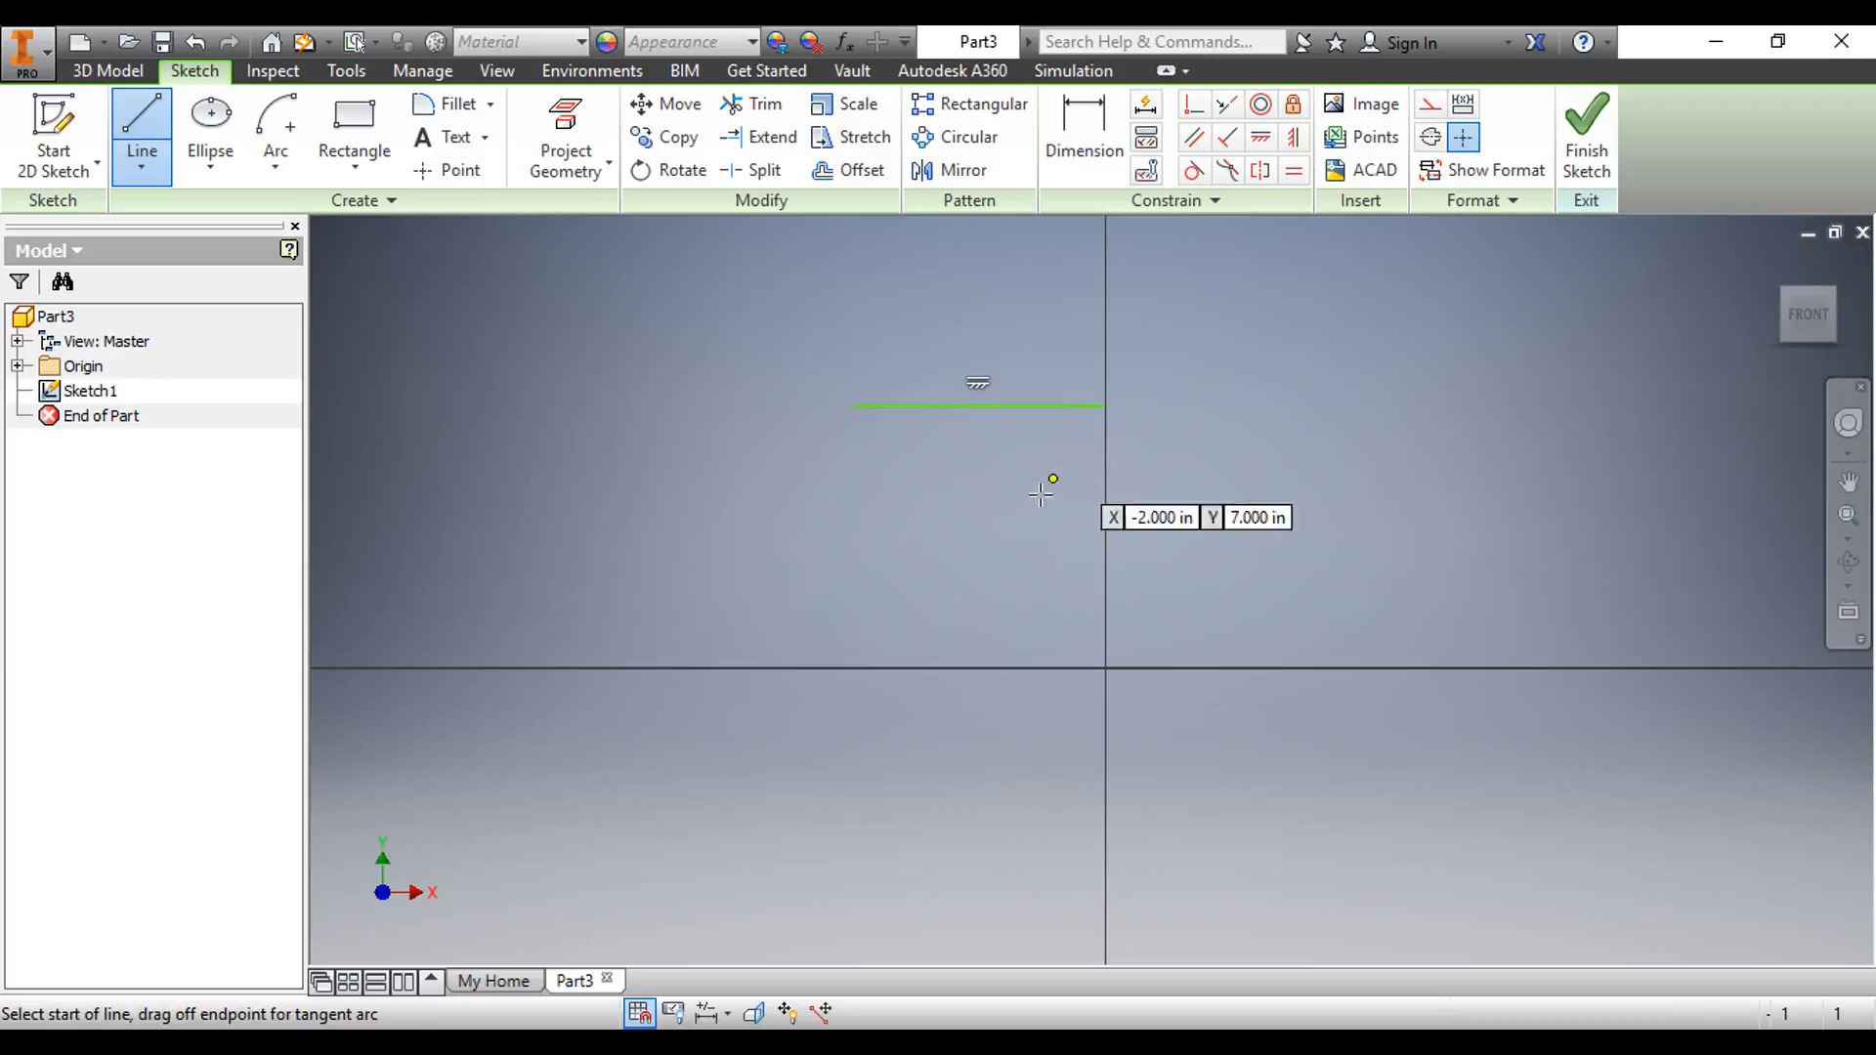
pyautogui.click(855, 501)
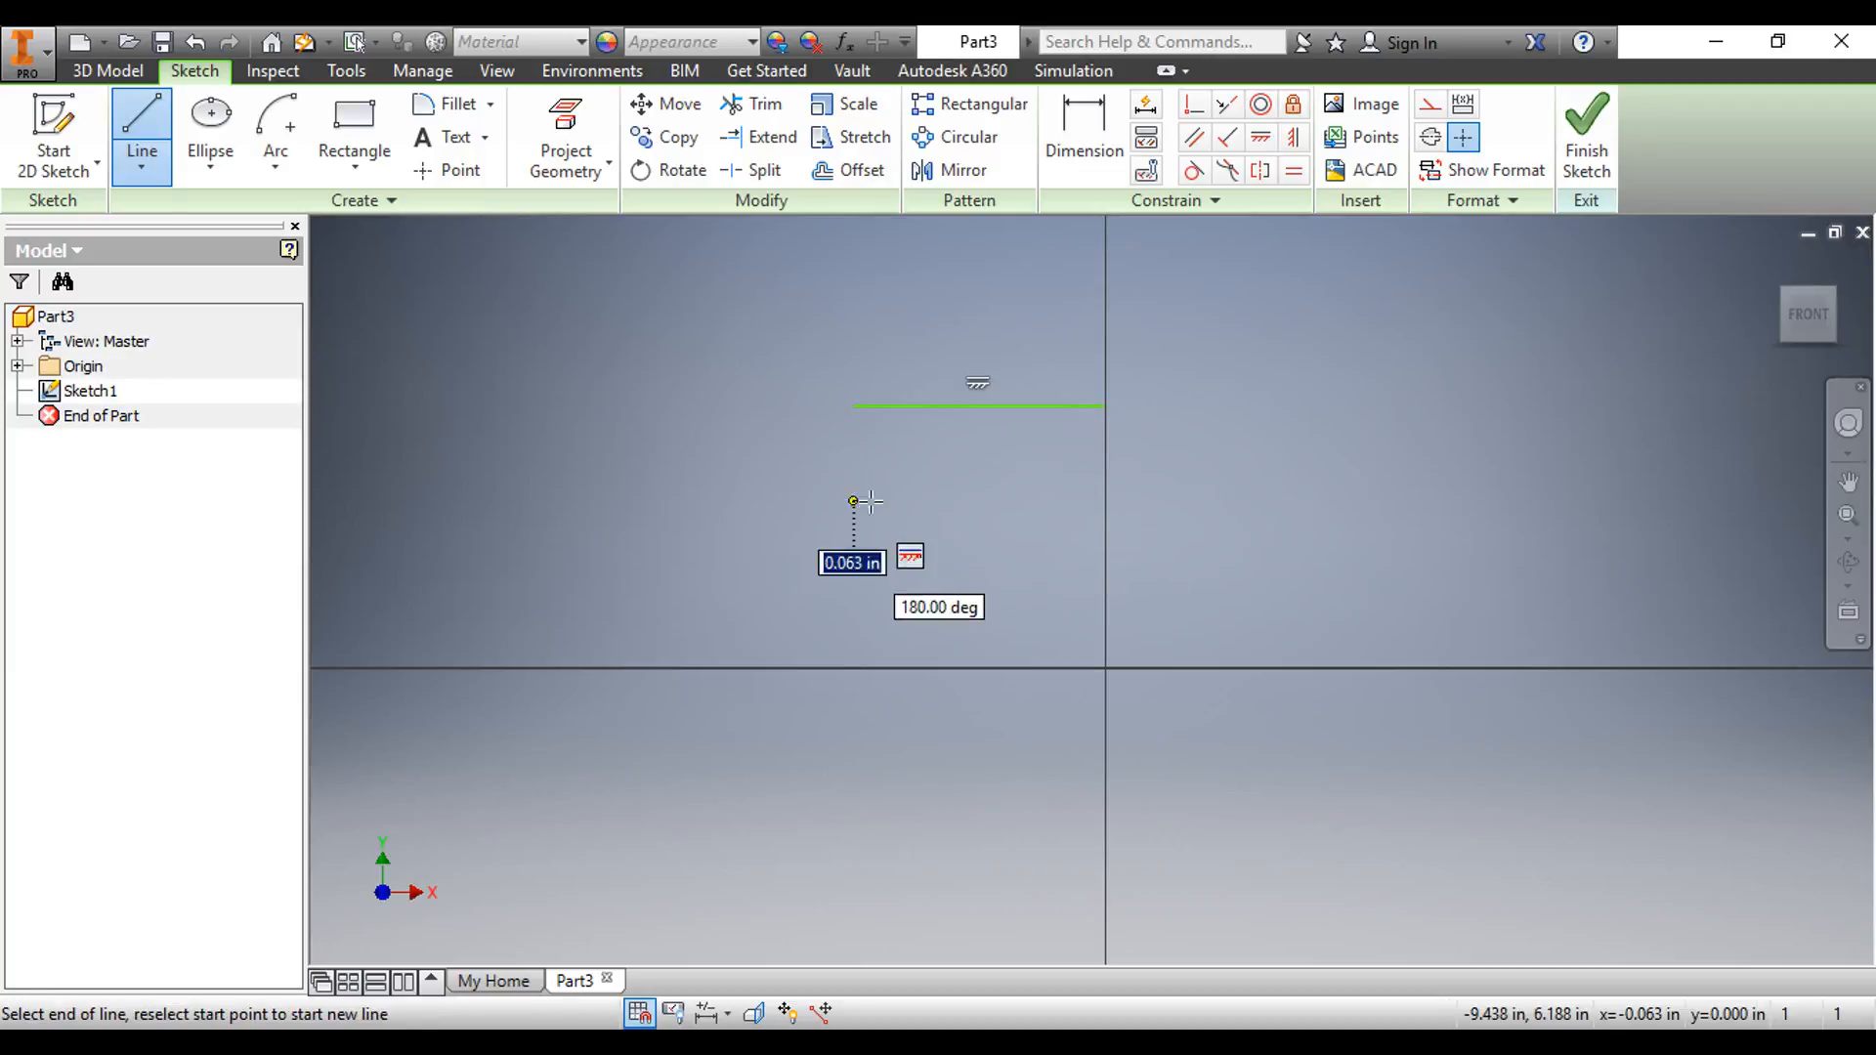
pyautogui.click(1104, 500)
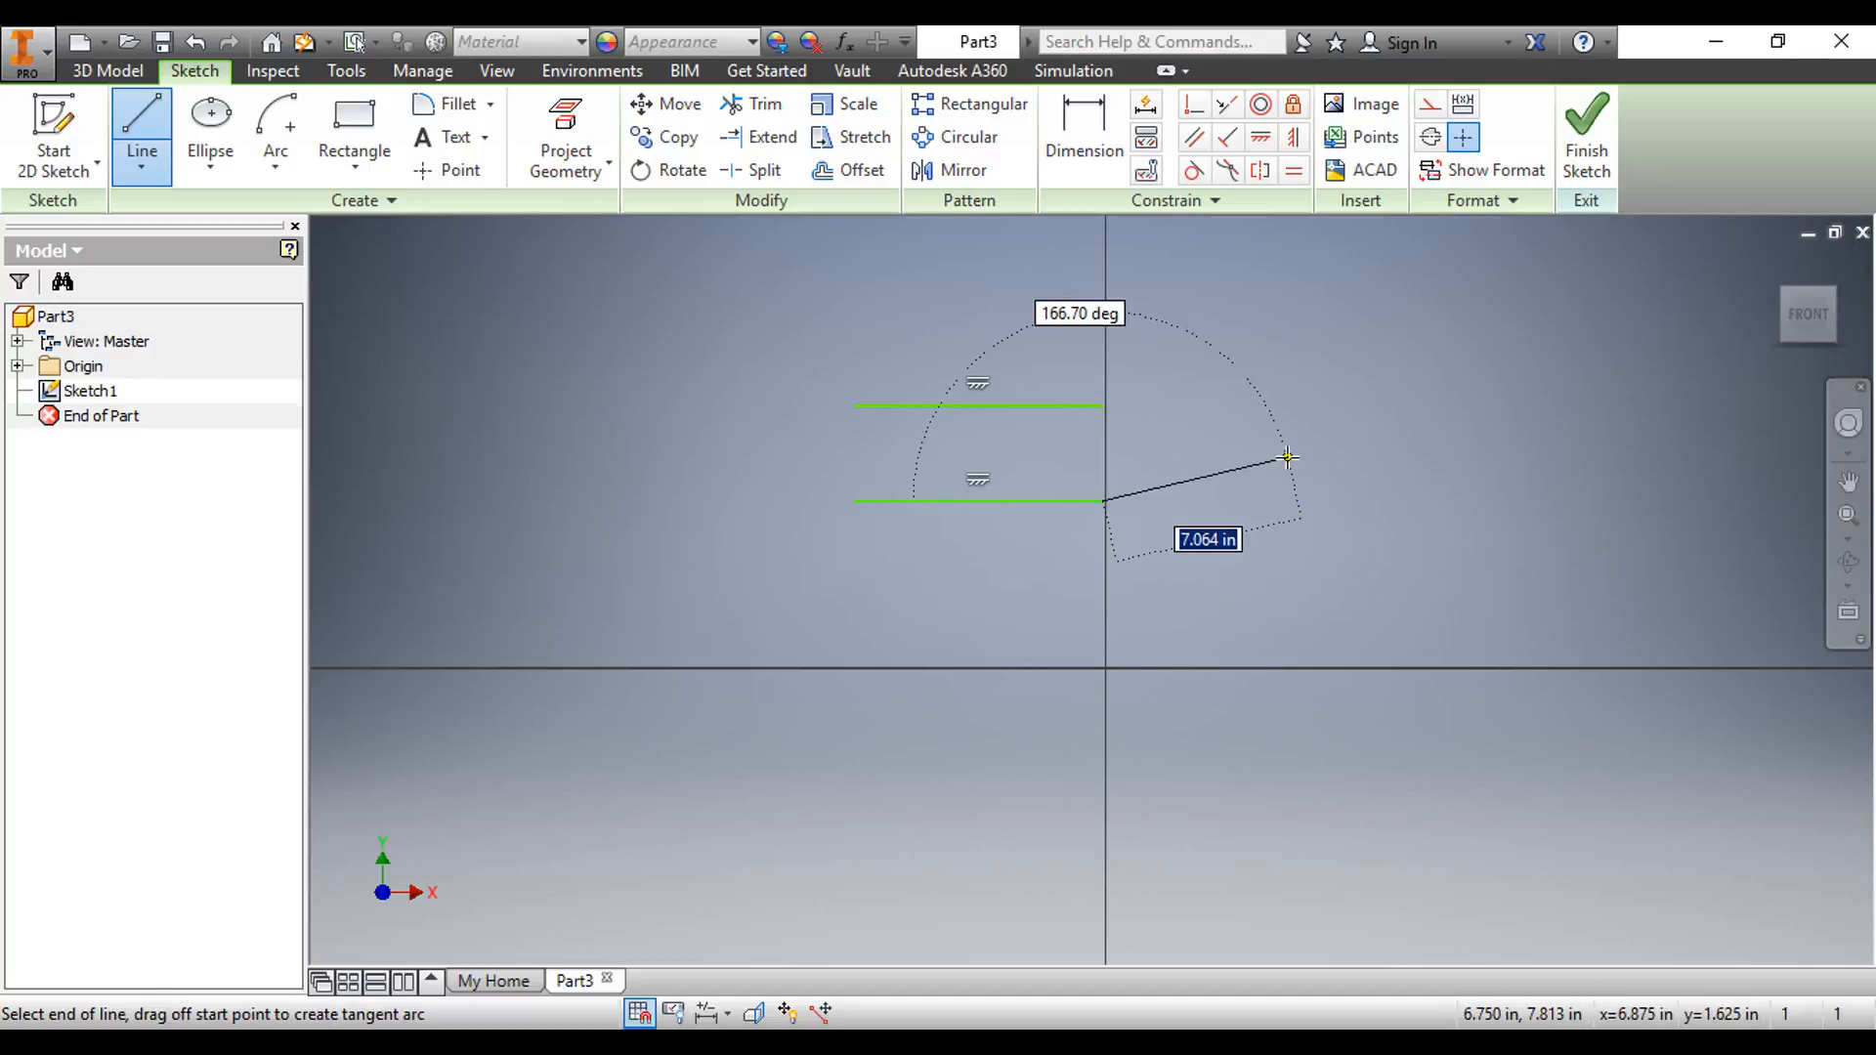
pyautogui.press('Escape')
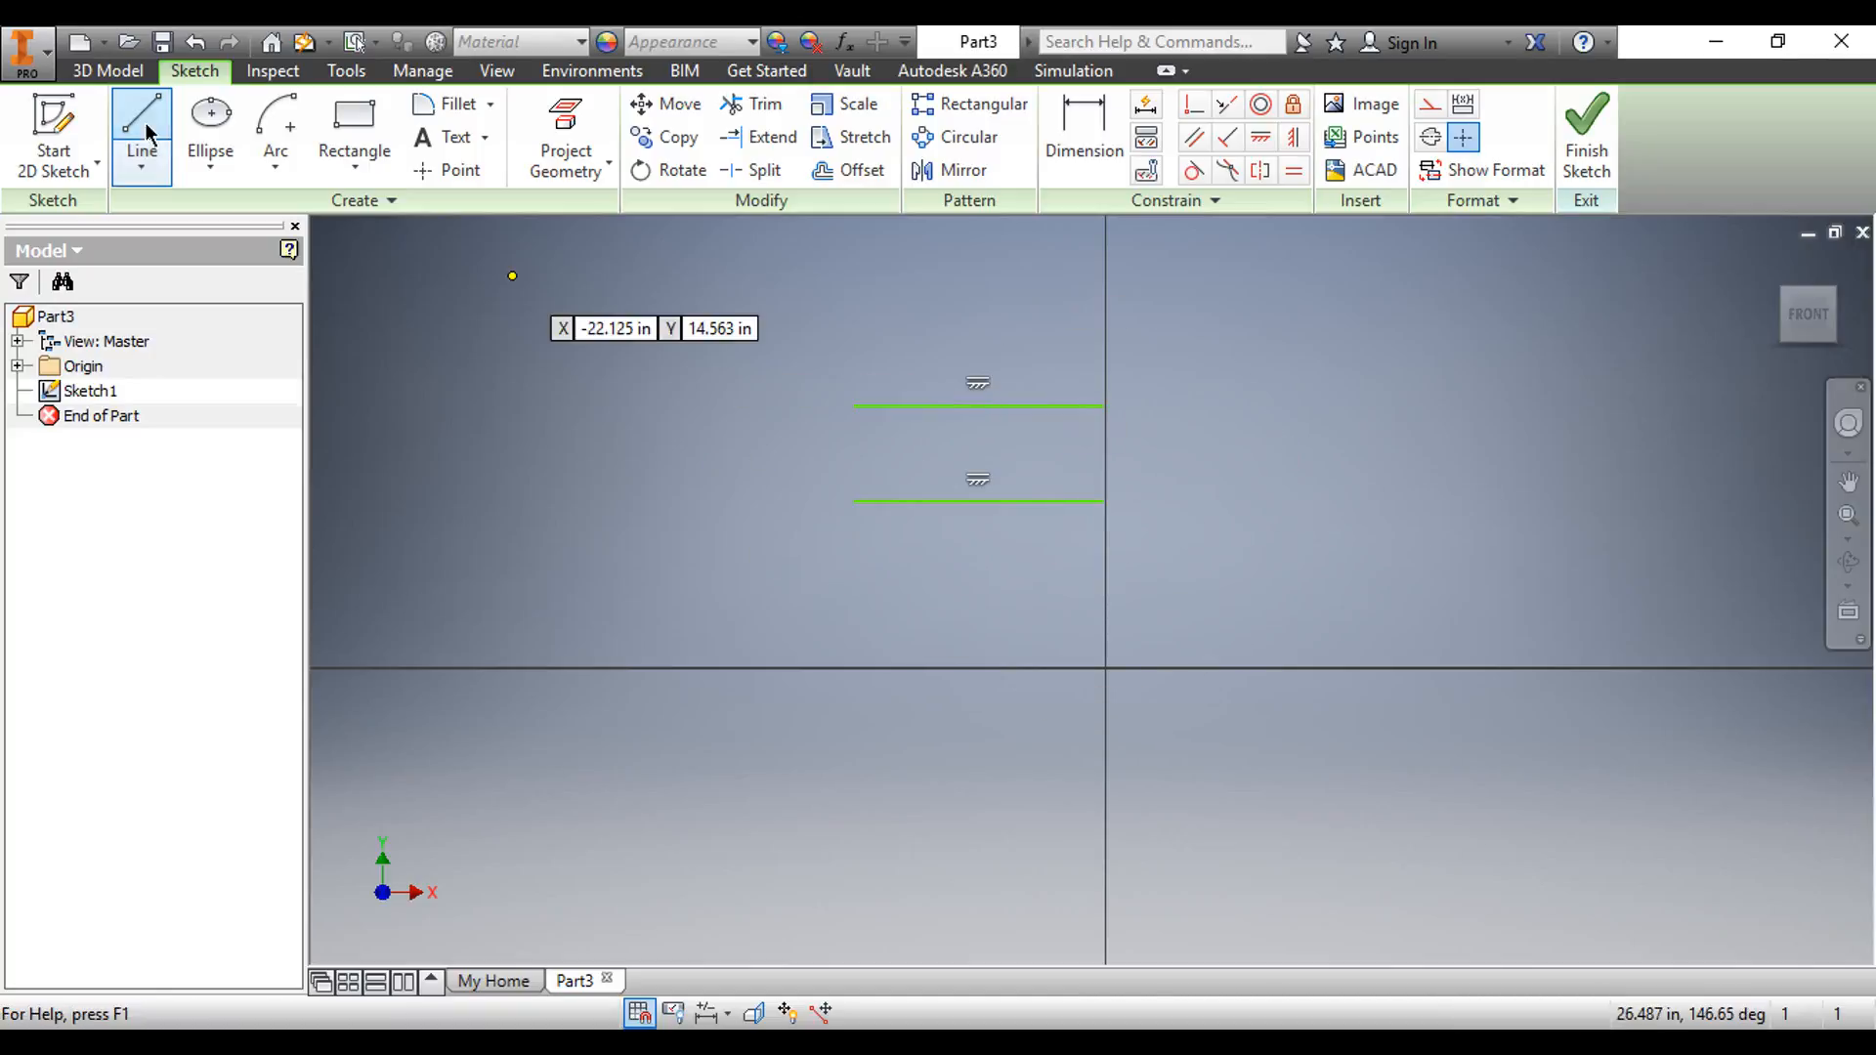
# - Join the left ends of the two lines with a three-point arc of about 1.8 in radius, tangent to both
pyautogui.click(275, 136)
pyautogui.click(275, 168)
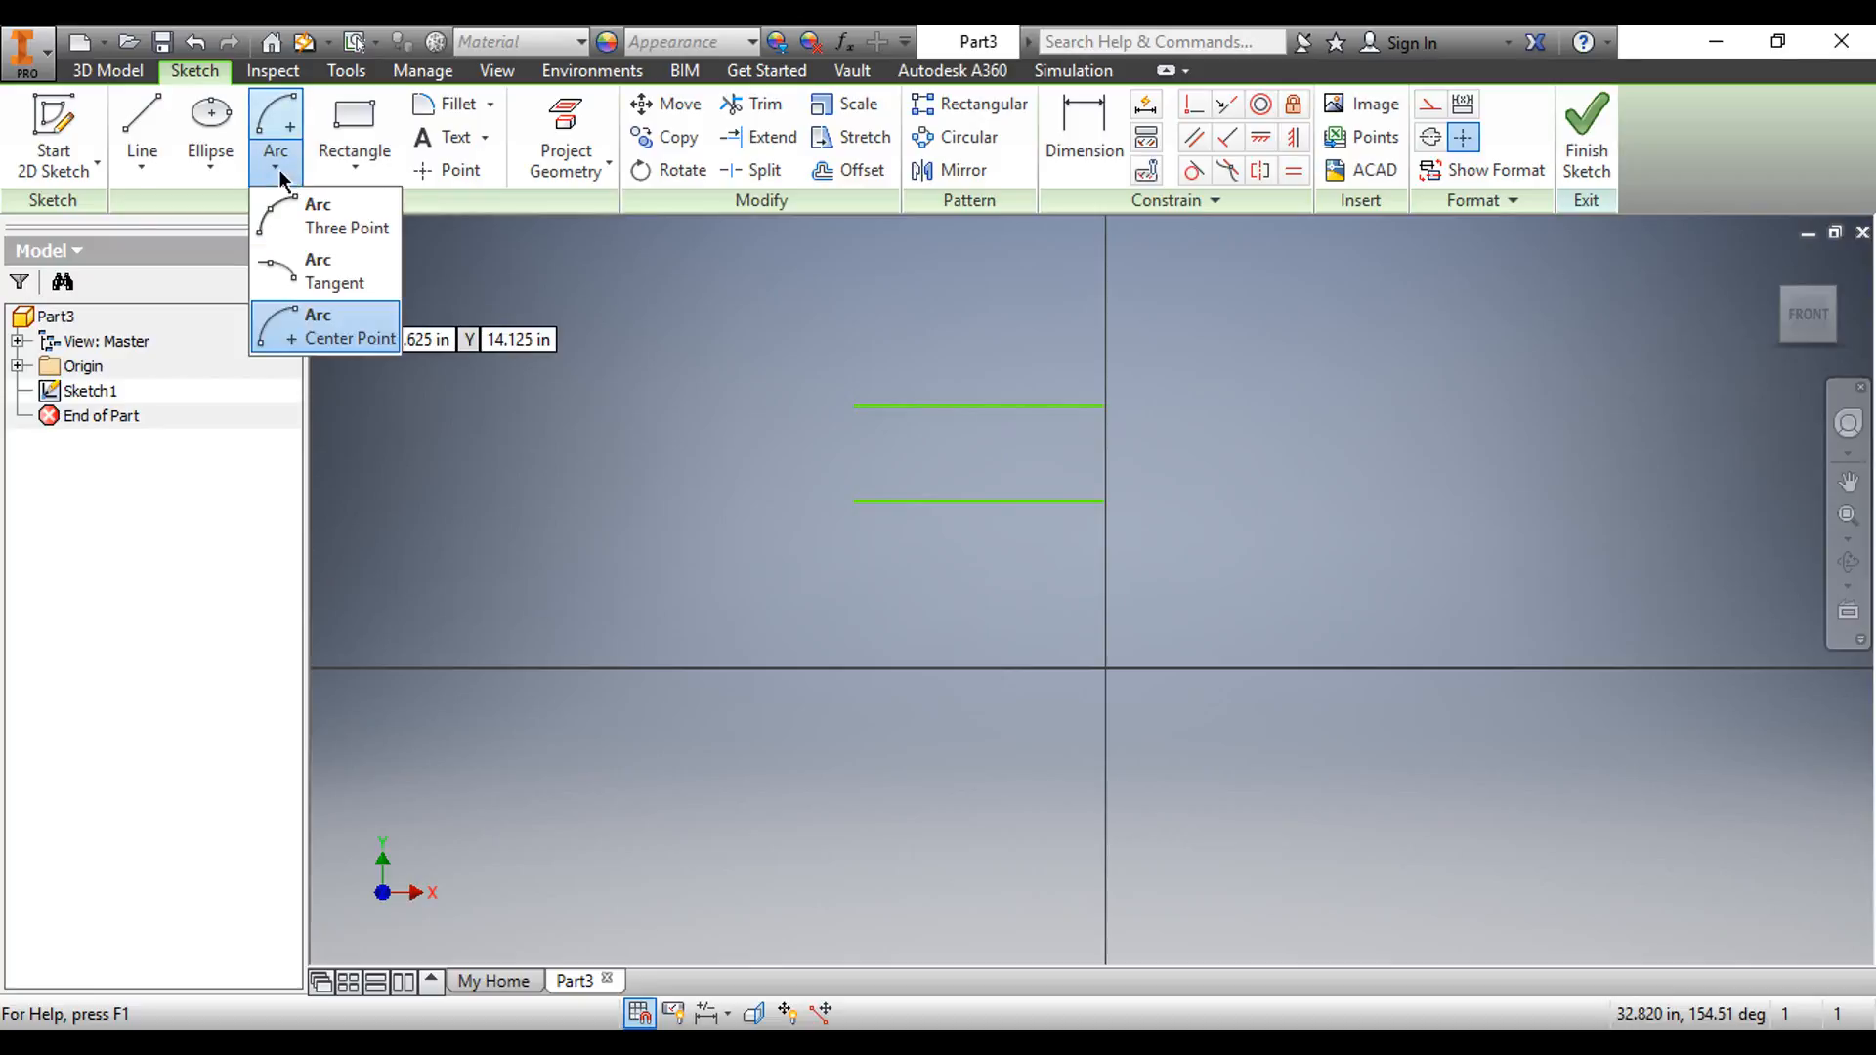
pyautogui.click(325, 221)
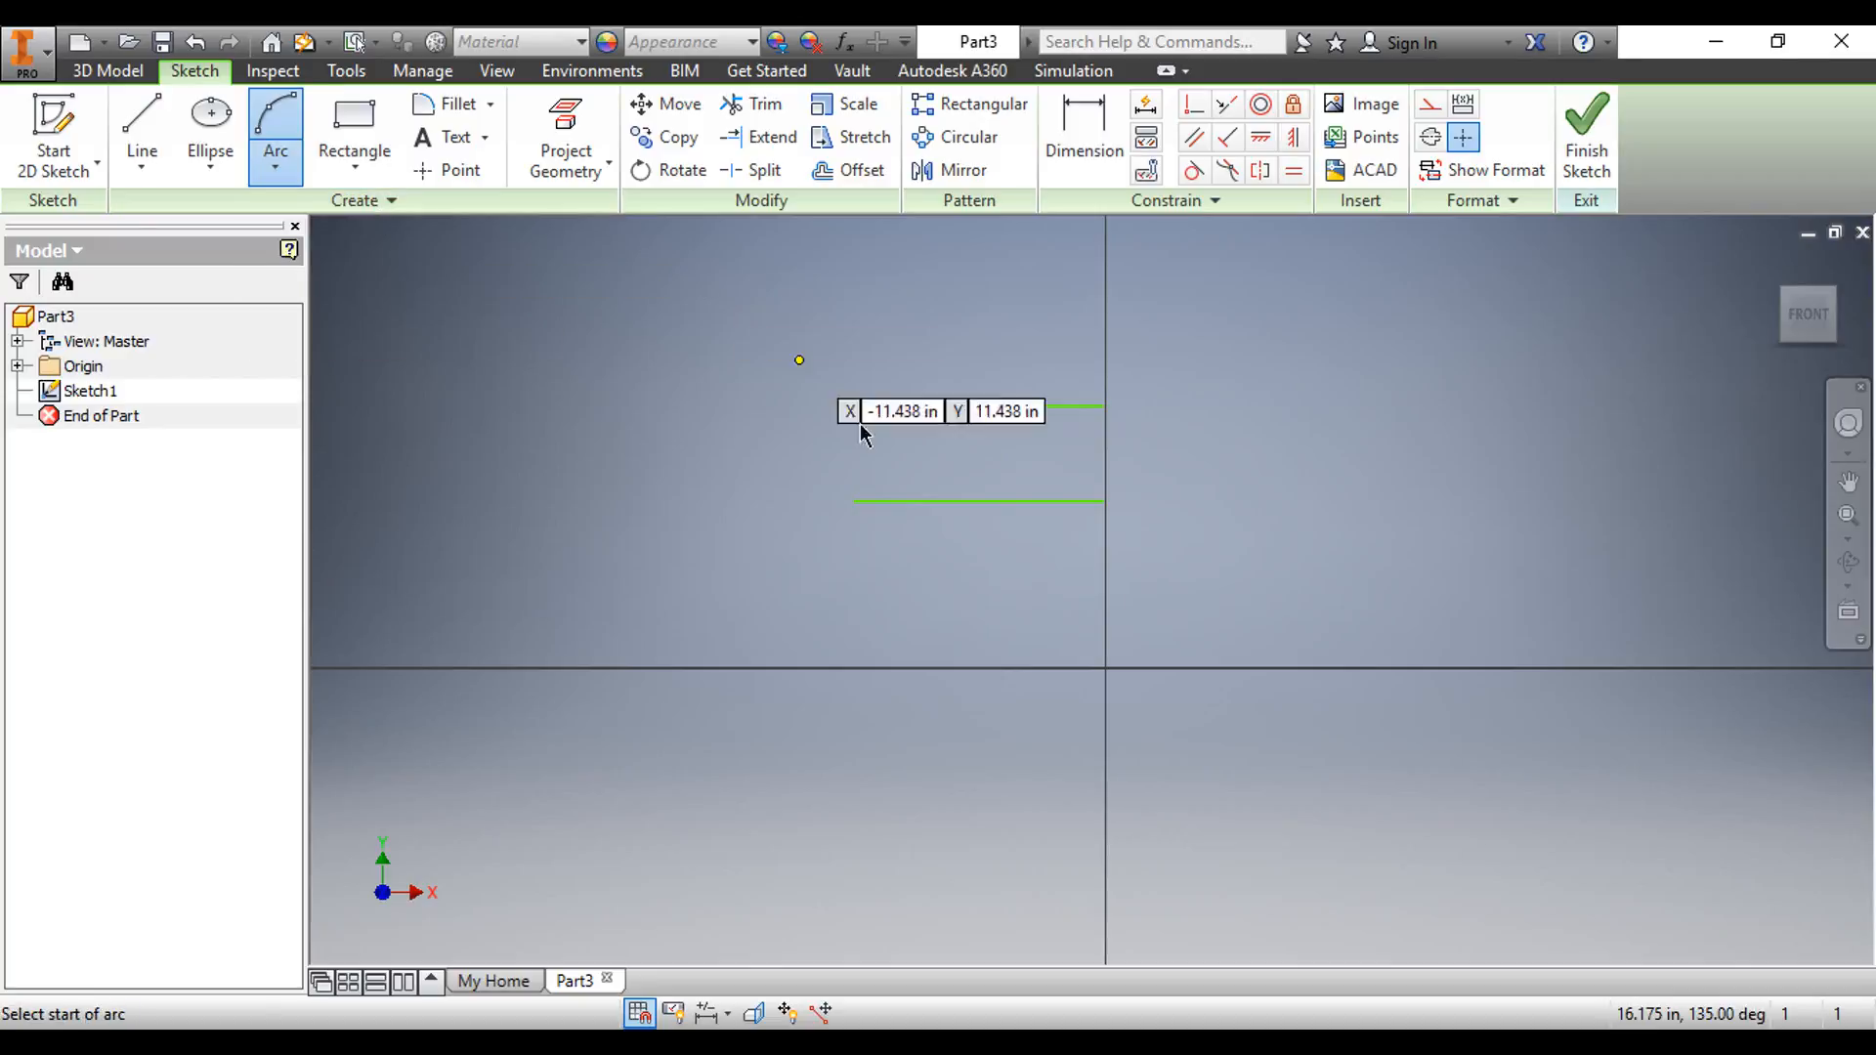
pyautogui.click(855, 501)
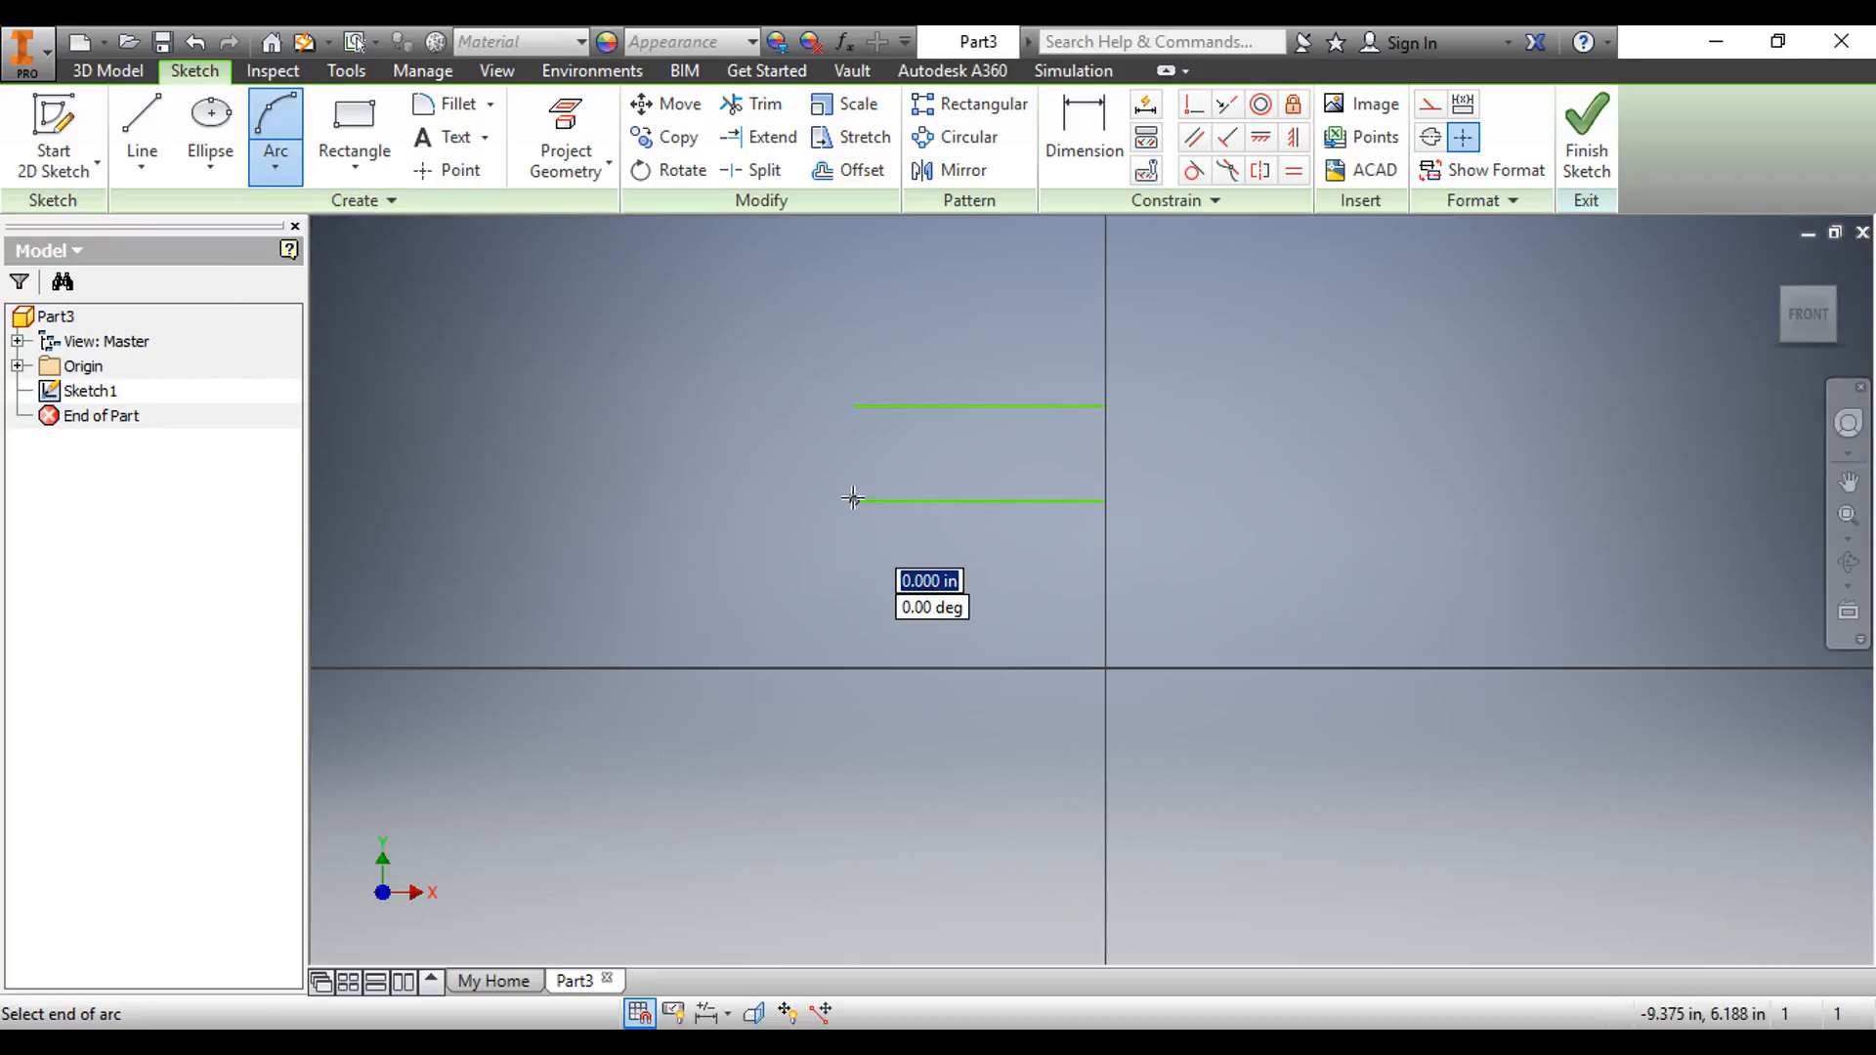
pyautogui.click(855, 403)
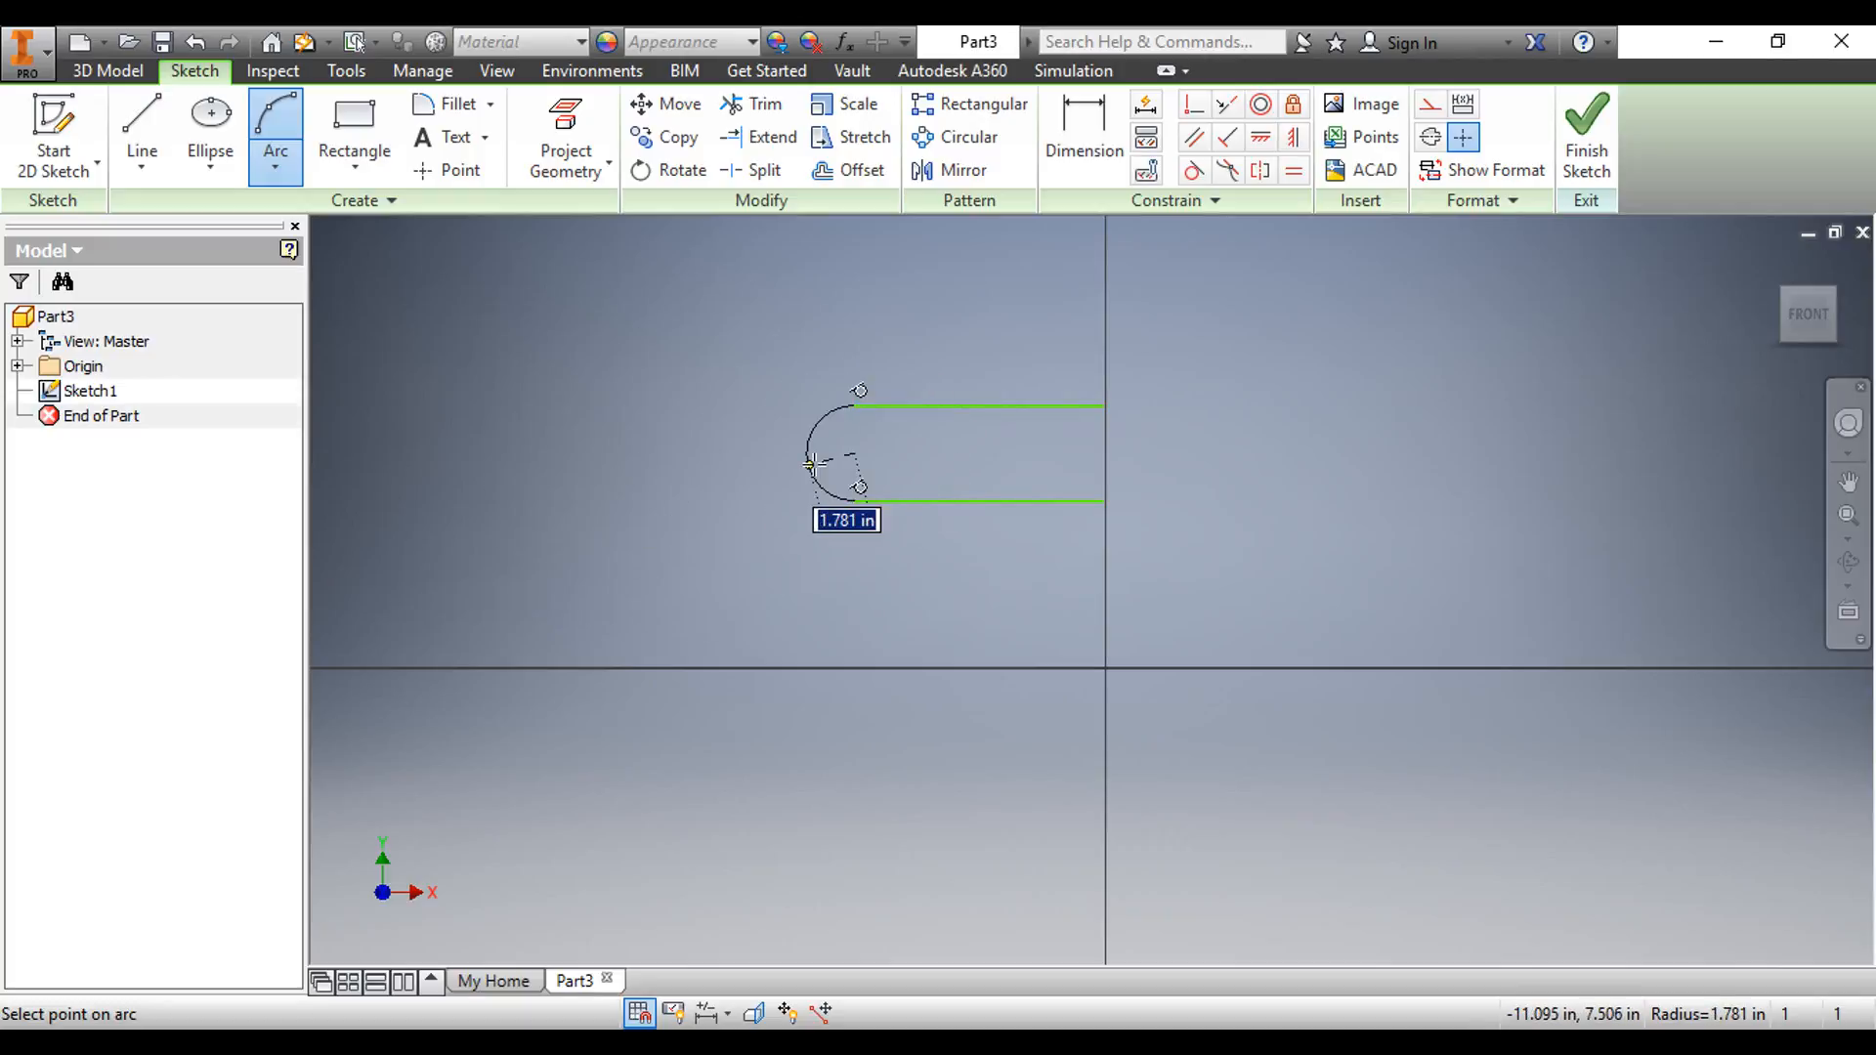
pyautogui.click(811, 463)
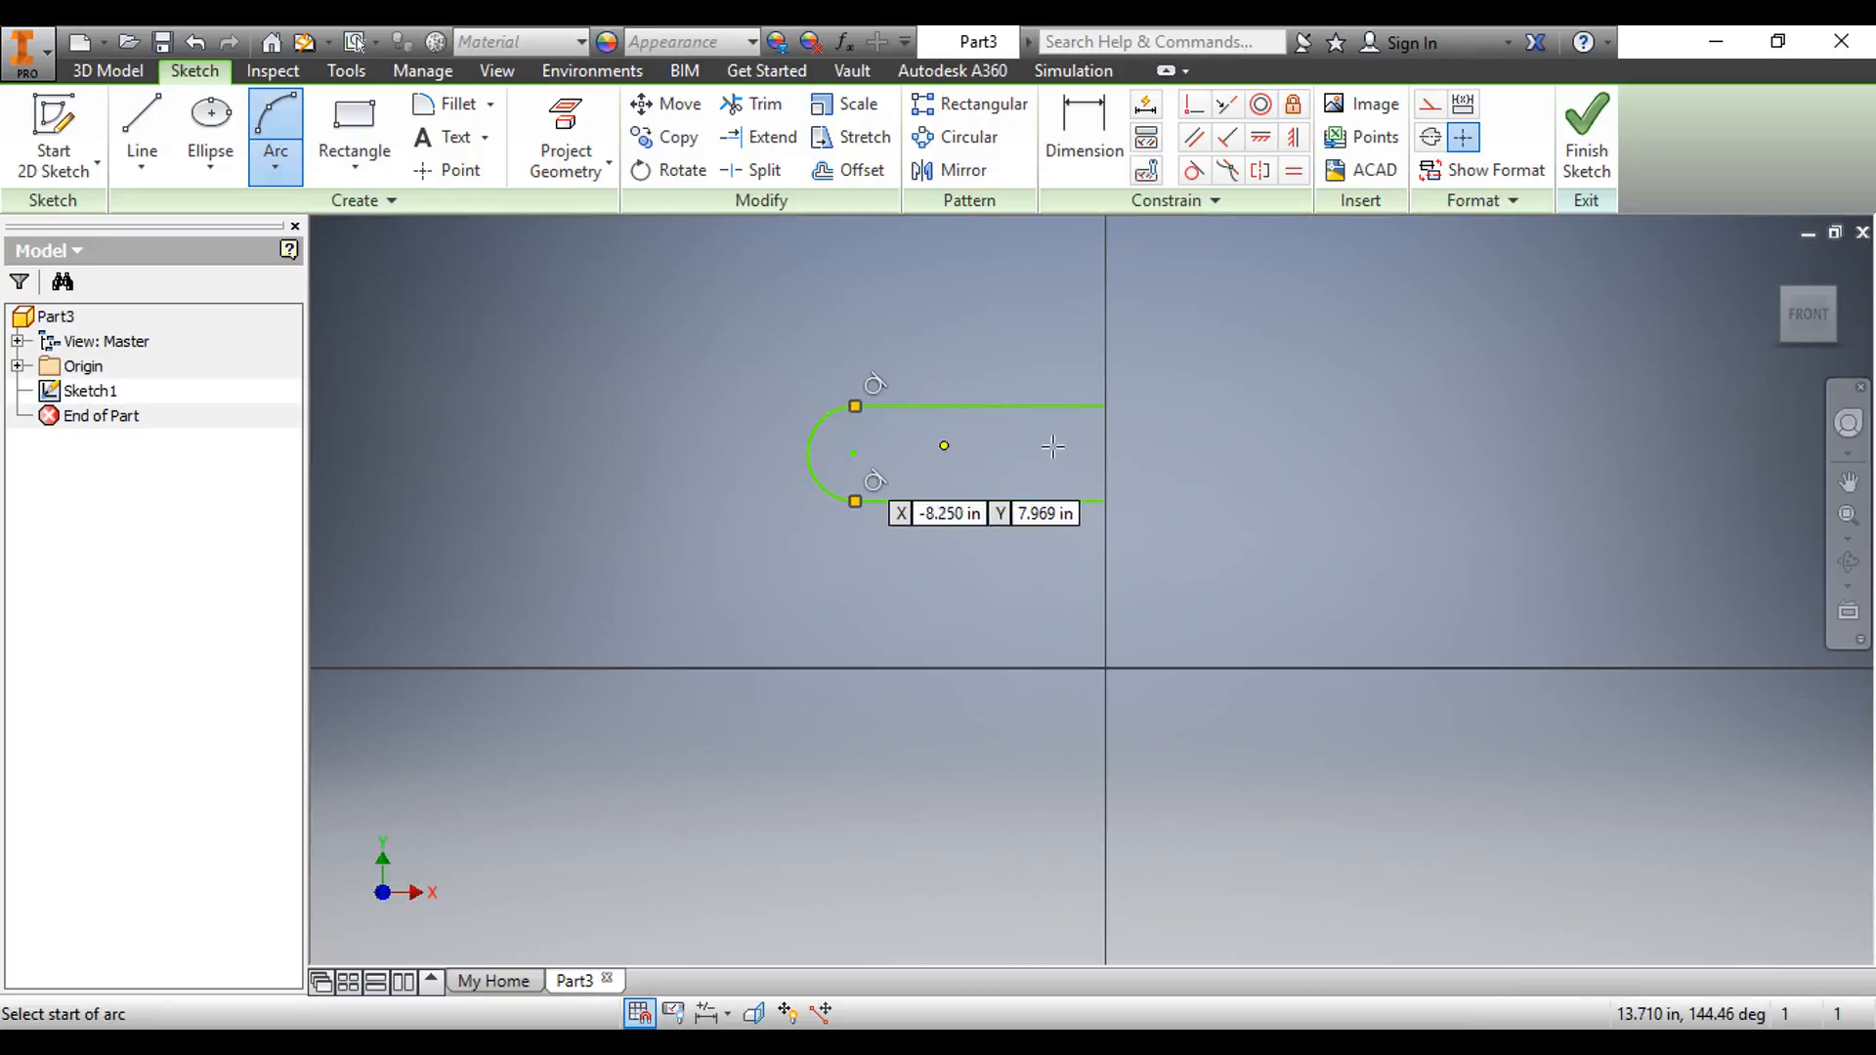
# - Close the slot with a tangent arc from the lower line's right end to the upper line's right end
pyautogui.click(275, 174)
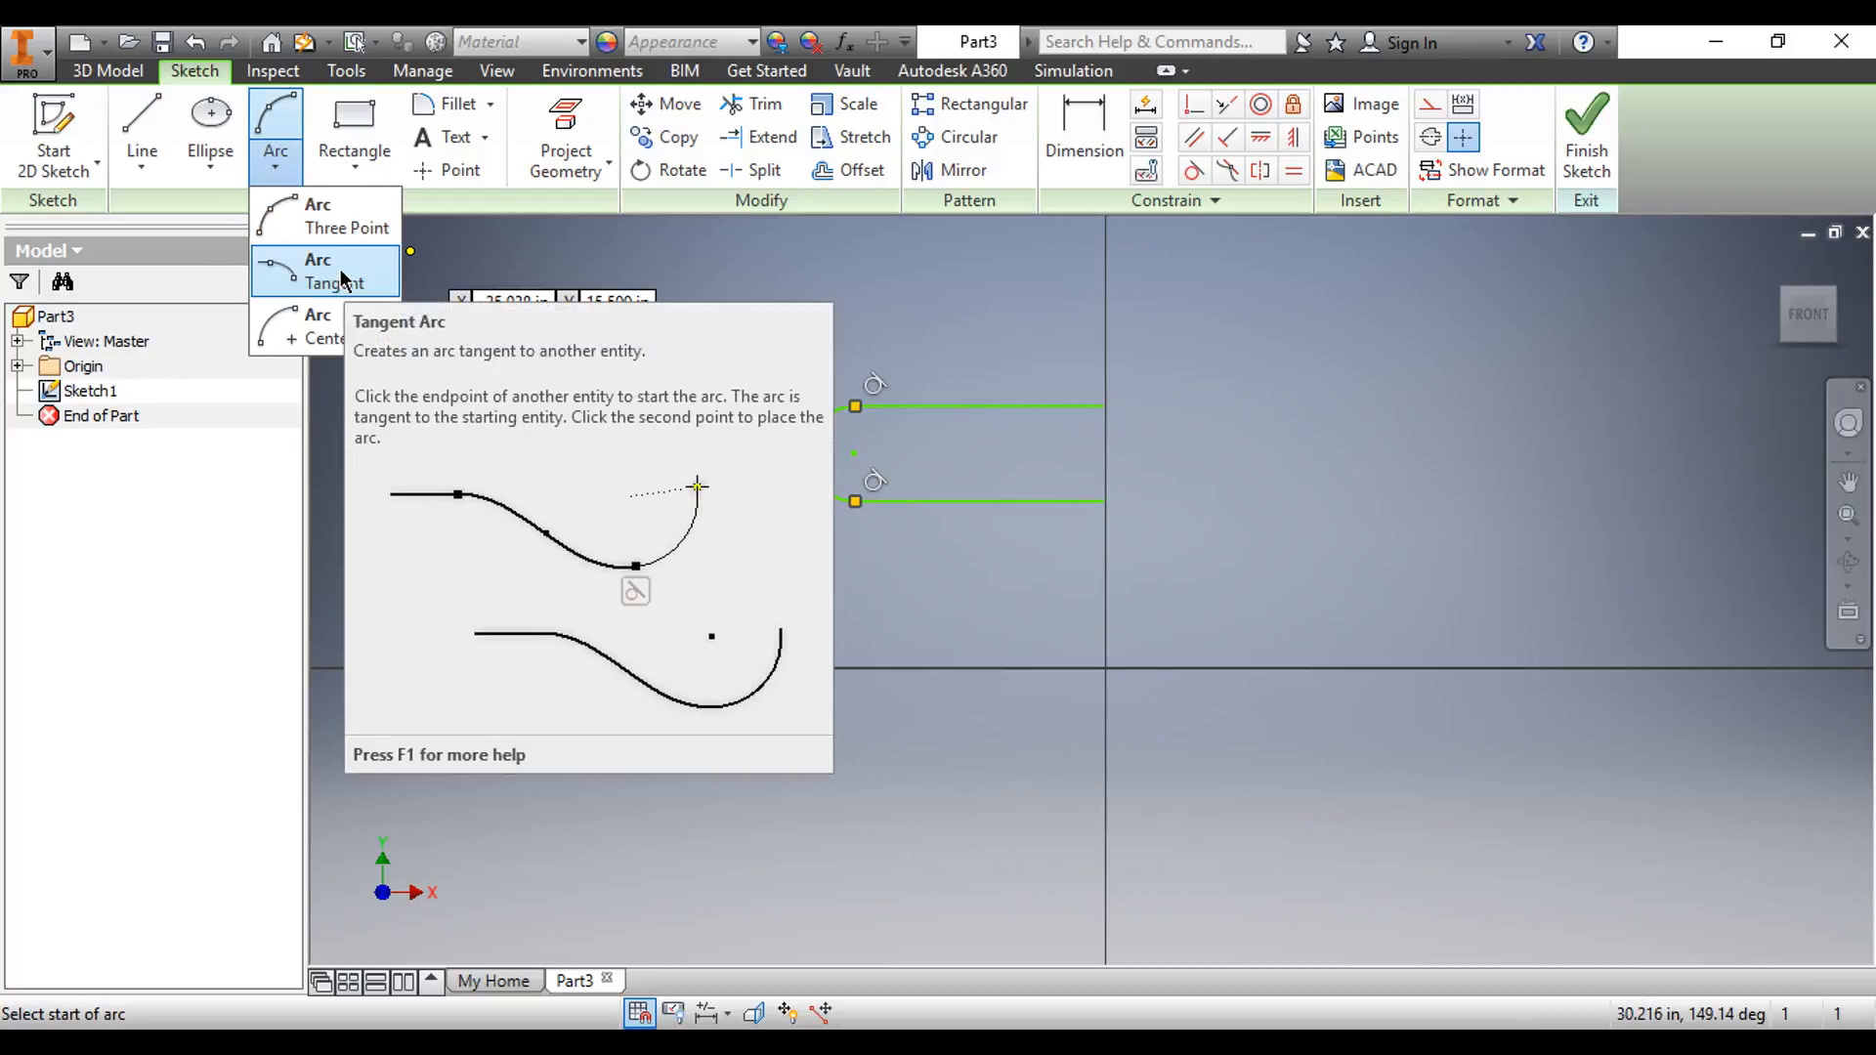
pyautogui.click(342, 276)
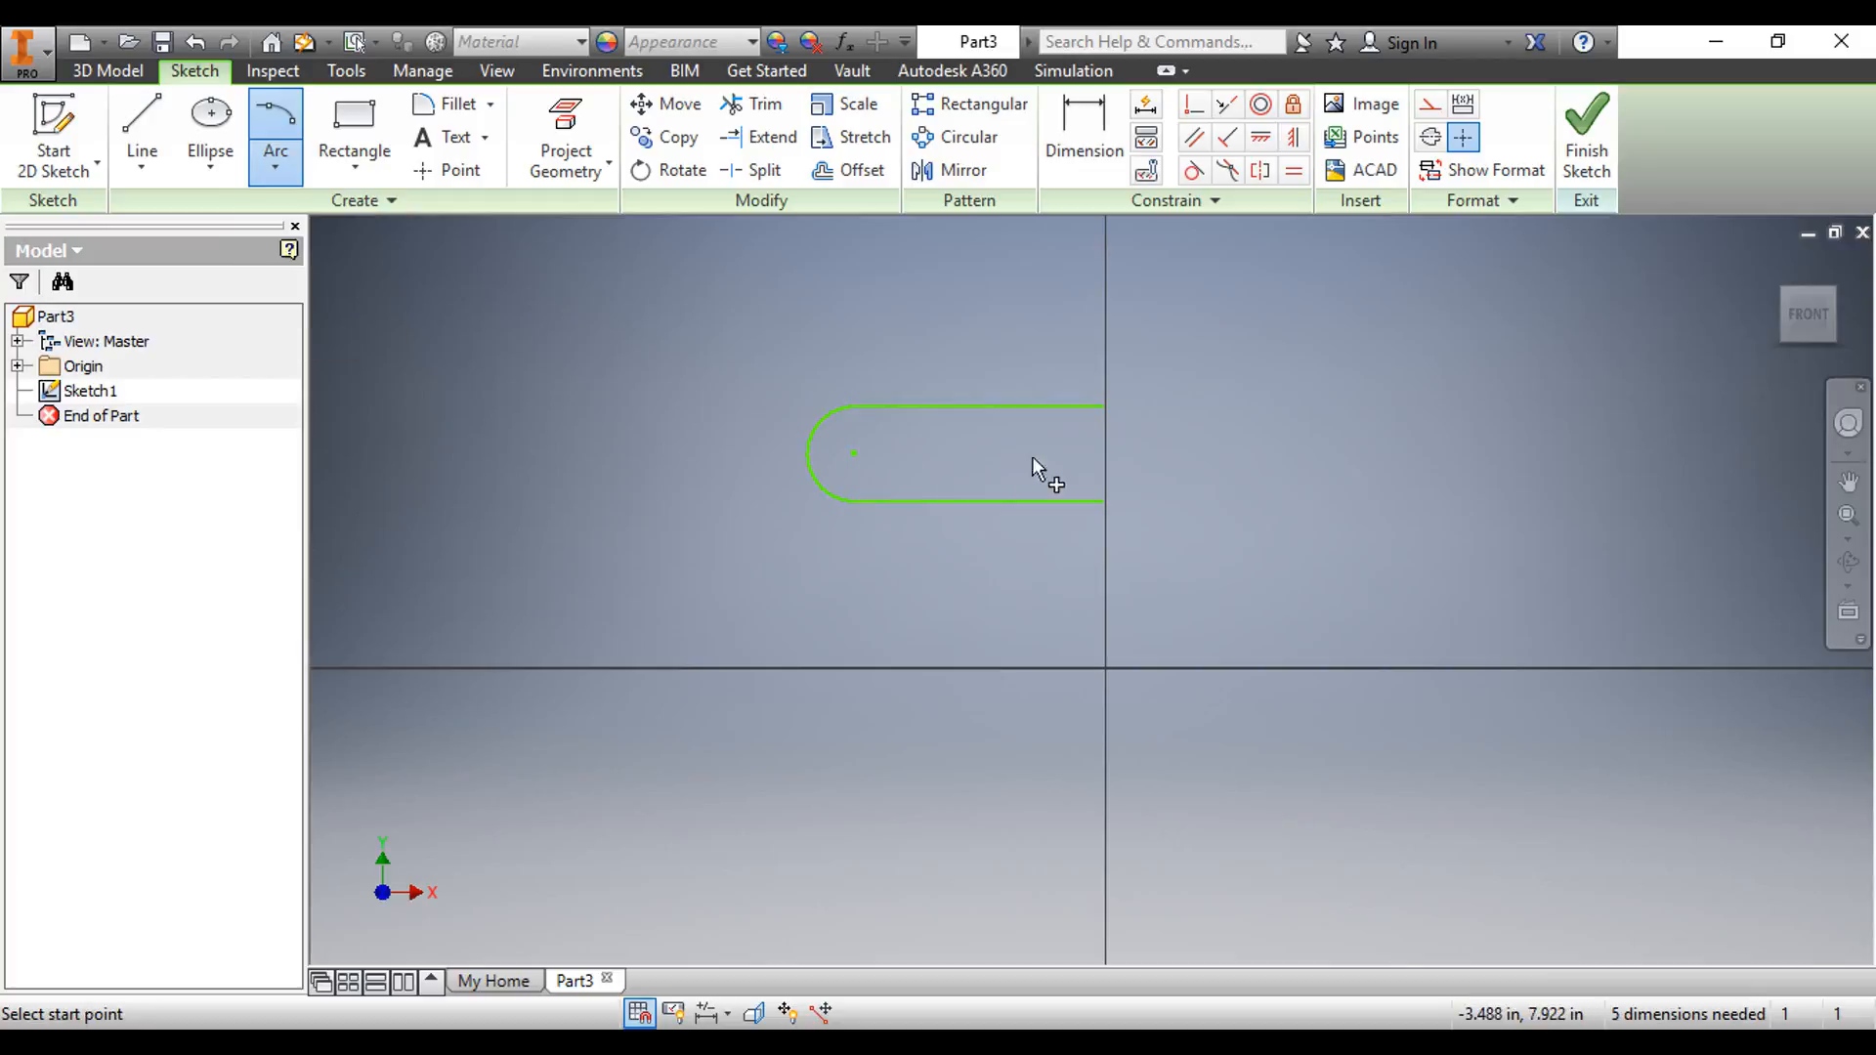
pyautogui.click(1105, 501)
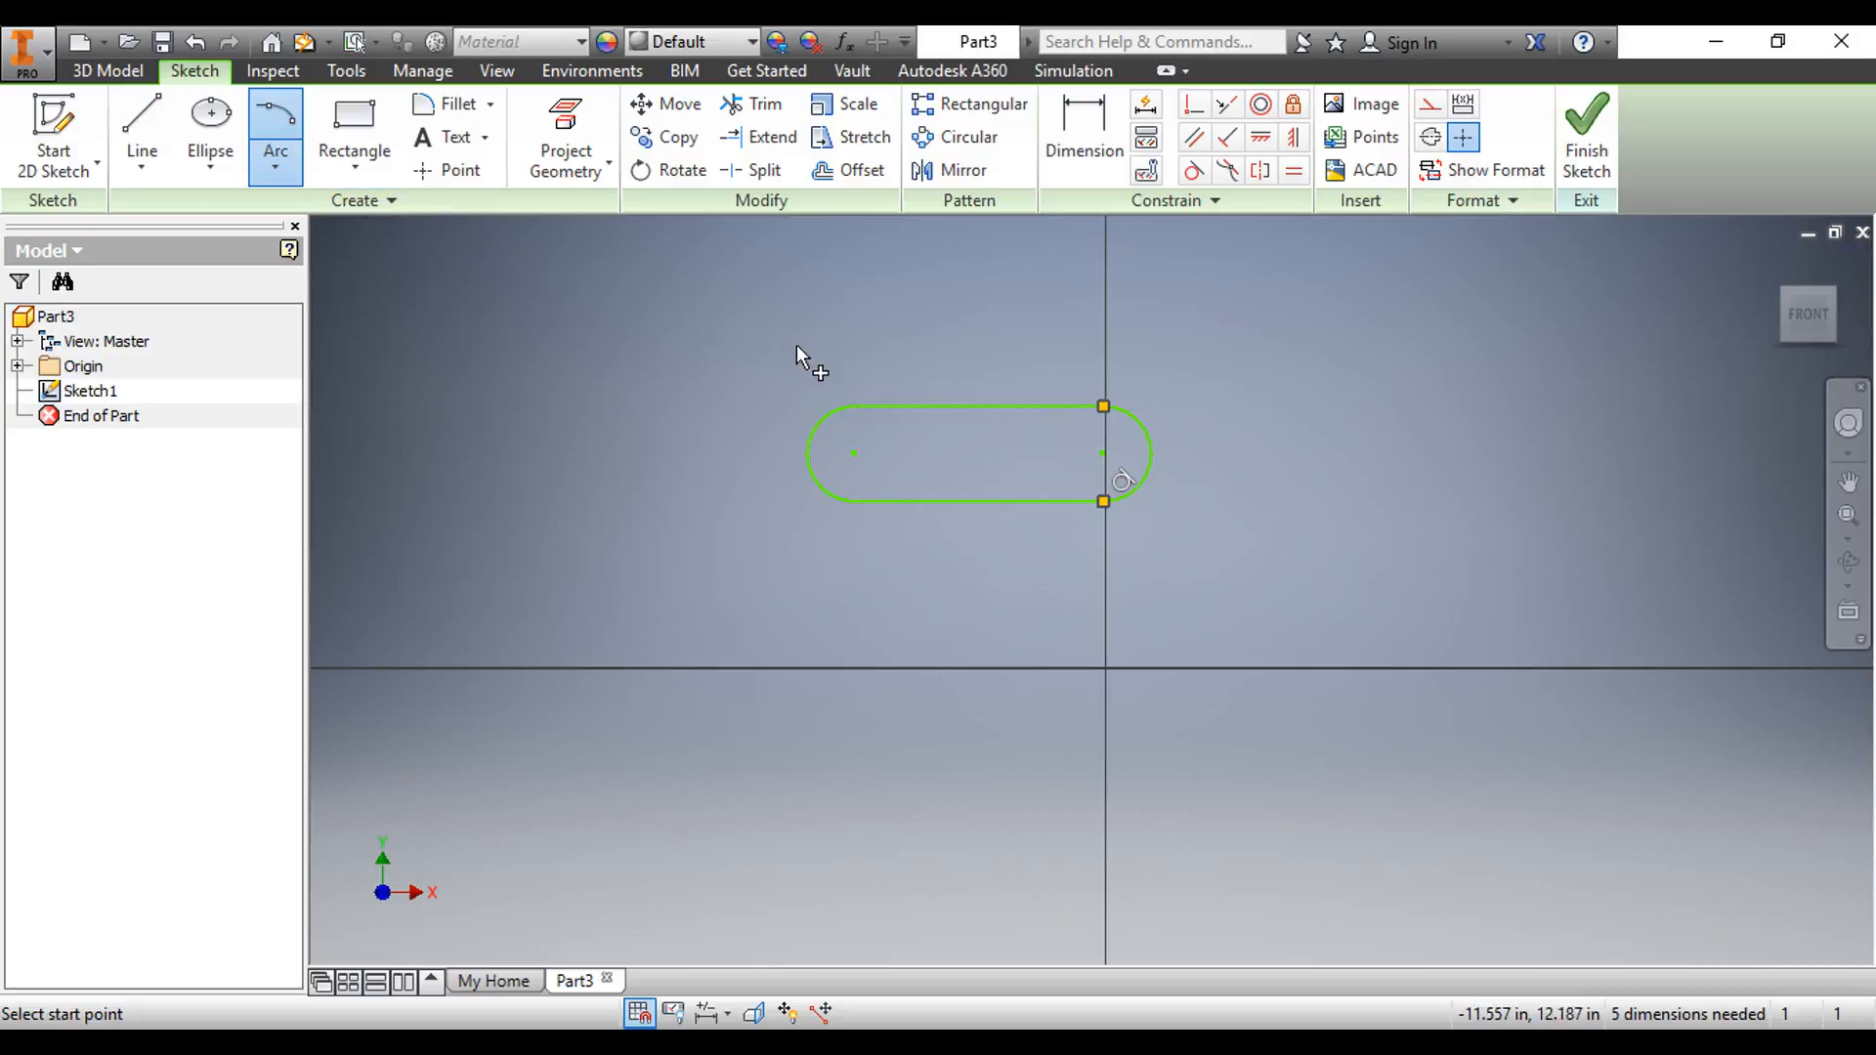
# - Draw a center point quarter arc of about 1.8 in radius inside the slot, centered on the left arc's center and ending at its top
pyautogui.click(278, 164)
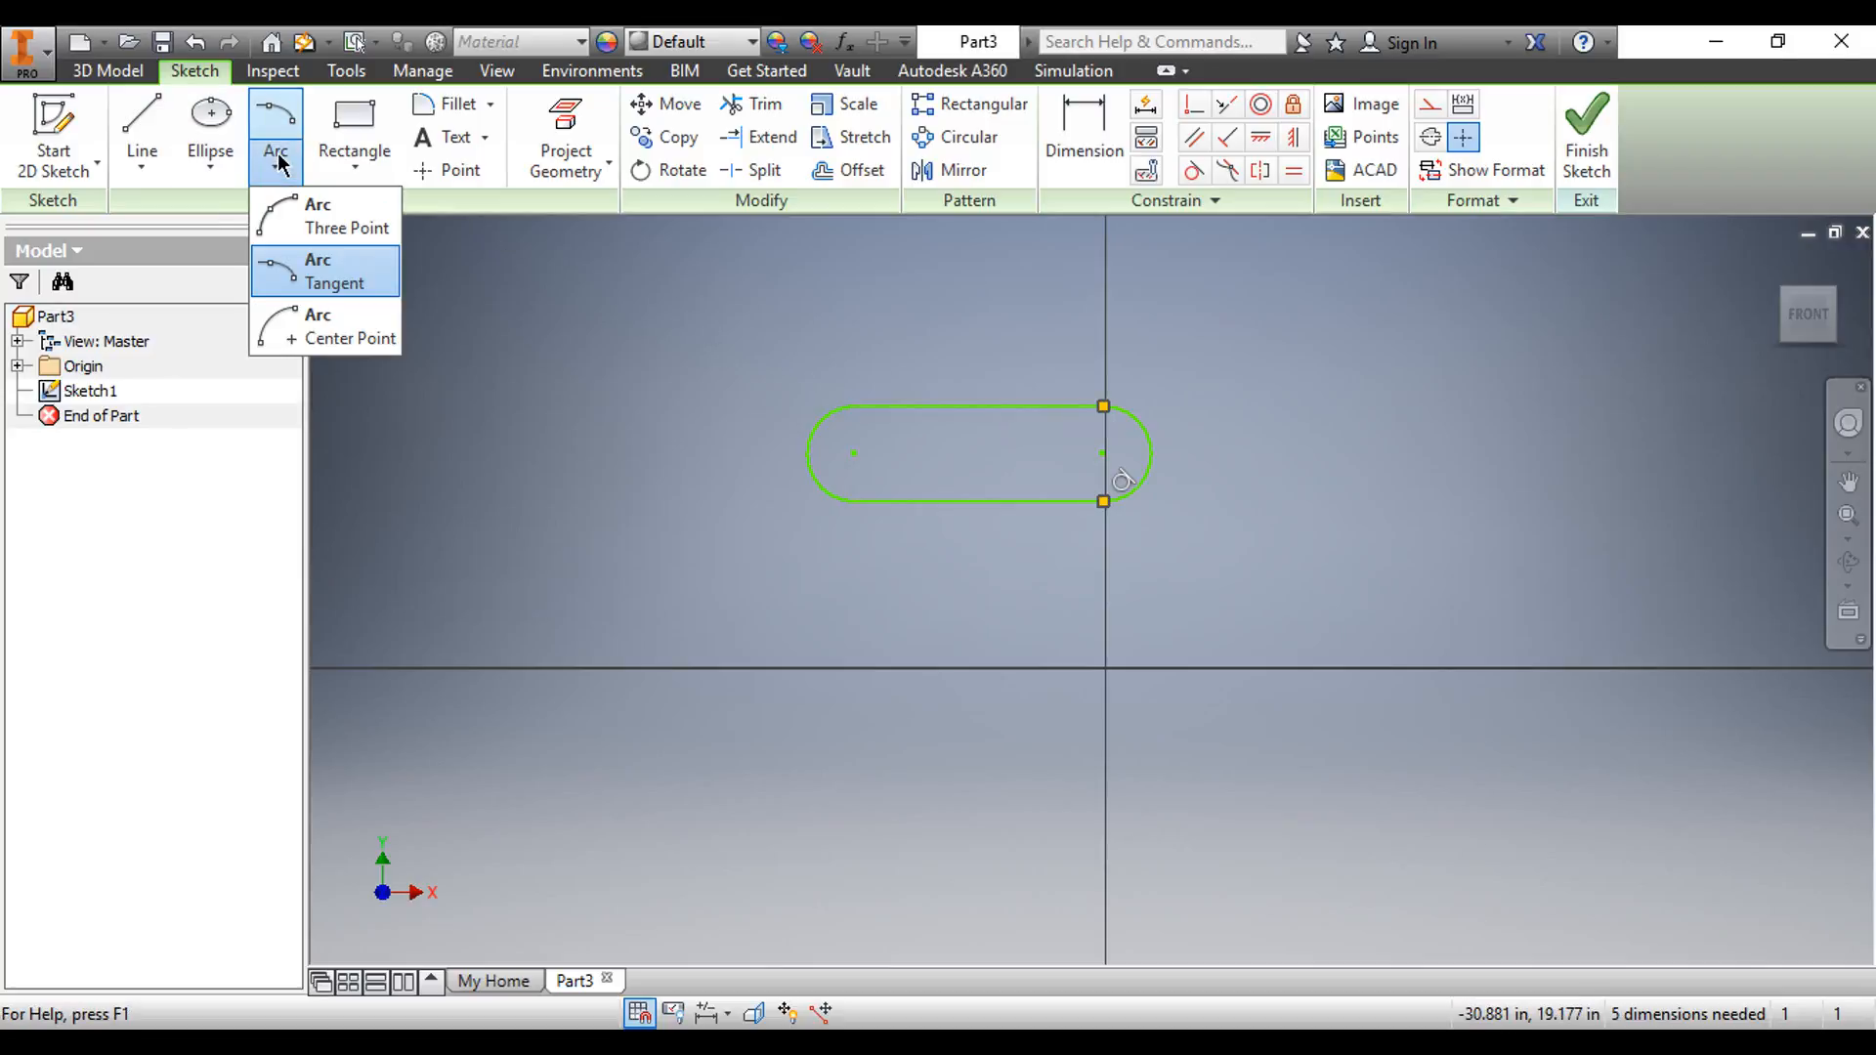
pyautogui.click(342, 320)
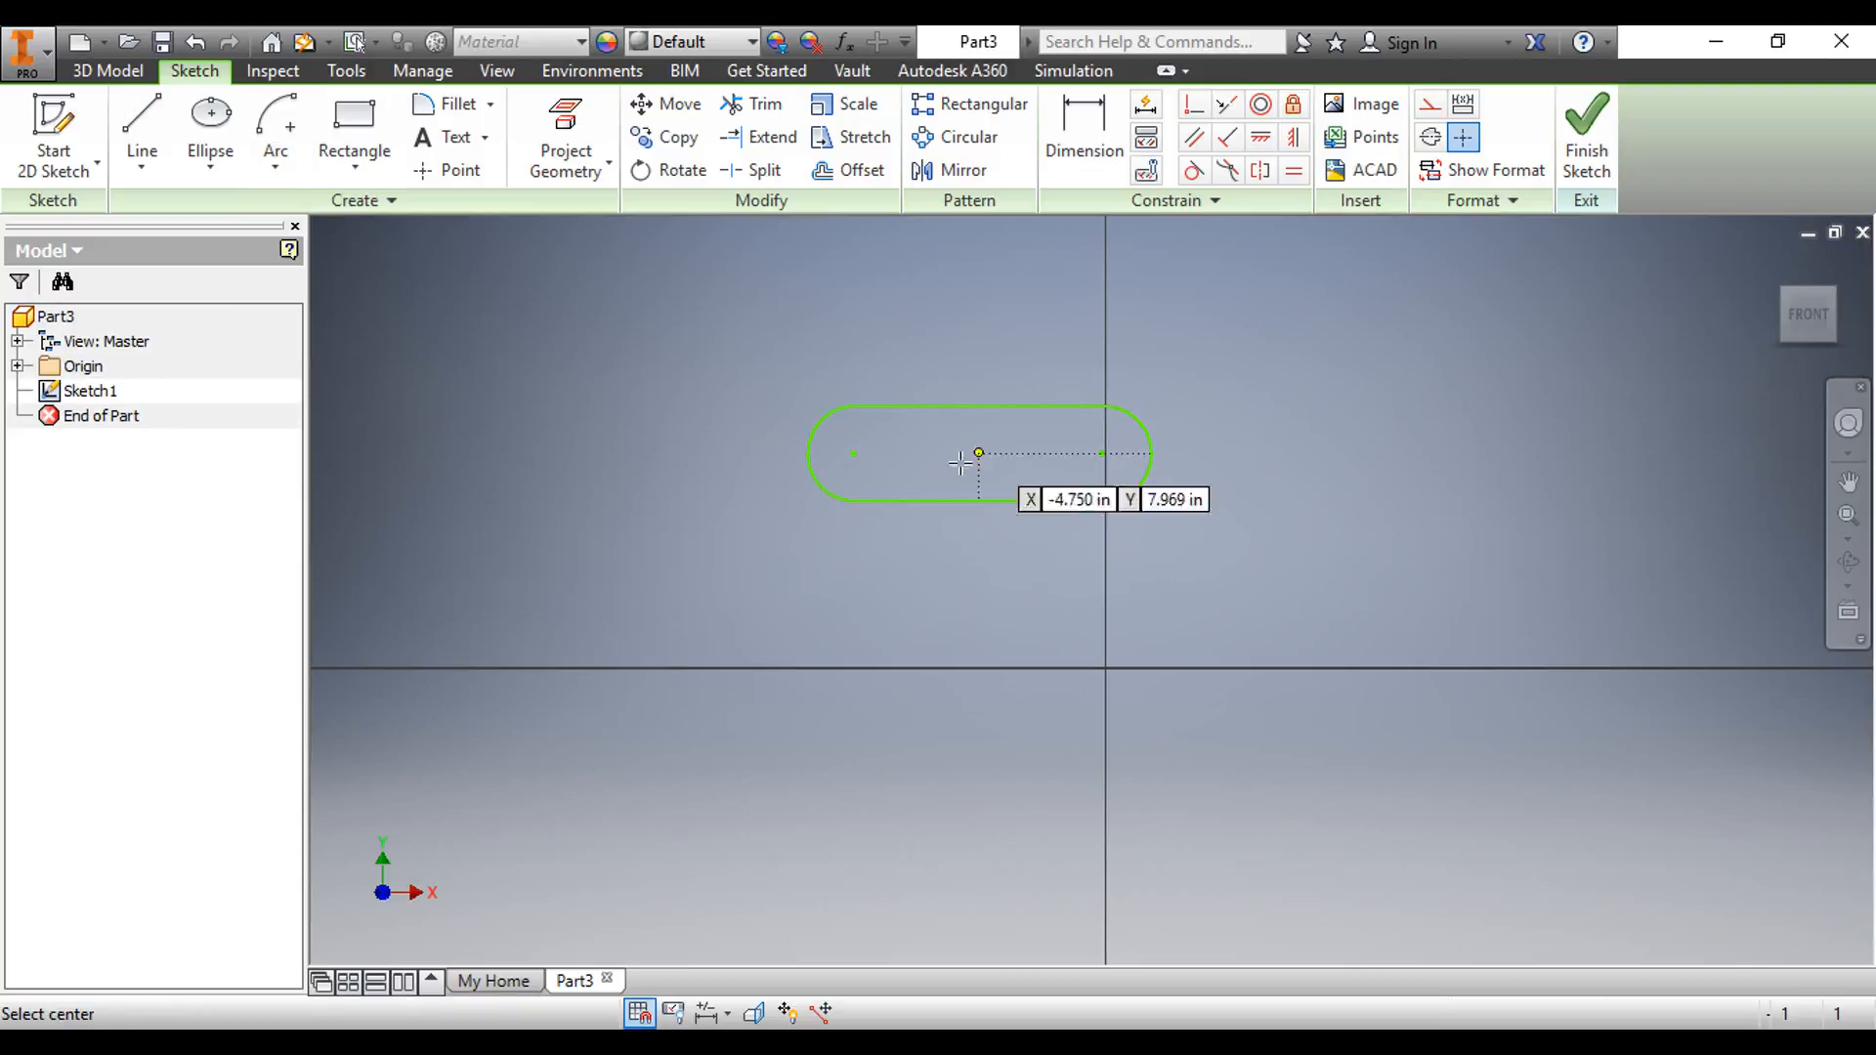
pyautogui.click(854, 453)
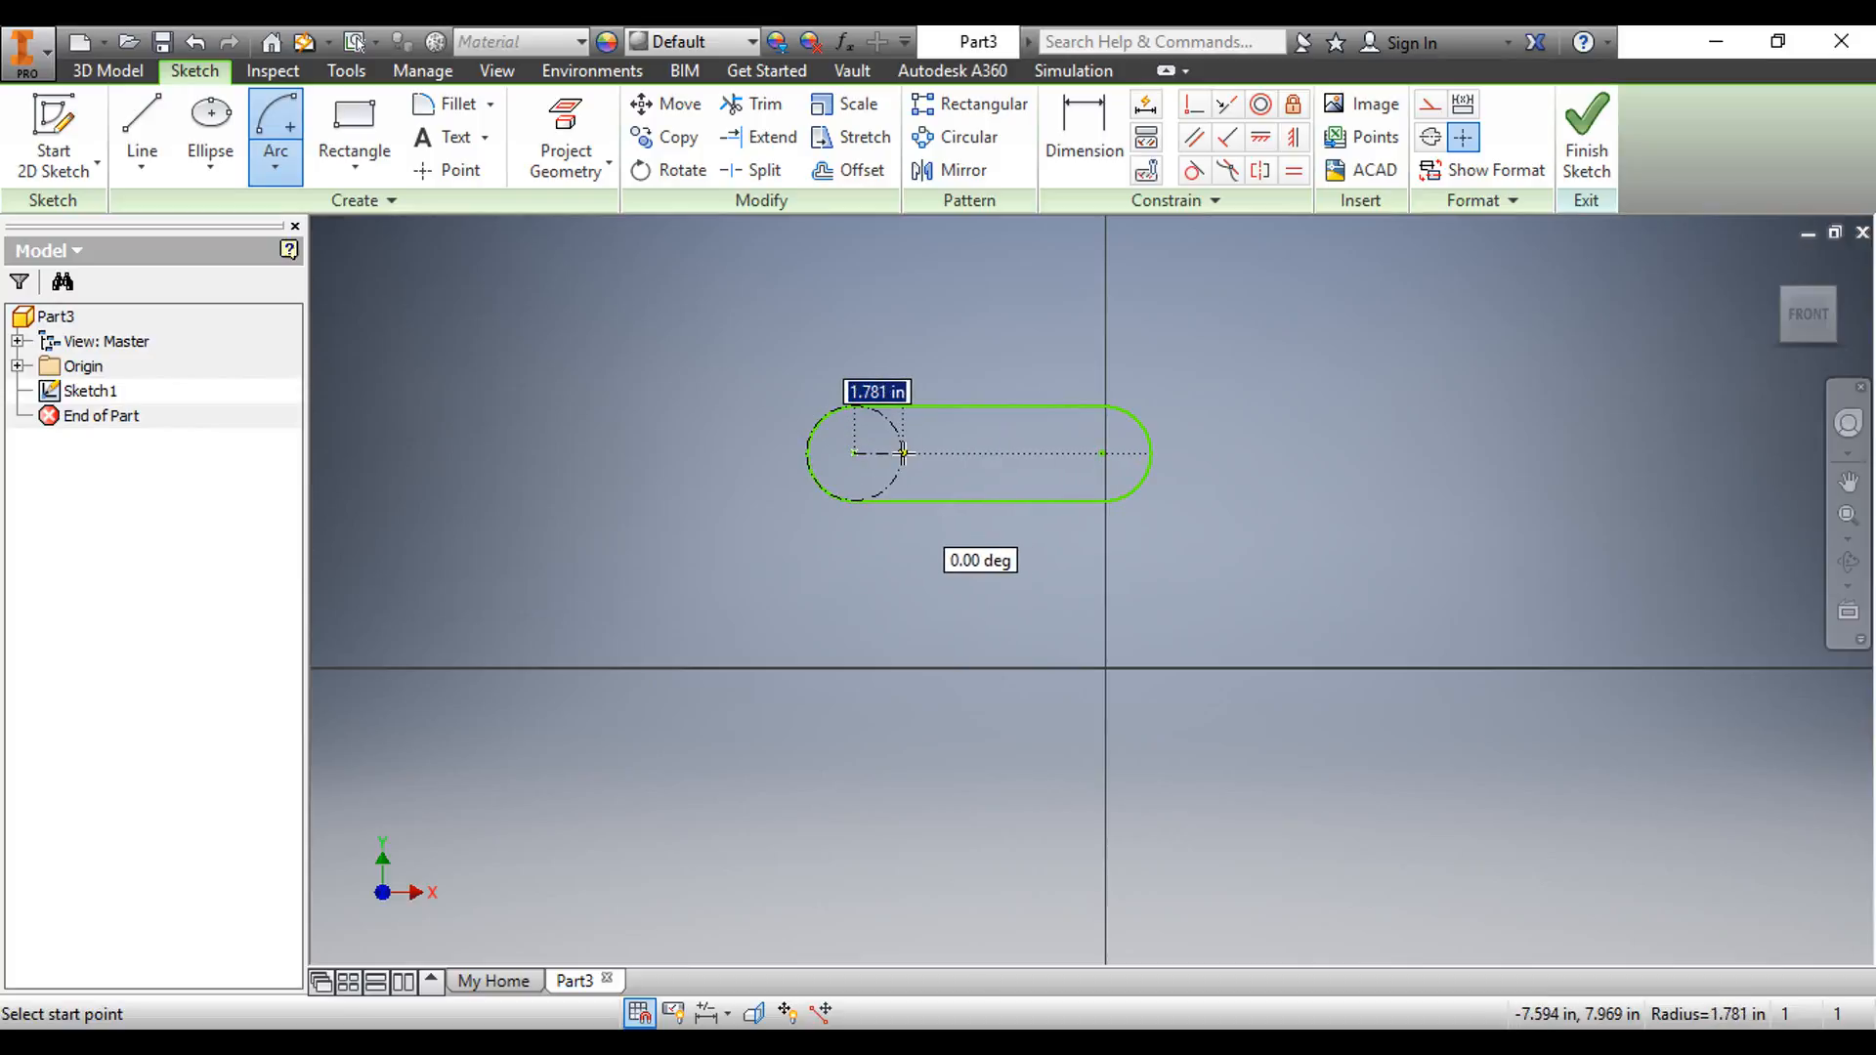
pyautogui.click(903, 452)
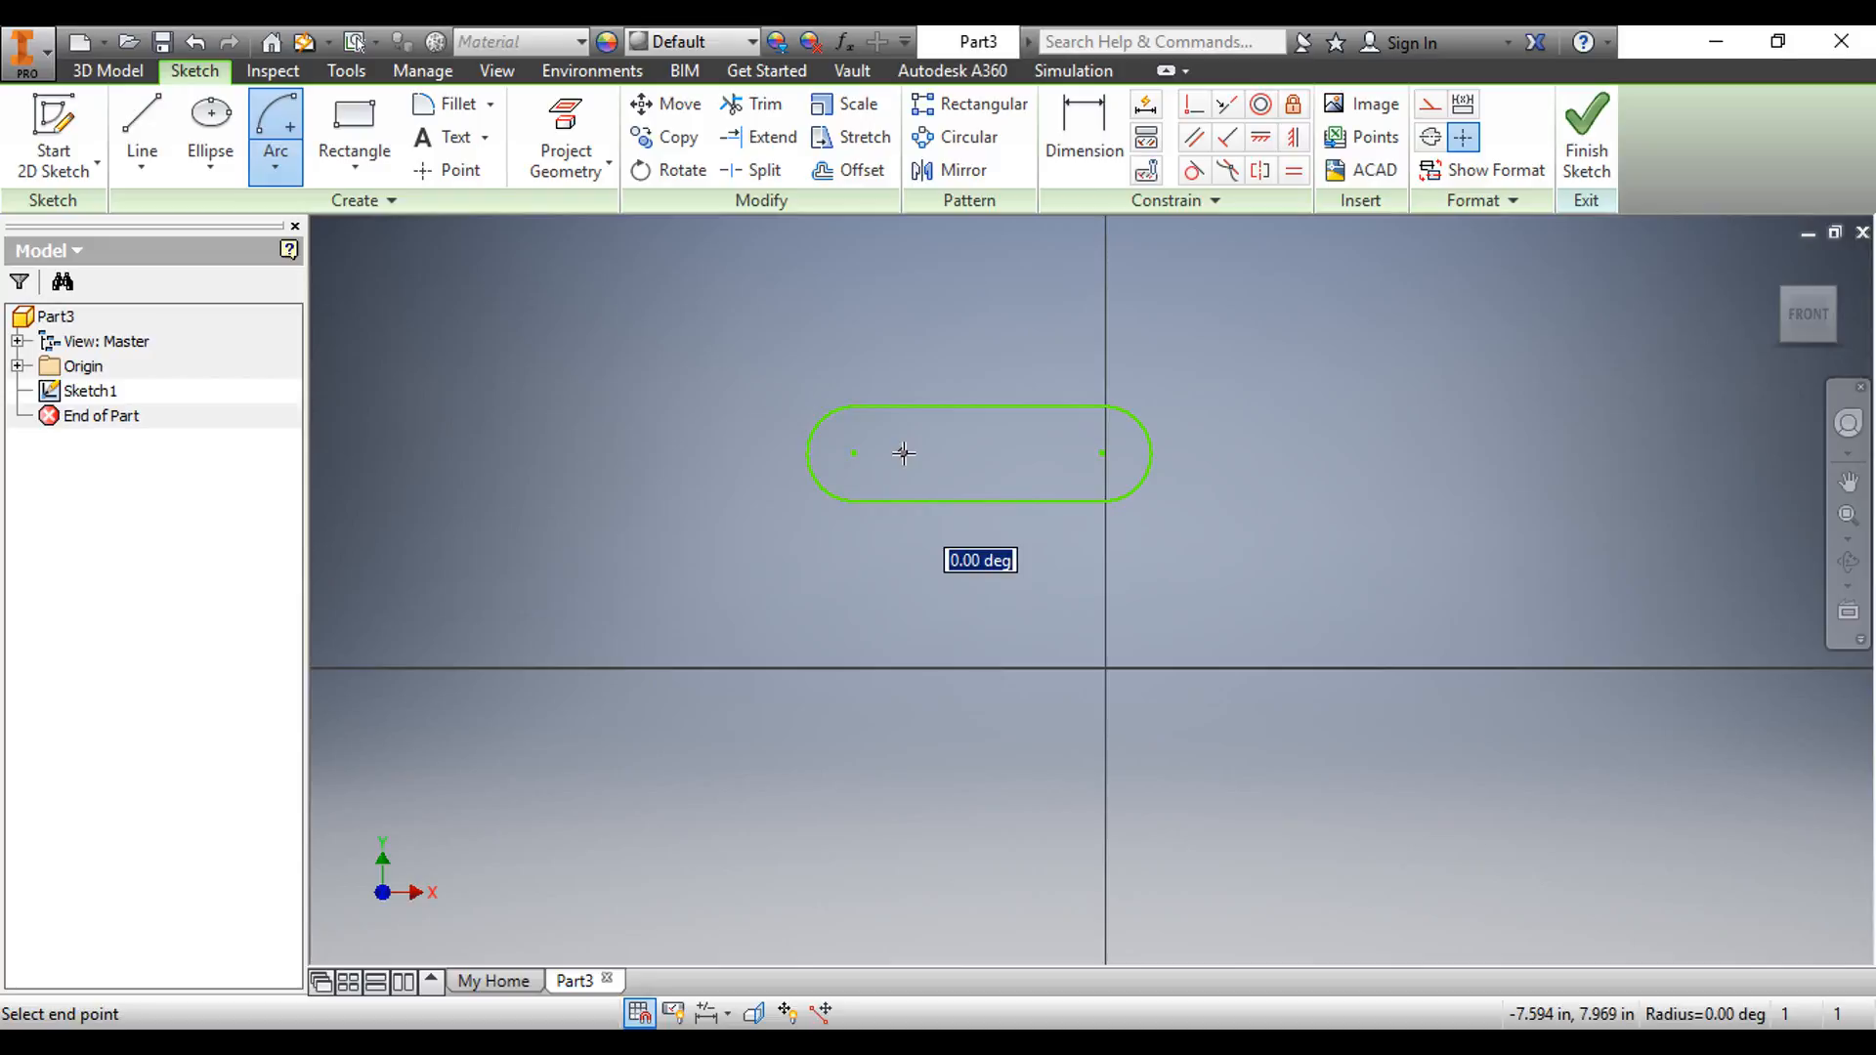
pyautogui.click(853, 403)
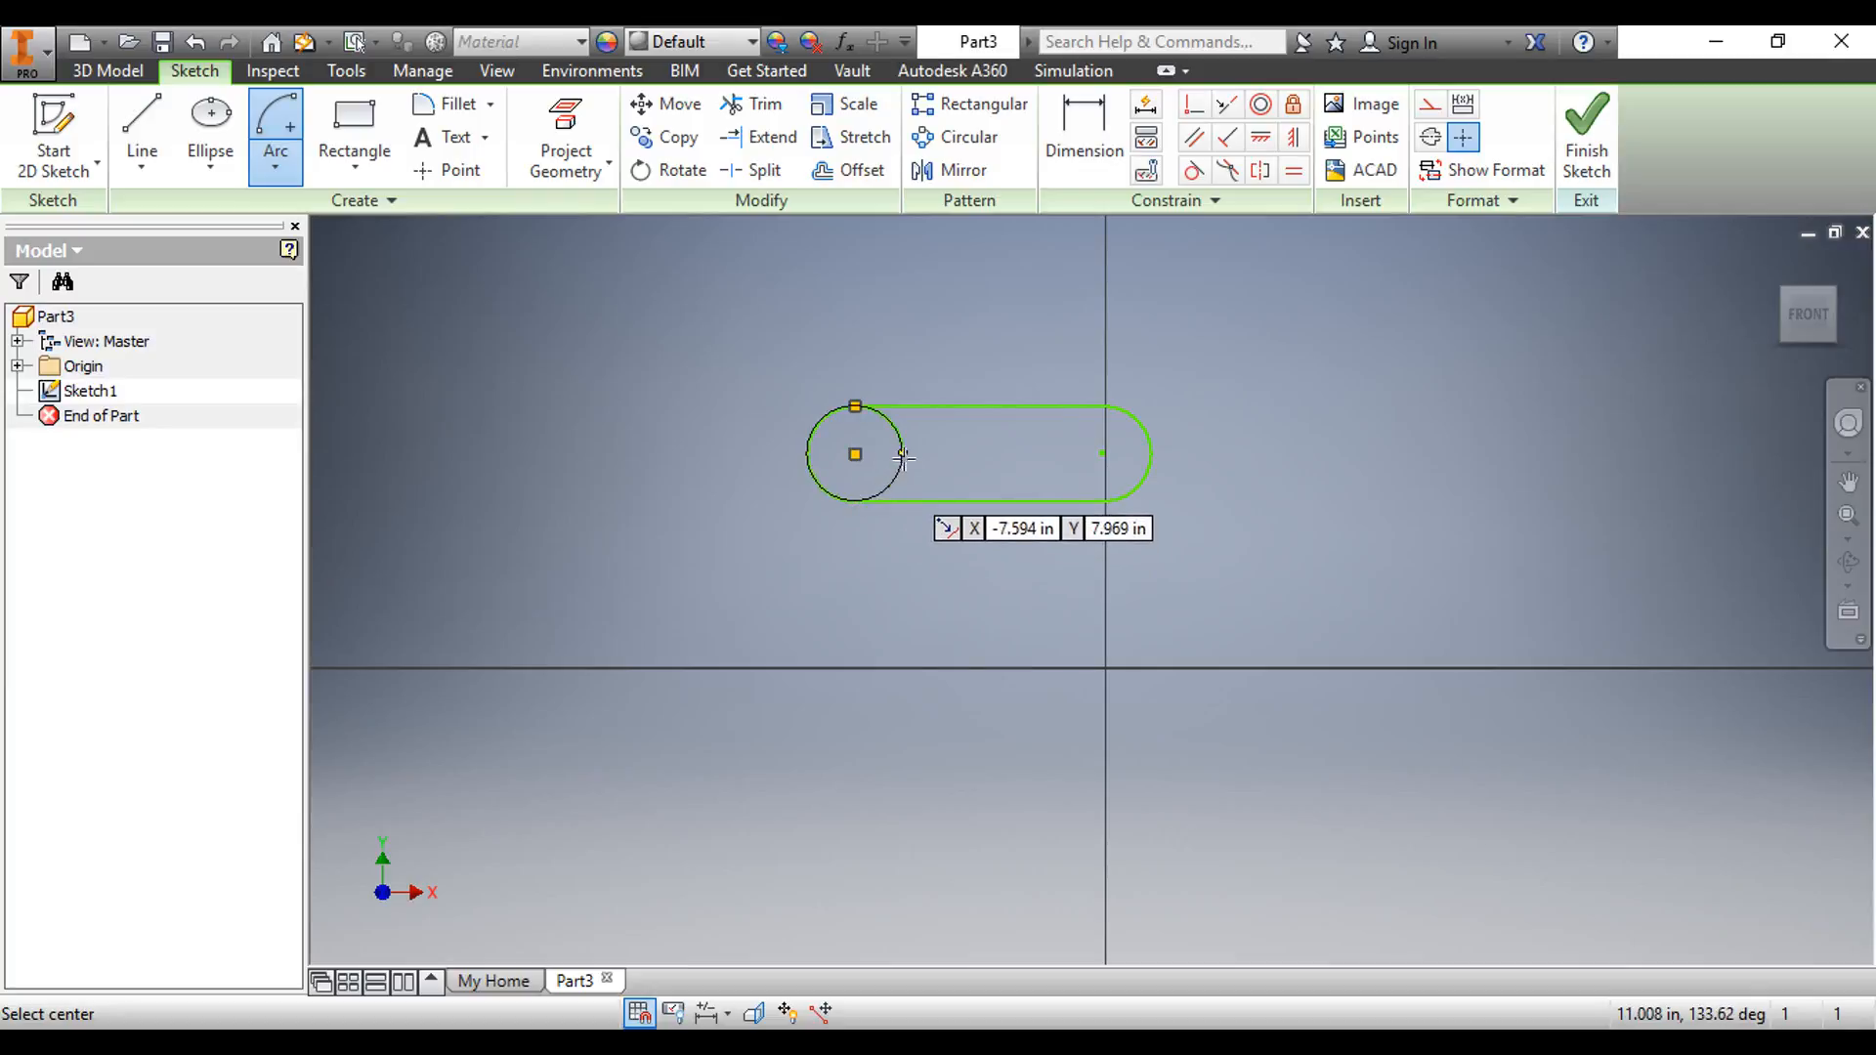
# - Draw a center point quarter arc of about 1.8 in radius around the left arc's center, from its right side to the lower line's left end
pyautogui.click(855, 454)
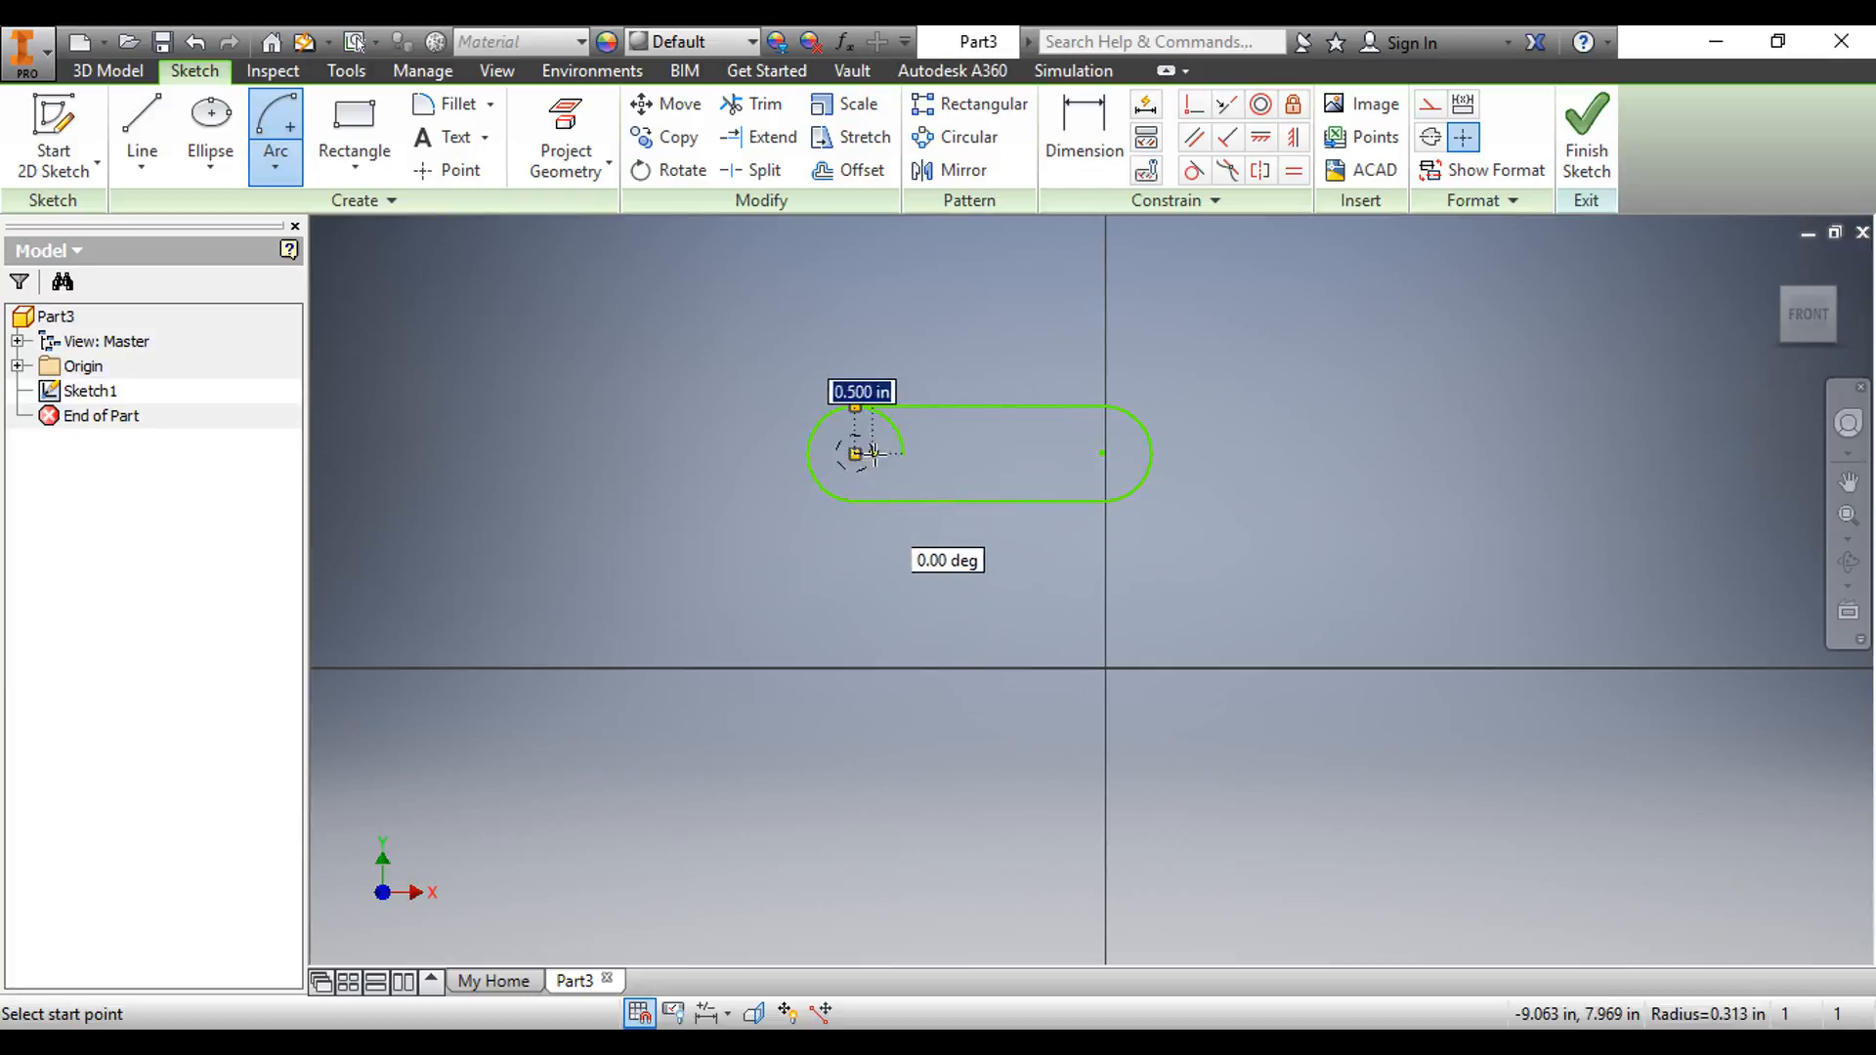
pyautogui.click(903, 453)
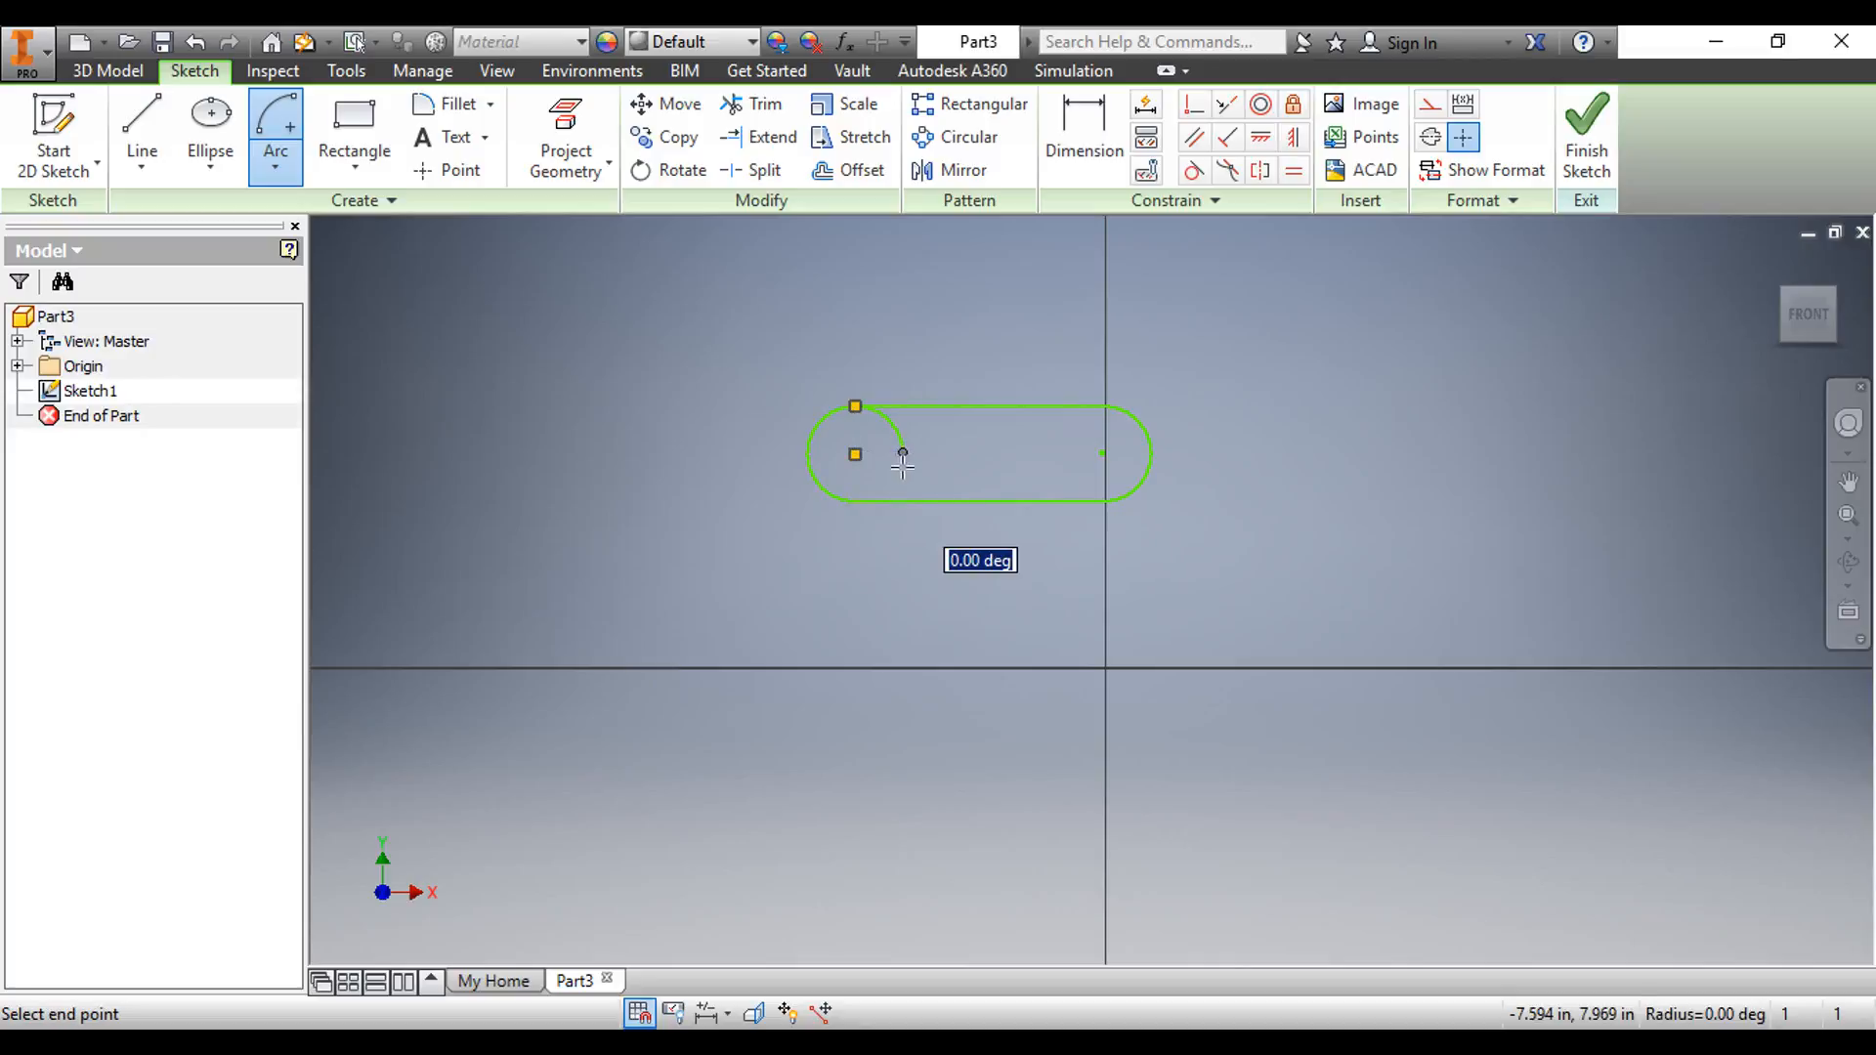
pyautogui.click(856, 501)
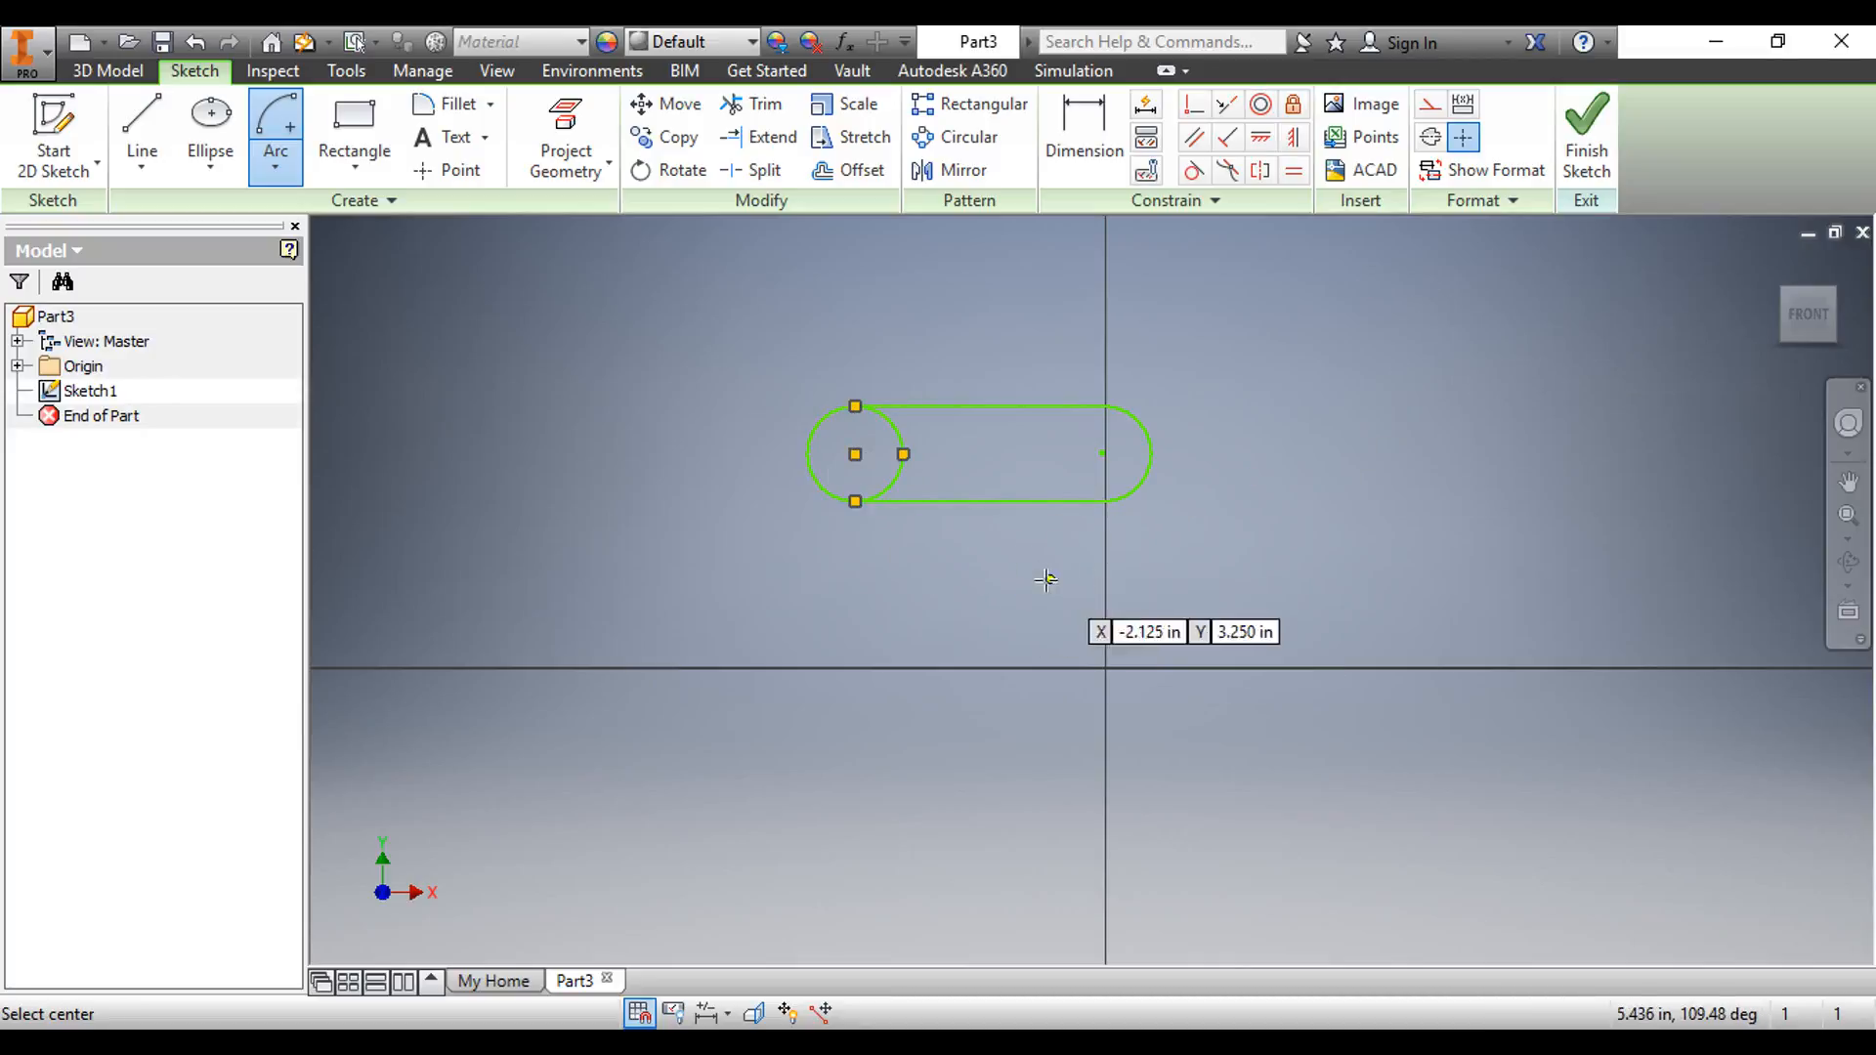
pyautogui.scroll(5, 962, 484)
pyautogui.scroll(-6, 998, 477)
pyautogui.scroll(-1, 997, 478)
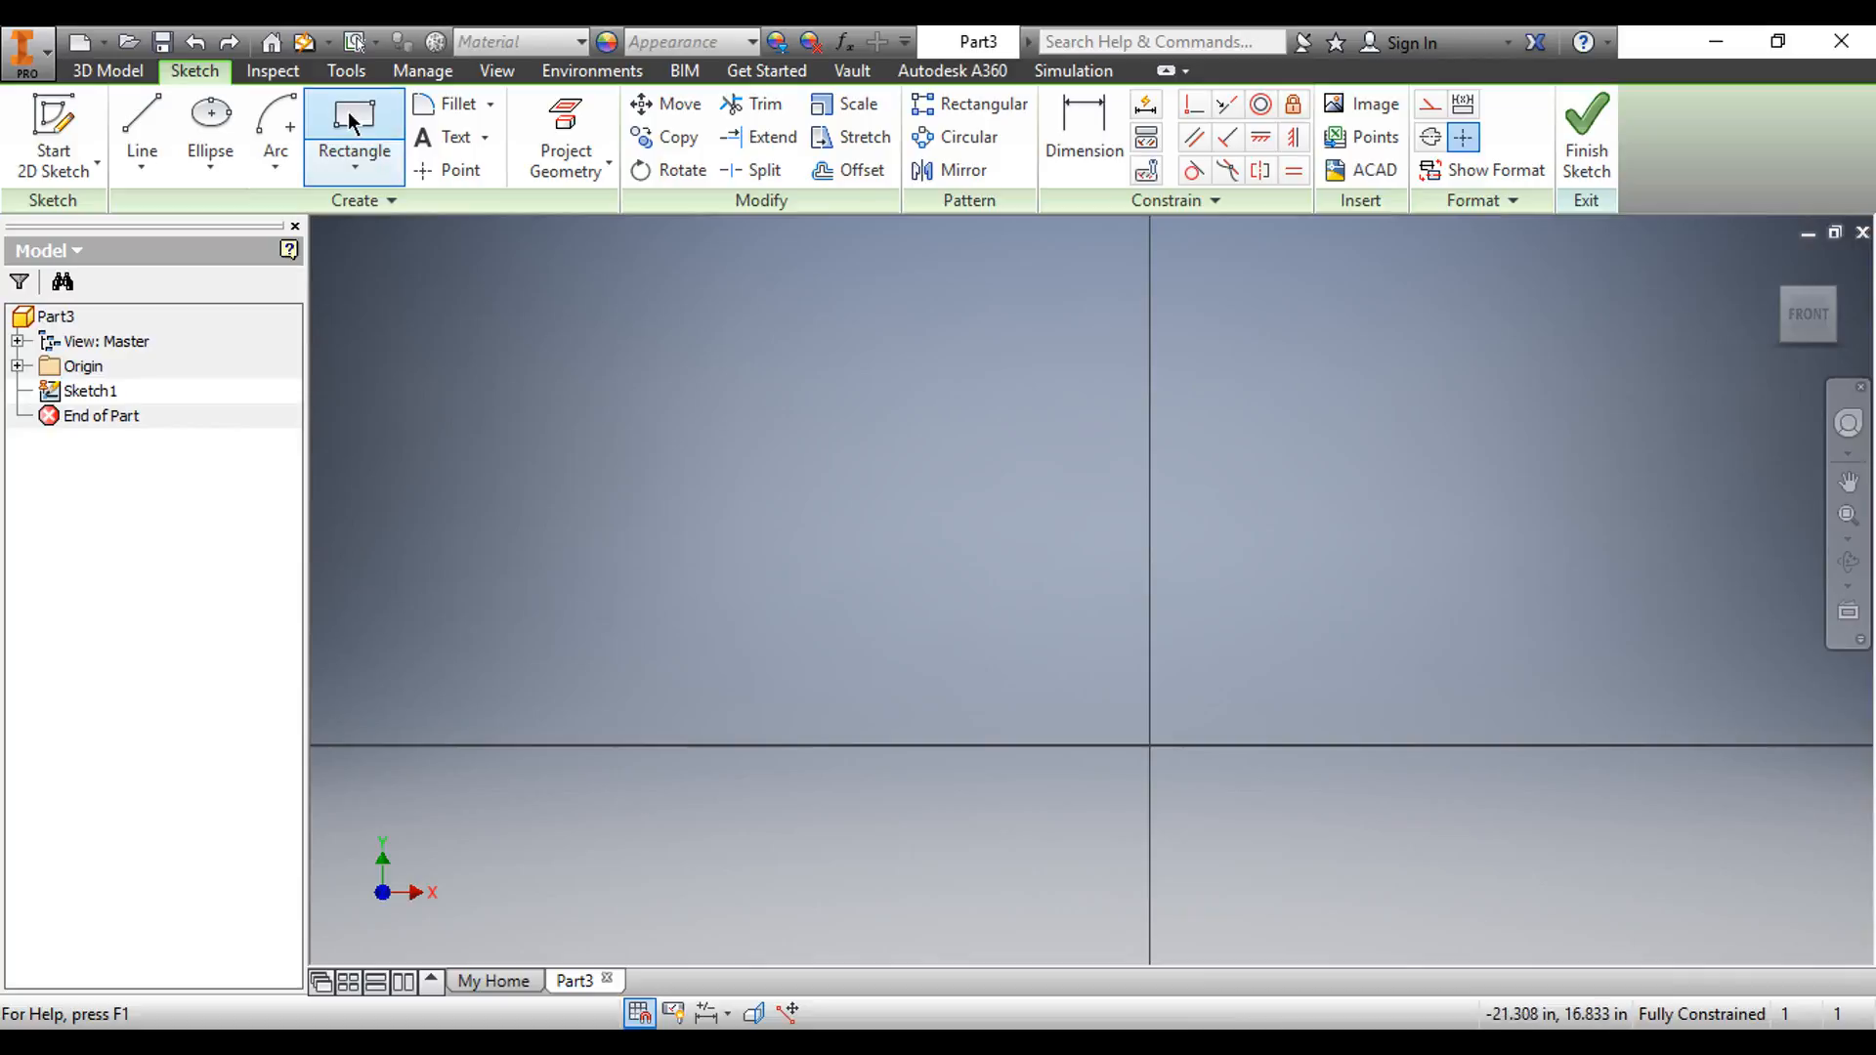
# - Draw a two-point rectangle from the origin, about 21 in wide and 10.4 in high, and undo it
pyautogui.click(354, 166)
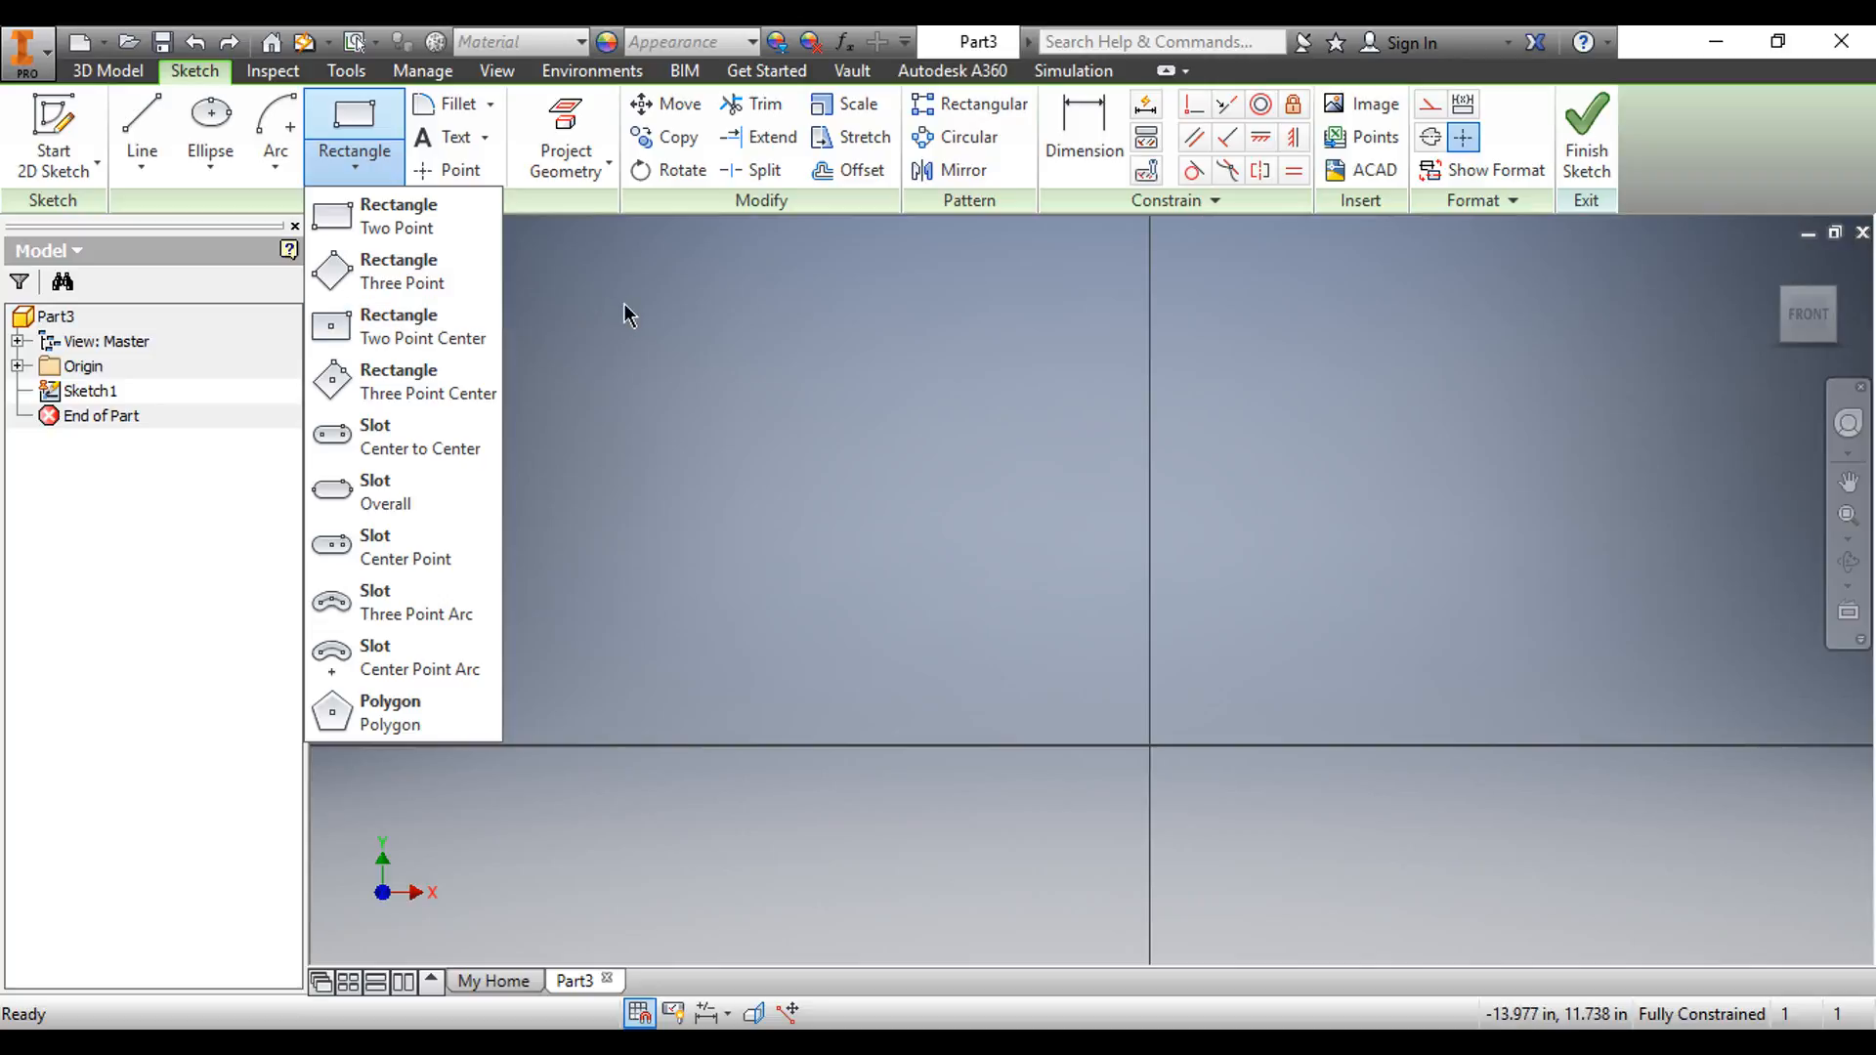
pyautogui.click(430, 227)
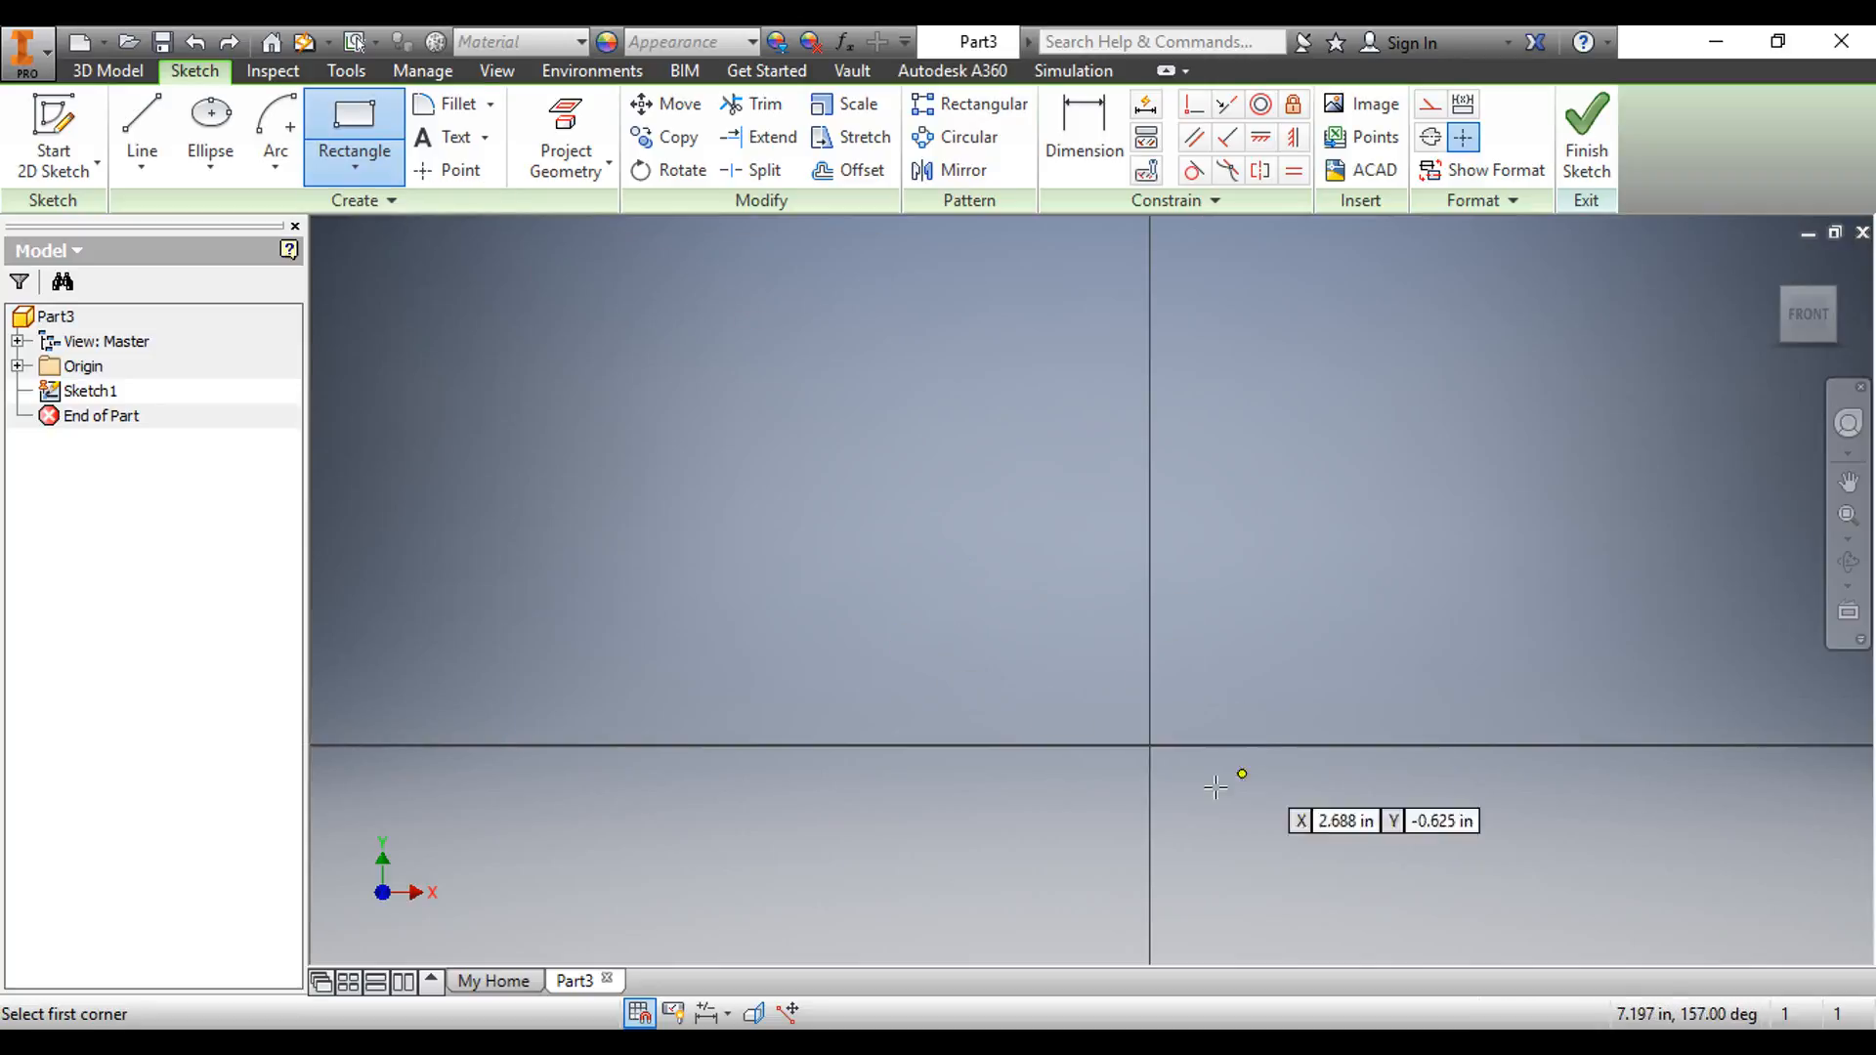
pyautogui.click(1149, 744)
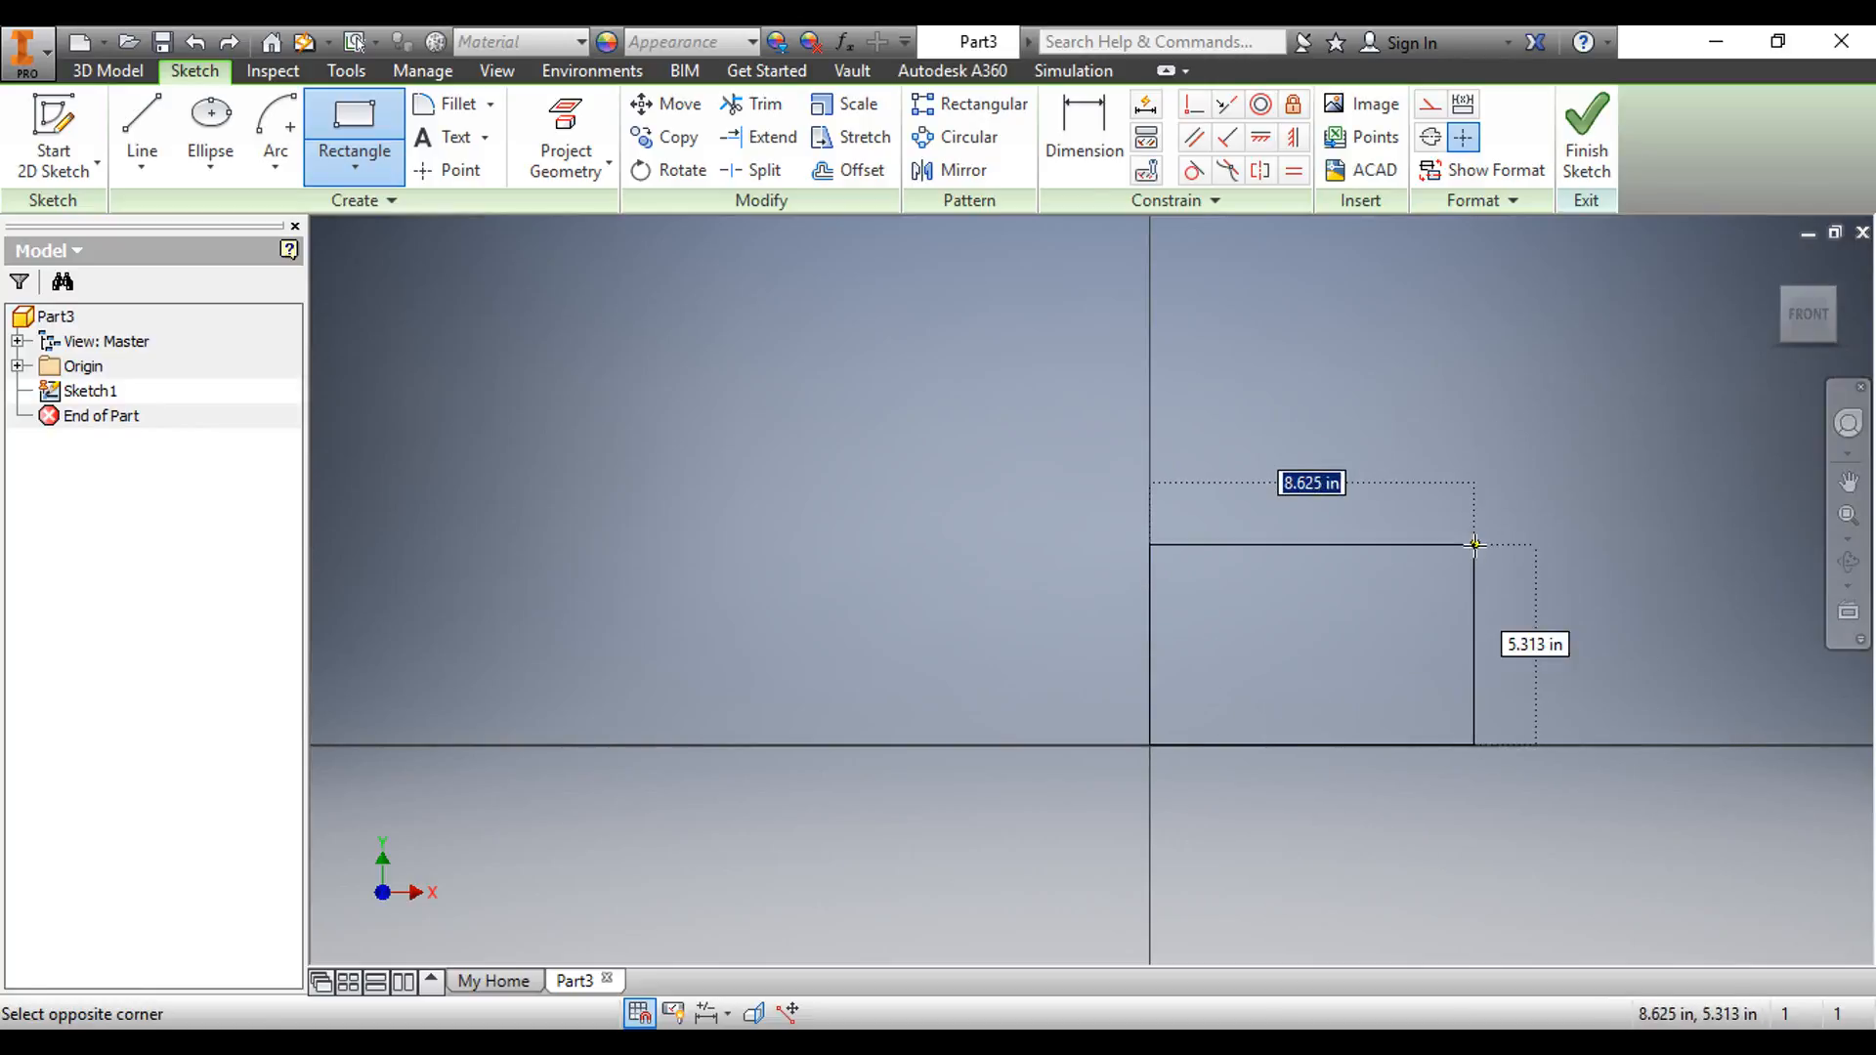
pyautogui.moveTo(1500, 545); pyautogui.dragTo(978, 576, button='middle')
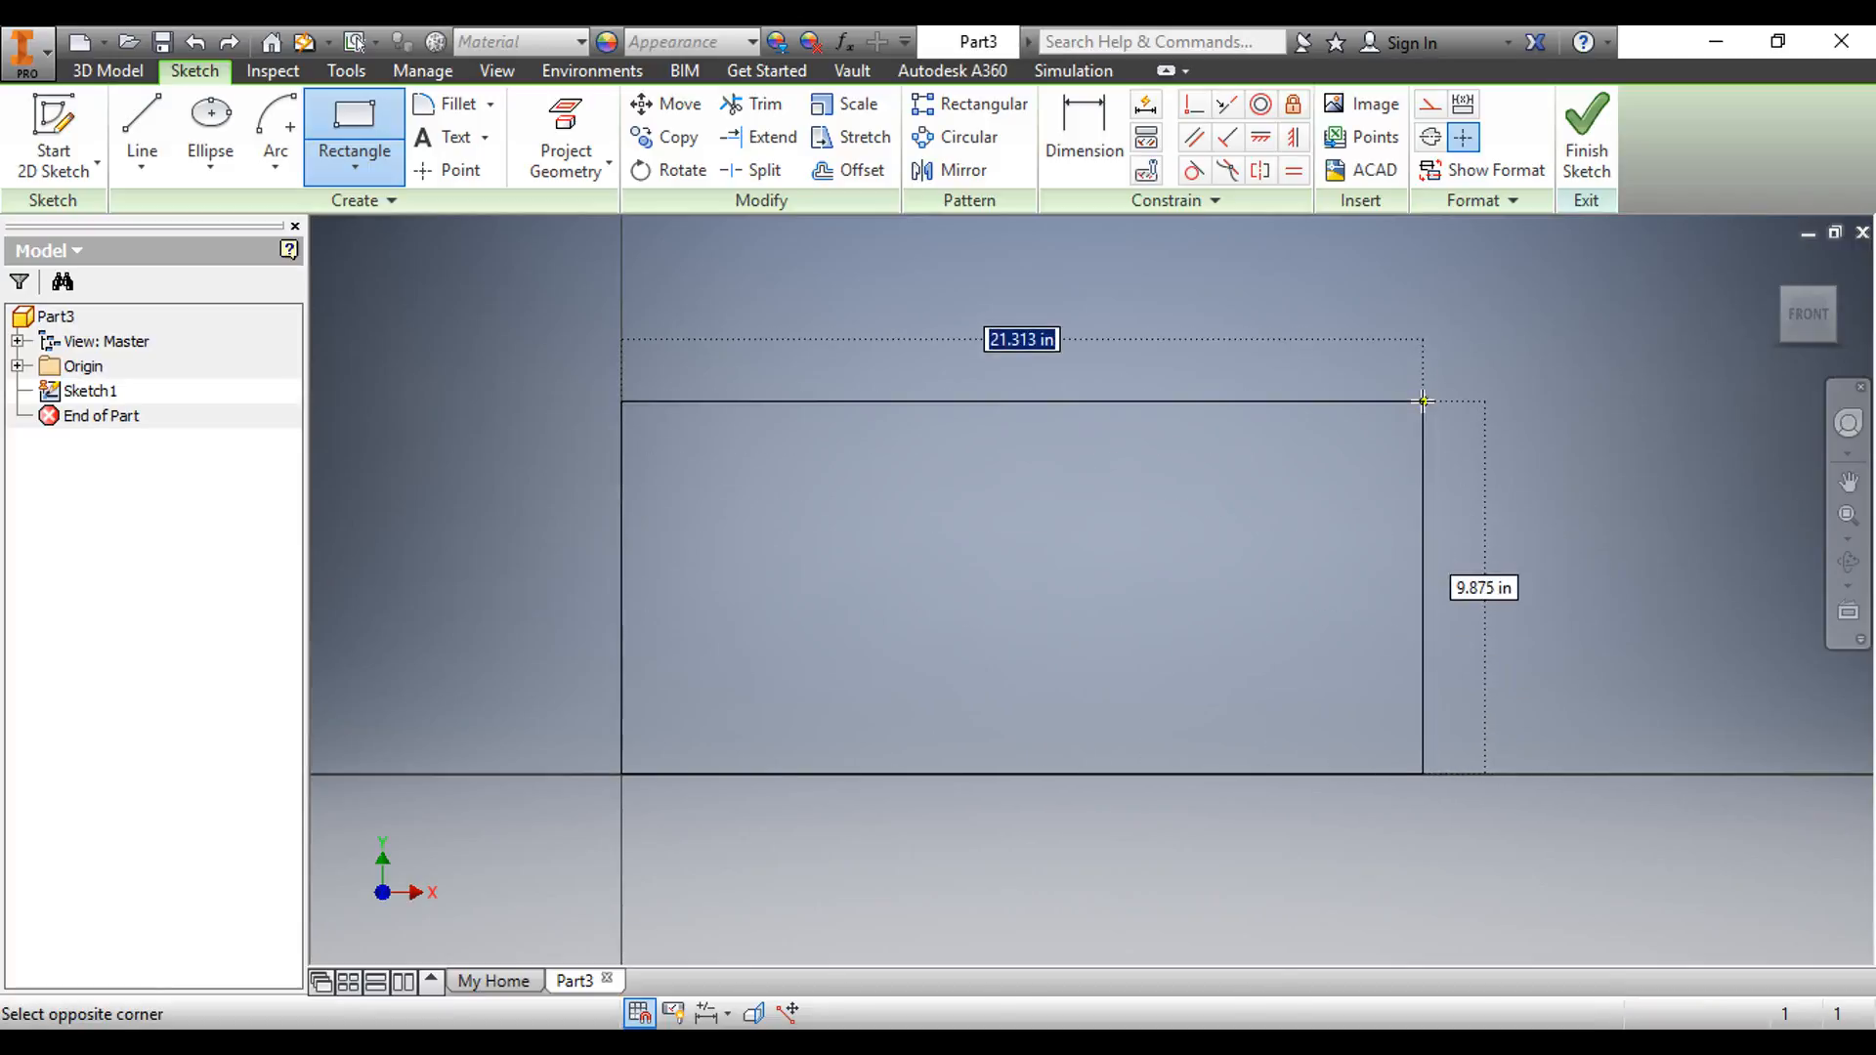
pyautogui.click(1420, 381)
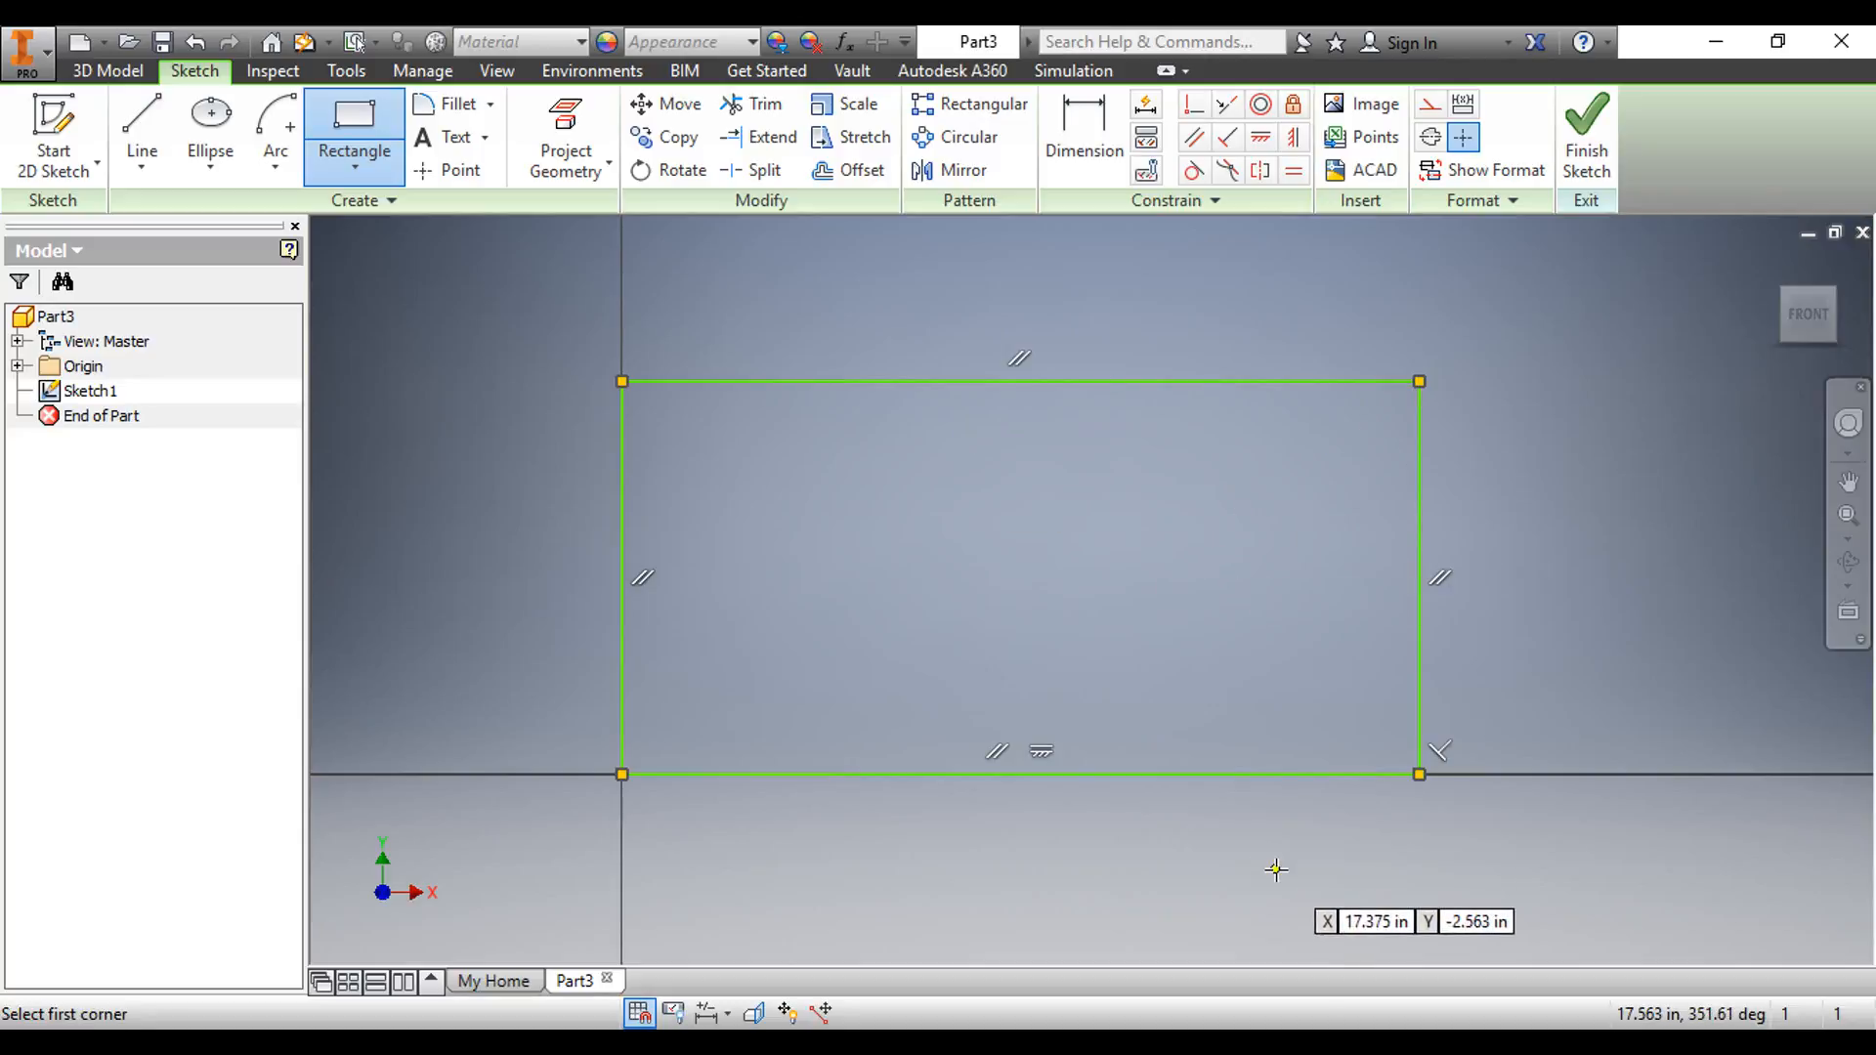
pyautogui.press('Escape')
pyautogui.hotkey('ctrl', 'z')
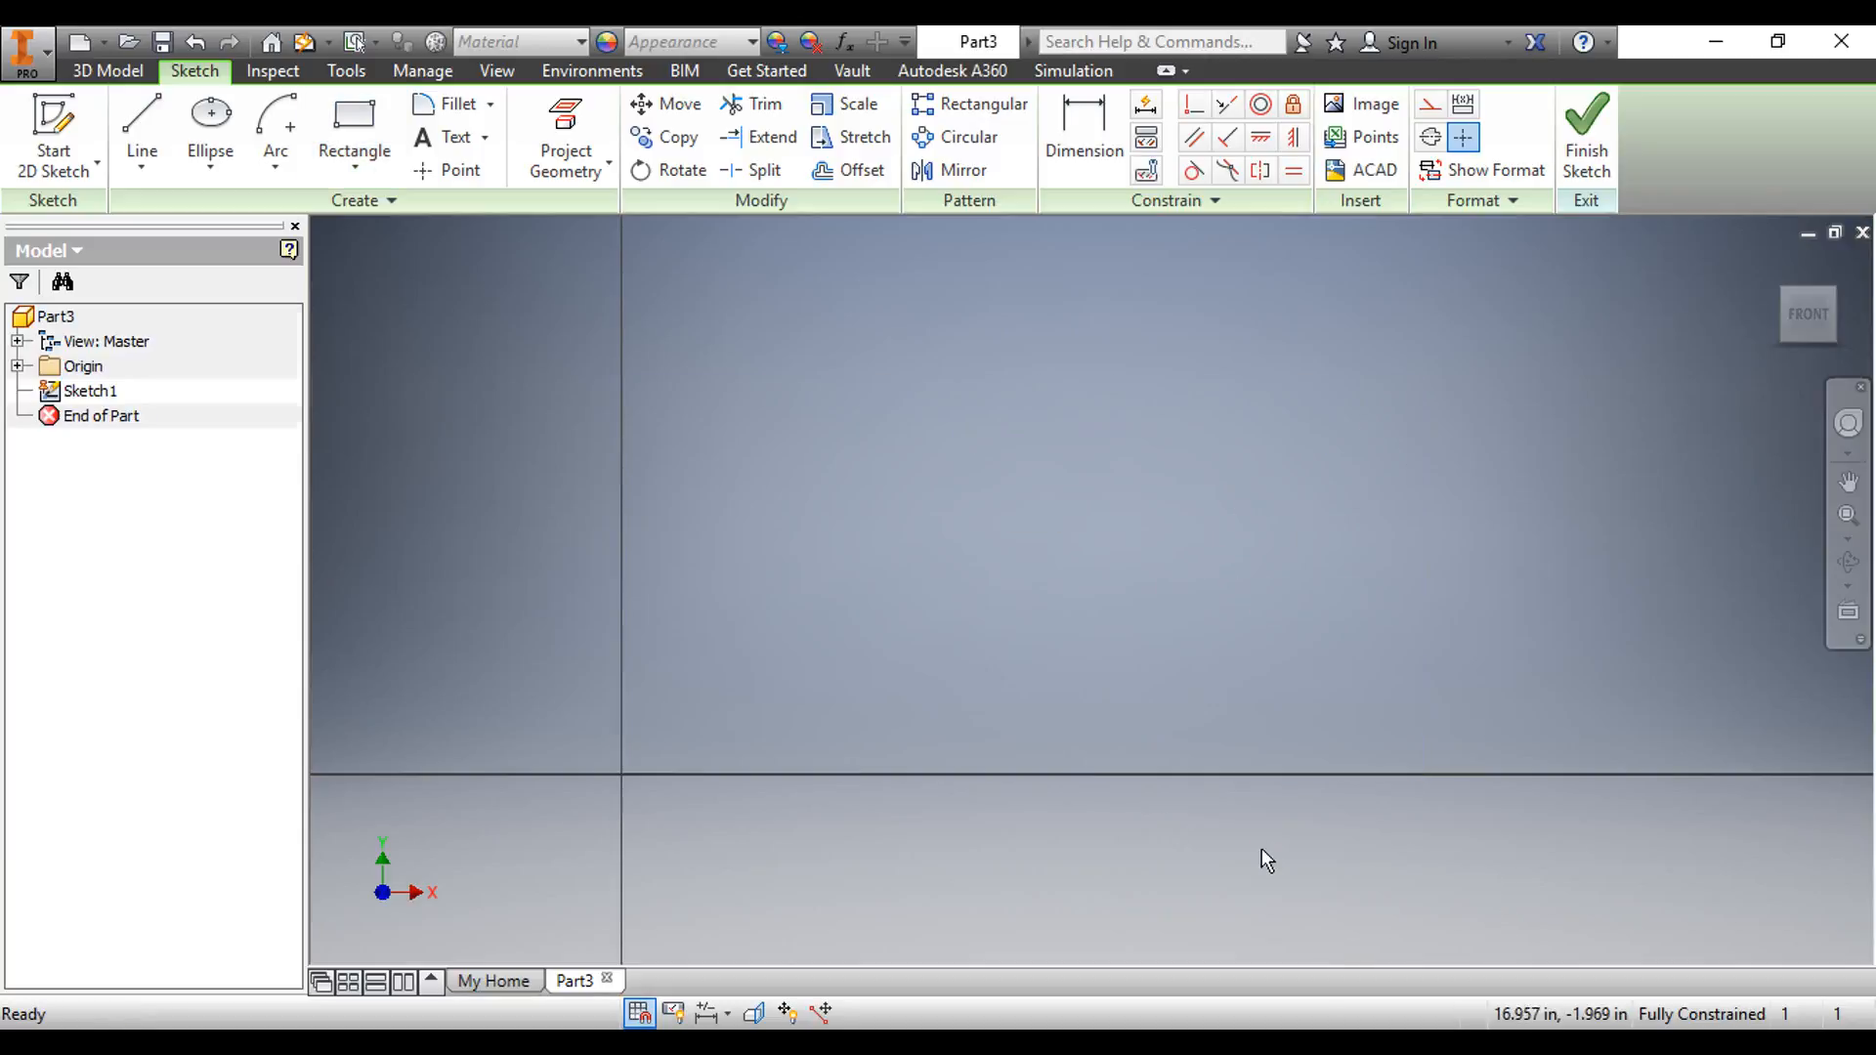
# - Draw a three-point rectangle from the origin with a vertical 9 in side and a width of 10 in, and undo it
pyautogui.click(380, 166)
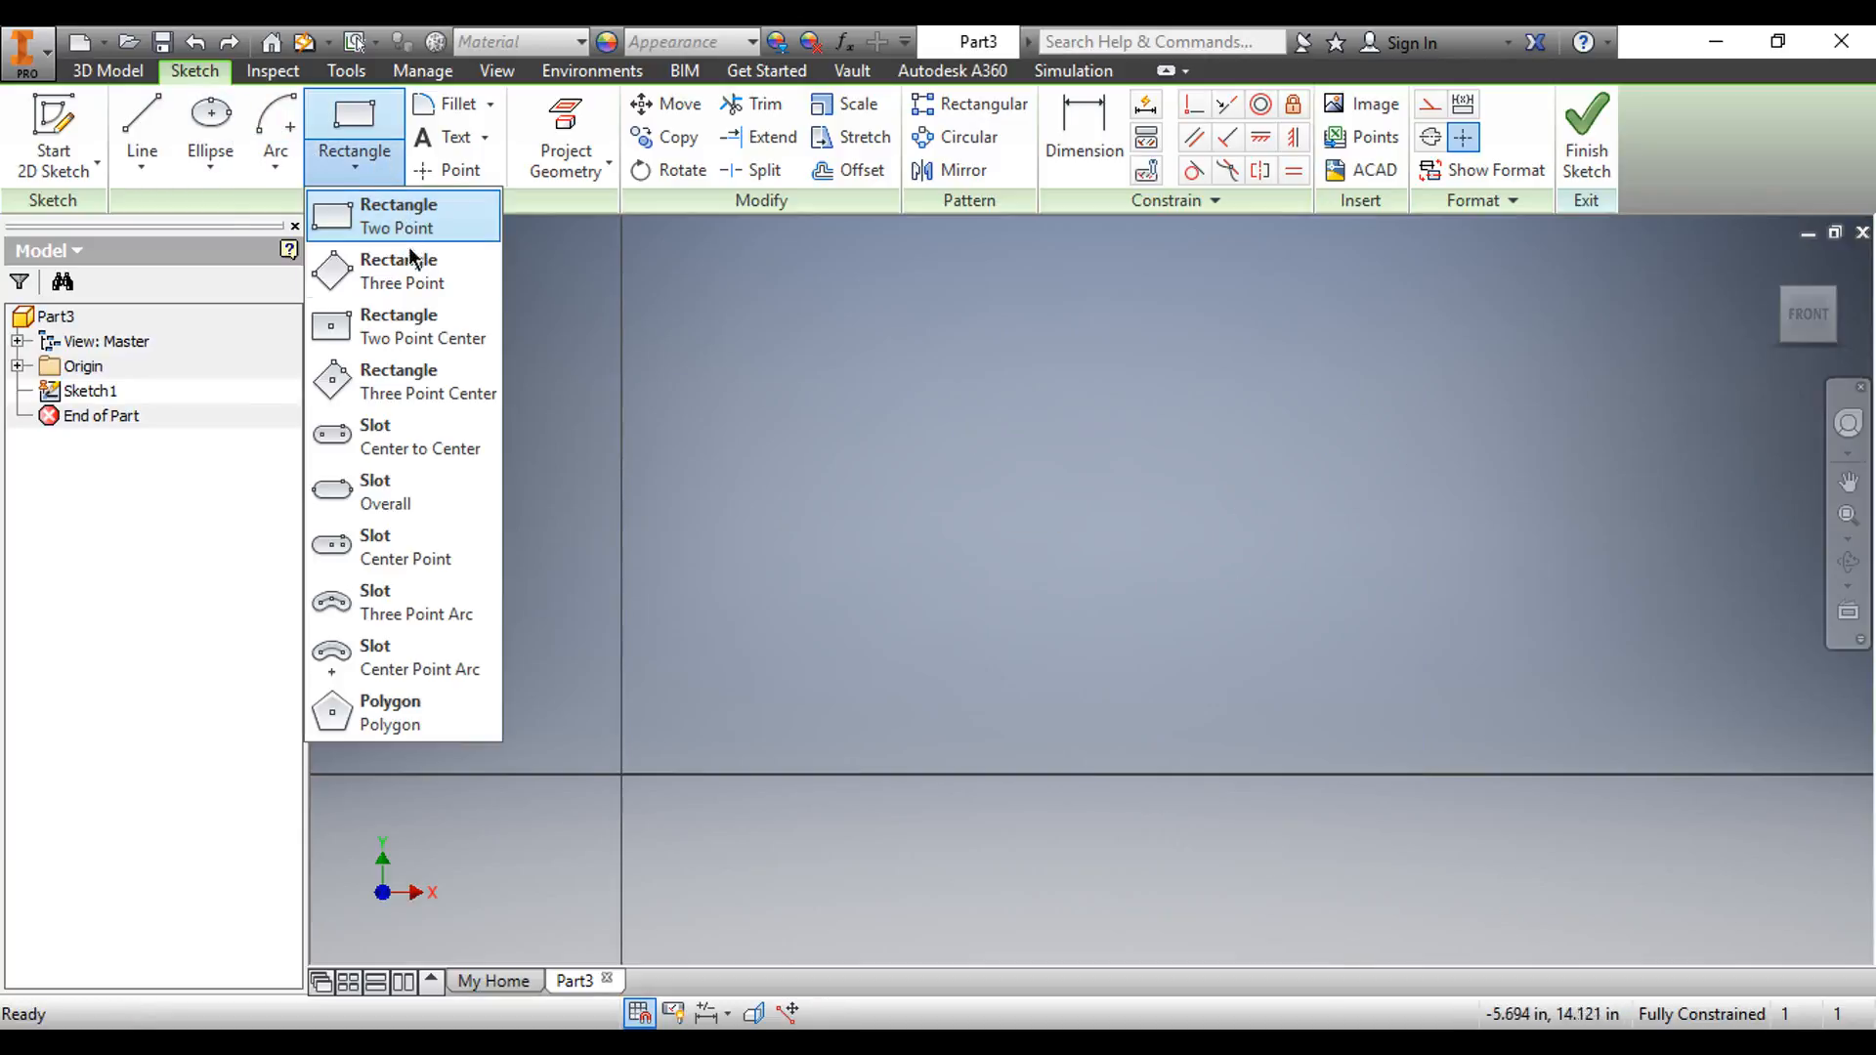
pyautogui.click(427, 282)
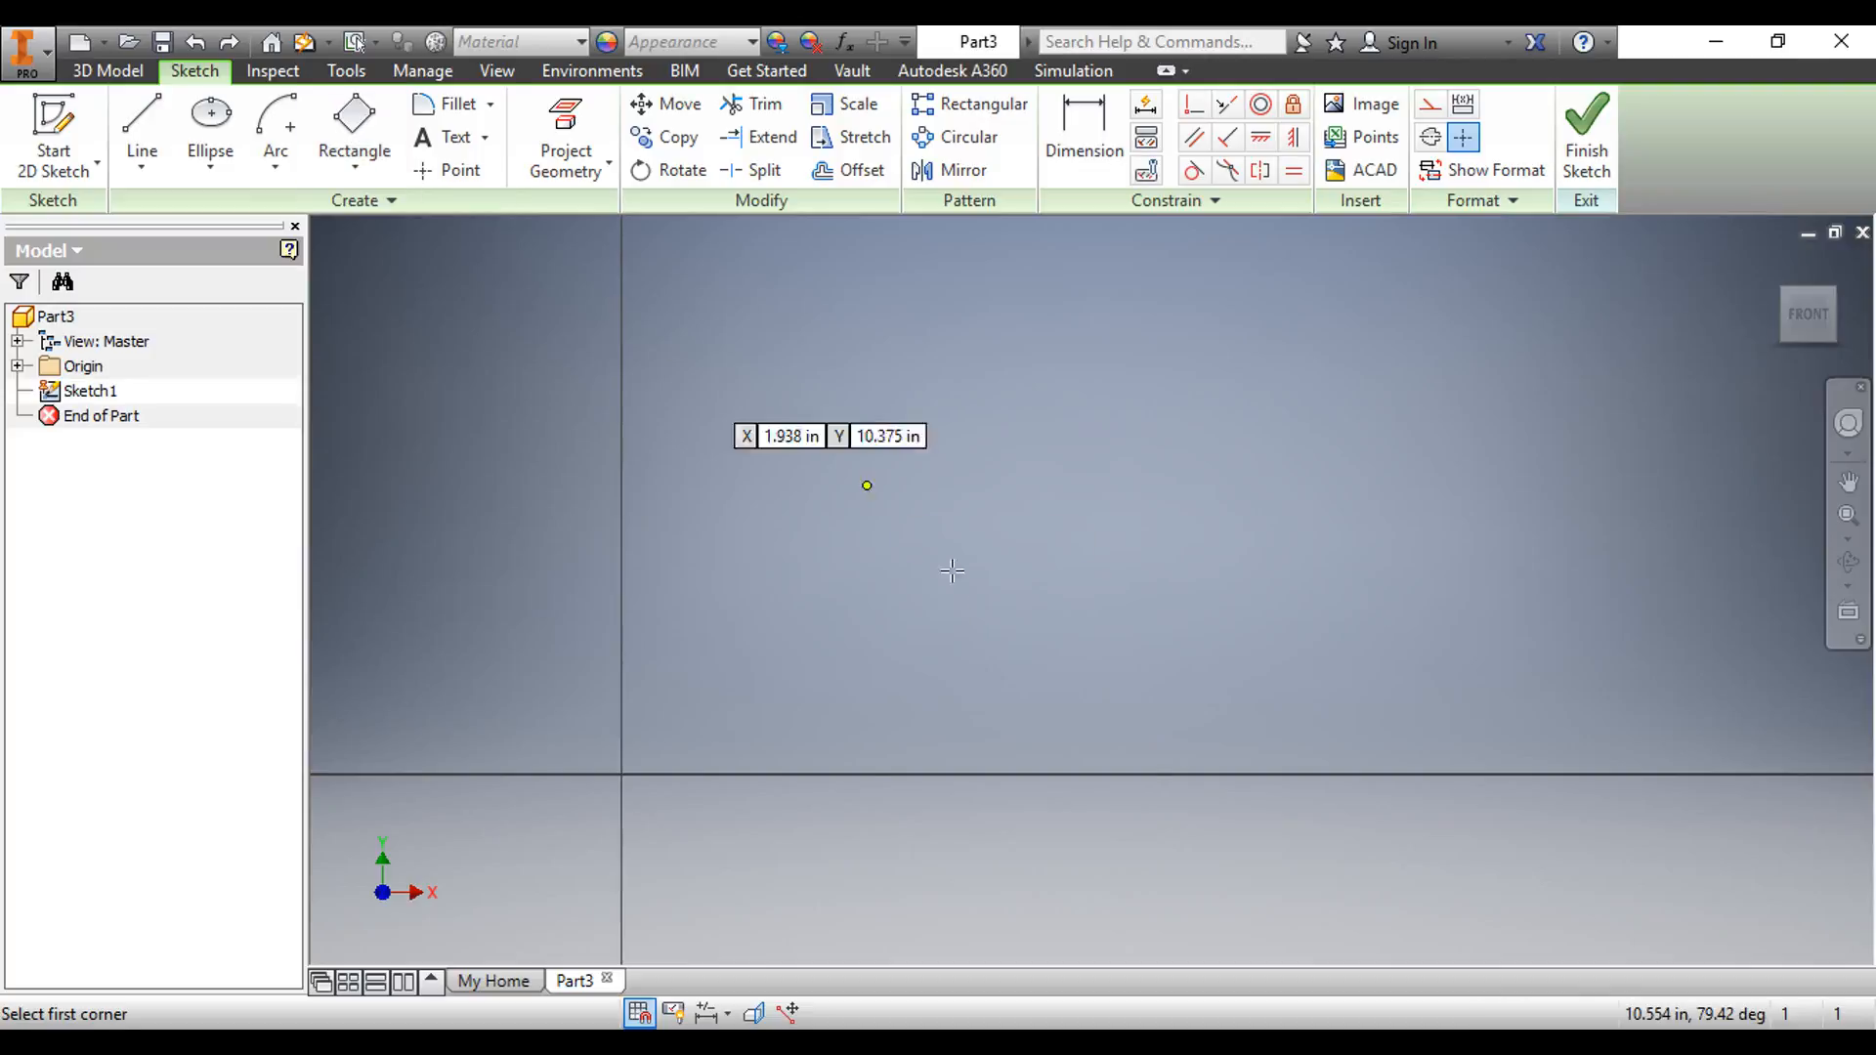
pyautogui.click(621, 773)
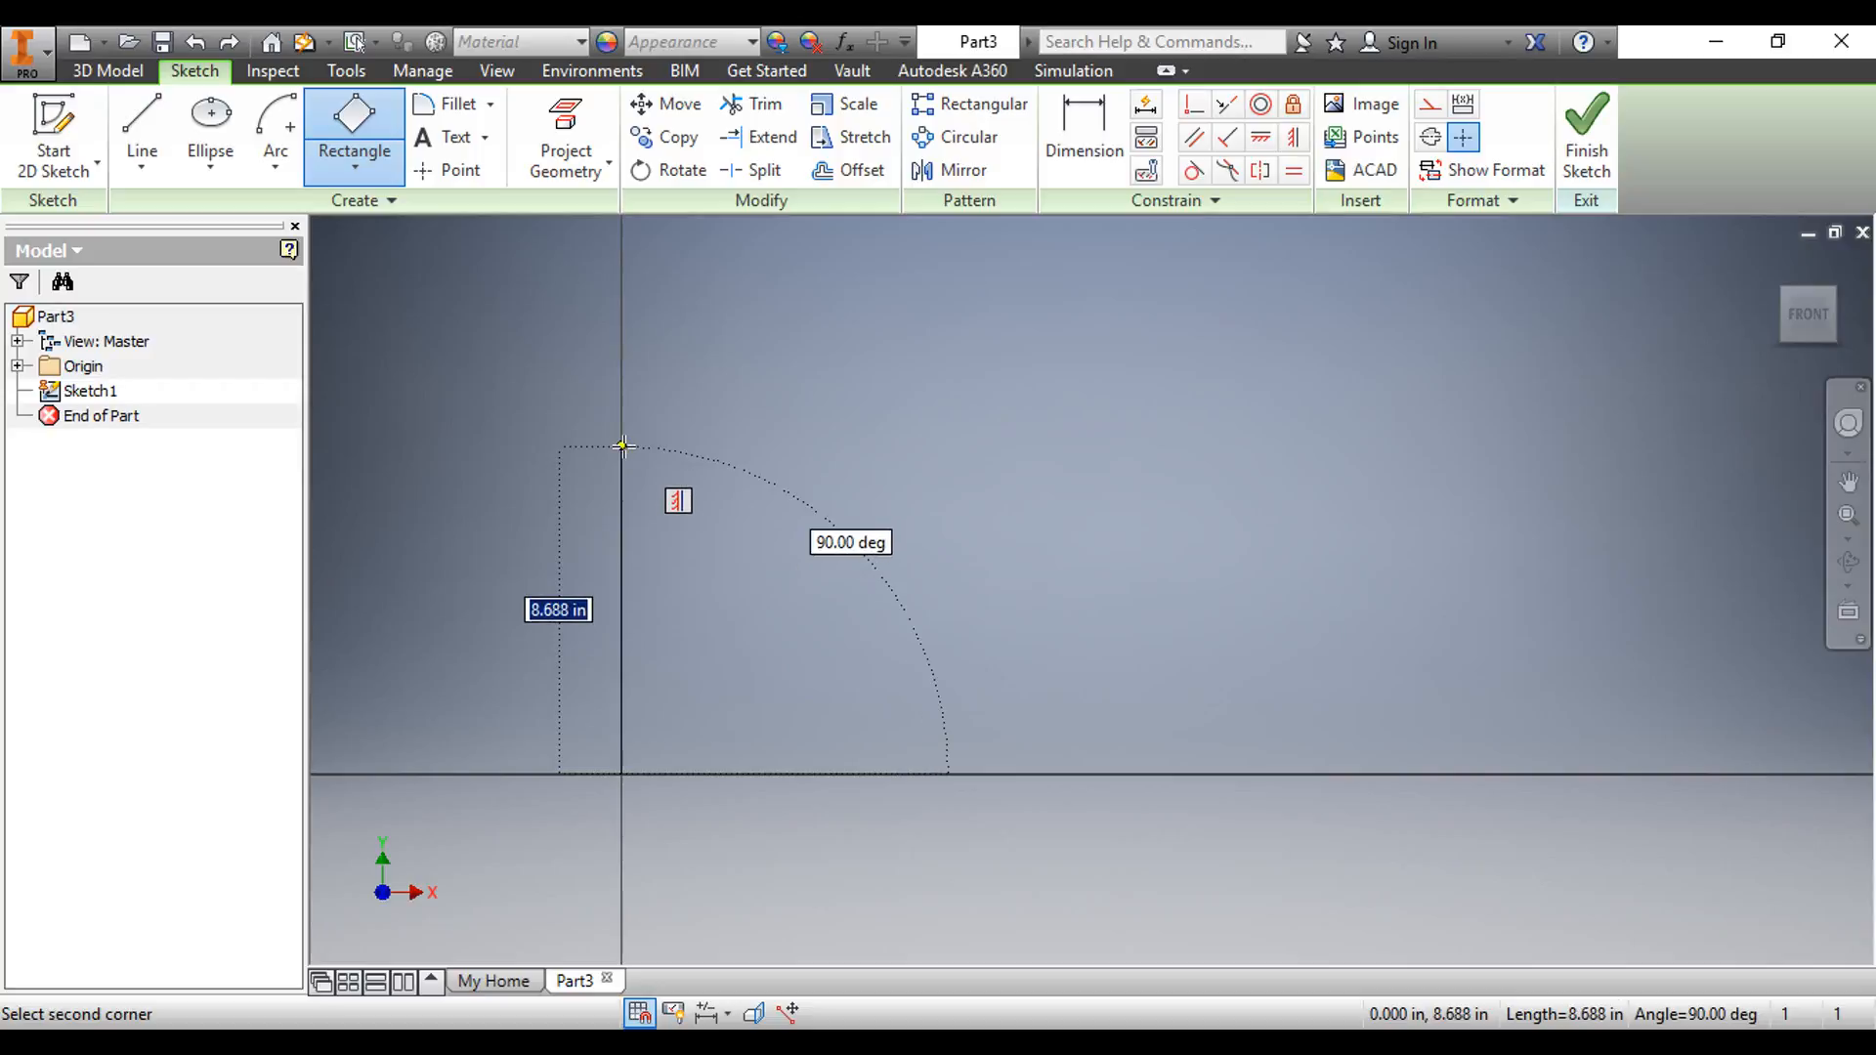
pyautogui.write('9')
pyautogui.press('Tab')
pyautogui.press('Return')
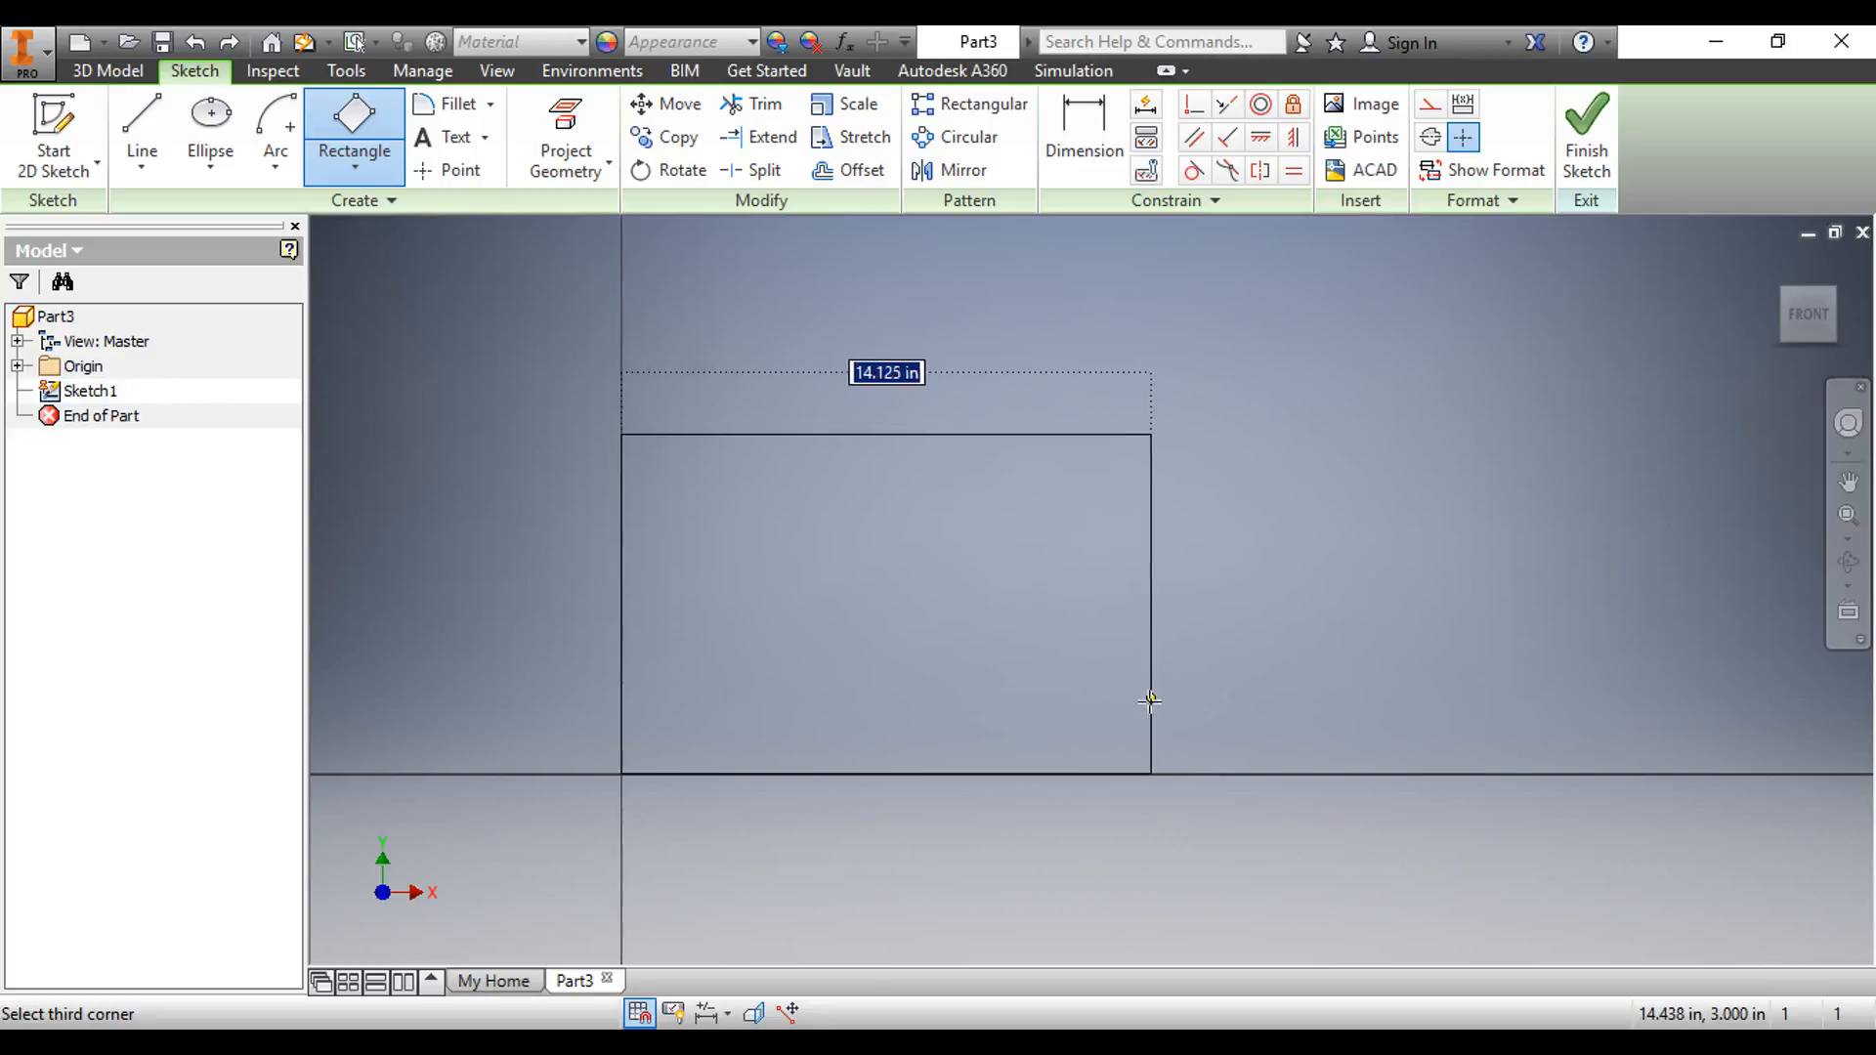
pyautogui.press('Return')
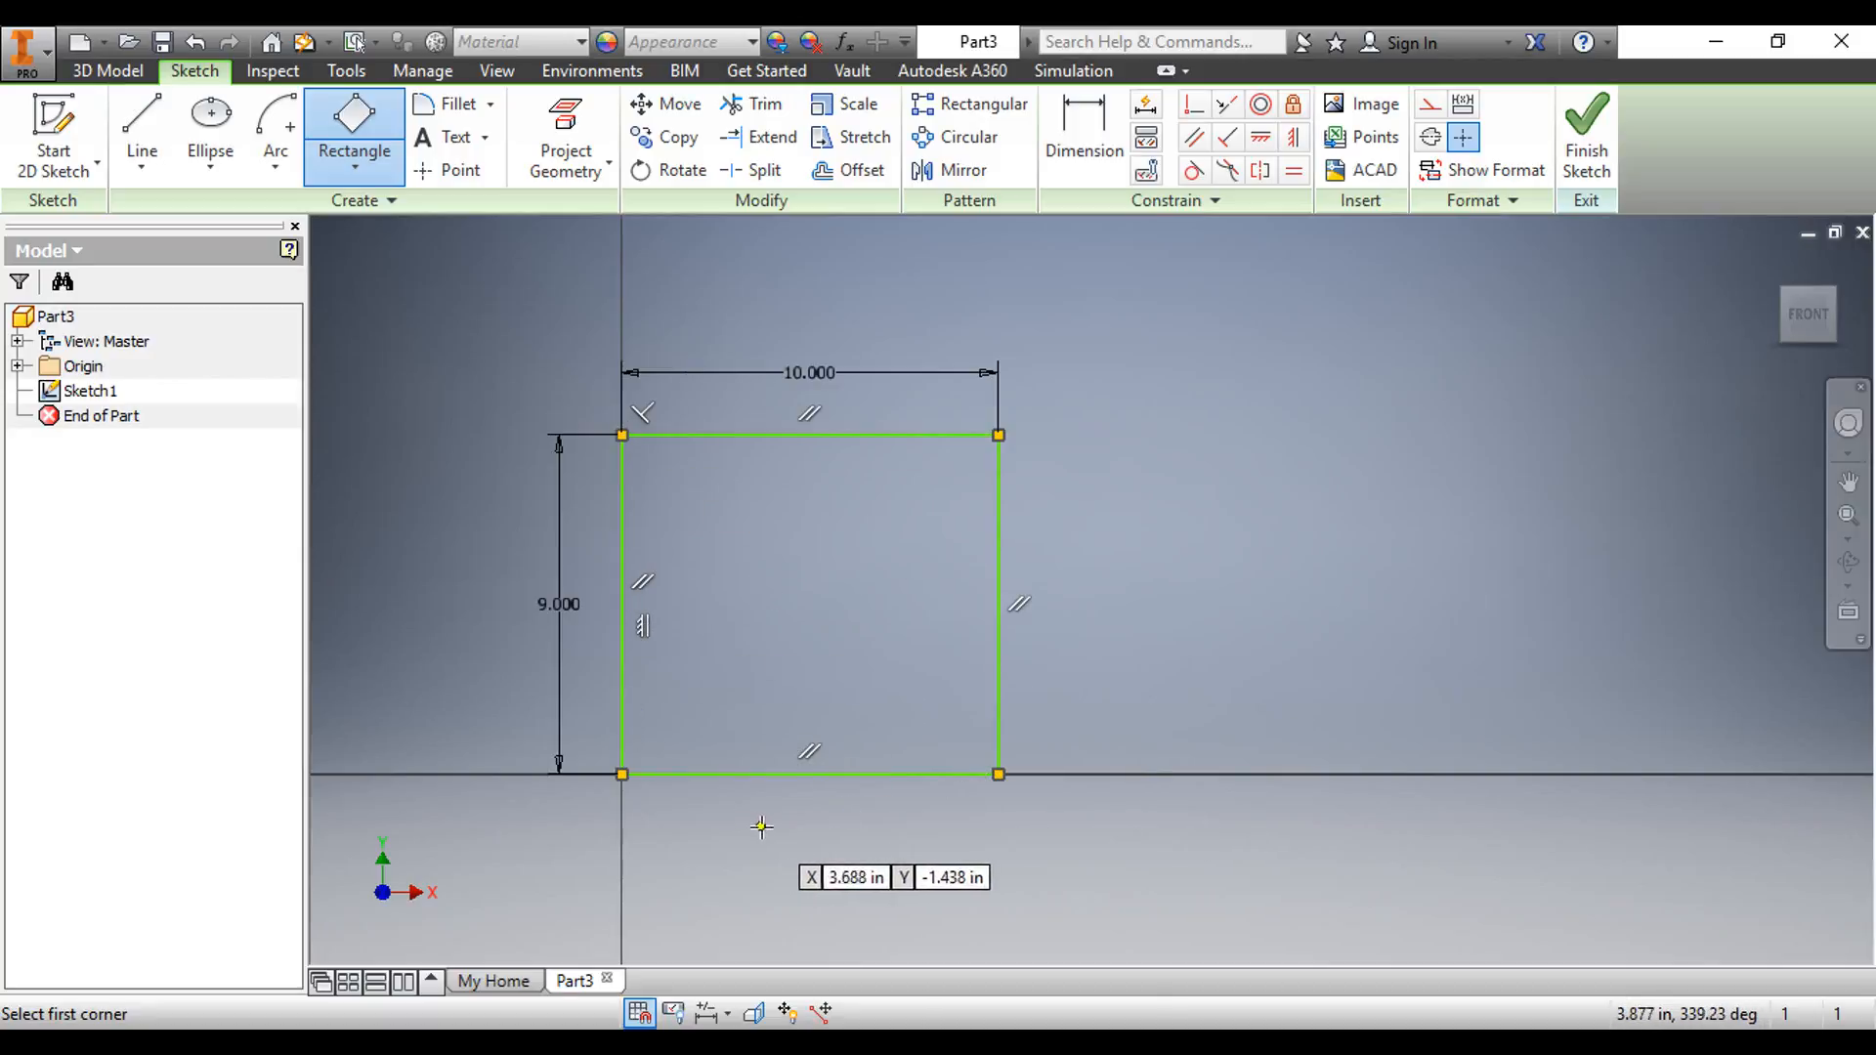
pyautogui.press('Escape')
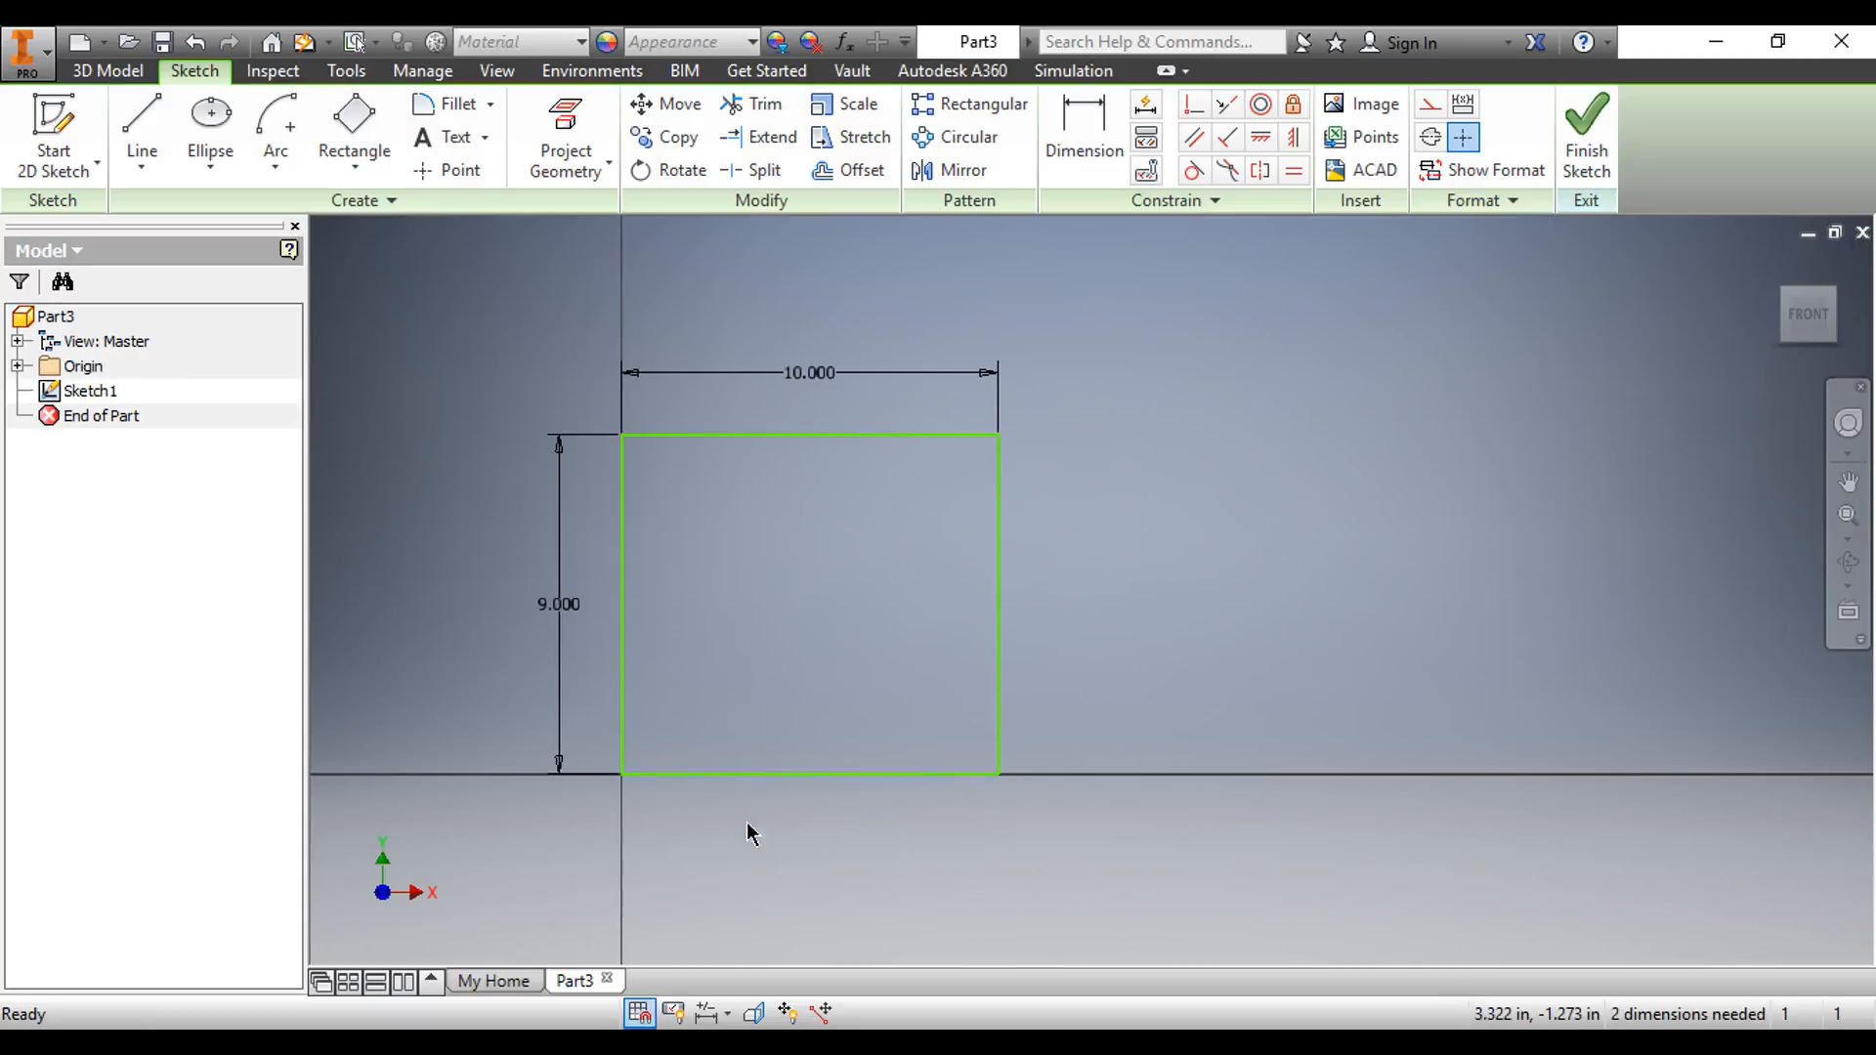
pyautogui.hotkey('ctrl', 'z')
# - Draw a two-point center rectangle centered on the origin, about 19 in wide and 9.8 in high, and undo it
pyautogui.click(355, 166)
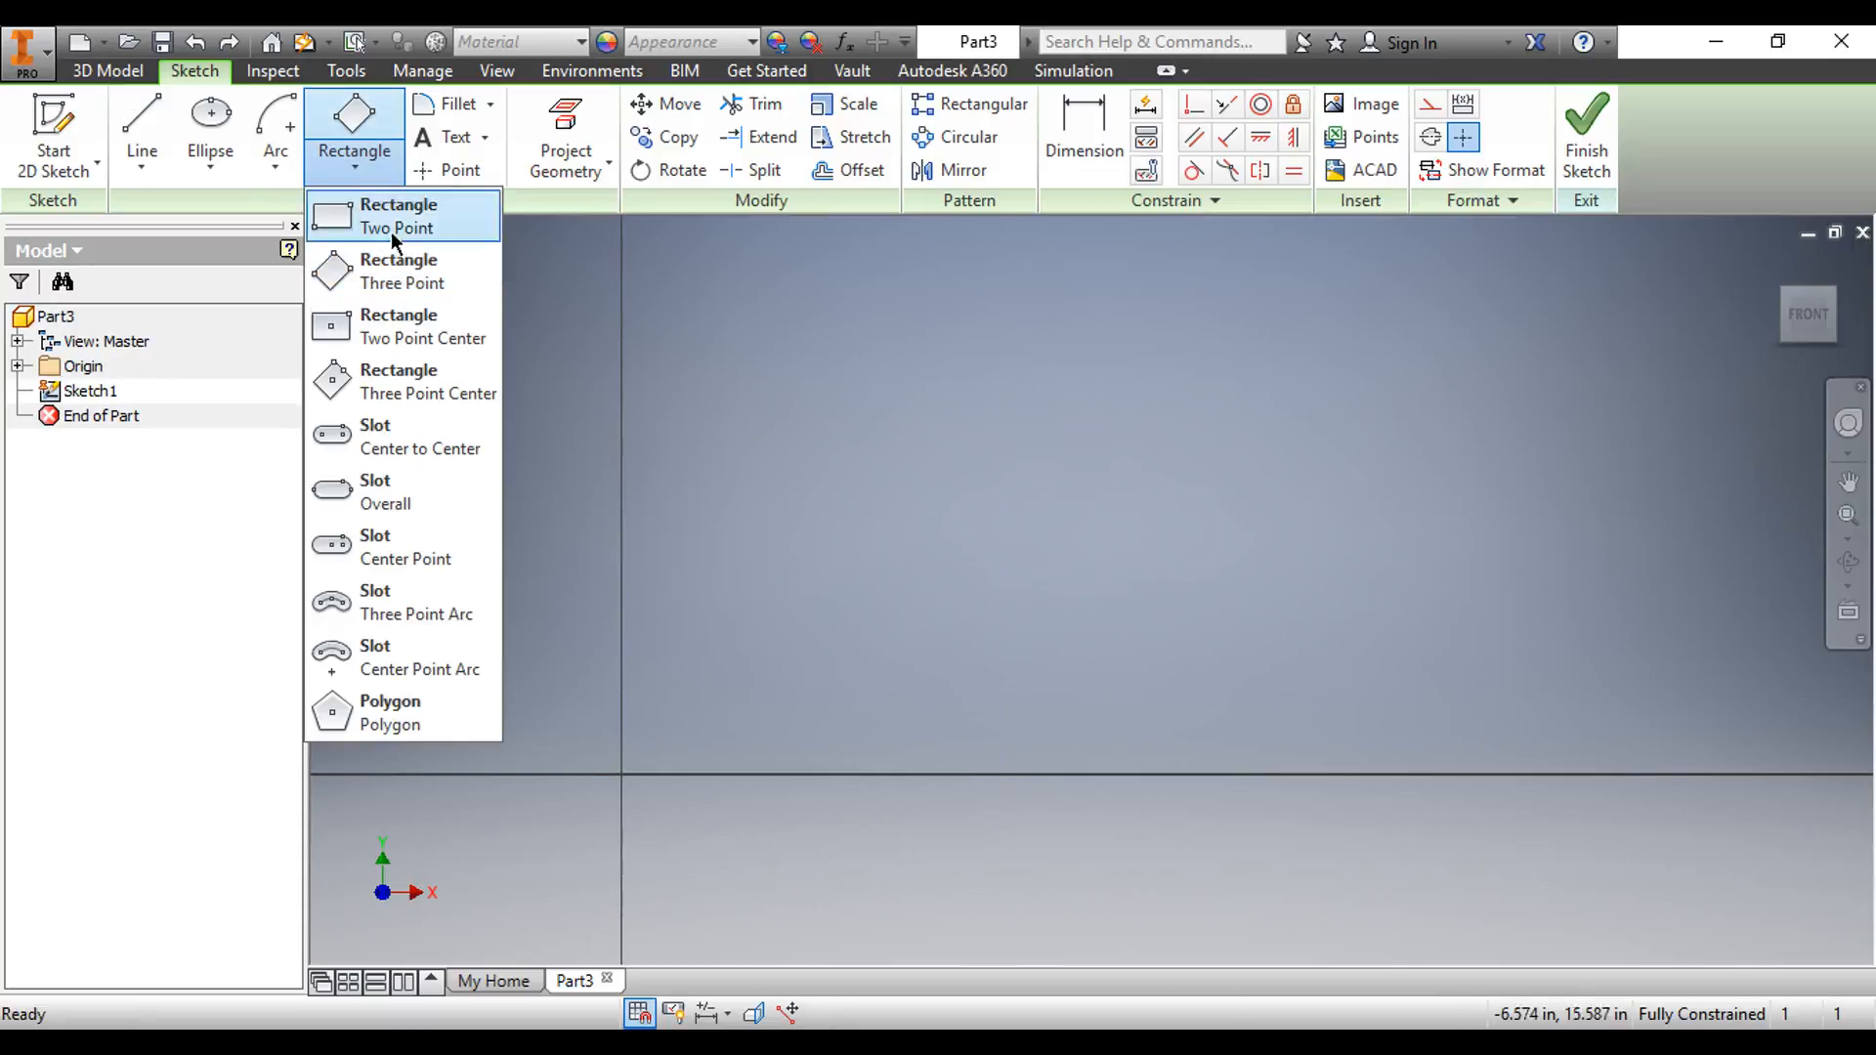
pyautogui.click(436, 333)
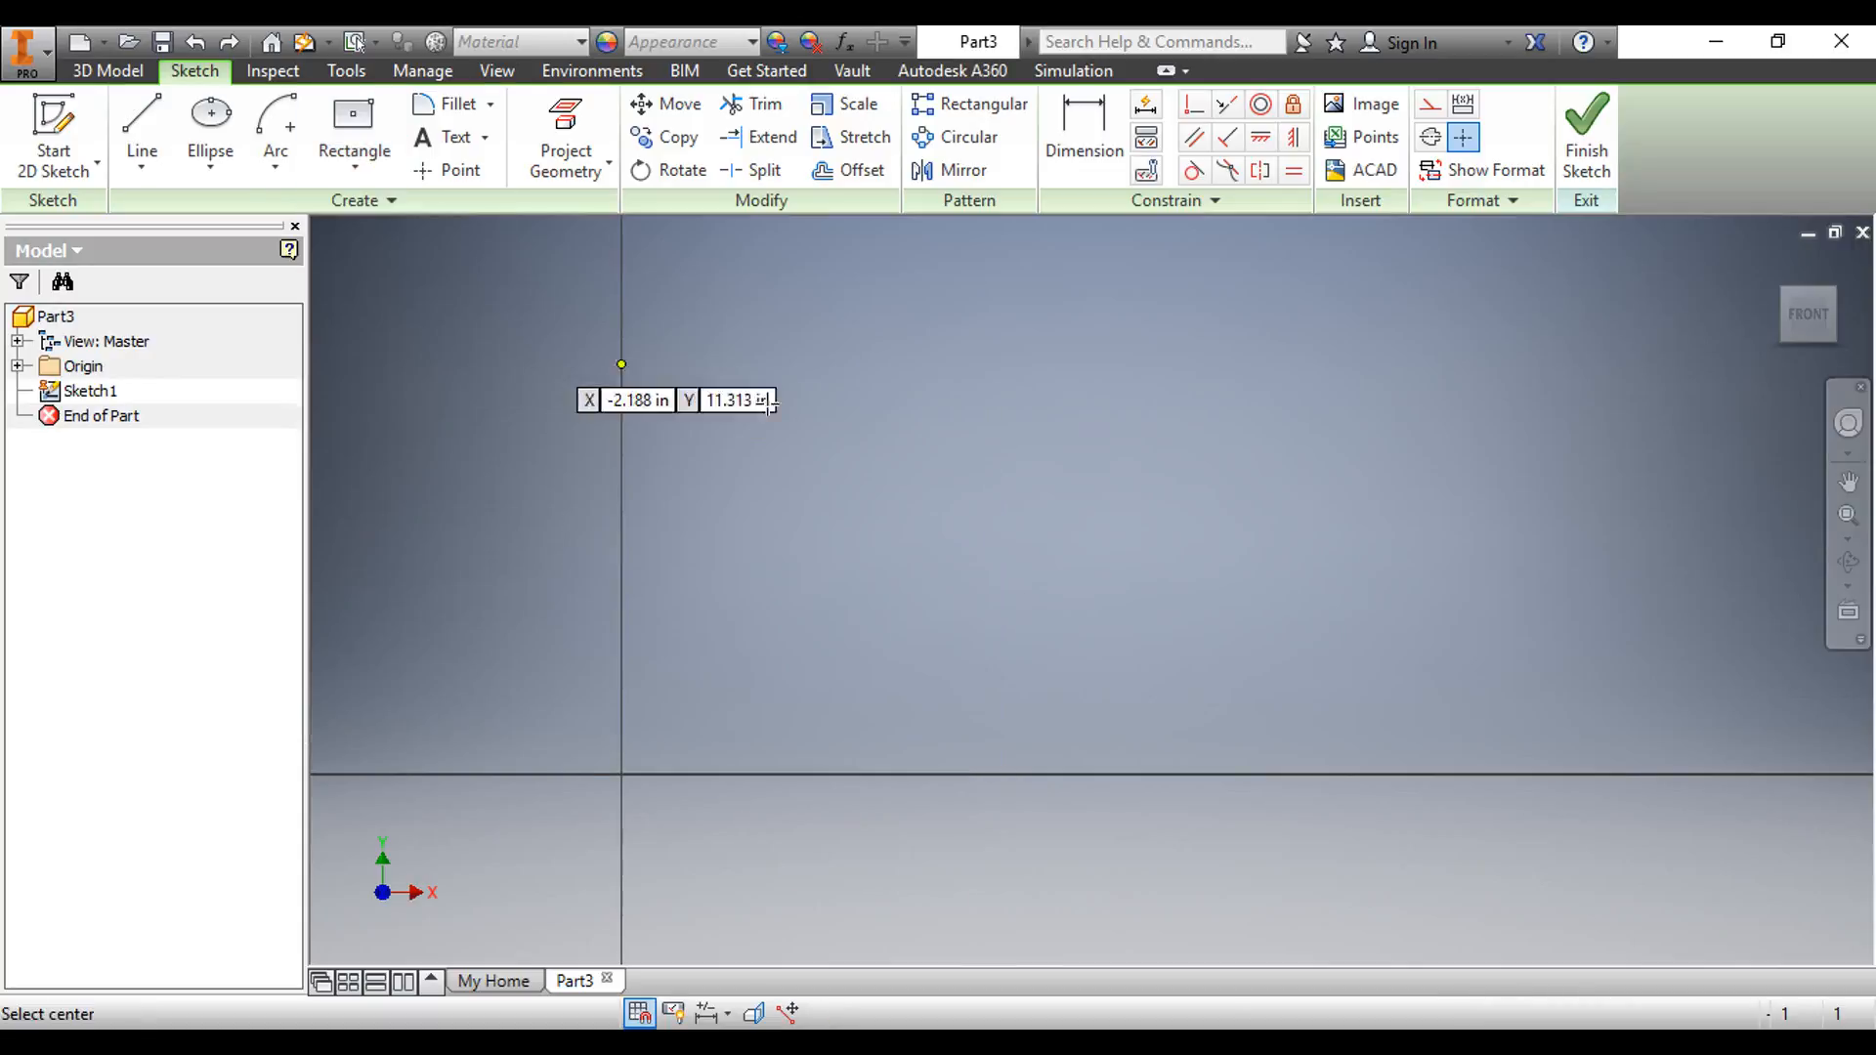
pyautogui.click(622, 774)
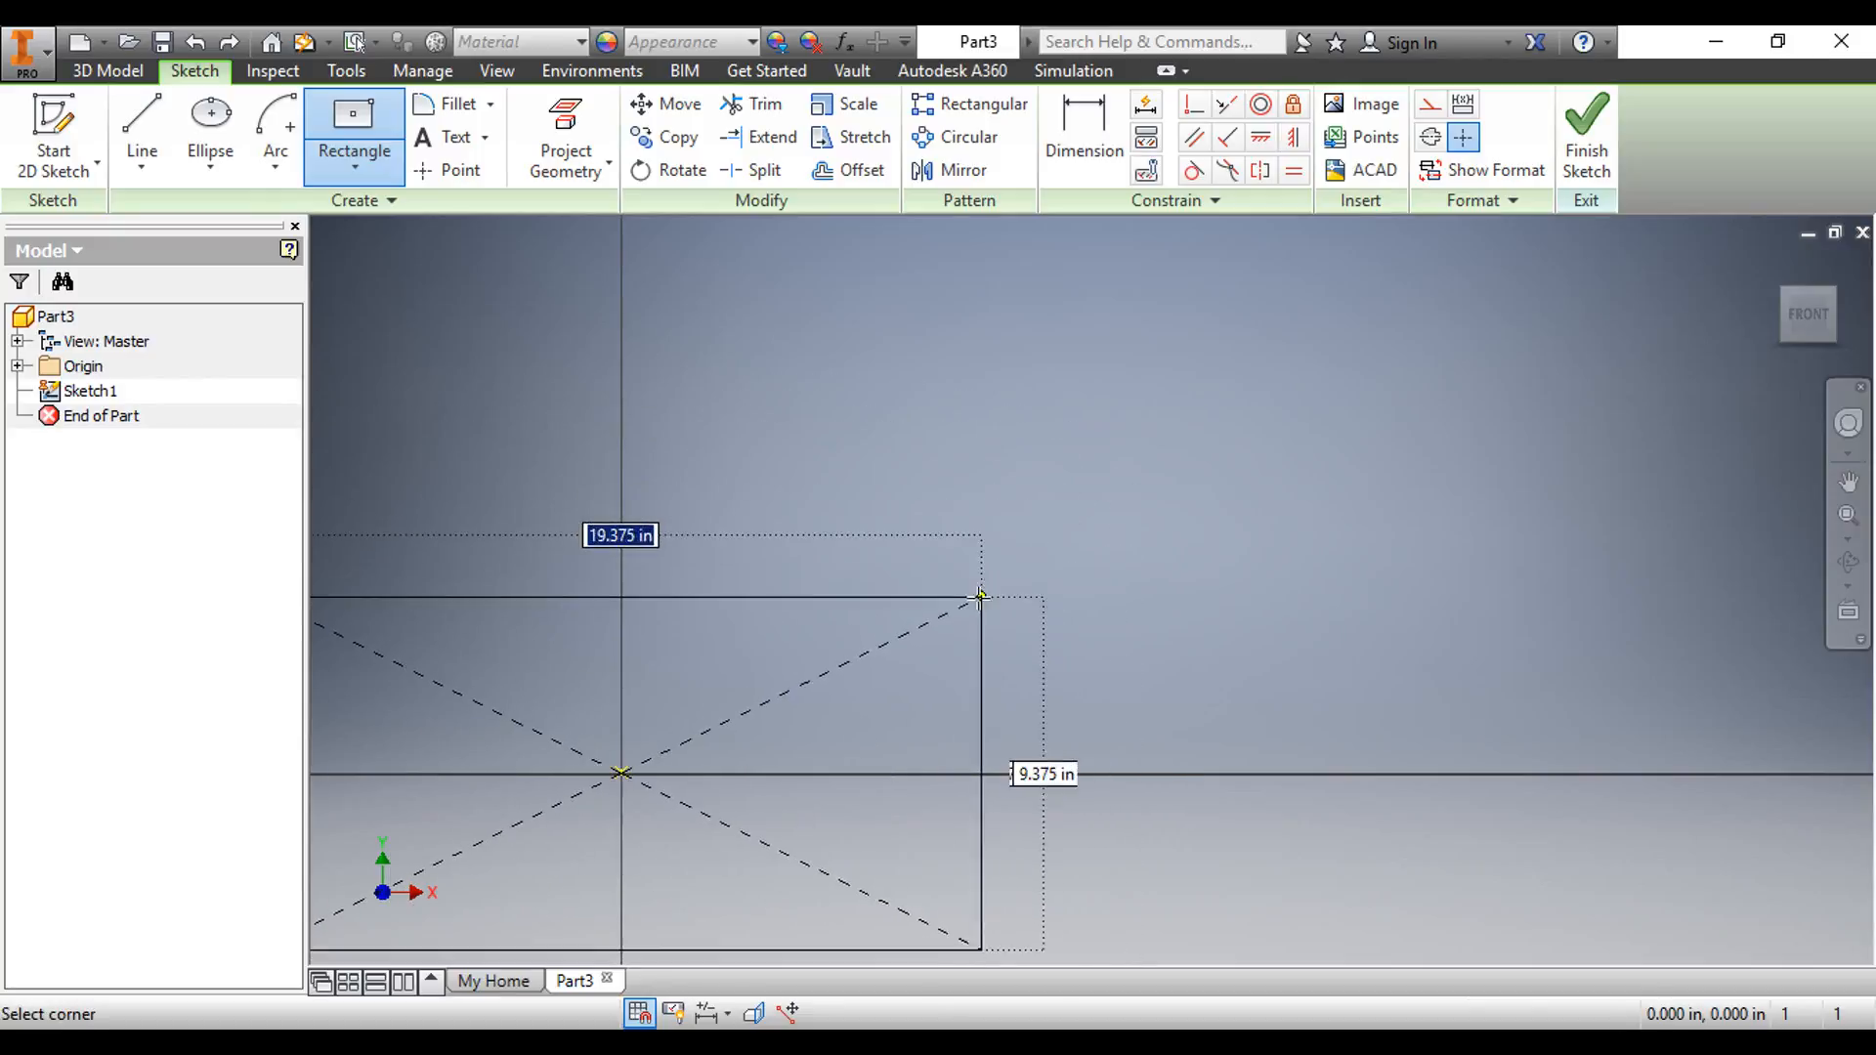
pyautogui.click(977, 590)
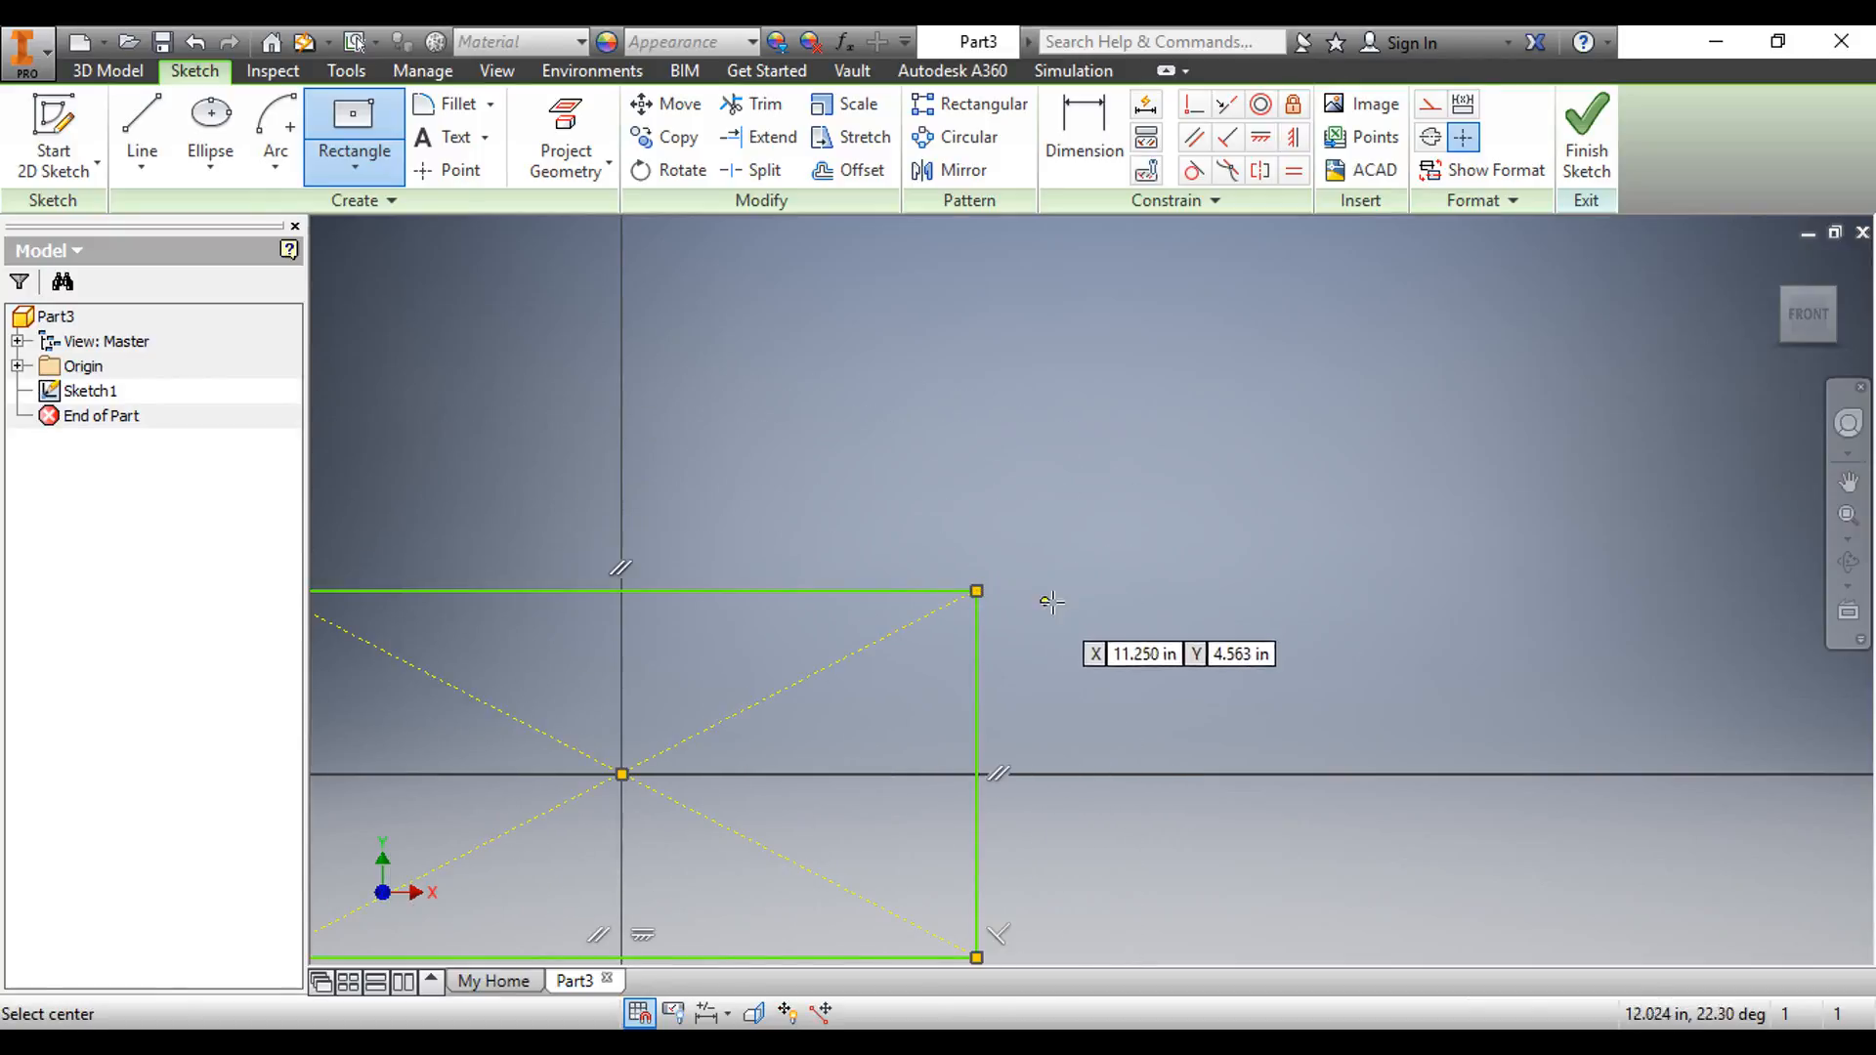
pyautogui.moveTo(1044, 590); pyautogui.dragTo(1348, 384, button='middle')
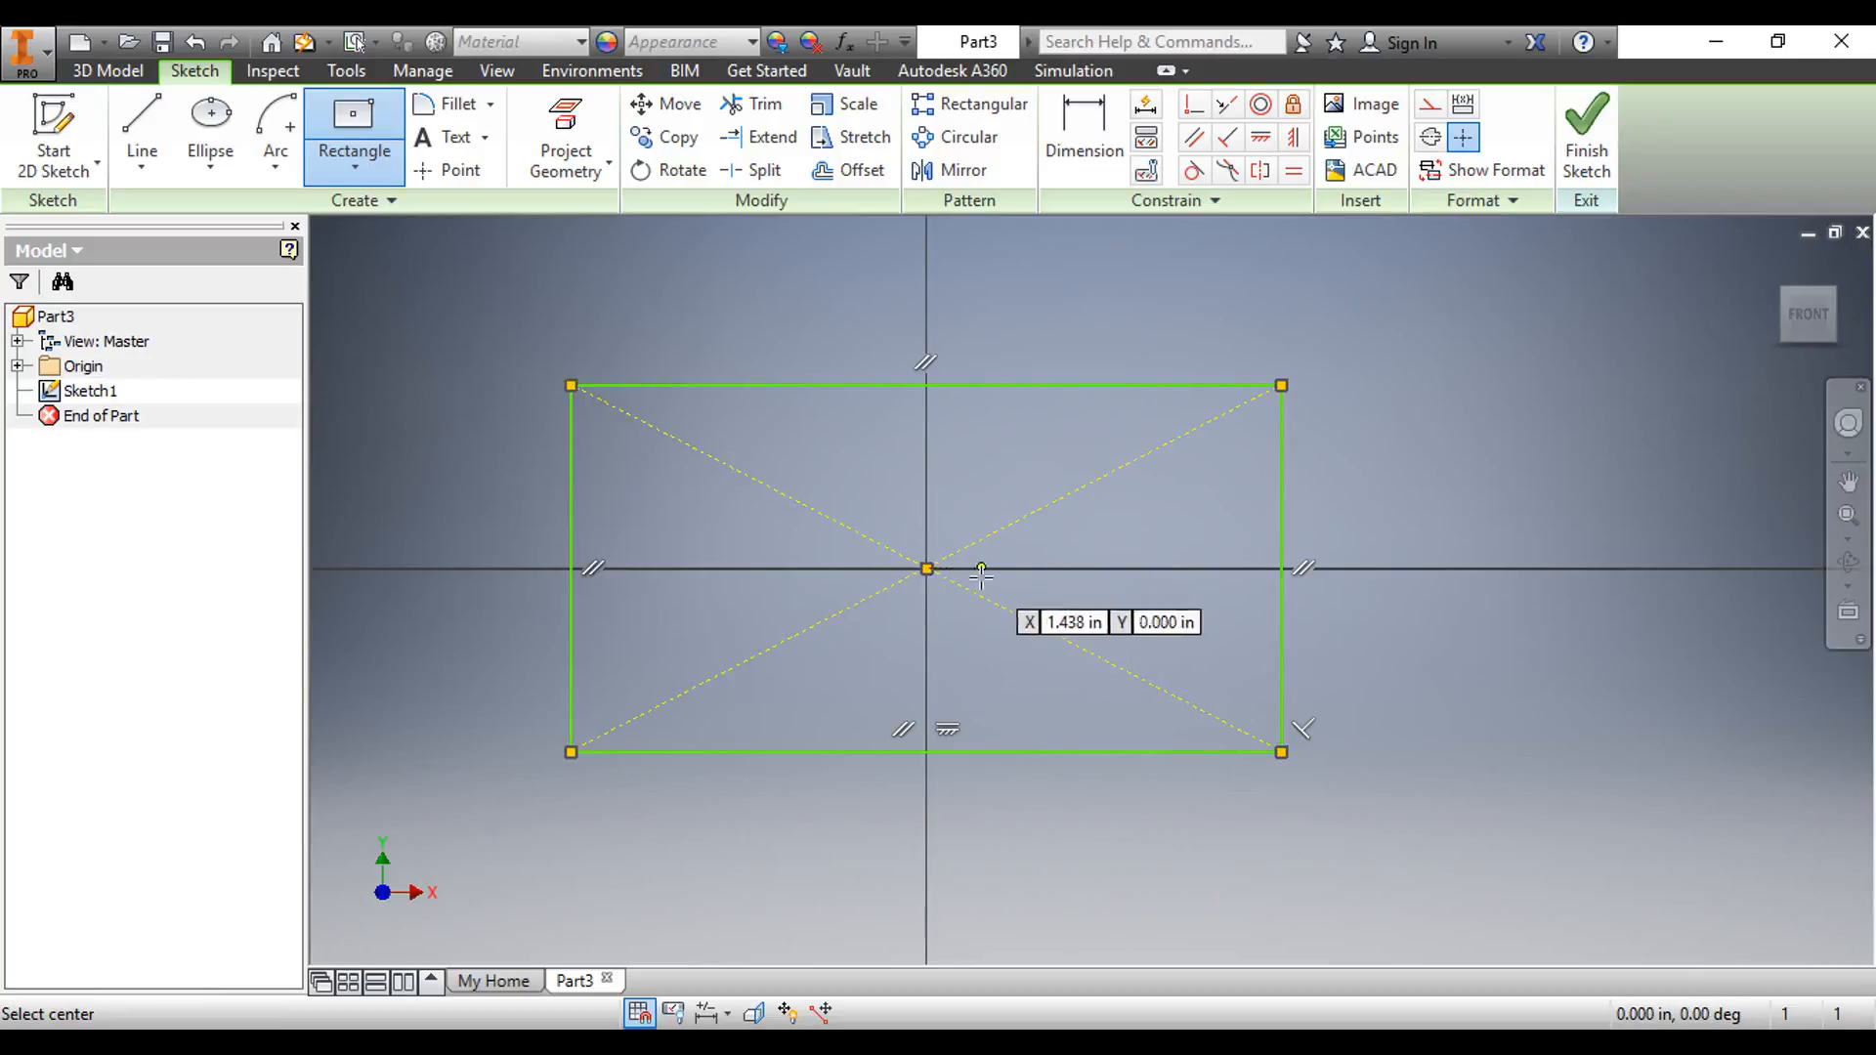
pyautogui.hotkey('ctrl', 'z')
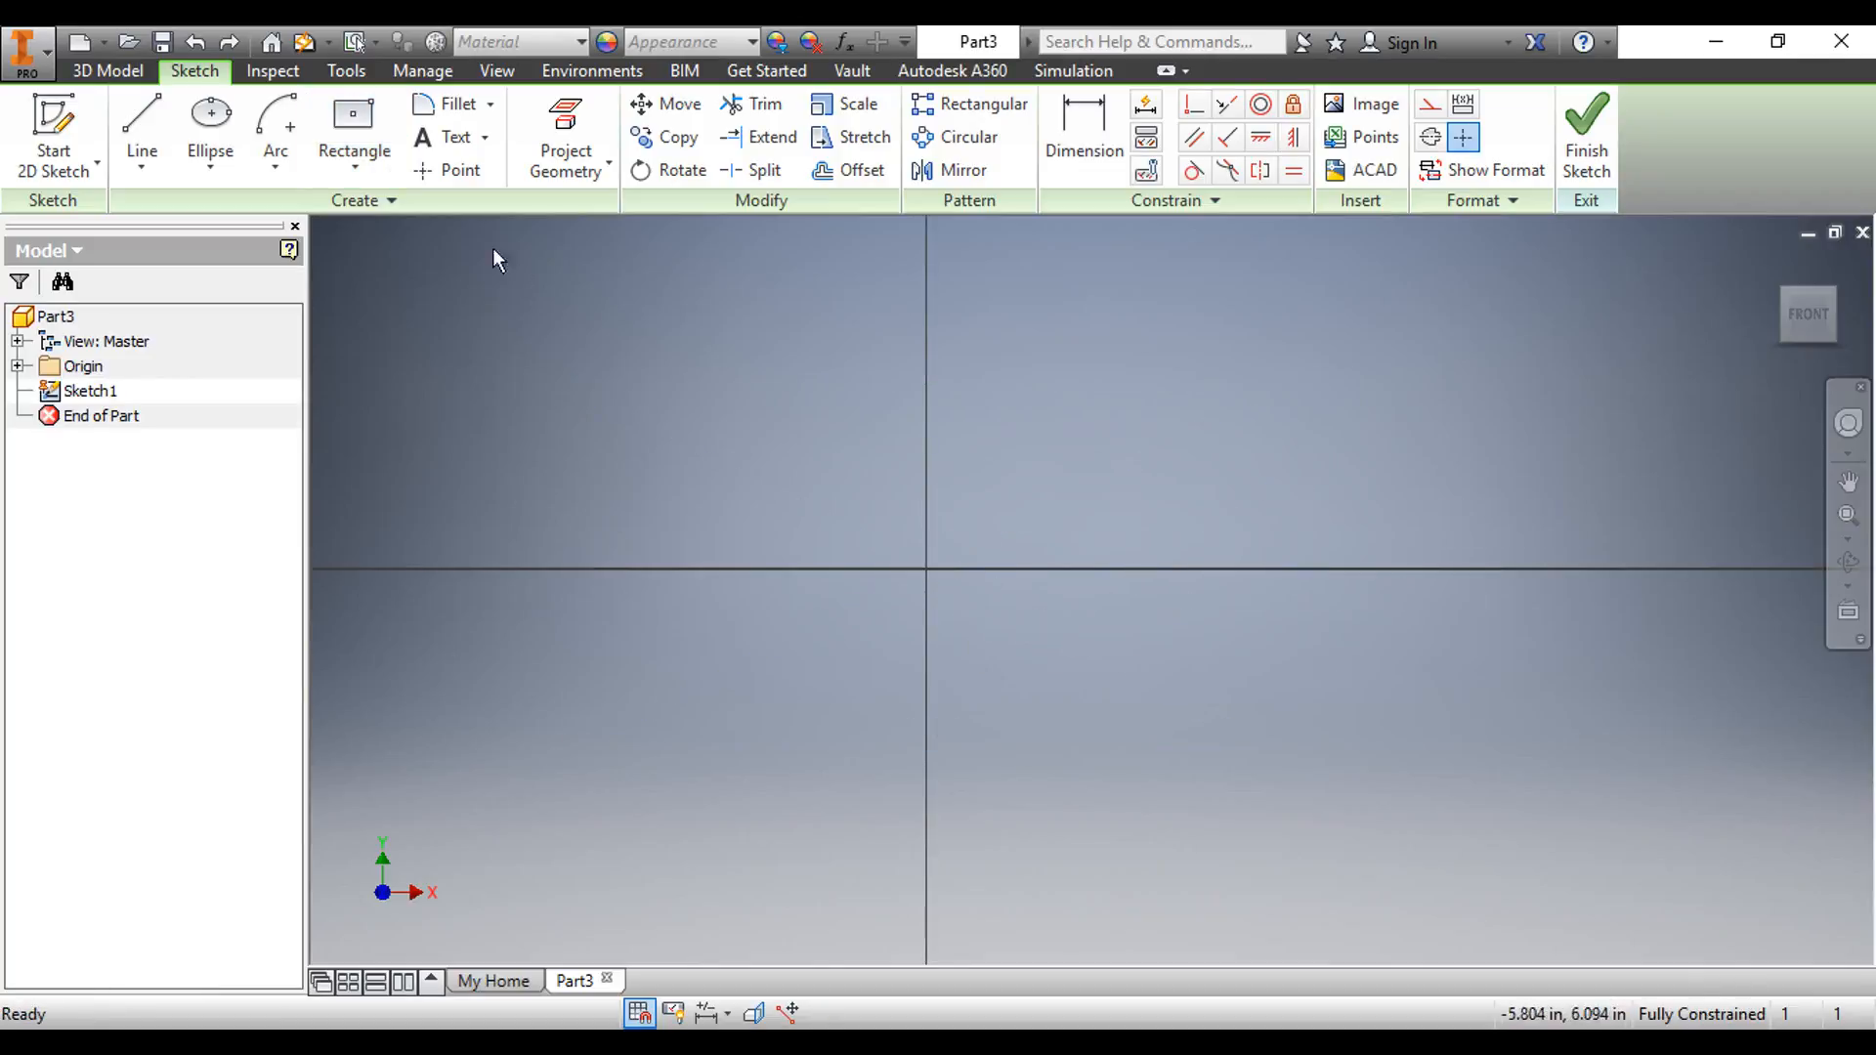
# - Draw a three-point center rectangle centered on the origin, about 13.4 in high and 24.4 in wide, and undo it
pyautogui.click(355, 167)
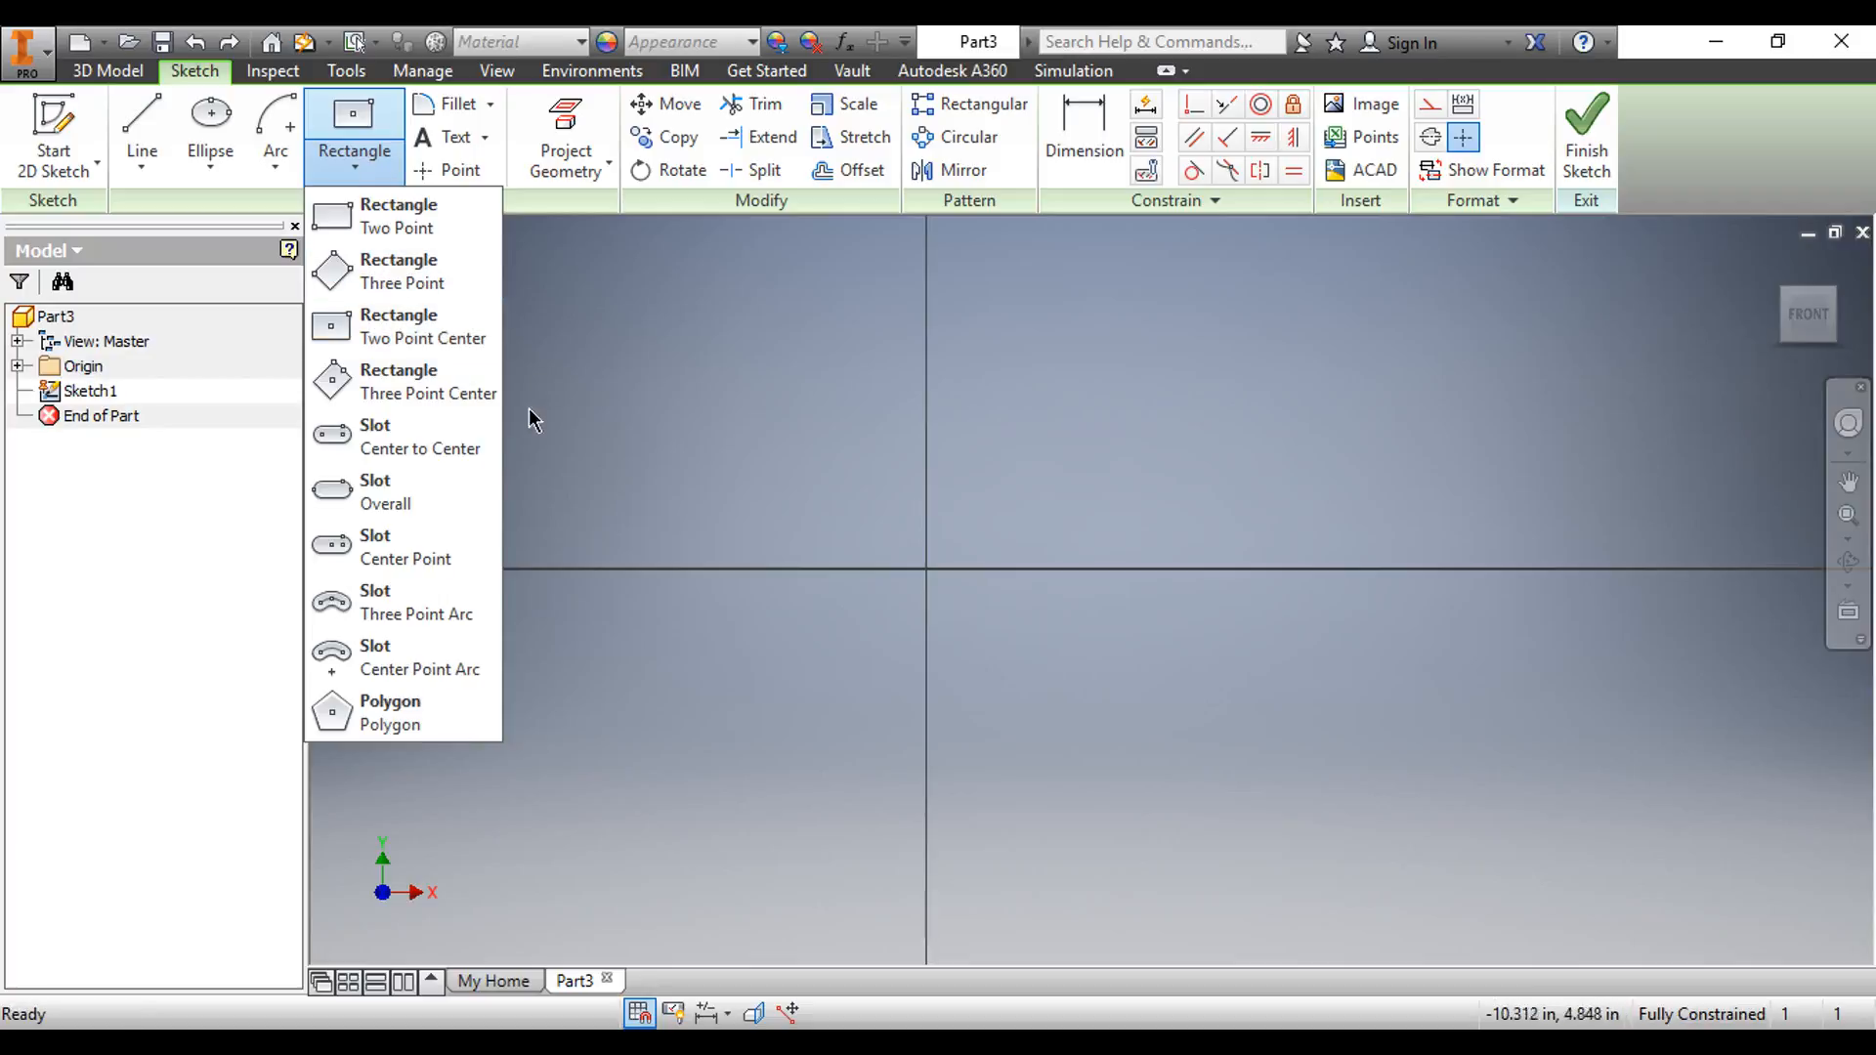
pyautogui.click(425, 391)
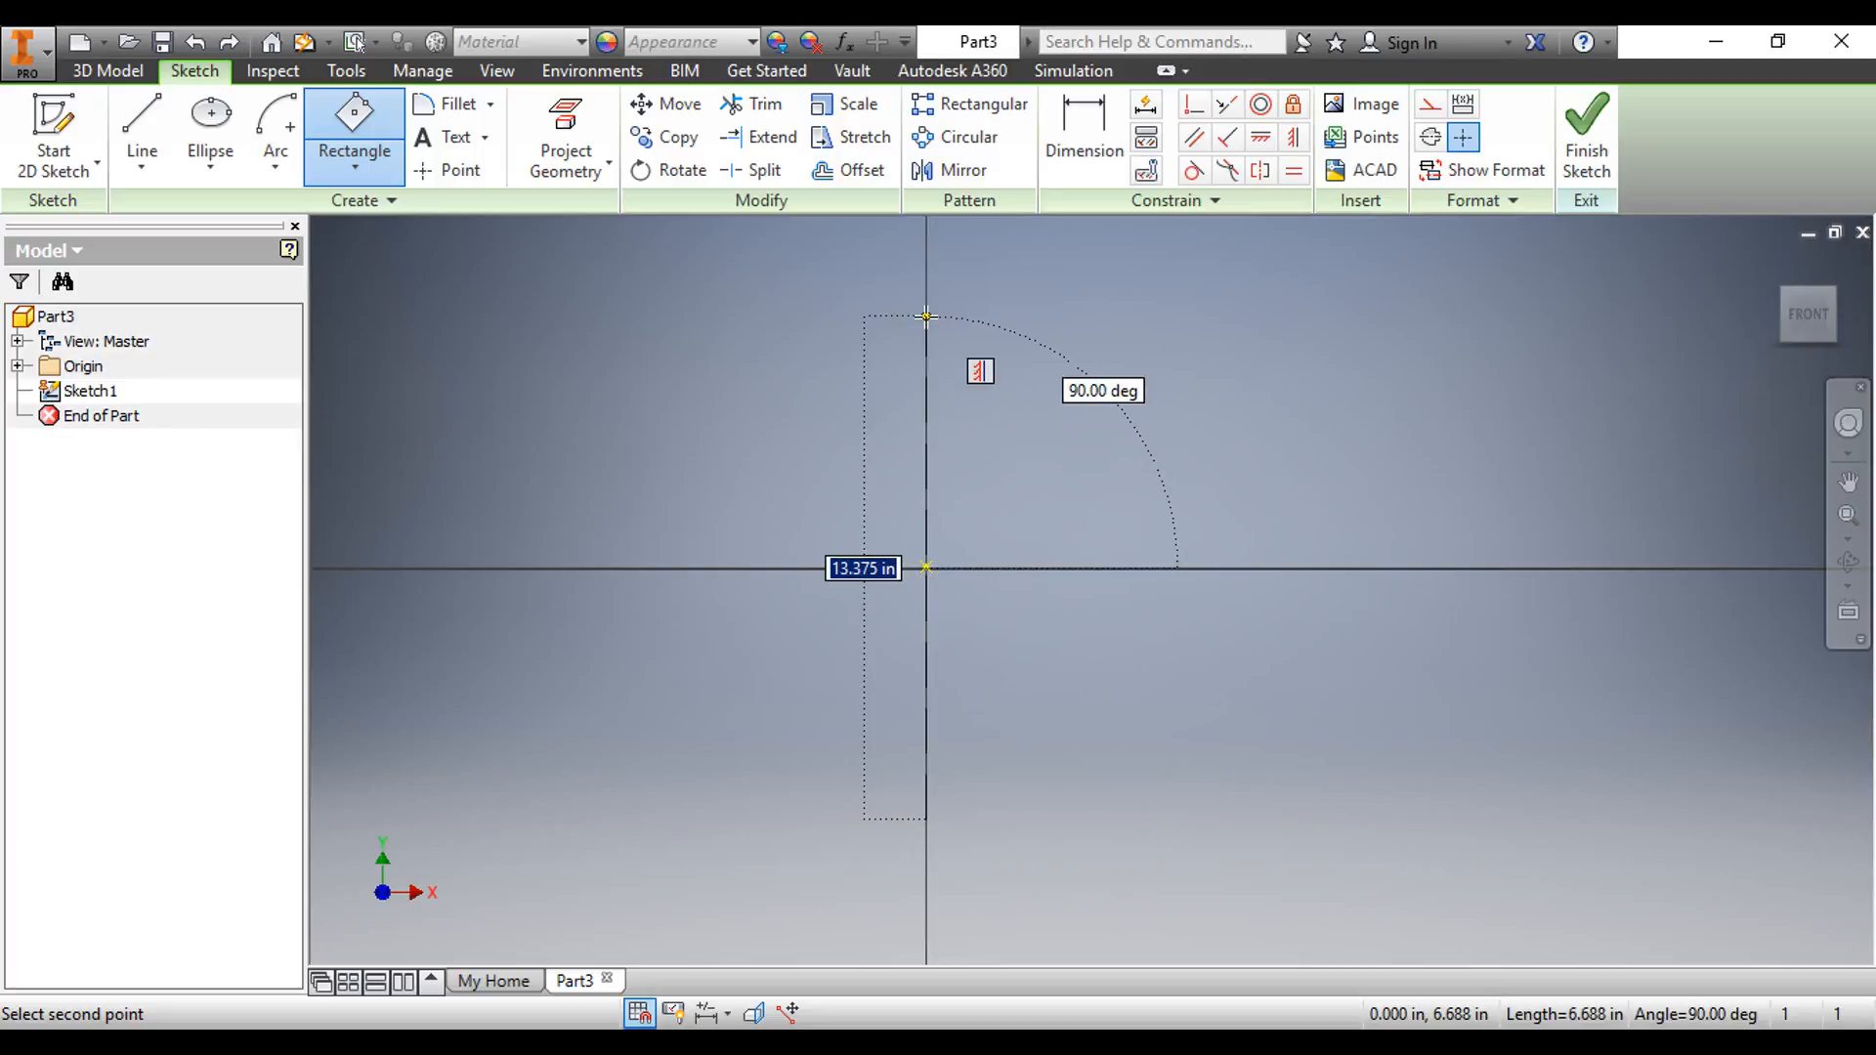
pyautogui.click(927, 316)
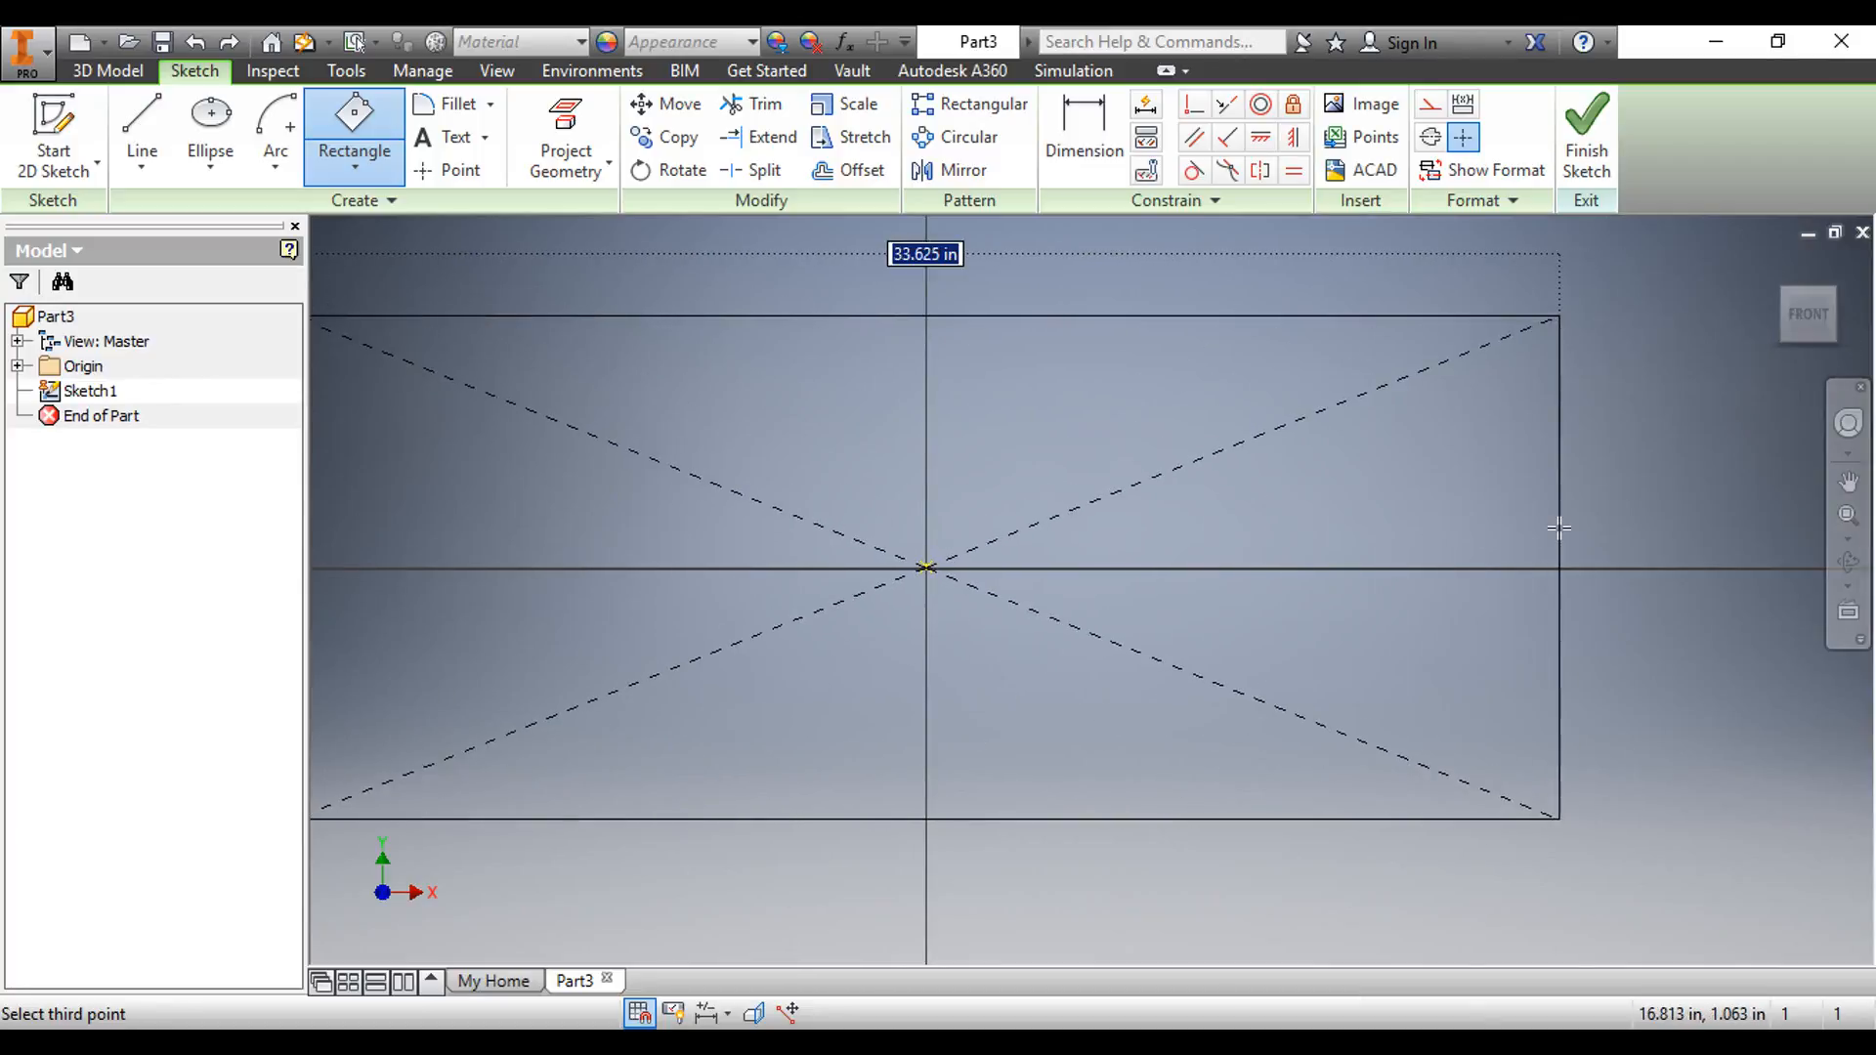
pyautogui.click(1384, 528)
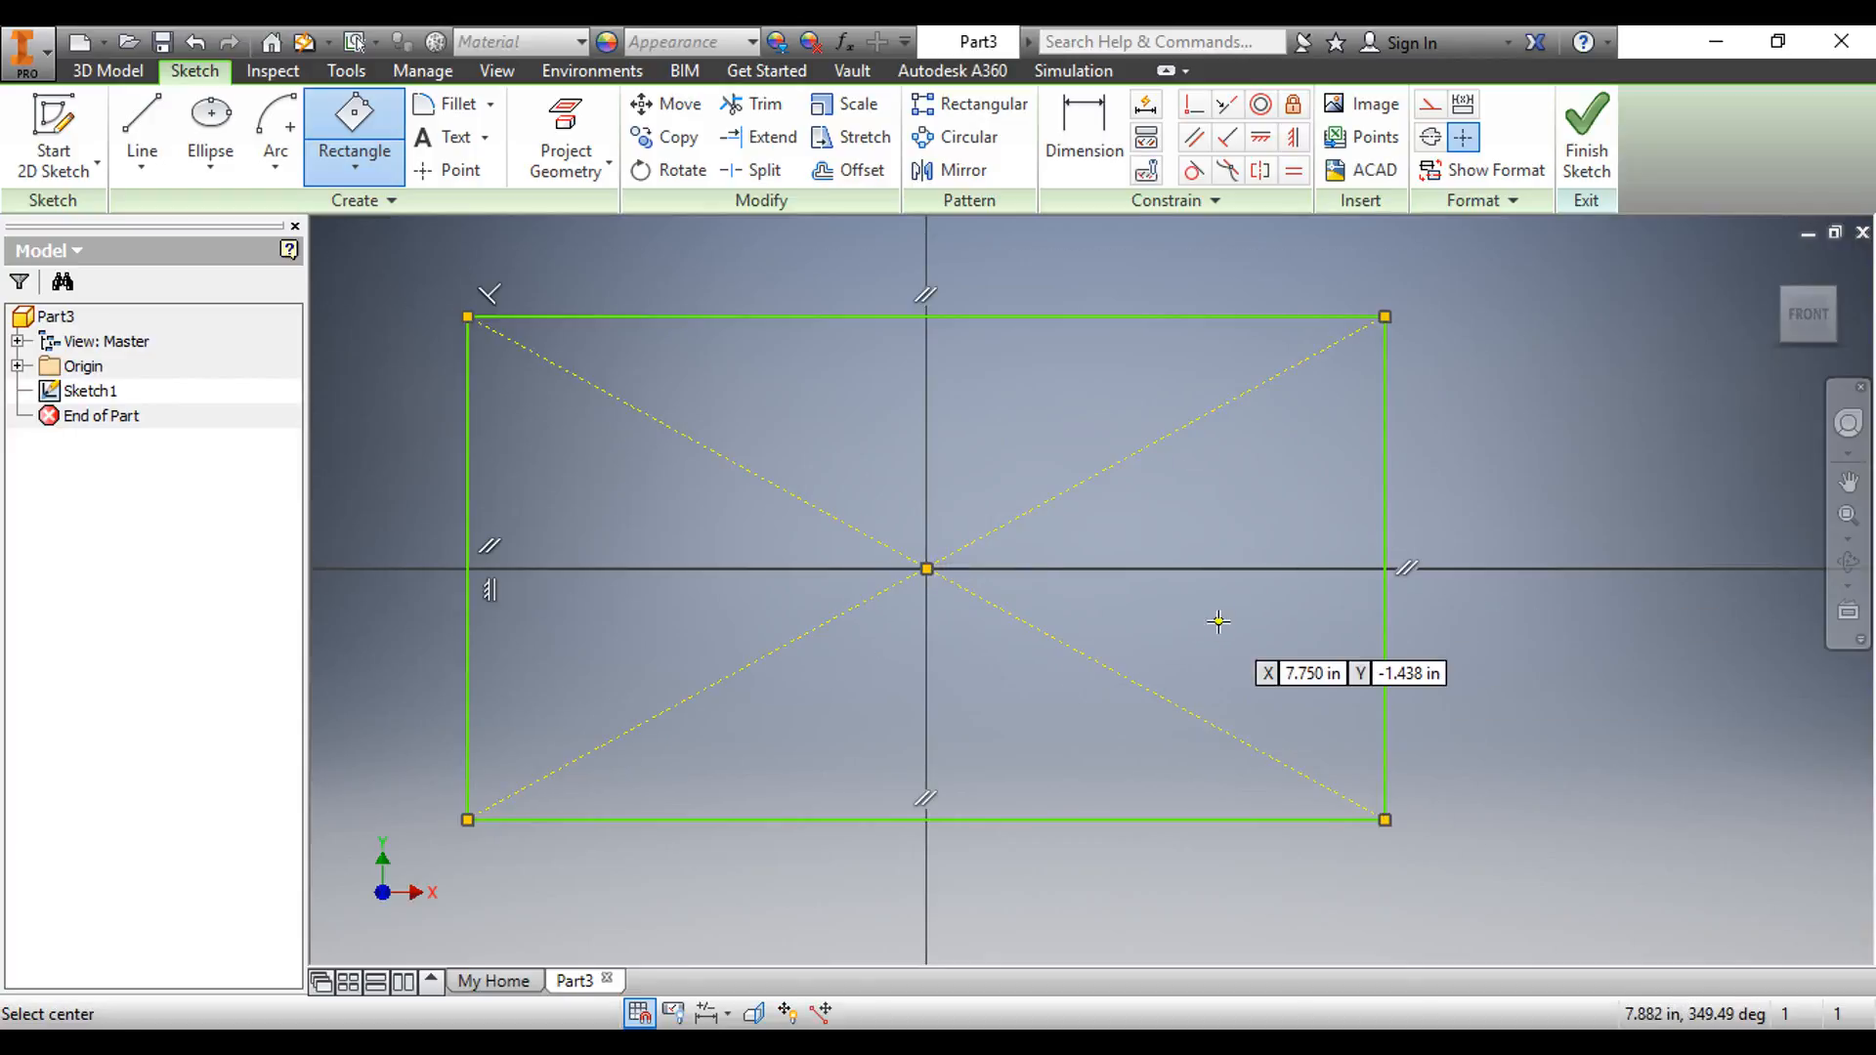
pyautogui.hotkey('ctrl', 'z')
# - Draw a horizontal center-to-center slot from the origin with centers 8 in apart and a width of about 8.3 in, and undo it
pyautogui.click(369, 174)
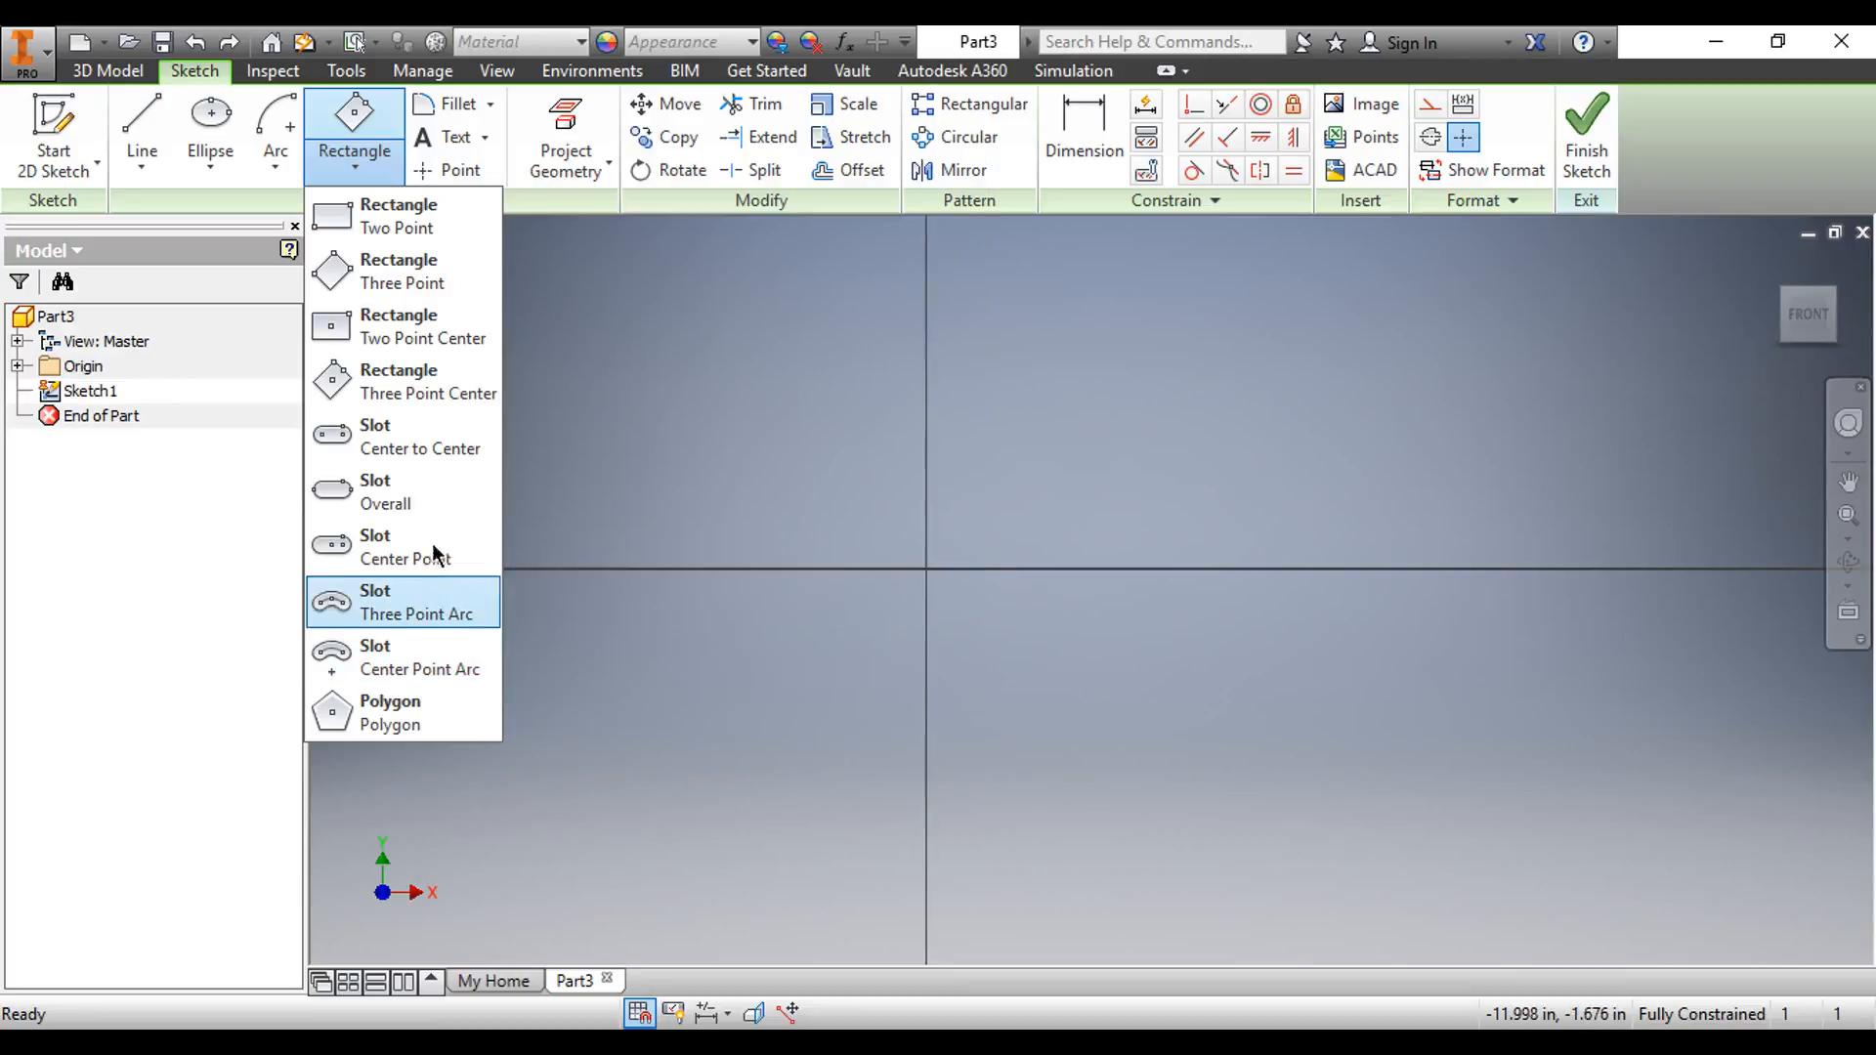
pyautogui.click(445, 447)
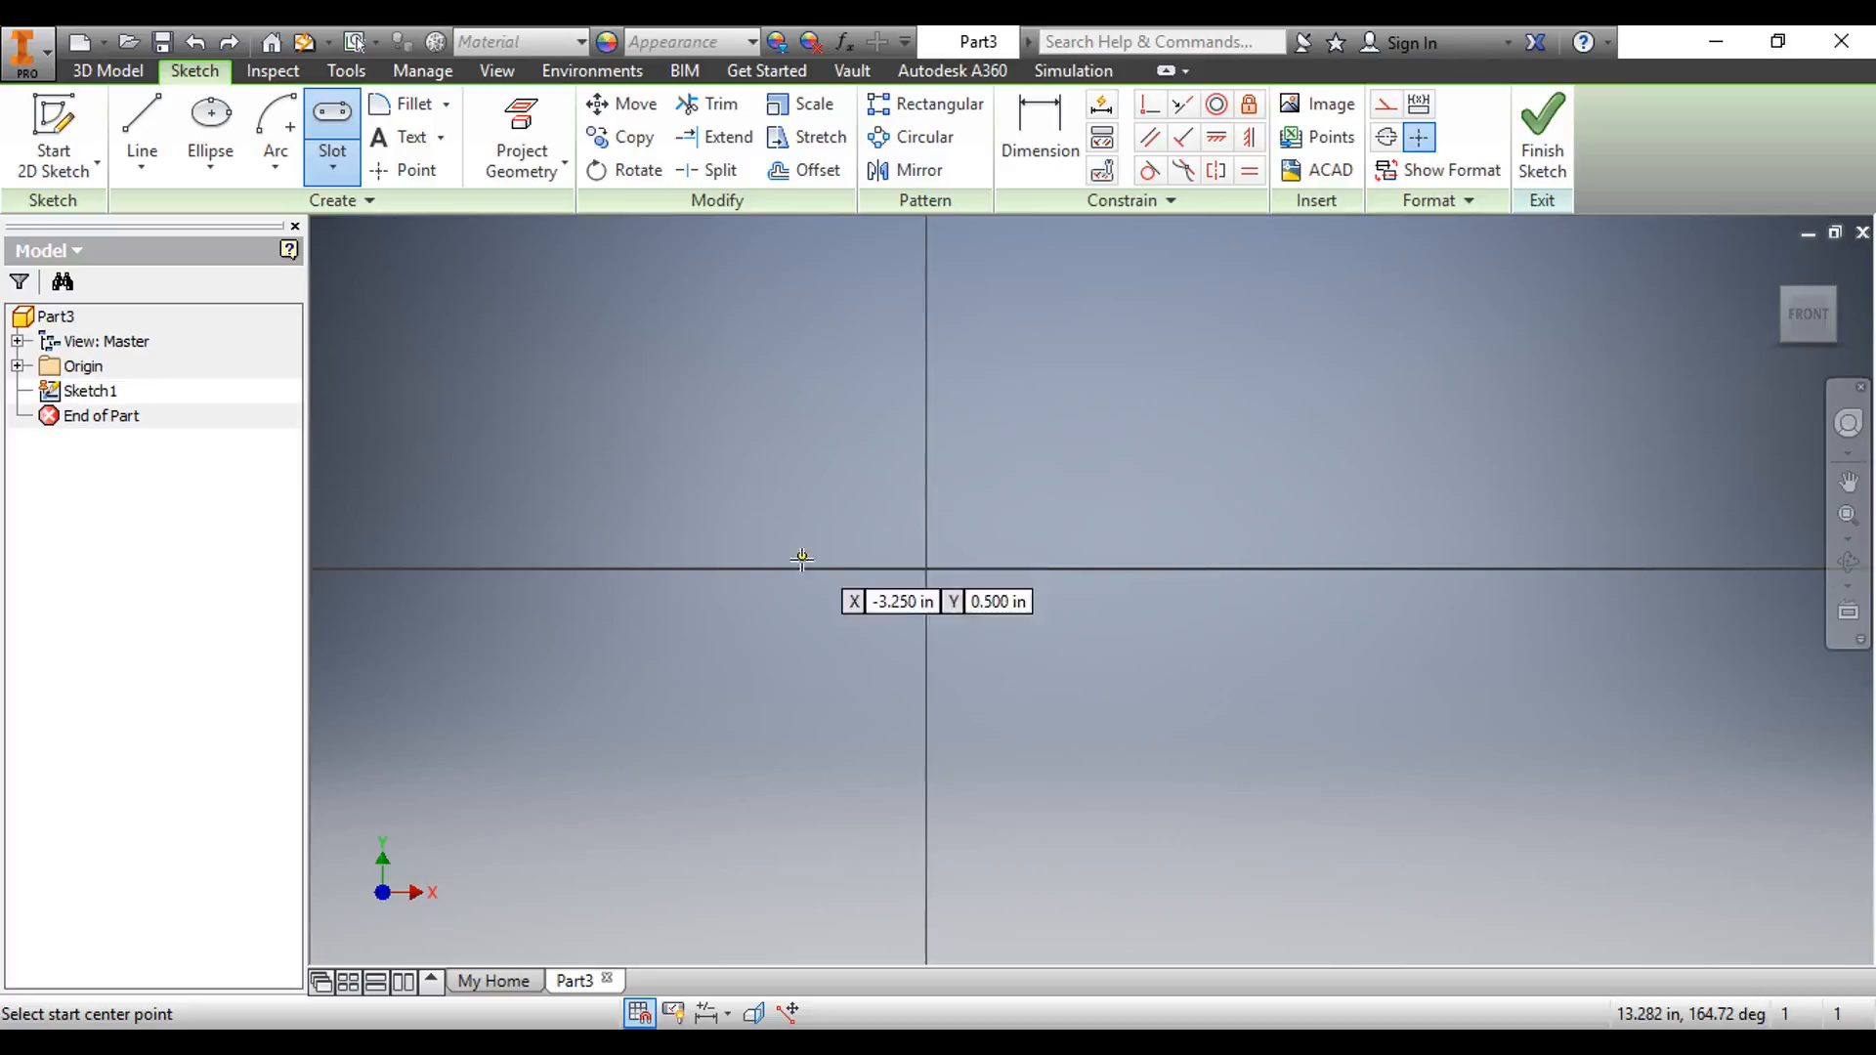
pyautogui.click(930, 568)
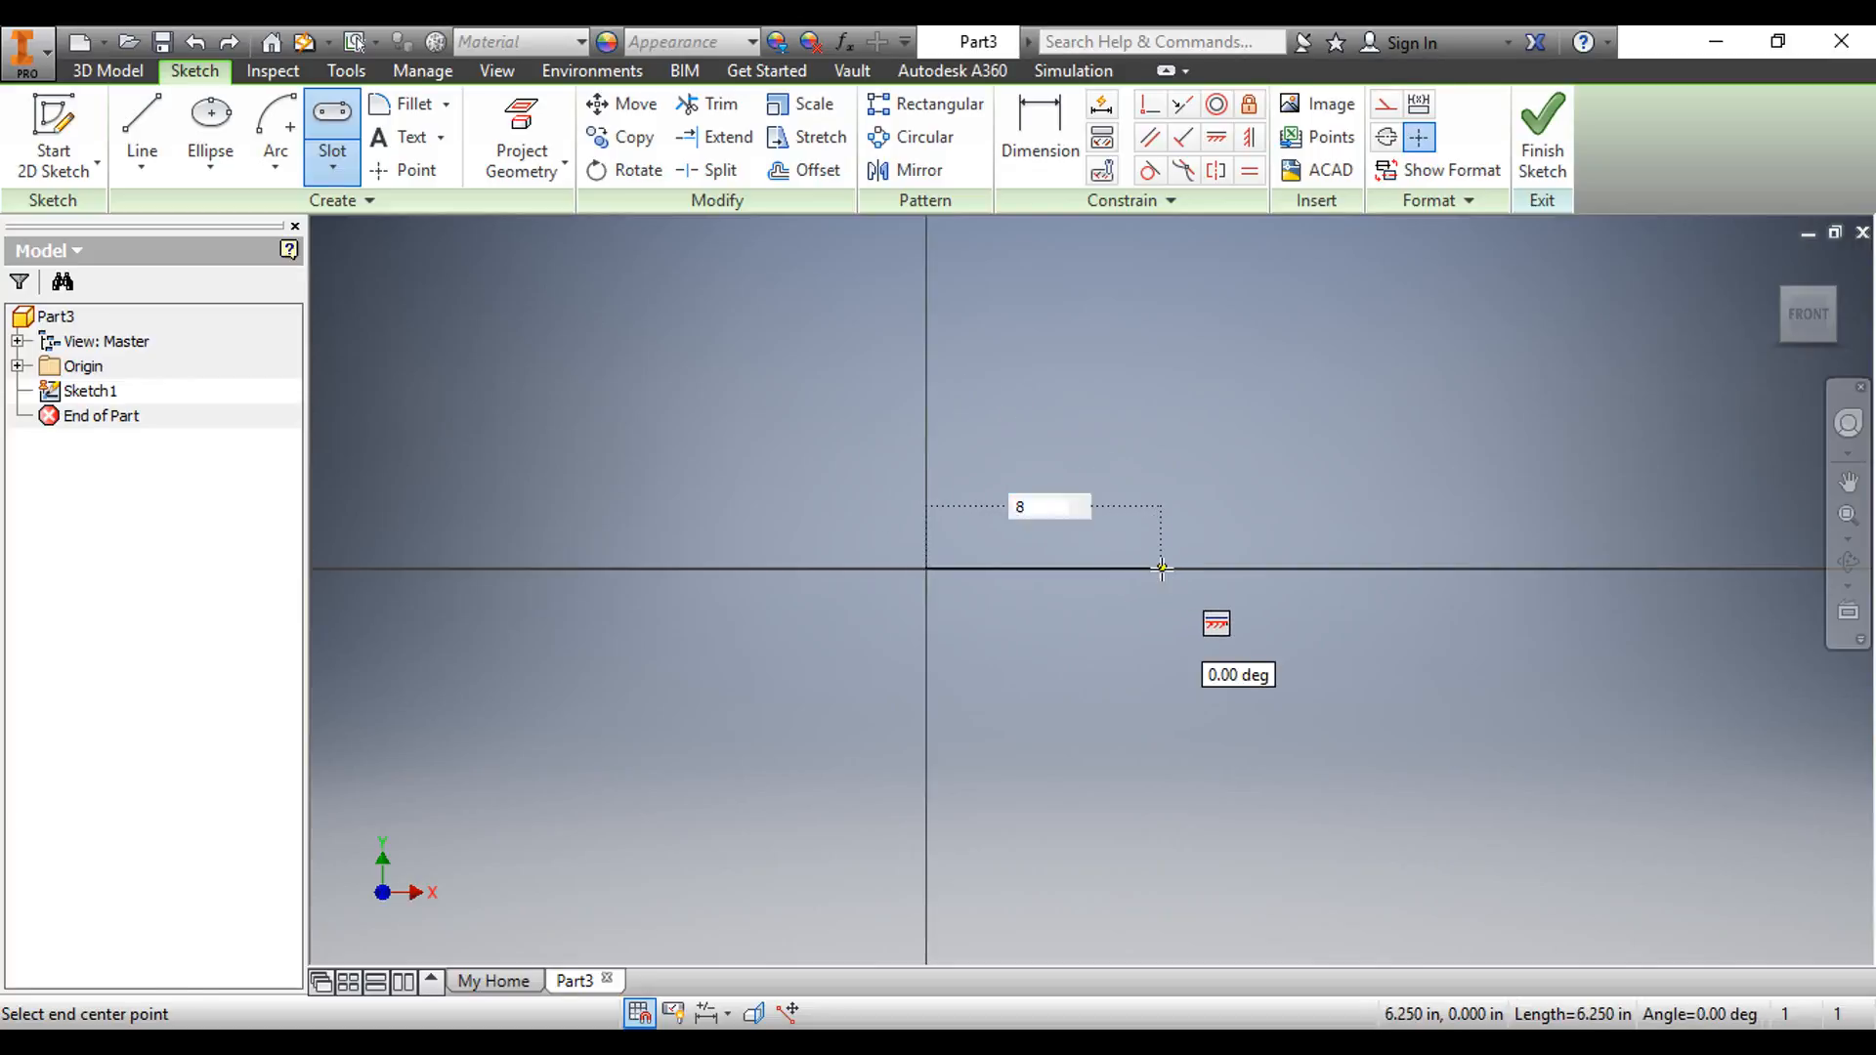
pyautogui.press('Return')
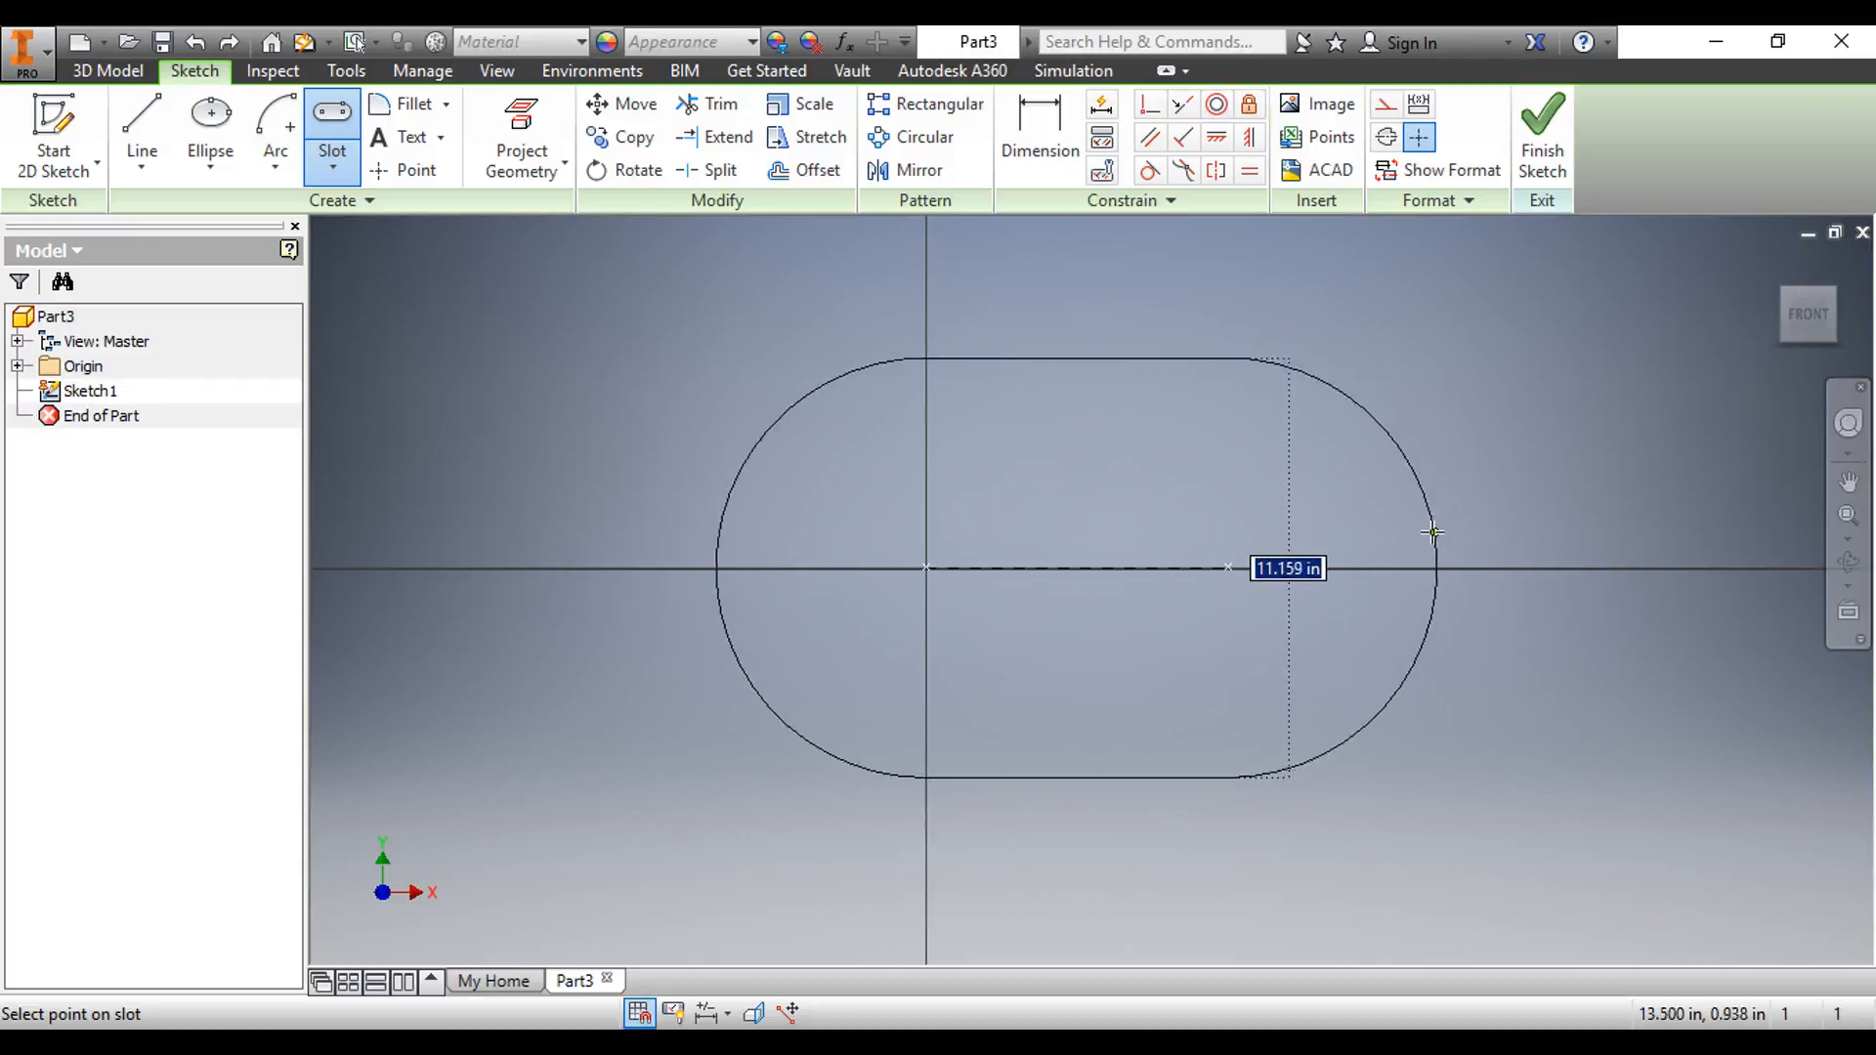
pyautogui.click(1370, 519)
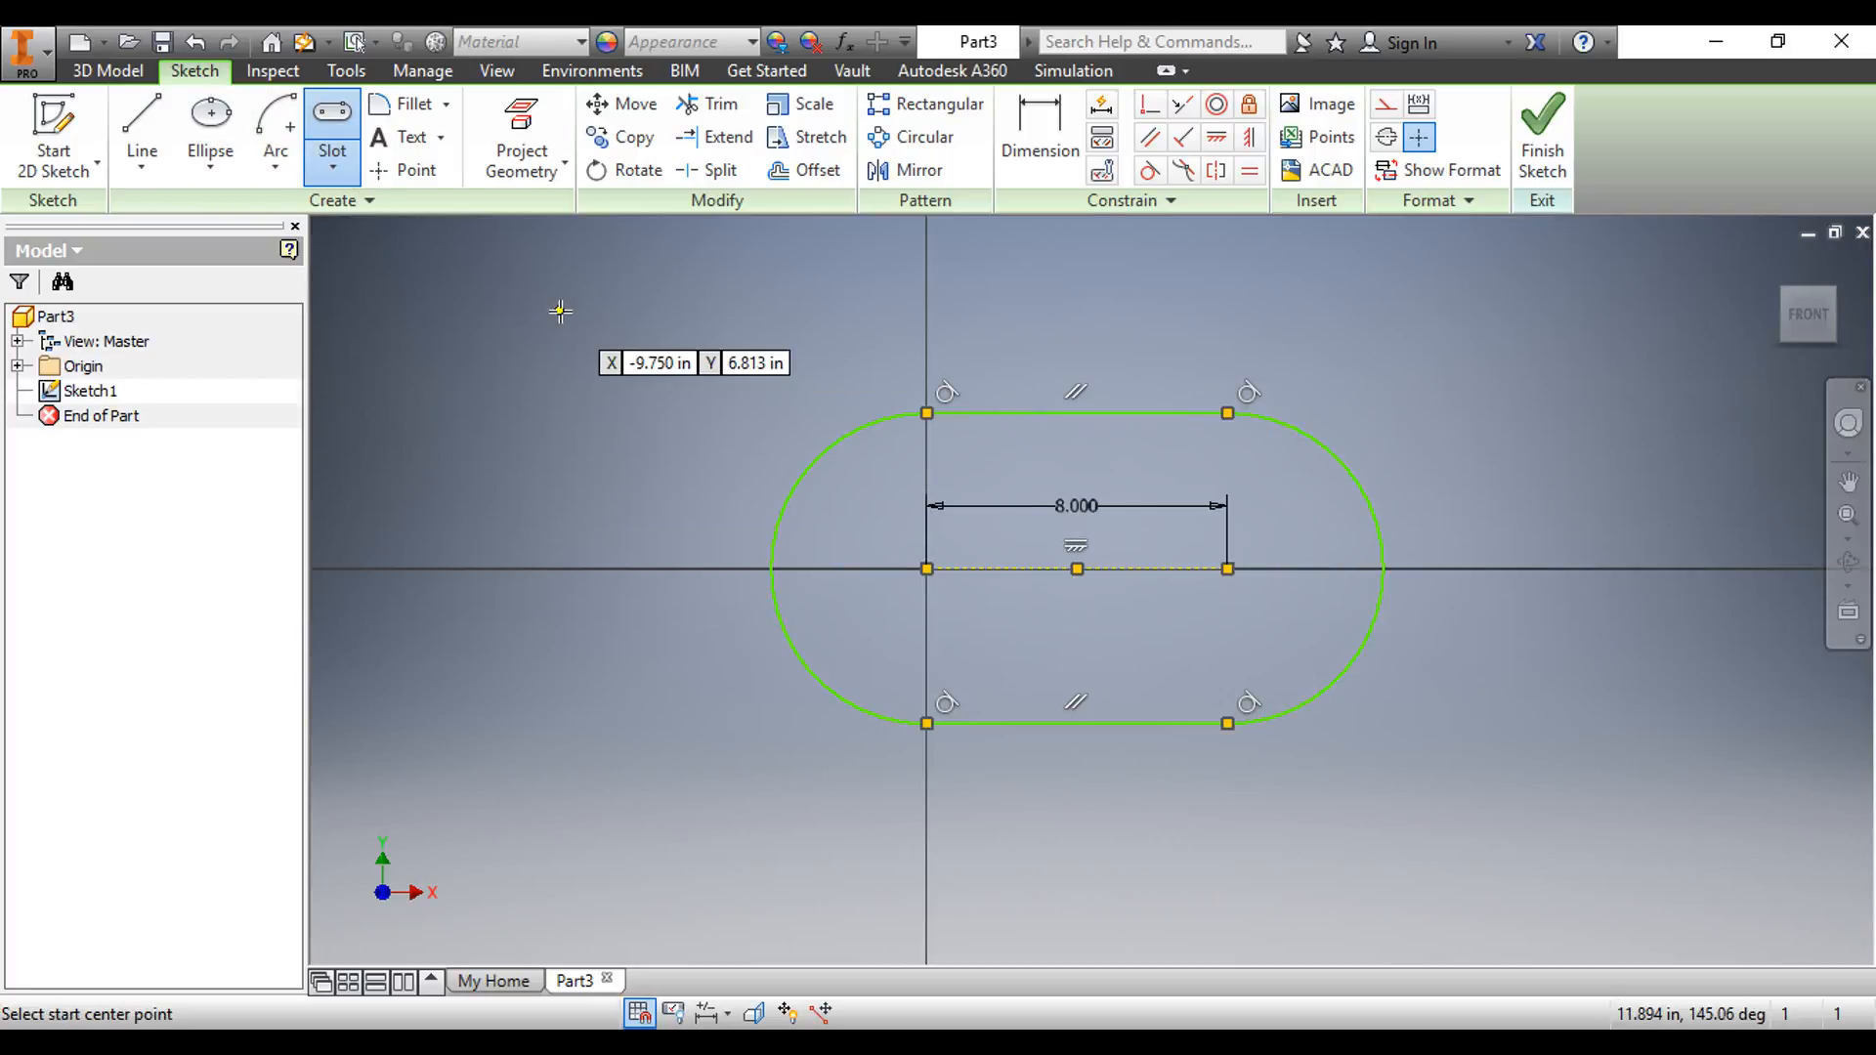
pyautogui.hotkey('ctrl', 'z')
# - Draw an overall slot from the origin, 10 in long, tilted about 6 degrees downward and about 3.2 in wide, and undo it
pyautogui.click(333, 168)
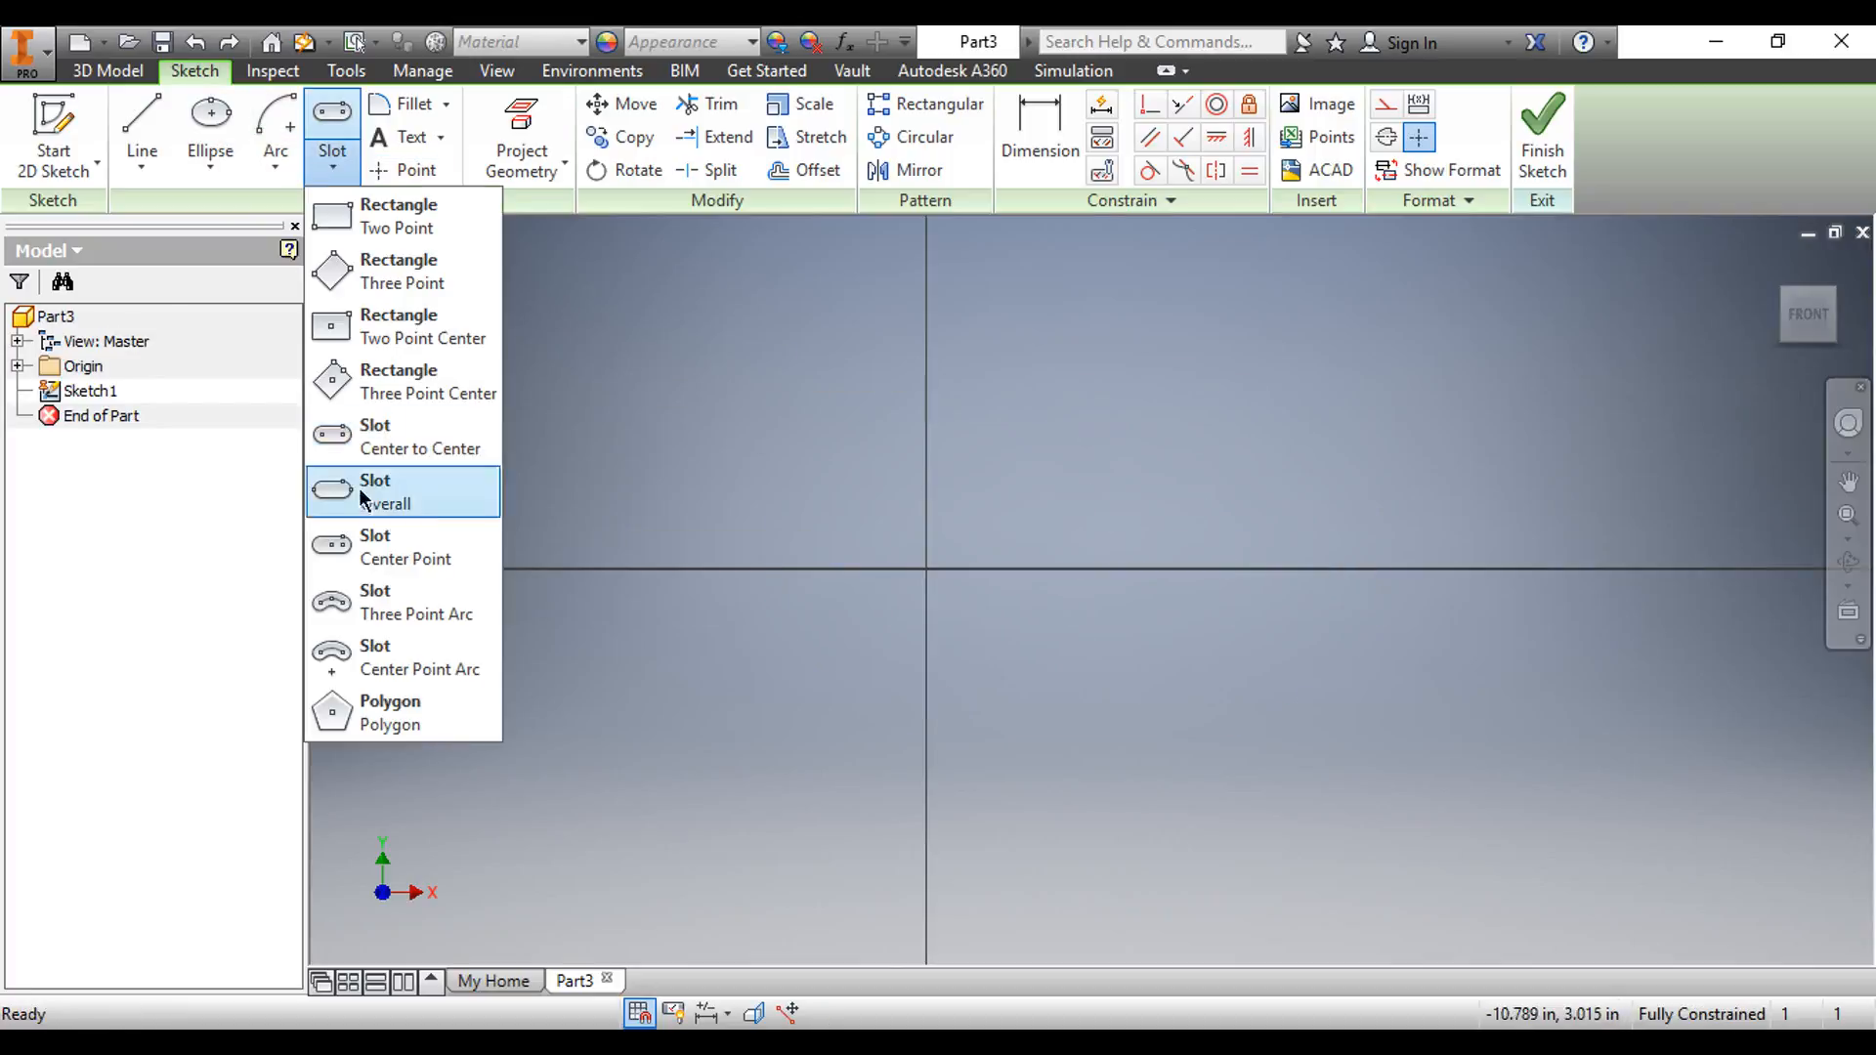
pyautogui.click(396, 482)
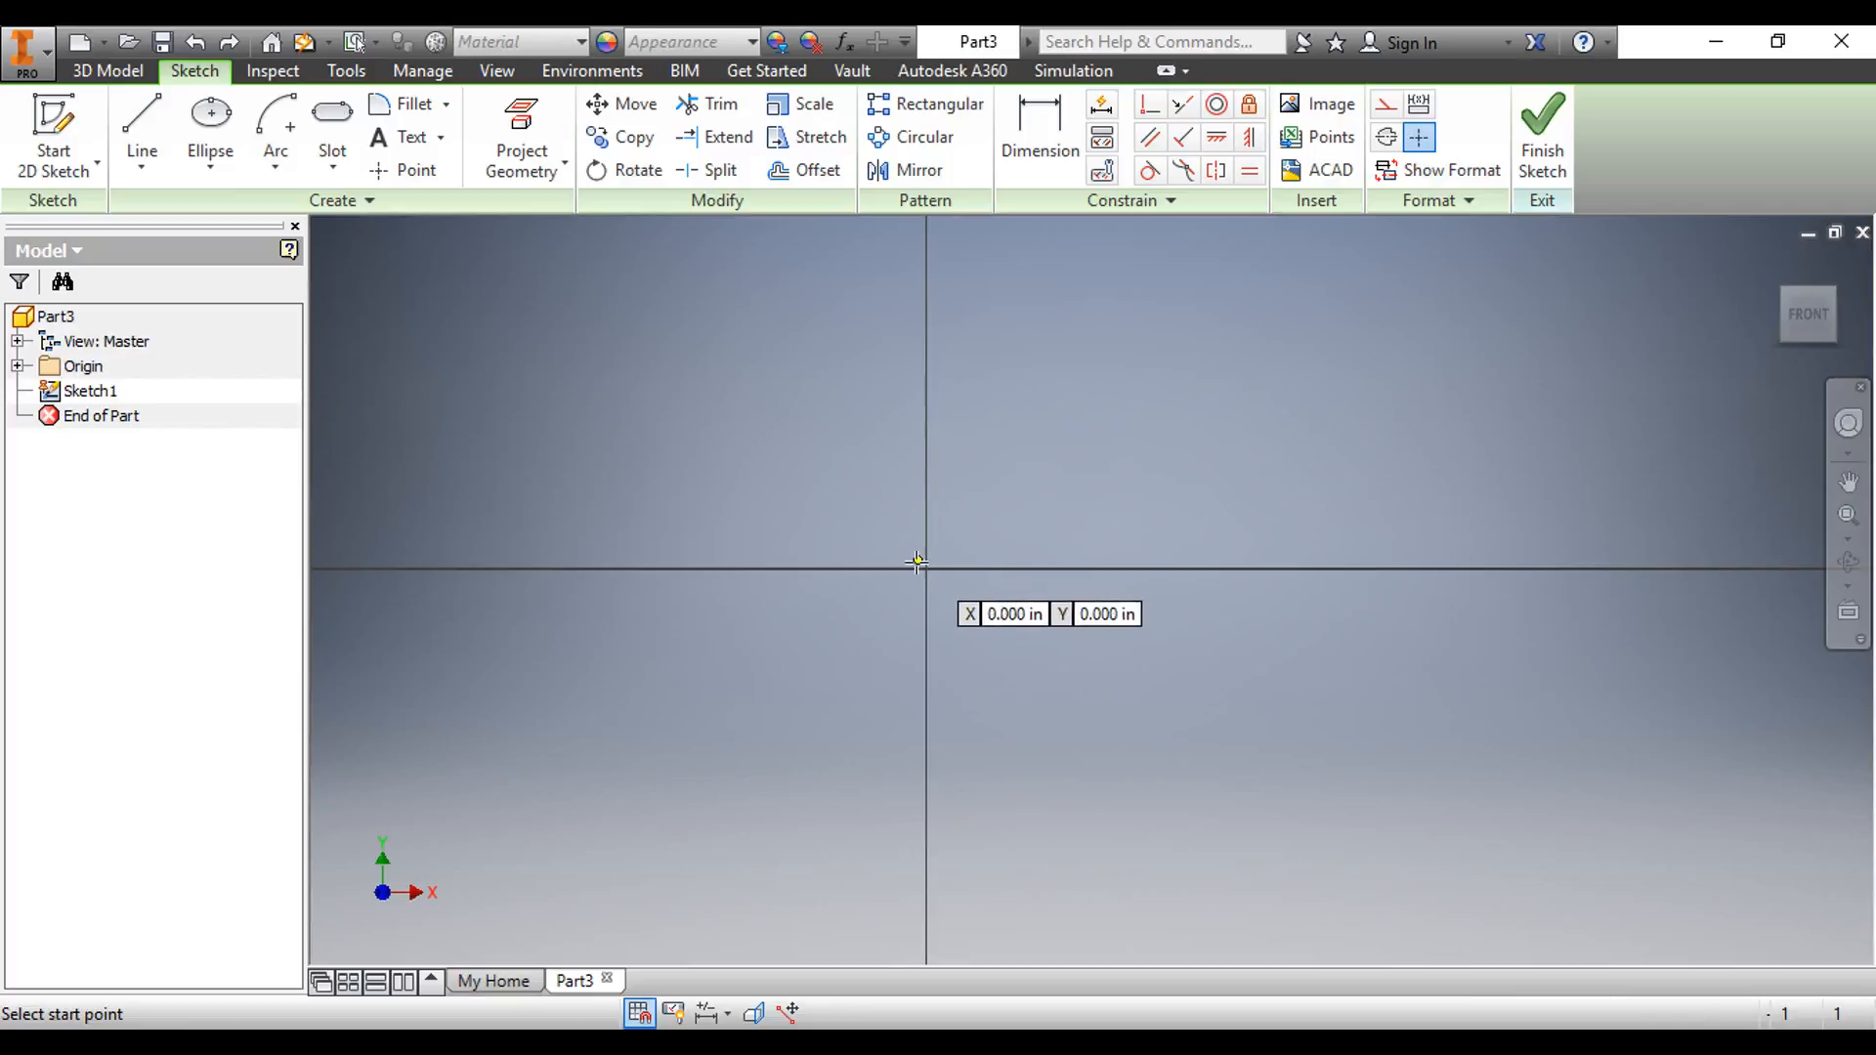
pyautogui.click(926, 567)
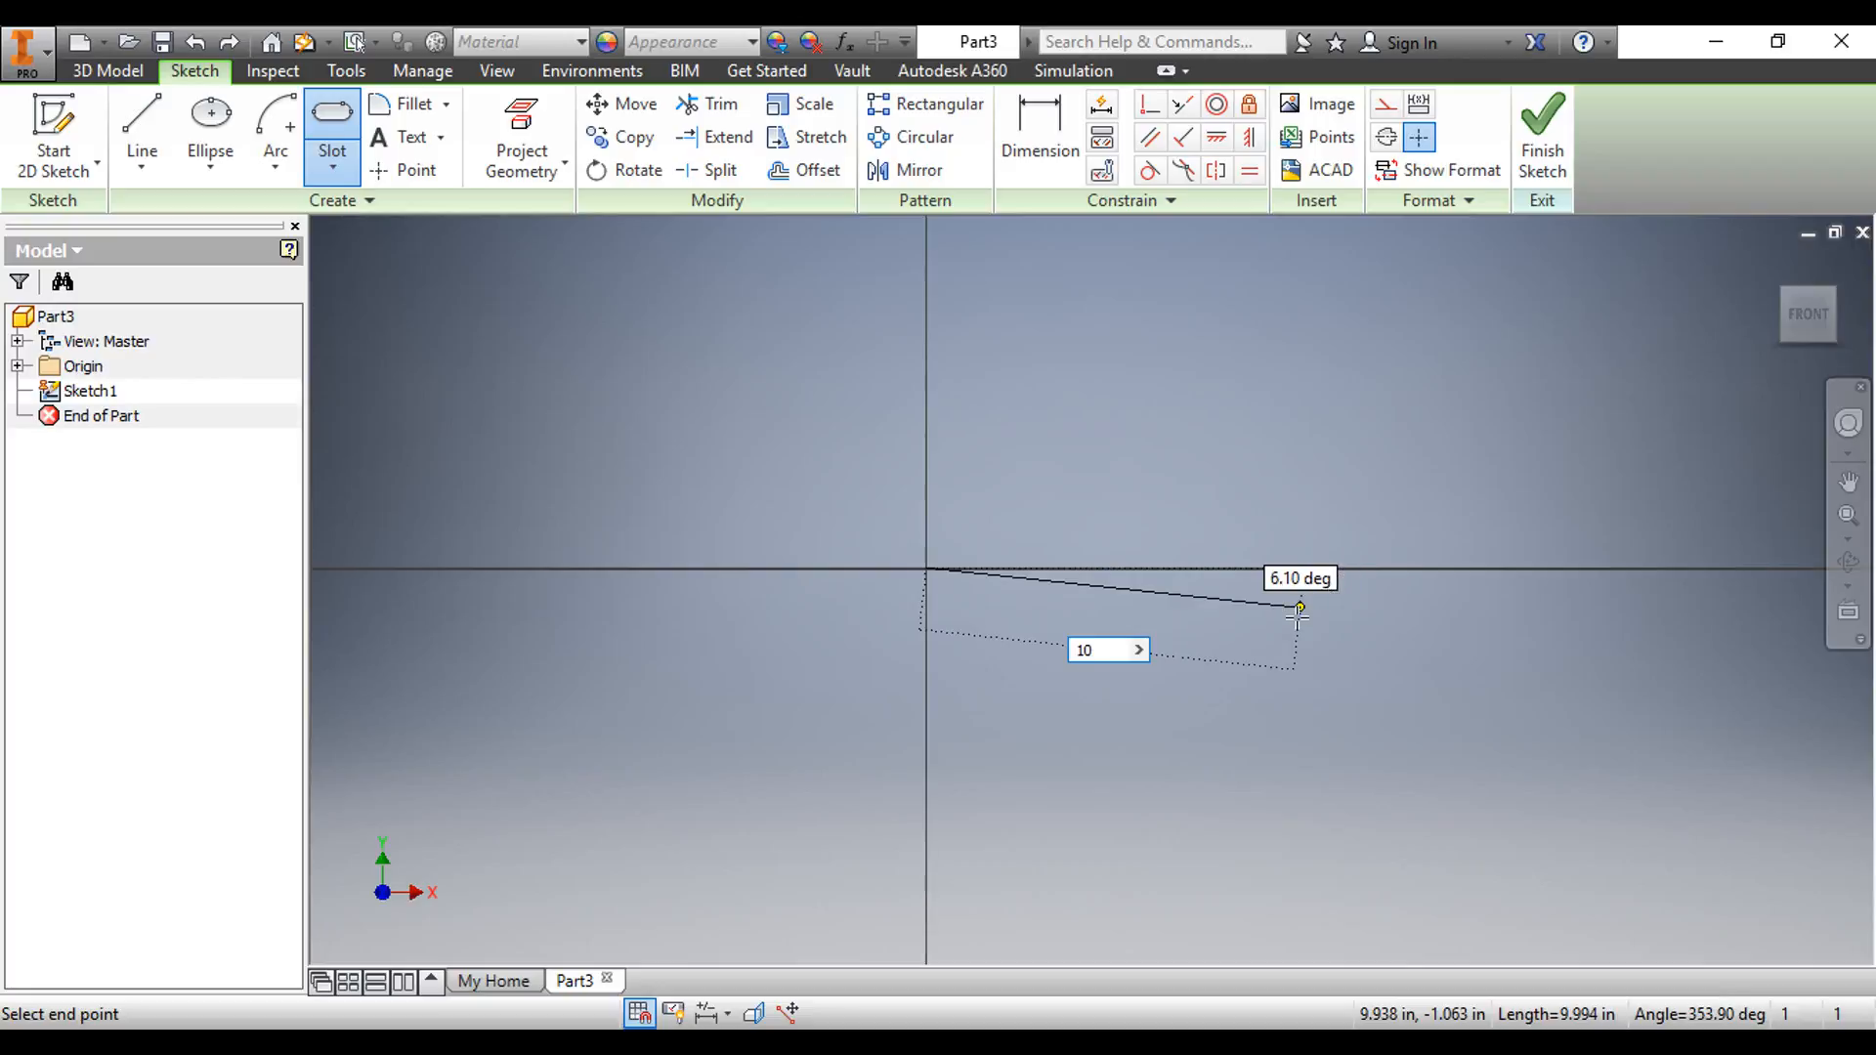
pyautogui.click(1299, 609)
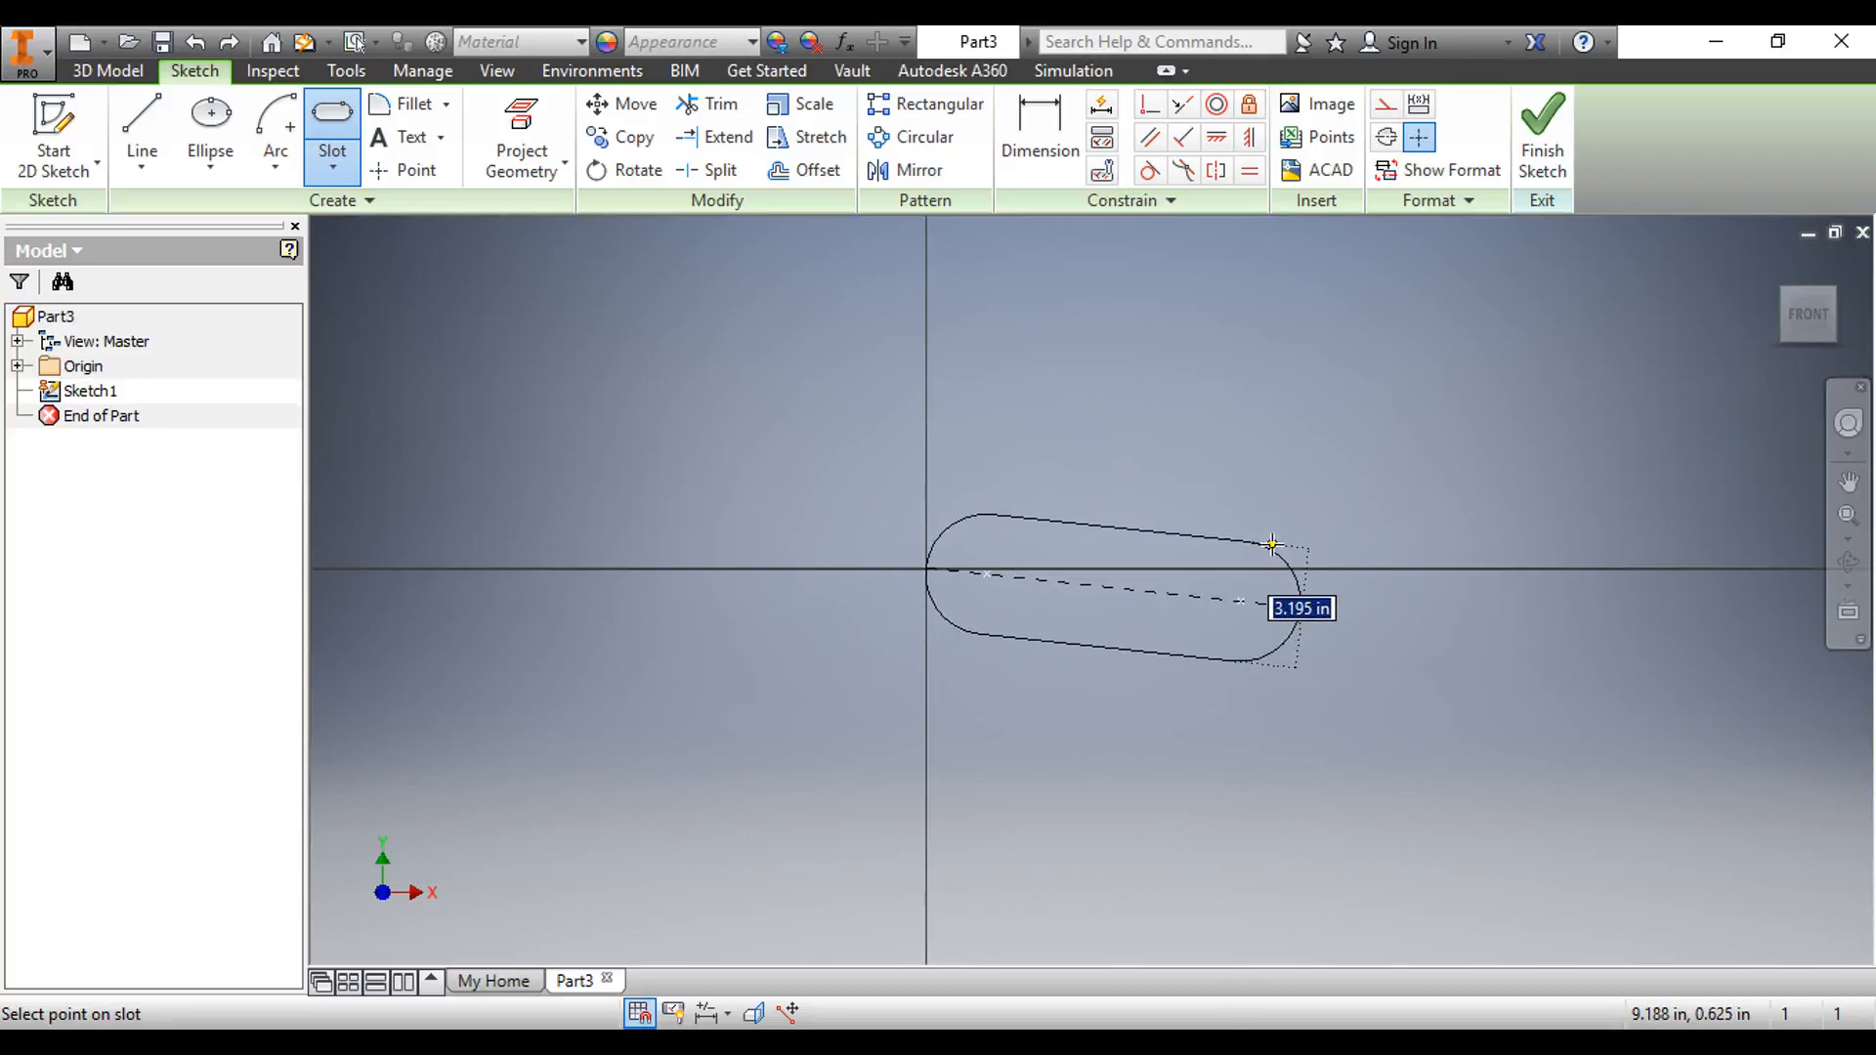
pyautogui.click(1272, 544)
pyautogui.hotkey('ctrl', 'z')
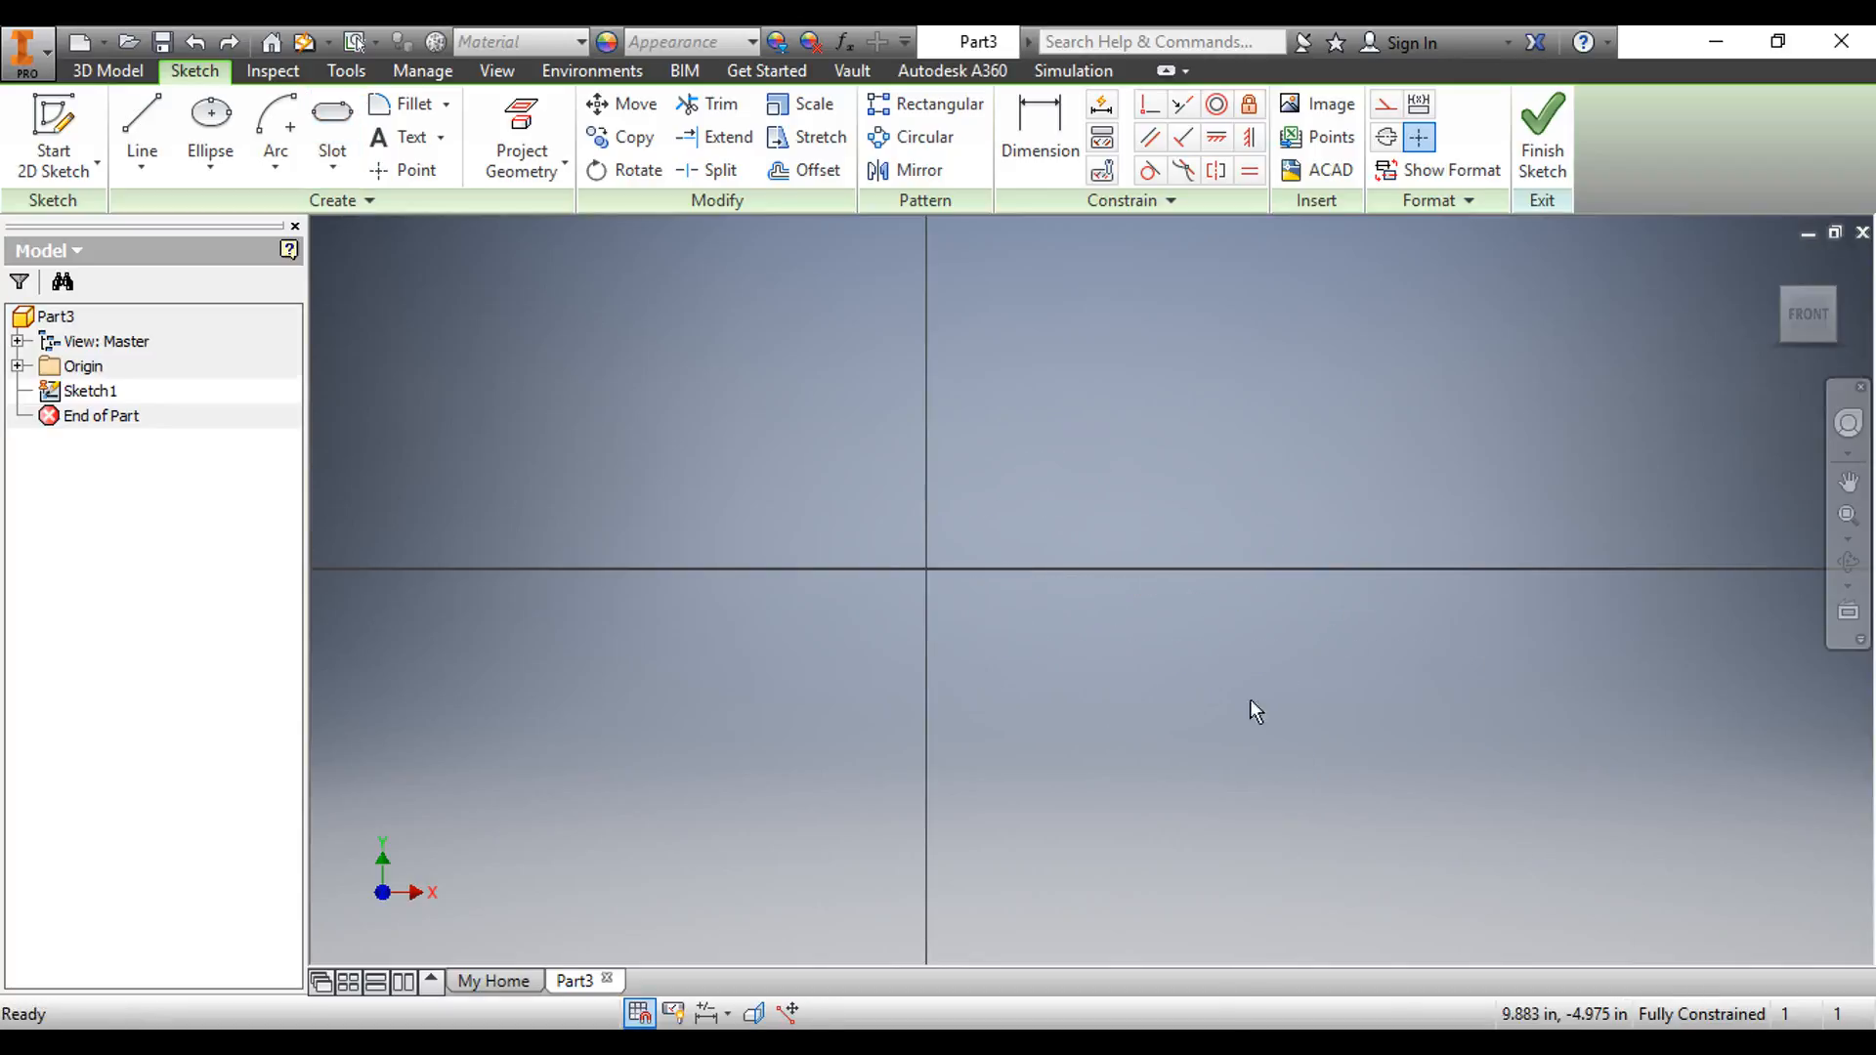
# - Draw a horizontal center point slot centered on the origin with its arc centers on the X axis
pyautogui.click(332, 167)
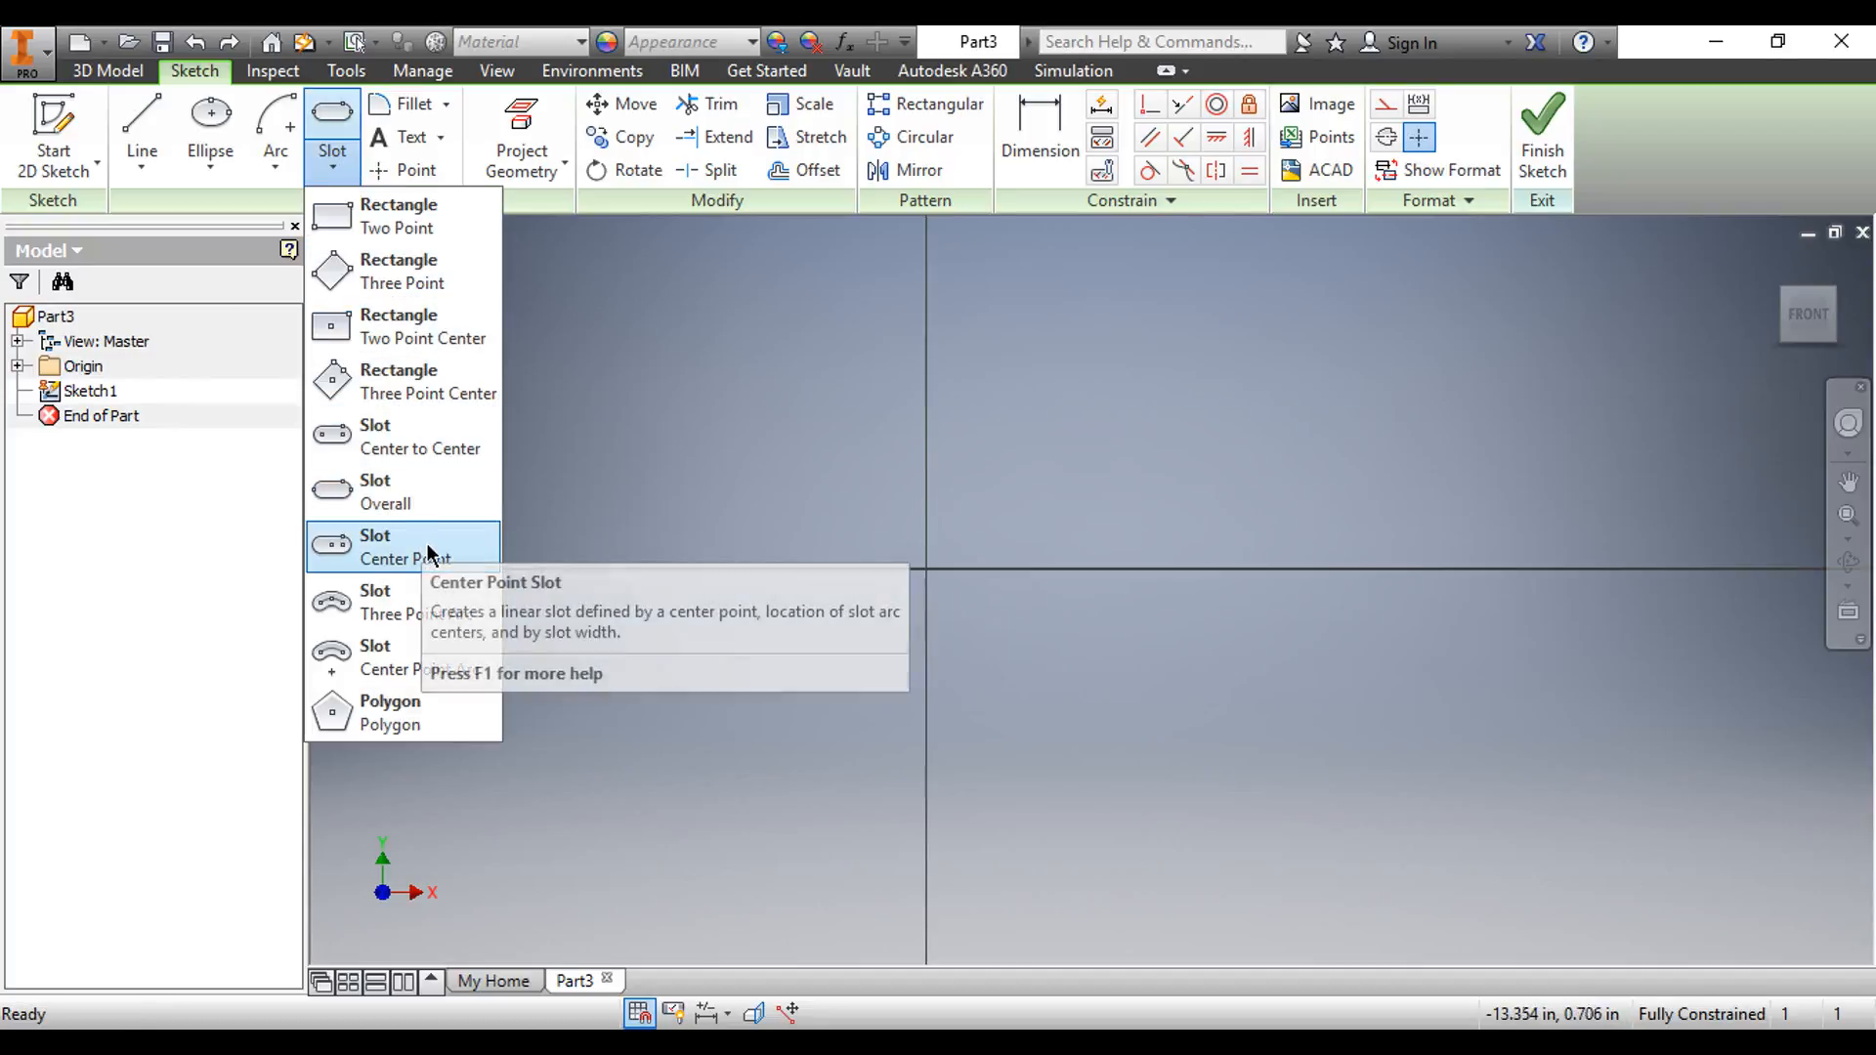
pyautogui.click(433, 548)
pyautogui.click(927, 568)
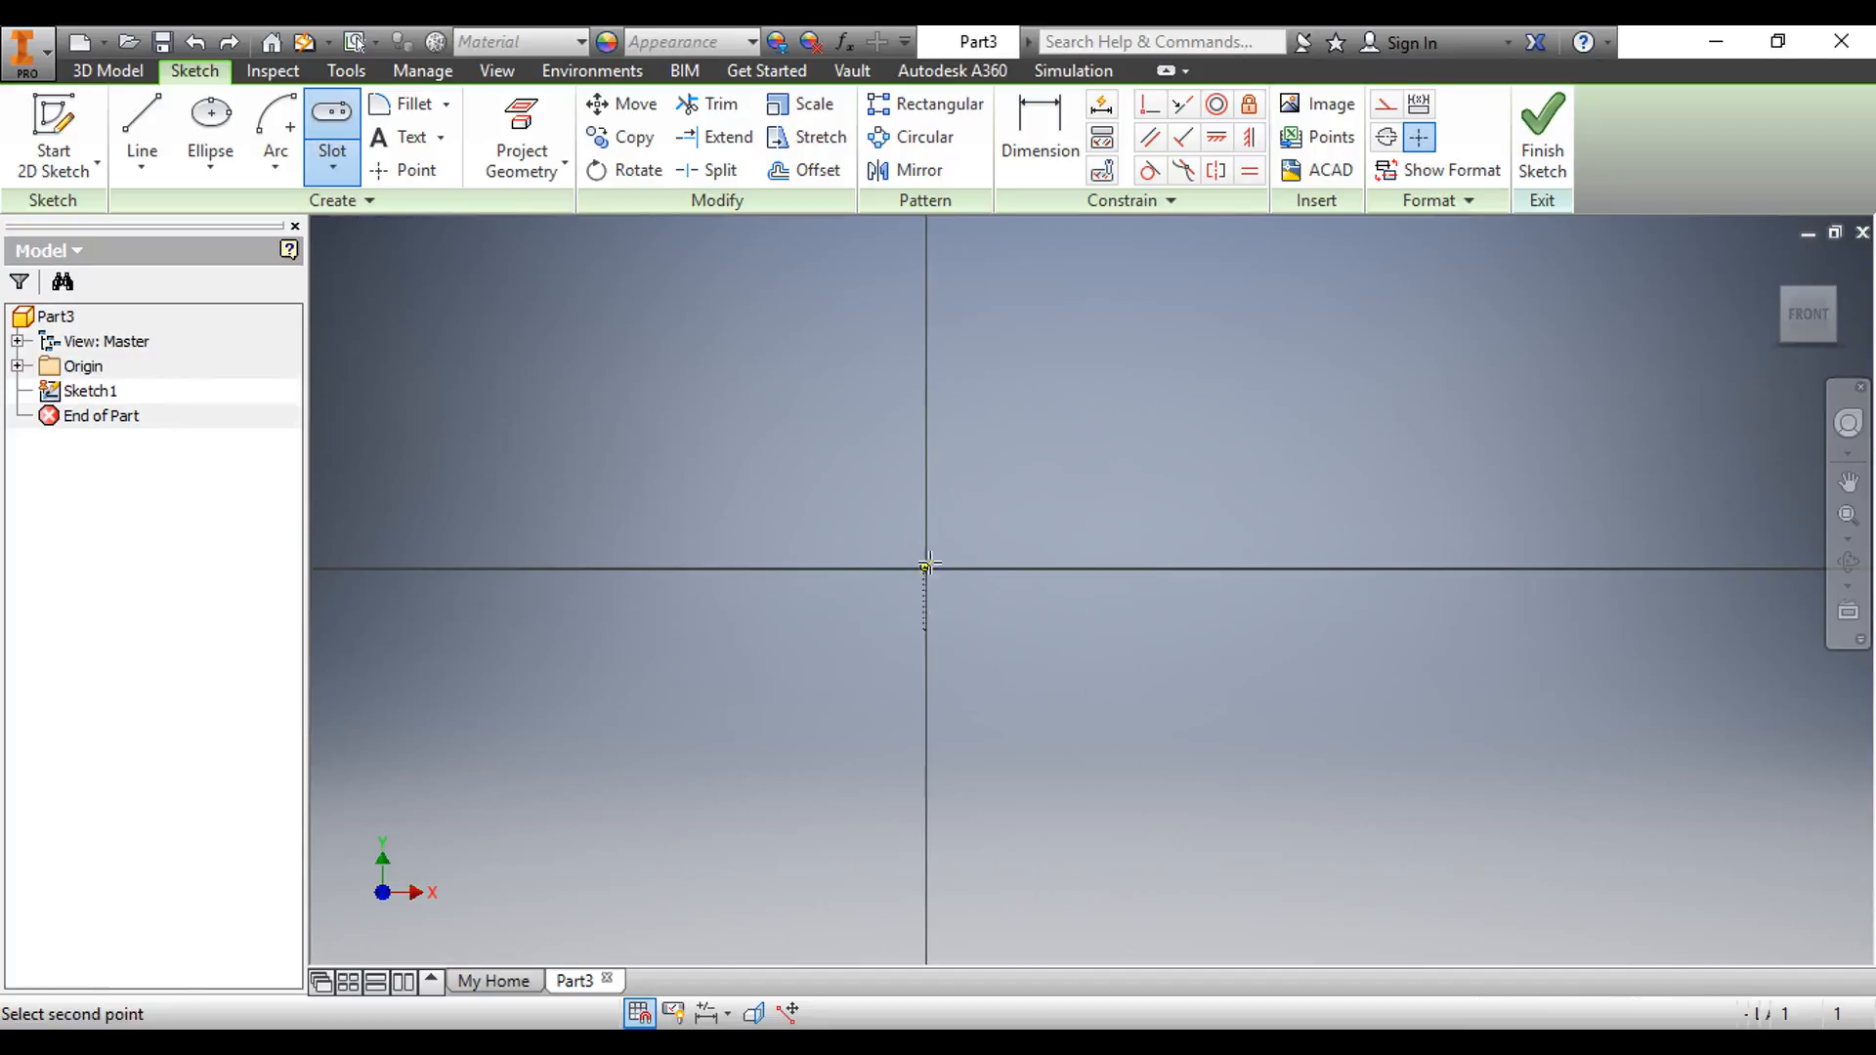
pyautogui.click(1165, 568)
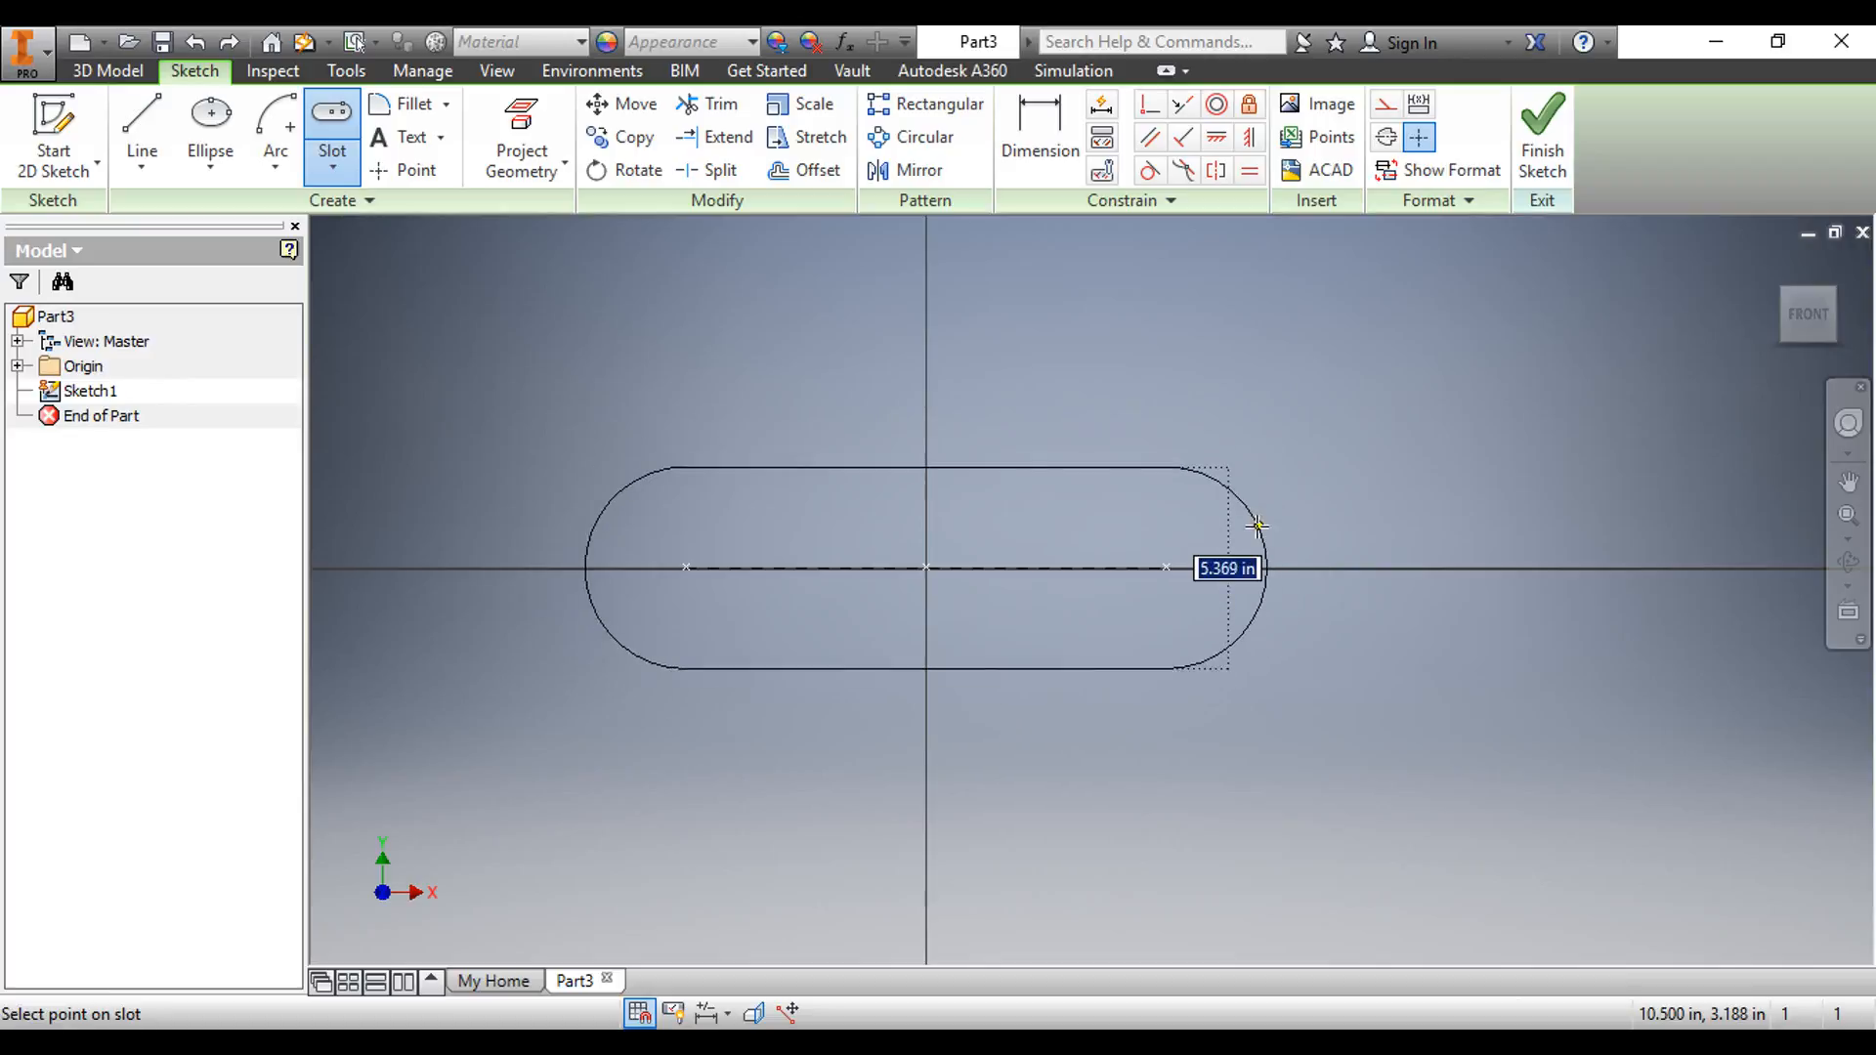
pyautogui.click(1286, 505)
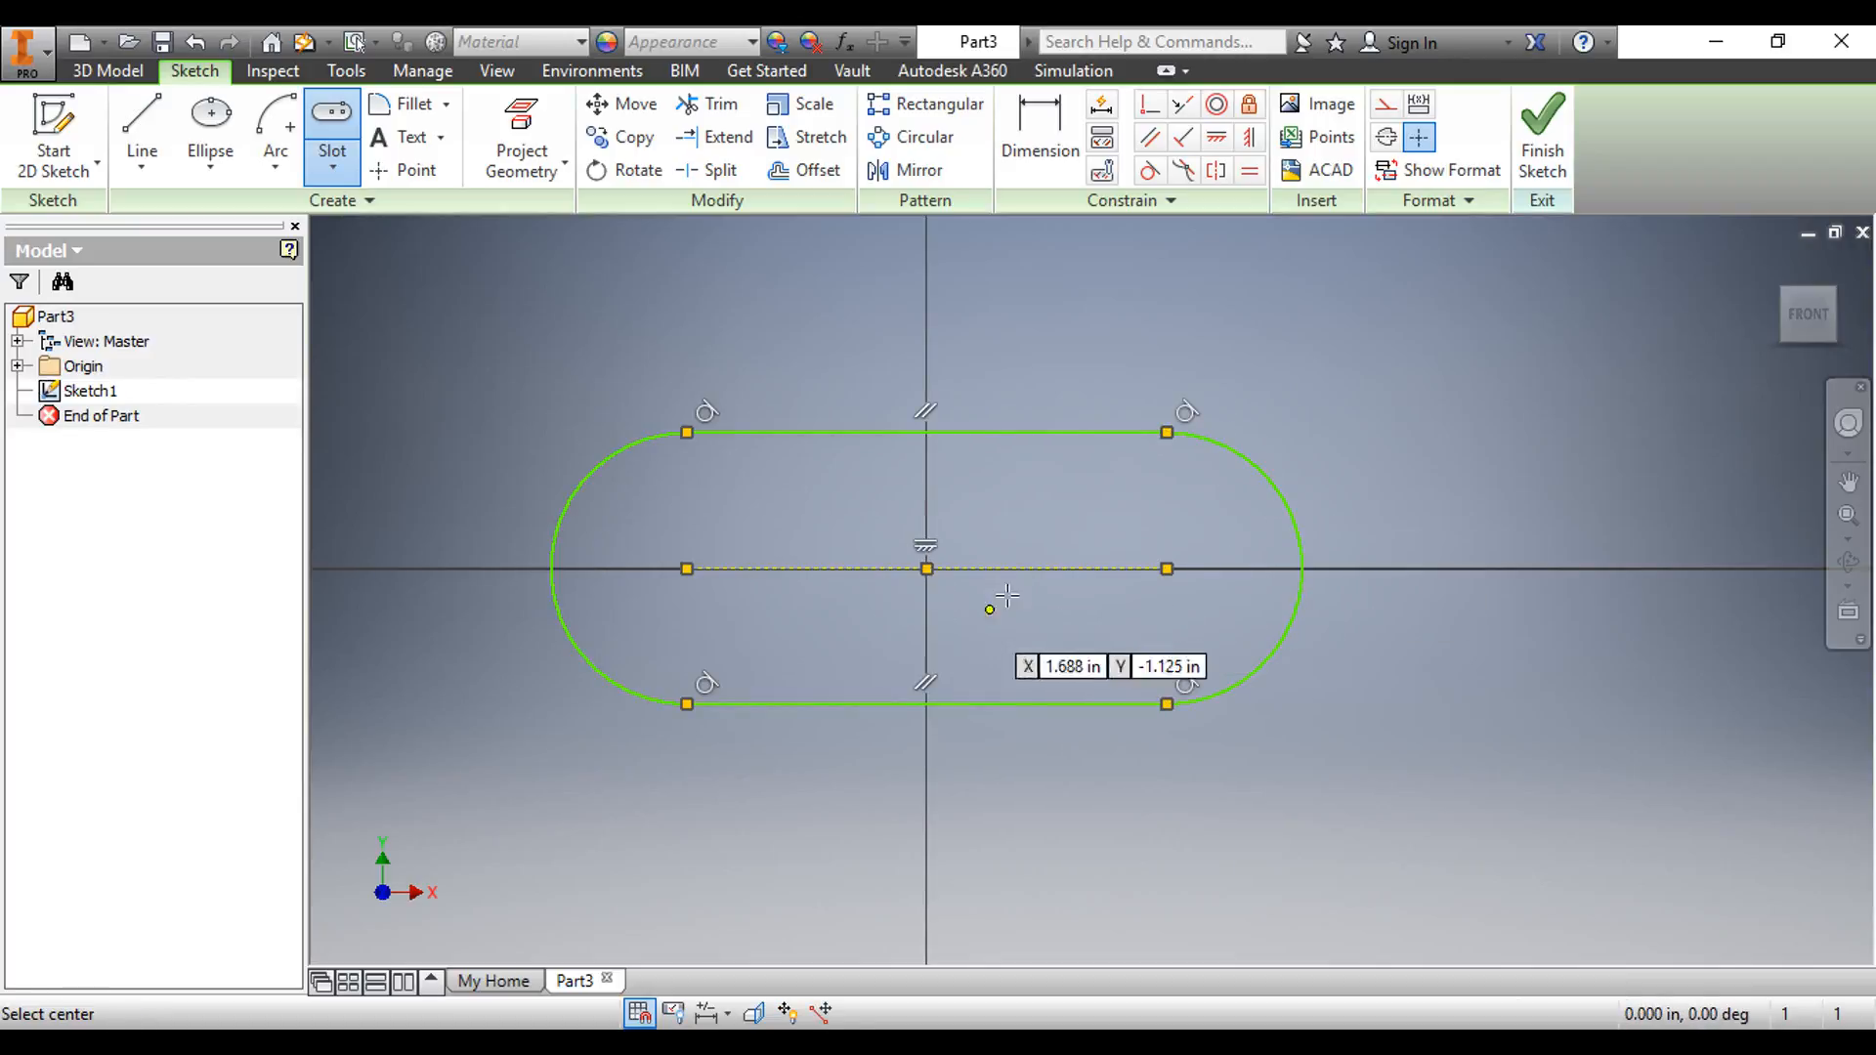
pyautogui.click(332, 168)
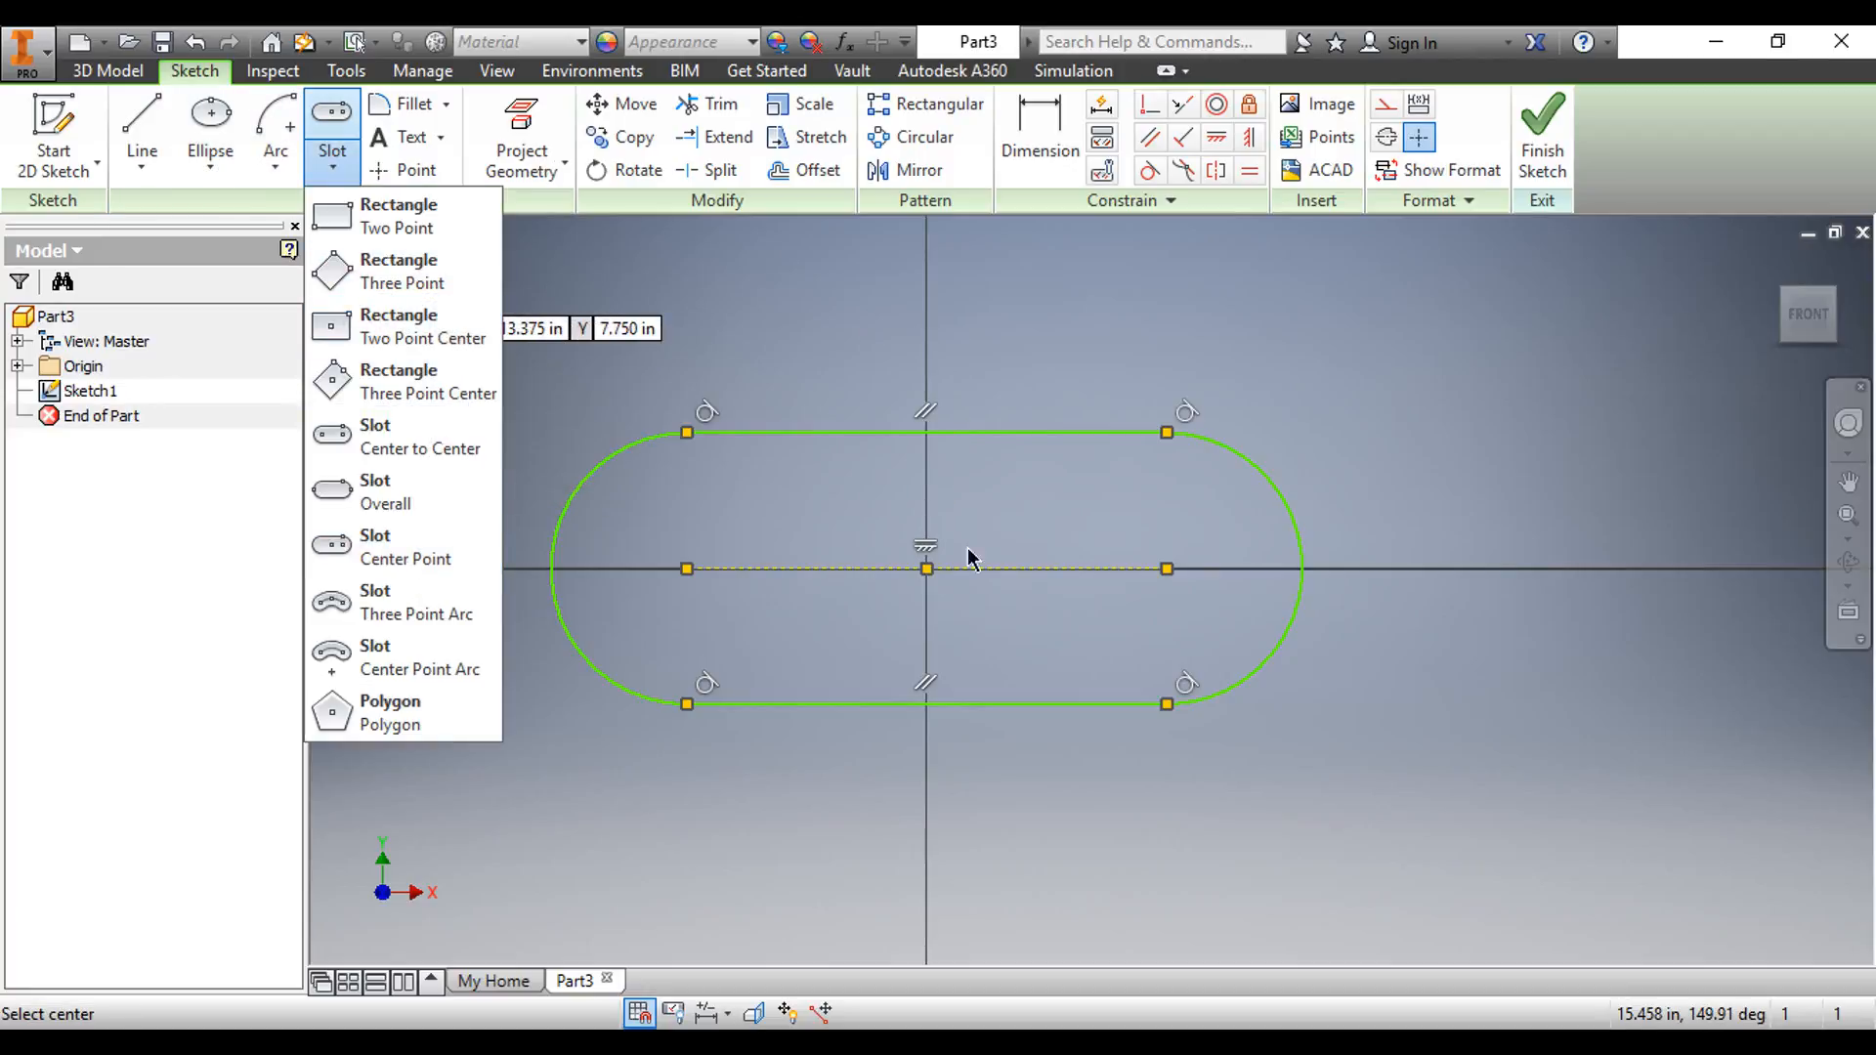
pyautogui.click(720, 284)
pyautogui.press('Escape')
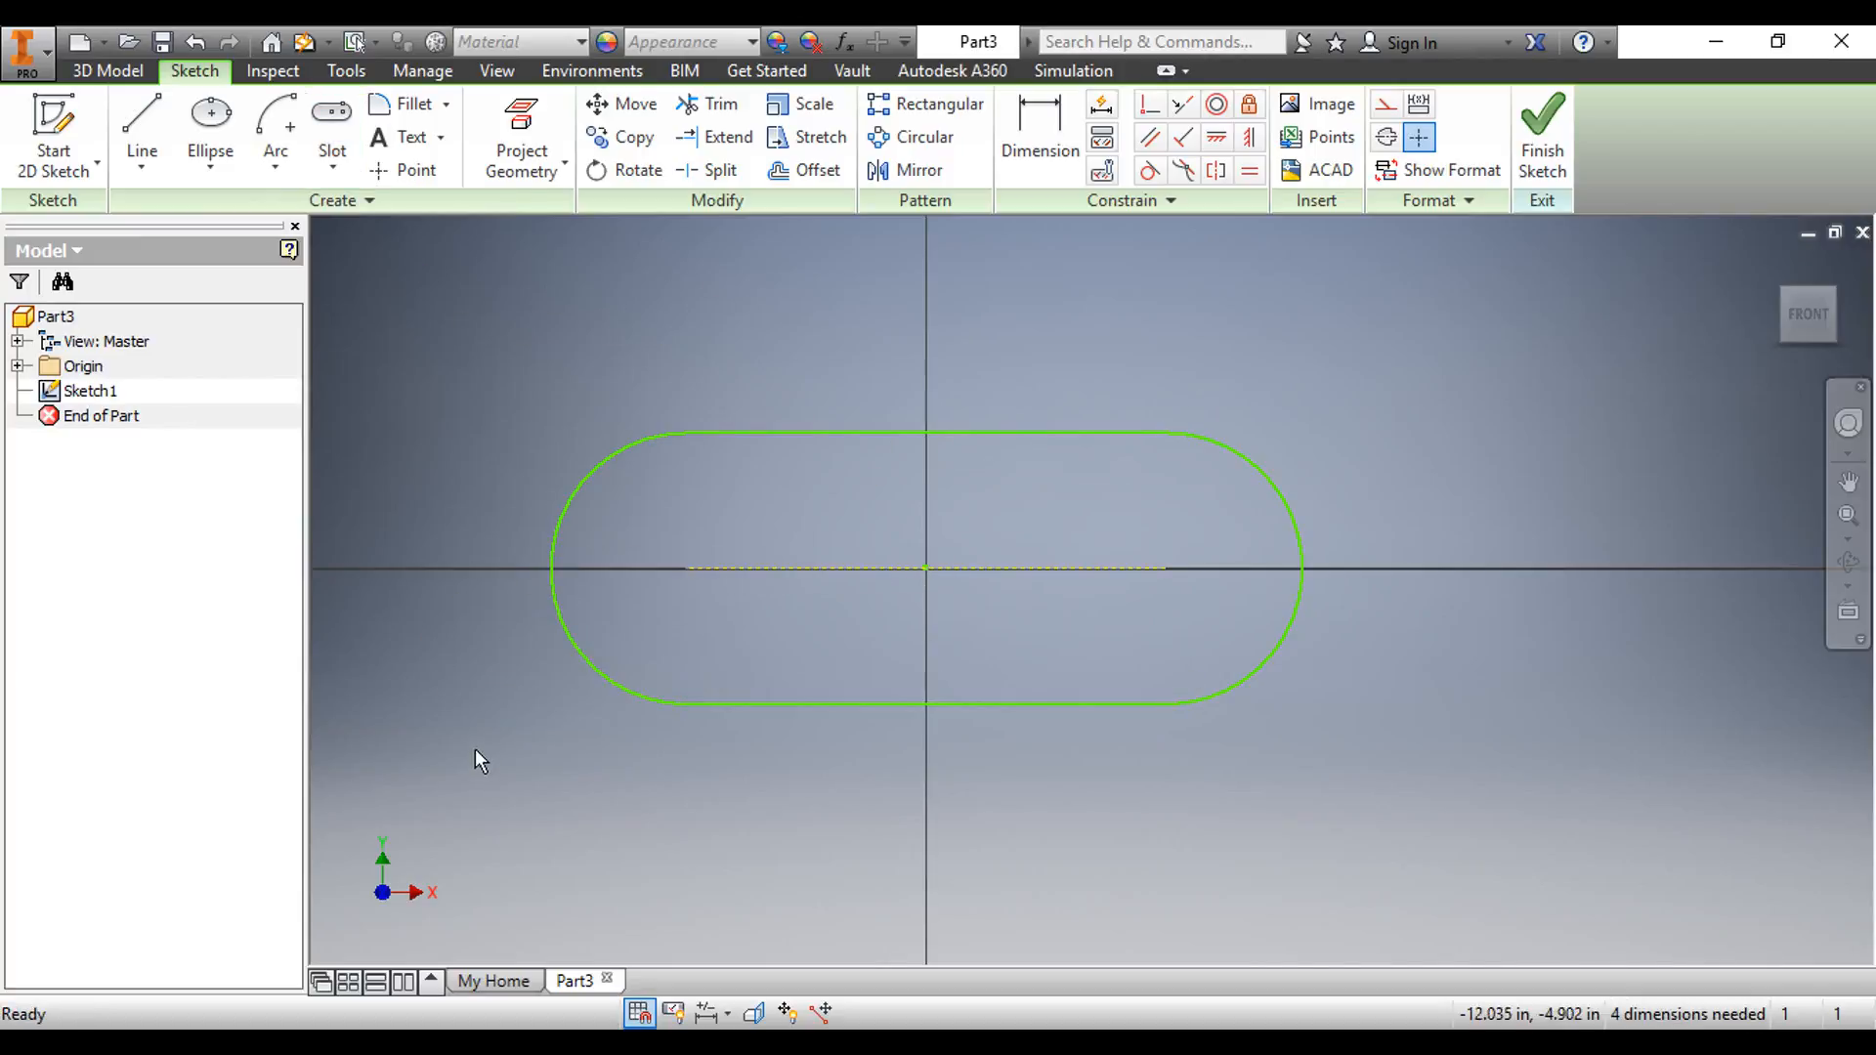
# - Delete the whole center point slot, including its construction centerline, from the sketch
pyautogui.moveTo(485, 743); pyautogui.dragTo(1222, 393)
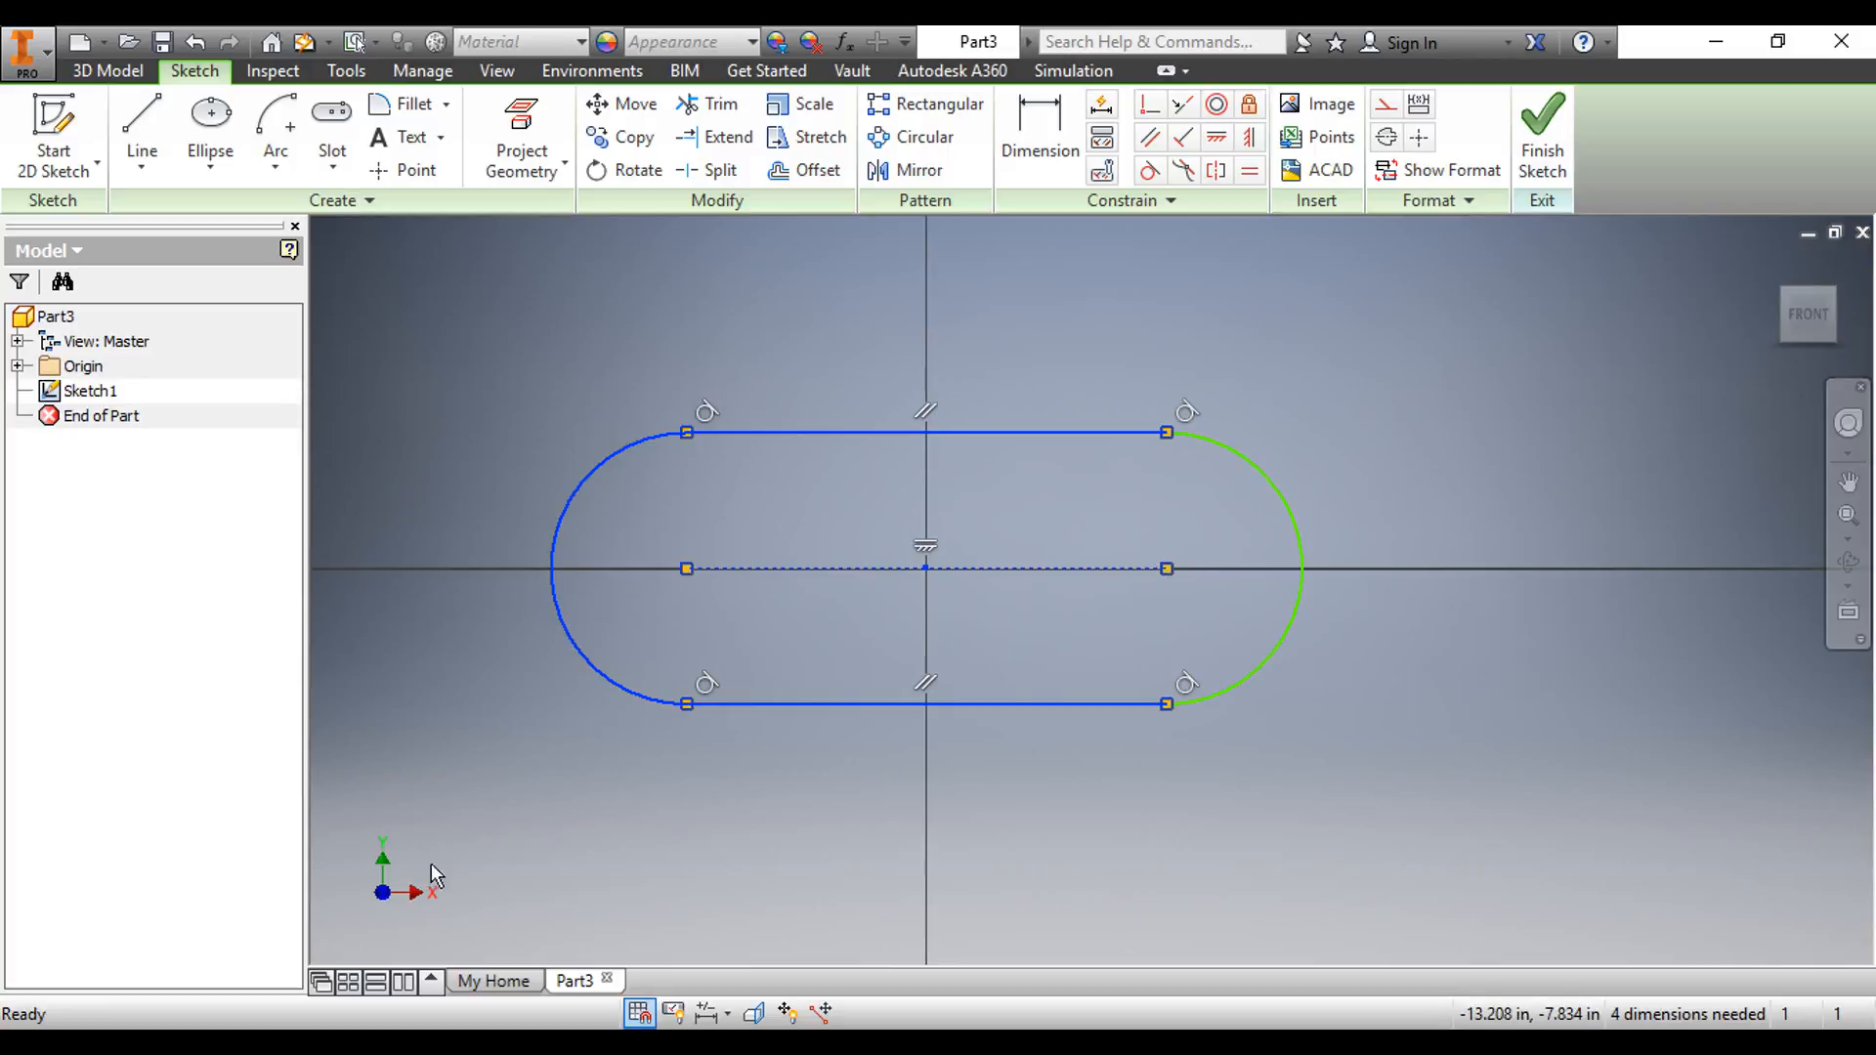
pyautogui.moveTo(592, 833); pyautogui.dragTo(1413, 299)
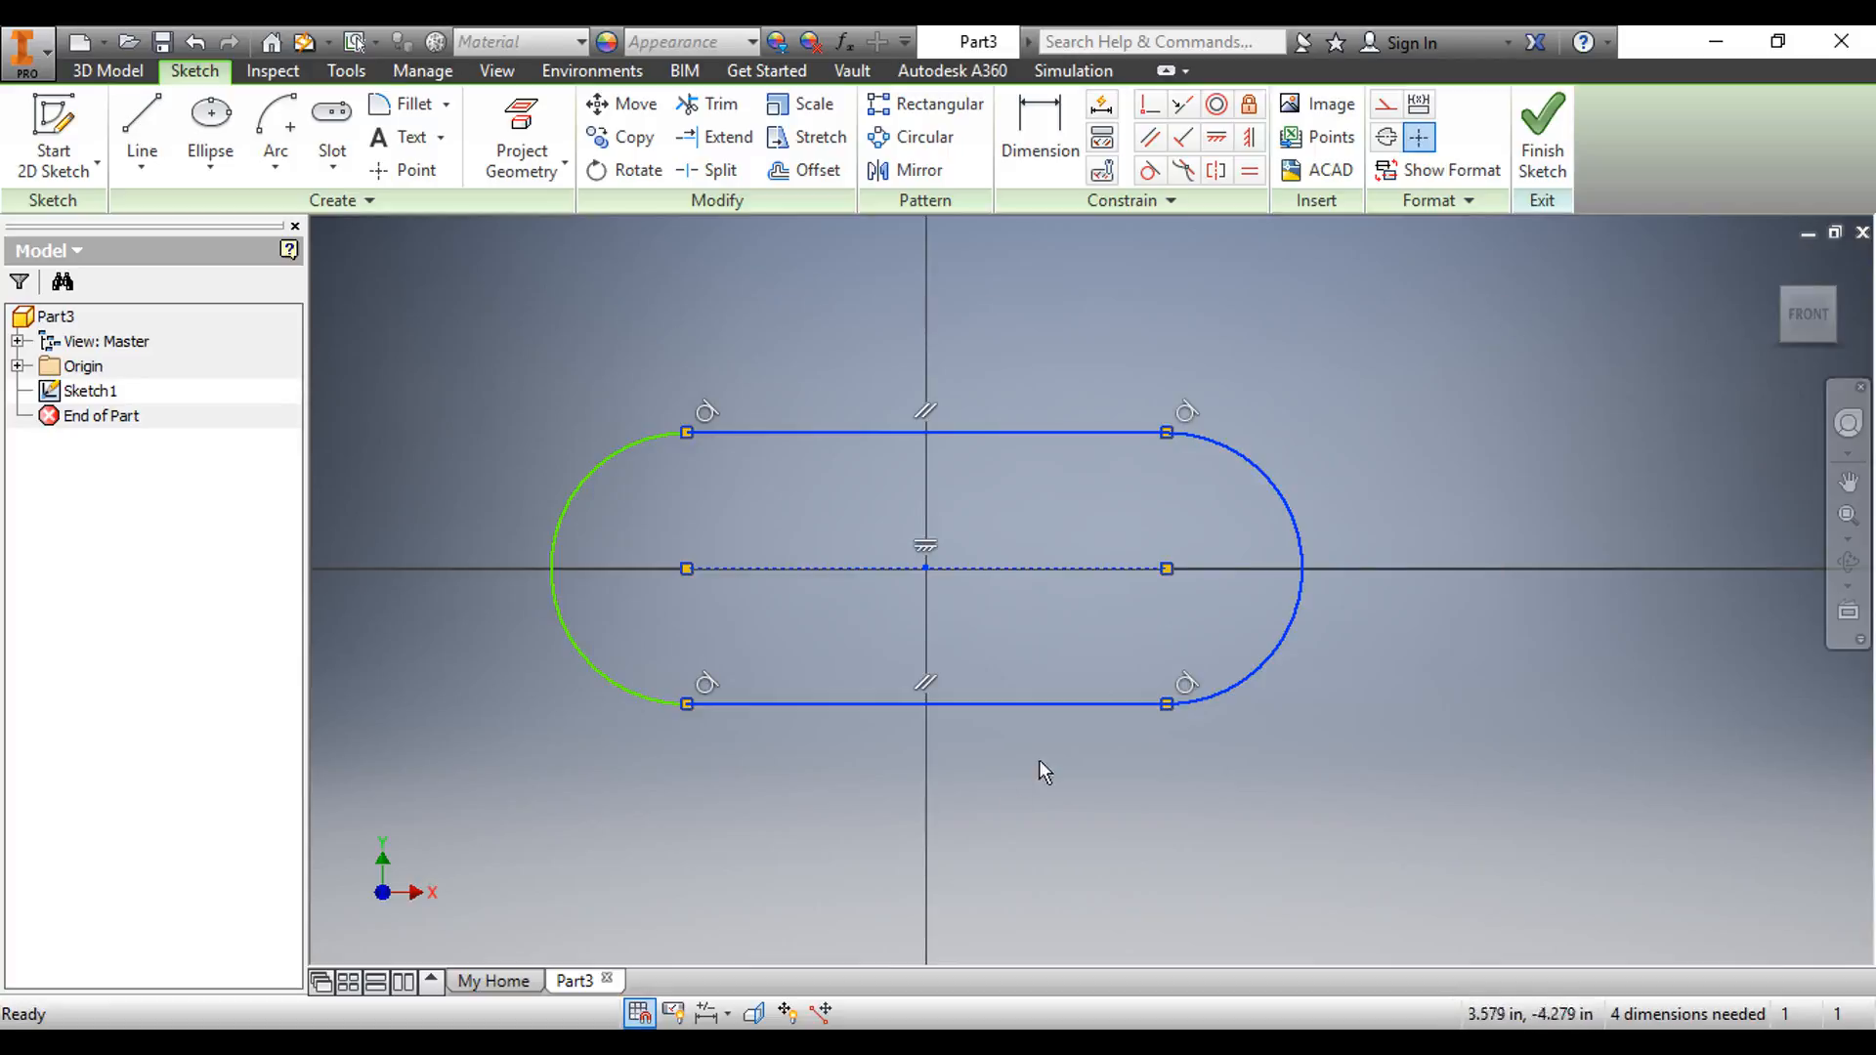
pyautogui.moveTo(630, 854); pyautogui.dragTo(1757, 250)
pyautogui.moveTo(548, 877); pyautogui.dragTo(1715, 354)
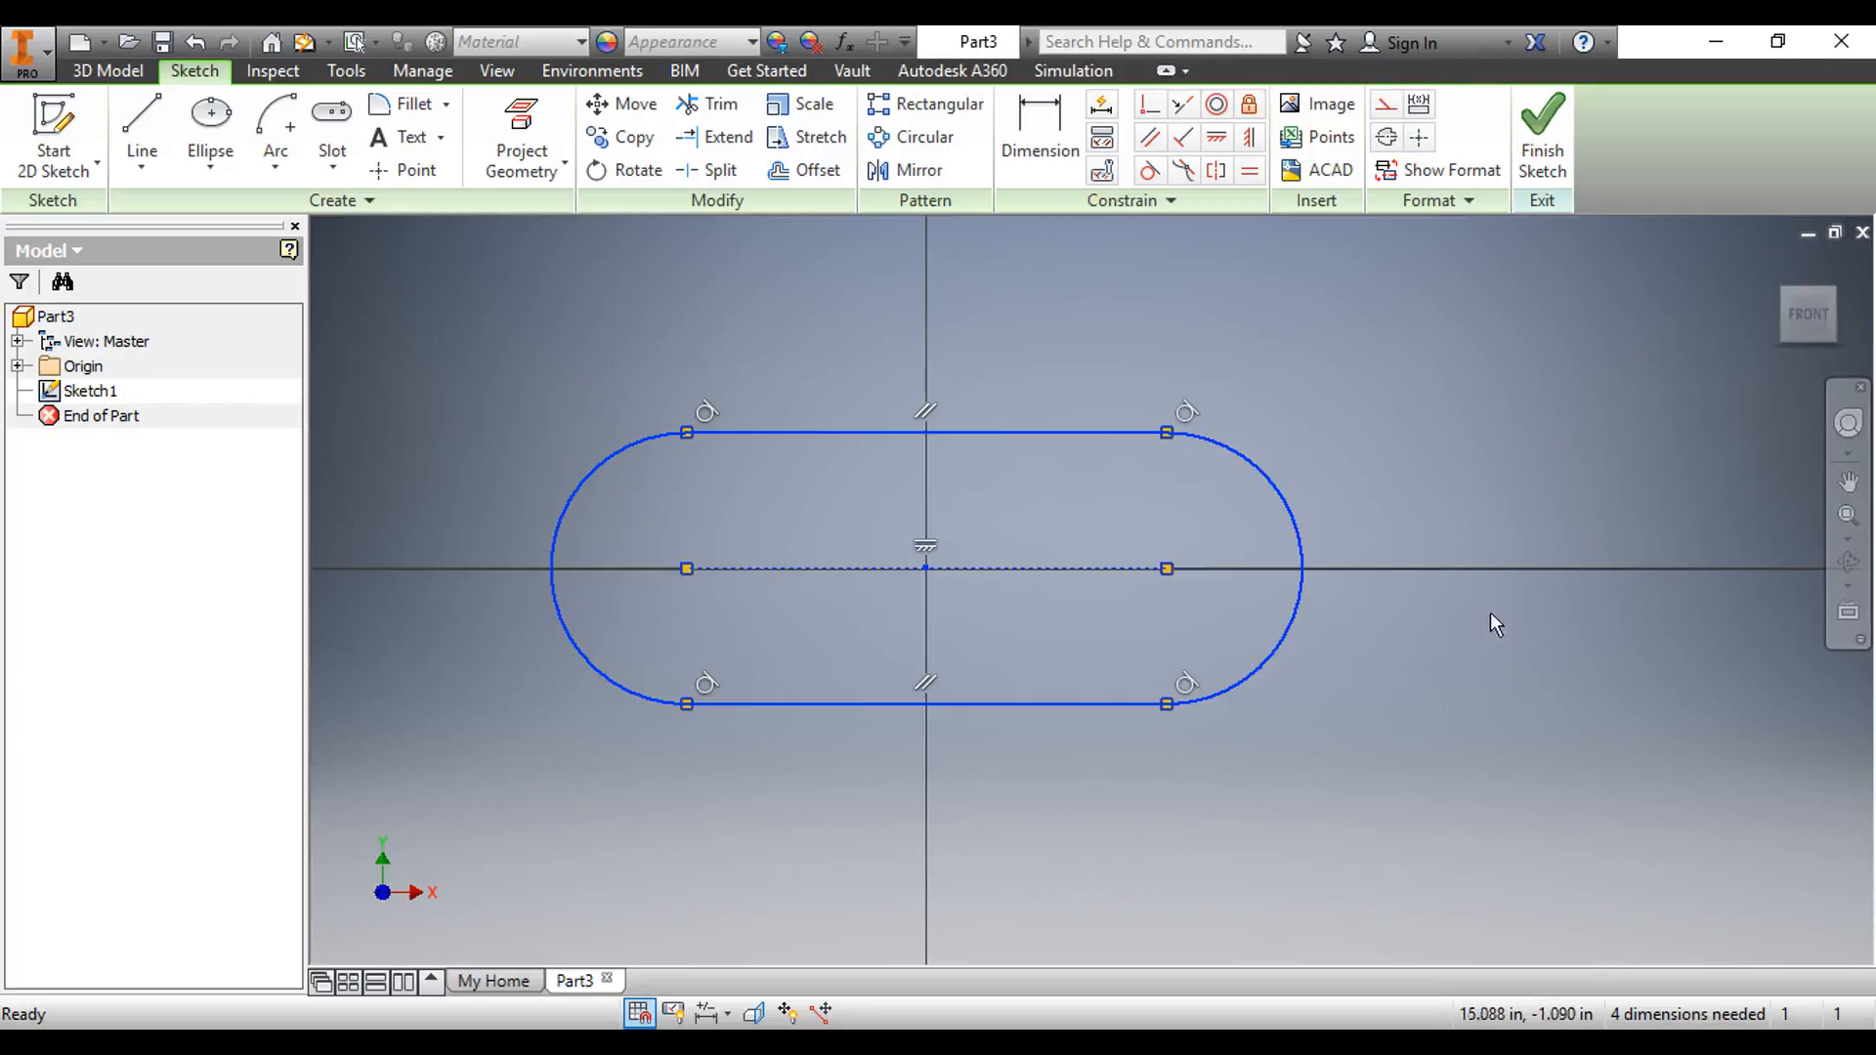
pyautogui.press('Delete')
# - Draw a three point arc slot from the origin with end centers 8 in apart and a 5 in center arc radius, and undo it
pyautogui.click(332, 159)
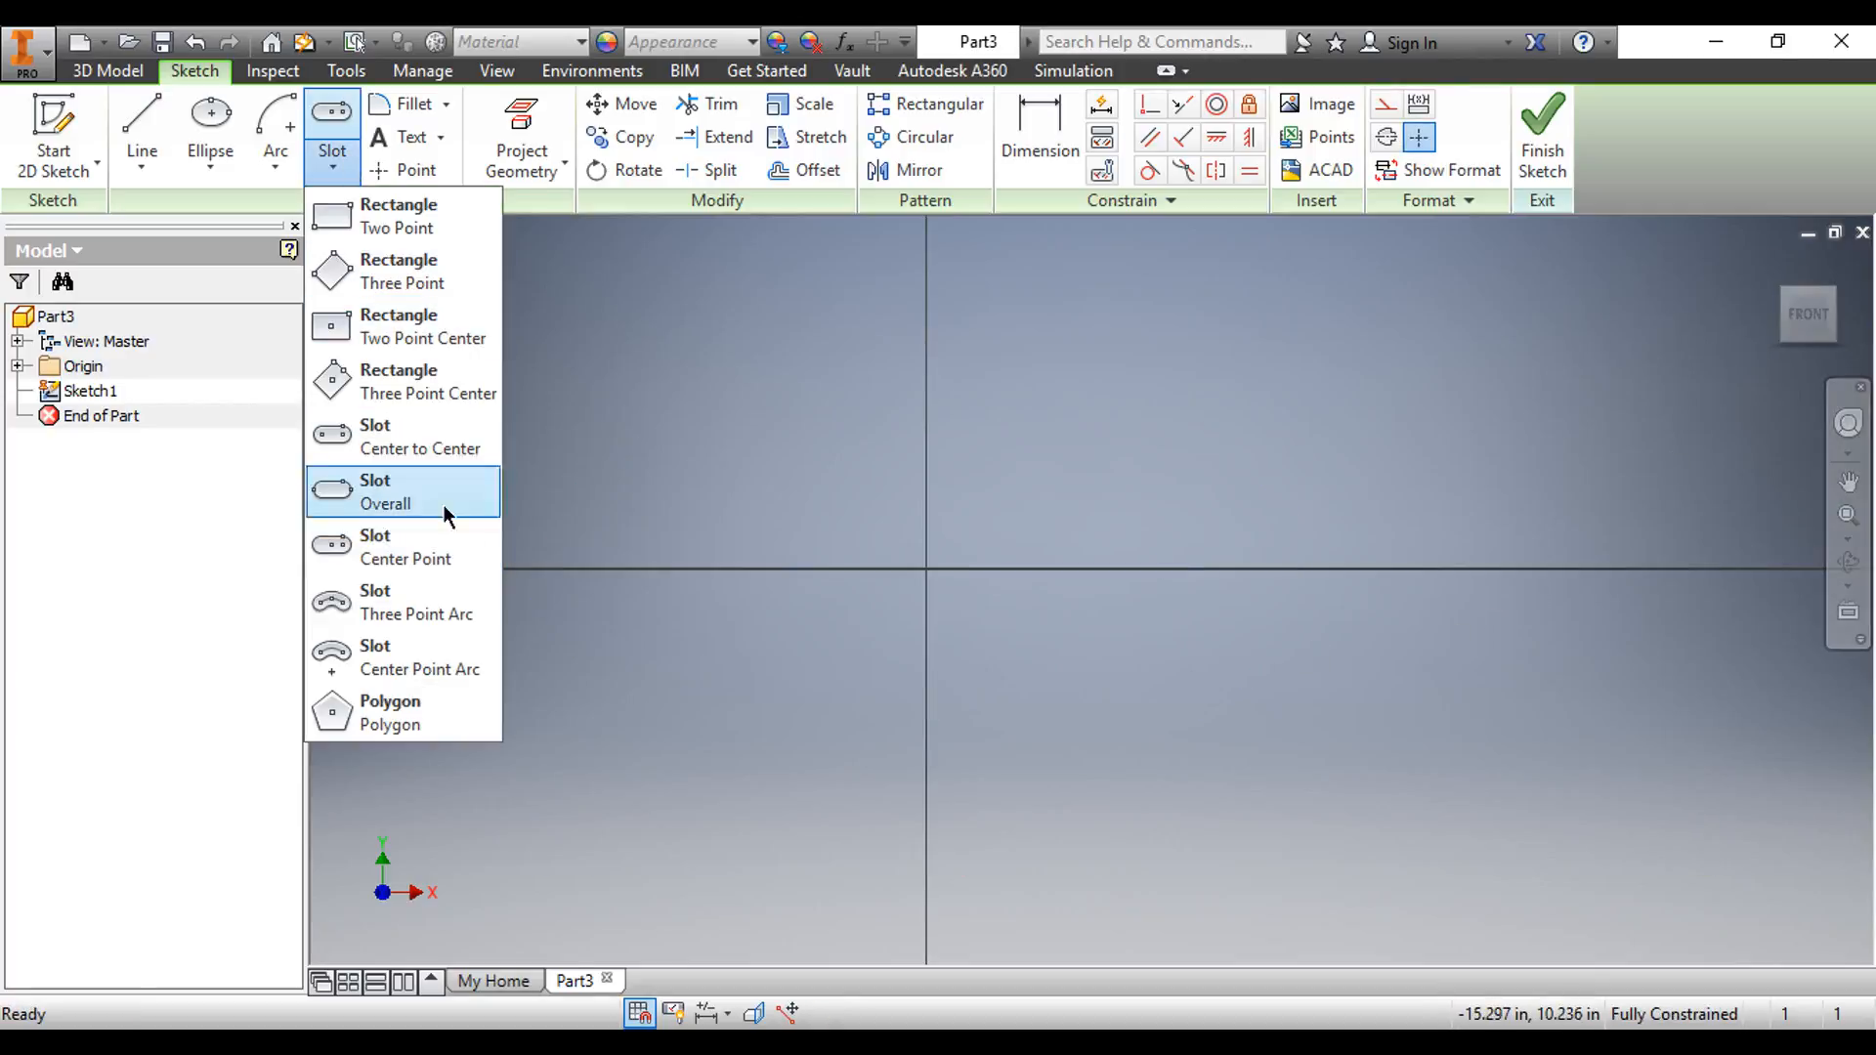
pyautogui.click(449, 614)
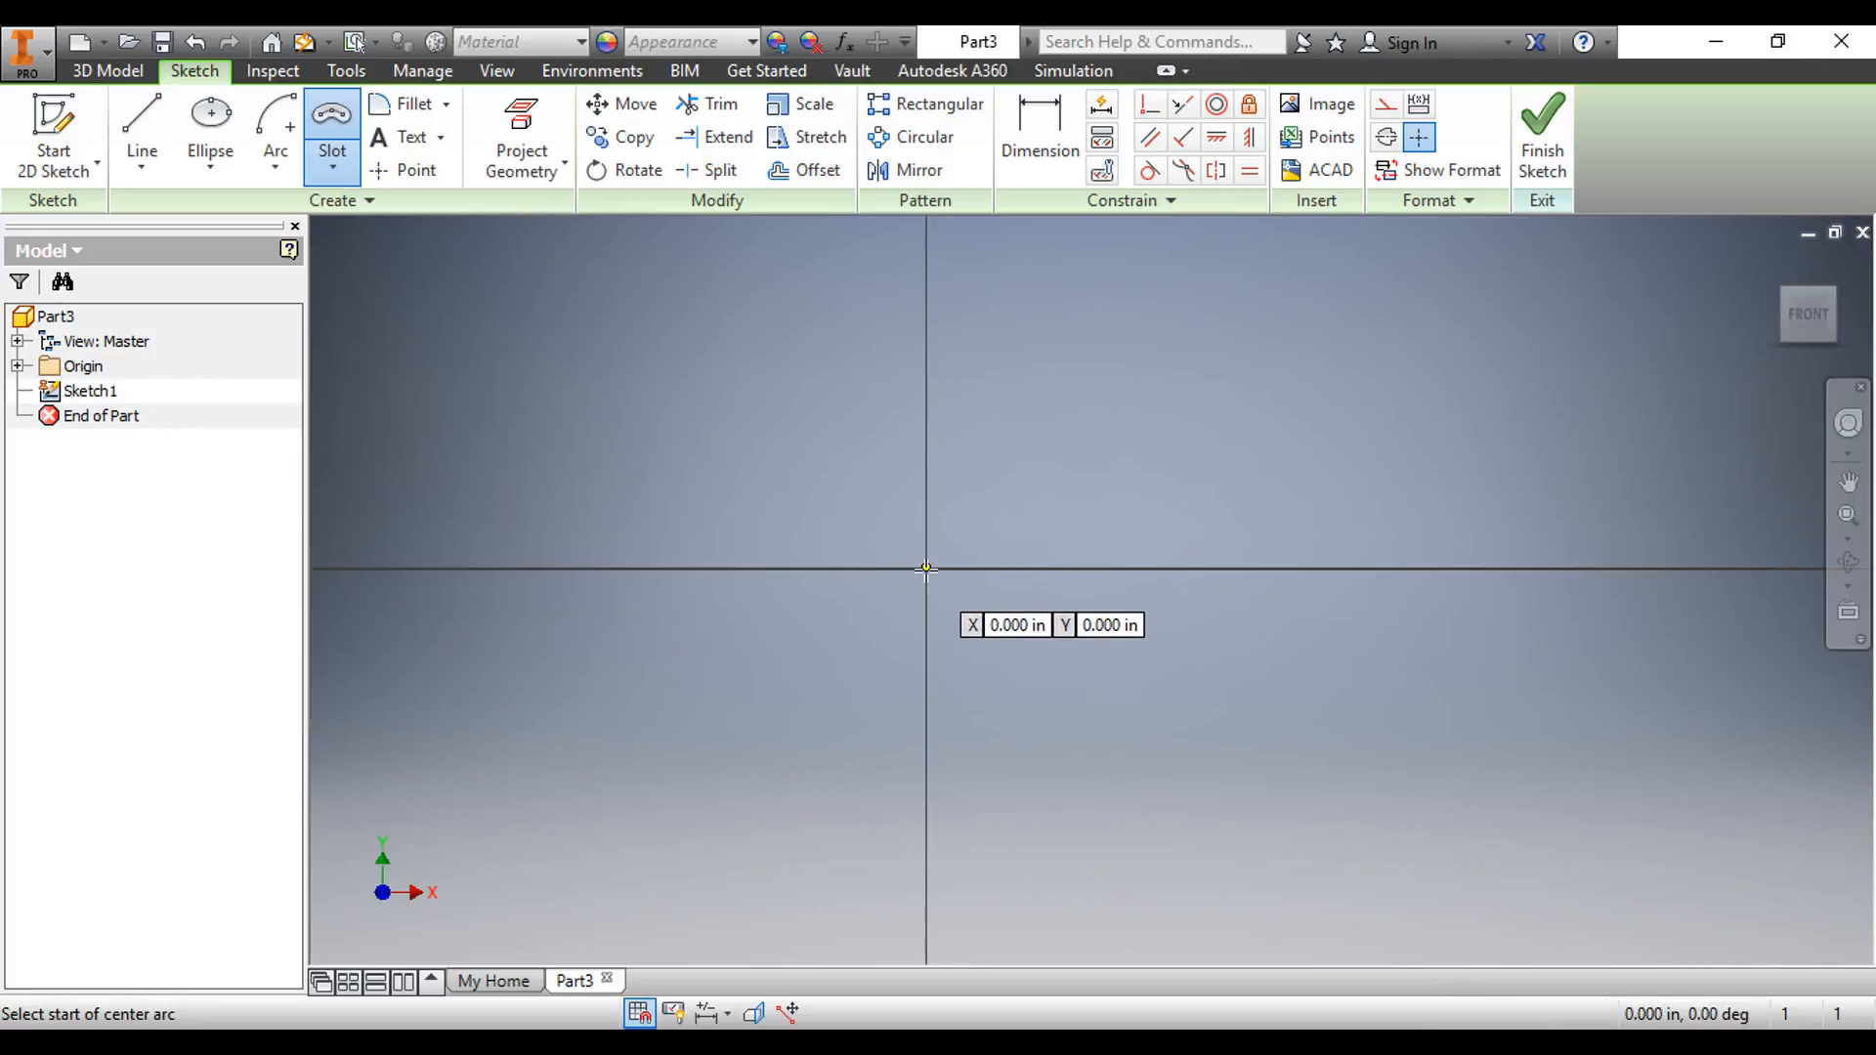
pyautogui.click(927, 568)
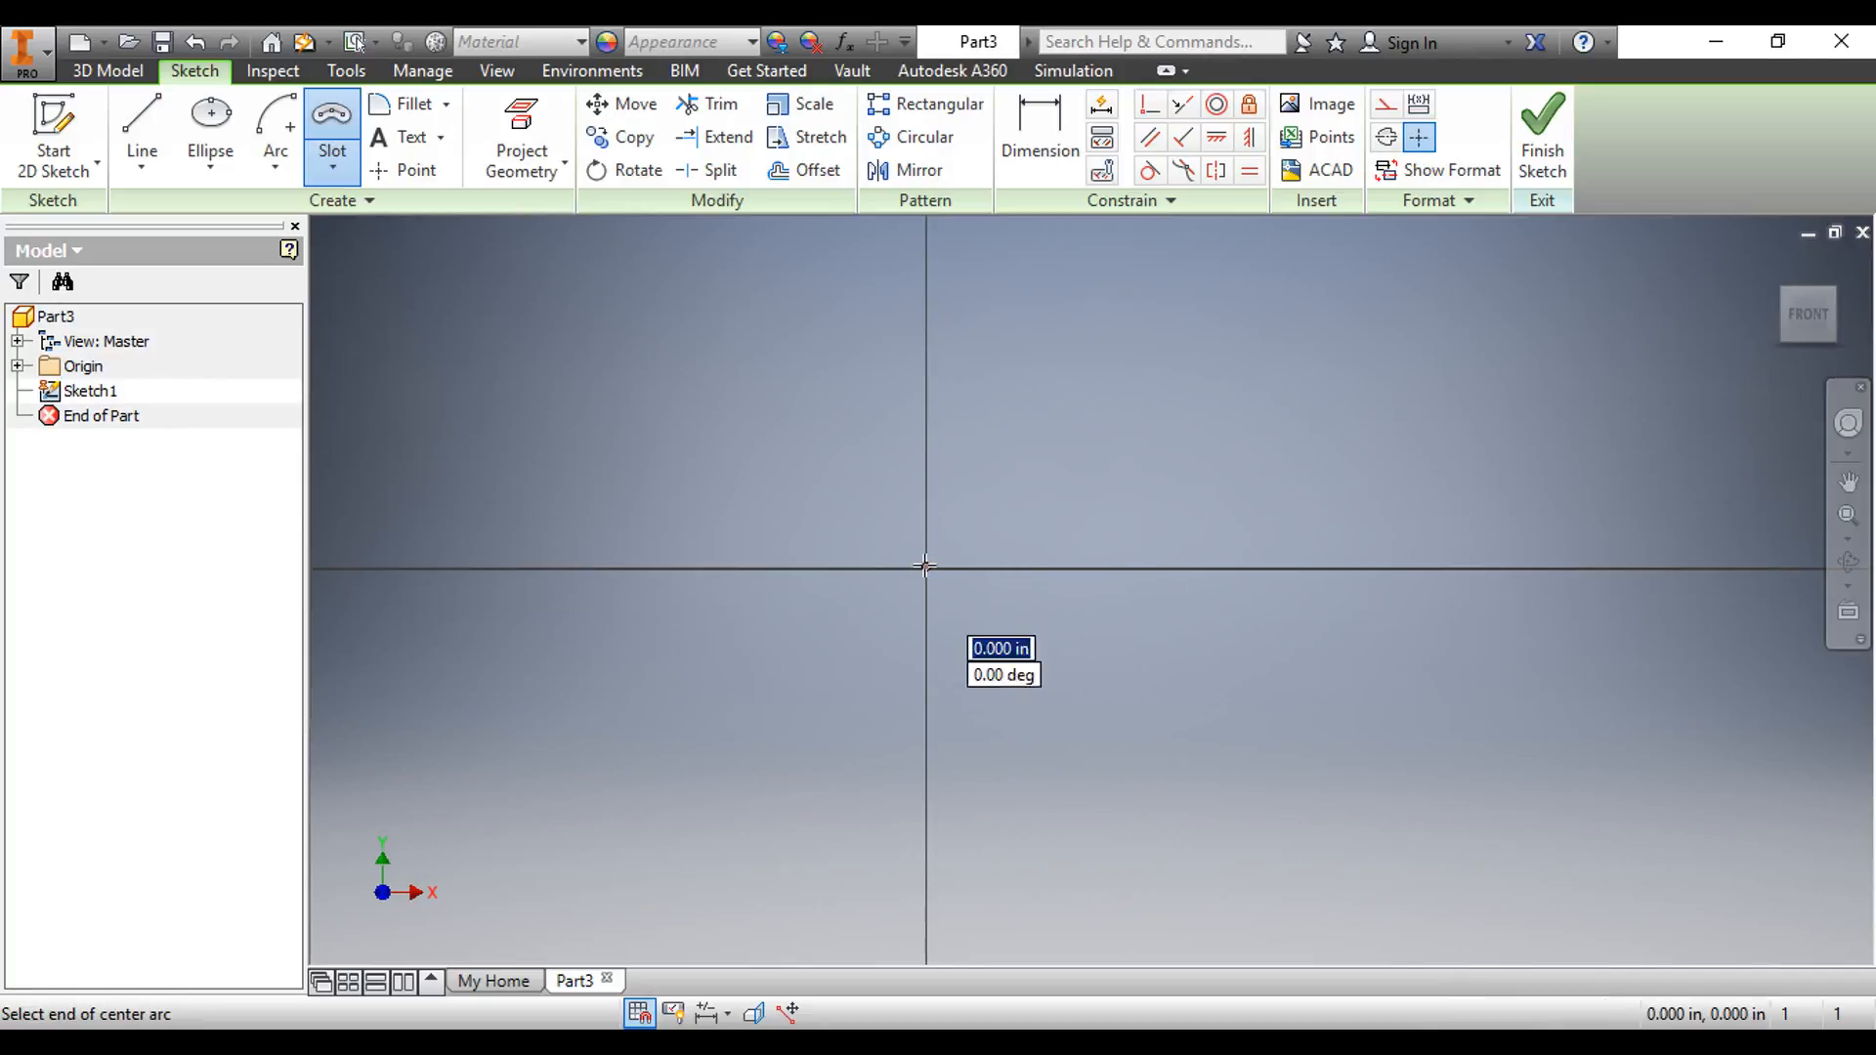
pyautogui.click(1202, 570)
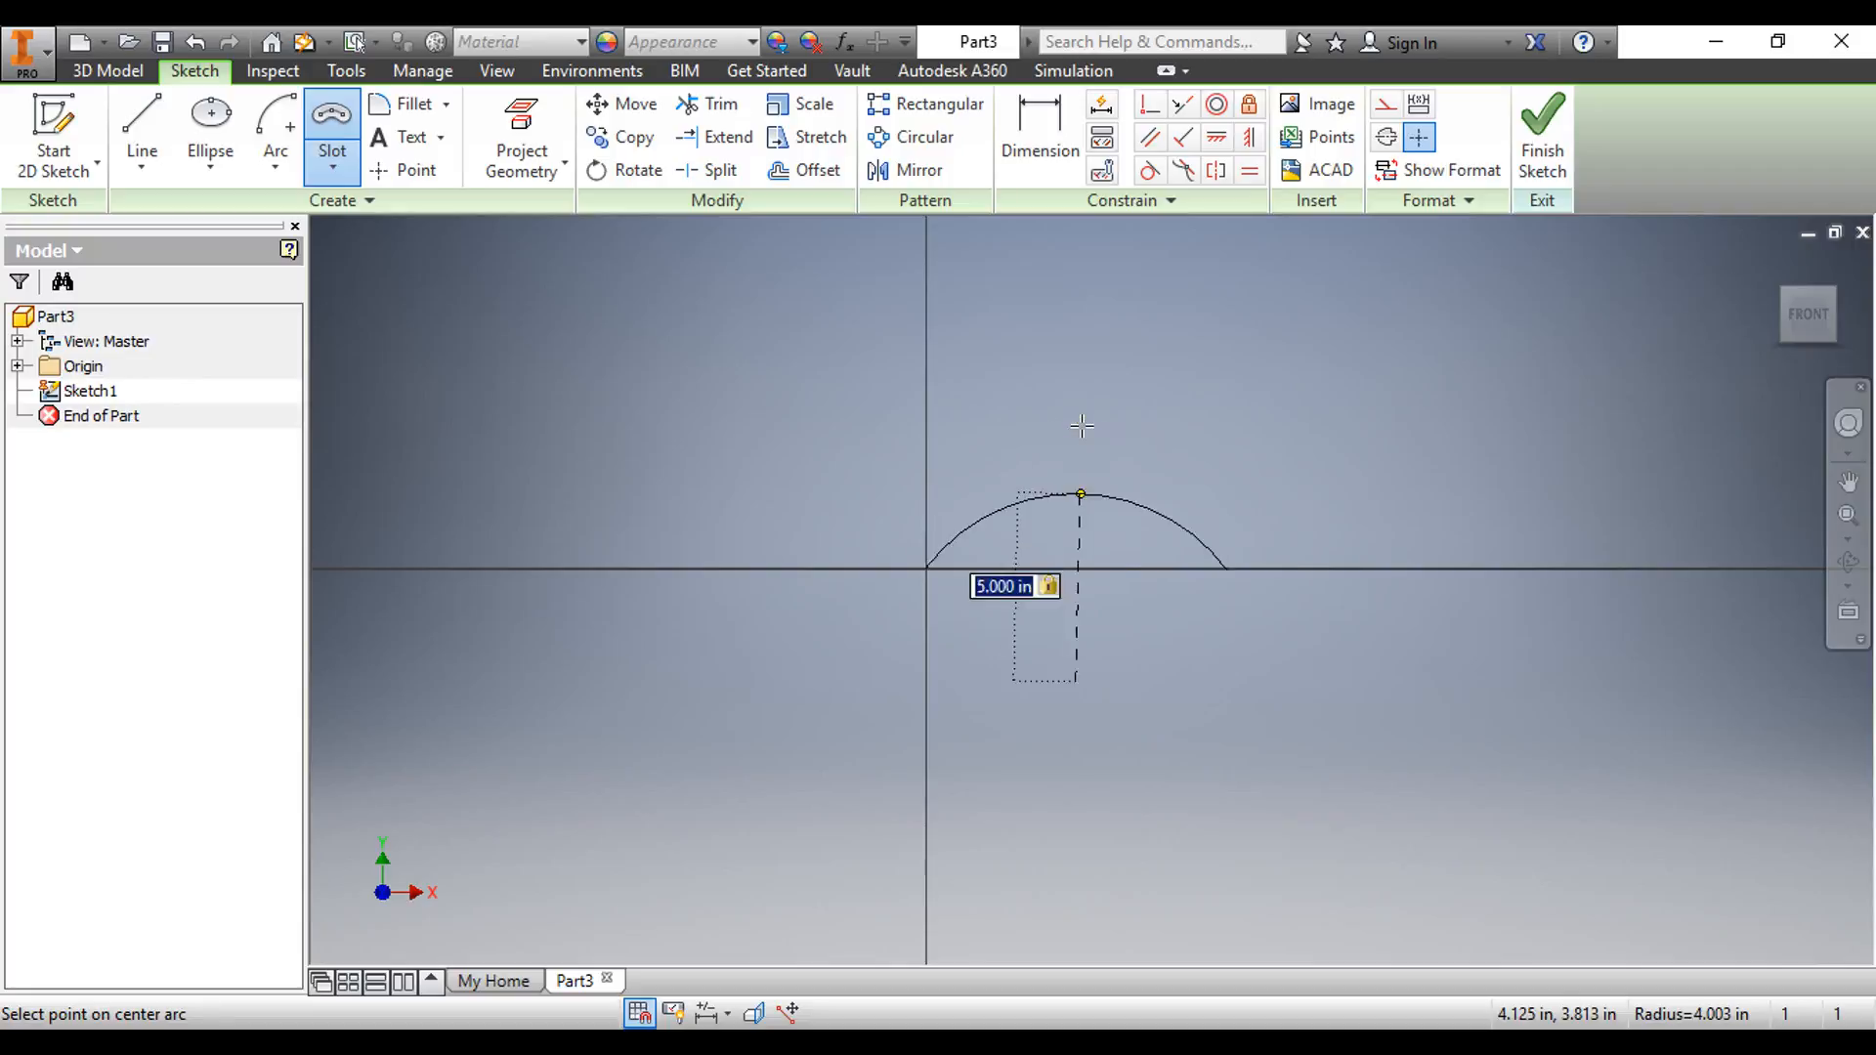
pyautogui.click(1080, 496)
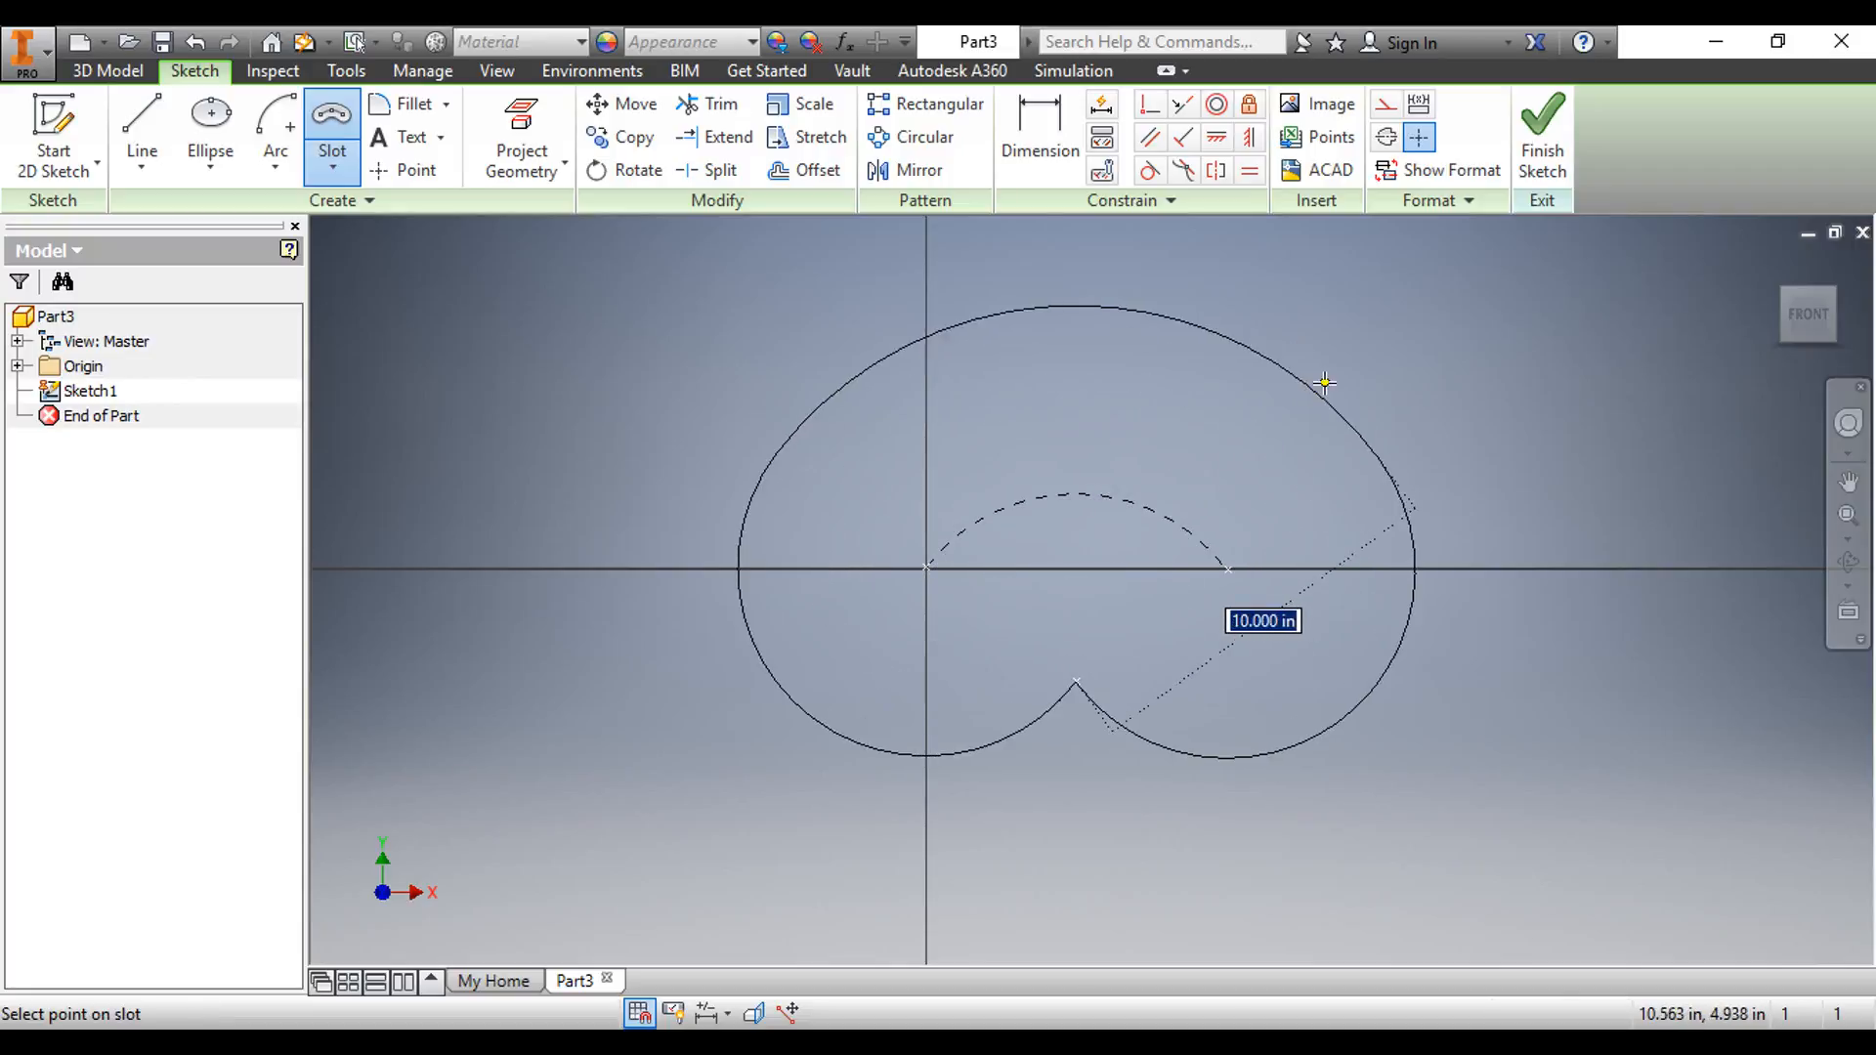
pyautogui.click(1255, 475)
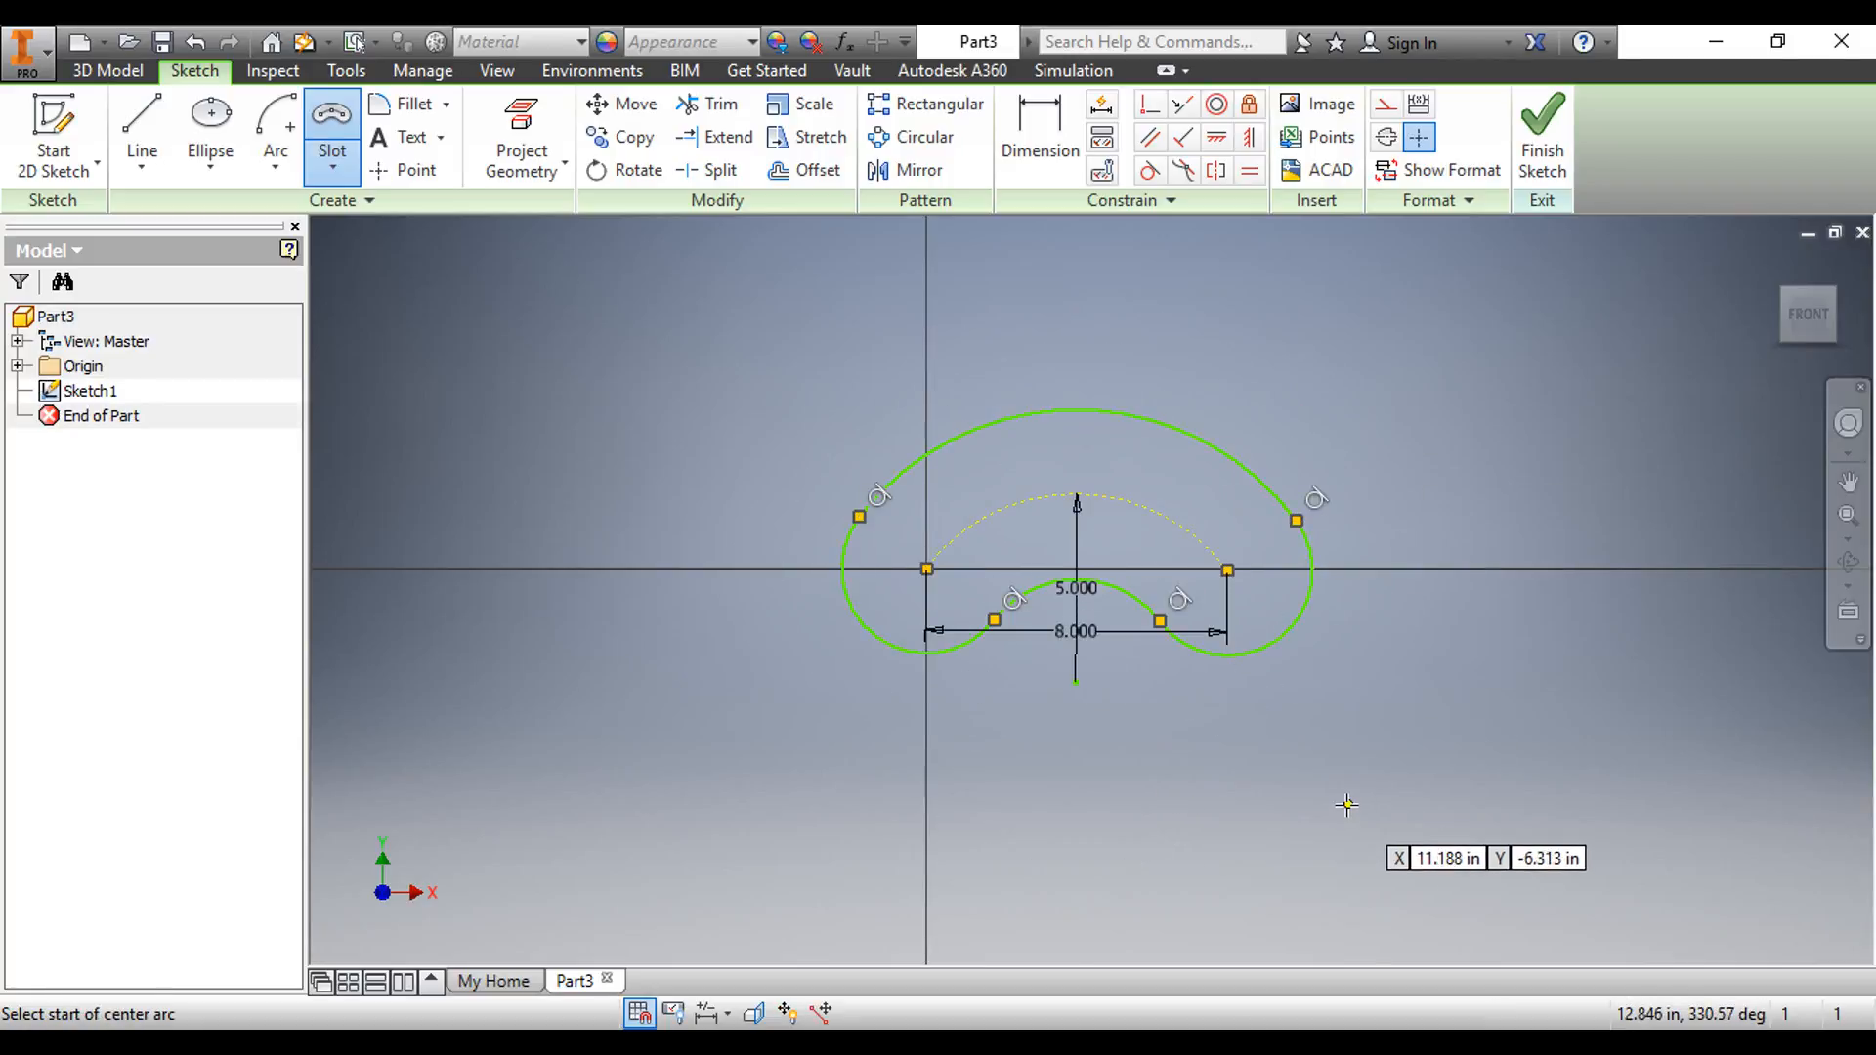
pyautogui.press('Escape')
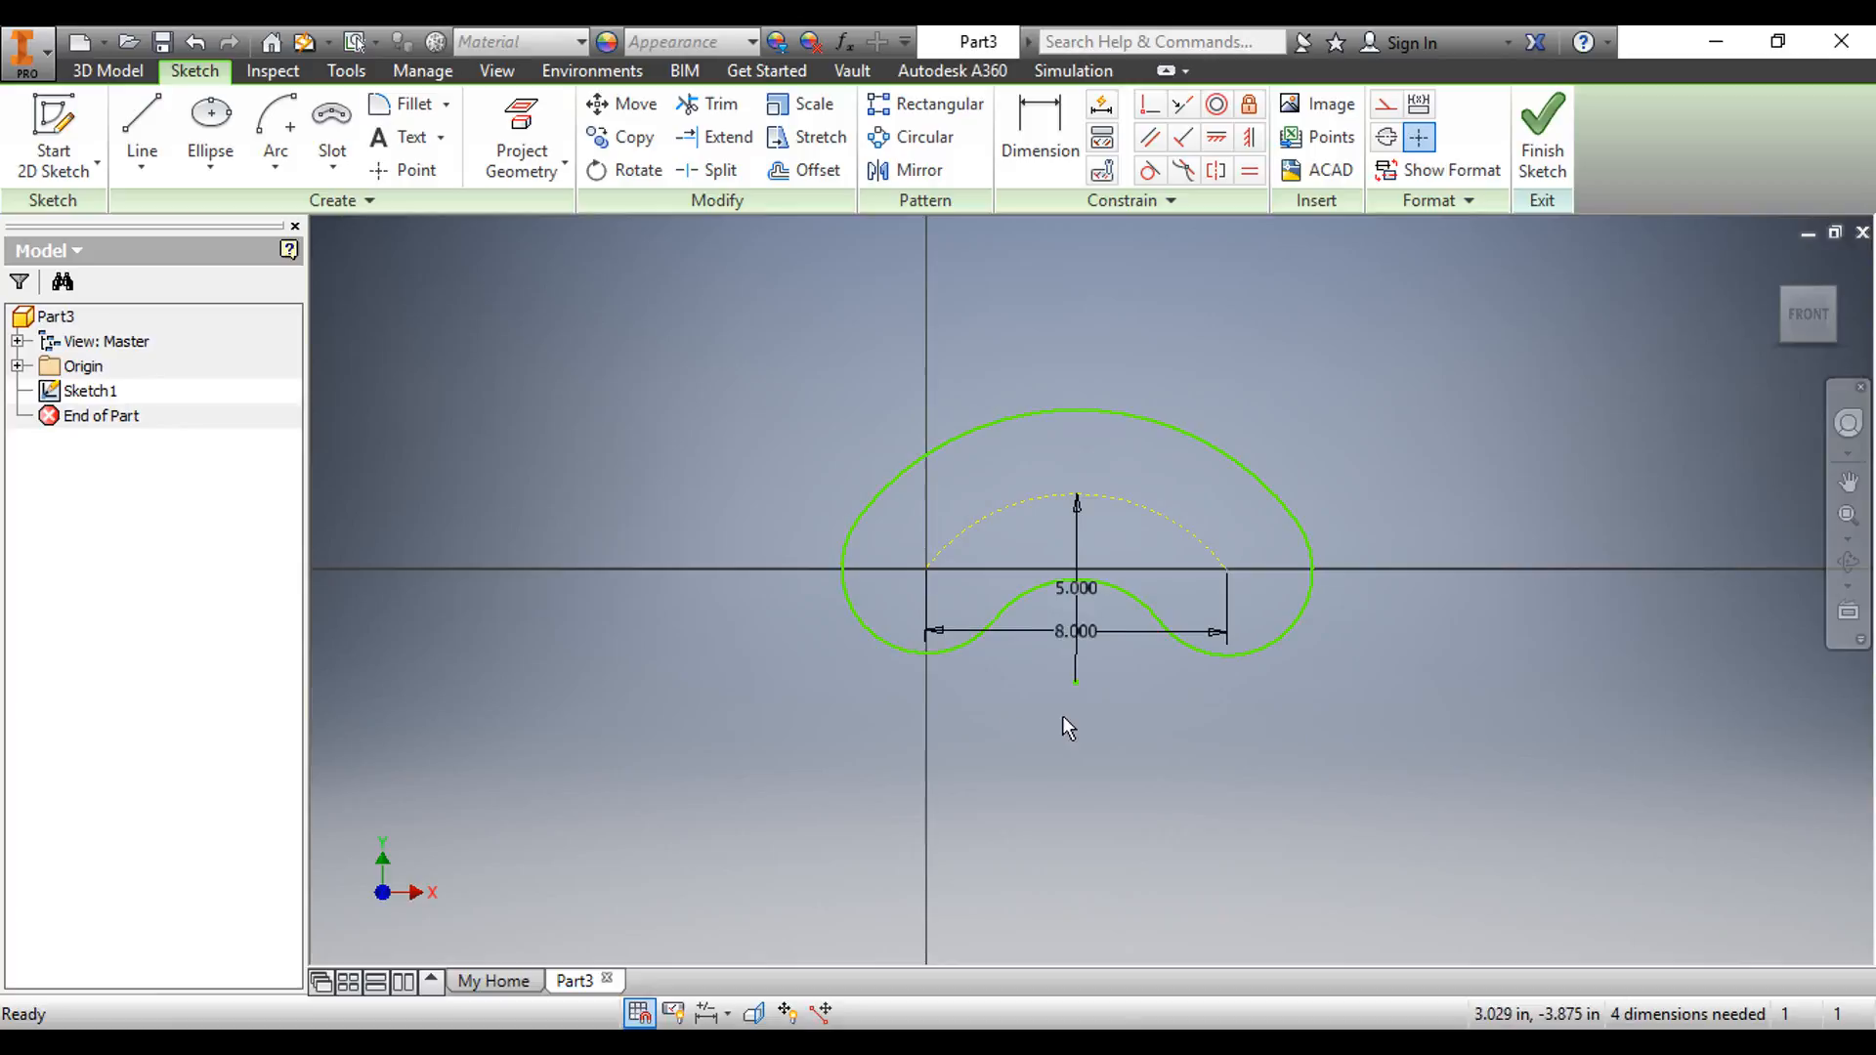
pyautogui.hotkey('ctrl', 'z')
# - Draw a center point arc slot around the origin, sweeping clockwise from above it to its left side, and undo it
pyautogui.click(332, 168)
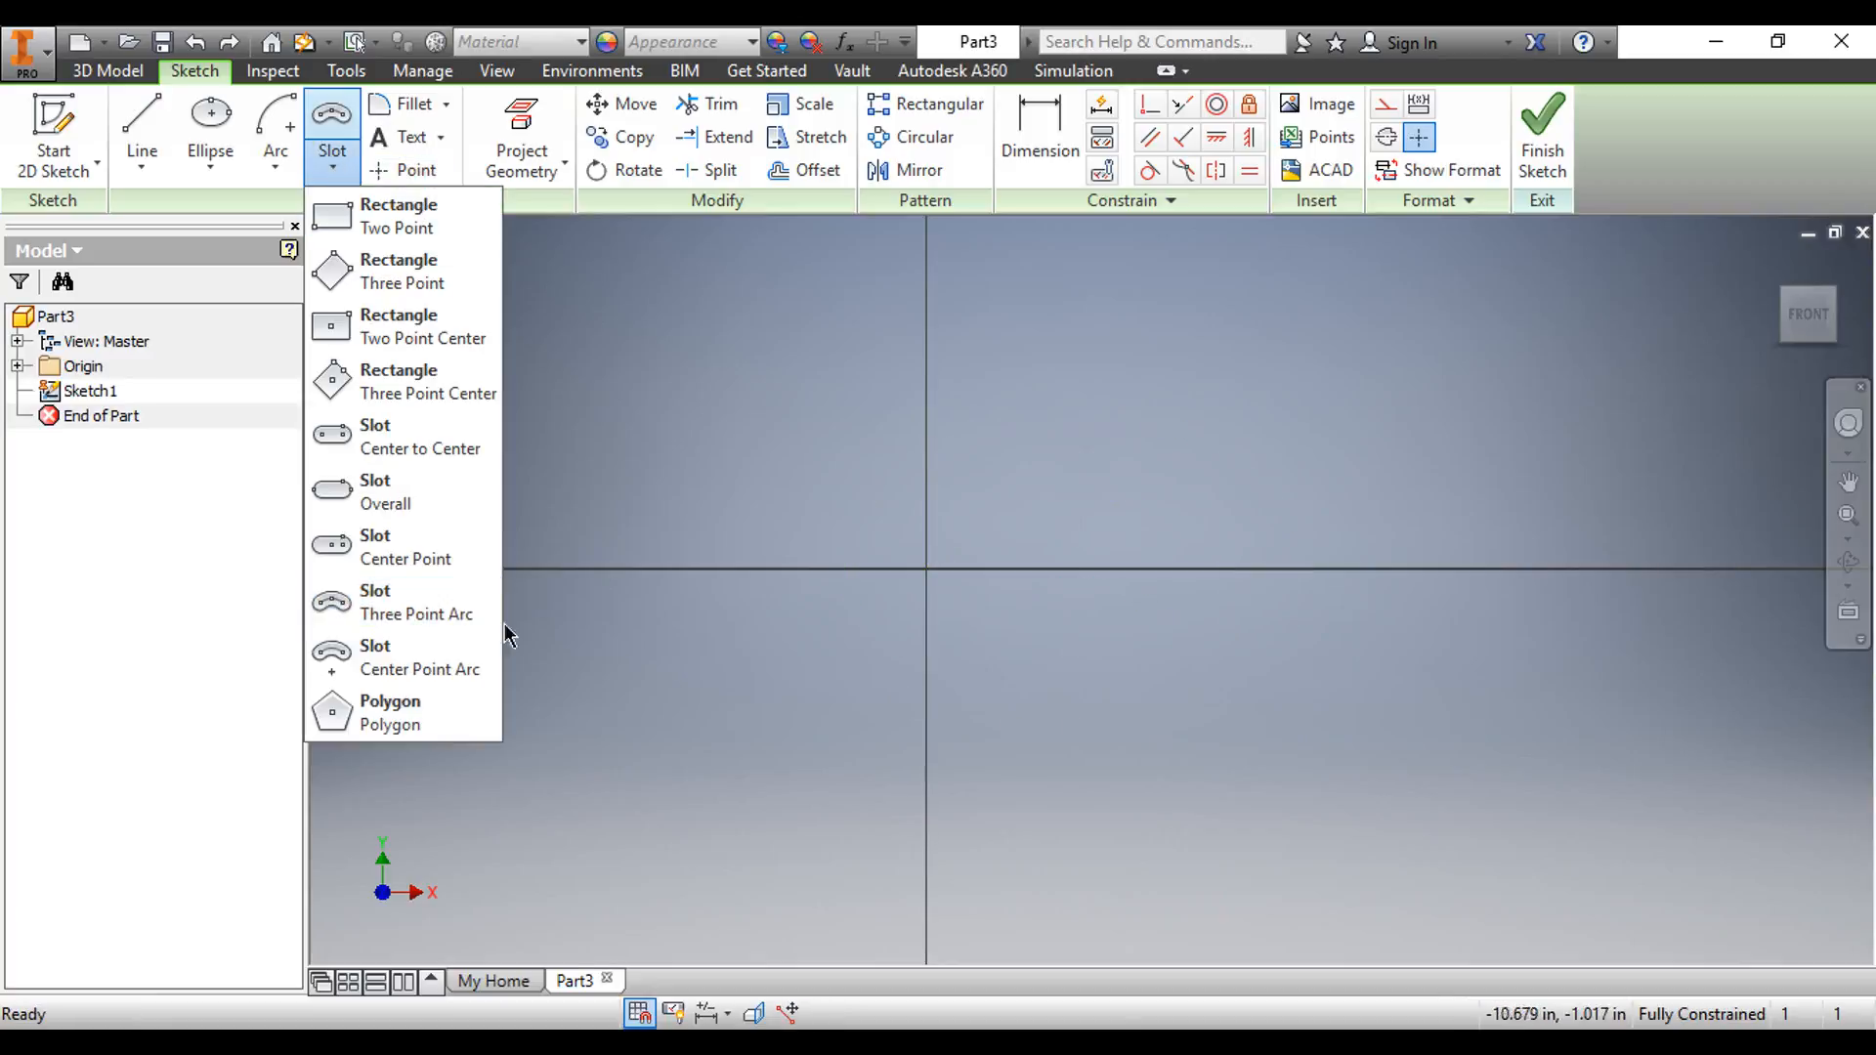
pyautogui.click(430, 664)
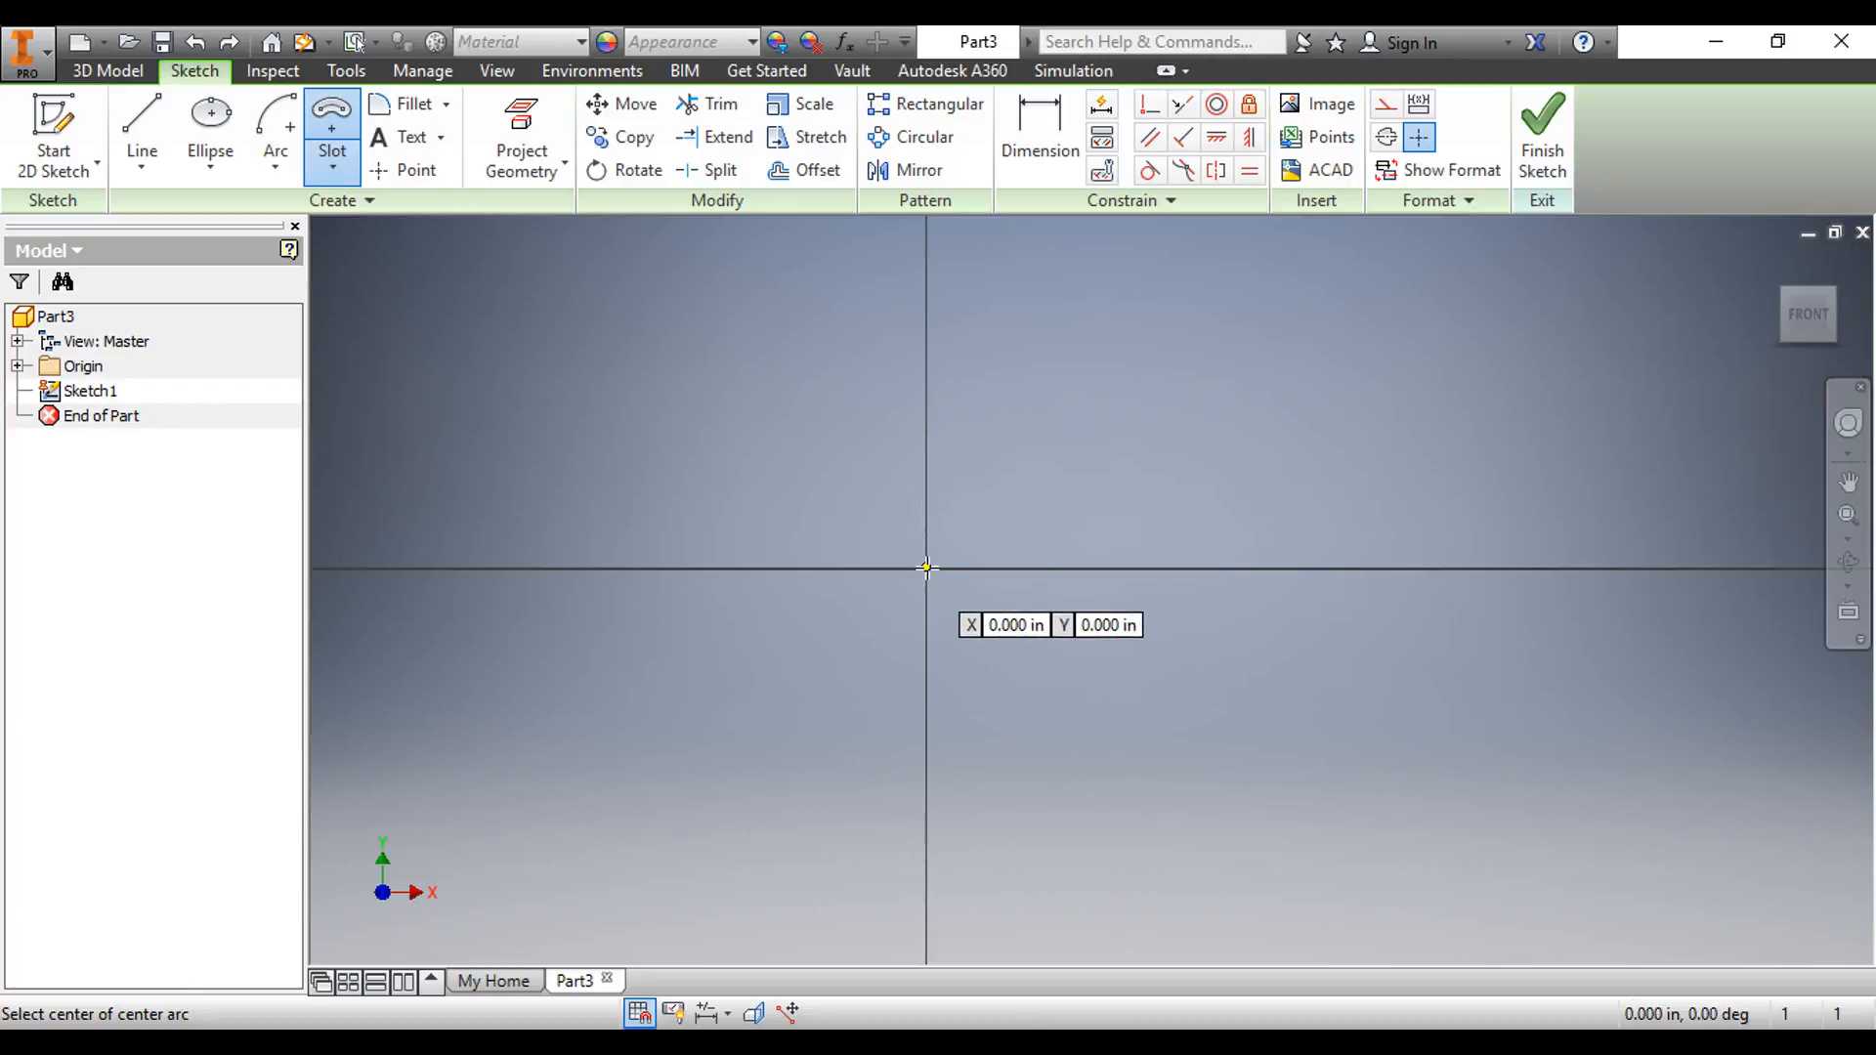
pyautogui.click(927, 568)
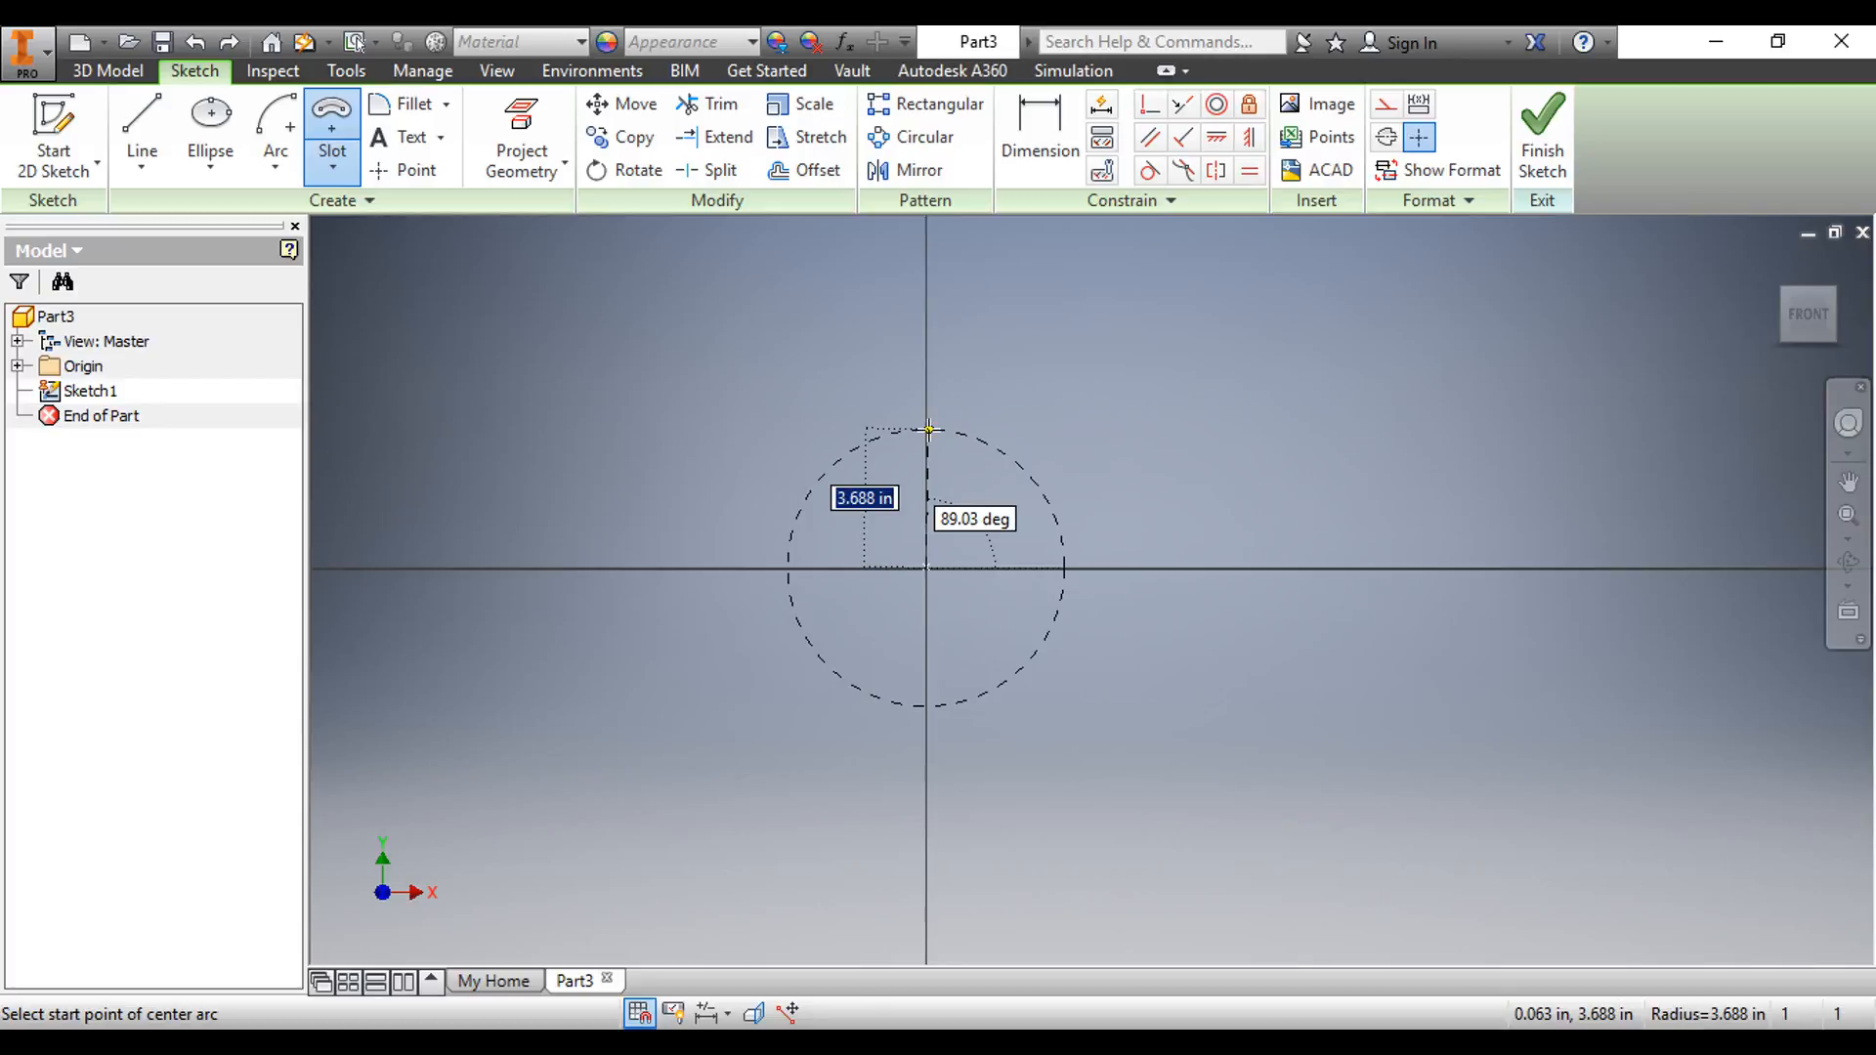
pyautogui.click(932, 452)
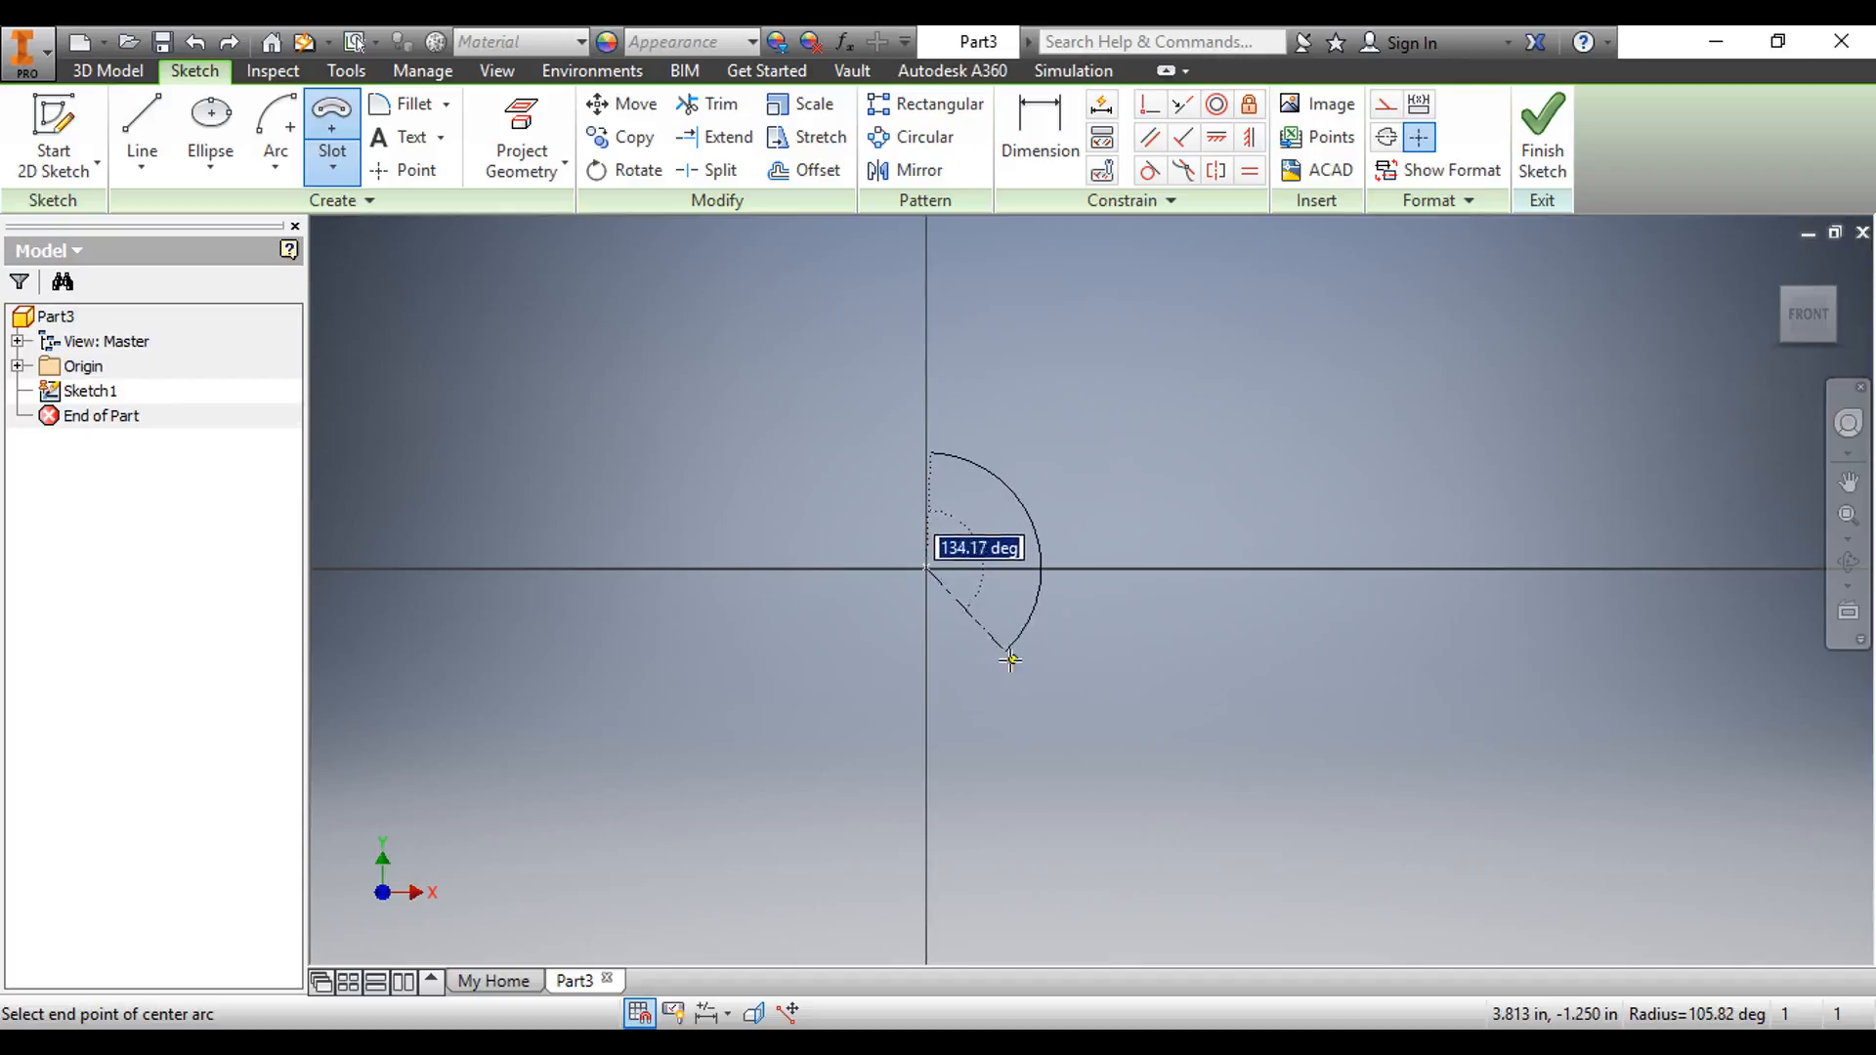
pyautogui.click(777, 545)
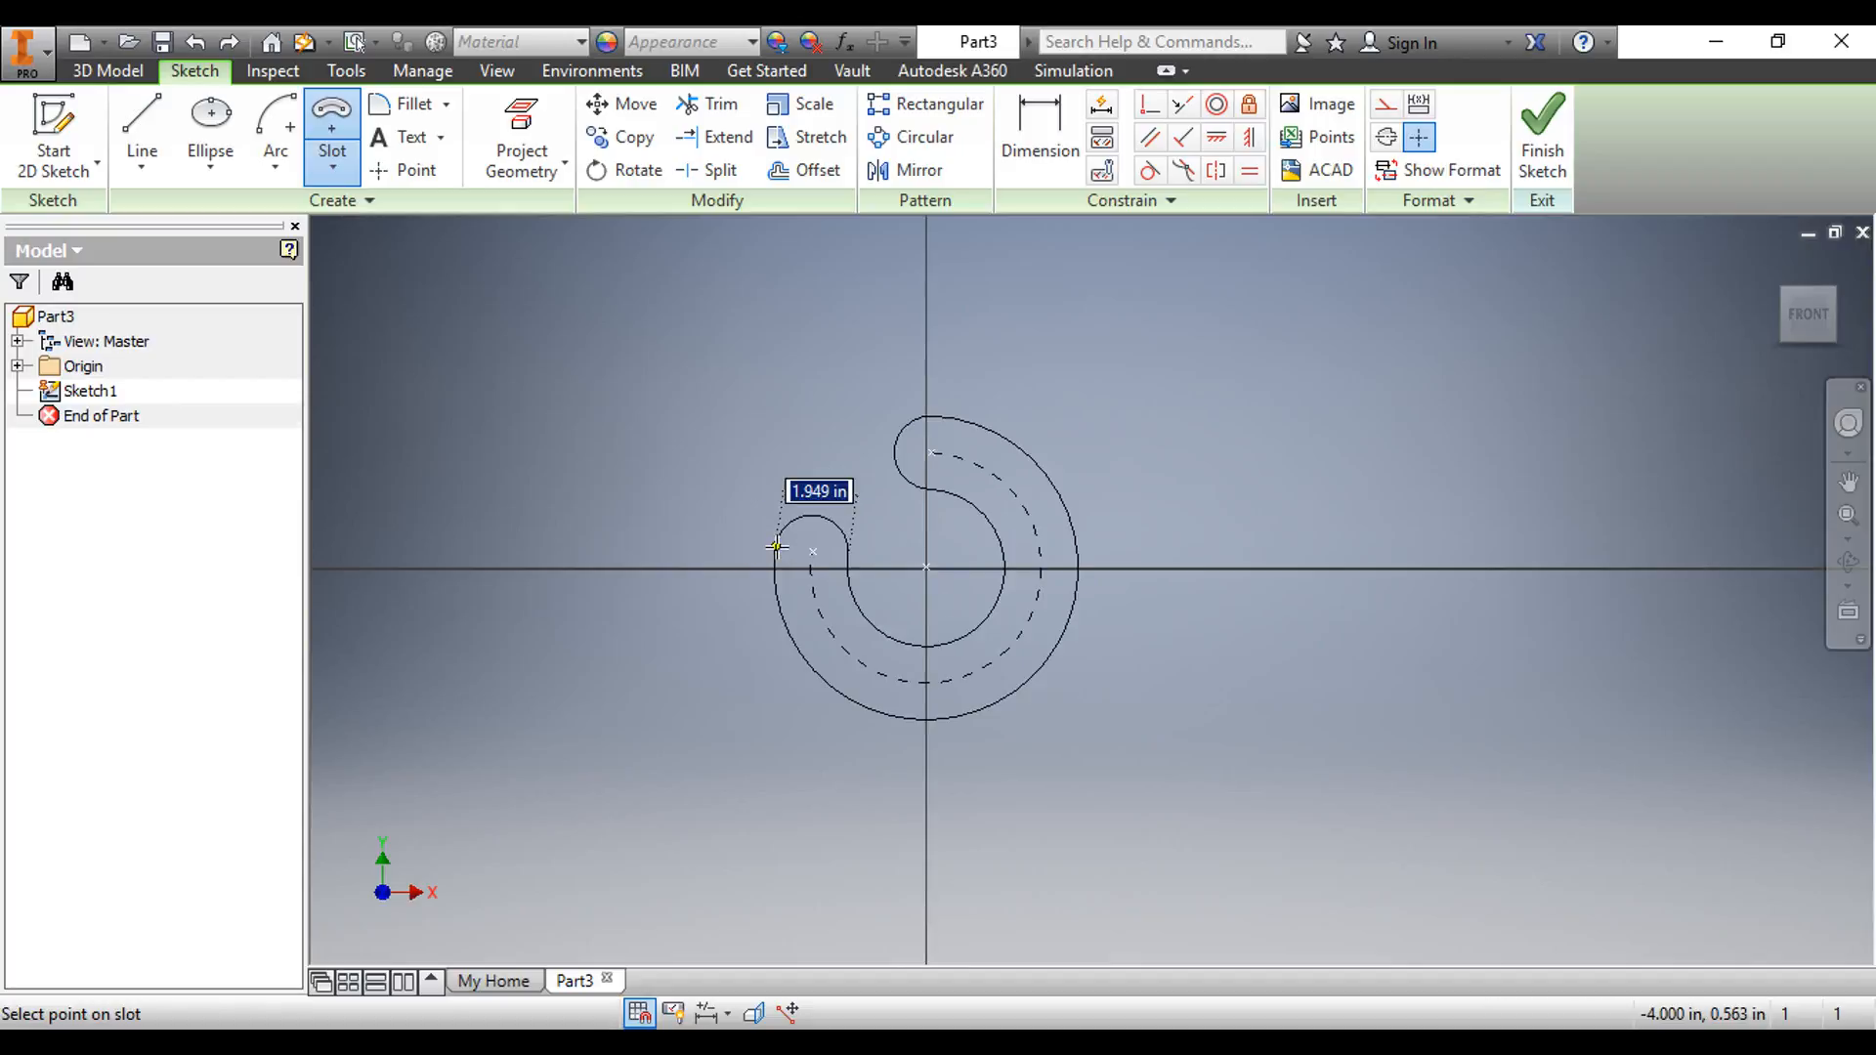
pyautogui.click(1011, 562)
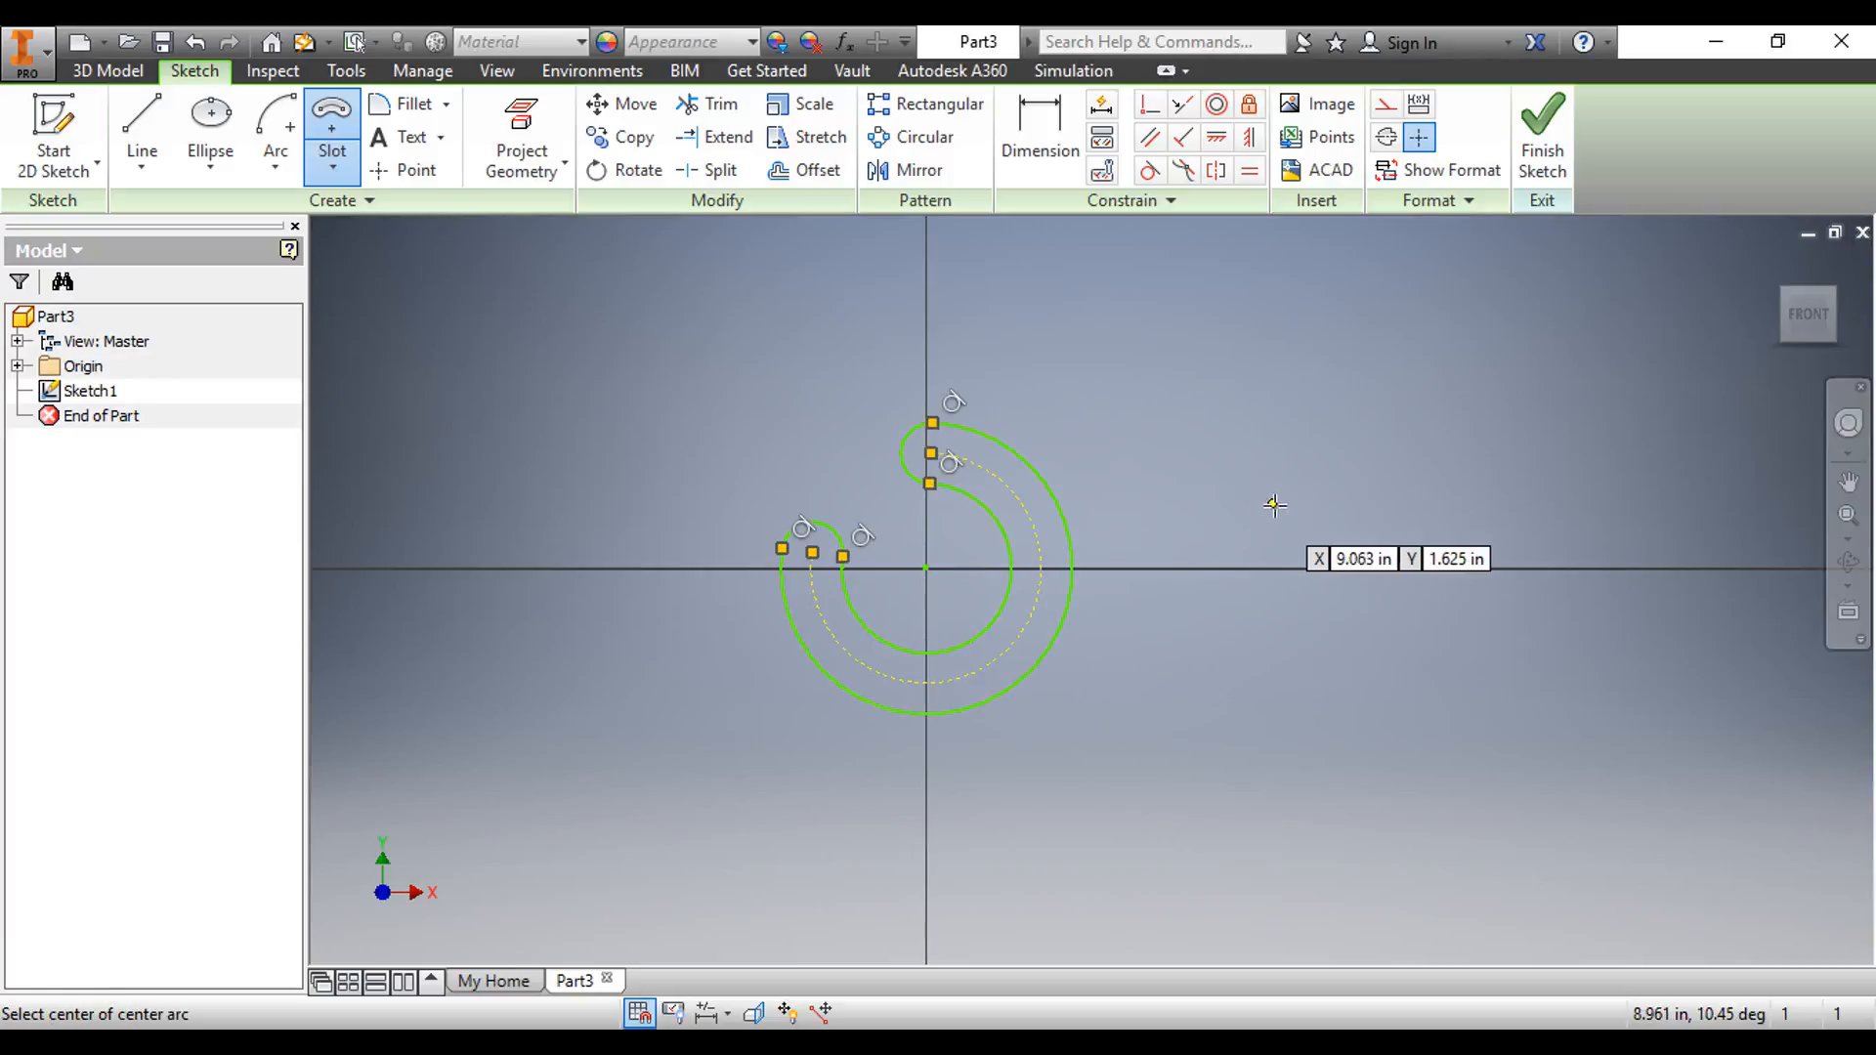
pyautogui.hotkey('ctrl', 'z')
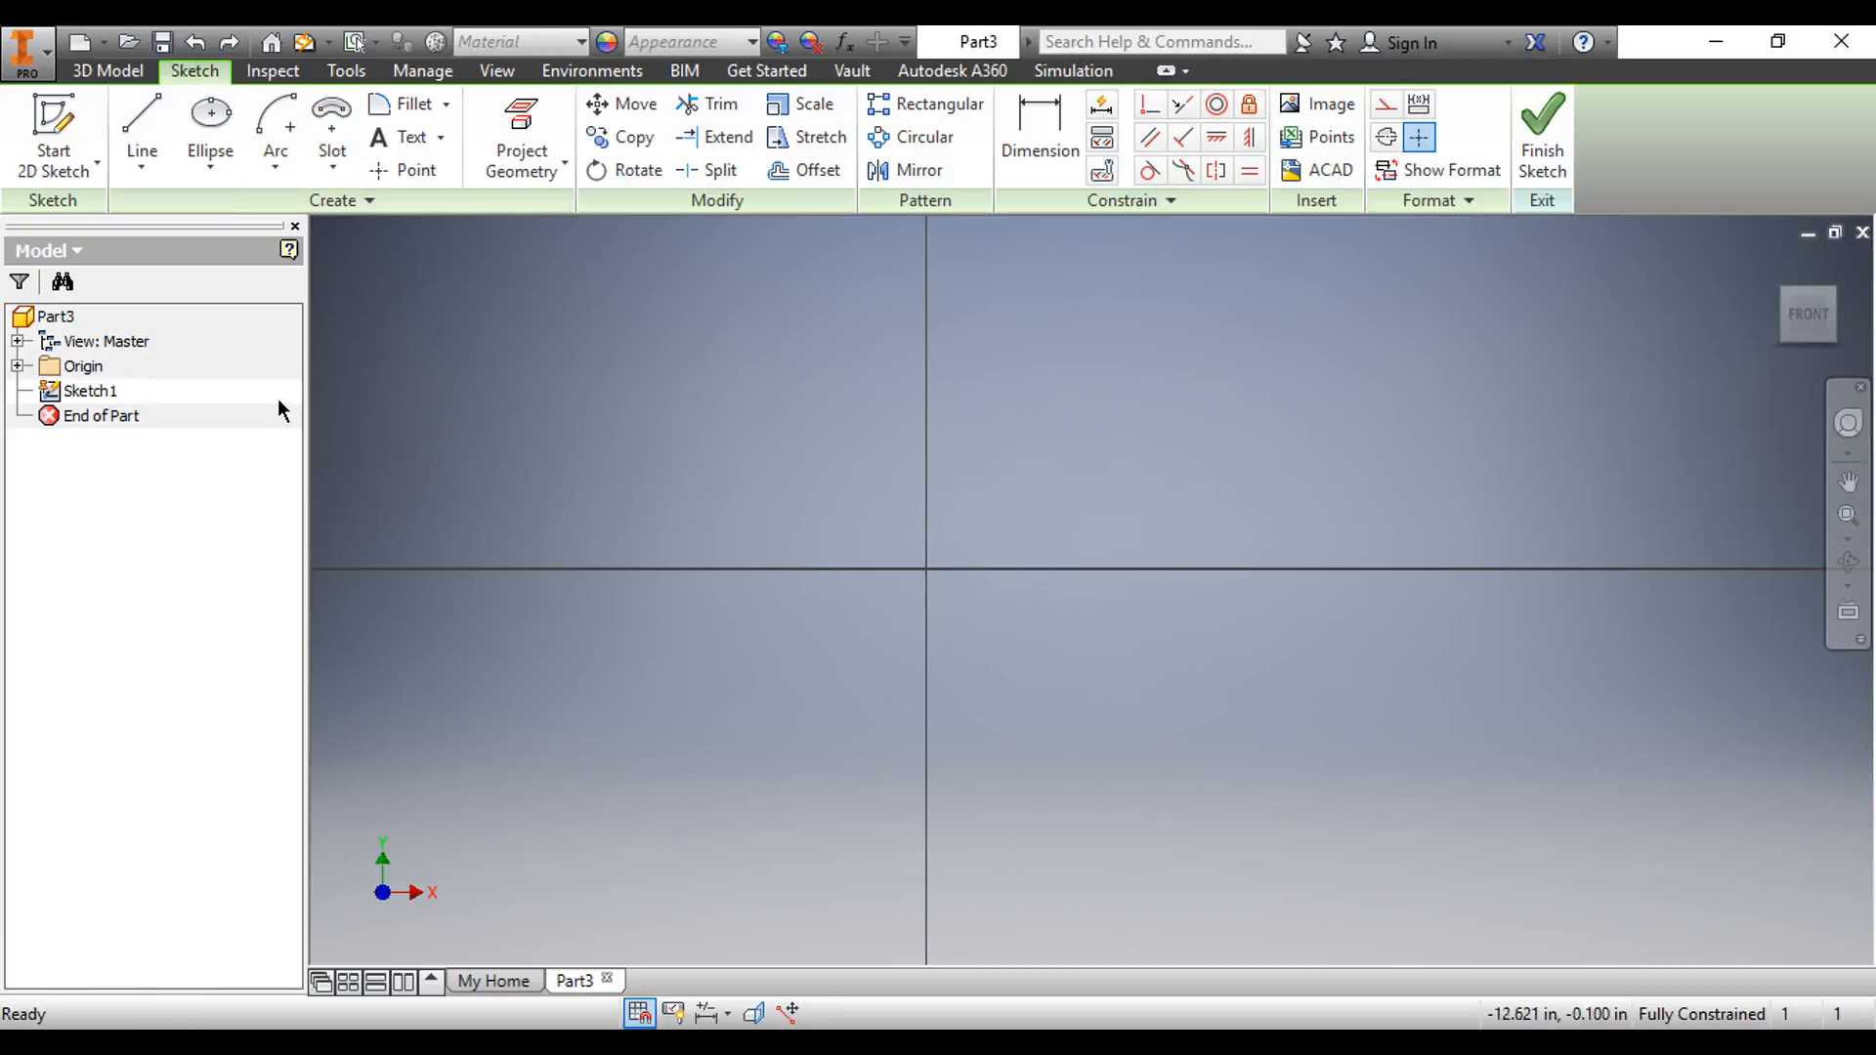
# - Draw an inscribed polygon with 6 sides below and left of the origin, with one vertex pointing horizontally right
pyautogui.click(324, 170)
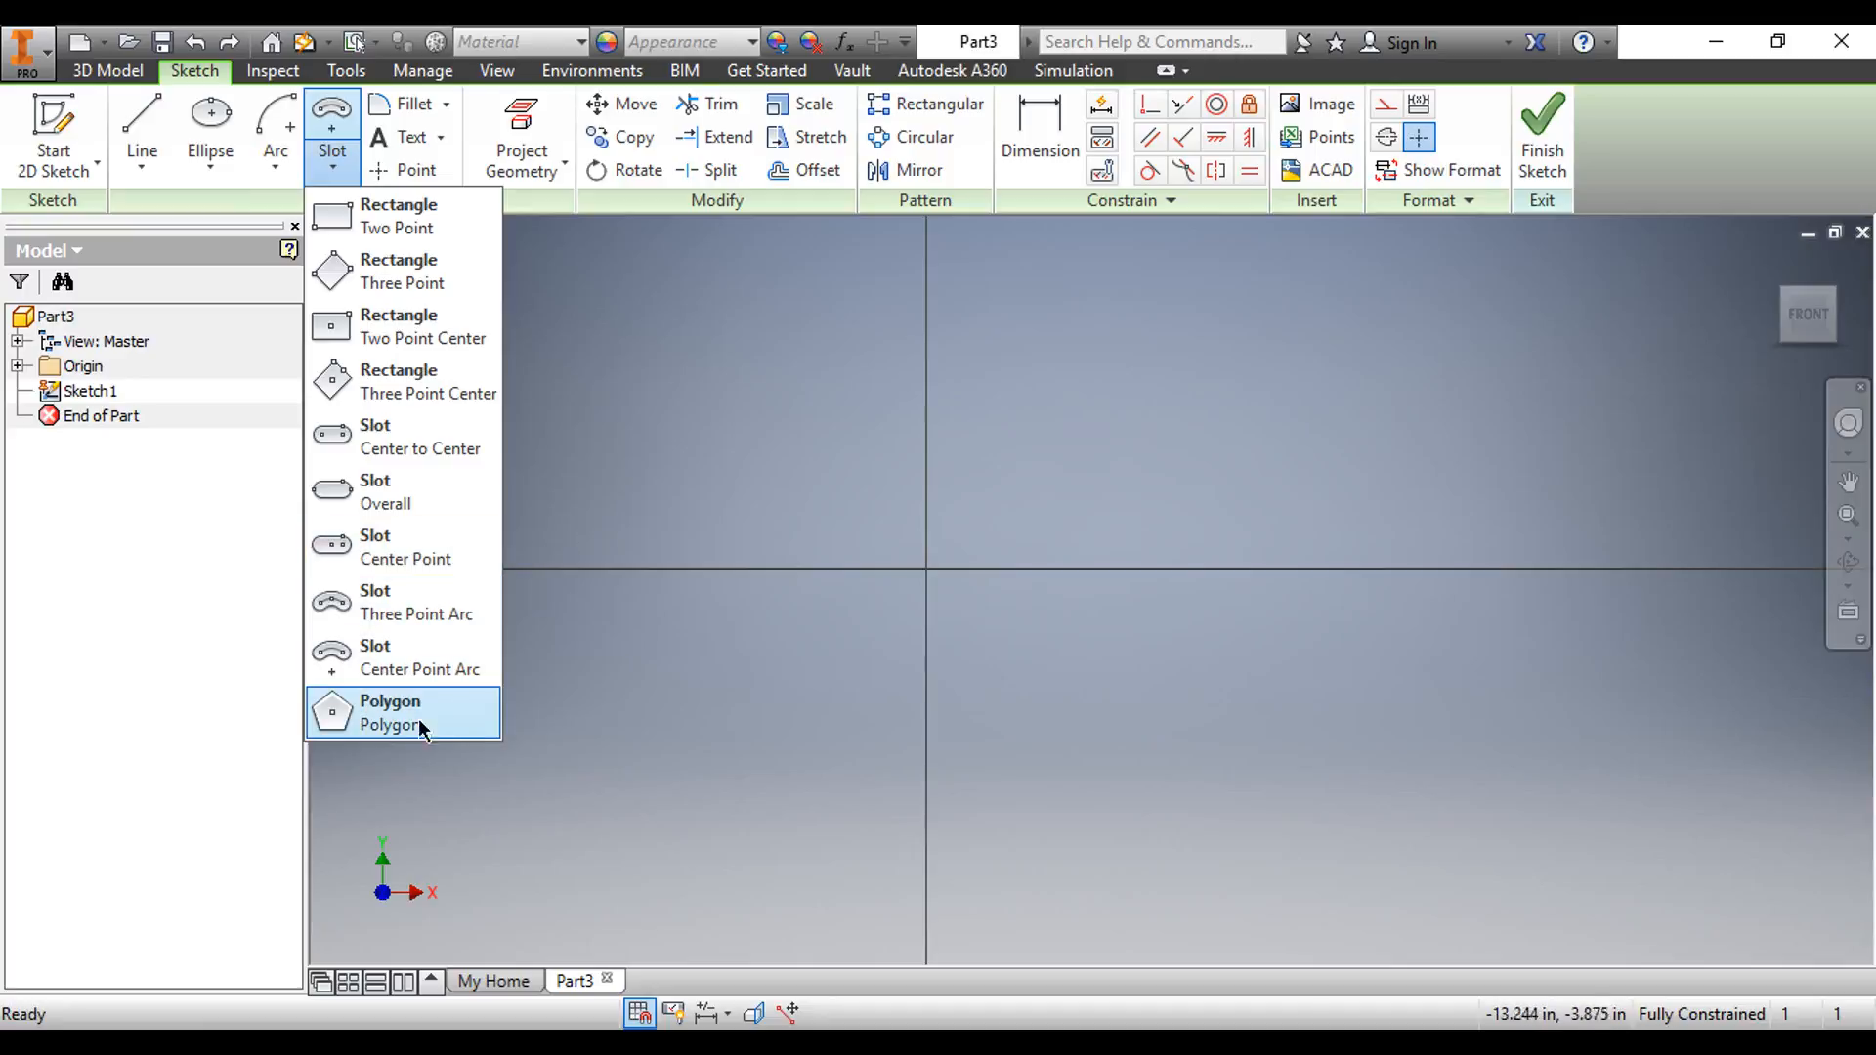
pyautogui.click(371, 723)
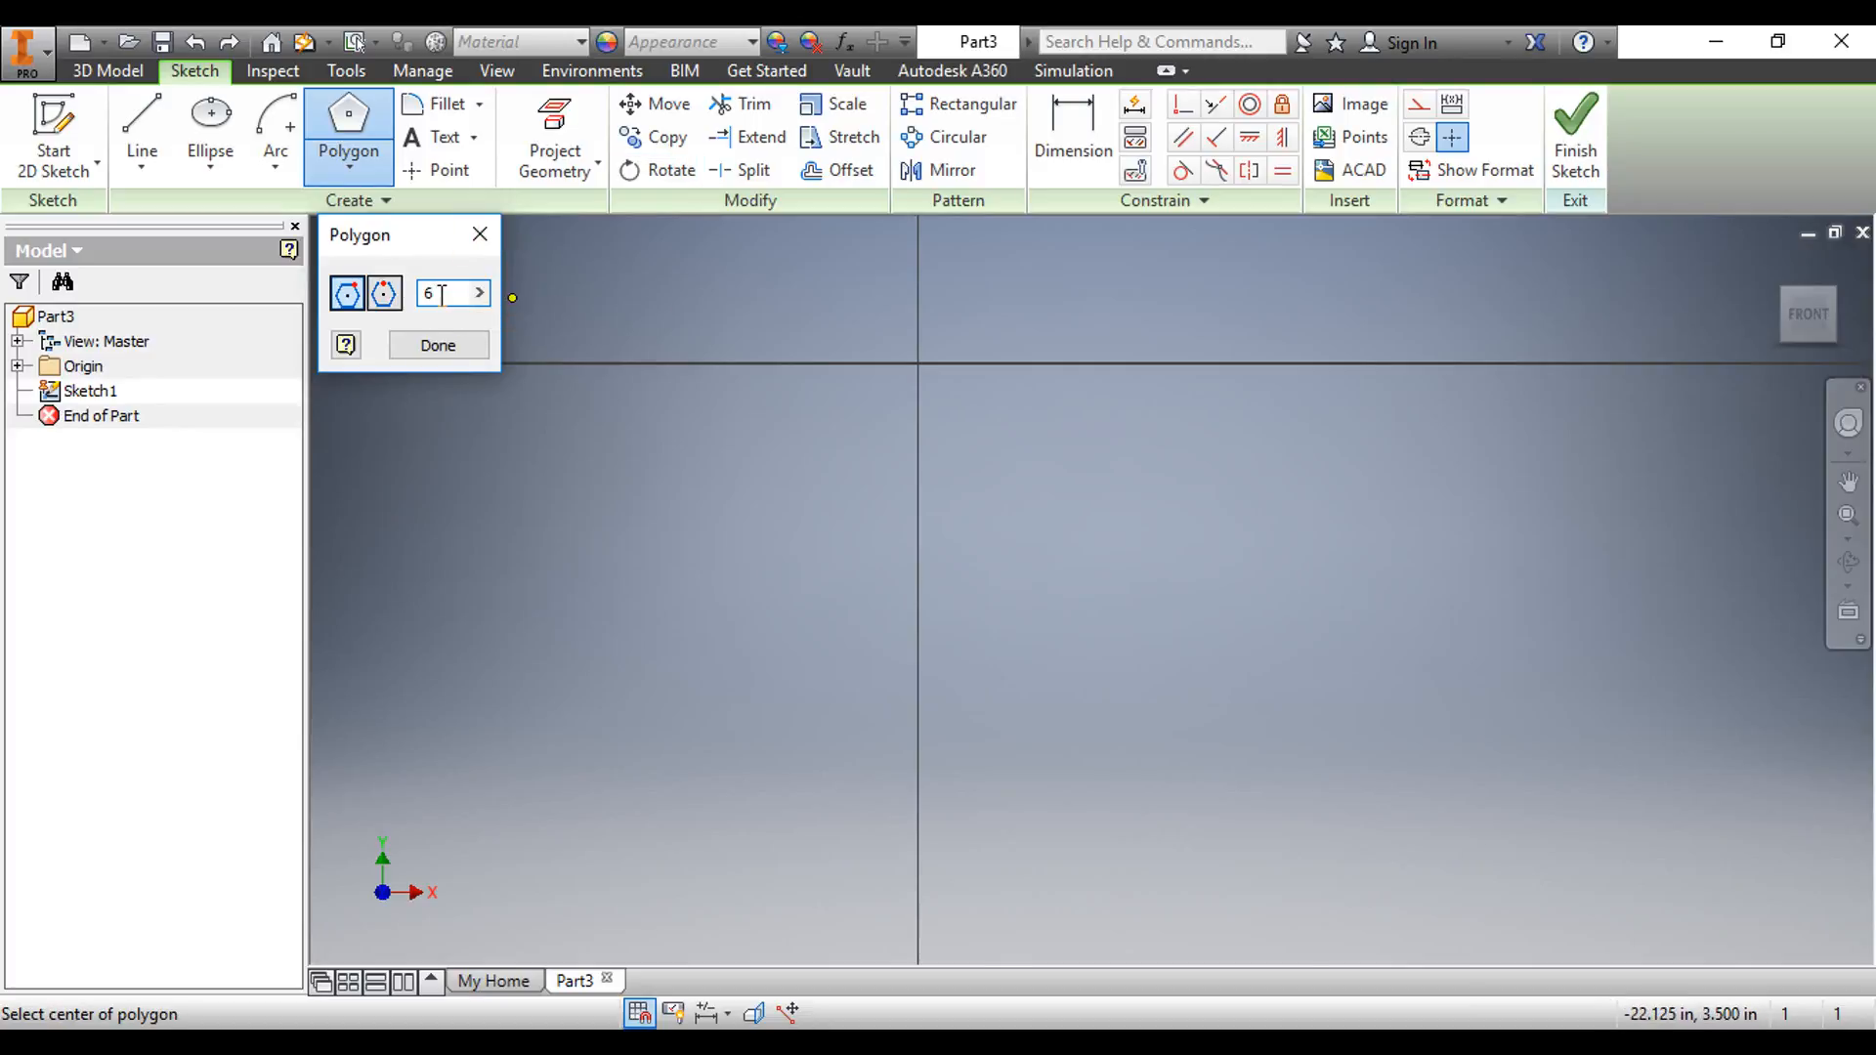
pyautogui.click(438, 346)
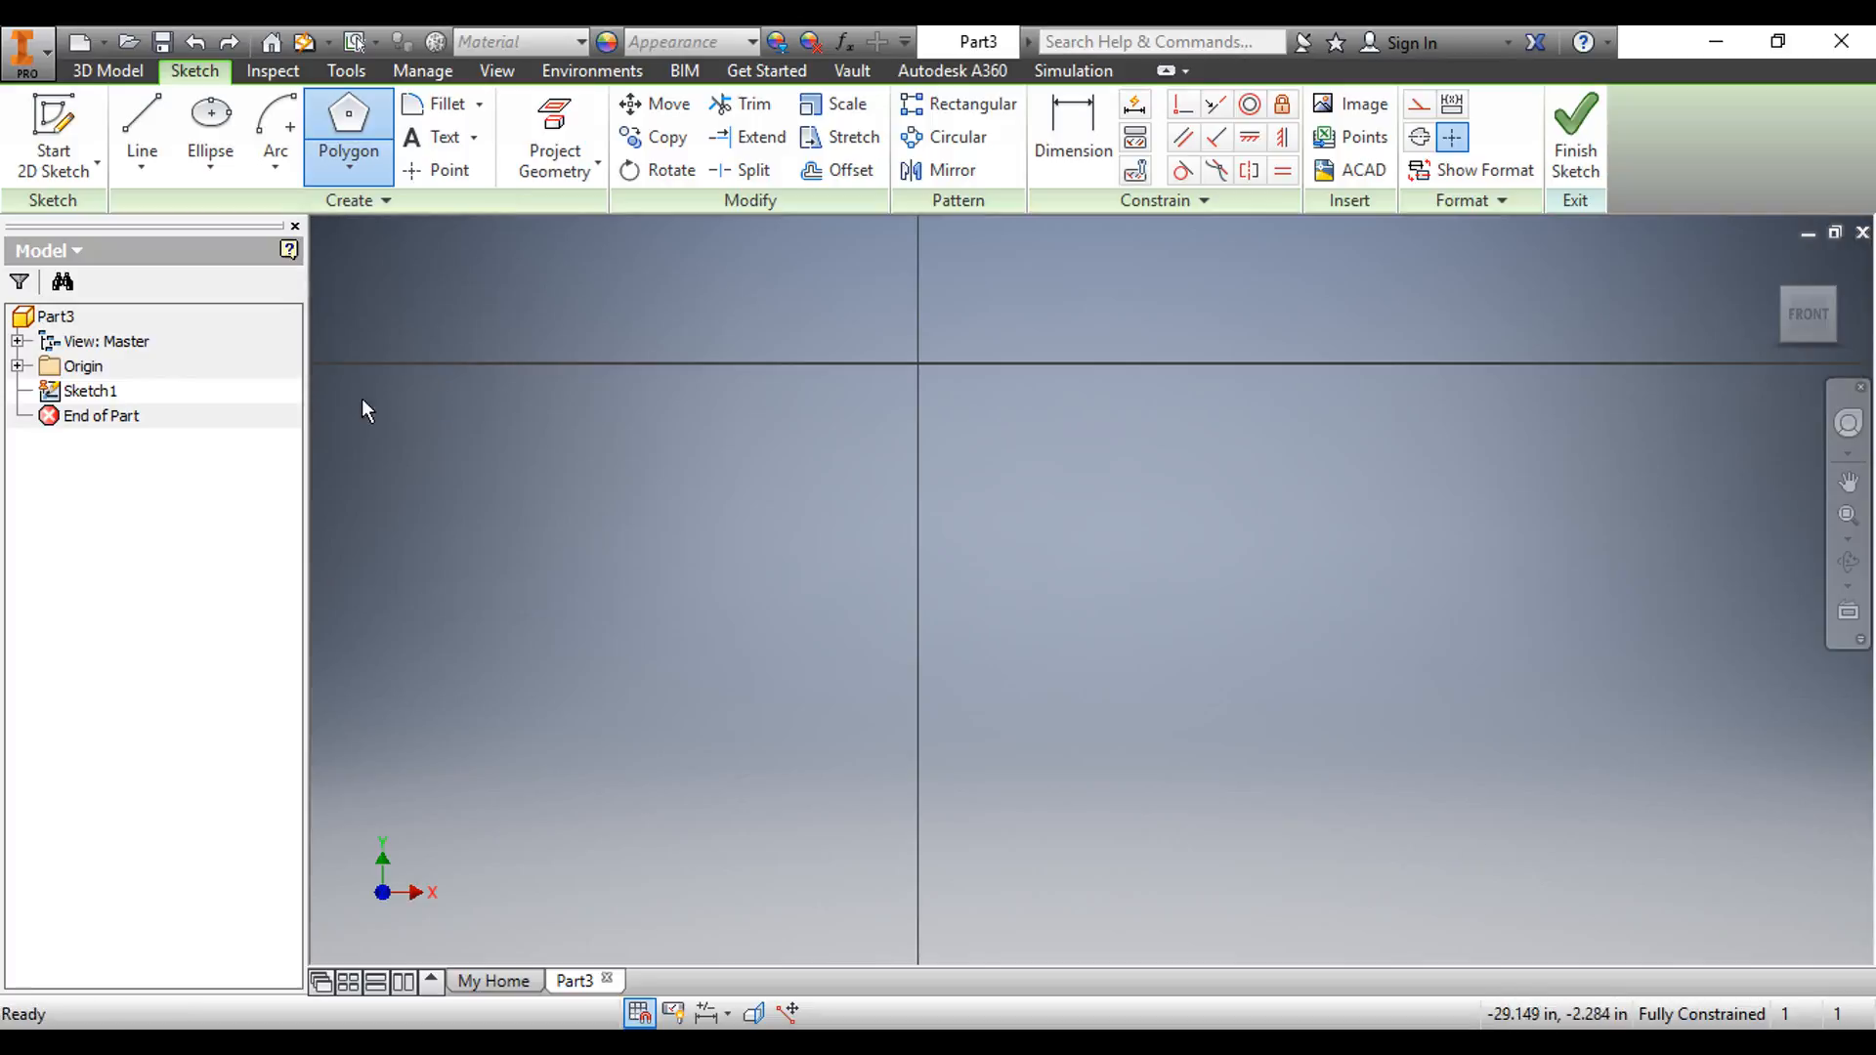
pyautogui.click(345, 113)
pyautogui.click(755, 610)
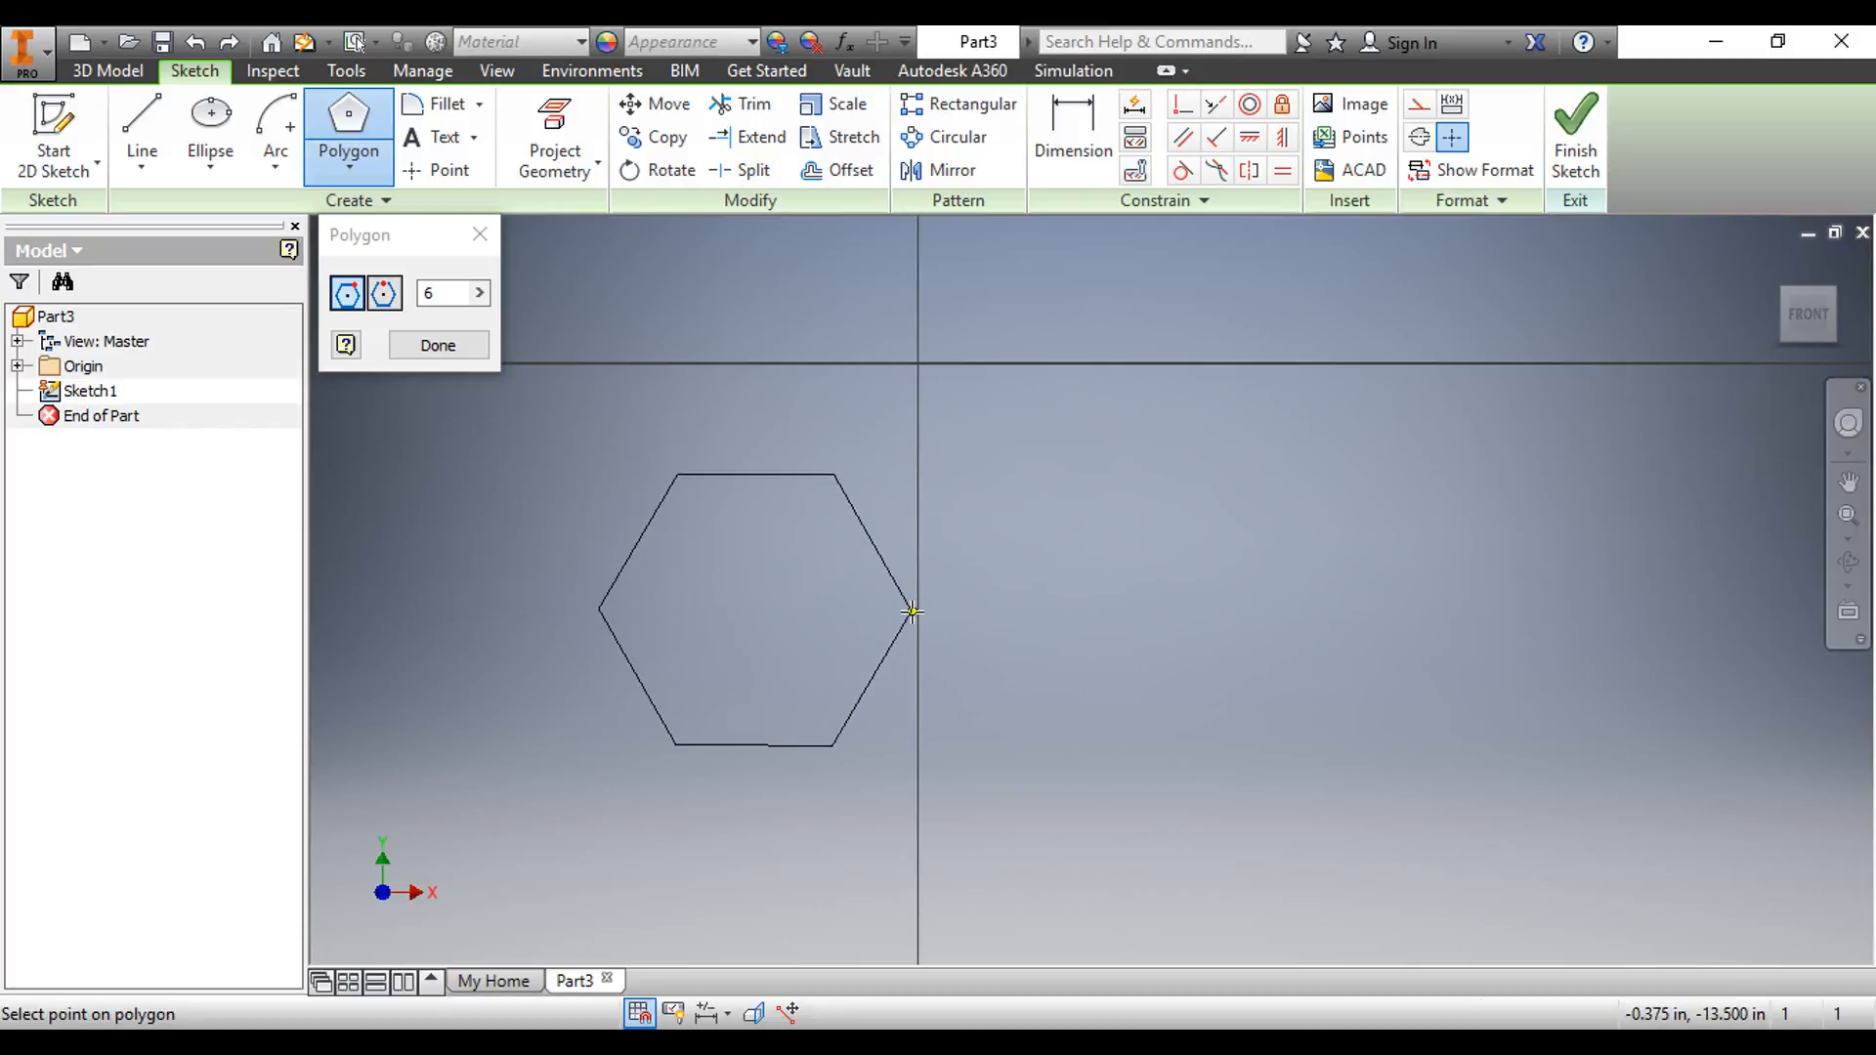
pyautogui.click(912, 613)
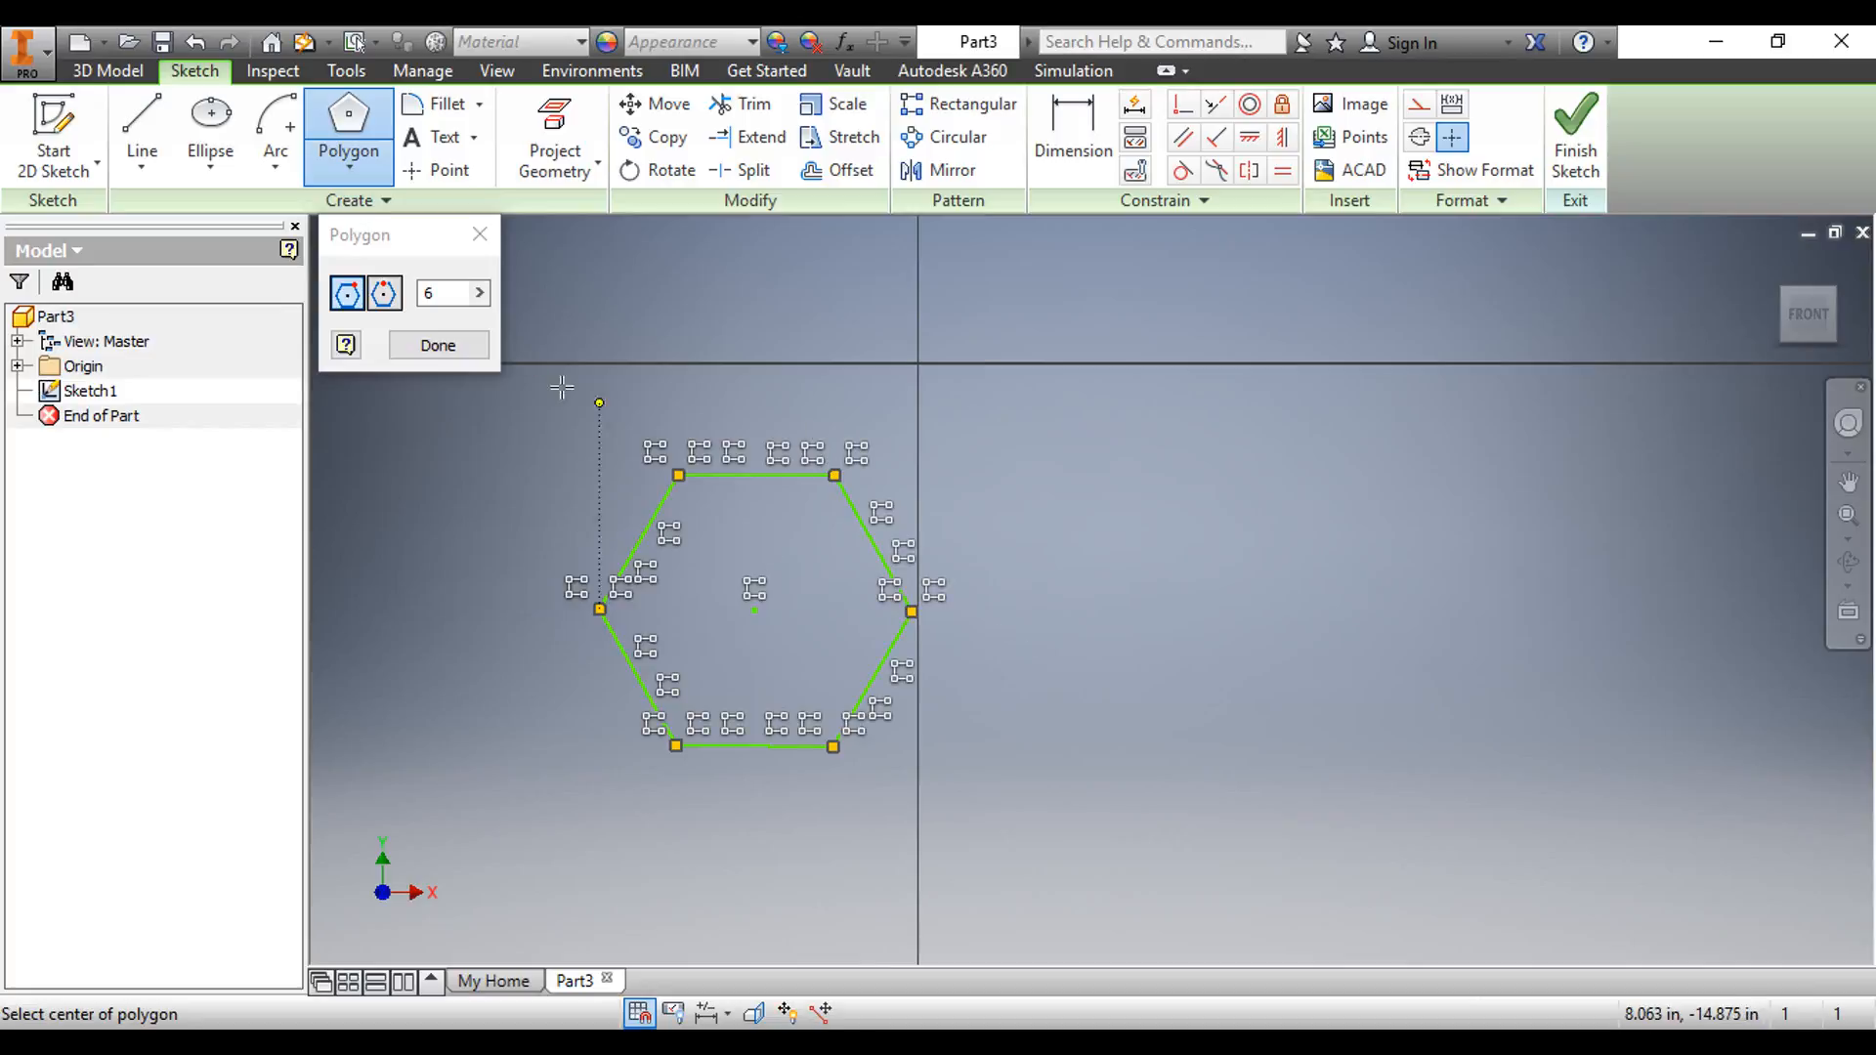
# - Draw an inscribed polygon with 8 sides to the right of the hexagon, with its uppermost side horizontal
pyautogui.click(431, 293)
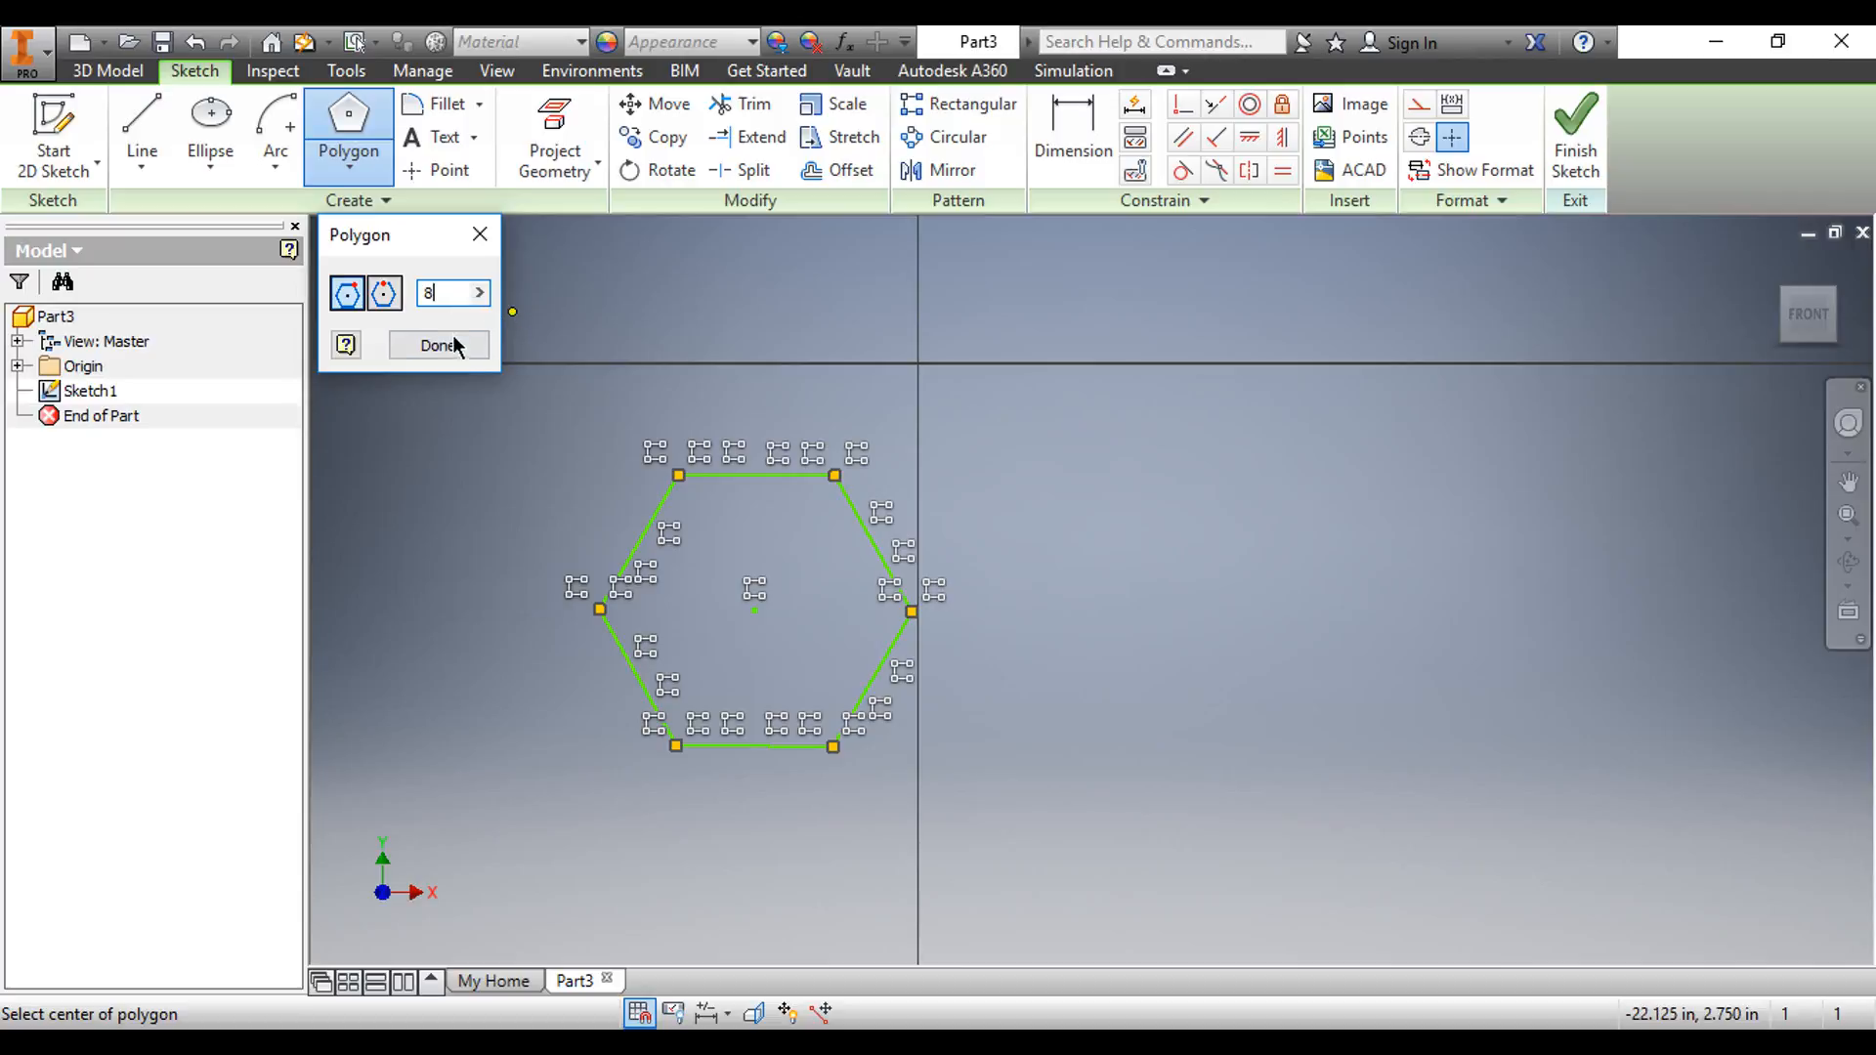
pyautogui.click(1202, 638)
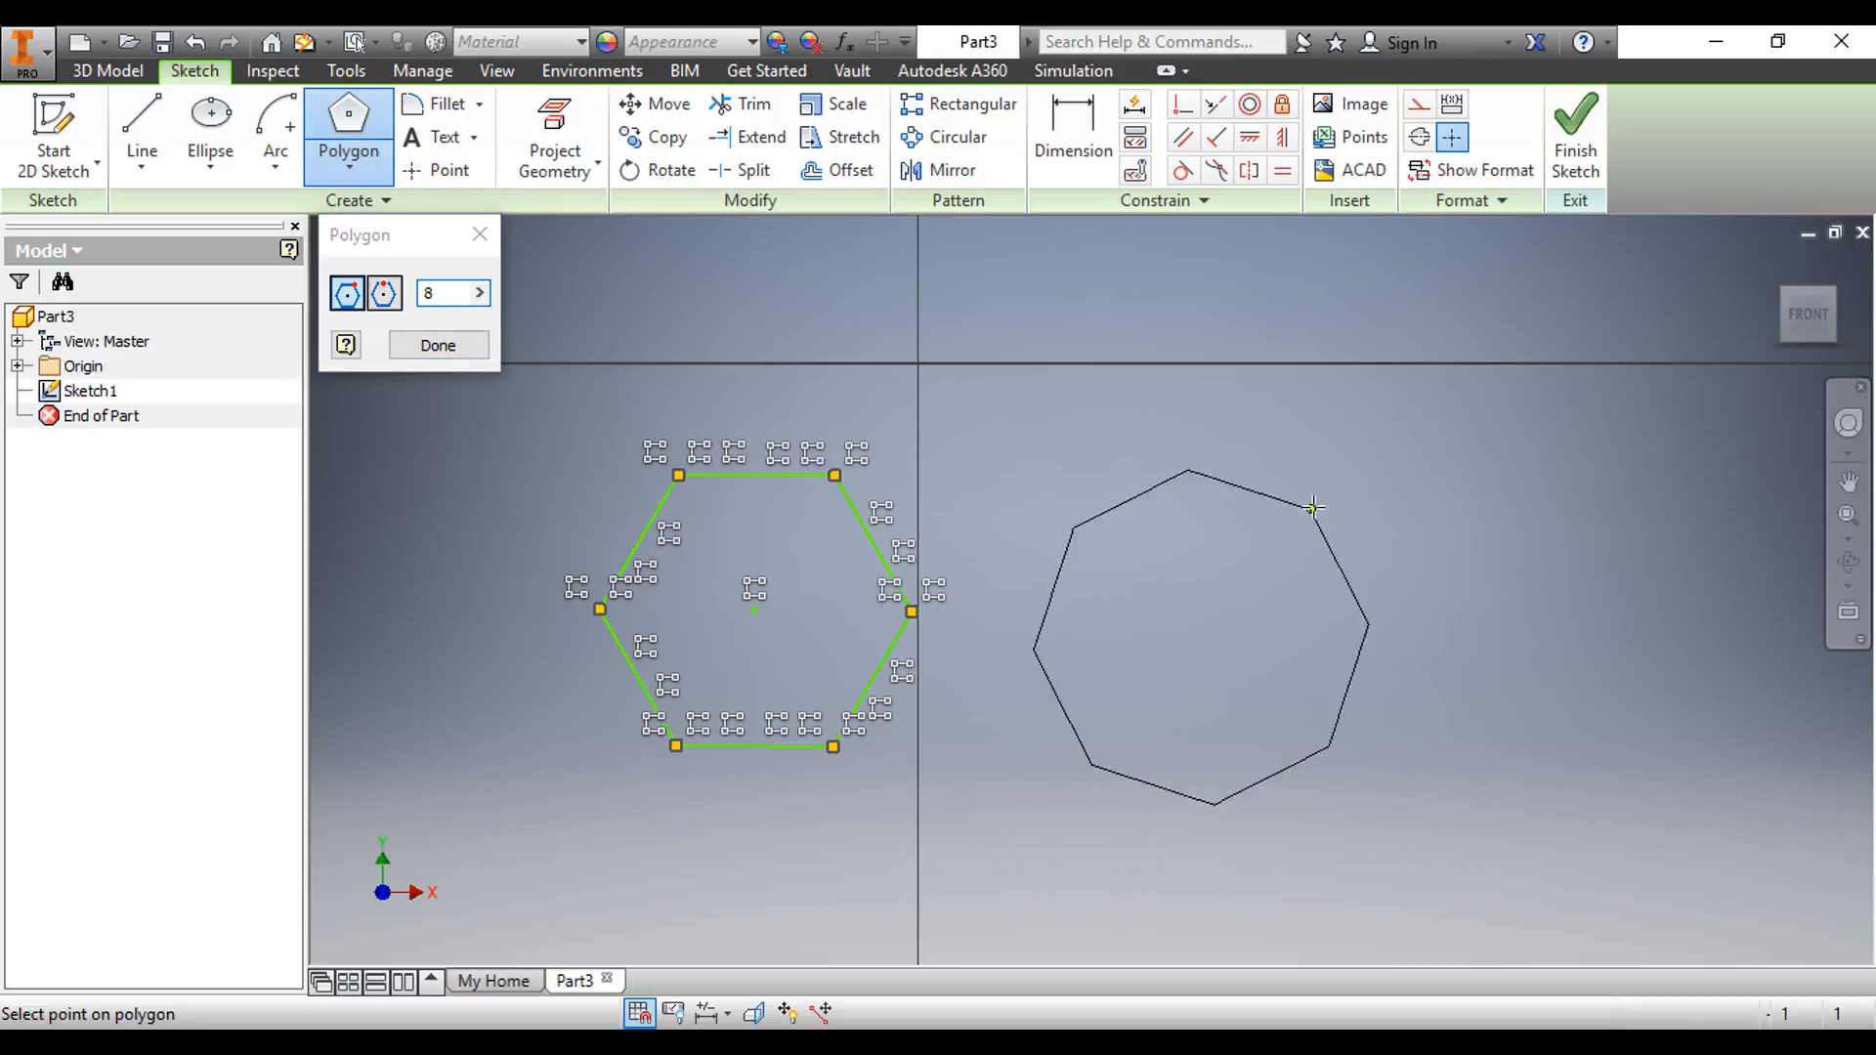
pyautogui.click(1279, 458)
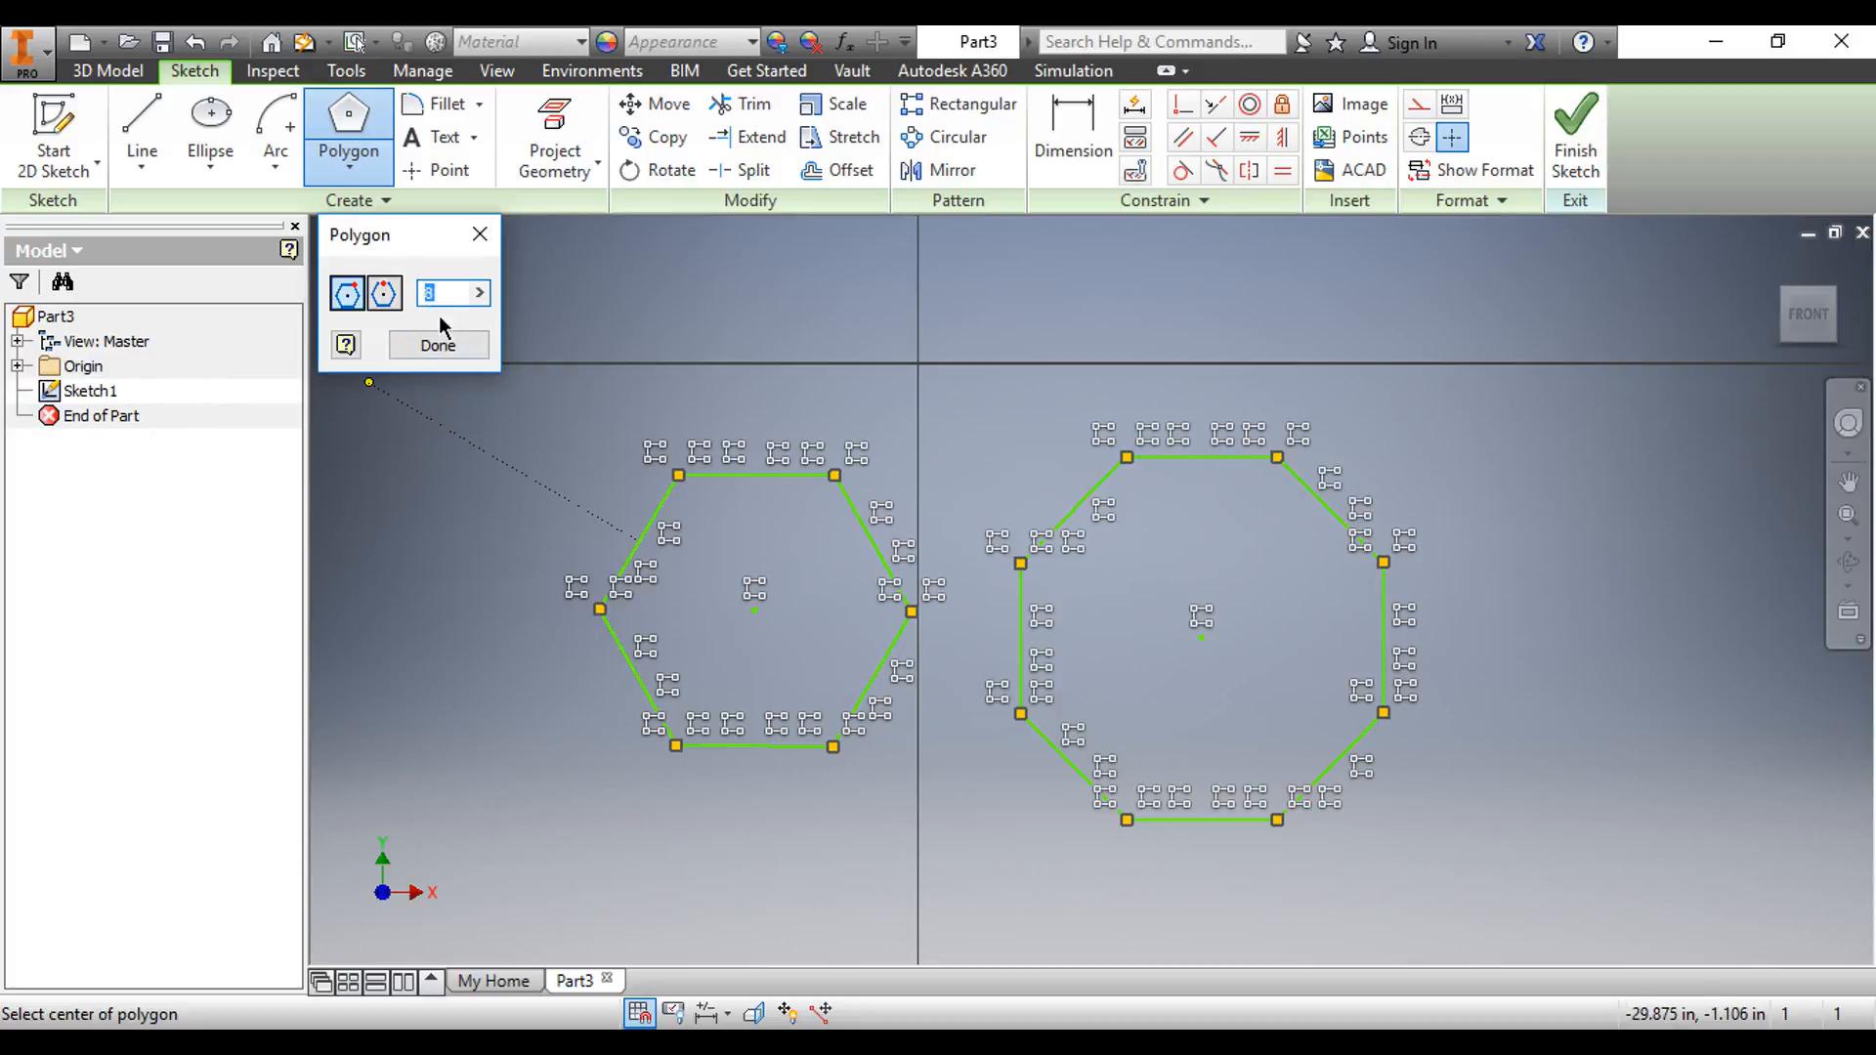
# - Draw an inscribed polygon with 5 sides to the right of the octagon, with one vertex pointing straight up, and finish the Polygon command
pyautogui.scroll(3, 806, 499)
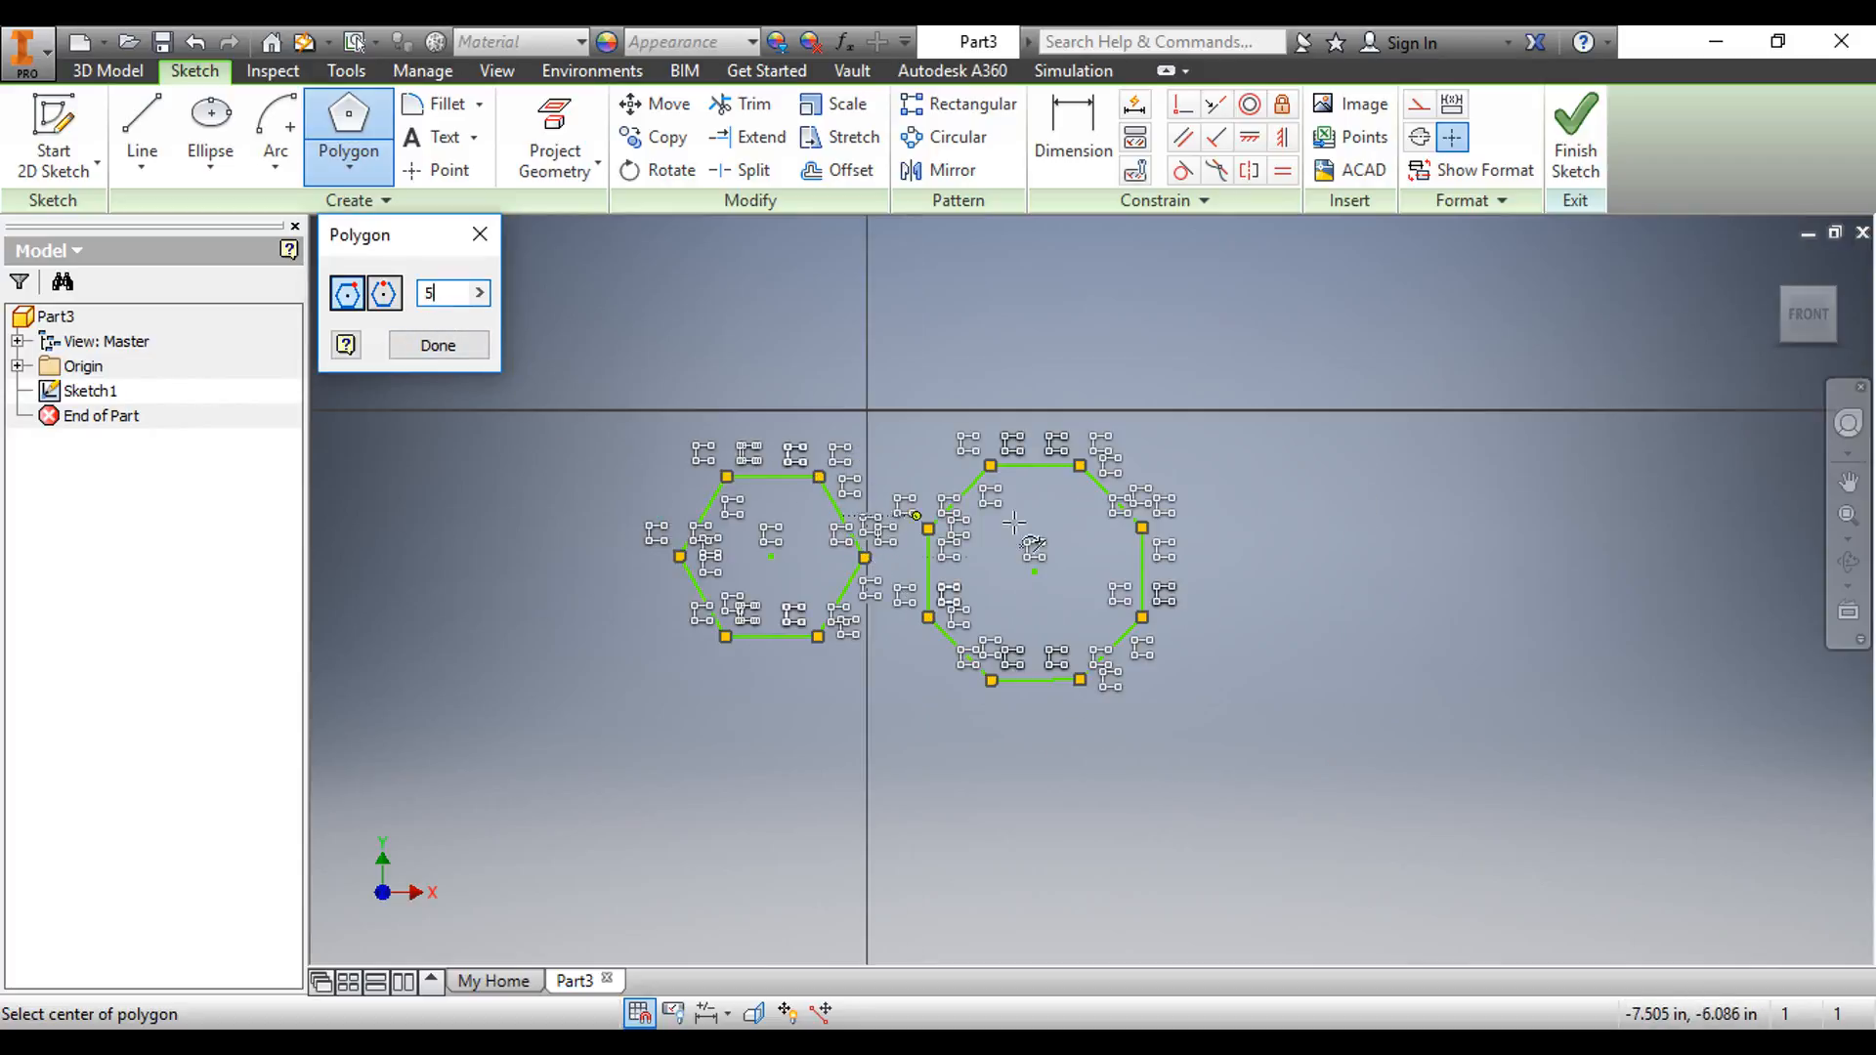
pyautogui.moveTo(1440, 583); pyautogui.dragTo(908, 654, button='middle')
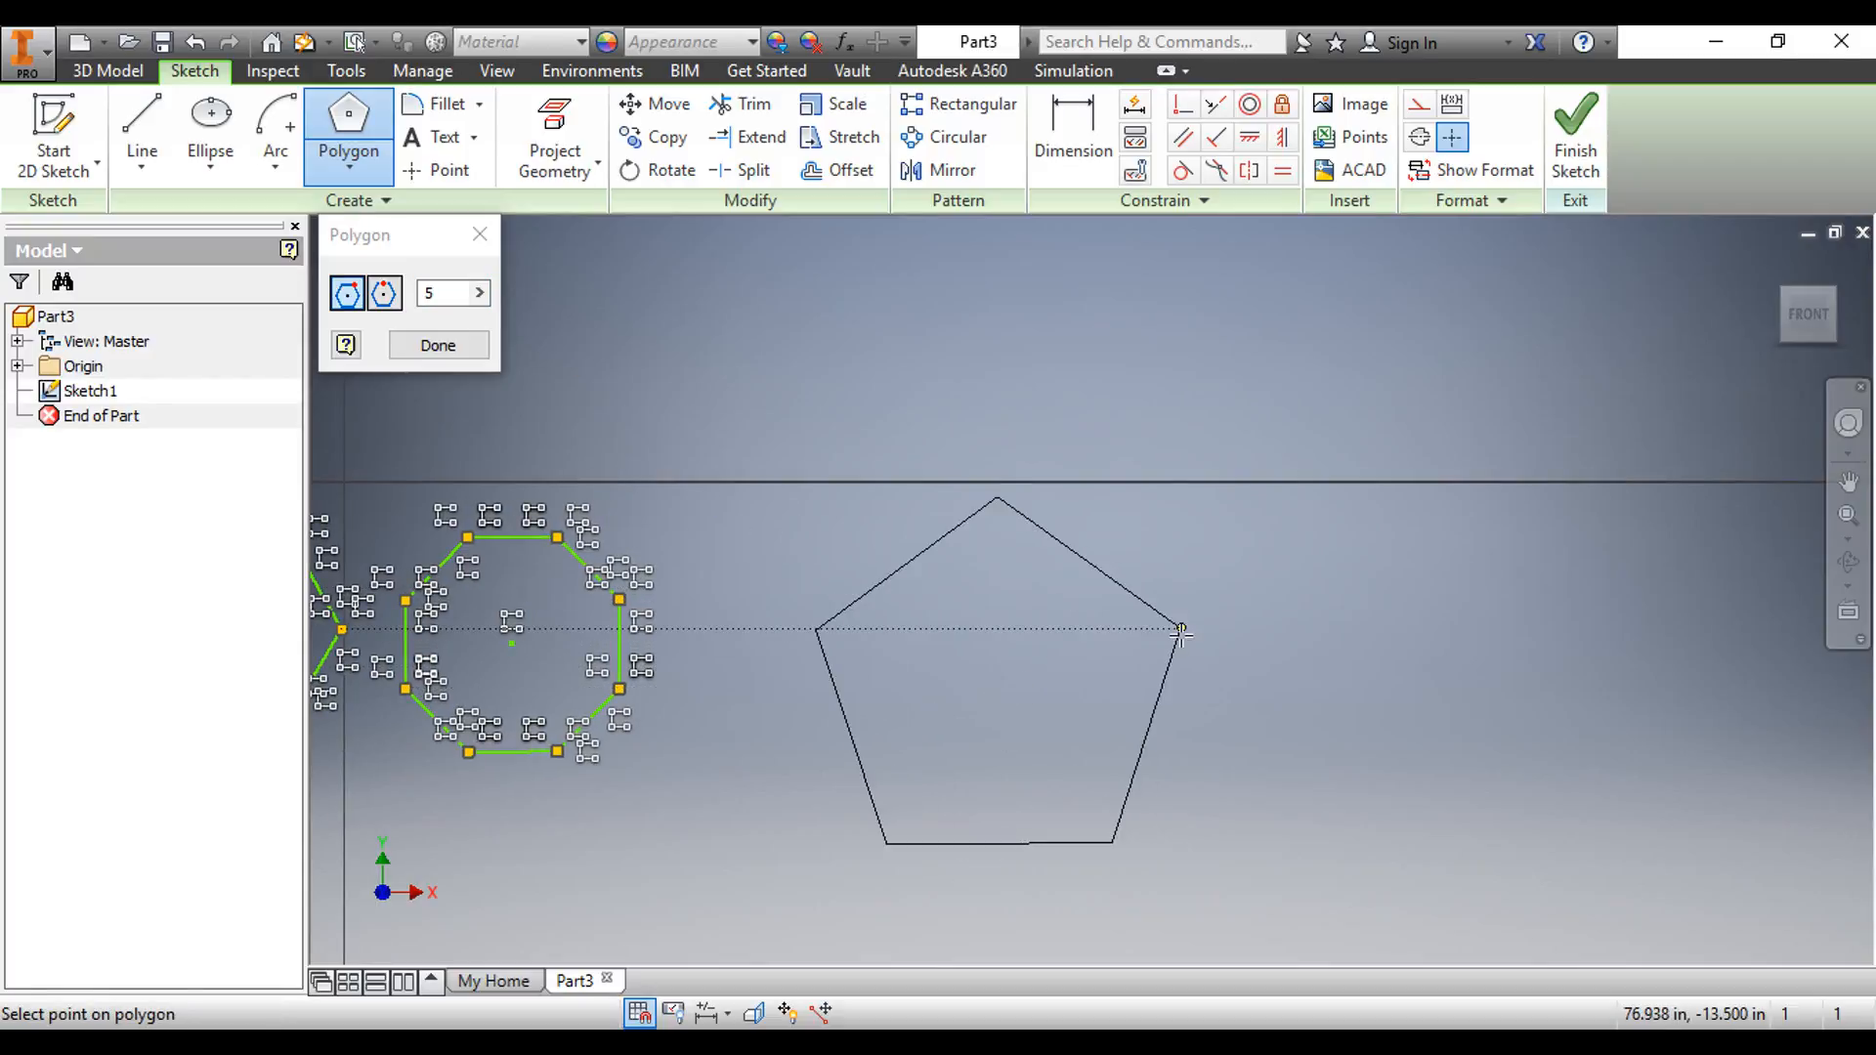
pyautogui.click(1179, 629)
pyautogui.scroll(-2, 1276, 597)
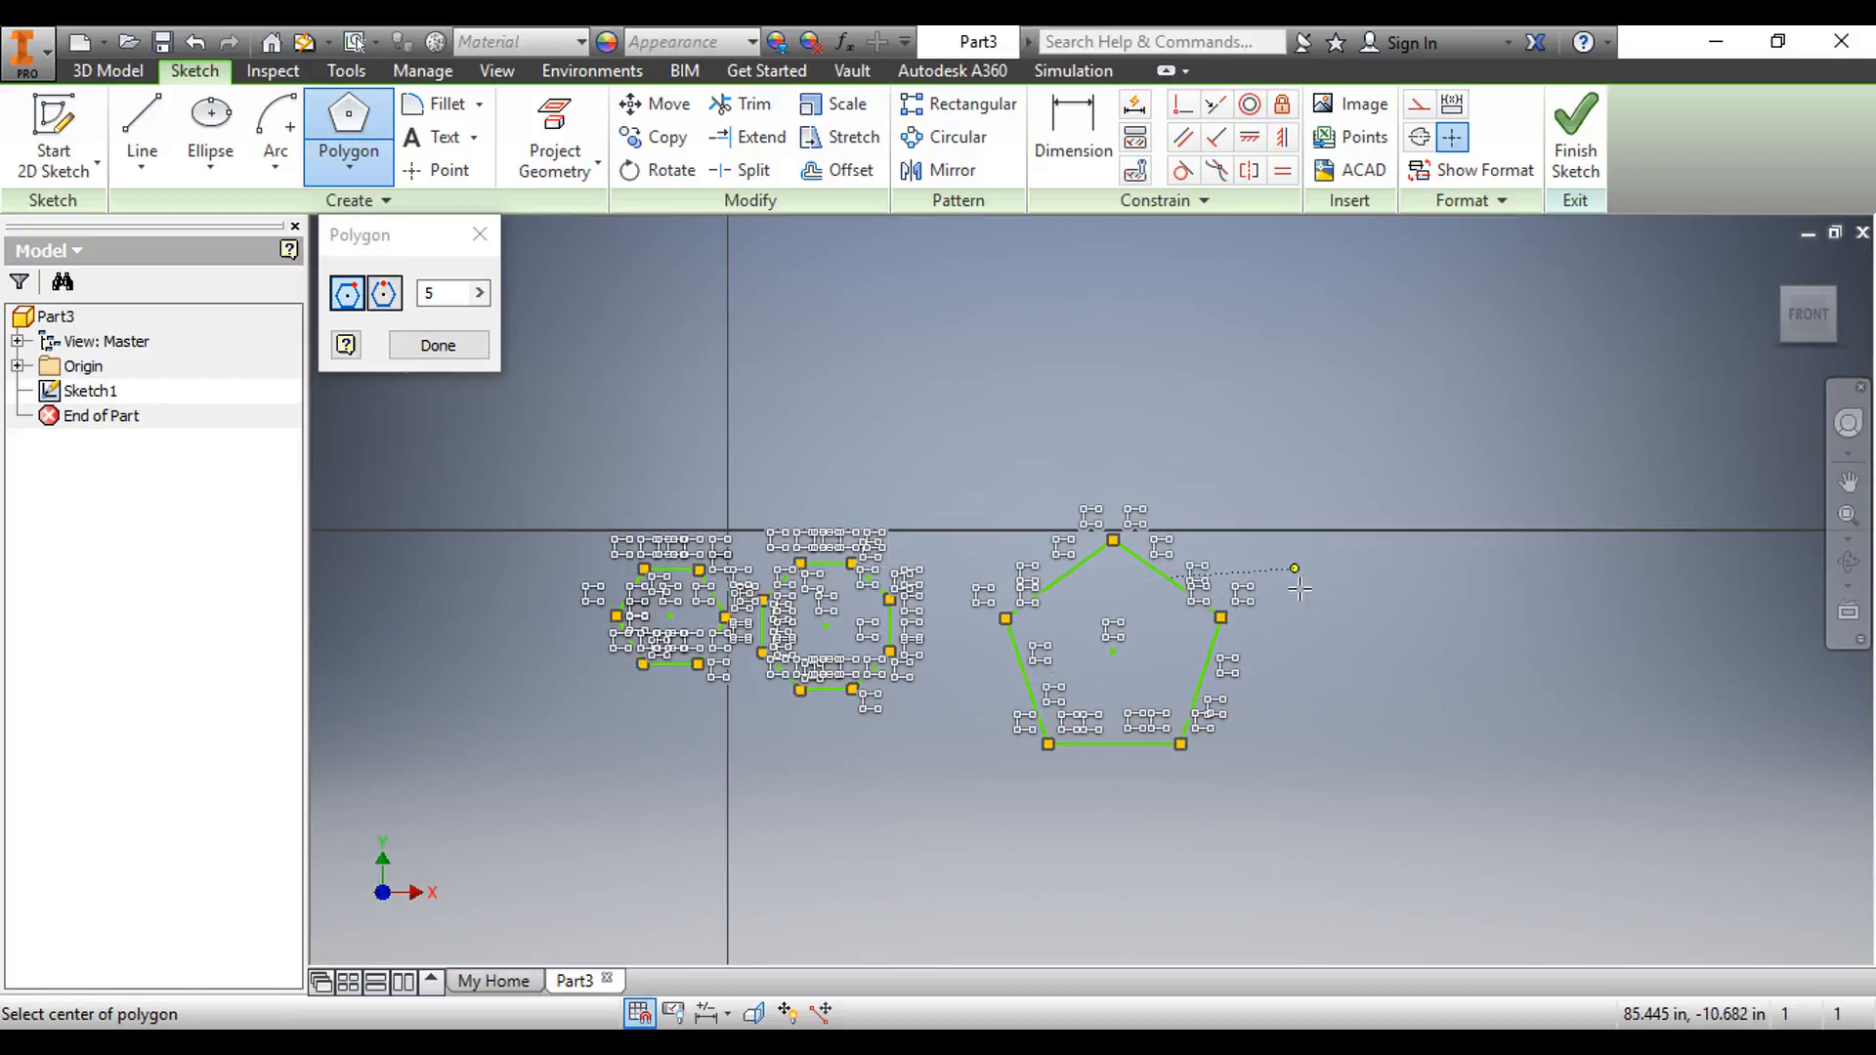
pyautogui.scroll(4, 1276, 597)
pyautogui.scroll(-3, 1276, 597)
pyautogui.scroll(3, 481, 394)
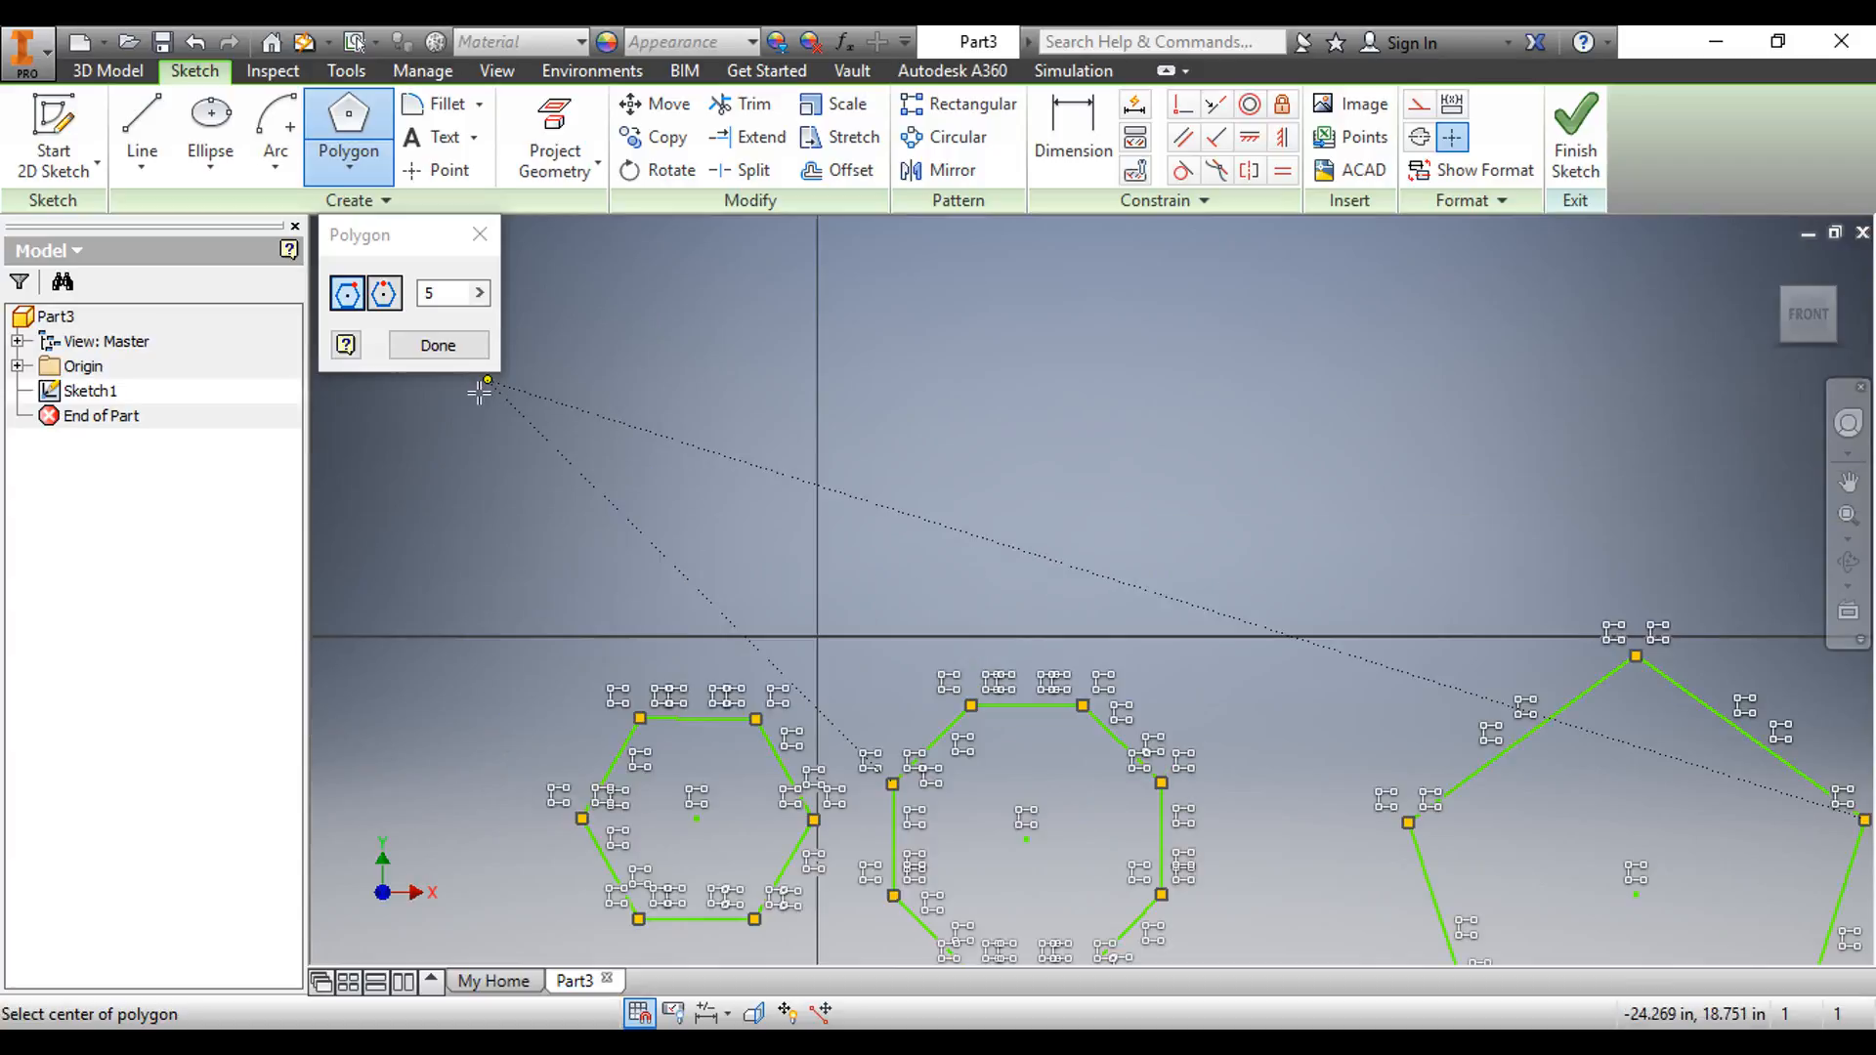
pyautogui.click(482, 355)
pyautogui.scroll(3, 1325, 616)
pyautogui.scroll(-3, 1349, 622)
pyautogui.scroll(-3, 1348, 630)
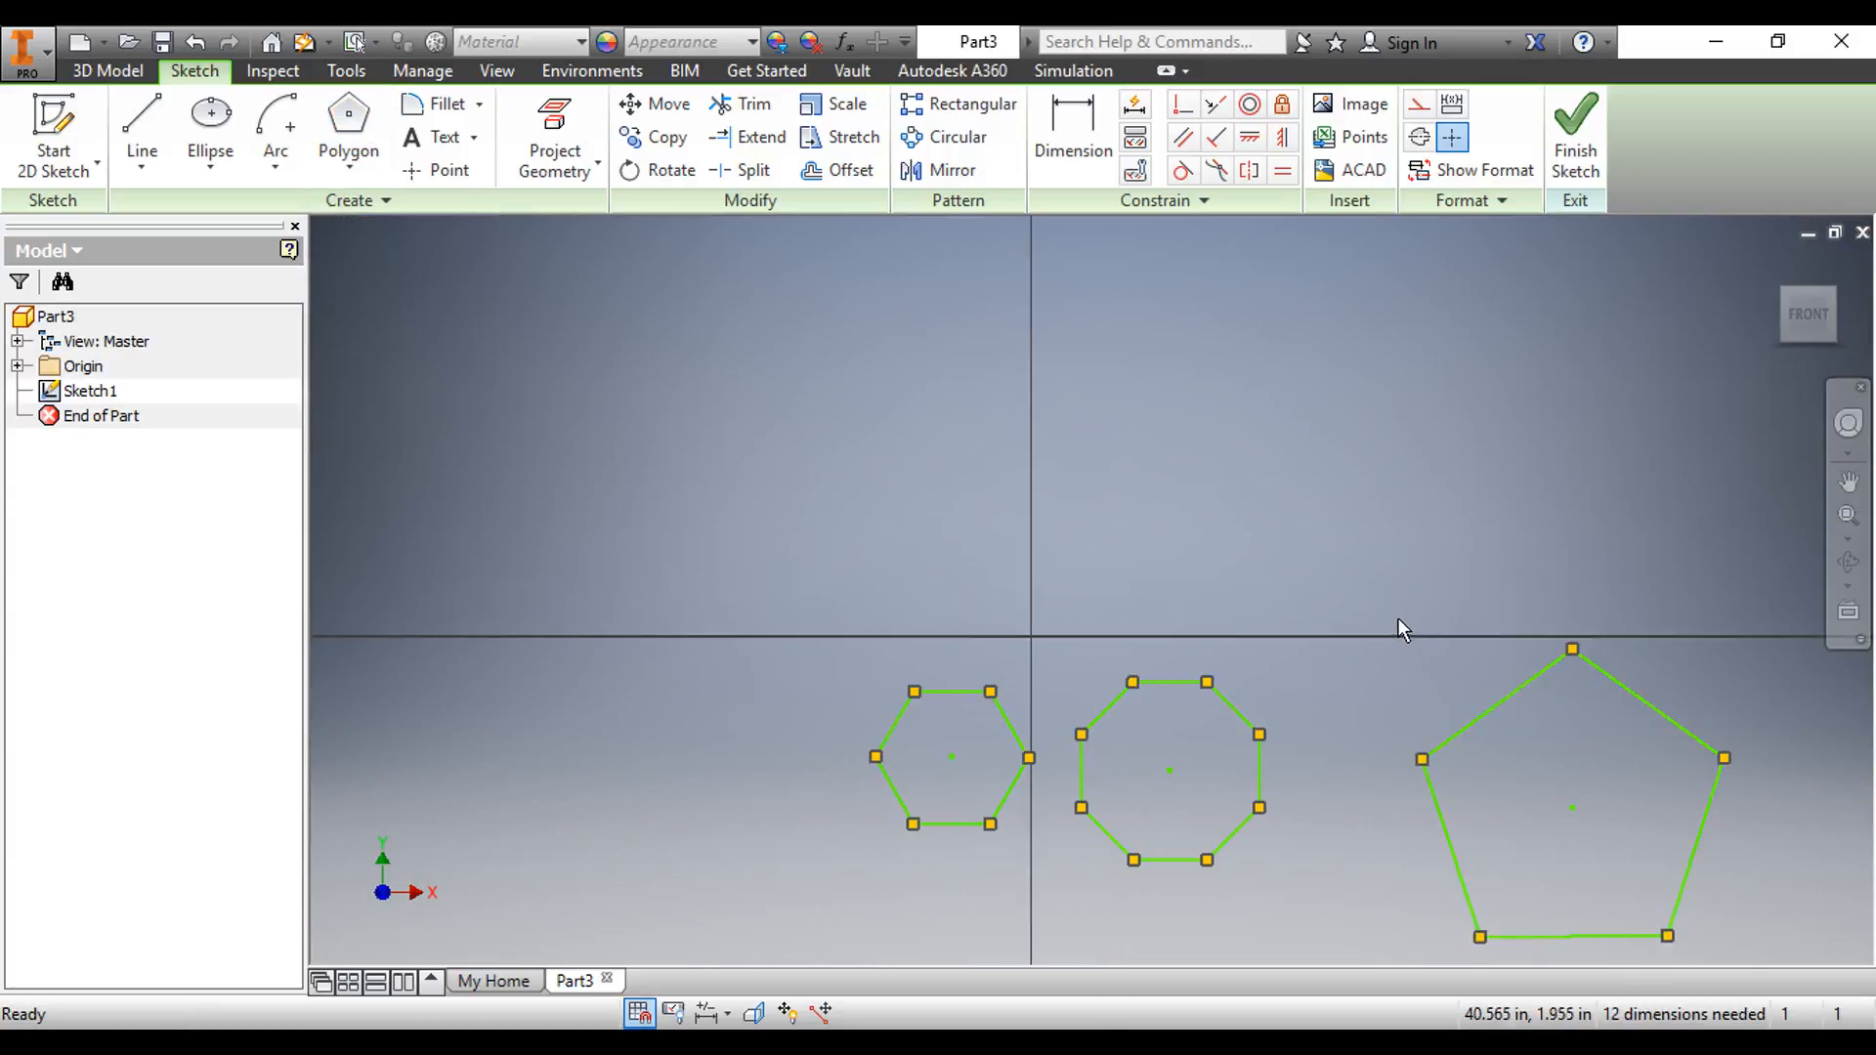
pyautogui.moveTo(1399, 596); pyautogui.dragTo(1181, 407, button='middle')
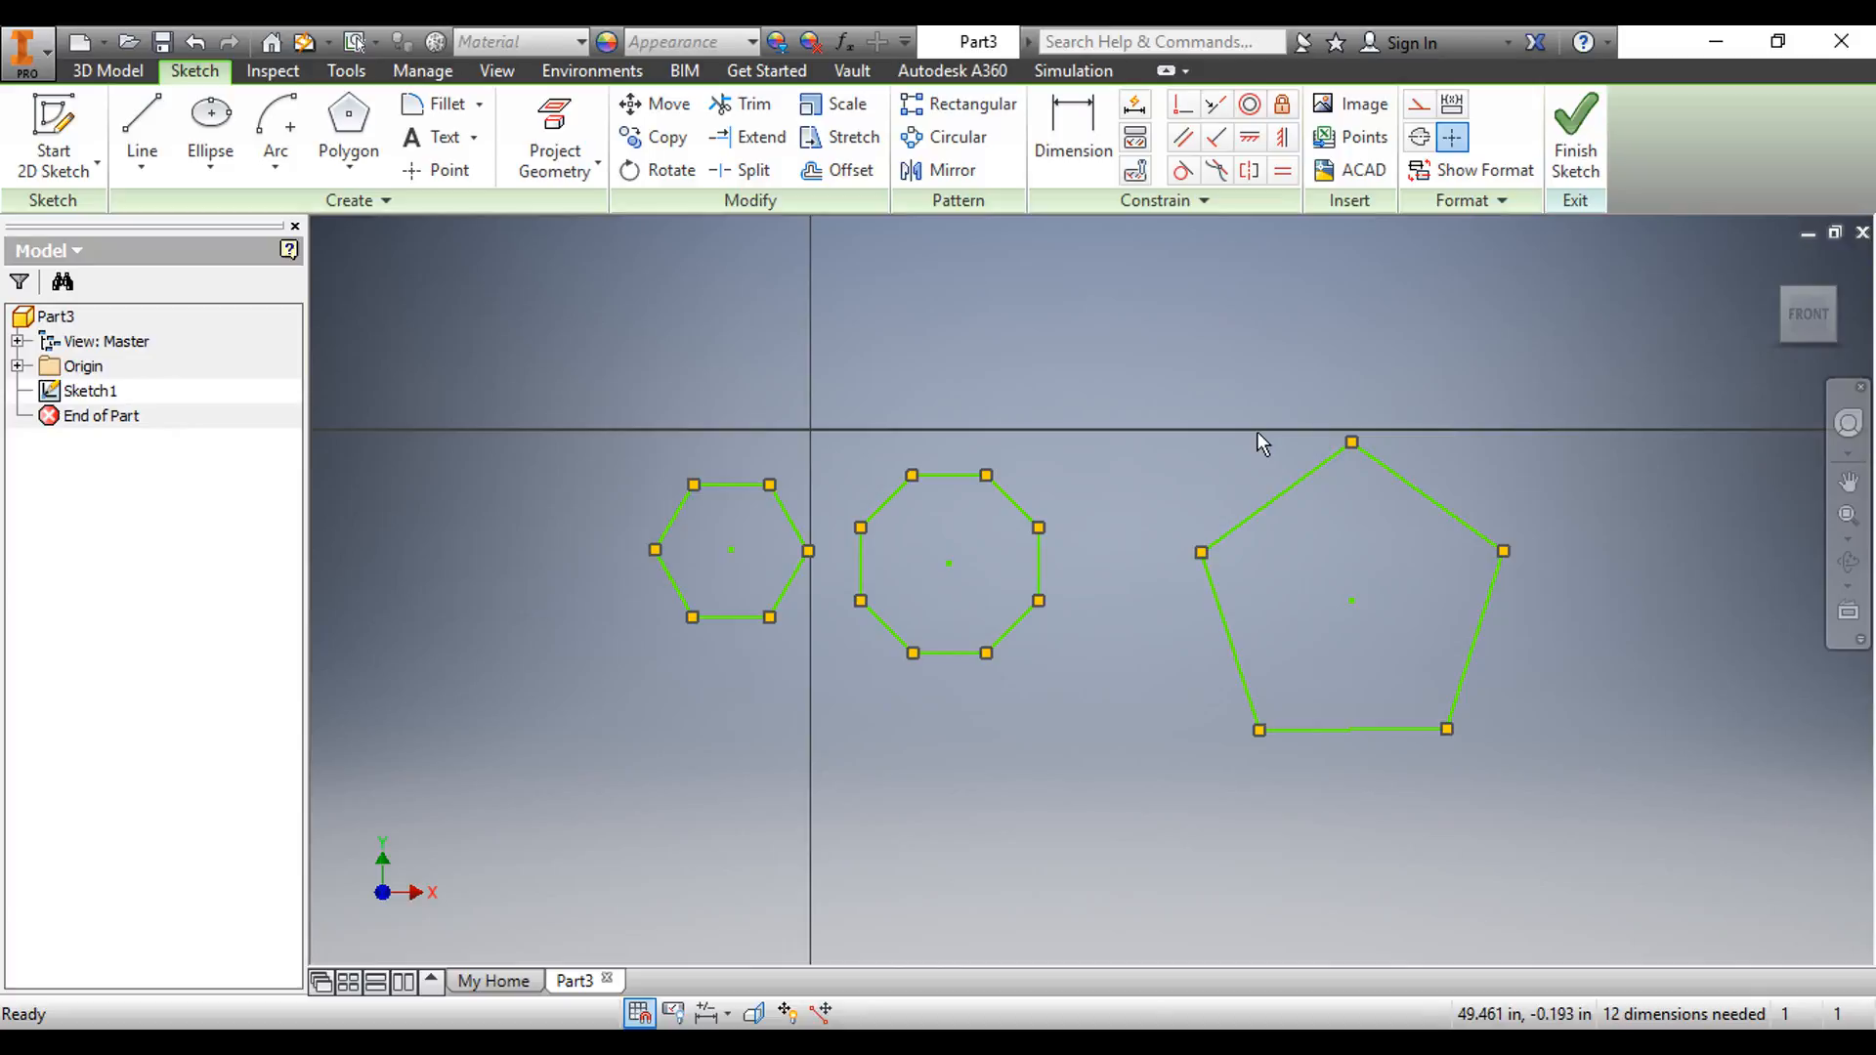
# - Select the pentagon's lower-right side and remove the two constraint symbols shown on it
pyautogui.click(1482, 625)
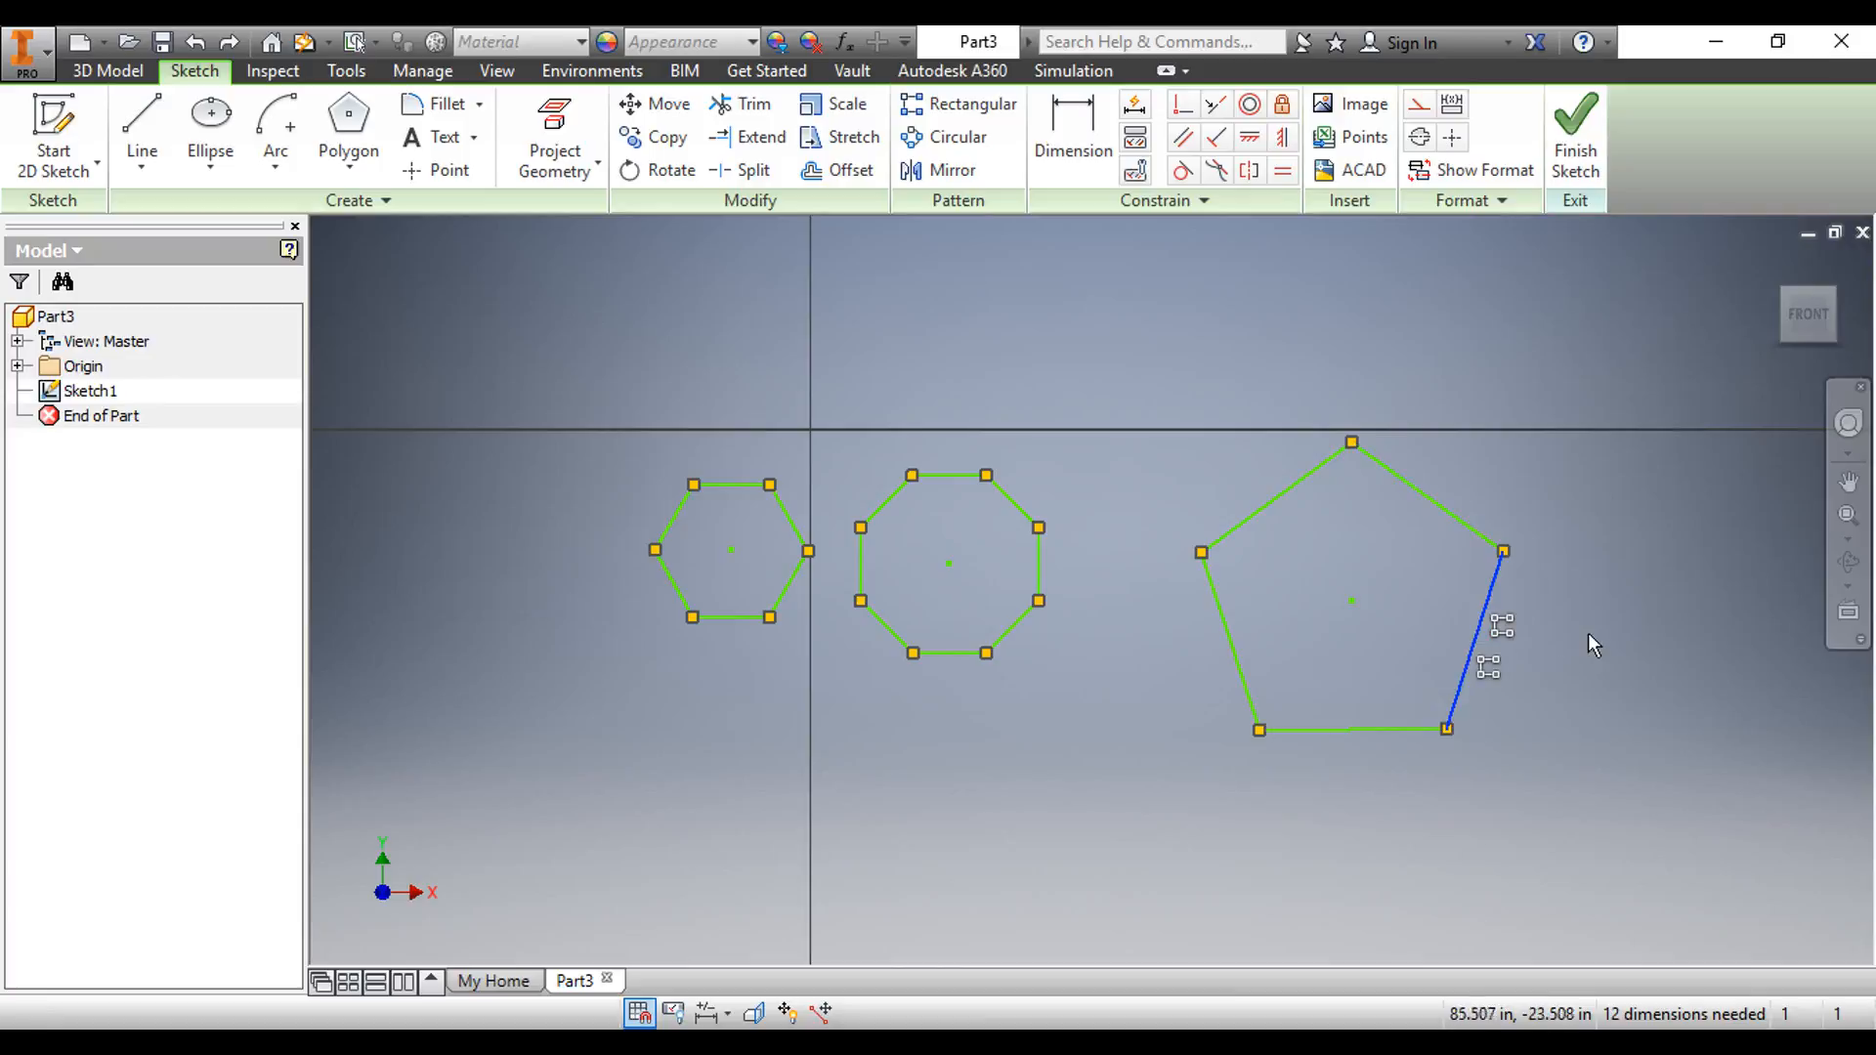
pyautogui.scroll(-4, 1588, 635)
pyautogui.scroll(5, 1588, 636)
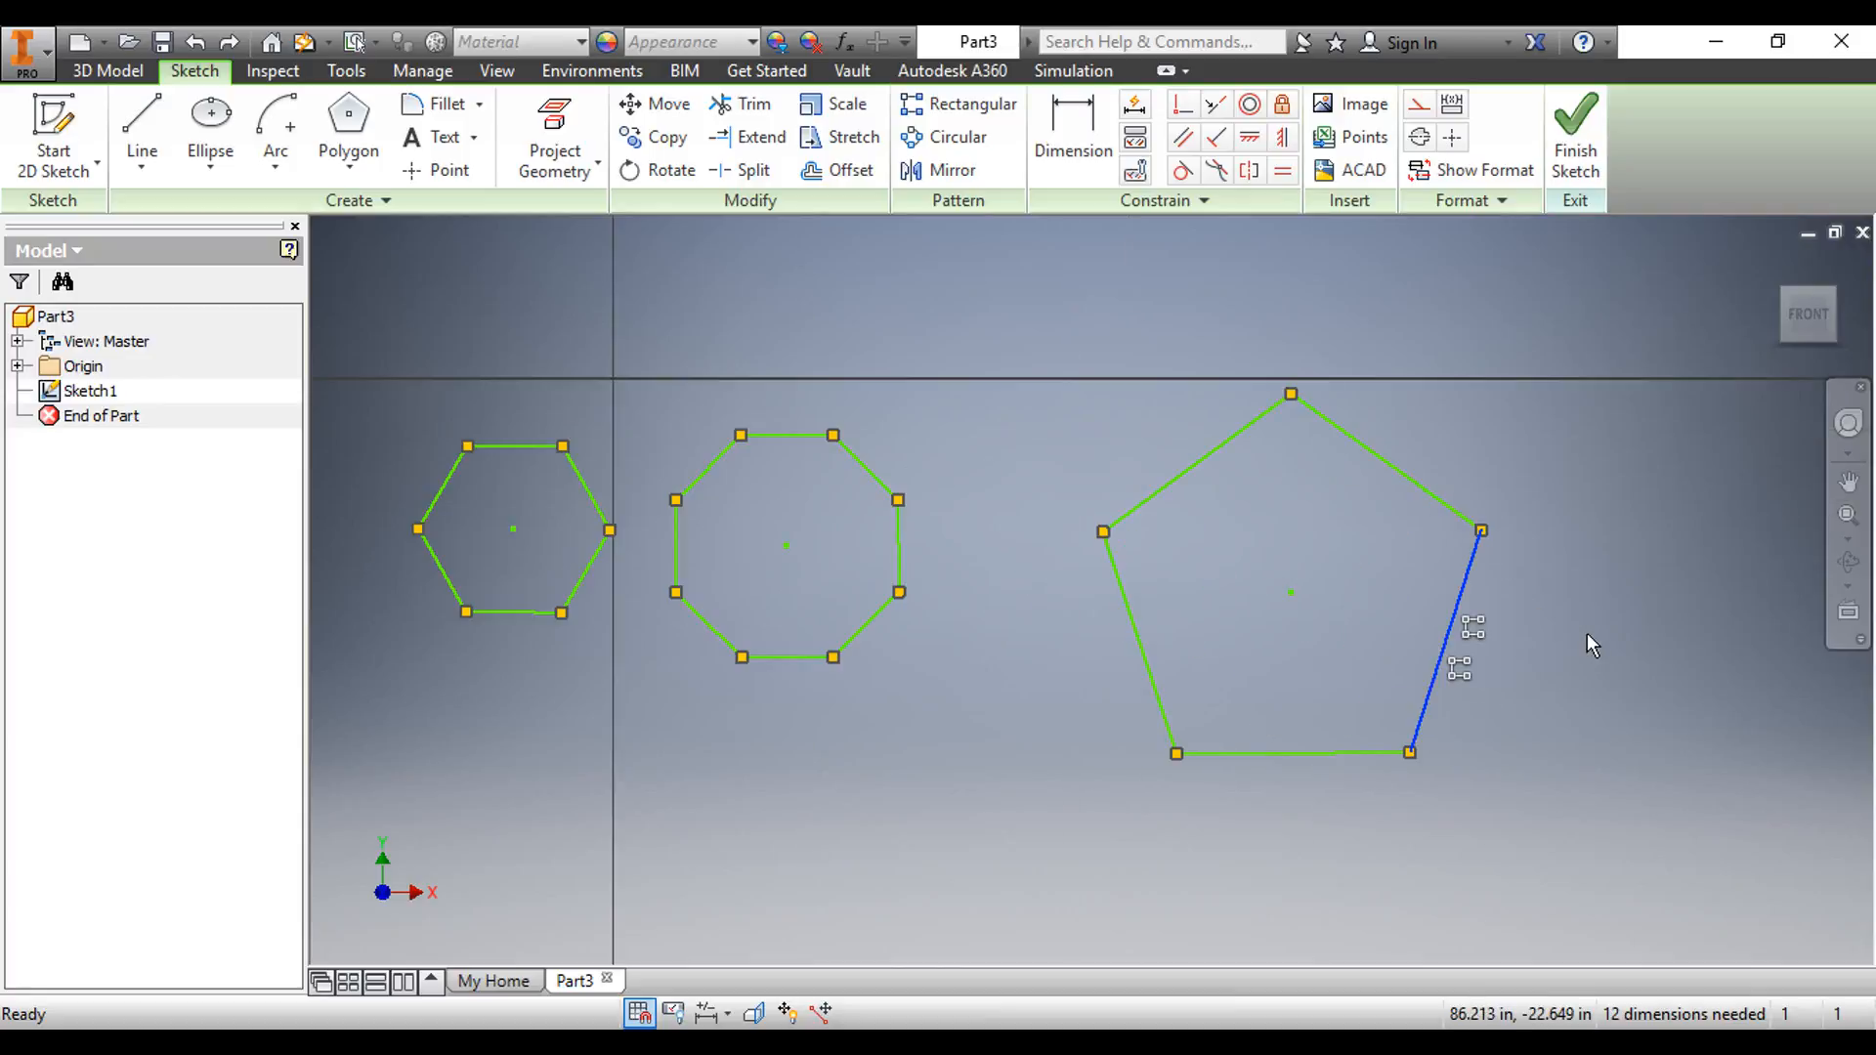
pyautogui.moveTo(1615, 591); pyautogui.dragTo(1452, 569, button='middle')
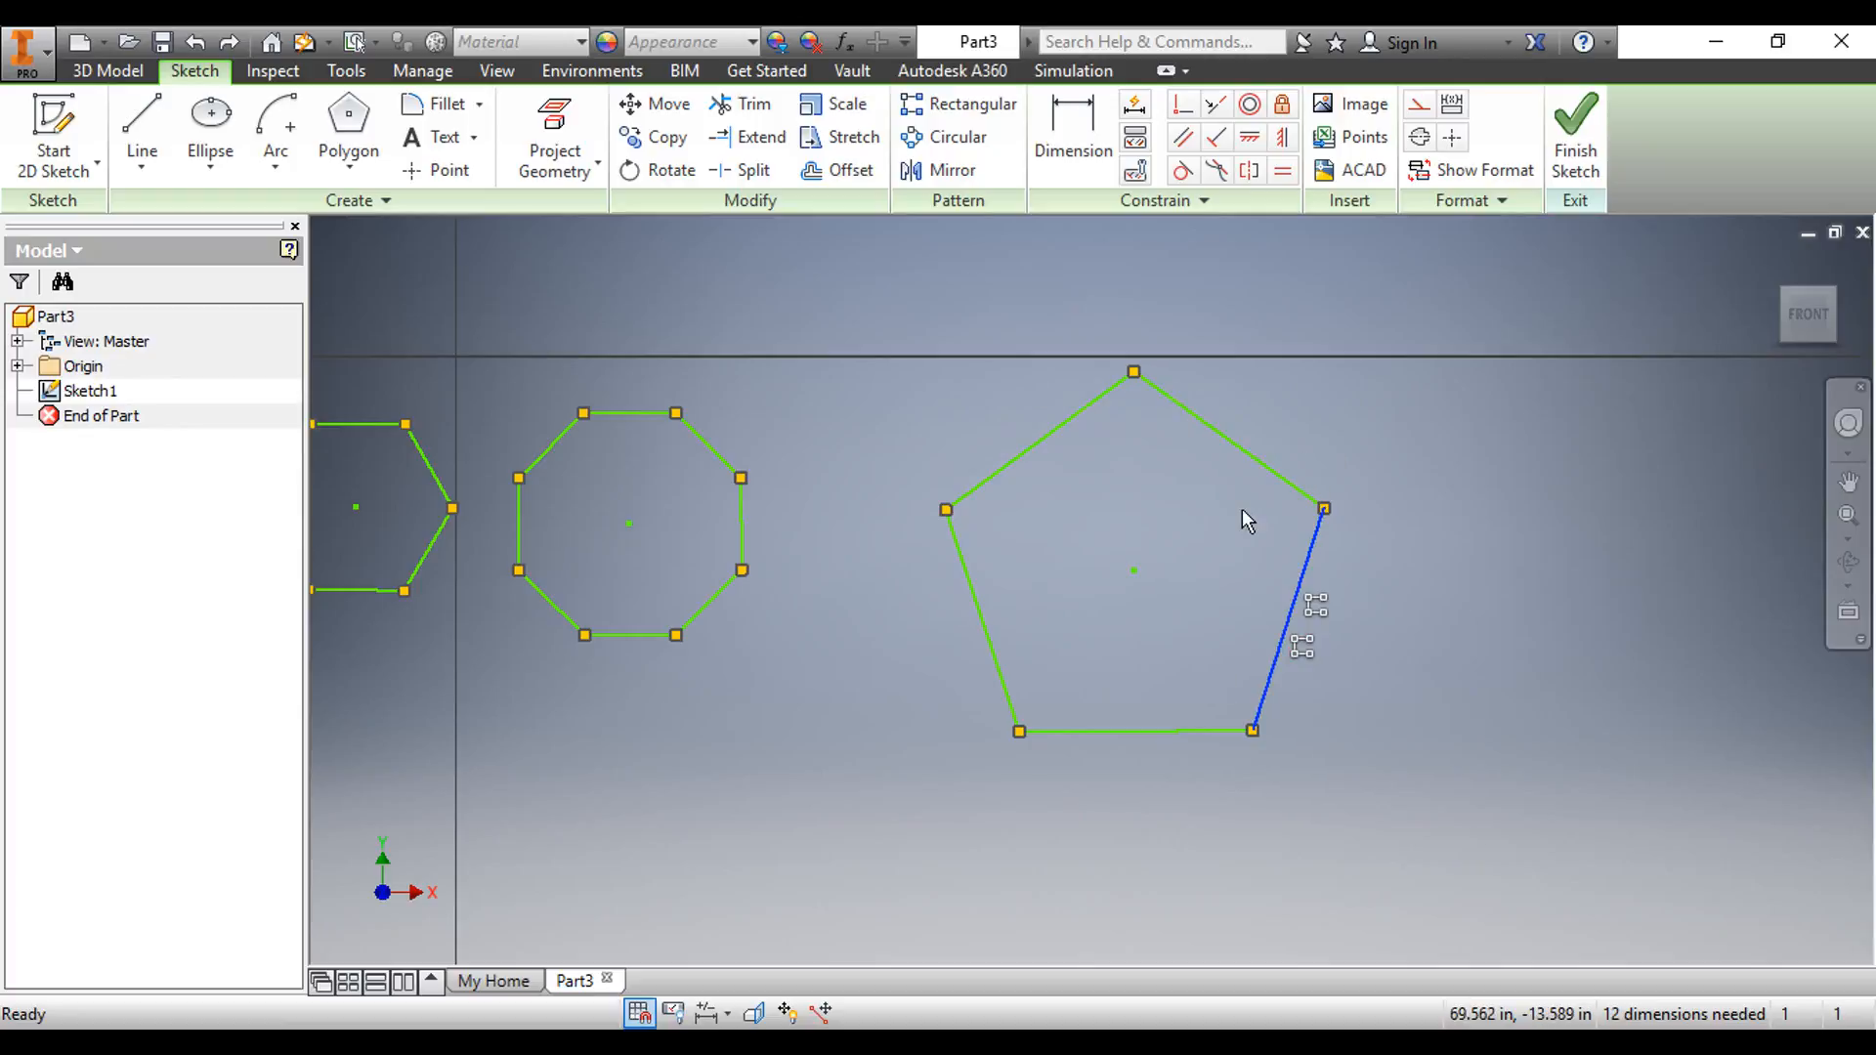
pyautogui.scroll(-3, 1382, 589)
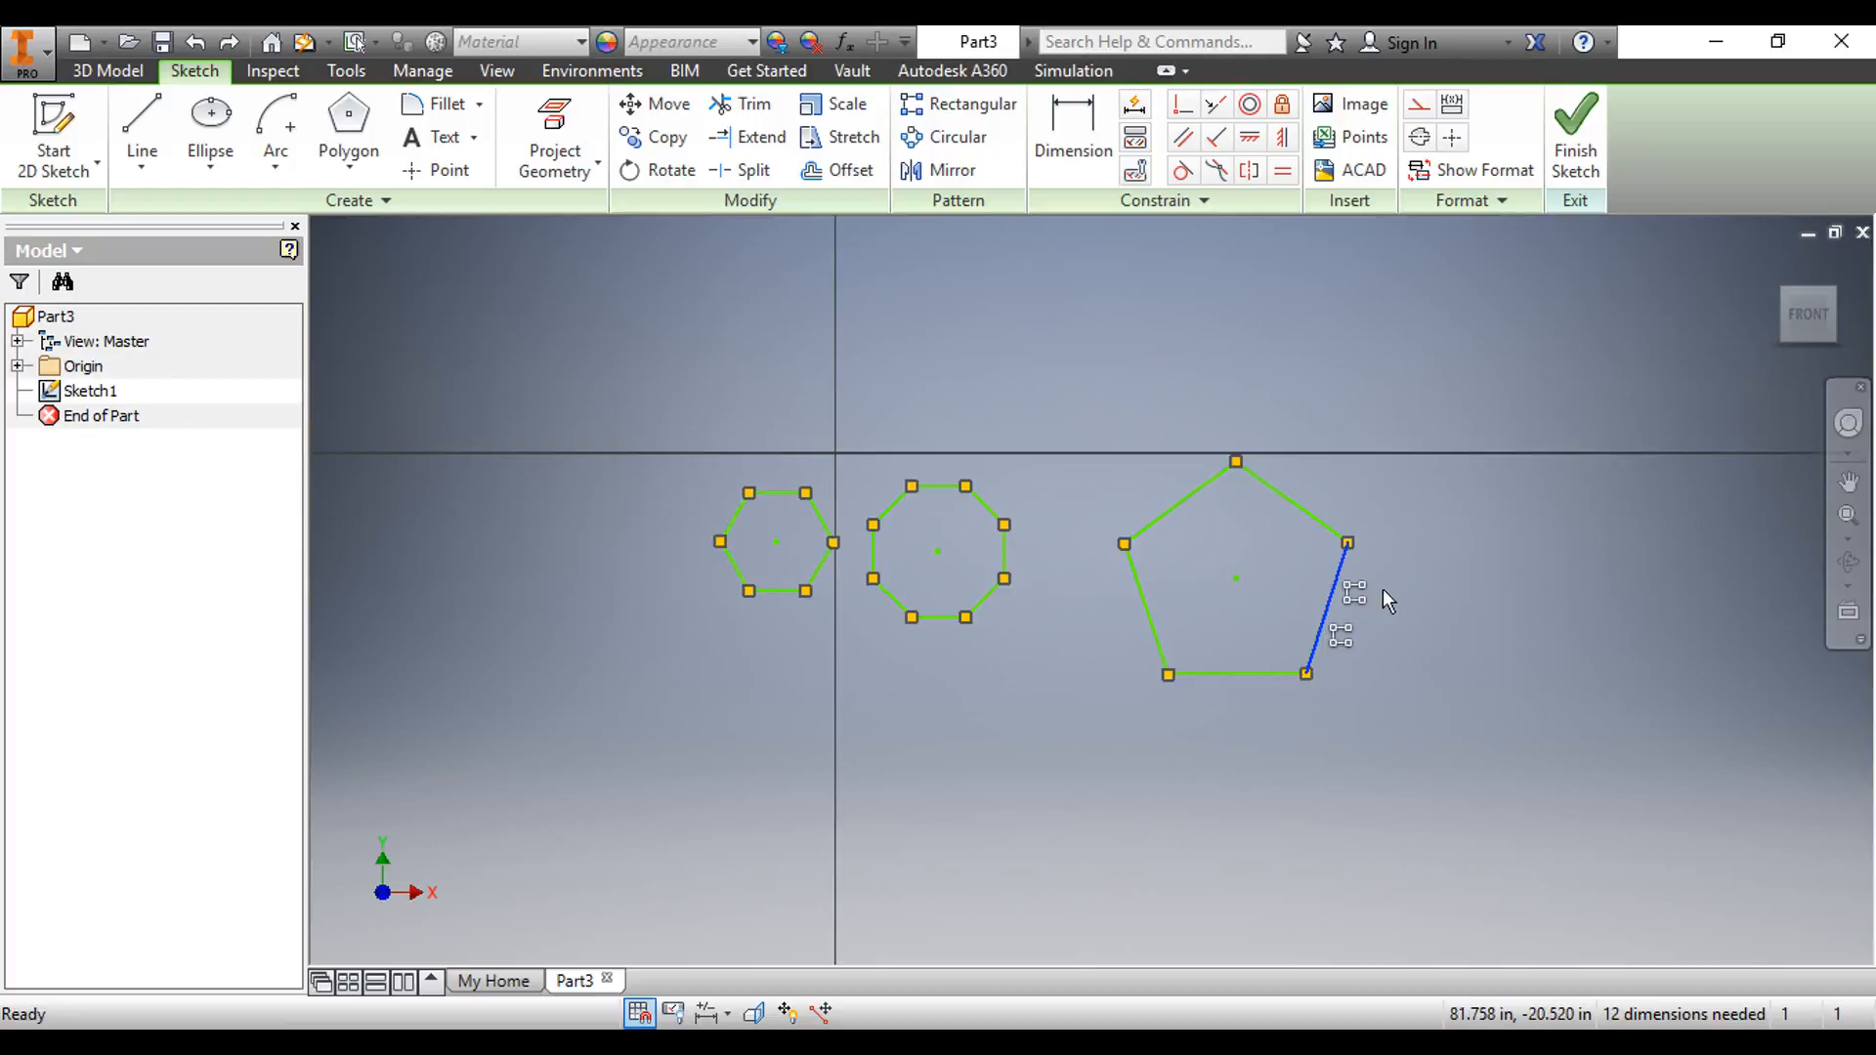
pyautogui.scroll(4, 1386, 594)
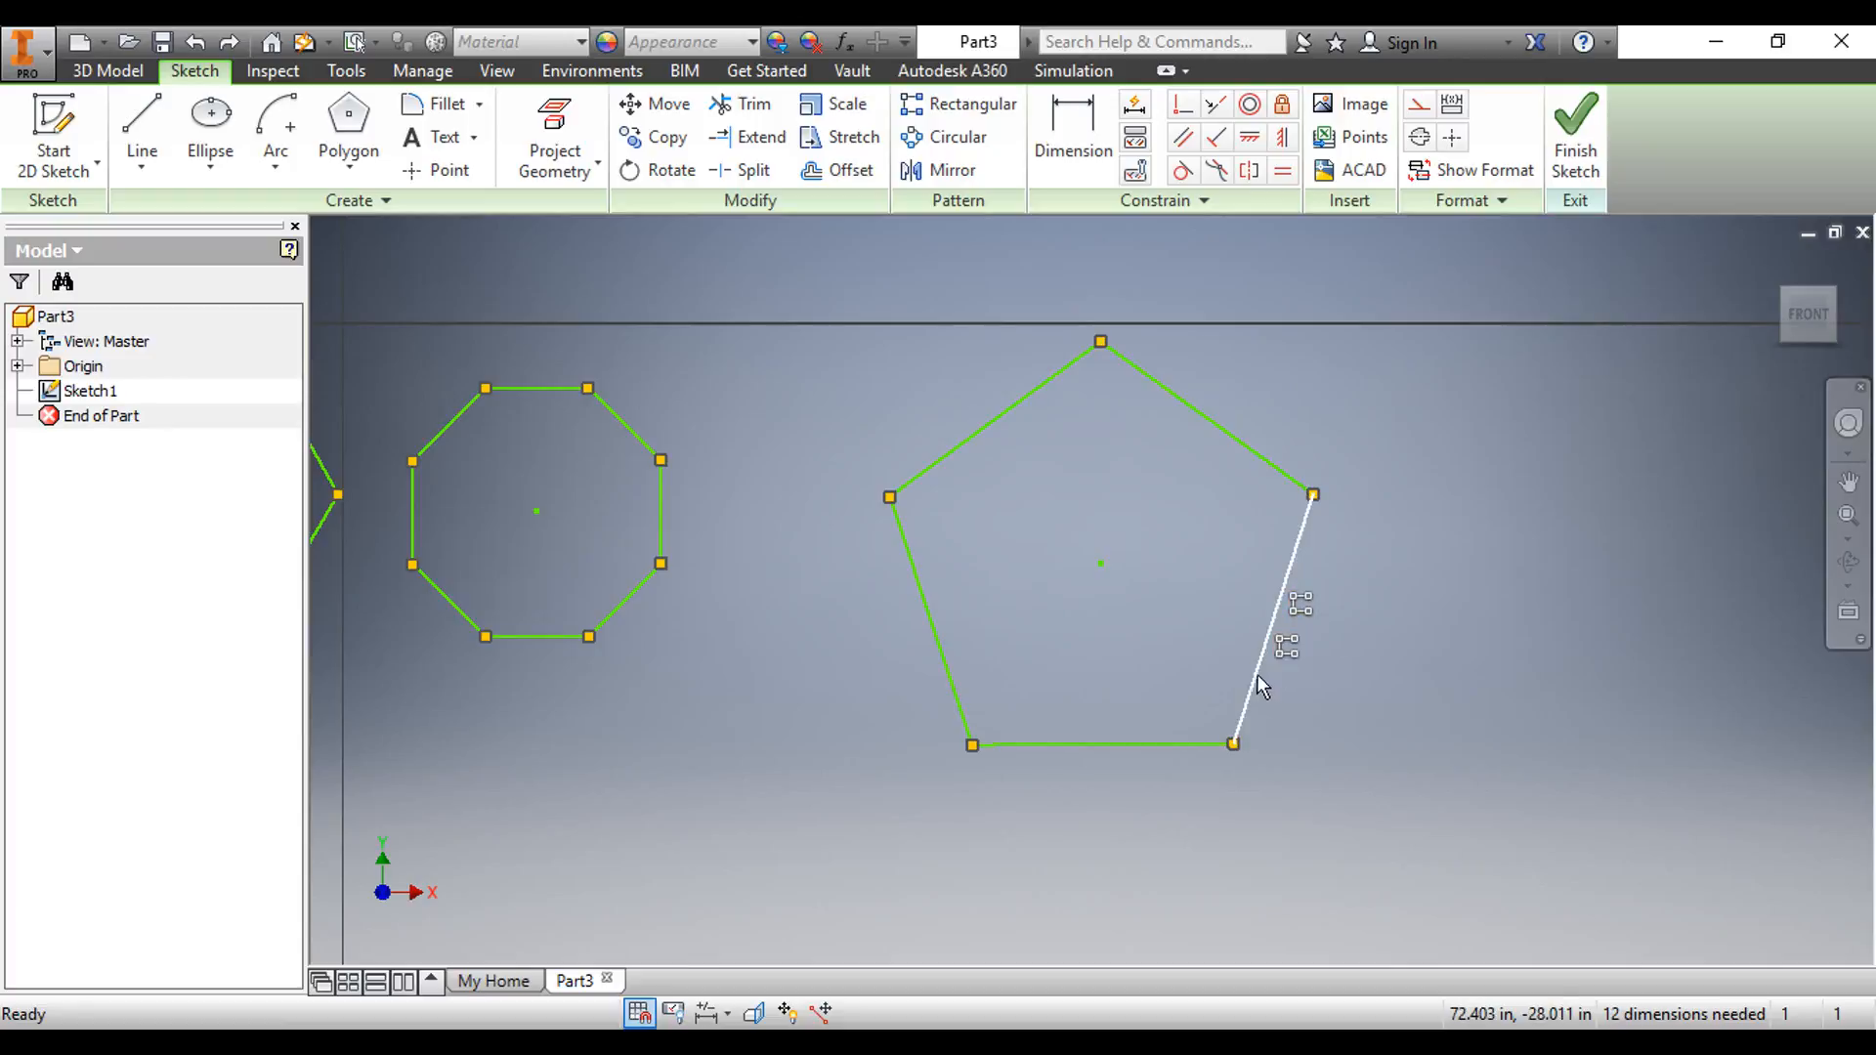
pyautogui.click(1321, 604)
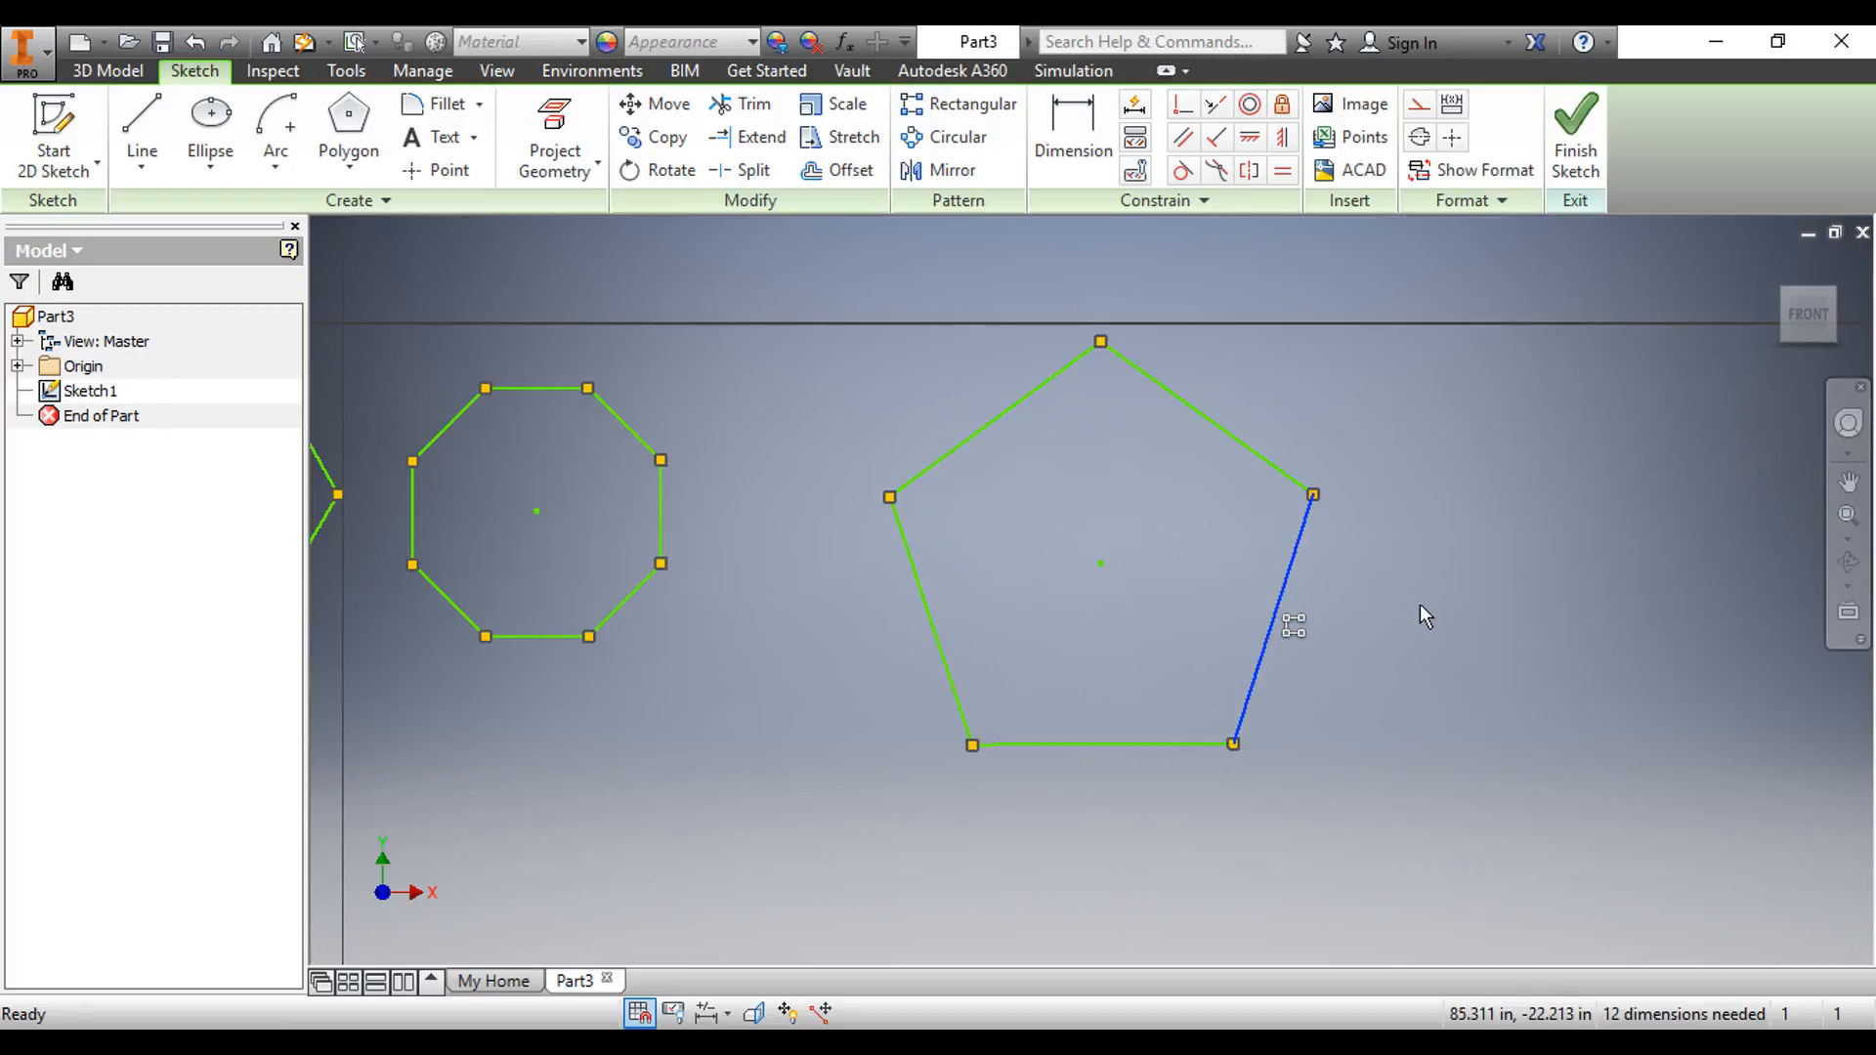
pyautogui.click(1296, 627)
pyautogui.scroll(-3, 1298, 574)
pyautogui.scroll(3, 1296, 565)
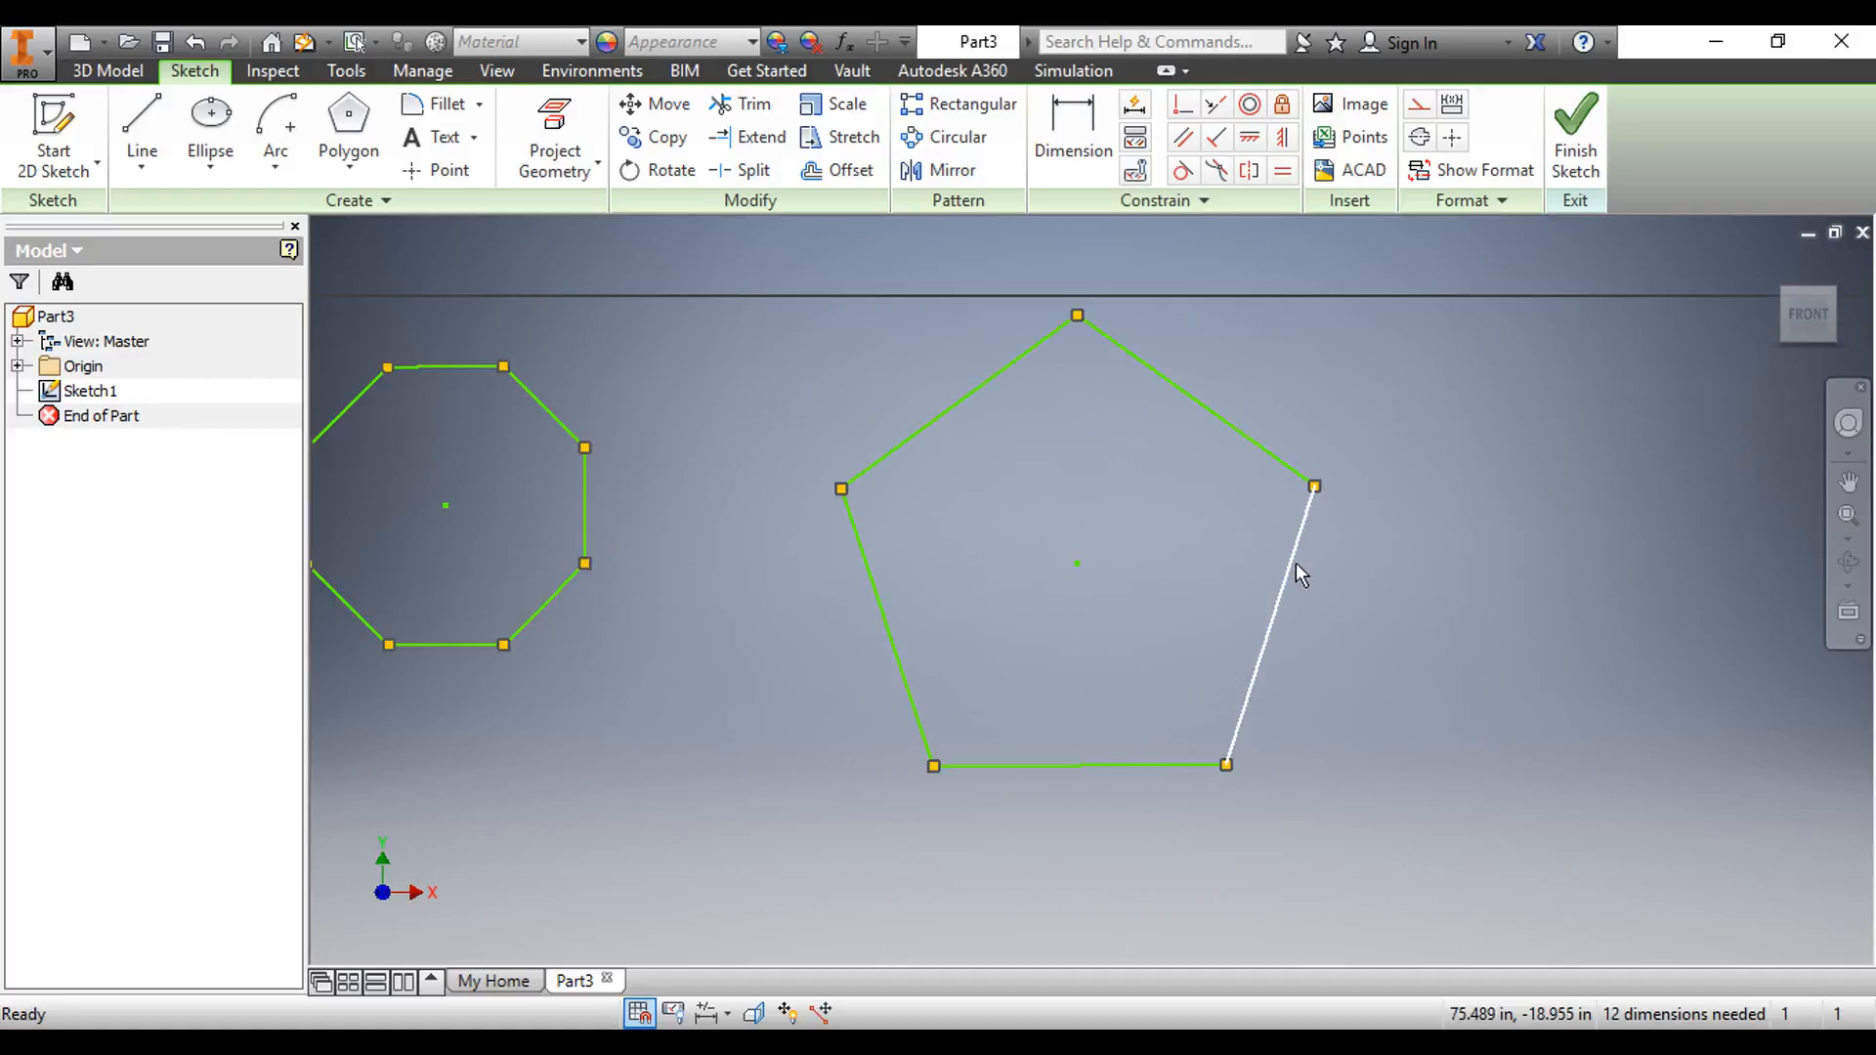